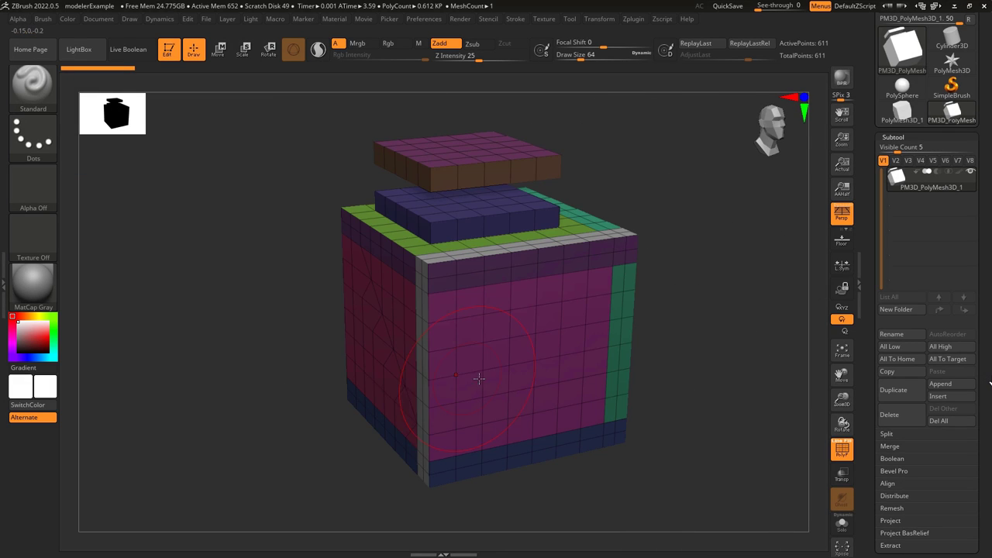
Step: Set the ZModeler polygon action to Bevel with A Single Poly as its target
key("space")
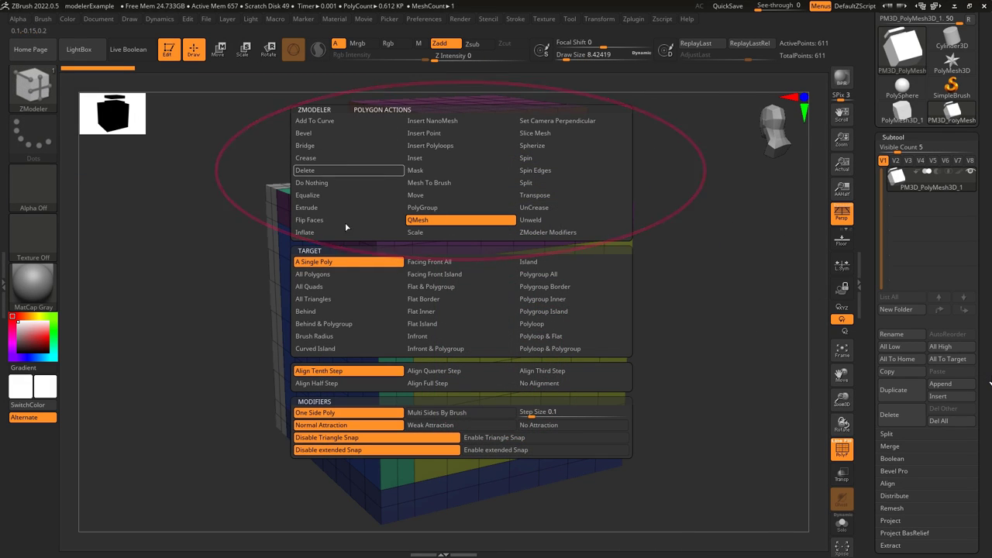
left_click(341, 133)
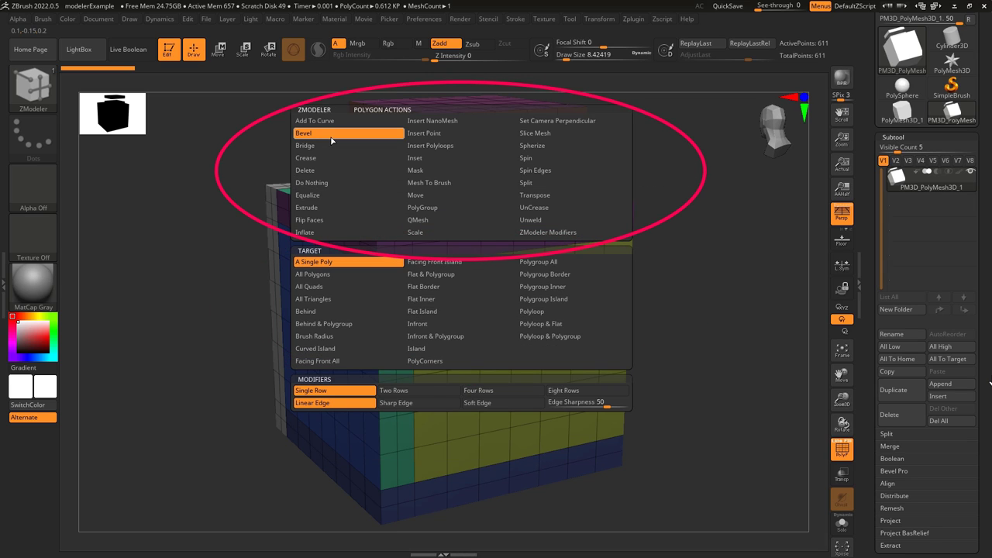
left_click(342, 286)
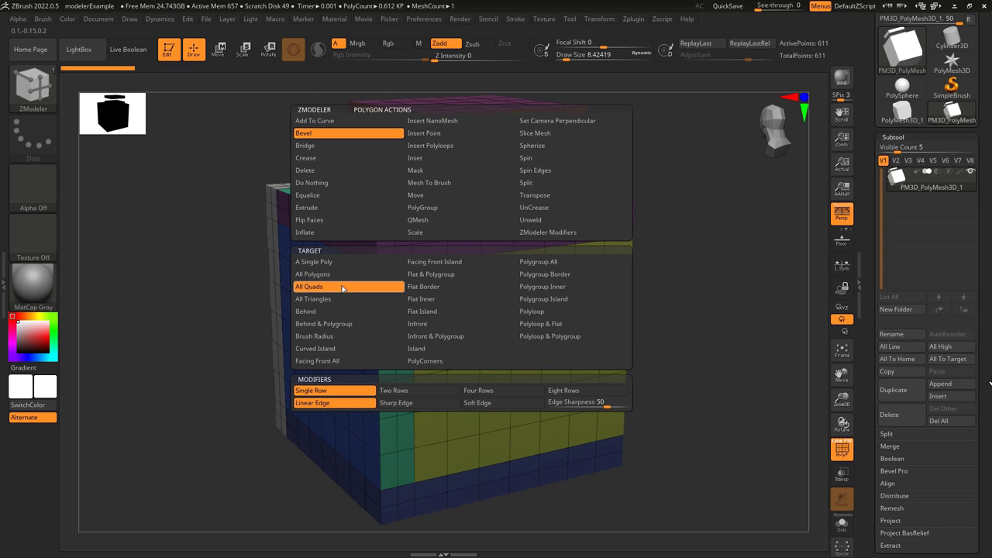
left_click(337, 300)
left_click(335, 324)
left_click(332, 263)
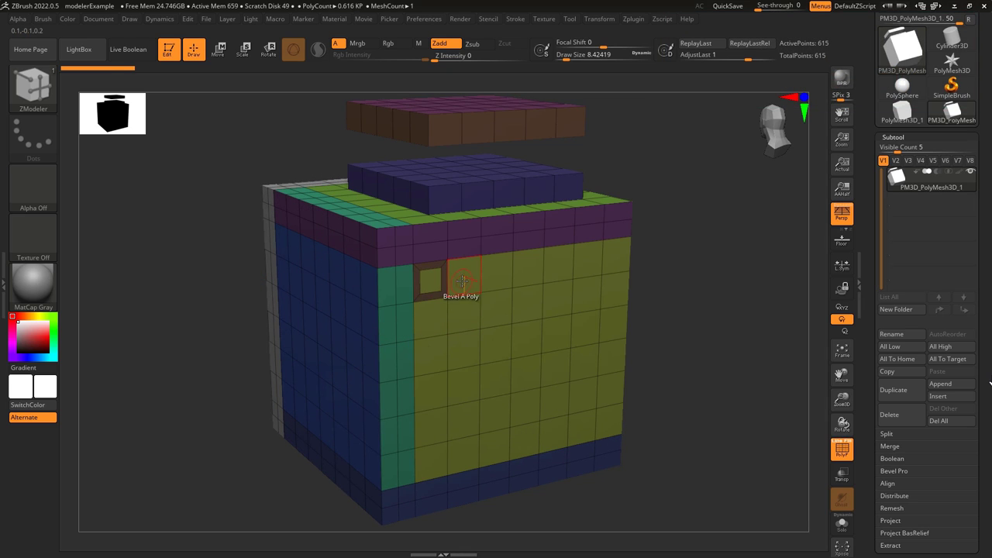
Step: Try beveling individual polygons along the upper row of the box's yellow side, and undo these bevels
left_click(462, 280)
left_click(497, 273)
left_click(530, 272)
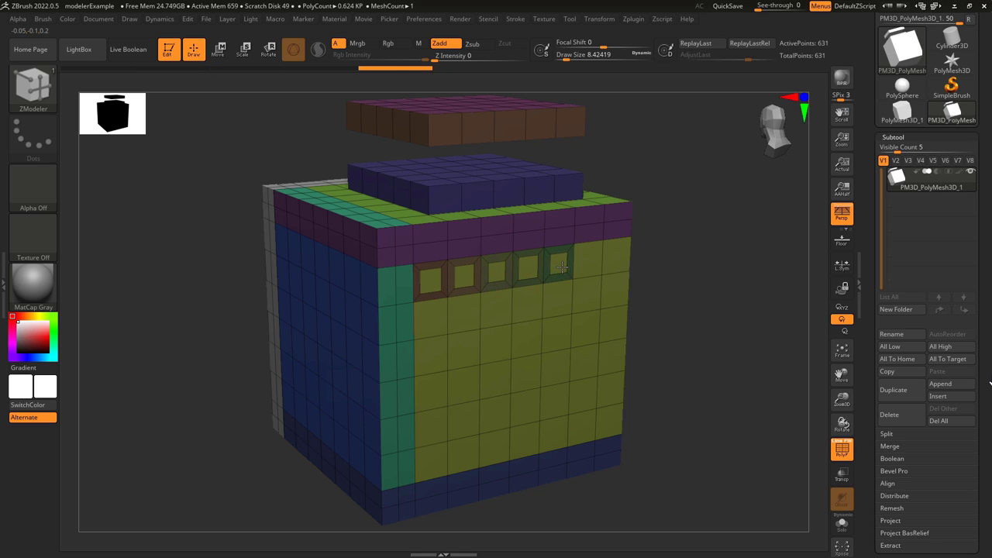
key("ctrl+z")
key("ctrl+z")
key("ctrl+z")
key("ctrl+z")
key("ctrl+z")
Step: Try the Bevel action on the mesh with All Polygons as target, and undo it
key("space")
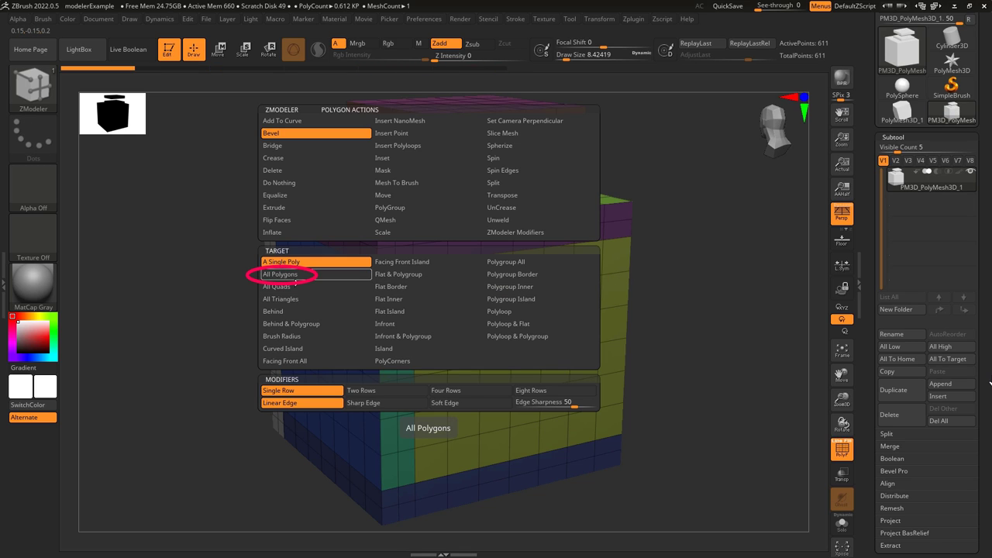
left_click(295, 277)
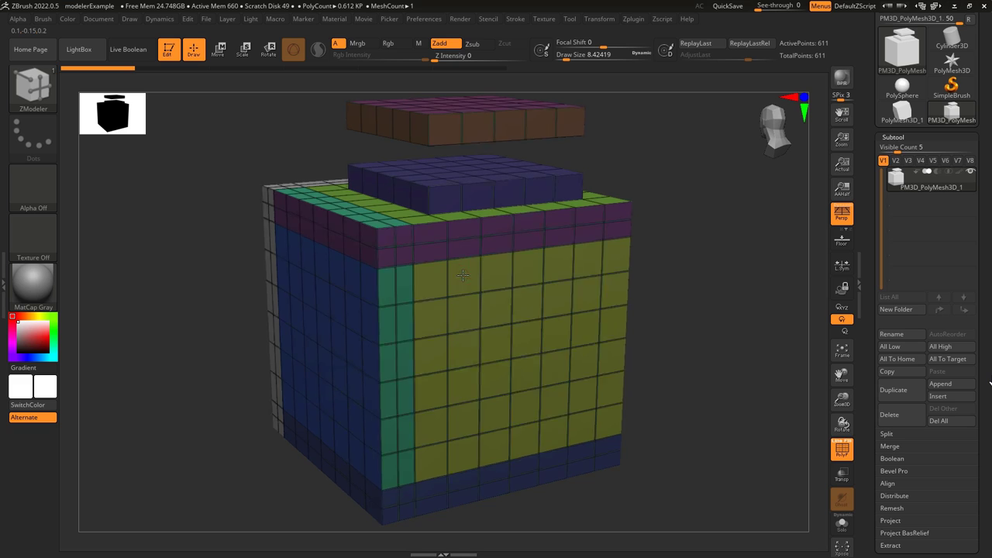
left_click(463, 275)
right_click_drag(511, 330, 533, 343)
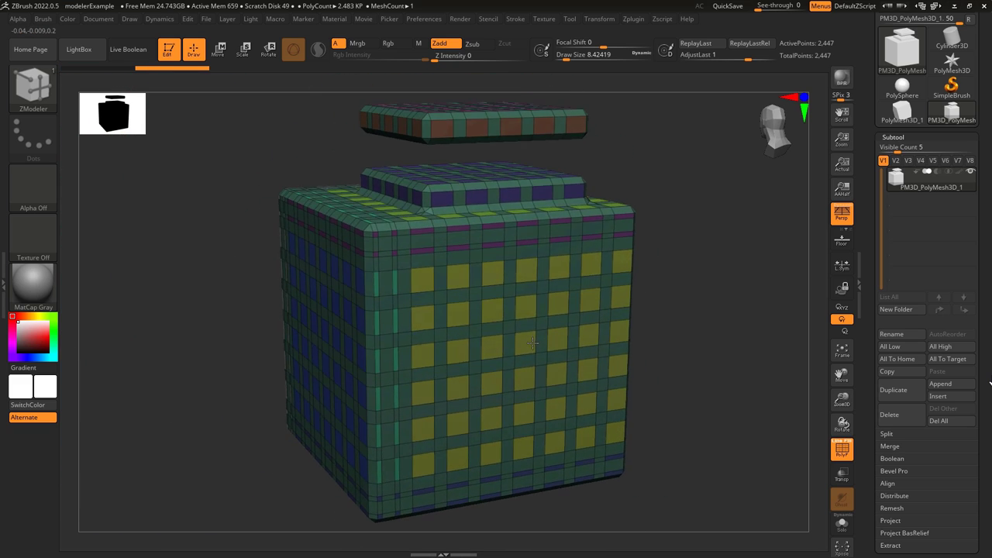
key("ctrl+z")
Step: Try beveling the mesh with Facing Front All as the target
key("space")
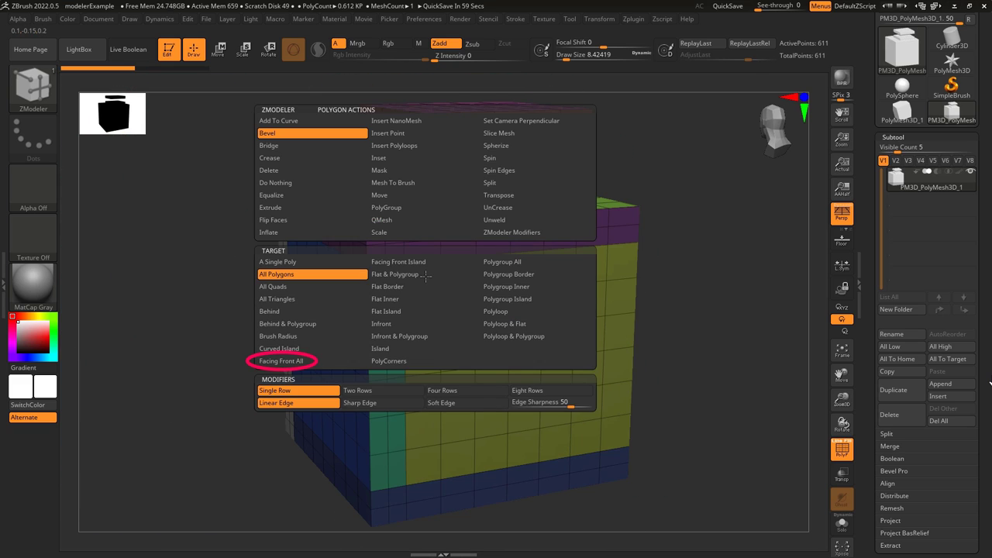
left_click(310, 362)
left_click_drag(458, 320, 341, 341)
right_click_drag(322, 344, 332, 370)
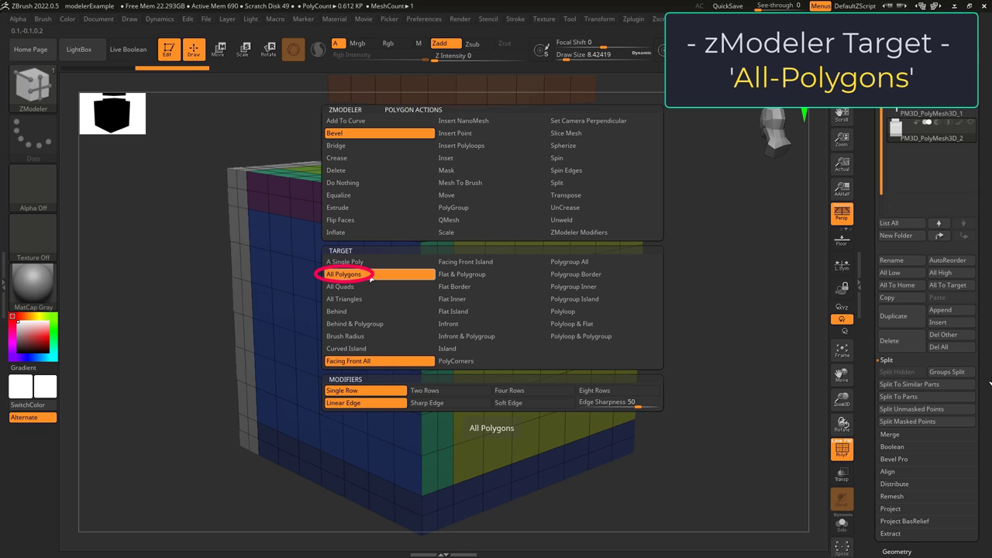
Step: Set the Bevel target back to All Polygons and try it on the mesh
left_click(365, 276)
left_click_drag(497, 250, 500, 256)
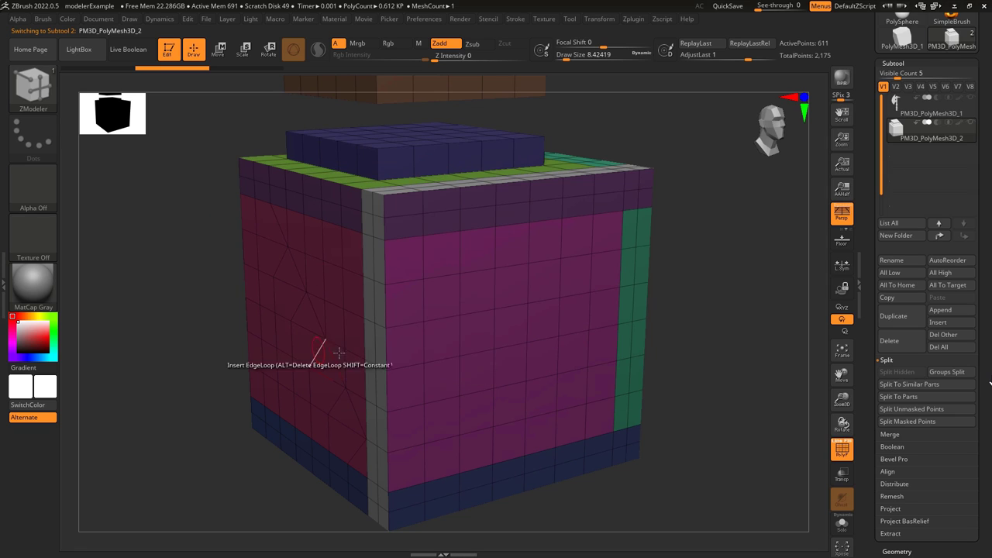
left_click(482, 250)
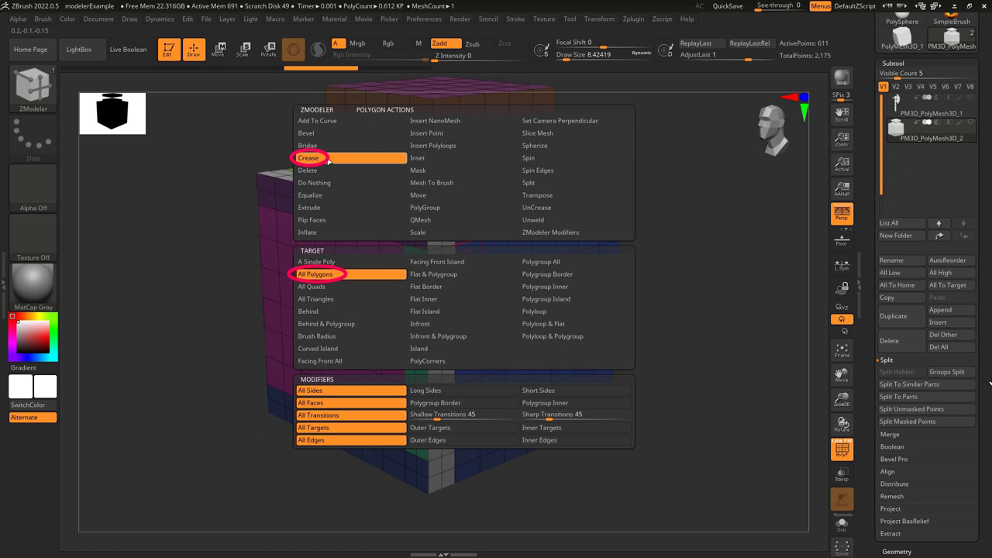
Step: Crease all polygons of the mesh and switch the polygon action to UnCrease
left_click_drag(234, 263, 277, 275)
left_click(498, 288)
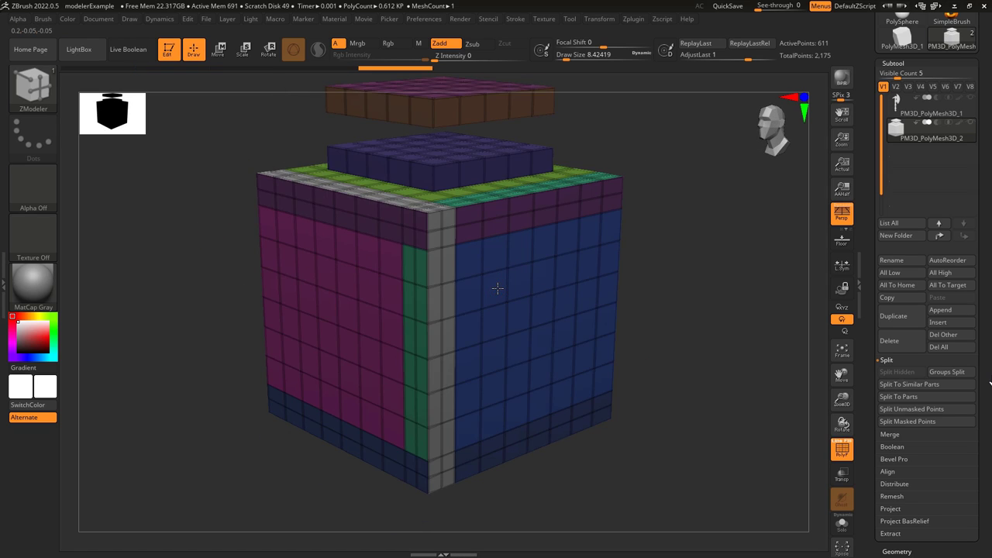
key("space")
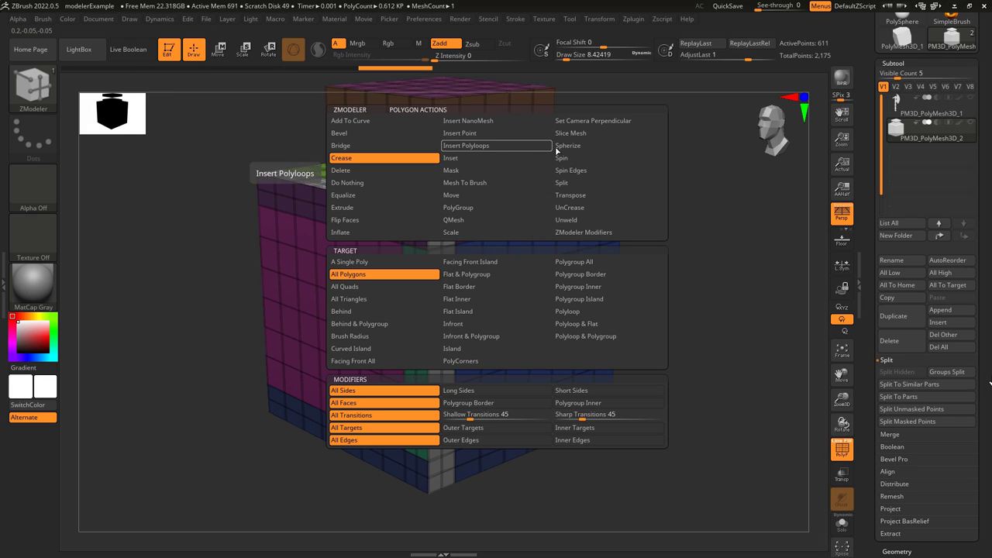
left_click(583, 207)
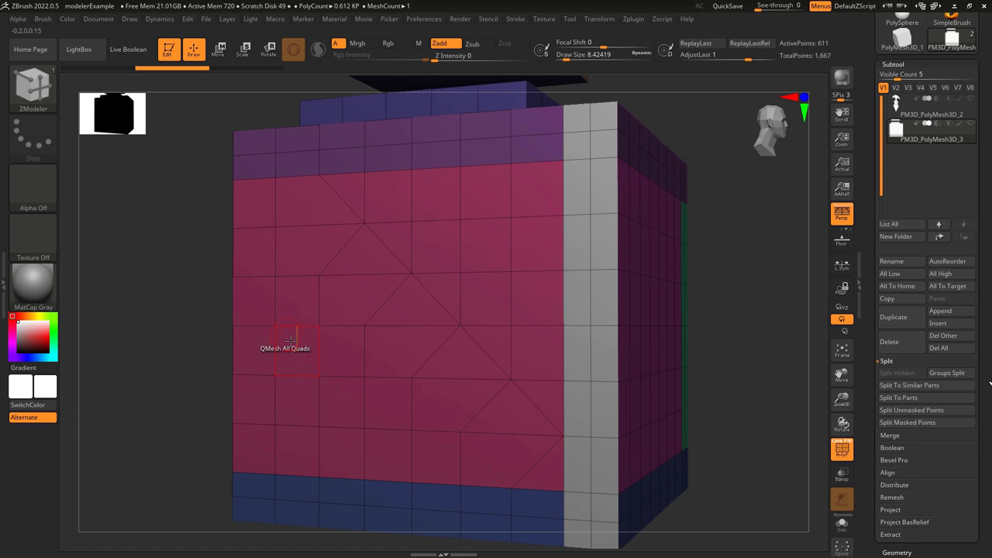
Step: Try the QMesh and Bevel actions with the All Quads target on the box's red side
left_click_drag(495, 241, 473, 238)
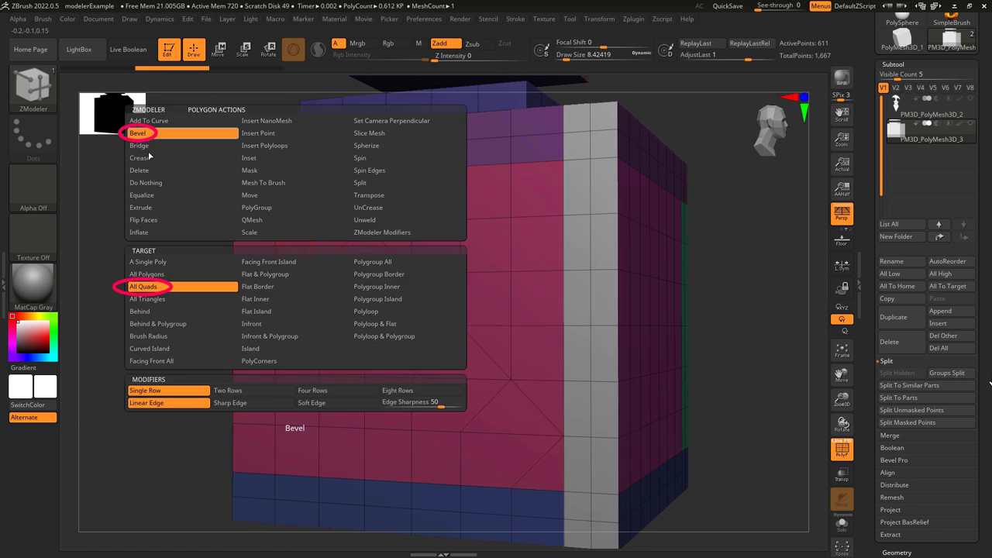
left_click(307, 247)
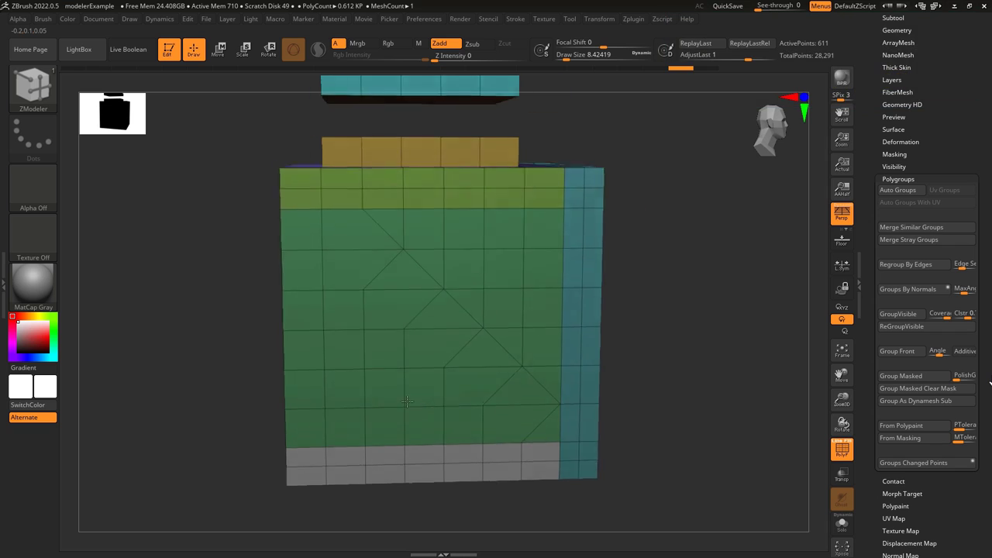
Step: Try masking with the All Triangles target on the green side, check the mask without the polyframe, and undo it
right_click_drag(407, 402, 414, 382)
left_click_drag(495, 393, 735, 448)
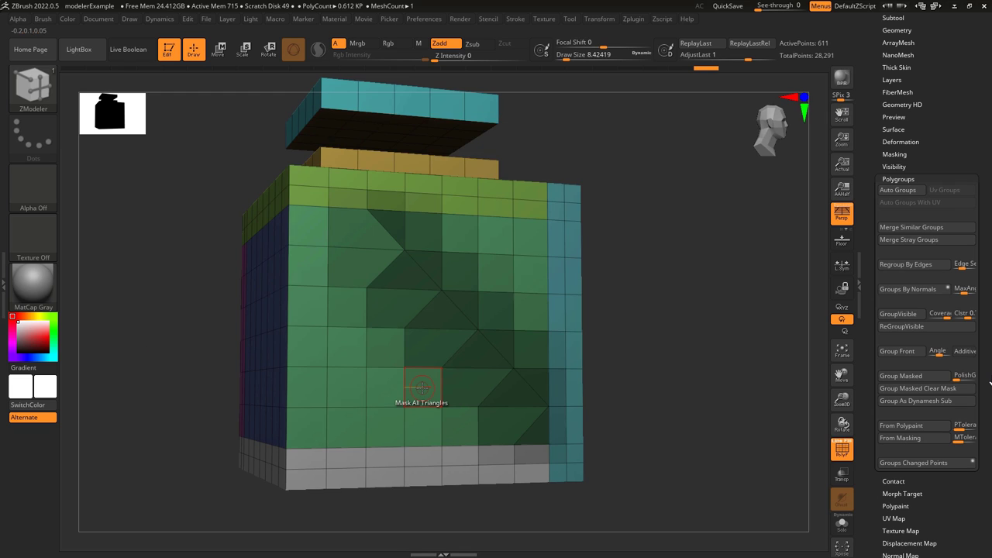
key("shift+f")
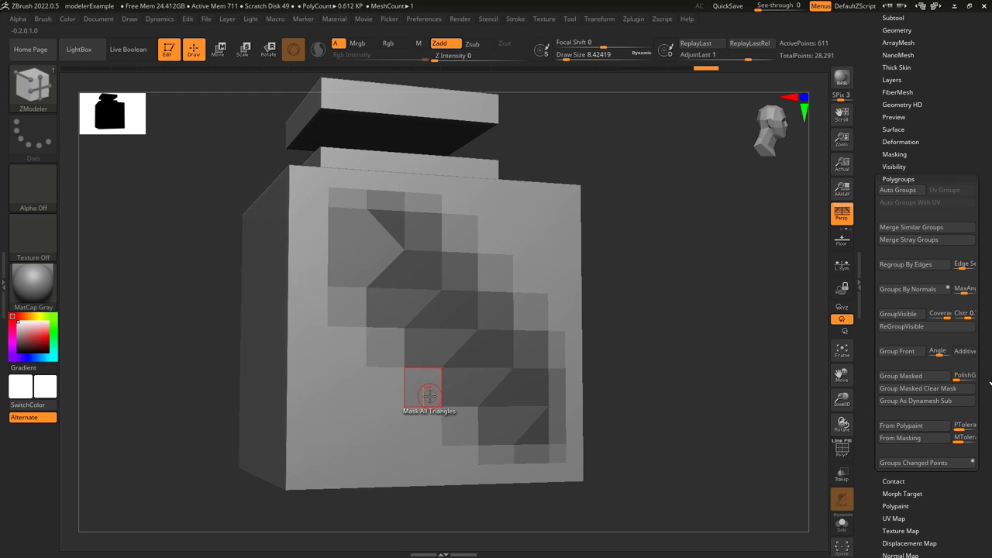
key("shift+f")
key("ctrl+z")
Step: Apply QMesh with the All Triangles target to the triangles on the box's green side
key("space")
left_click(430, 221)
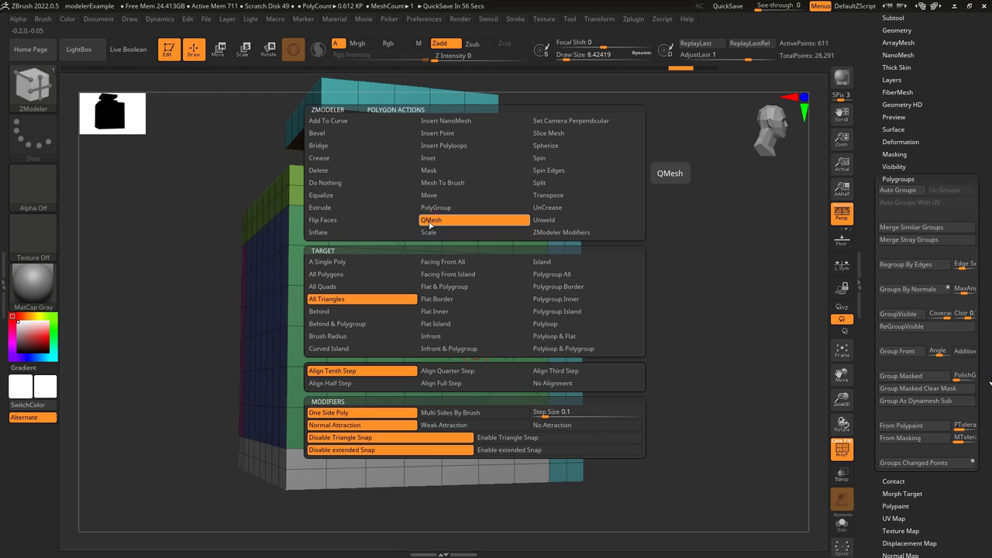
left_click(477, 346)
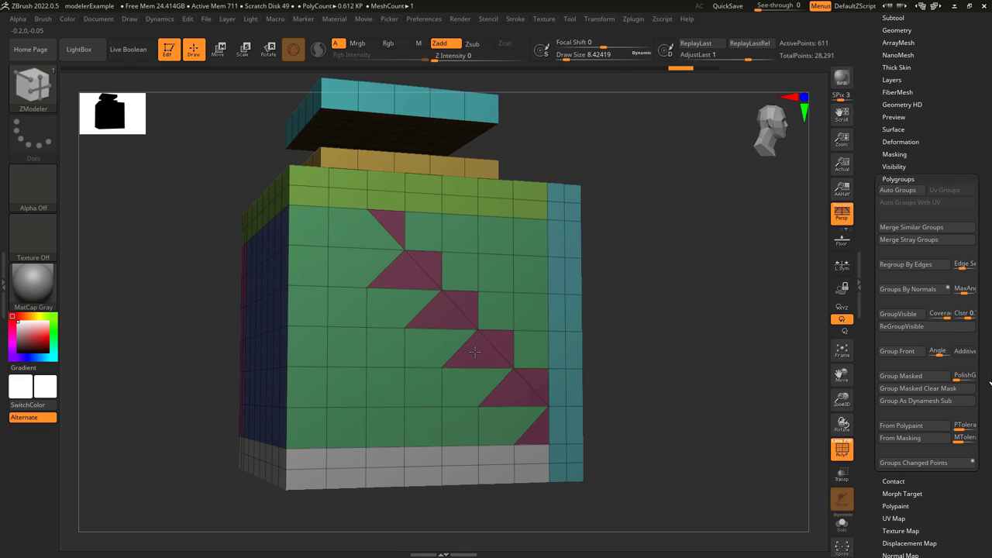
mouse_move(483, 356)
left_mouse_down()
mouse_move(605, 380)
mouse_move(496, 359)
left_mouse_up()
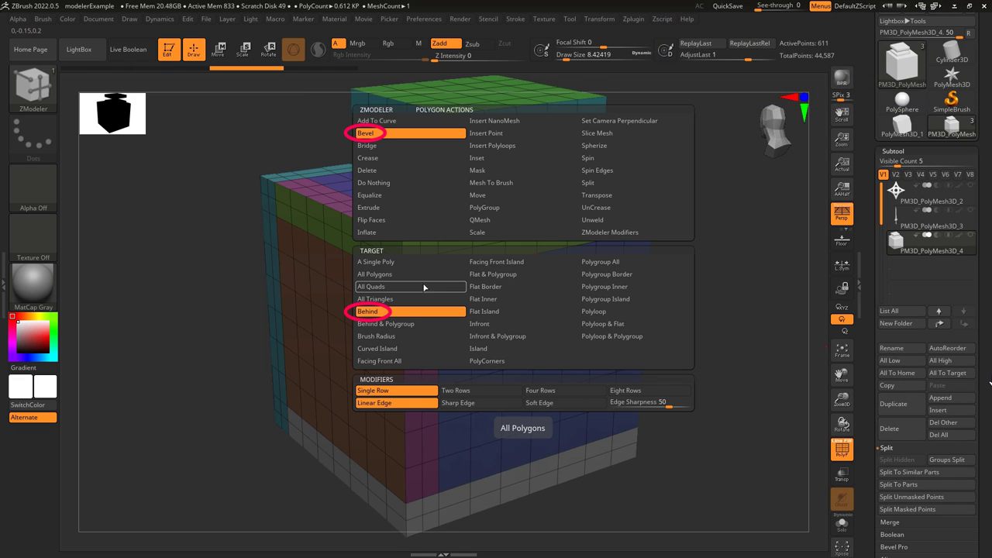
Step: Try Bevel with the Behind target from a polygon on the box's blue side, and undo it
left_click(409, 312)
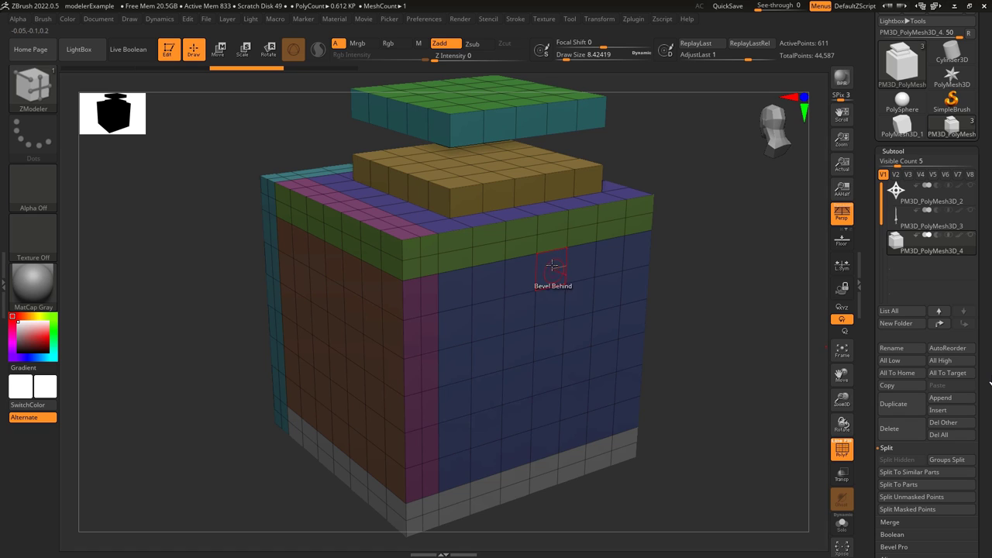
left_click(550, 265)
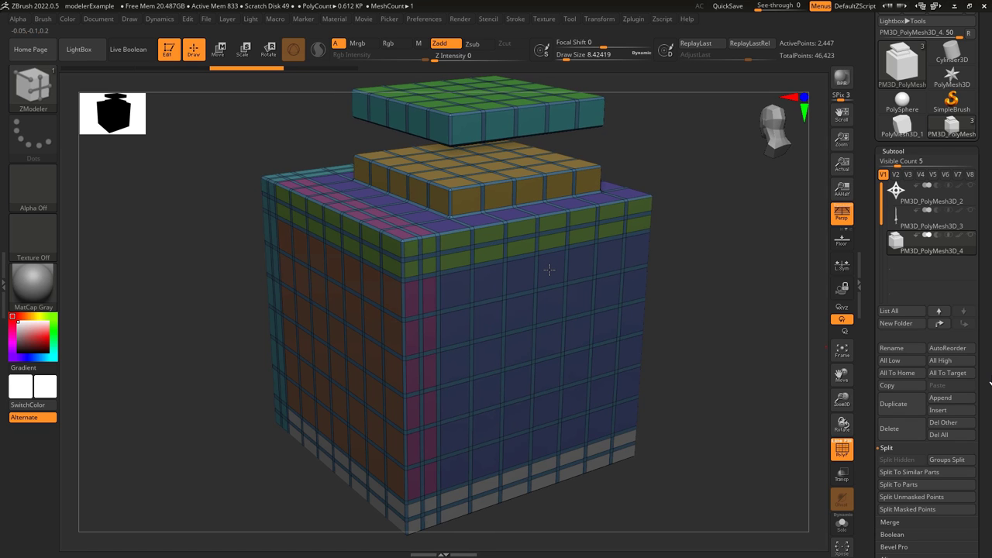
left_click_drag(549, 270, 552, 270)
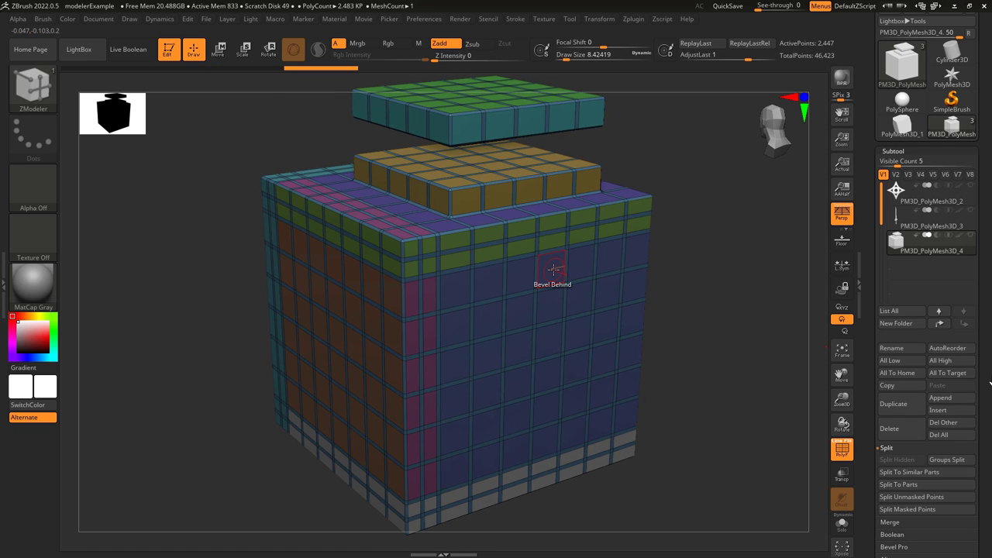
key("ctrl+z")
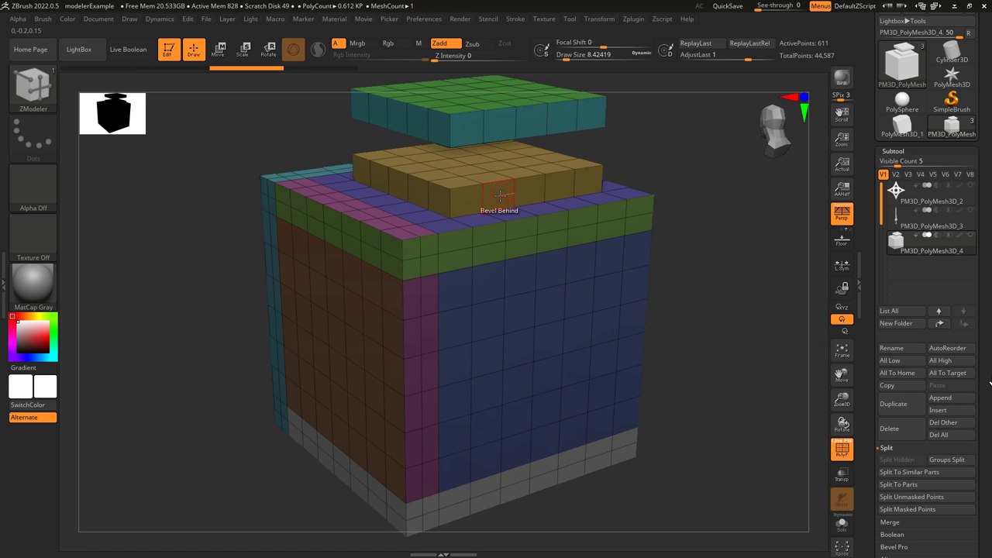
Step: Try the Behind bevel from a front polygon of the tan block above the box, and undo it
left_click_drag(501, 196, 502, 198)
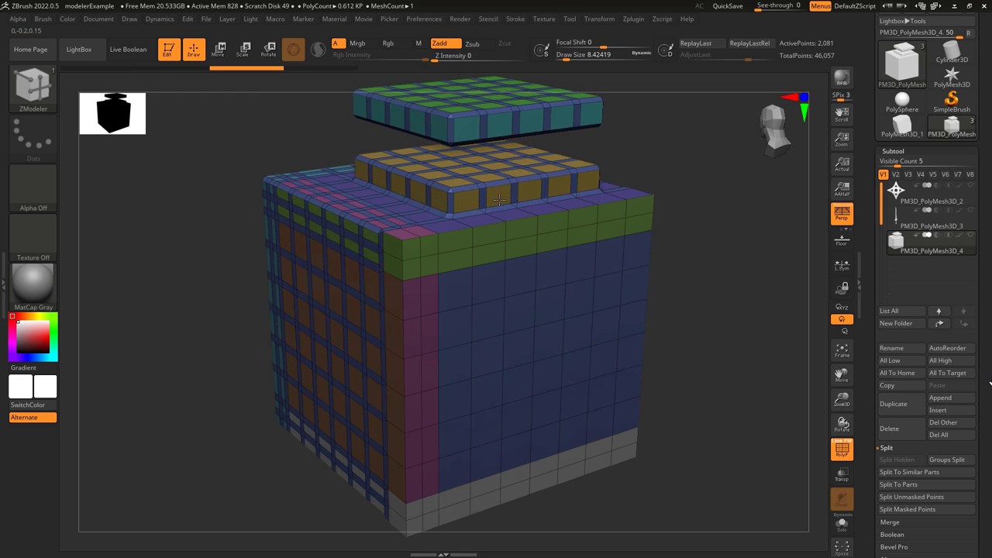
left_click_drag(504, 200, 502, 201)
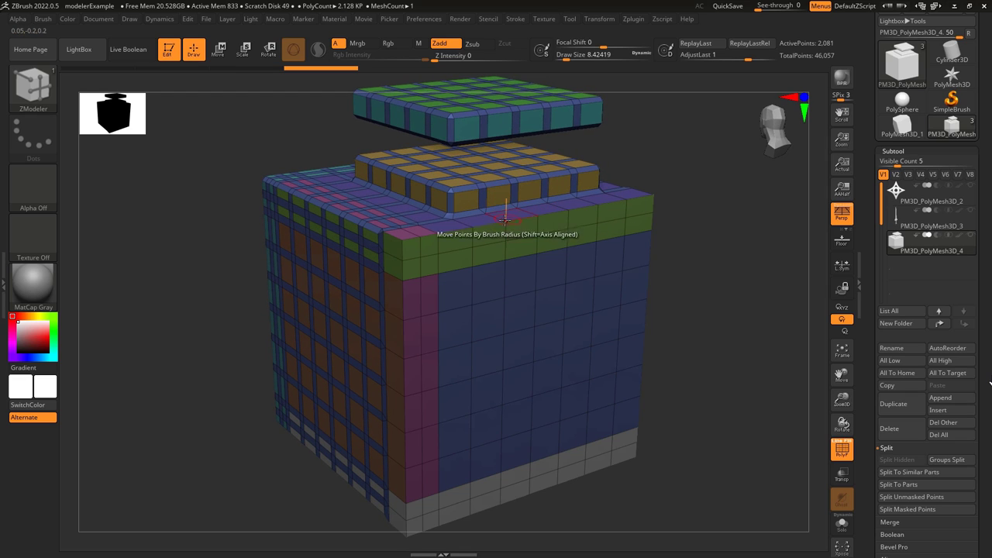
key("ctrl+z")
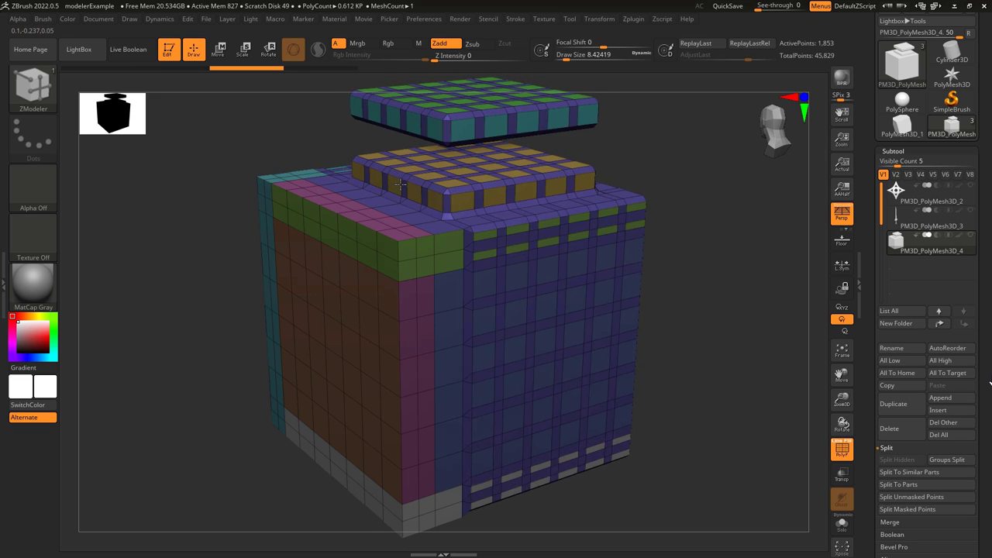
Step: Try the Behind bevel from polygons on the other sides of the tan block, undoing the result
left_click(474, 144)
right_click_drag(474, 144, 326, 210)
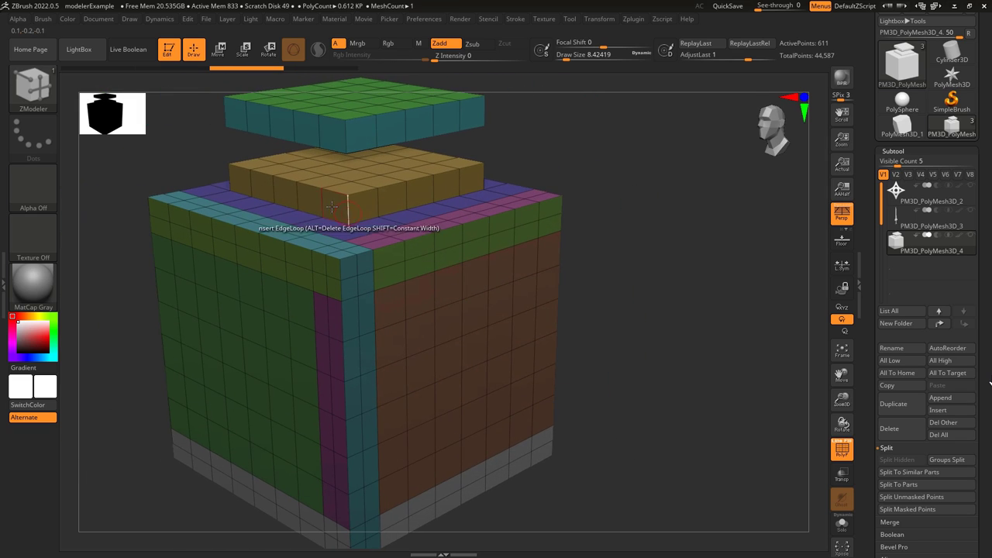
left_click(321, 200)
key("ctrl+z")
left_click_drag(390, 199, 398, 198)
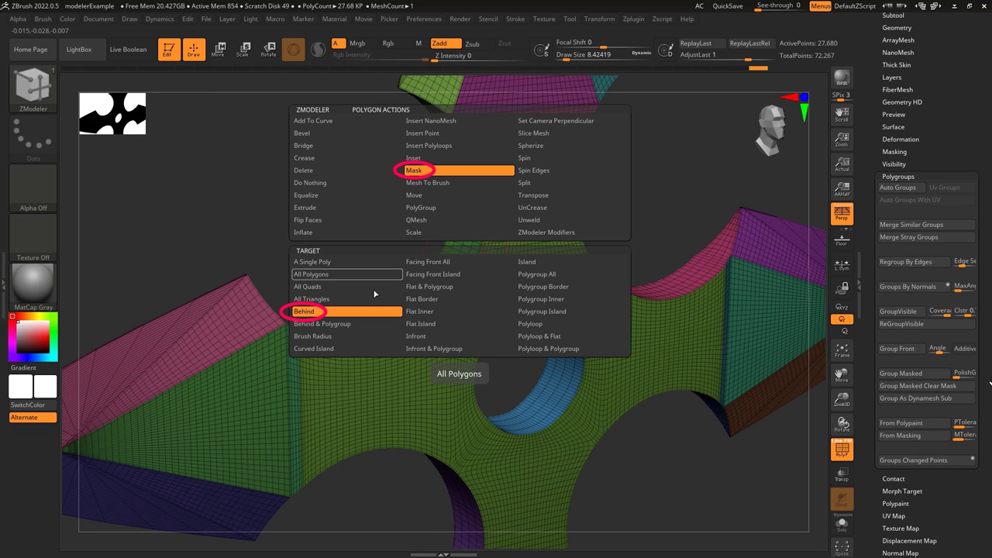
Step: Mask the polygons behind the curved green inner face of the cross-shaped model using the Behind target, and hide the polyframe
left_click(347, 312)
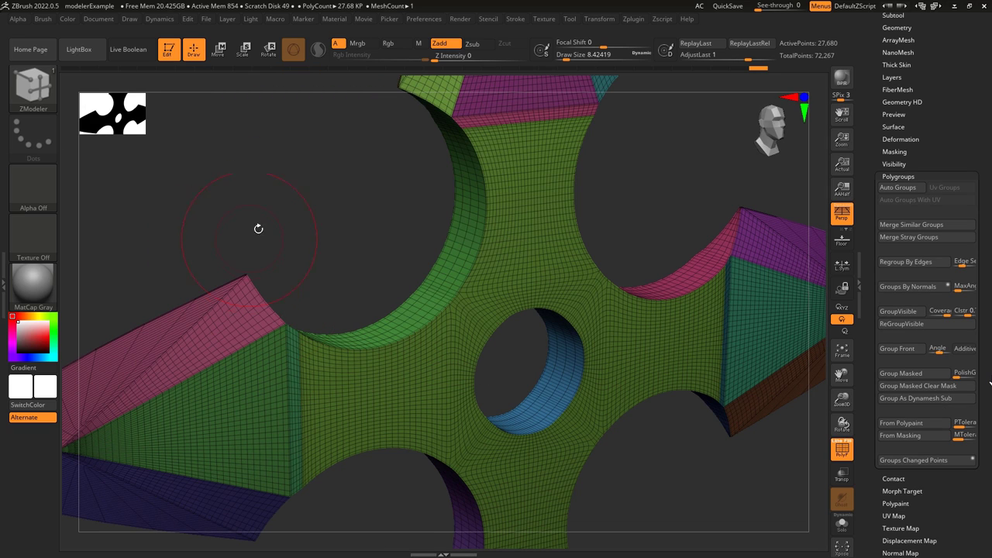
left_click(463, 249)
right_click_drag(485, 289, 512, 282, "ctrl")
key("shift+f")
left_click_drag(511, 281, 623, 245)
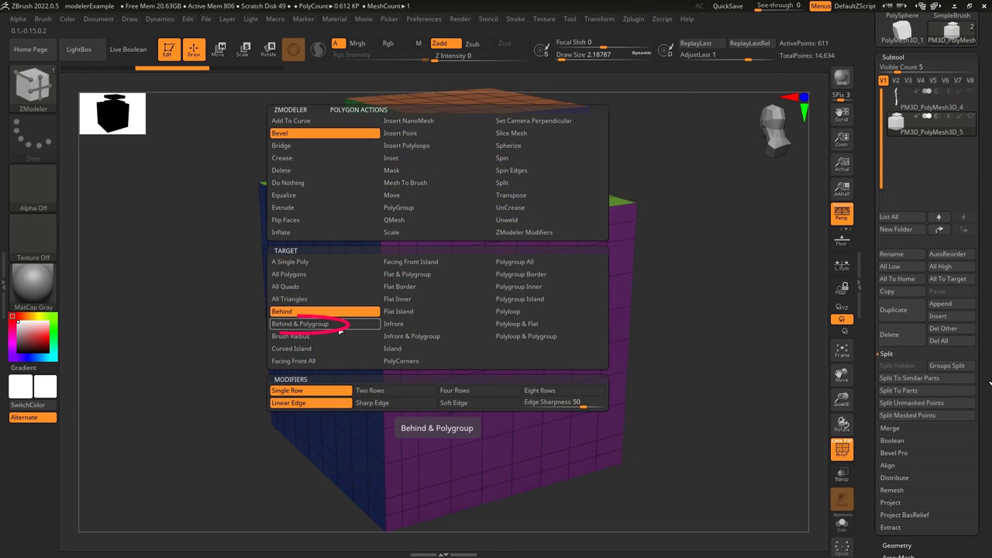
Step: Bevel with the Behind & Polygroup target from a polygon on the purple side of the small upper block
left_click(349, 327)
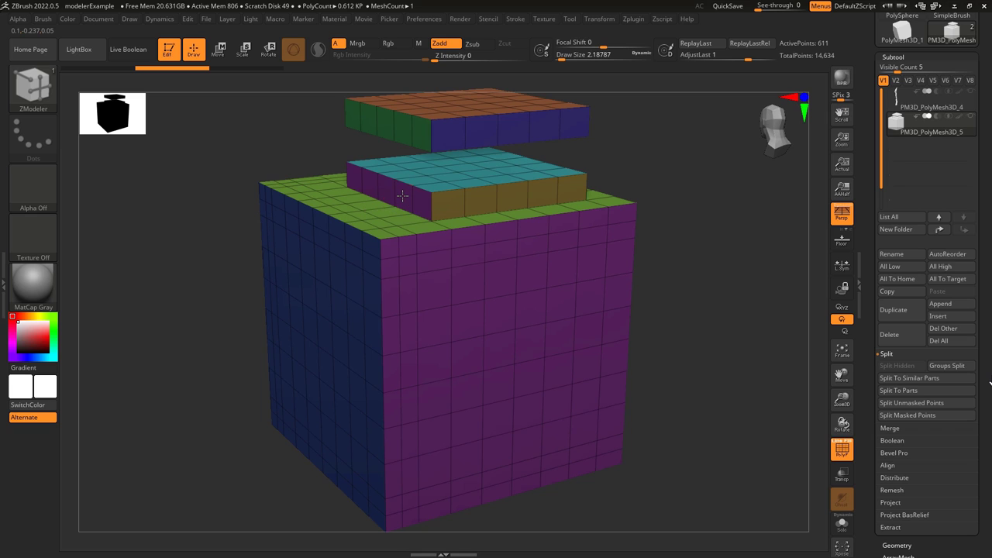
left_click(403, 197)
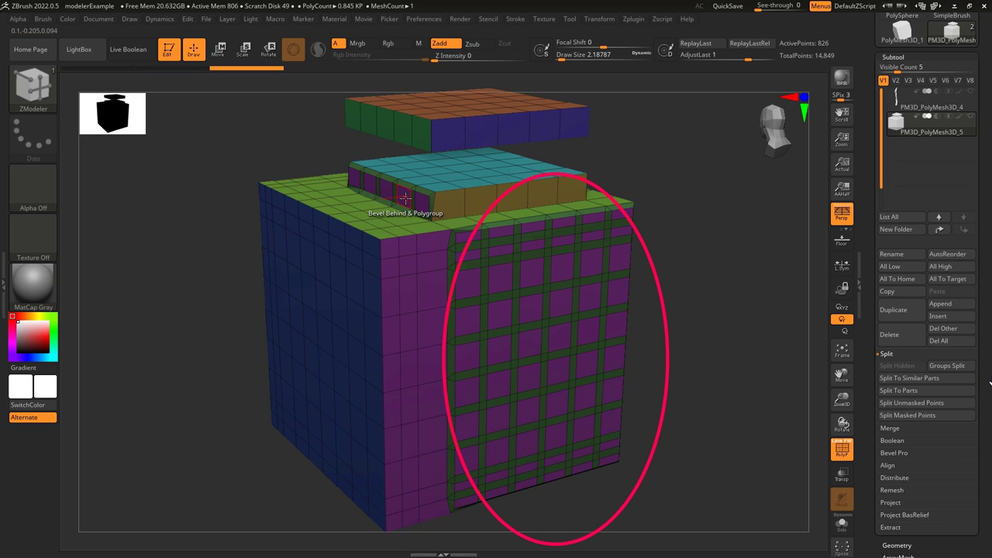
Step: Bevel with the Behind & Polygroup target from the green side of the floating top block and inspect the large box from other sides
right_click_drag(537, 336, 539, 318)
left_click_drag(662, 297, 477, 280)
right_click_drag(477, 281, 377, 316)
right_click_drag(574, 335, 400, 336)
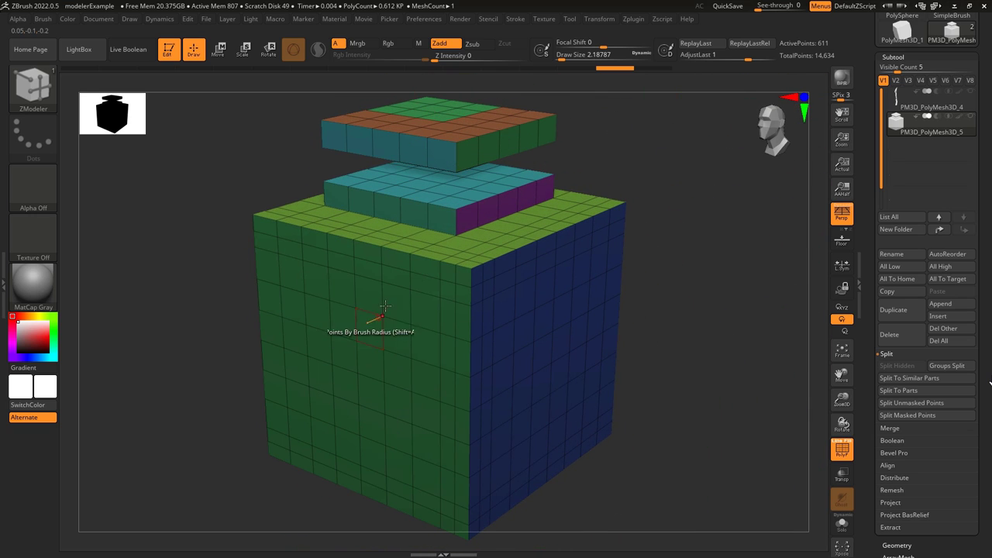
key("space")
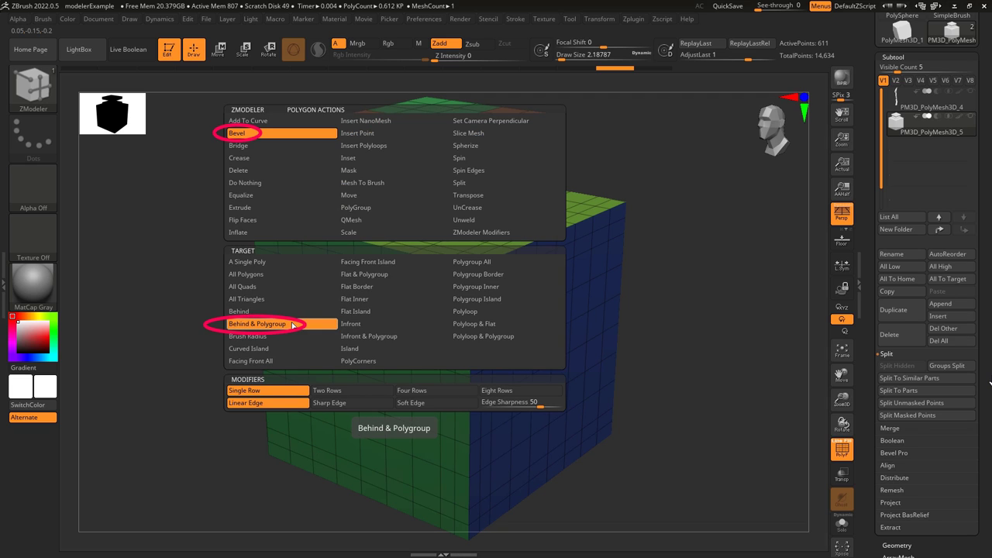
left_click(263, 324)
left_click(463, 155)
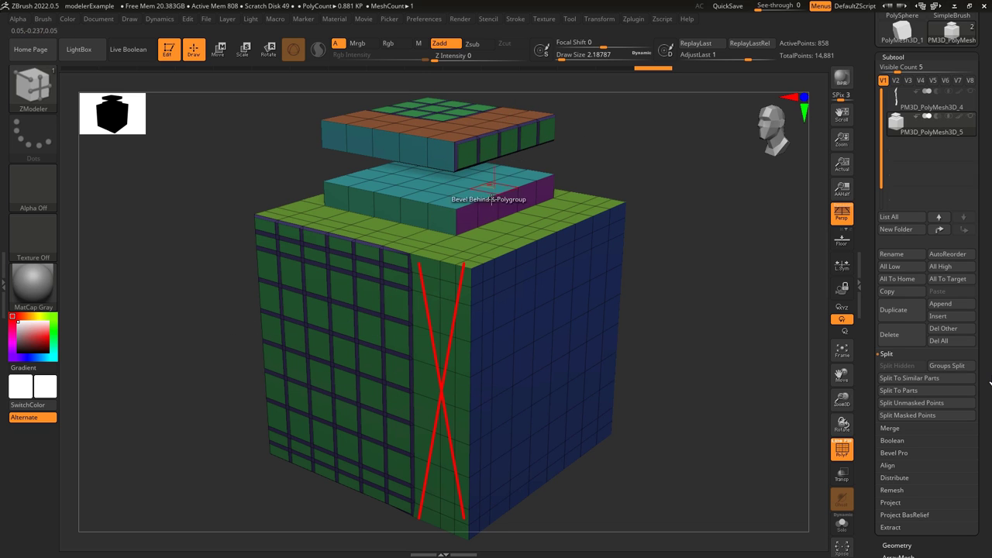
mouse_move(492, 199)
right_mouse_down()
mouse_move(510, 202)
mouse_move(488, 203)
right_mouse_up()
right_click_drag(301, 346, 356, 275)
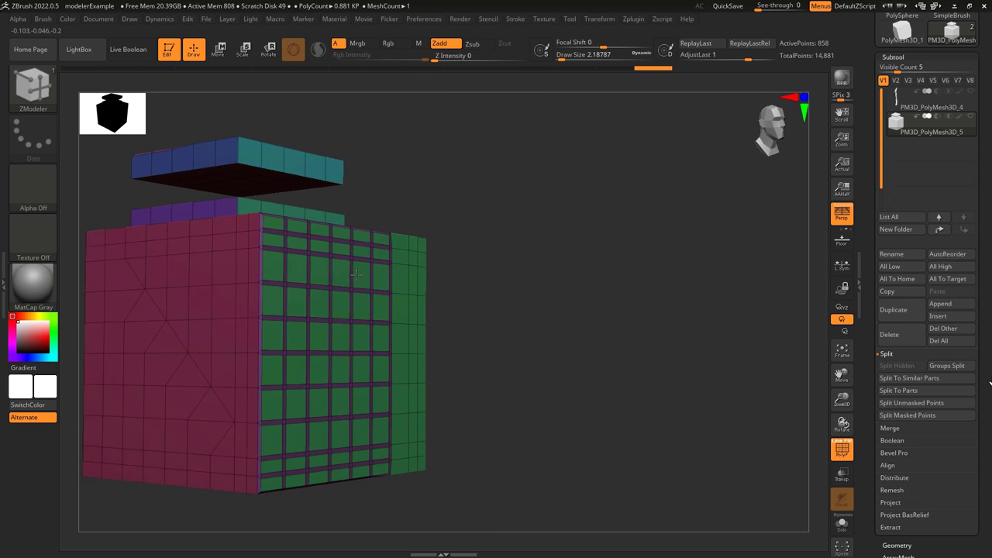
left_click_drag(356, 275, 351, 202)
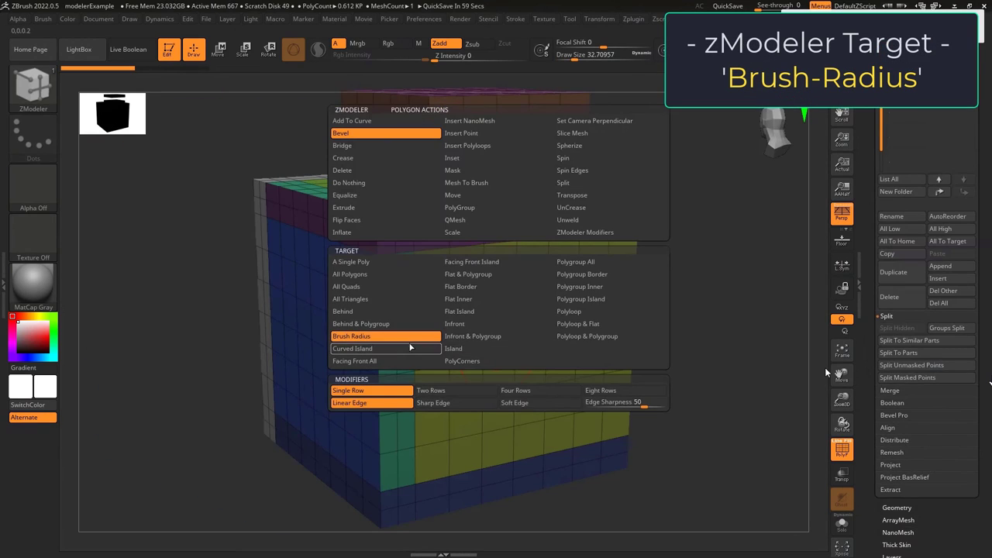
Step: Try the Brush Radius bevel at several spots on the box's yellow side, undoing each result
key("space")
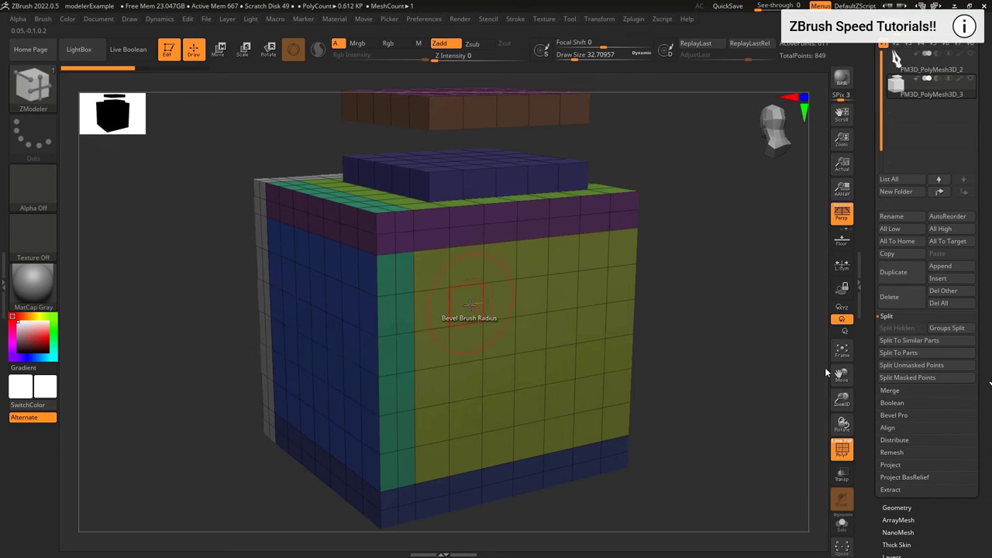
left_click_drag(470, 306, 469, 309)
key("ctrl+z")
left_click_drag(533, 260, 533, 264)
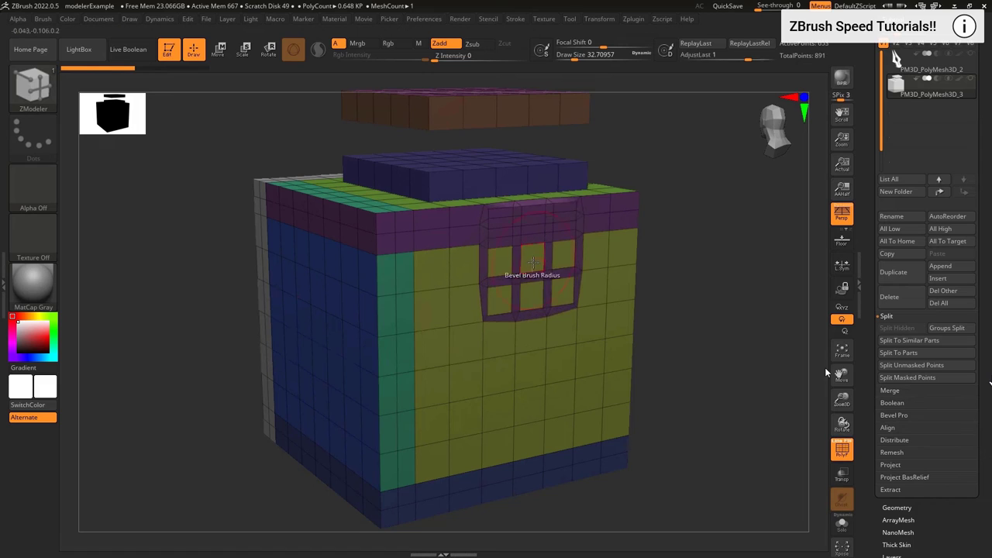
key("ctrl+z")
left_click_drag(554, 363, 555, 365)
key("ctrl+z")
left_click_drag(467, 416, 496, 450)
key("ctrl+z")
key("ctrl+z")
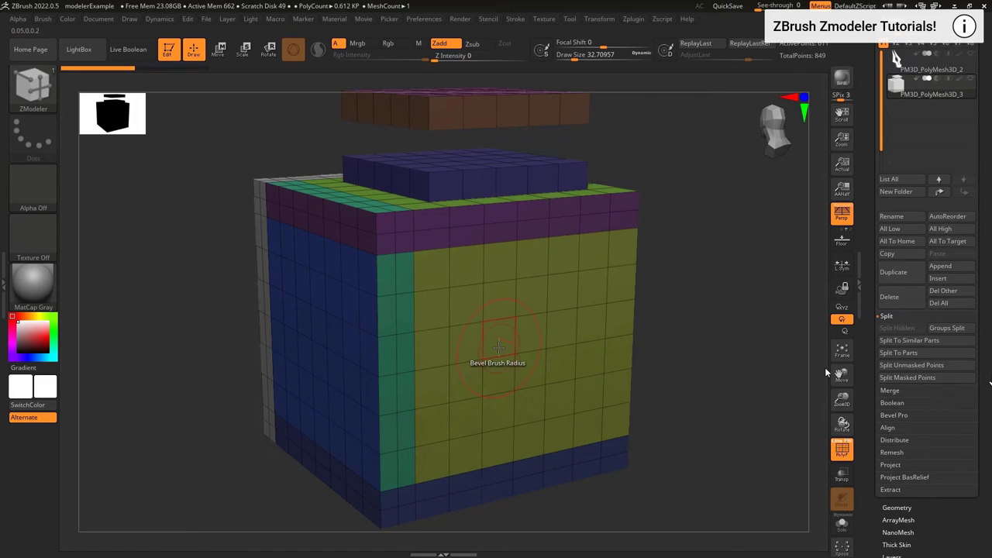
Step: Enlarge the draw size to about 56 and try the Brush Radius bevel on the yellow side, undoing the results
key("s")
left_click_drag(498, 347, 500, 348)
key("ctrl+z")
left_click_drag(557, 361, 558, 362)
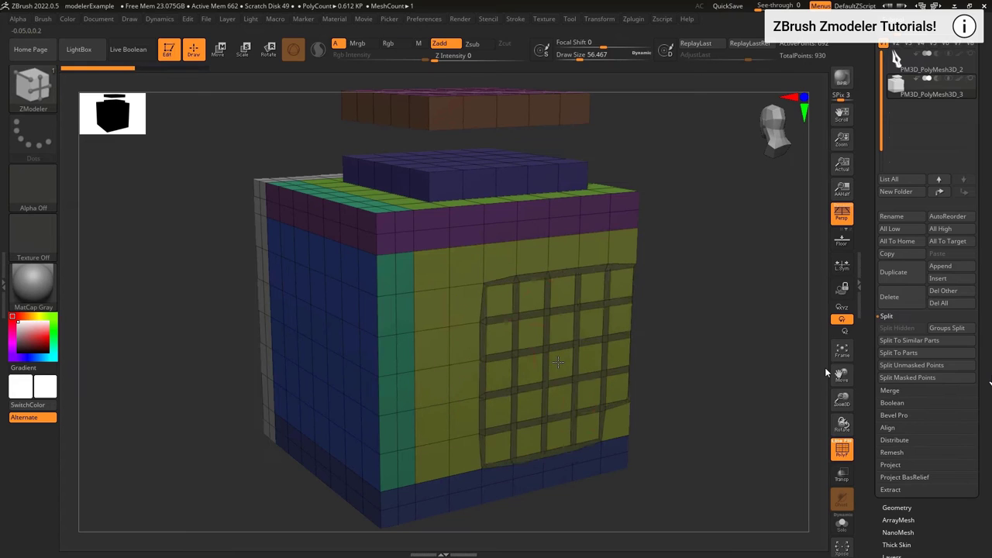
key("ctrl+z")
key("ctrl+z")
Step: Reduce the draw size to about 31 and try the Brush Radius bevel again on the yellow side
left_click_drag(527, 398, 494, 412)
key("s")
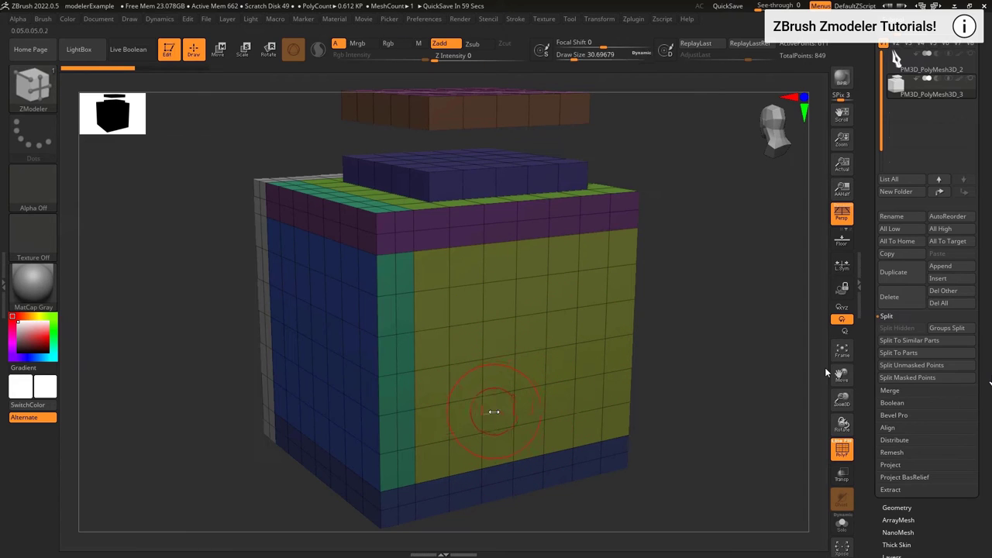
left_click(500, 299)
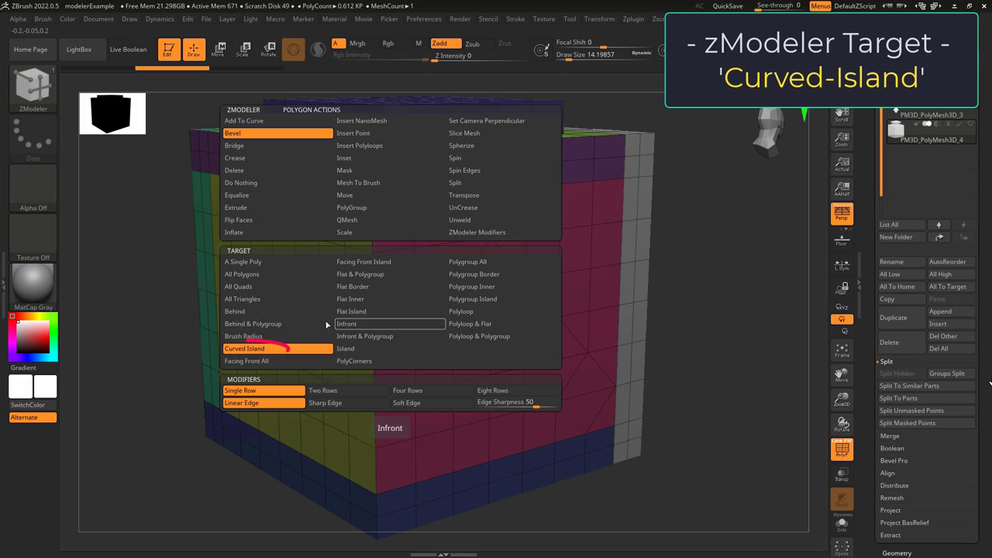
Step: Try the Curved Island bevel on polygons within the flat red side of the box, and undo it
left_click(287, 349)
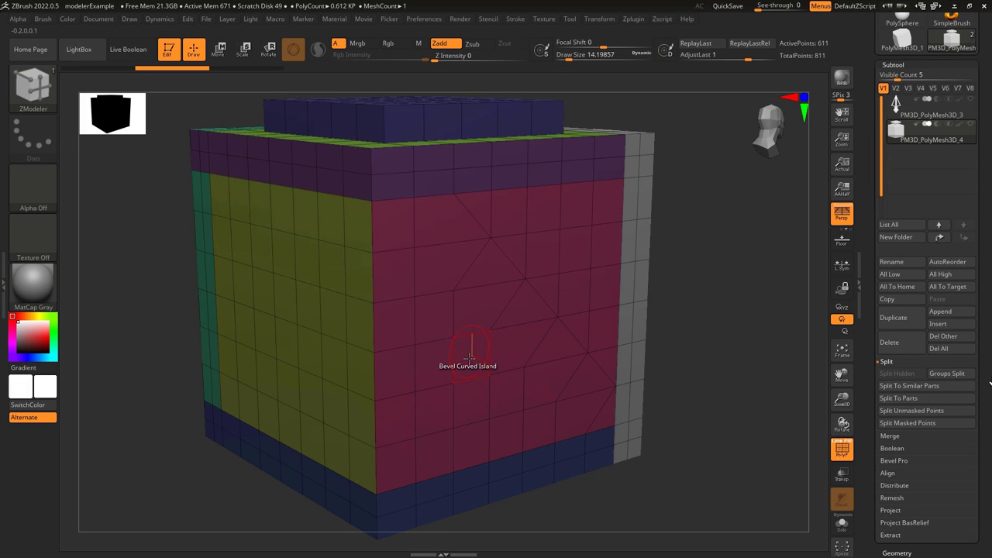
left_click(437, 412)
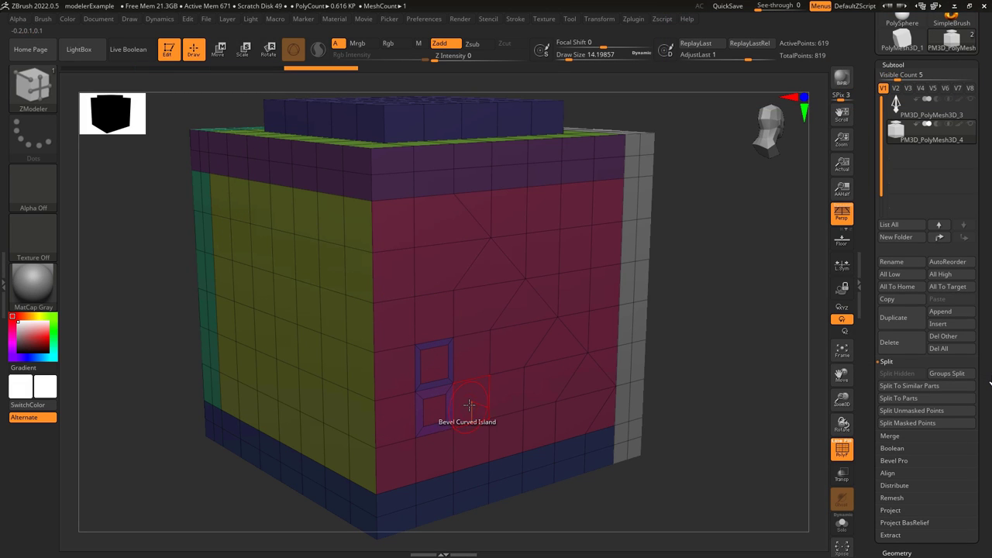
key("ctrl+z")
key("ctrl+z")
key("ctrl+z")
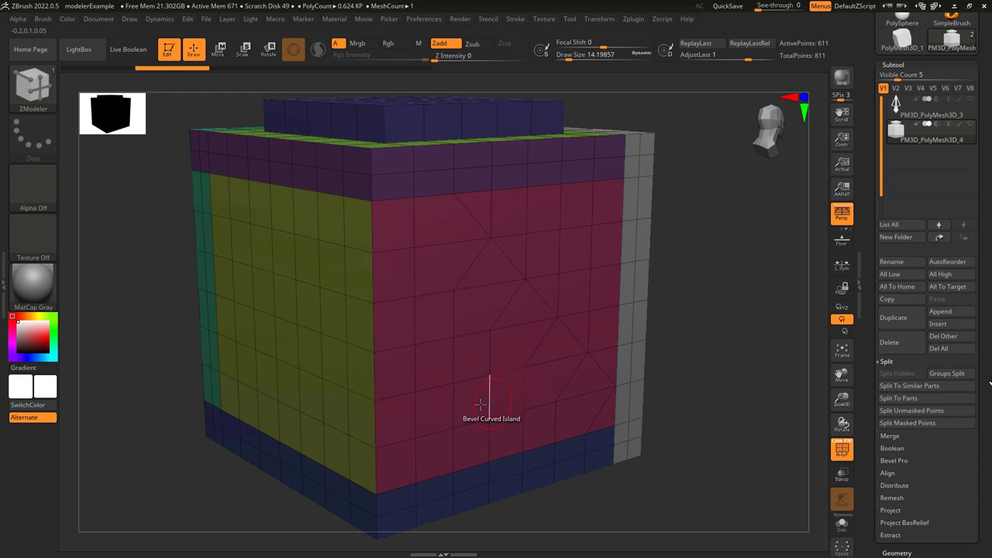
Step: Try the Curved Island bevel on red polygons along the vertical corner shared with the yellow side, undoing the results
left_click_drag(395, 375, 400, 354)
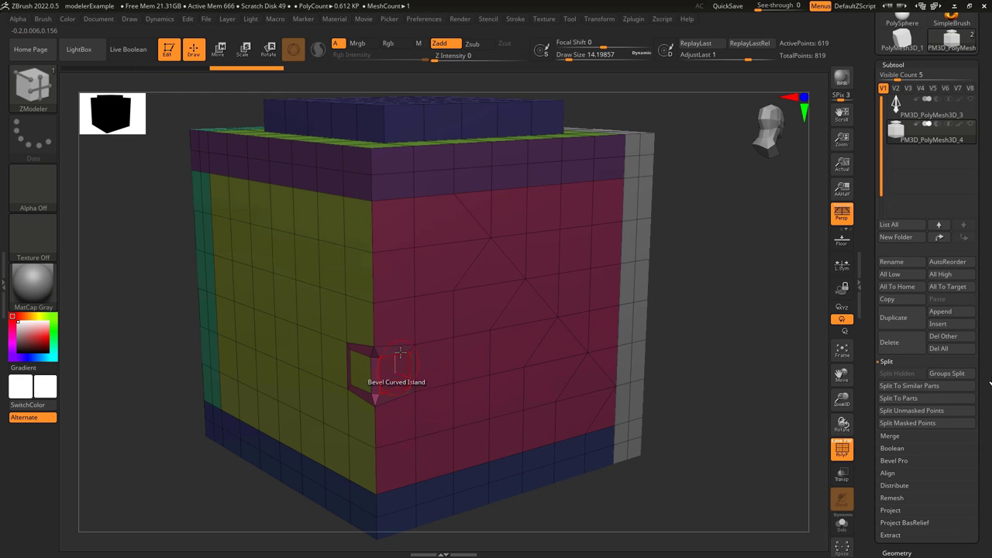
left_click(402, 323)
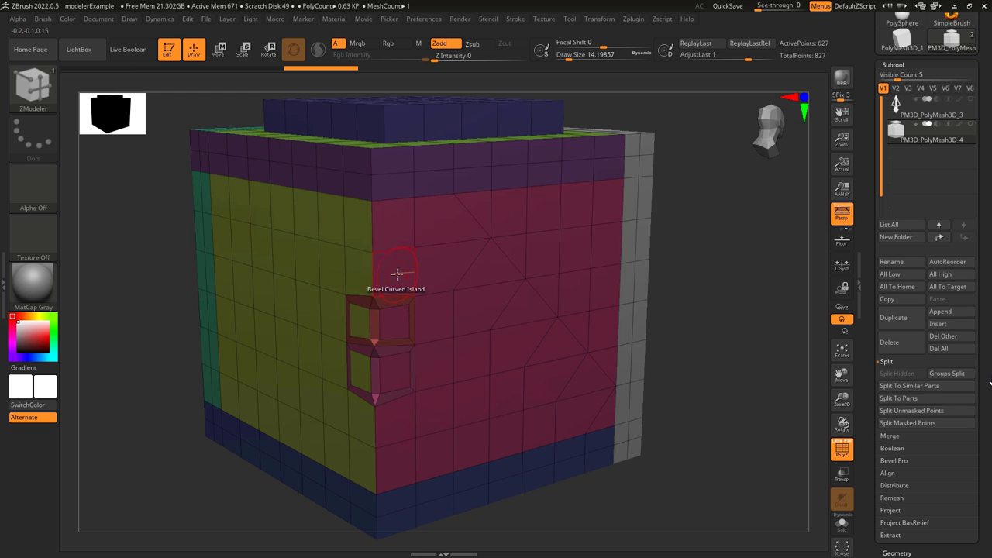
left_click(401, 276)
key("ctrl+z")
key("ctrl+z")
key("ctrl+z")
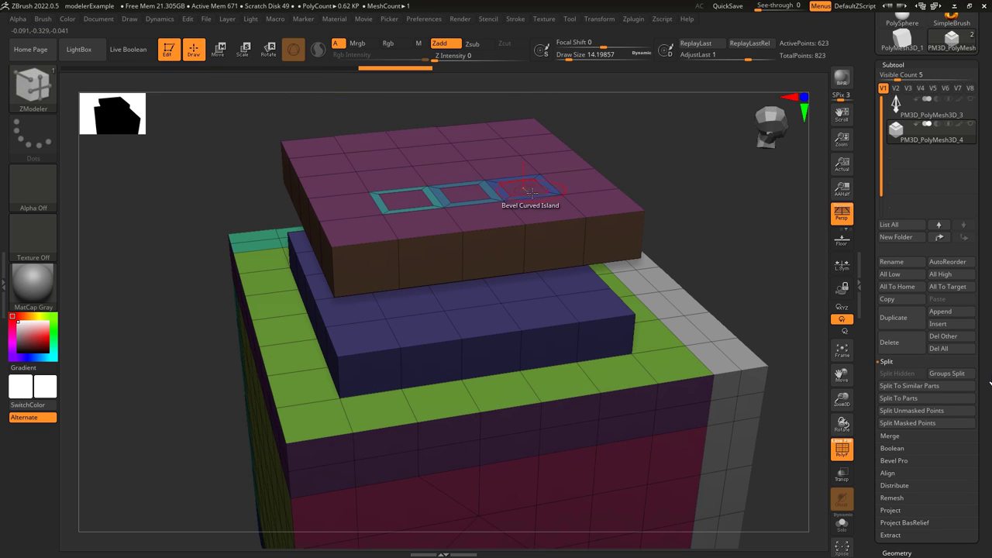
Step: Bevel polygons along the front top edge of the floating block with the Curved Island target
left_click(543, 212)
left_click(493, 215)
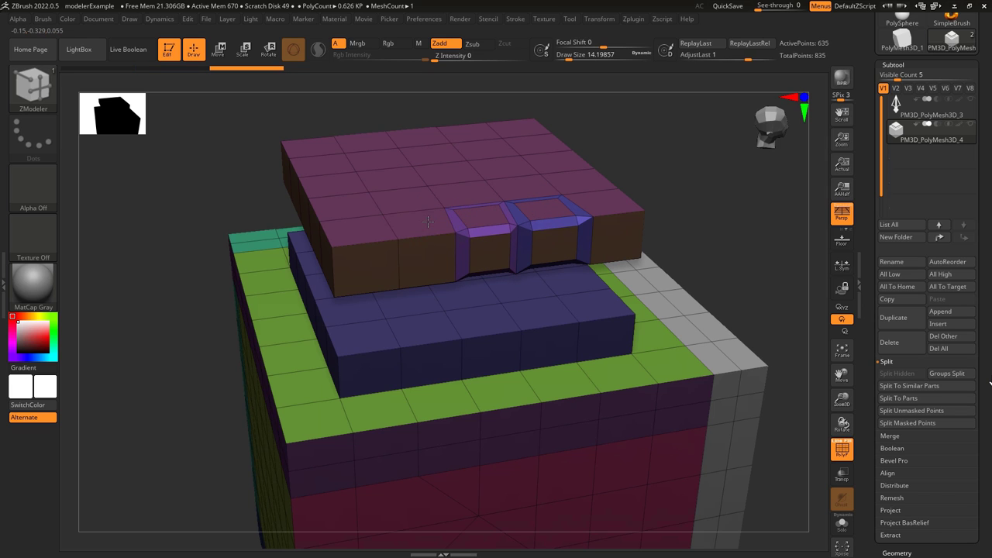
left_click(428, 222)
right_click_drag(443, 215, 417, 207)
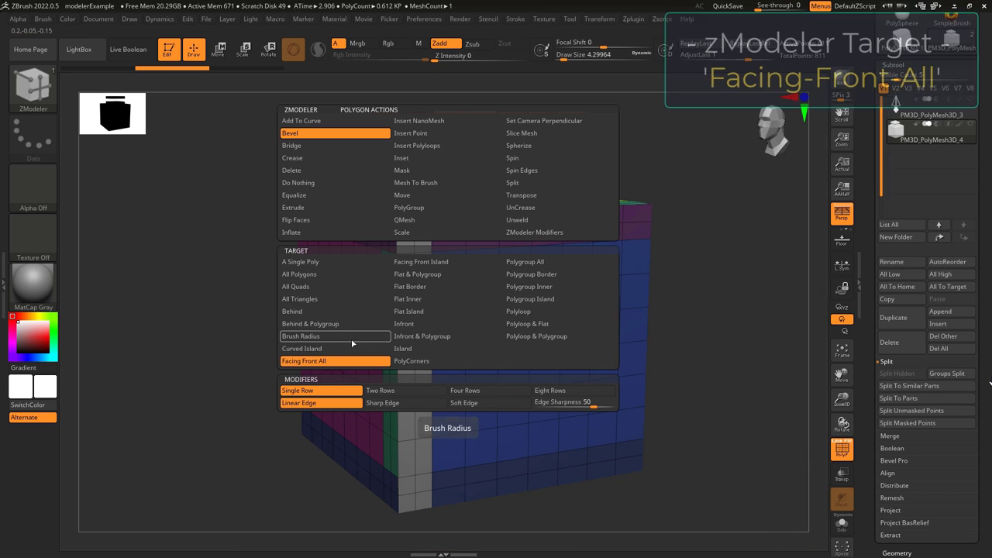
Step: Try Bevel and Mask with the Facing Front All target from the blue side of the box
left_click_drag(481, 306, 492, 307)
right_click_drag(311, 322, 401, 348)
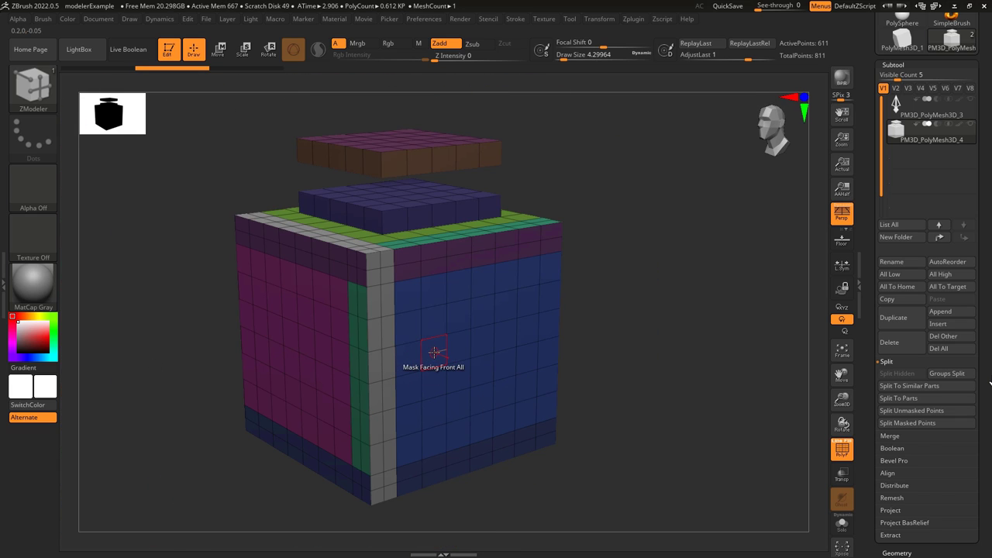
left_click(434, 353)
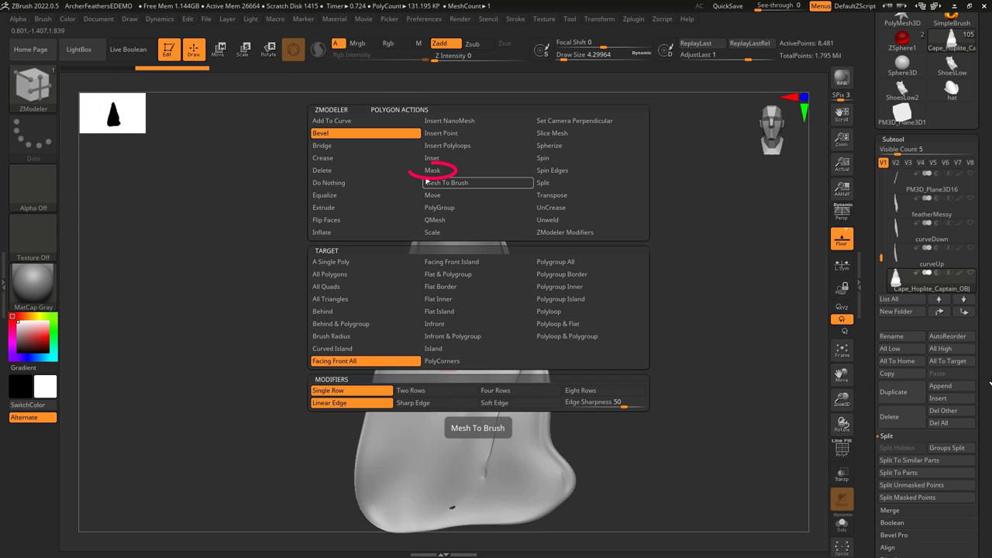
Step: Mask all front-facing polygons of the cape mesh with the Facing Front All target and inspect the masked area from another angle
left_click(431, 172)
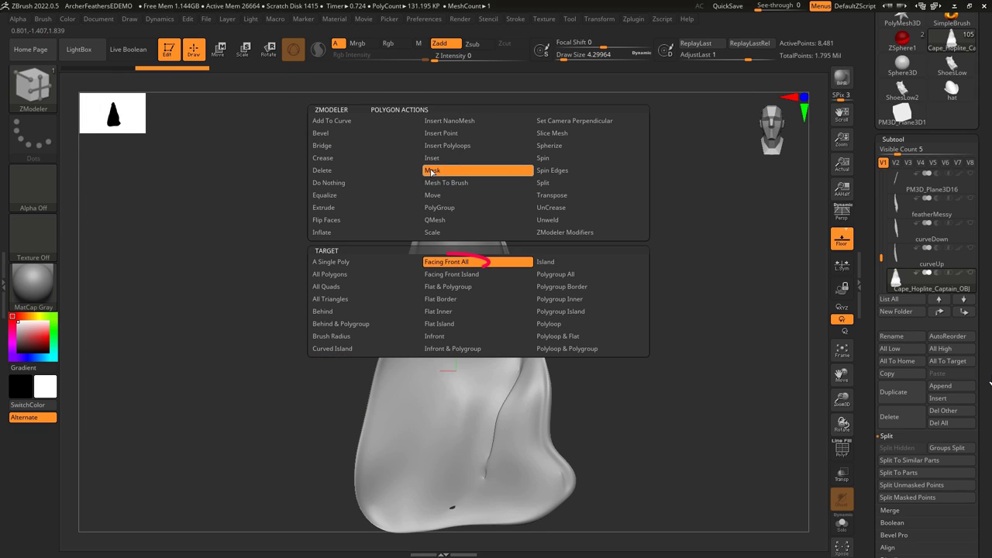
left_click(471, 318)
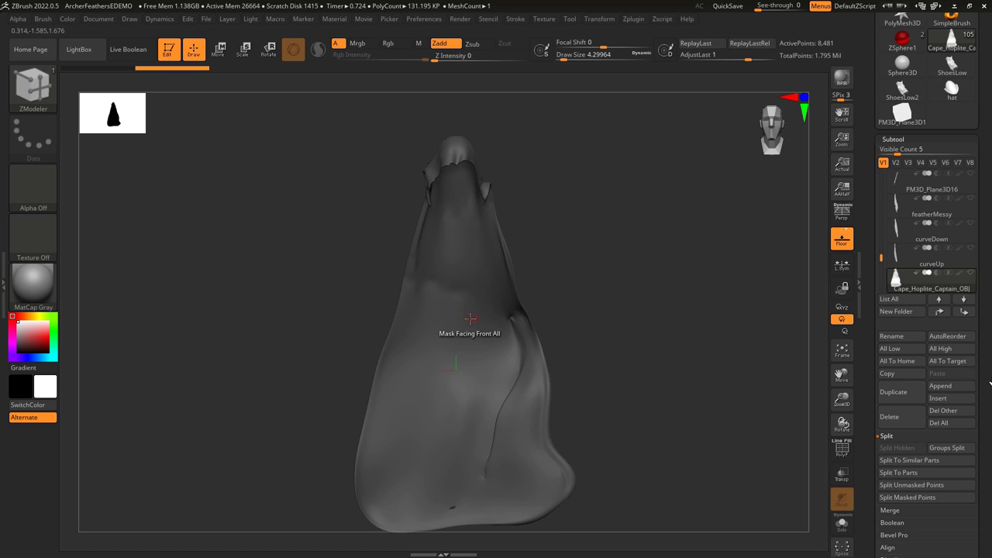
right_click_drag(471, 314, 376, 278)
left_click_drag(376, 277, 465, 271)
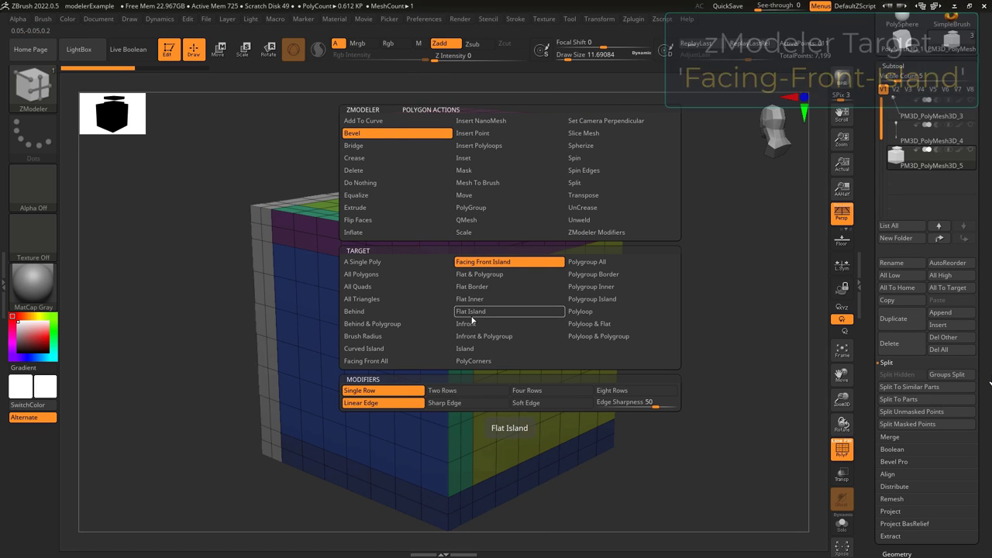
Step: Try a bevel with the Facing Front All target from the yellow side of the box
left_click(387, 361)
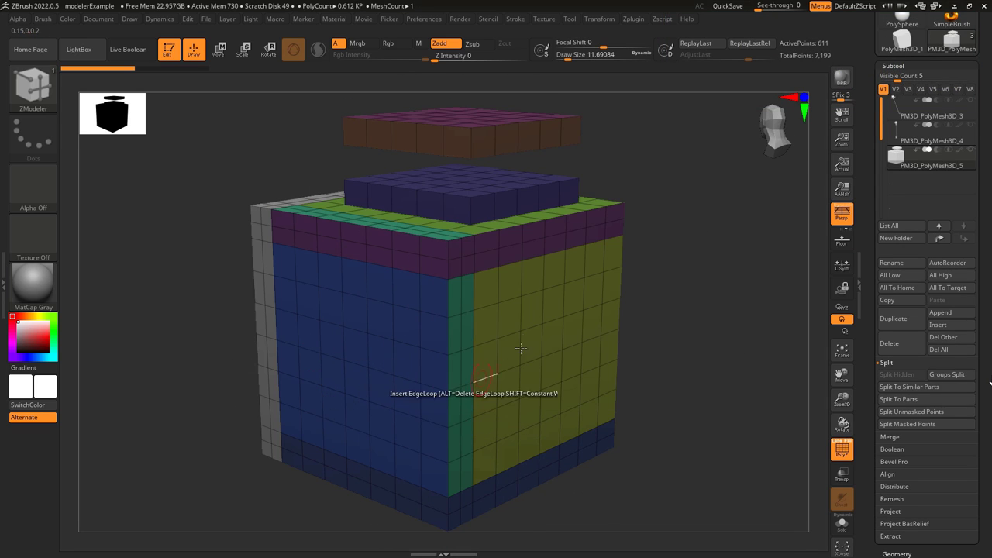
left_click_drag(505, 323, 511, 316)
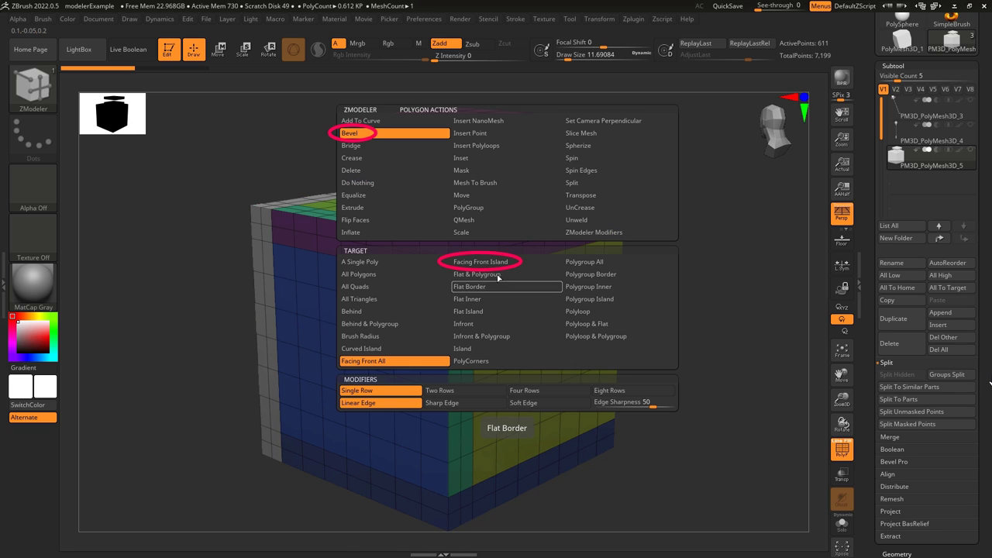
Step: Switch the bevel target to Facing Front Island and try it from polygons on the large box, undoing the results
left_click(503, 262)
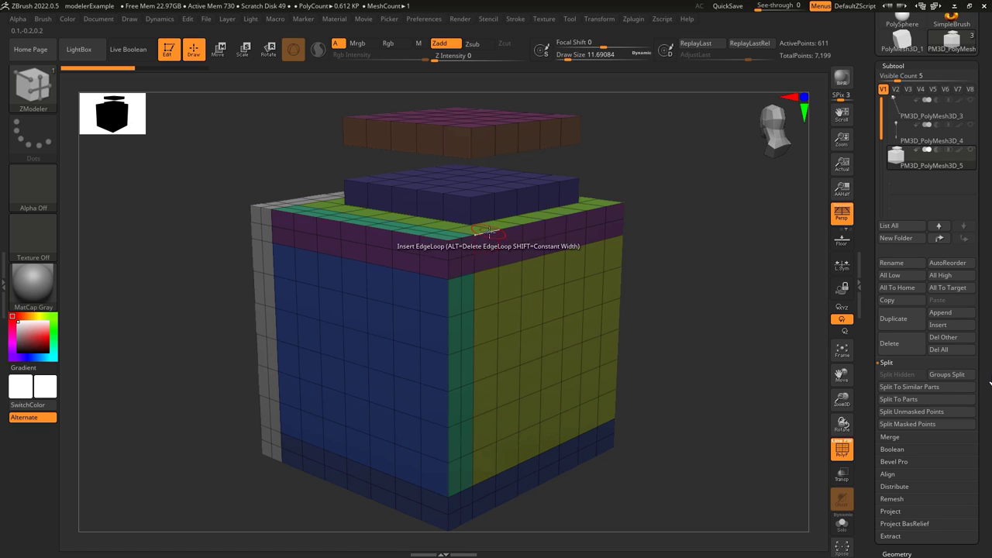
left_click(487, 233)
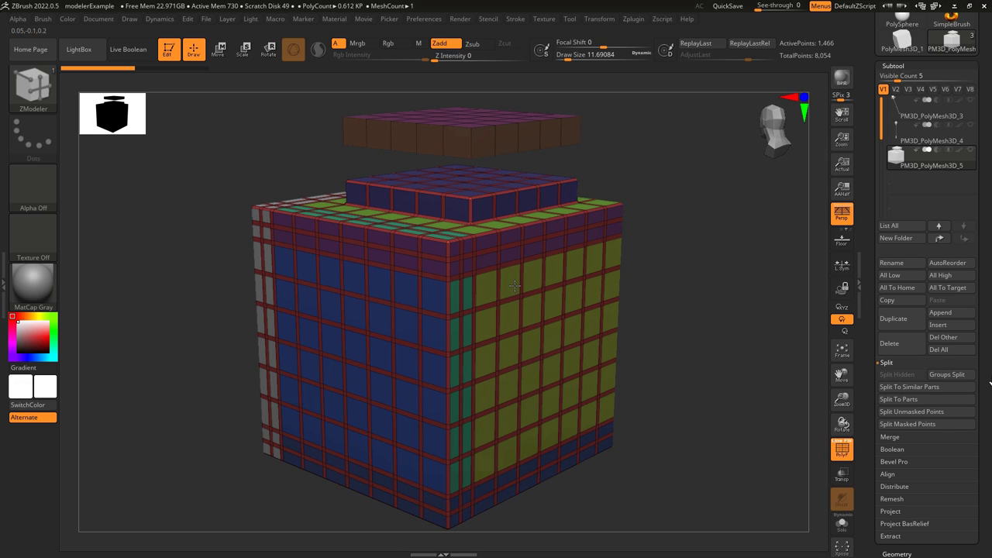
left_click_drag(515, 286, 517, 269)
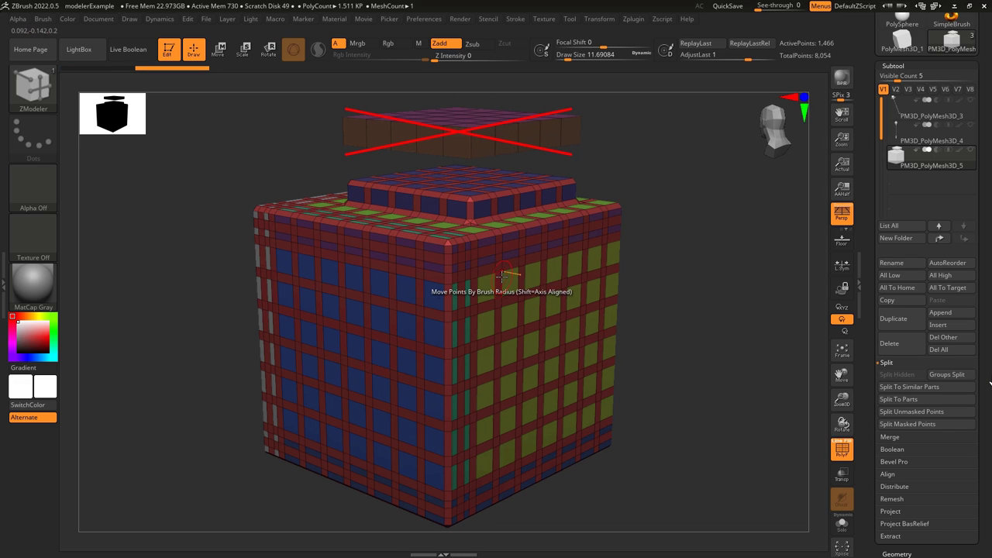
key("ctrl+z")
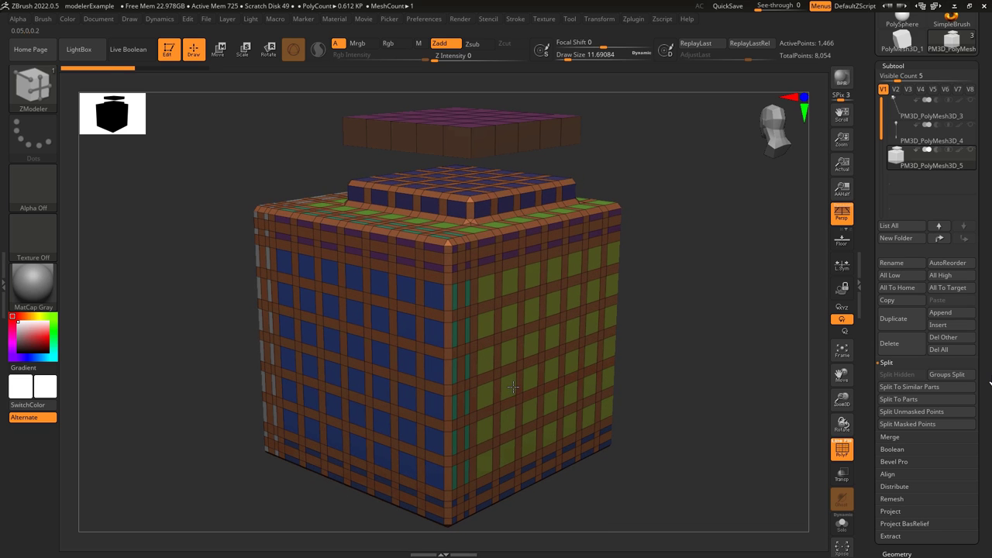
key("ctrl+shift+z")
key("ctrl+z")
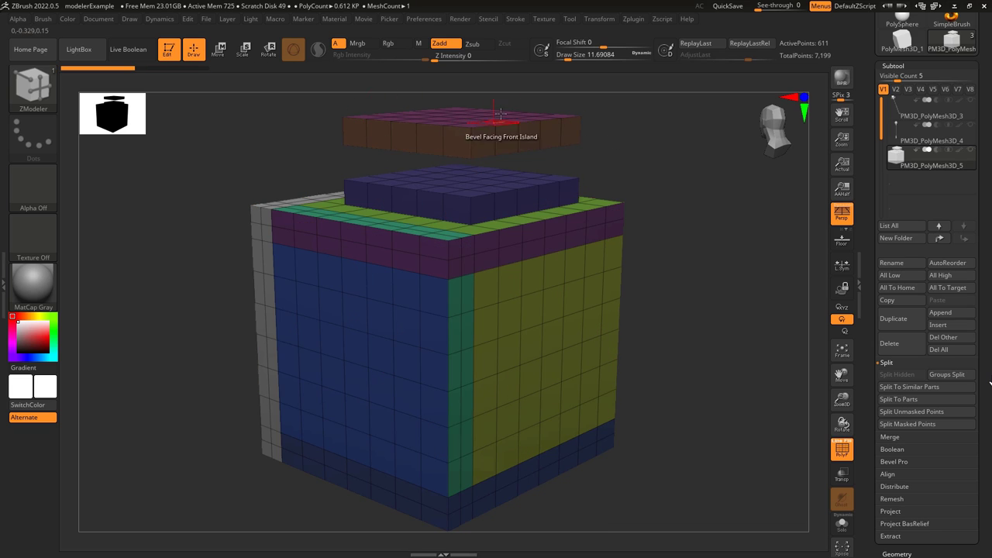
Step: Repeat the Facing Front Island bevel from the yellow side of the box, and undo it
left_click(557, 303)
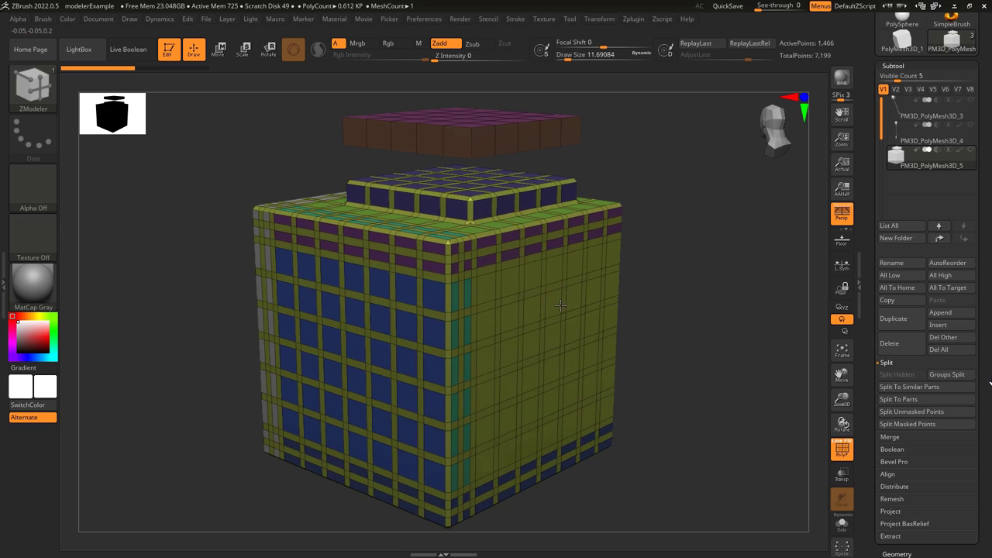
key("ctrl+z")
key("ctrl+shift+z")
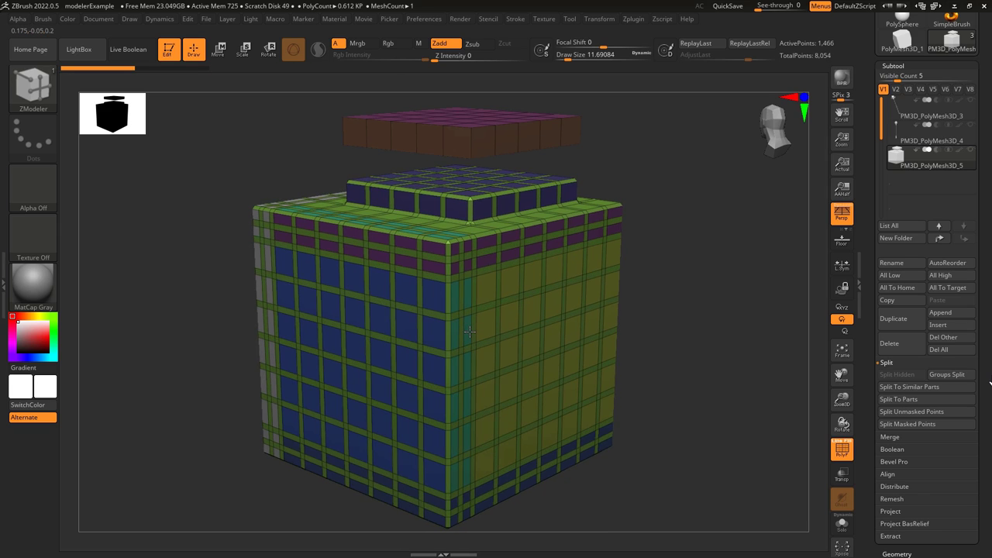
key("ctrl+z")
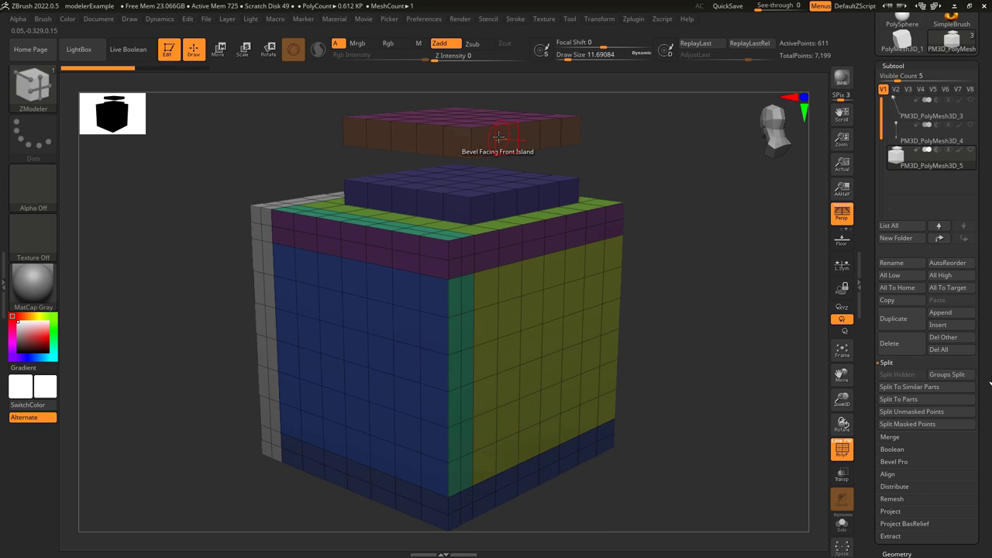
Step: Bevel with the Facing Front Island target from a brown side polygon of the floating top block
left_click(508, 138)
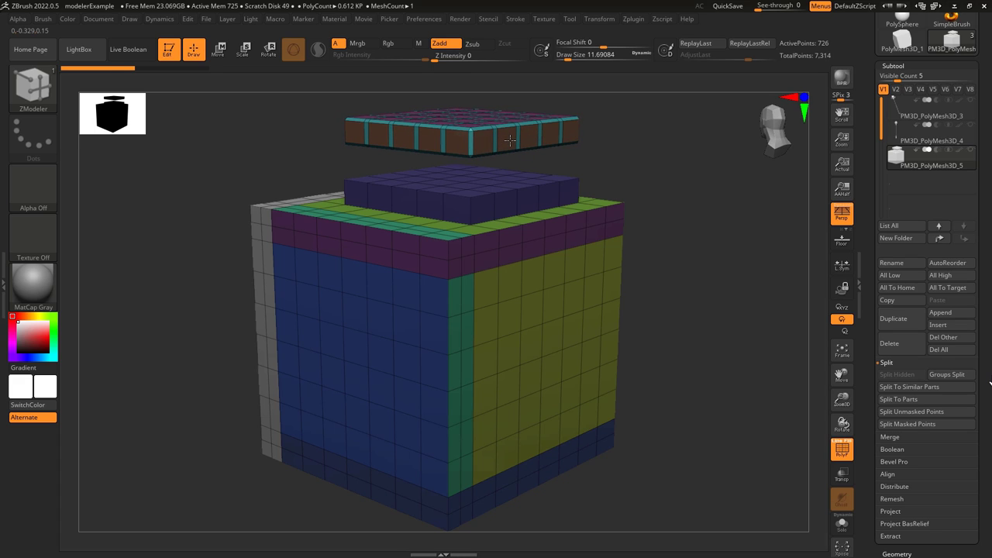
Step: Undo the side bevel, try the Facing Front Island bevel from a top polygon of the floating block, and undo it
key("ctrl+z")
left_click(471, 123)
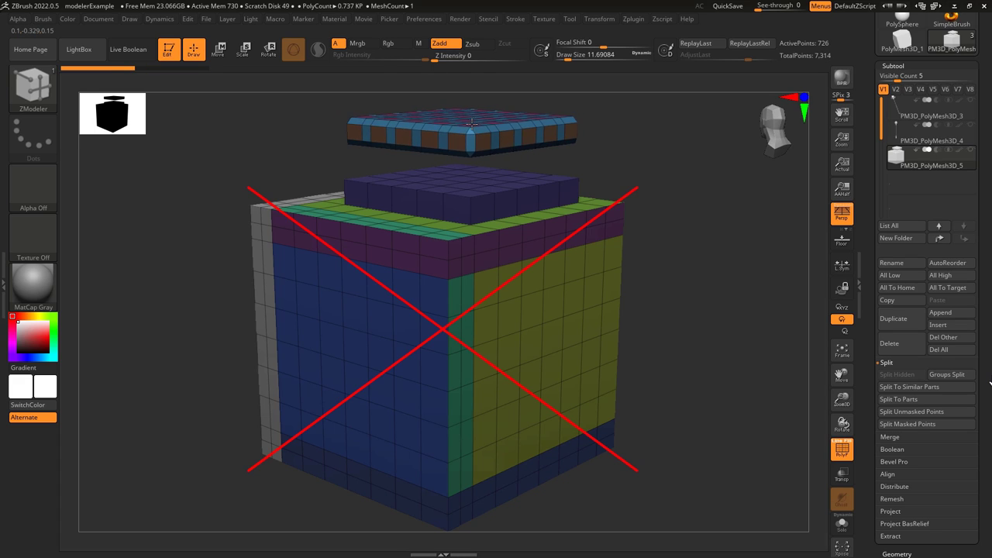
key("ctrl+z")
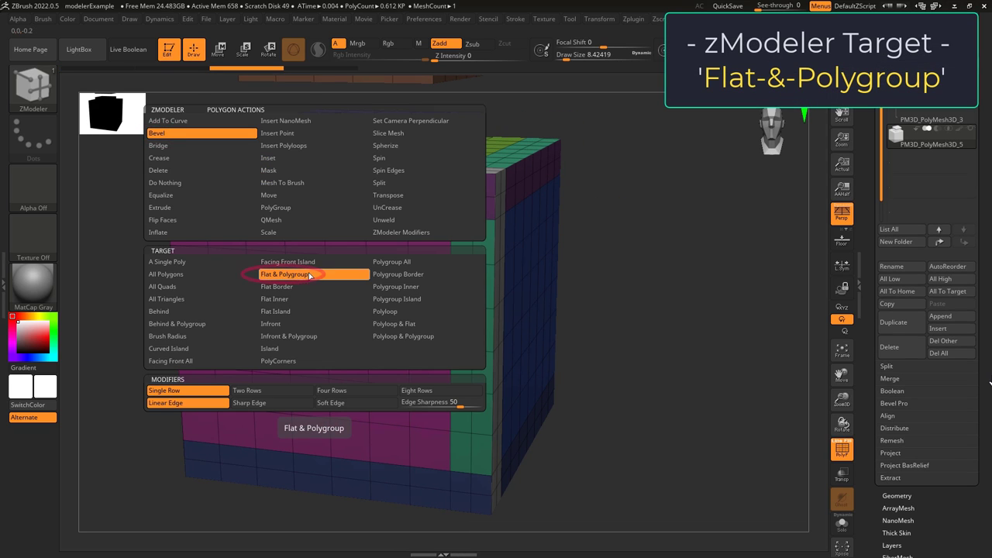
Step: Set the bevel target to Flat & Polygroup, bevel from a magenta side polygon of the large box, and undo it
left_click(309, 275)
left_click_drag(311, 310, 309, 318)
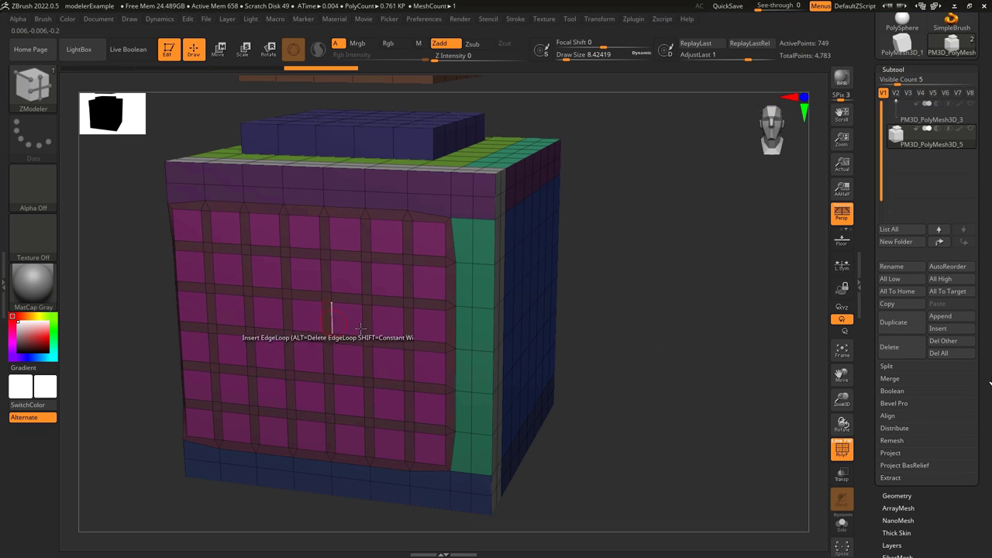
key("ctrl+z")
Step: Try the Flat & Polygroup bevel from a blue side polygon of the large box, and undo it
right_click_drag(404, 317, 534, 338)
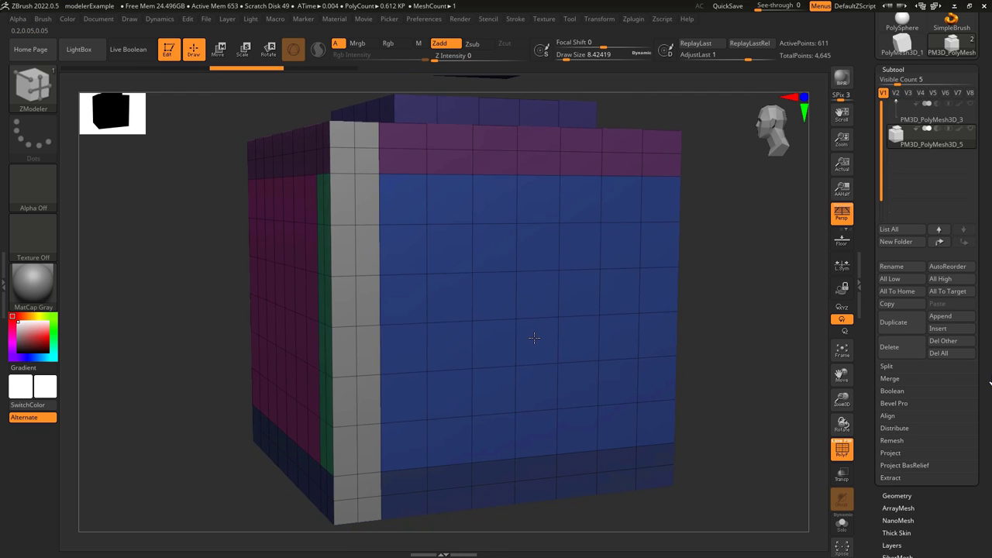
left_click(621, 289)
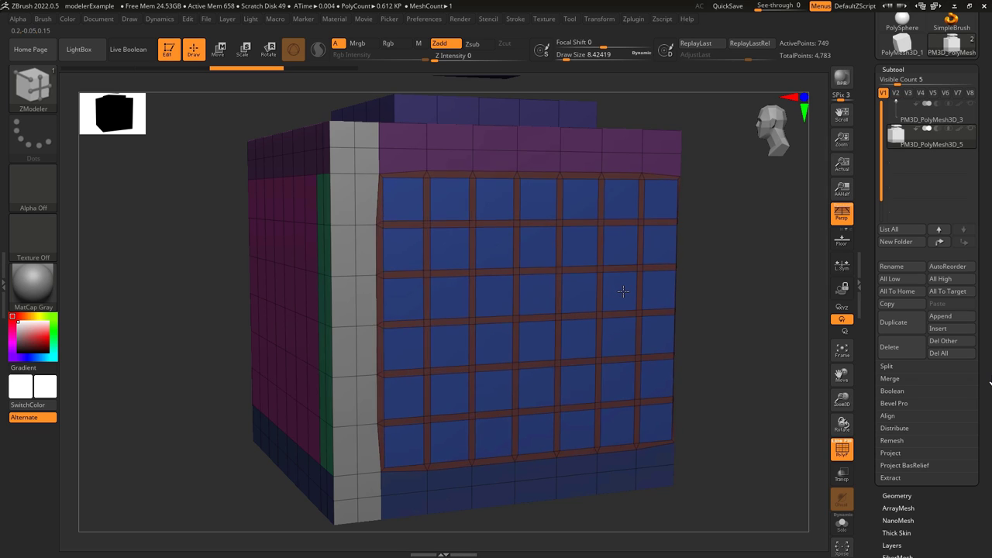
left_click(621, 290)
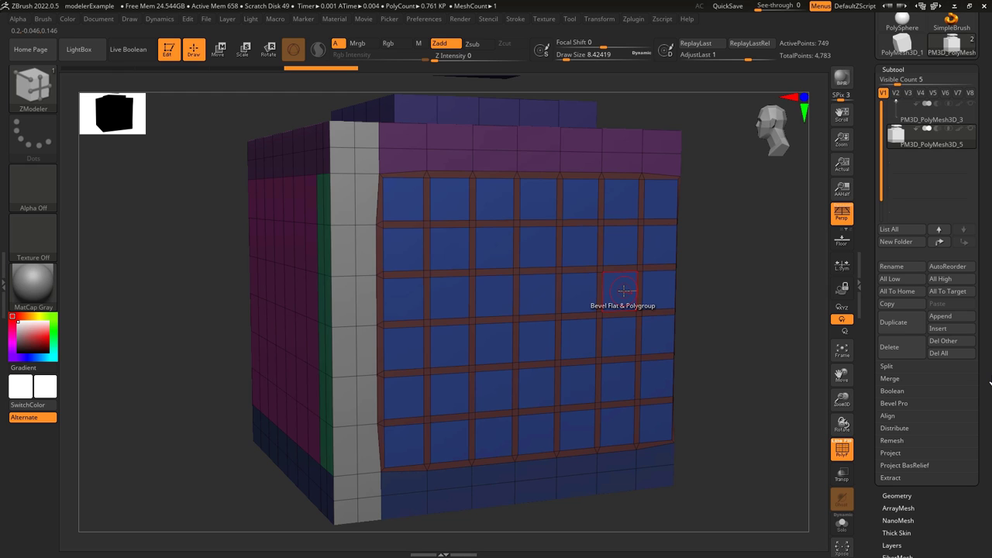
key("ctrl+z")
Step: Try the Flat & Polygroup bevel from a yellow side polygon of the large box, and undo it
right_click_drag(659, 320, 578, 334)
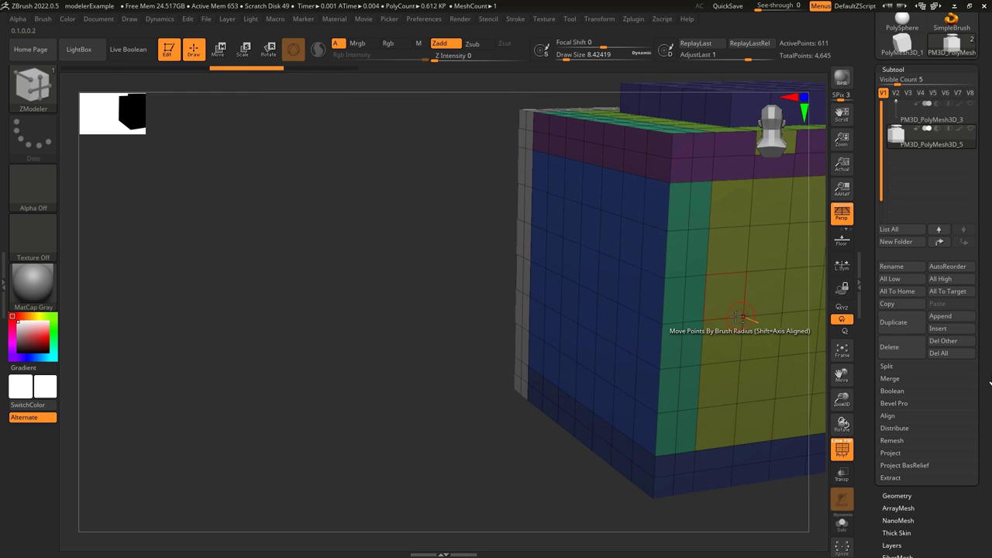
right_click_drag(740, 318, 508, 310)
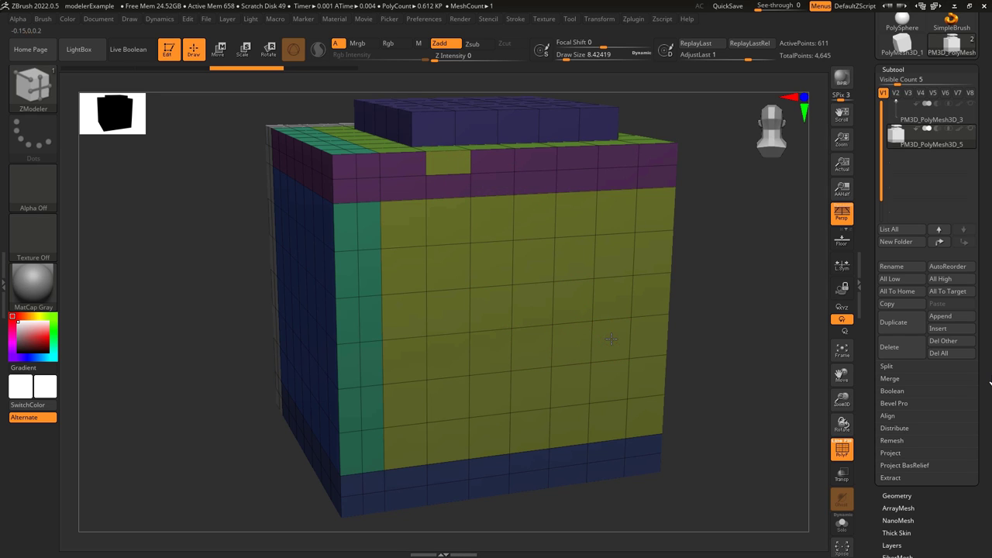
left_click_drag(611, 339, 606, 340)
key("ctrl+z")
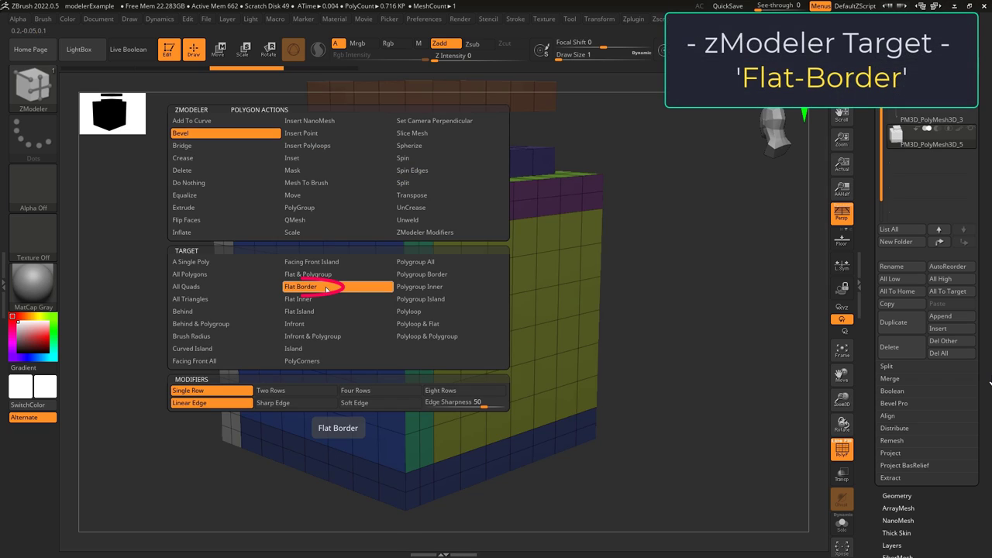
Step: Set the bevel target to Flat Border and try it on the box's blue and yellow sides, undoing the results
left_click(317, 287)
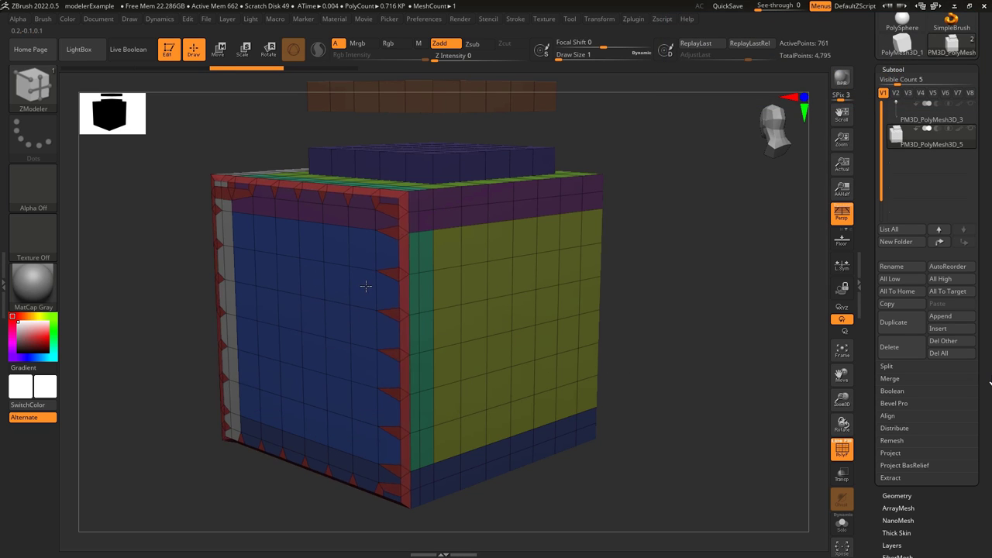
left_click(363, 287)
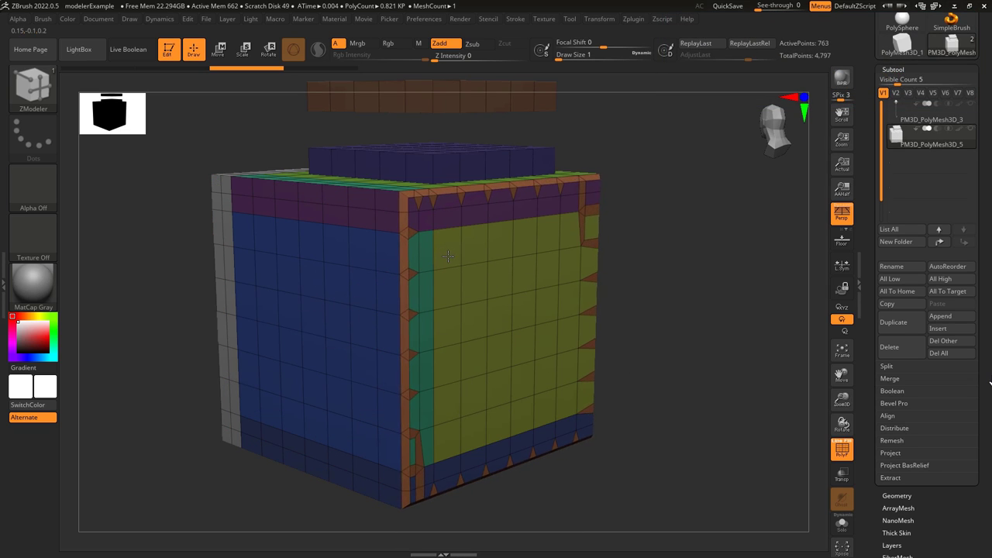
key("ctrl+z")
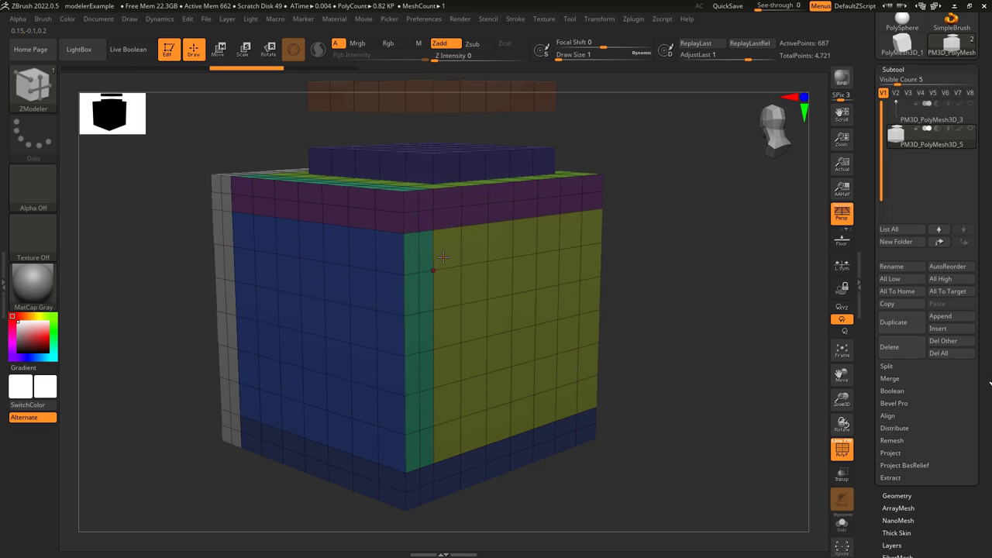
Step: Switch the polygon action to Mask with the Flat Border target and try it on two adjacent sides of the box
right_click_drag(432, 269, 462, 360)
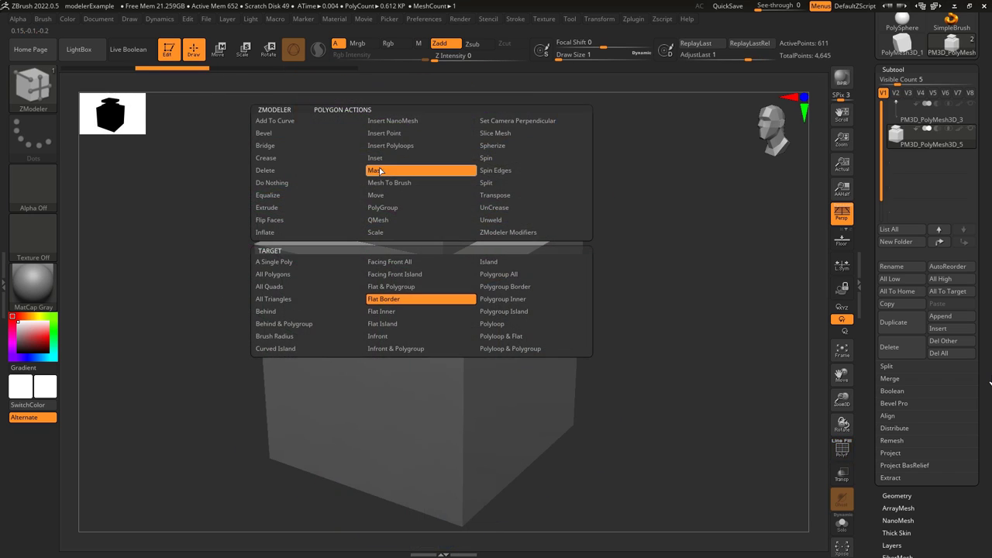
left_click(388, 168)
left_click(395, 327)
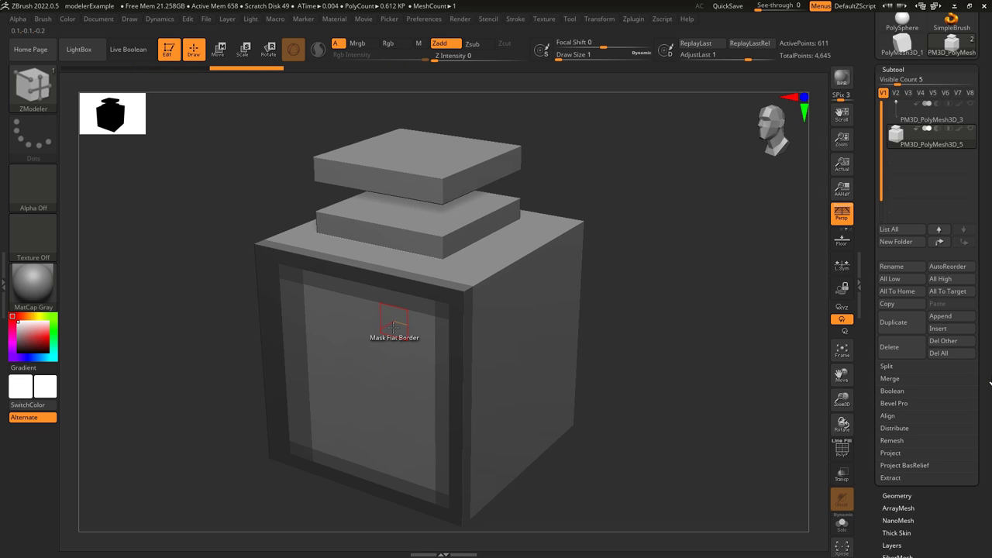
mouse_move(419, 356)
right_mouse_down()
mouse_move(440, 299)
mouse_move(512, 324)
right_mouse_up()
key("ctrl+z")
left_click(514, 323)
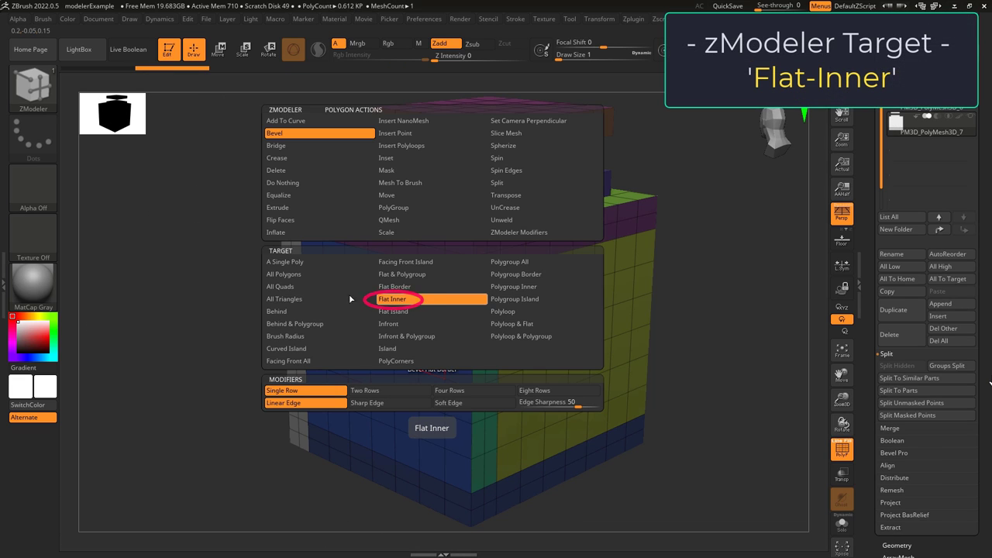
Step: Set the bevel target to Flat Inner and try it on the yellow side and the middle block's top, undoing the results
left_click(377, 295)
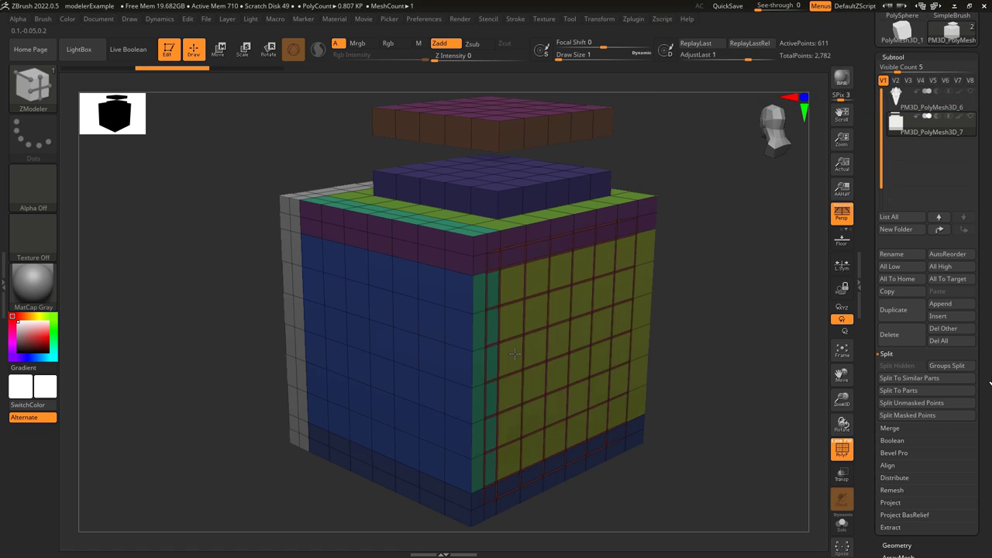
right_click_drag(496, 353, 482, 201)
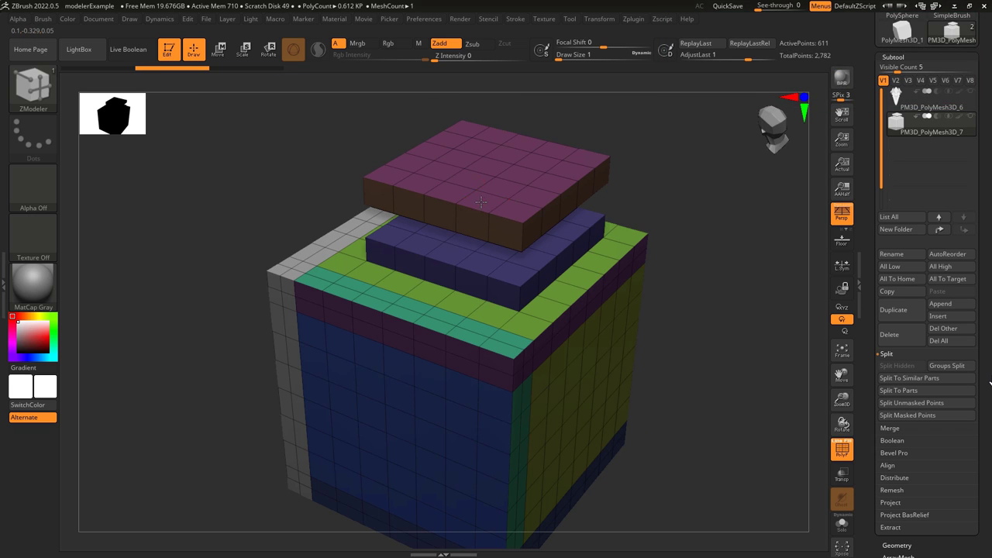
right_click_drag(491, 239, 500, 281, "ctrl")
right_click_drag(500, 281, 505, 250)
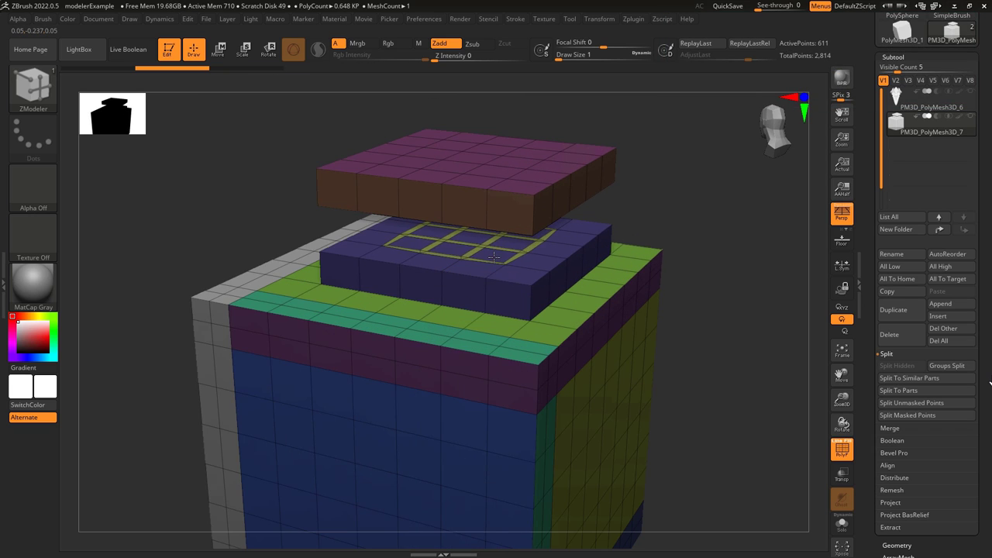
left_click_drag(494, 257, 495, 260)
right_click_drag(495, 260, 495, 242)
key("ctrl+z")
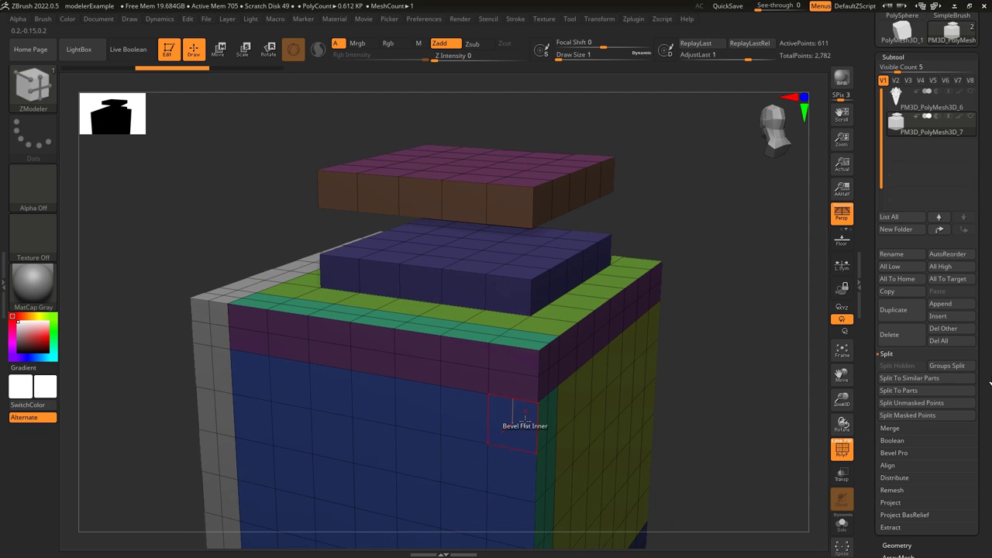
Step: Try the Flat Inner bevel on the underside of the large box, and undo it
right_click_drag(462, 406, 502, 273)
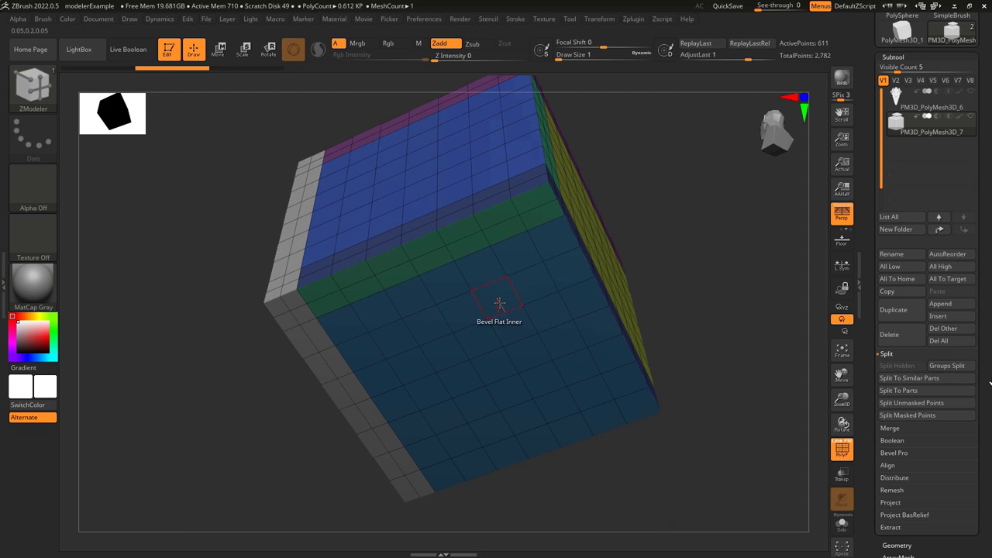
key("ctrl+z")
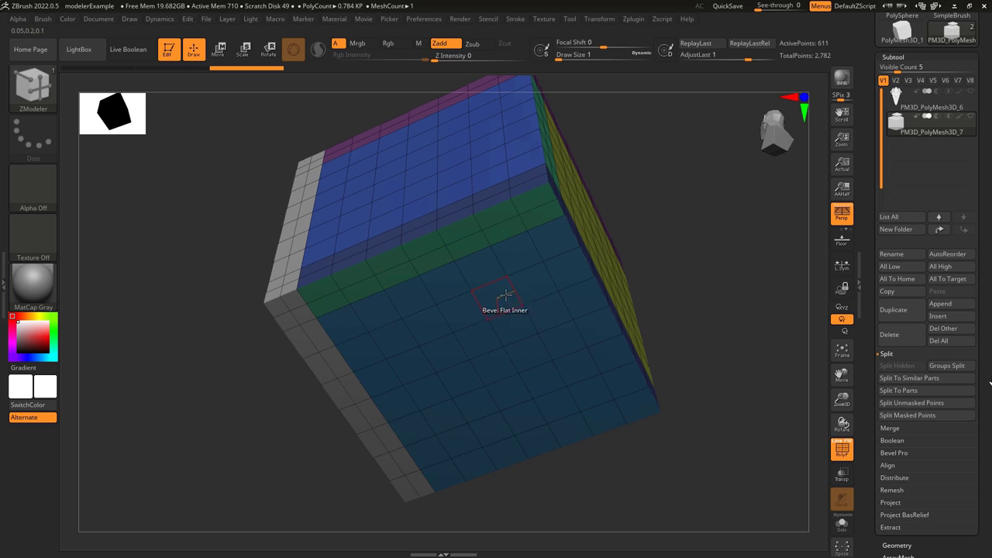
Step: Hide the polyframe and try masking from polygons on the underside and the blue side of the box
key("shift+f")
left_click(461, 313, "ctrl")
key("ctrl+z")
left_click(427, 171, "ctrl")
right_click_drag(427, 171, 468, 334)
right_click_drag(468, 333, 468, 293, "ctrl")
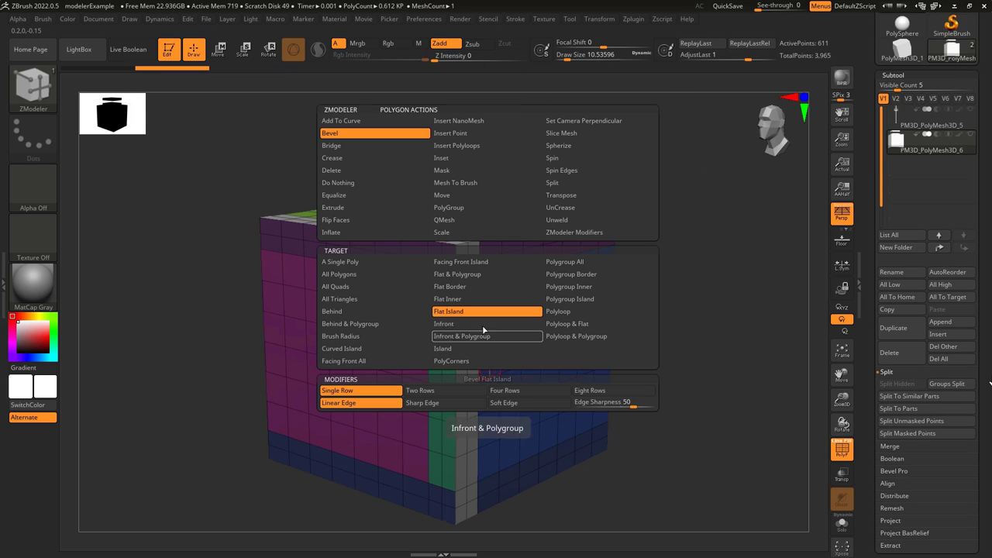
Step: Set the bevel target to Flat Island and try it on the box's blue side and a side of the middle block
left_click(462, 311)
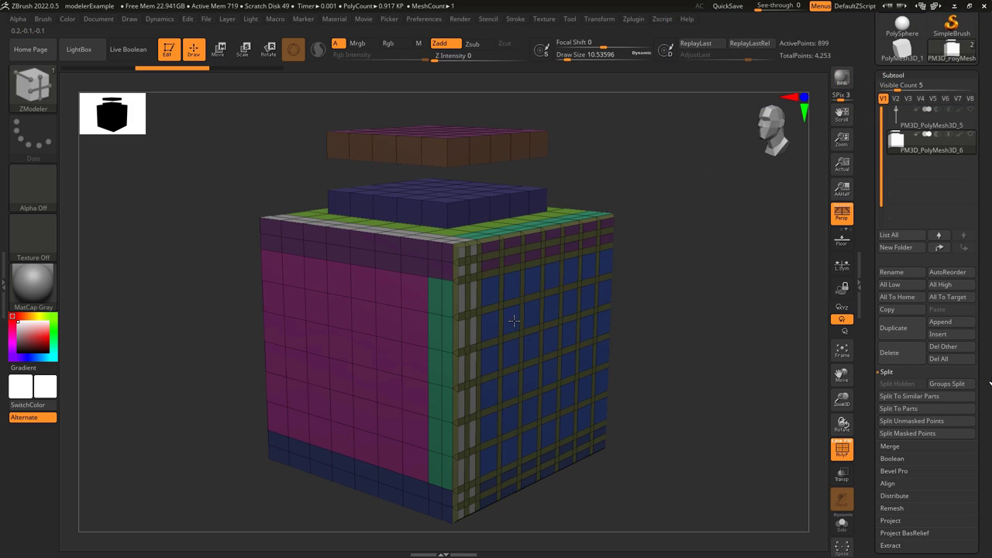
key("ctrl+z")
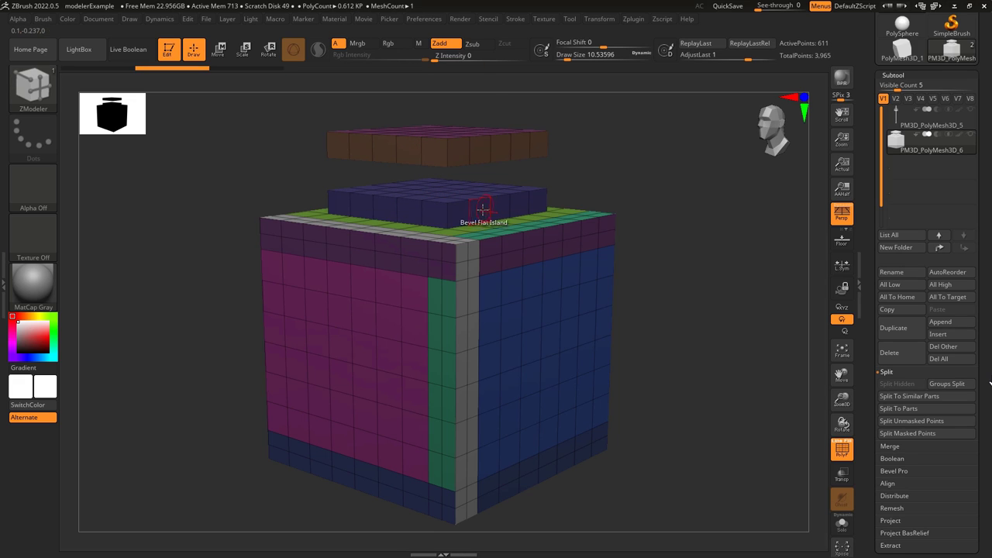
left_click(482, 212)
Step: Hide the polyframe, try the Mask action with the Flat Island target on the model, and undo the mask
key("shift+f")
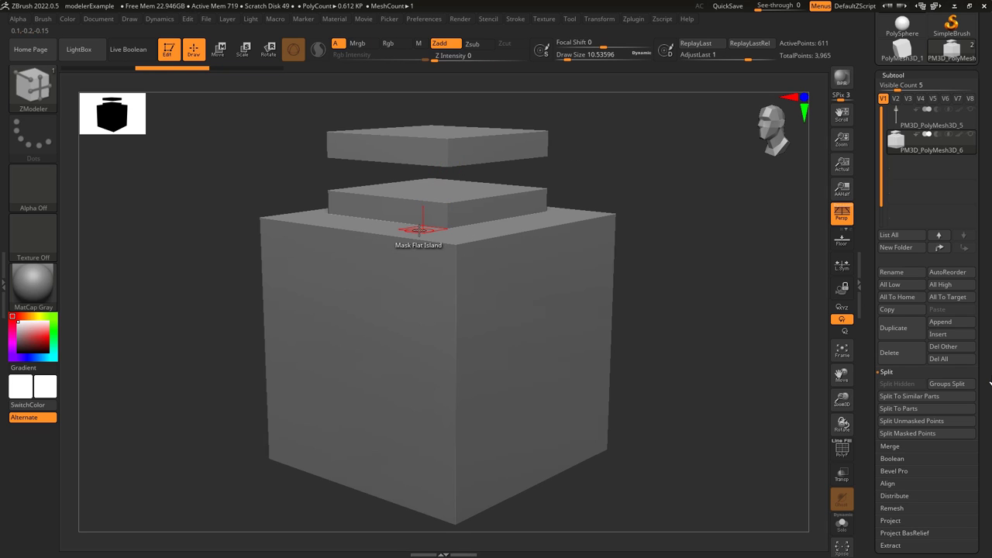
key("ctrl+z")
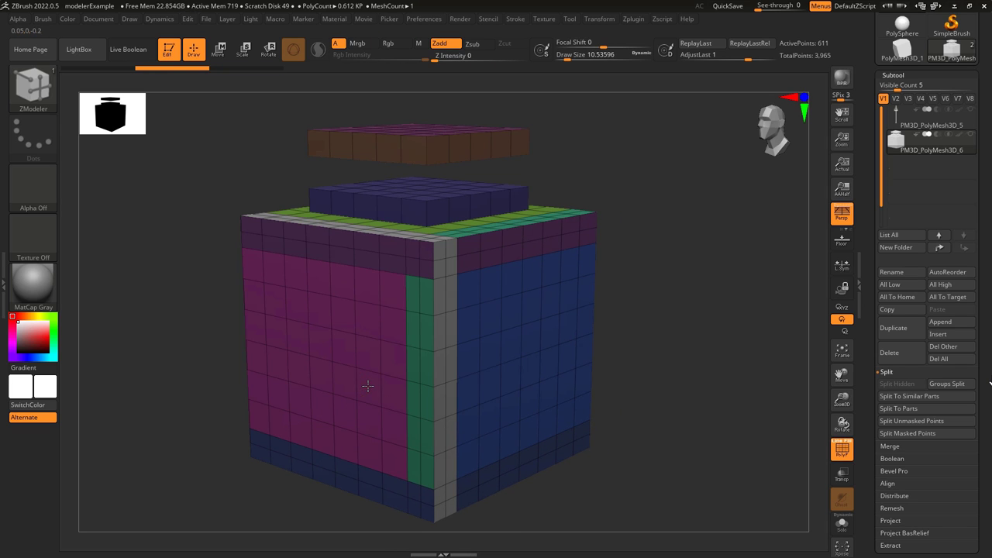
Step: Try the Flat Island bevel on the box's magenta and blue sides, its green top and the middle block's top, undoing between tries
left_click(369, 390)
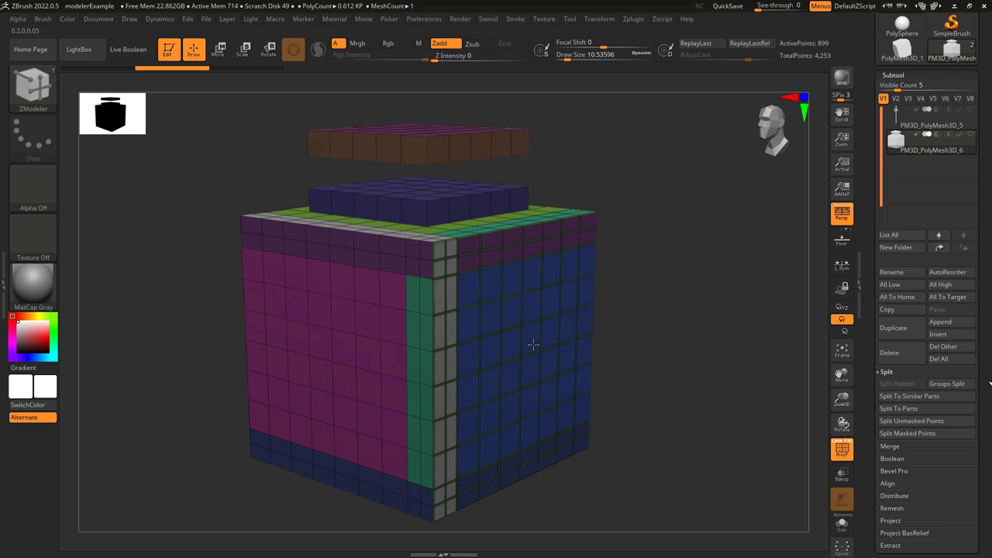
key("ctrl+z")
right_click_drag(523, 303, 484, 320)
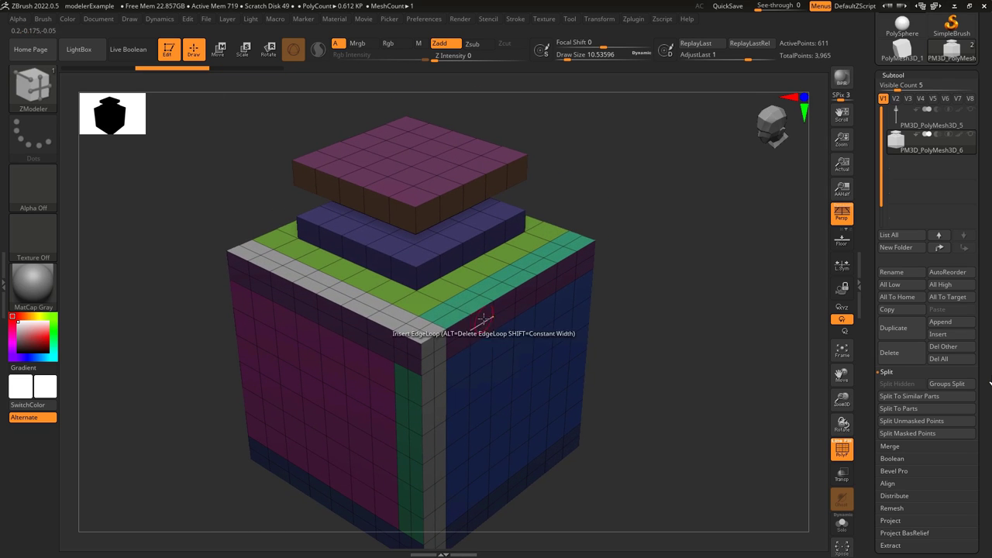
left_click_drag(445, 291, 448, 292)
key("ctrl+z")
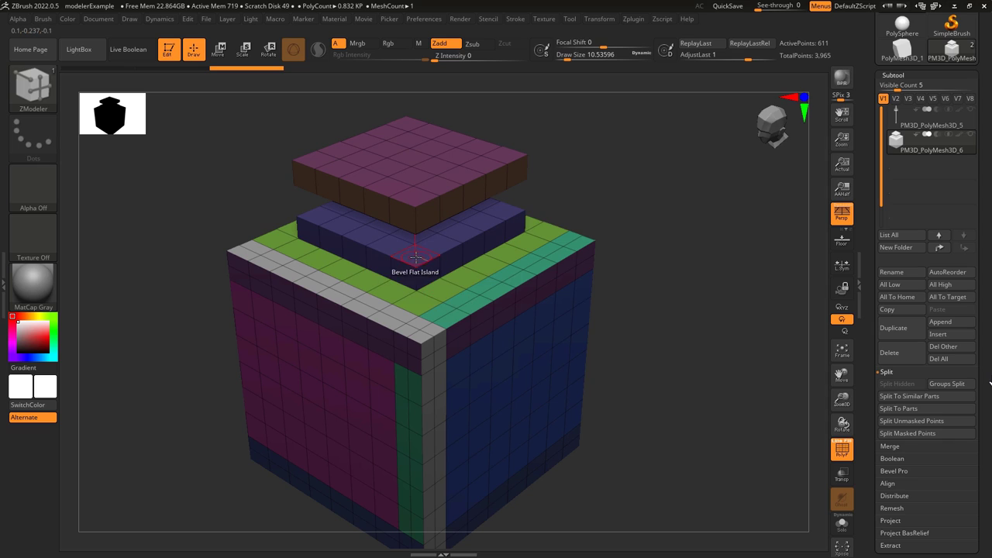
left_click_drag(415, 255, 417, 258)
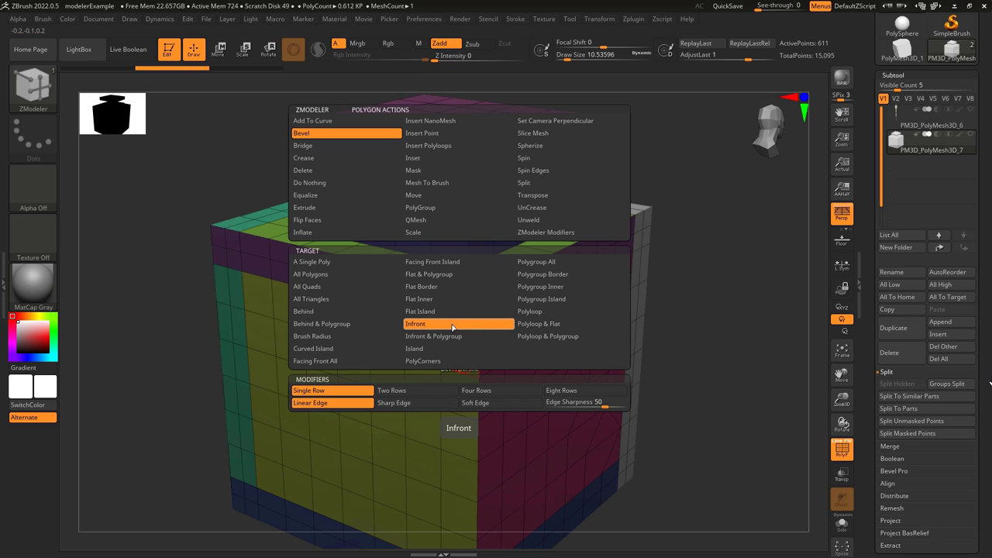
Step: Set the bevel target to Infront and try it from a red side polygon of the large box
left_click(454, 327)
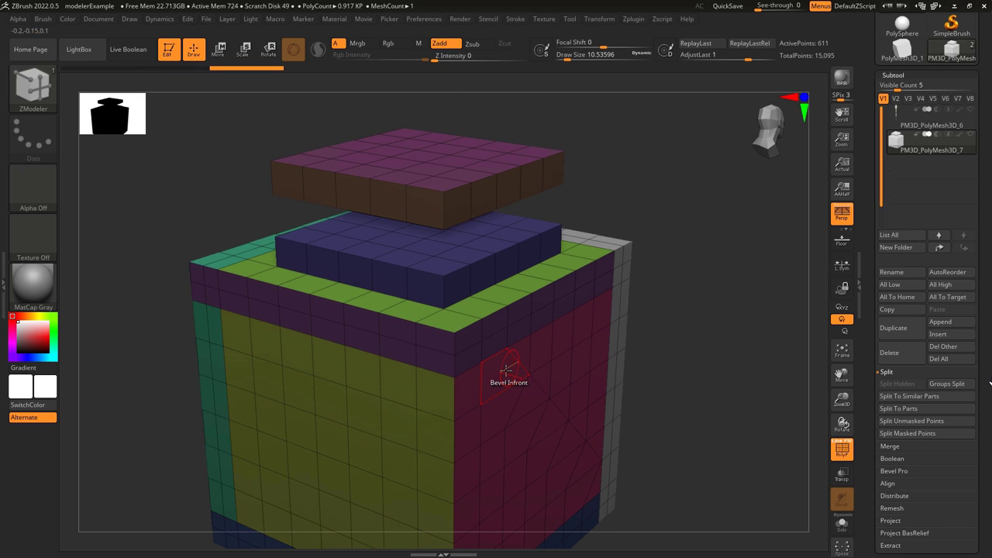
left_click_drag(506, 372, 507, 358)
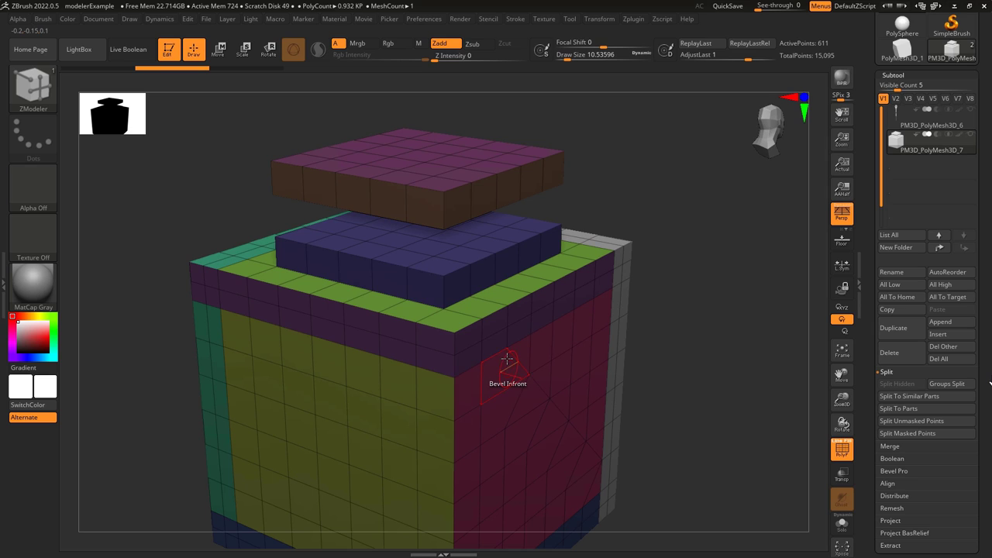
Step: Bevel with the Infront target from the middle block's side, undo it, and repeat the bevel from the block's top
left_click(456, 286)
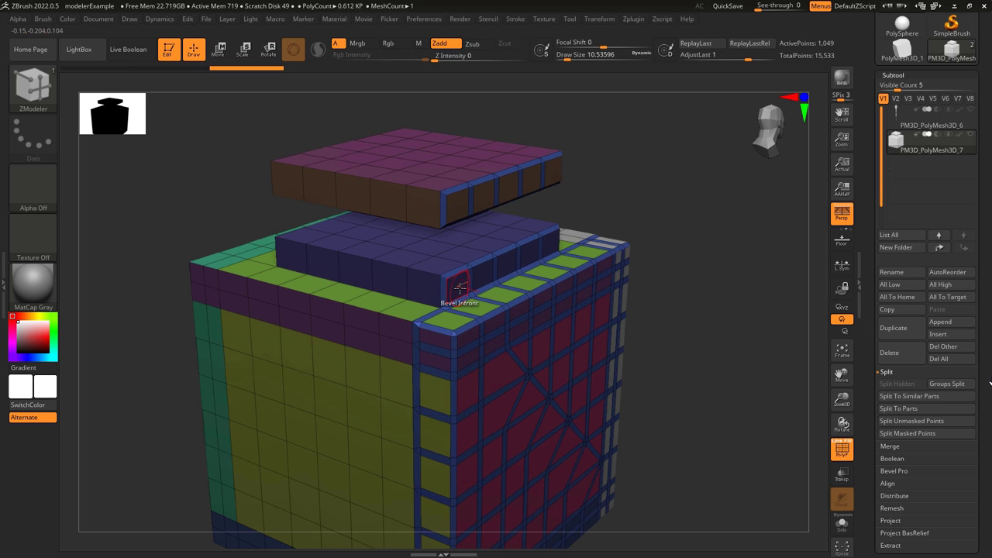
key("ctrl+z")
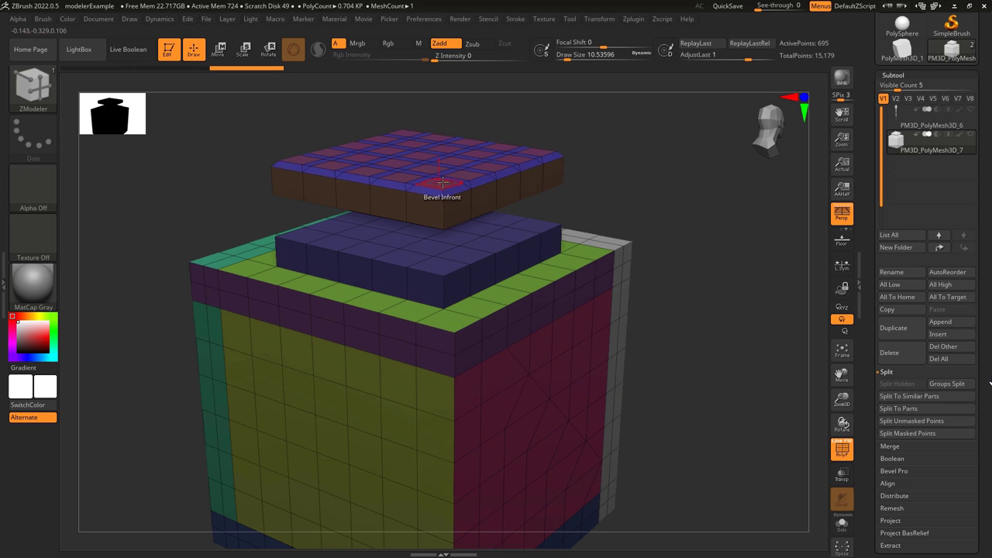
left_click(447, 265)
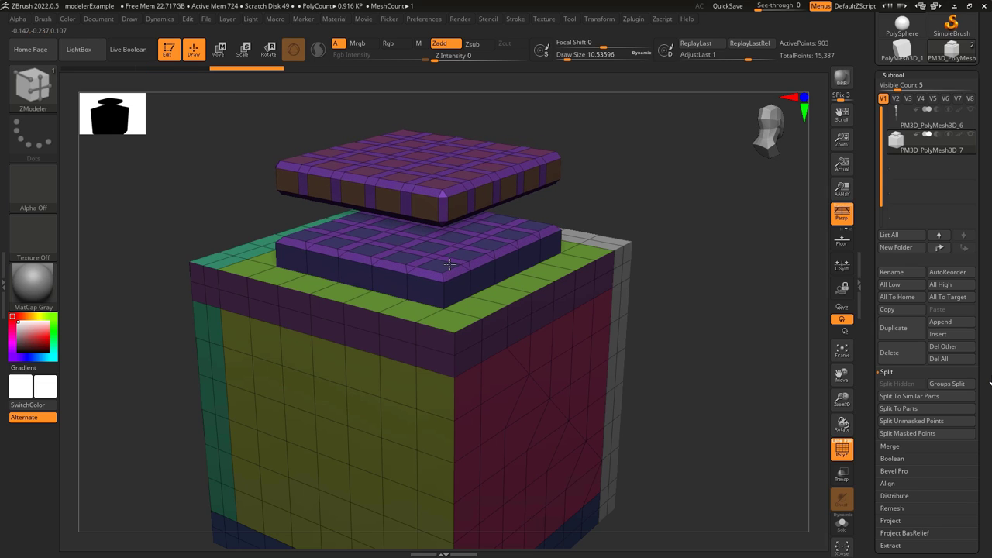
Step: Undo the middle block's bevel, try the Infront bevel from the box's green top, and undo it
key("ctrl+z")
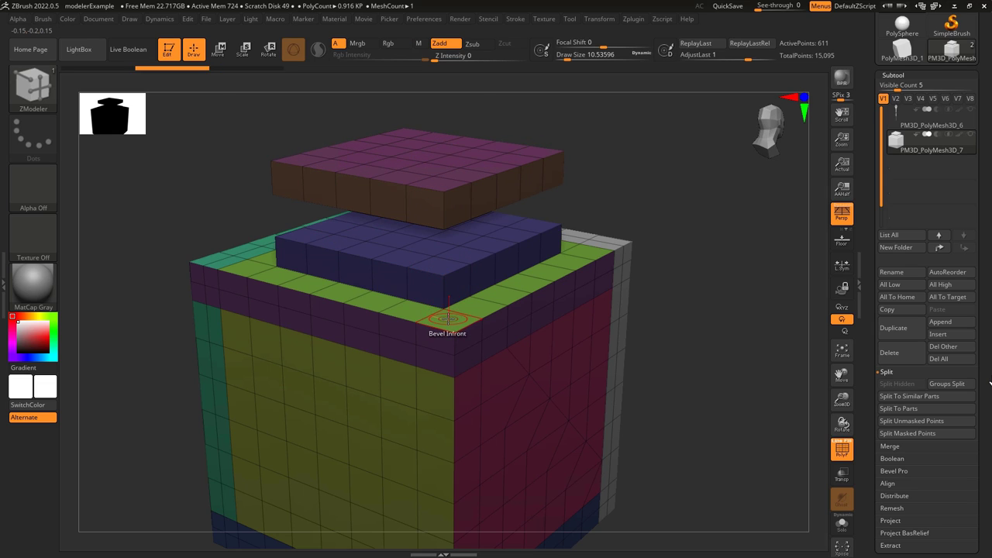
left_click(449, 318)
key("ctrl+z")
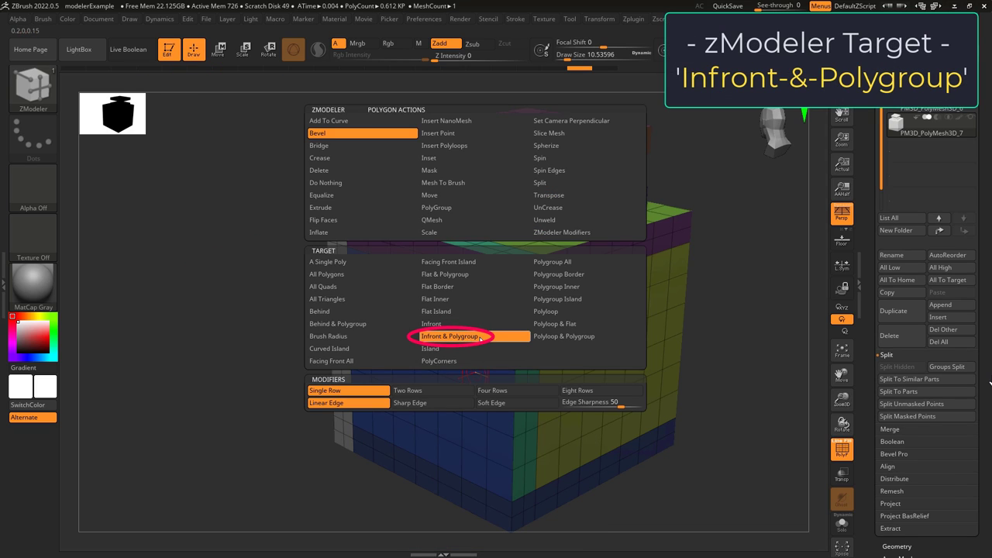
Step: Set the bevel target to Infront & Polygroup, try it from the box's yellow side, and undo the bevel
left_click(459, 325)
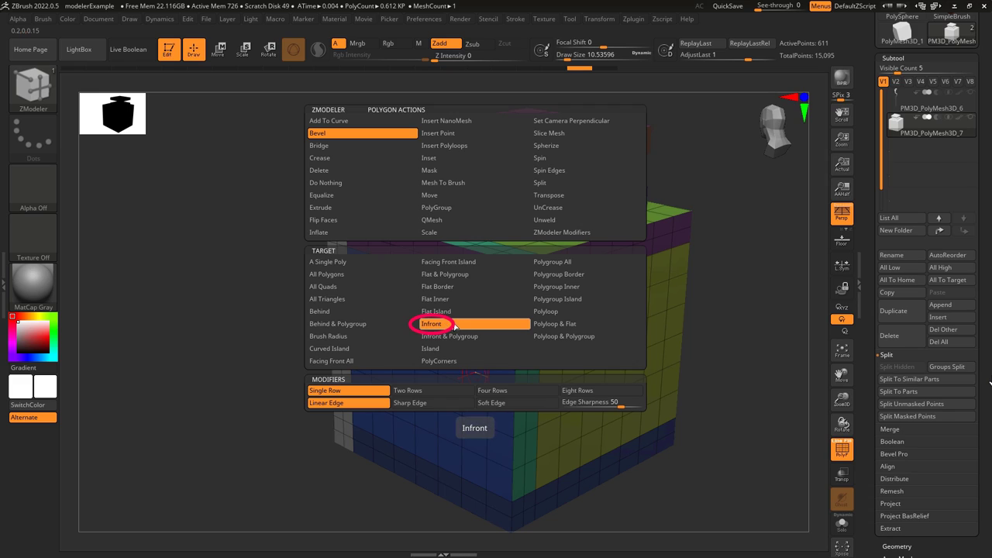
left_click(494, 338)
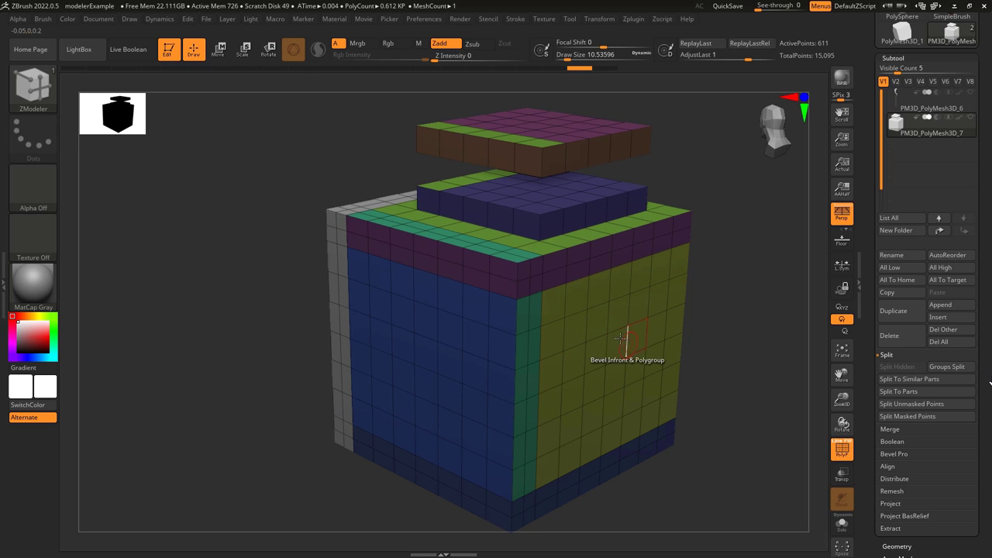
left_click(594, 325)
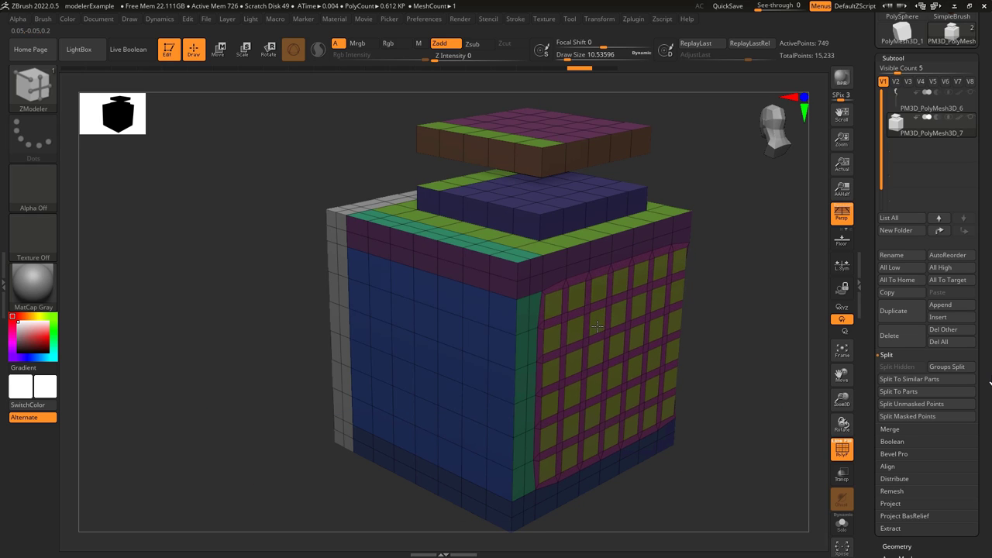
key("ctrl+z")
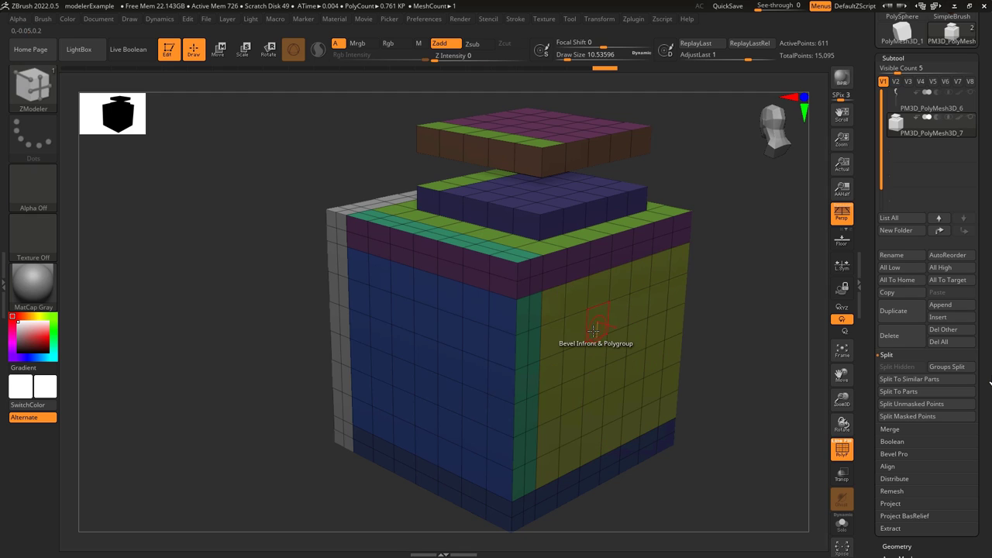
Step: Try the Infront & Polygroup bevel on the box's blue side and on the green polygroups of its magenta side, undoing each try
left_click(473, 341)
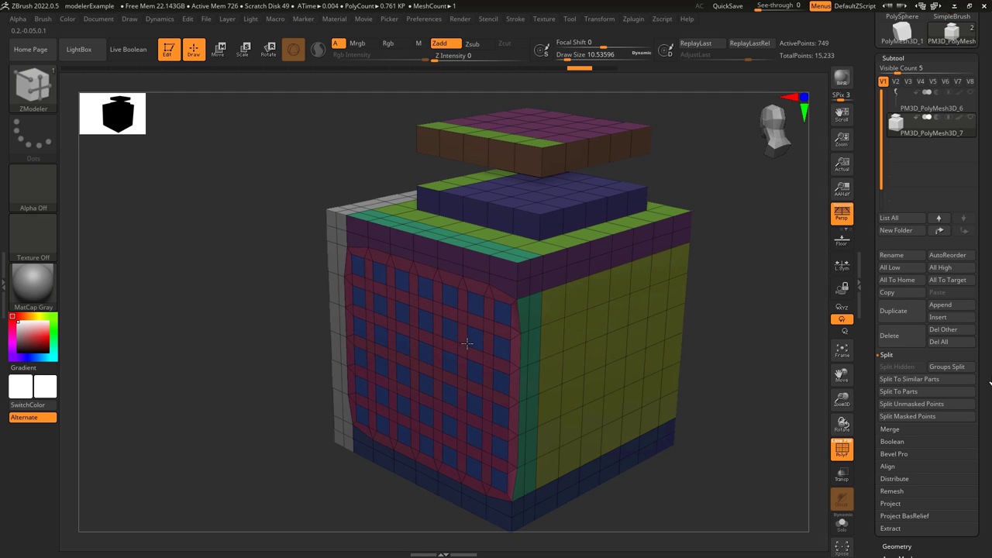
left_click_drag(468, 342, 471, 344)
key("ctrl+z")
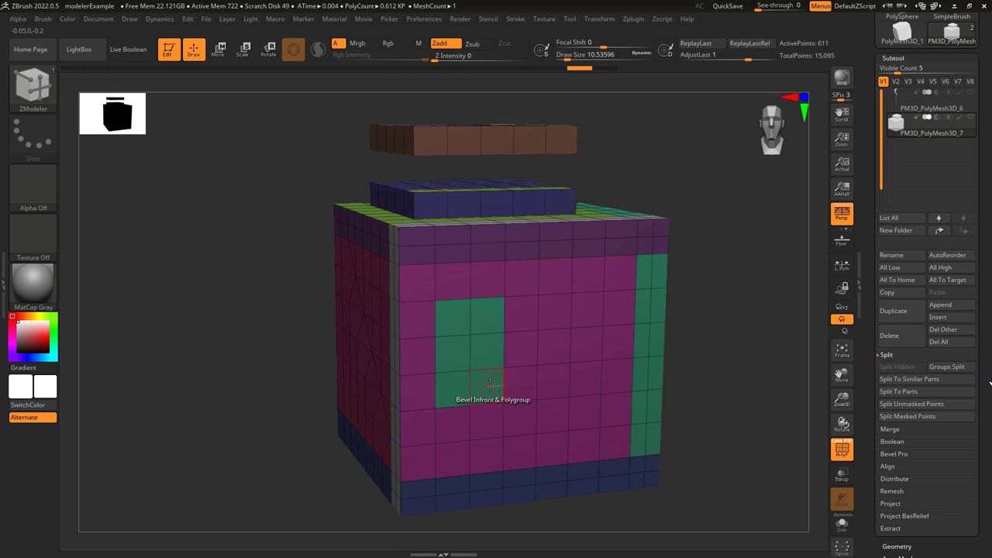
left_click_drag(480, 385, 484, 389)
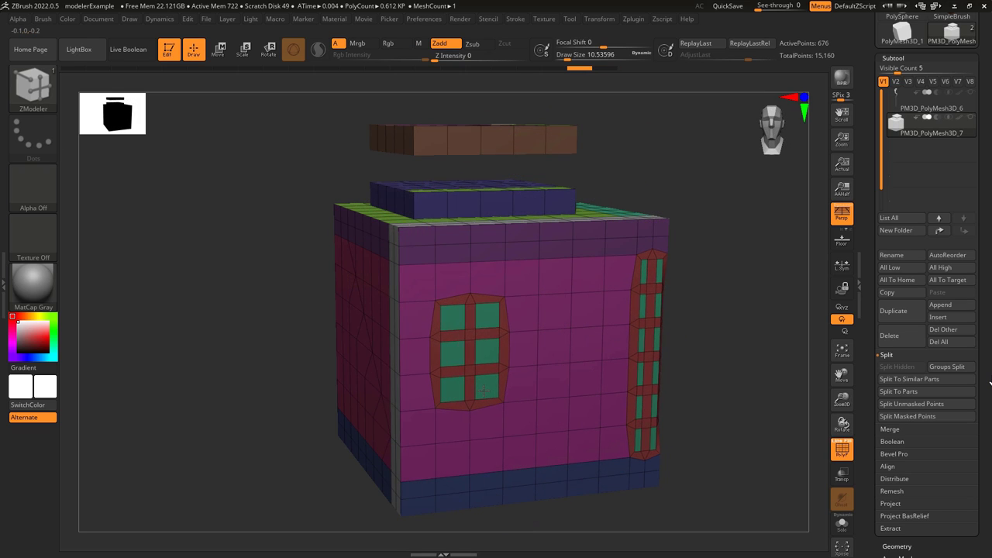
key("ctrl+z")
left_click_drag(642, 373, 642, 378)
key("ctrl+z")
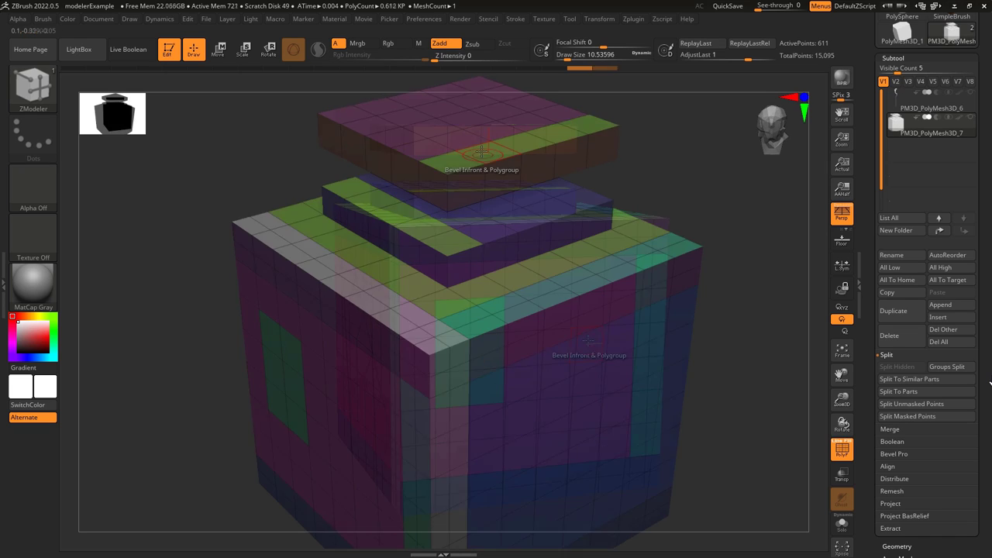
Step: Try the Infront & Polygroup bevel from the floating slab's green strip and the middle block, and undo it
left_click_drag(481, 150, 482, 151)
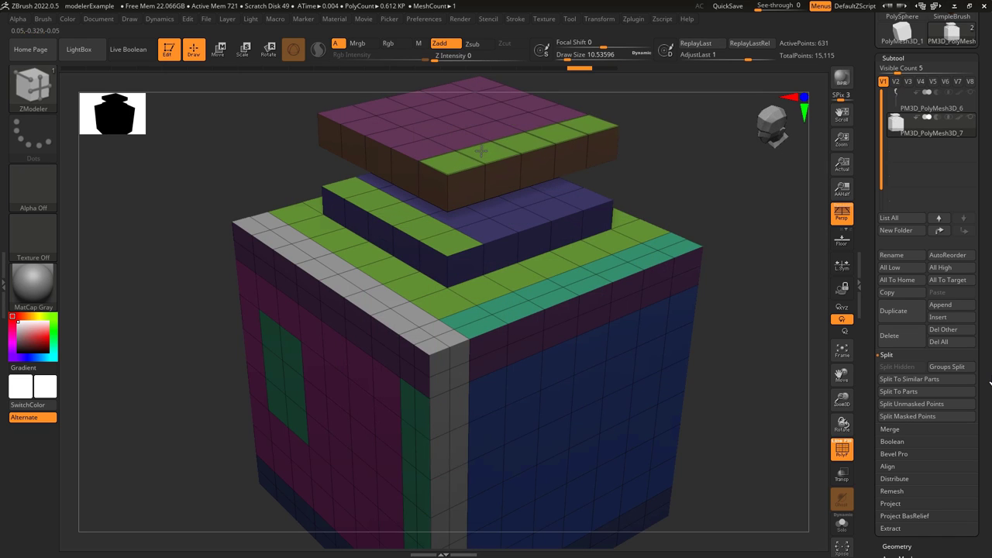
left_click(448, 243)
left_click_drag(448, 243, 448, 248)
key("ctrl+z")
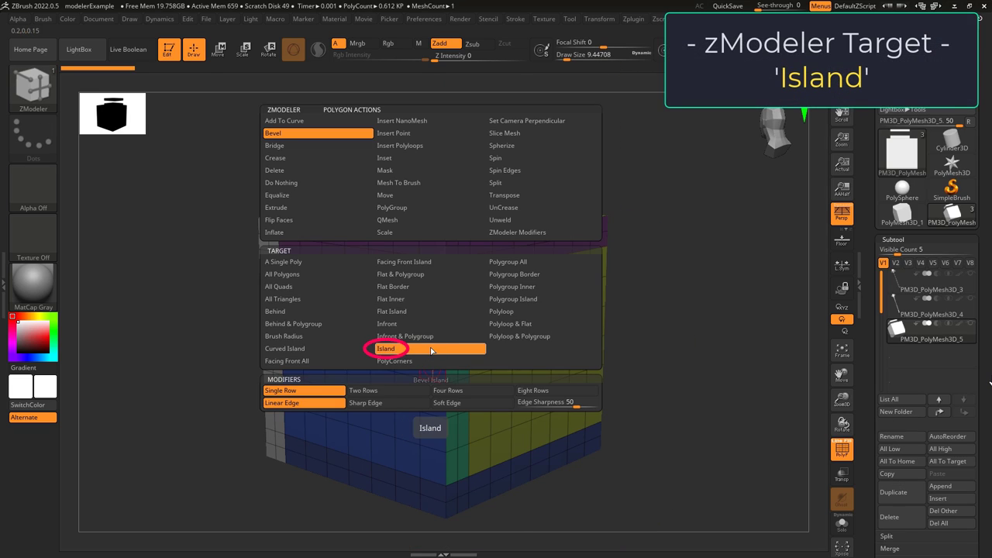
Step: Set the bevel target to Island and try it from the box's blue and yellow sides, undoing each bevel
left_click(381, 410)
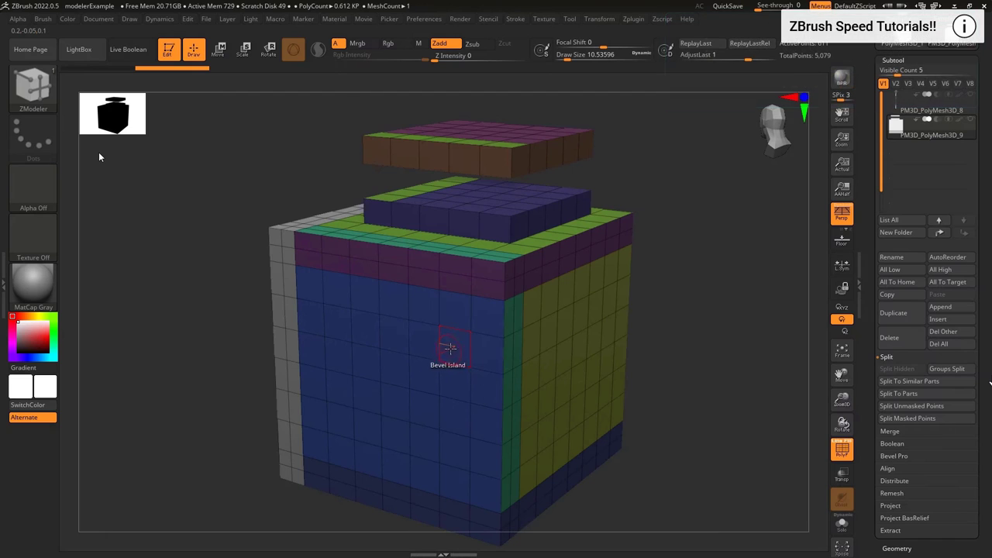
left_click_drag(452, 346, 452, 351)
key("ctrl+z")
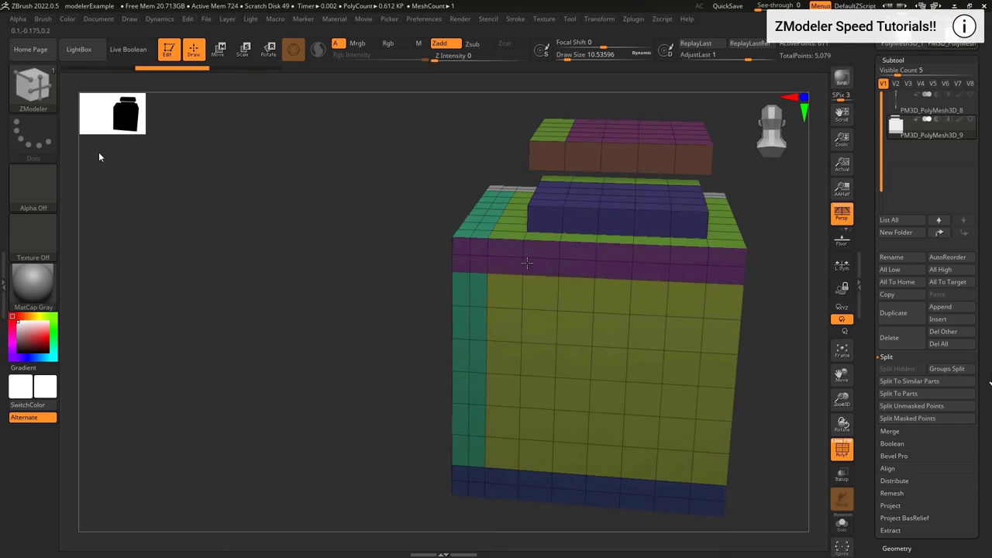
right_click_drag(614, 285, 349, 288, "alt")
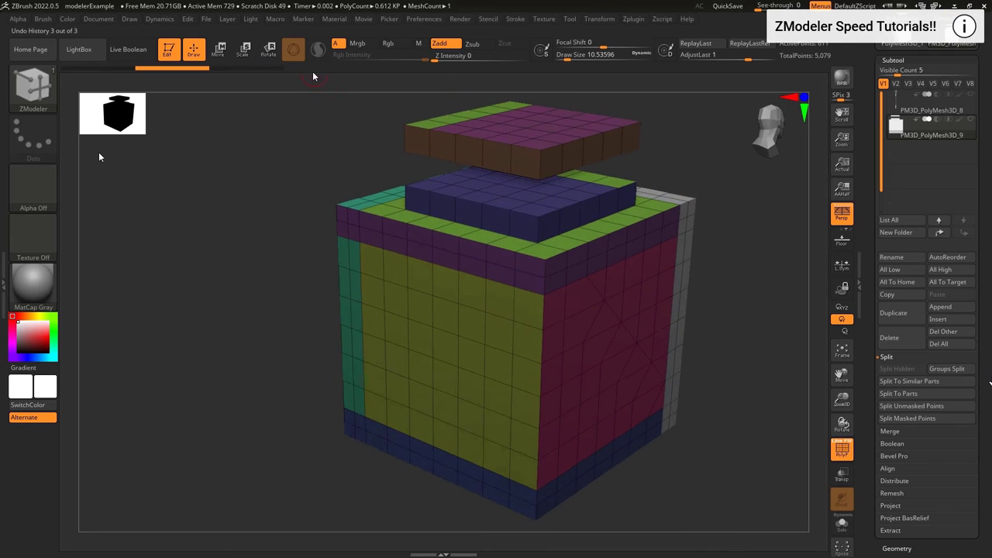
left_click_drag(501, 304, 506, 301)
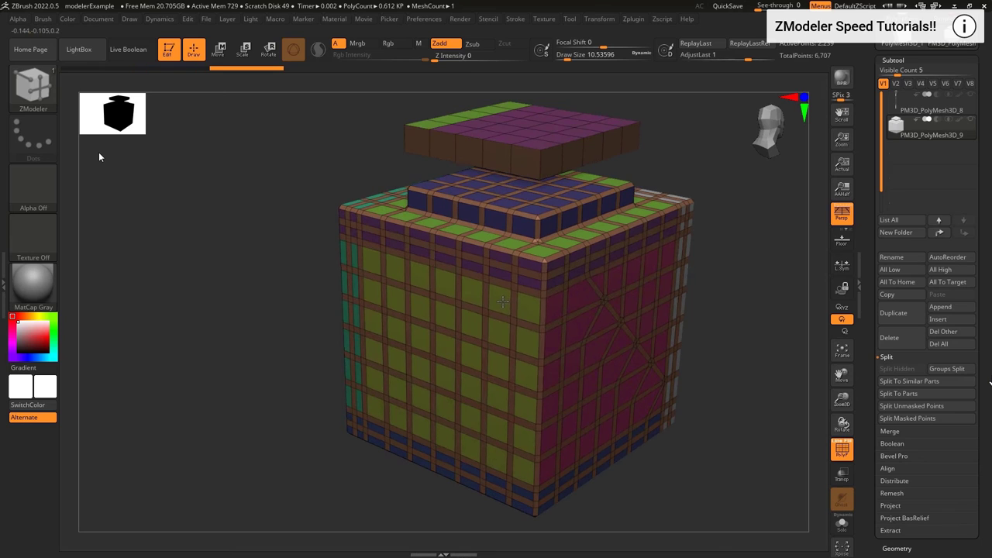
key("ctrl+z")
Step: Try the Island bevel from the box's red side, its yellow side and the floating slab, undoing each try
left_click(581, 301)
key("ctrl+z")
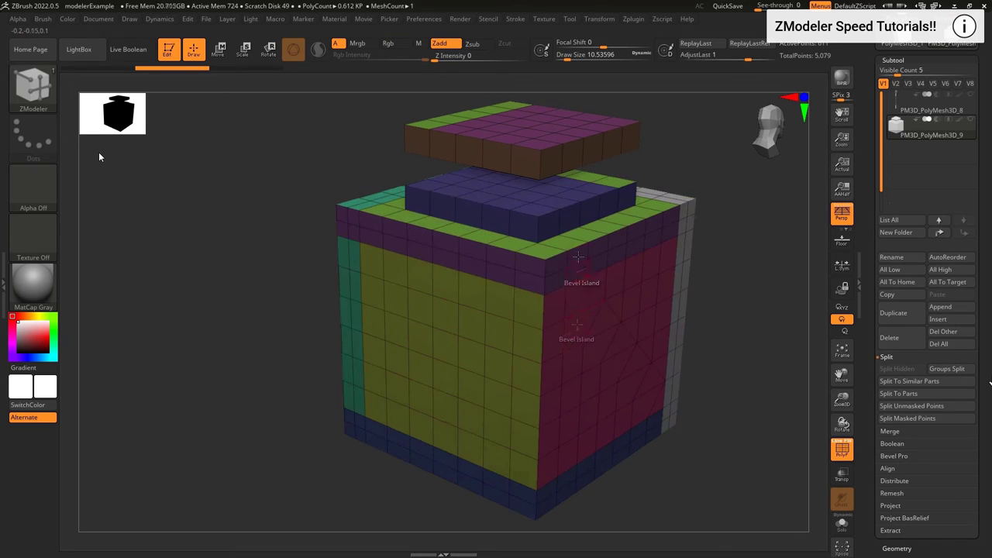
left_click_drag(576, 324, 576, 331)
key("ctrl+z")
left_click(528, 381)
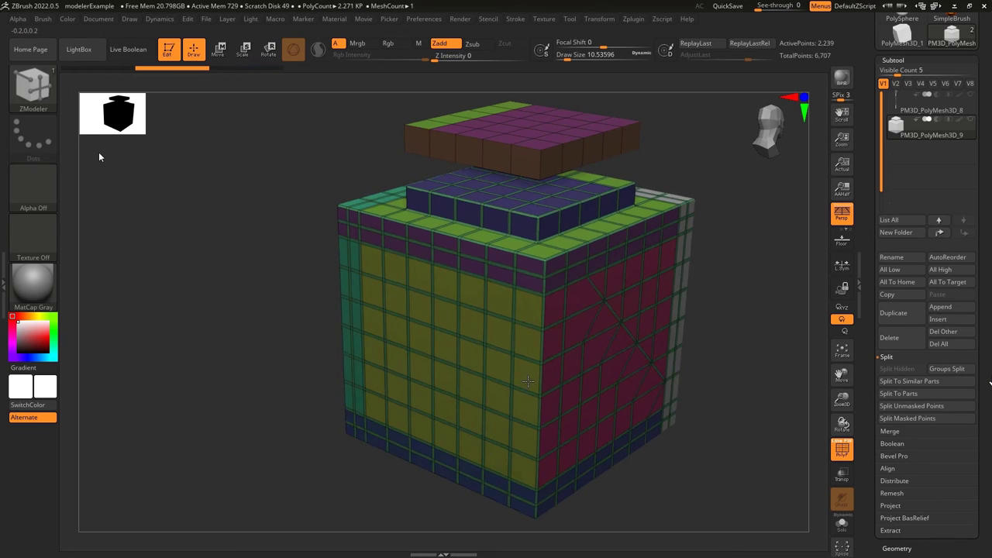
key("ctrl+z")
left_click_drag(529, 160, 572, 158)
key("ctrl+z")
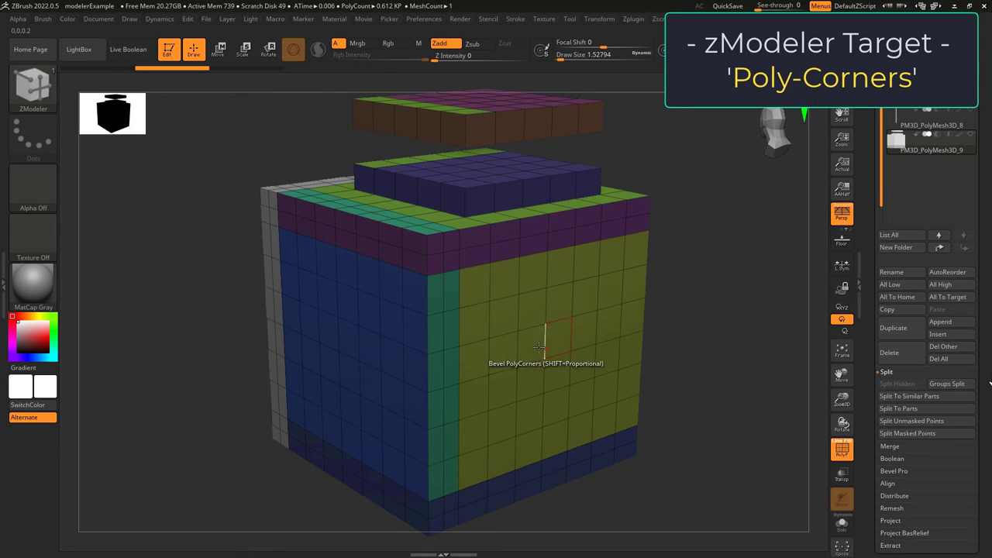
Step: Try the PolyCorners bevel on two single polygons of the box's yellow side, undoing each try
left_click(538, 347)
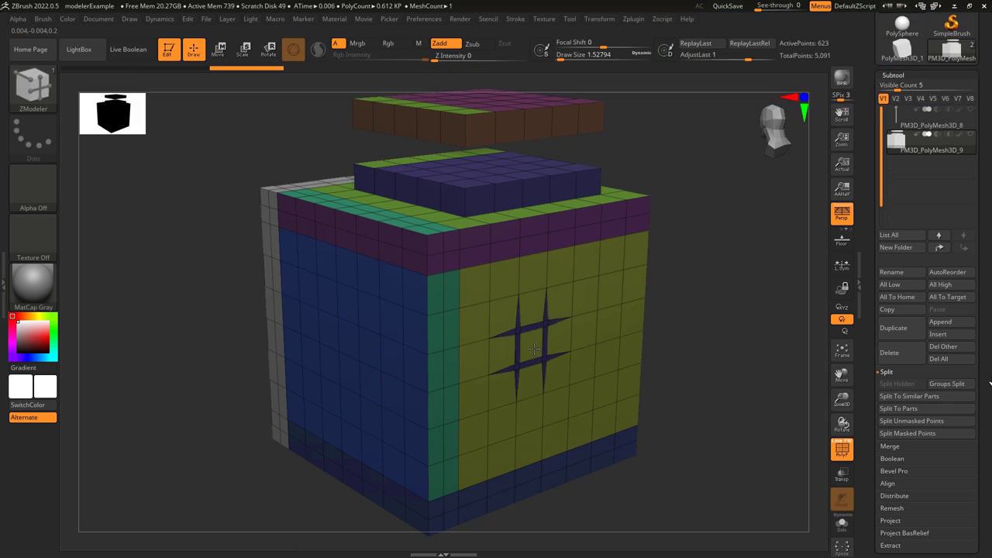
key("ctrl+z")
left_click(561, 307)
key("ctrl+z")
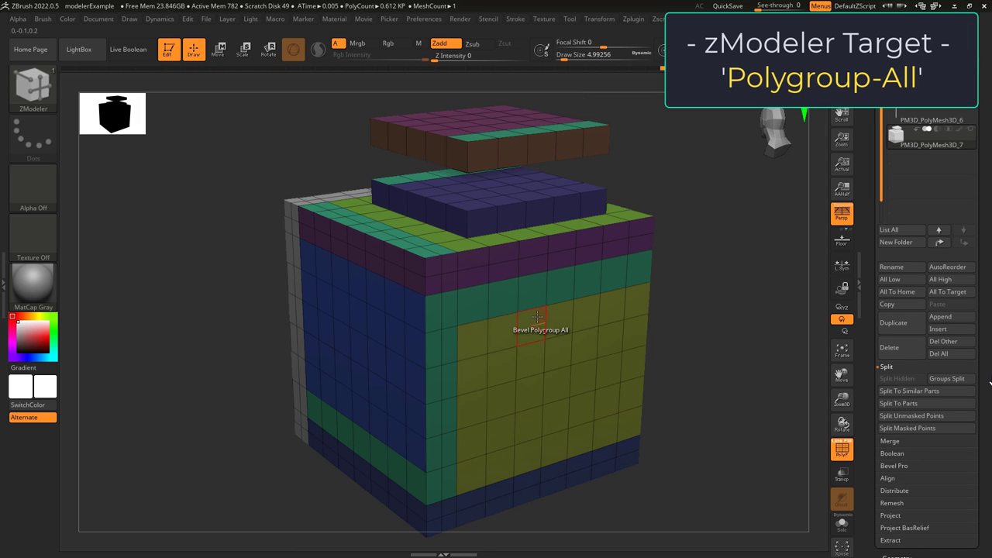
Step: Try the Polygroup All bevel on the box's yellow and blue sides, its purple band and its green band, undoing the tries
left_click(533, 327)
left_click_drag(533, 327, 534, 327)
left_click_drag(380, 325, 378, 326)
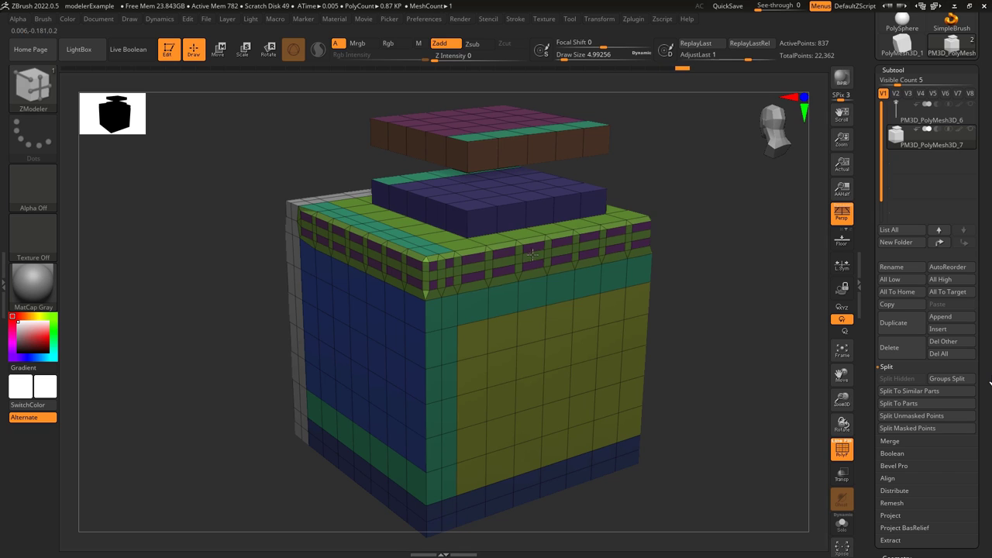
left_click(531, 293)
key("ctrl+z")
key("ctrl+z")
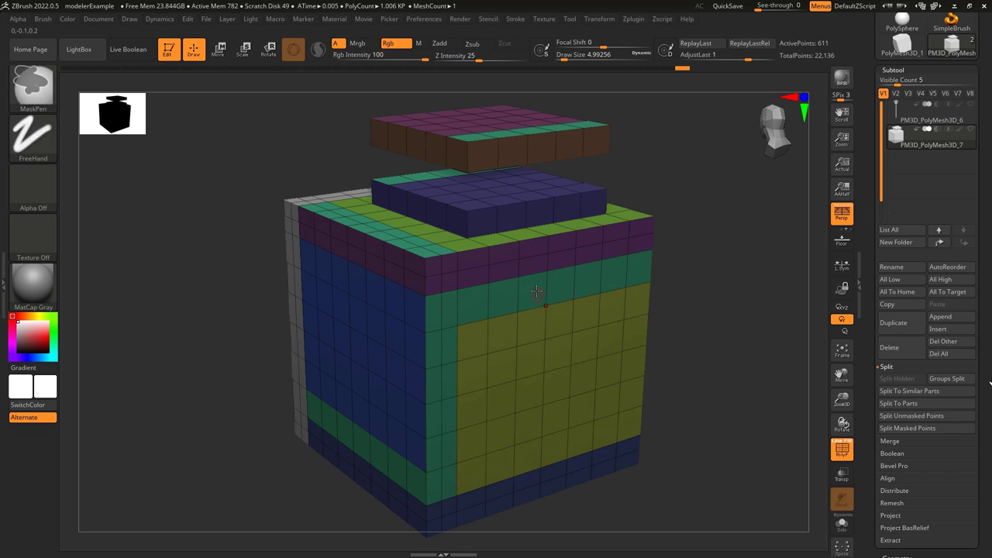
key("space")
left_click(487, 221)
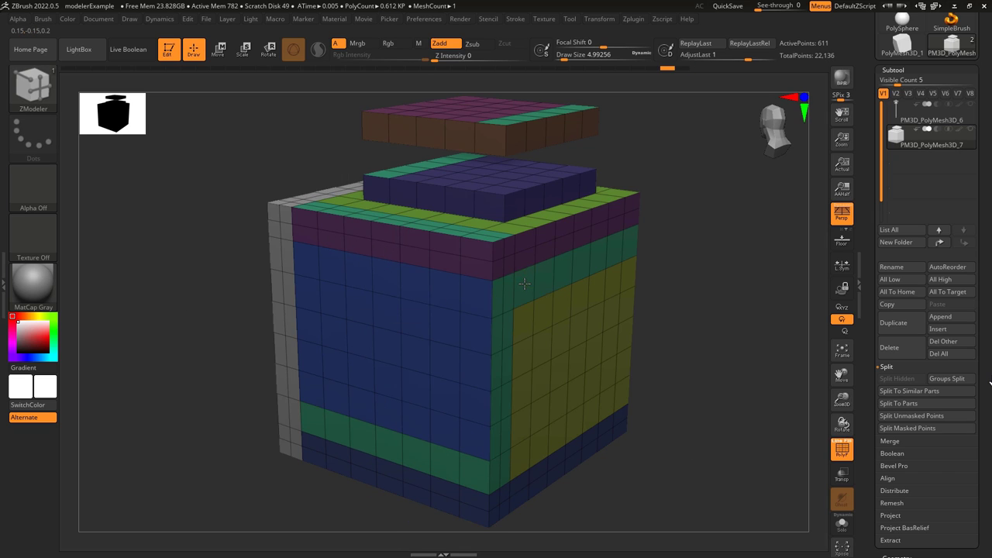
left_click_drag(524, 285, 549, 298)
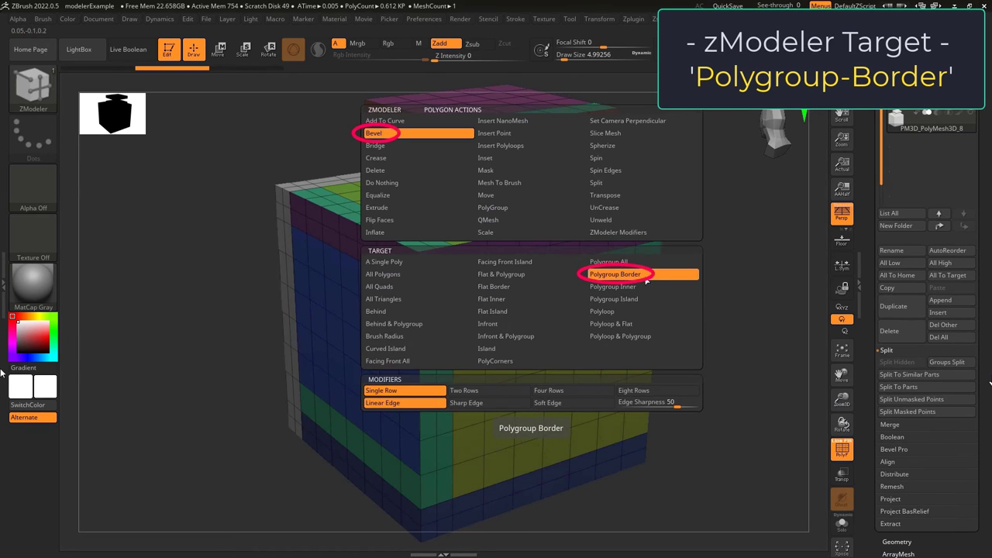
Step: Set the bevel target to Polygroup Border and try it on the box's blue side and green band, undoing each bevel
left_click(644, 275)
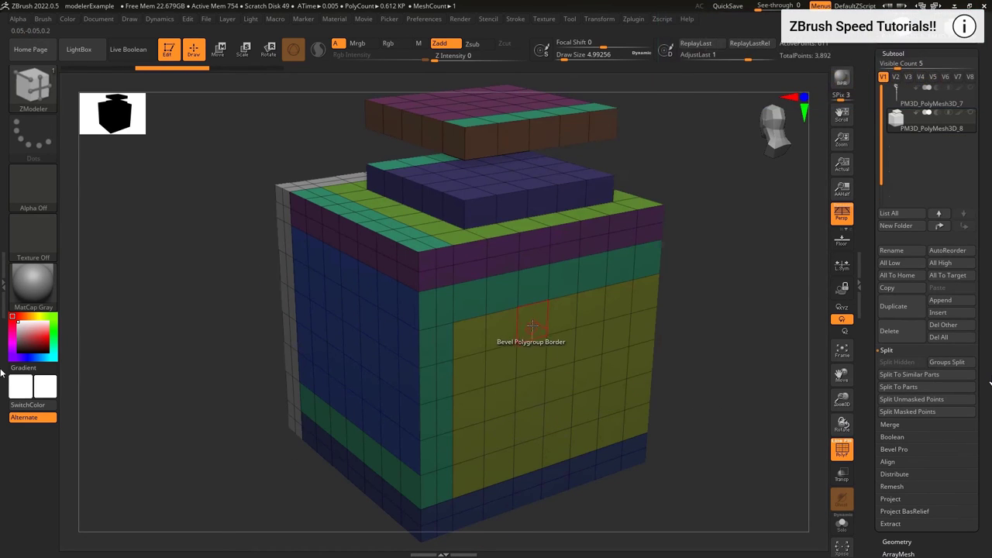
left_click(385, 300)
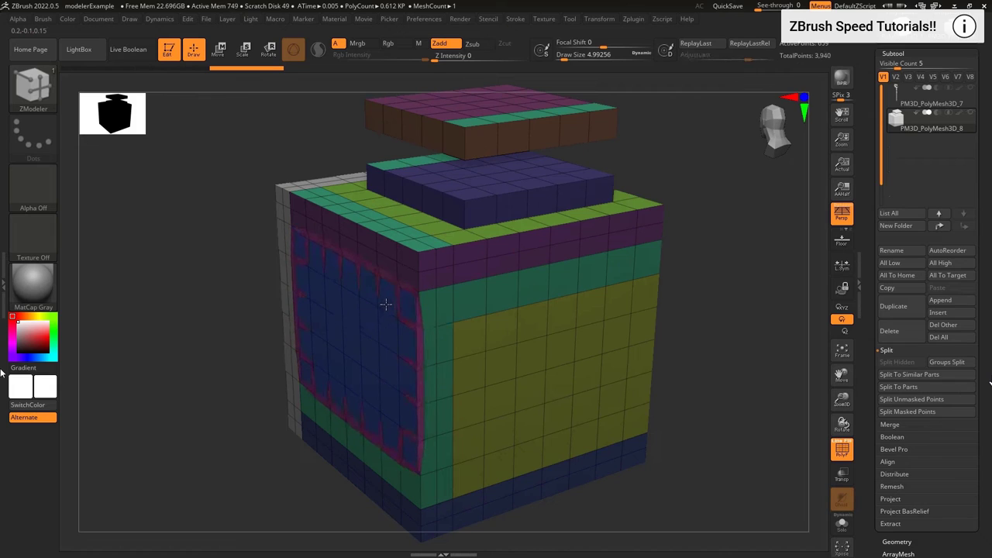
left_click(427, 113)
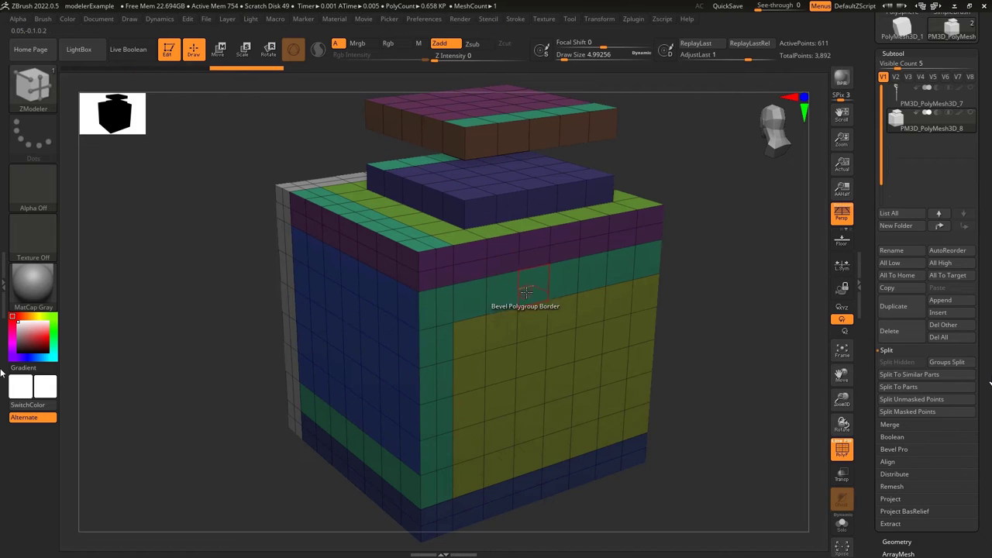
left_click_drag(526, 292, 536, 296)
key("ctrl+z")
right_click_drag(682, 307, 587, 315)
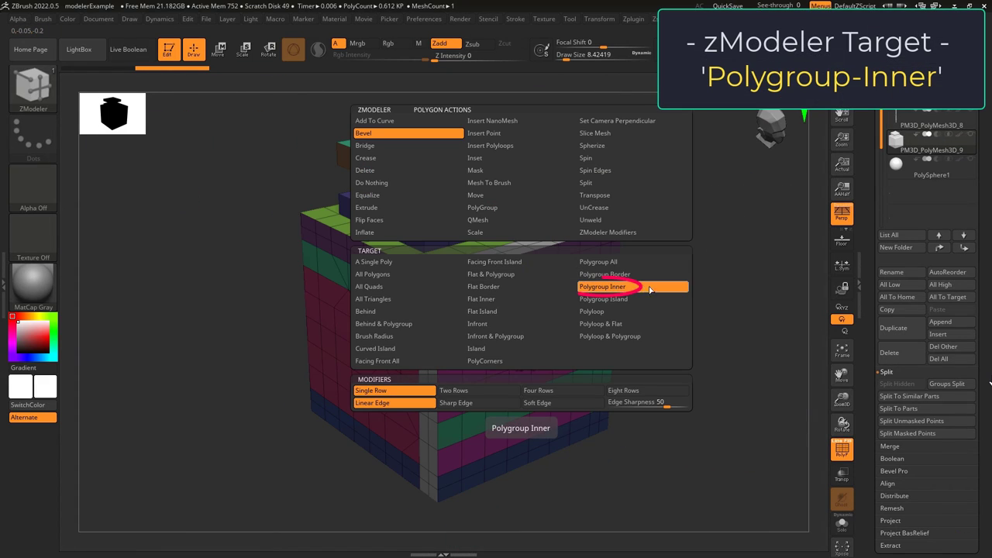
Step: Try the Polygroup Inner bevel on the box's magenta and red sides and the middle block's top, undoing each try
left_click_drag(494, 355, 504, 365)
key("ctrl+z")
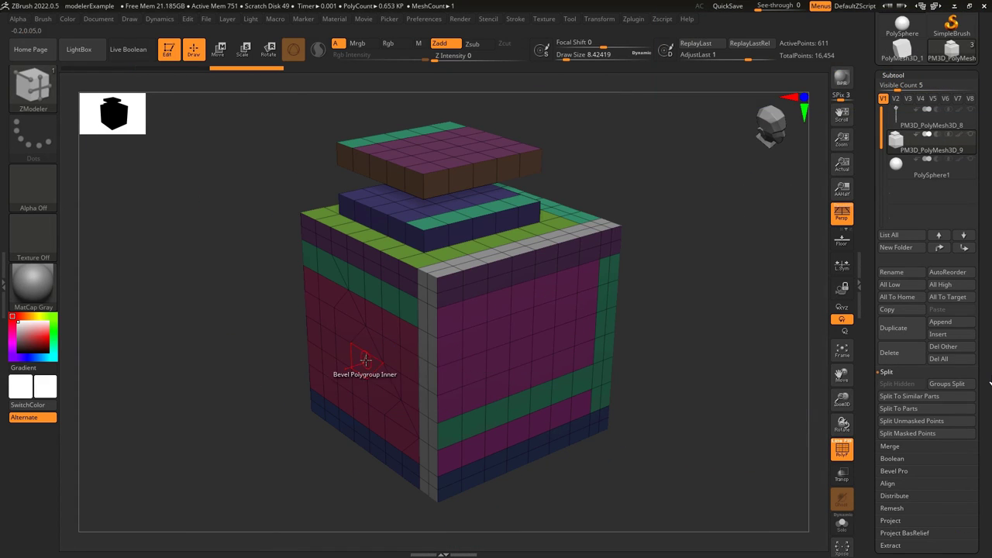
left_click_drag(365, 359, 372, 366)
key("ctrl+z")
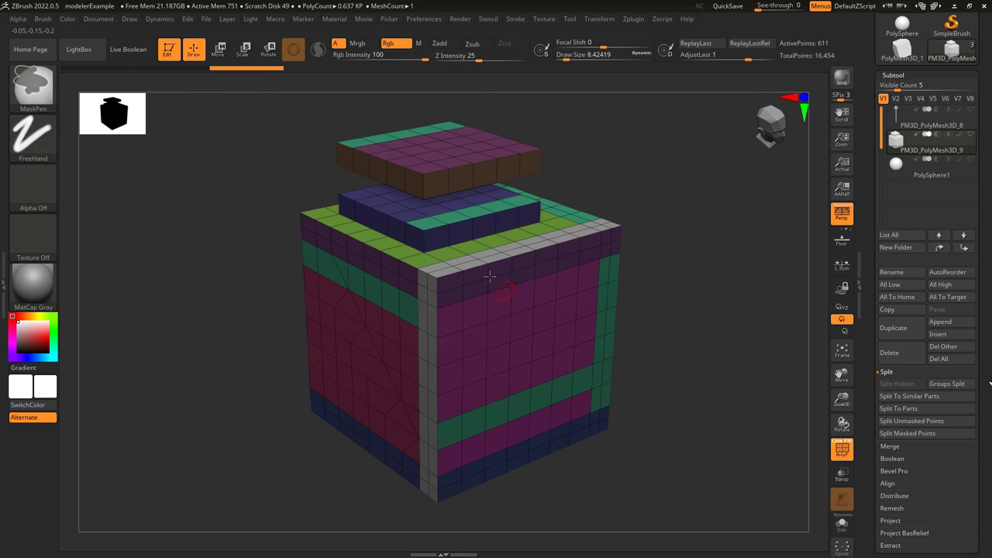
left_click_drag(422, 207, 417, 216)
key("ctrl+z")
Step: Try the Polygroup Inner bevel on the box's blue side and underside and on the sphere's purple polygroup, undoing the bevel
right_click_drag(538, 365, 495, 290)
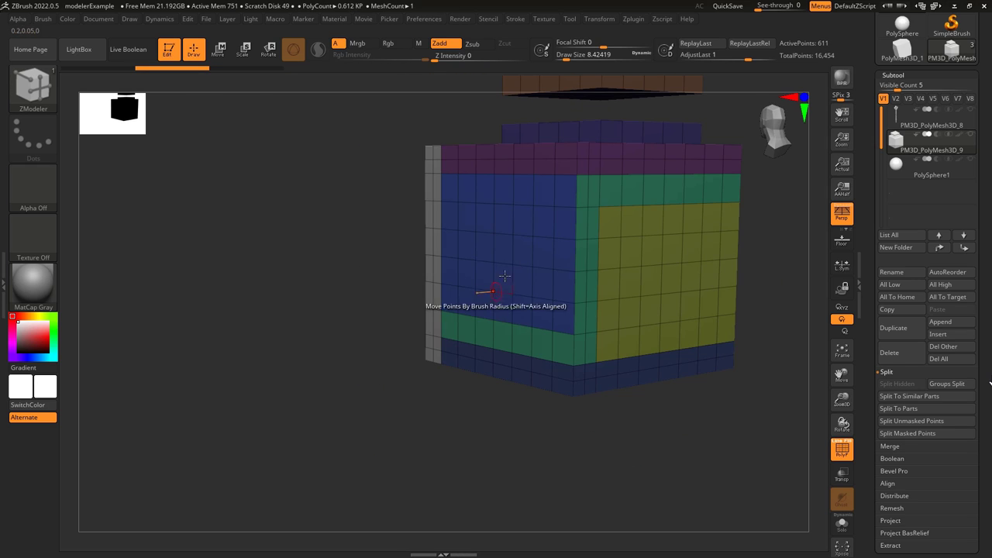
left_click_drag(519, 221, 522, 227)
right_click_drag(627, 336, 532, 287)
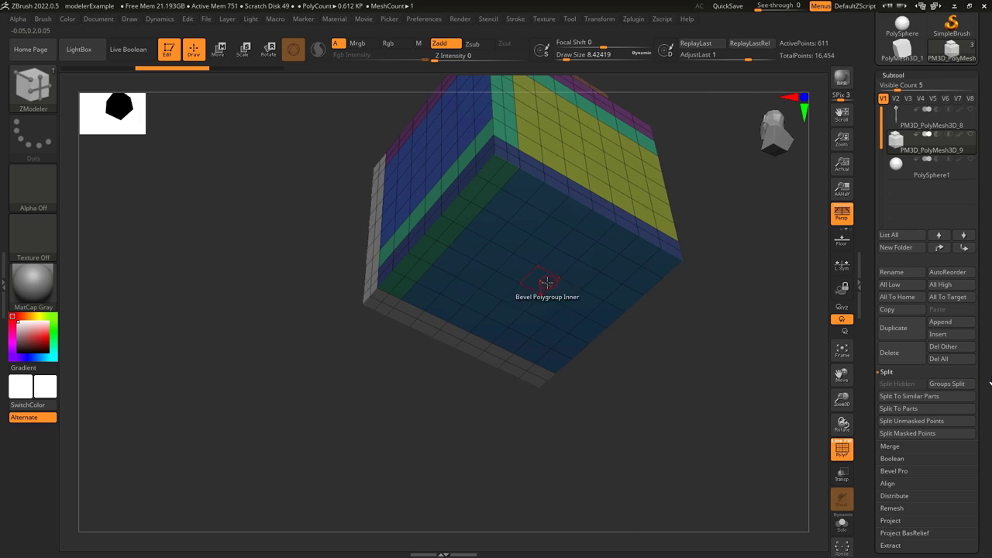
left_click(551, 286)
left_click_drag(478, 287, 488, 287)
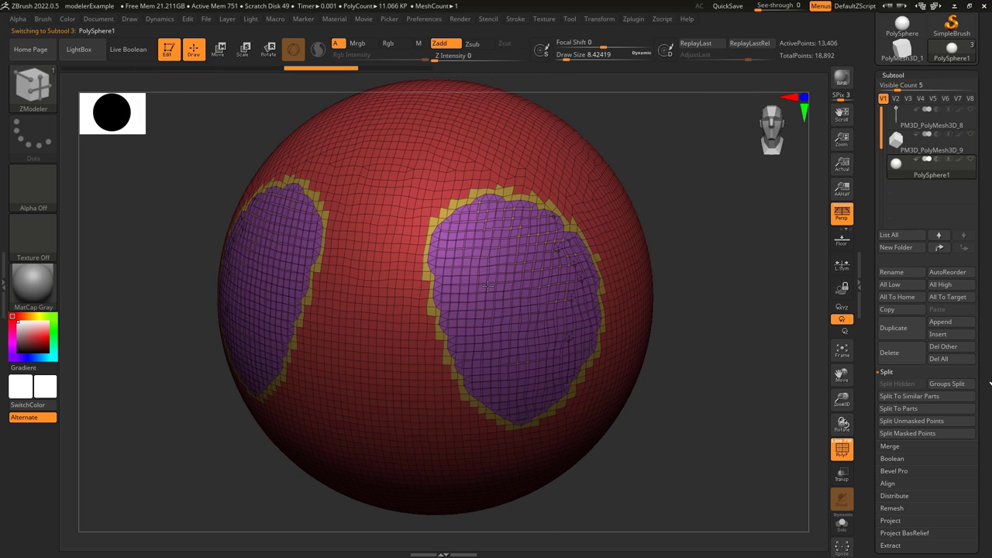
key("ctrl+z")
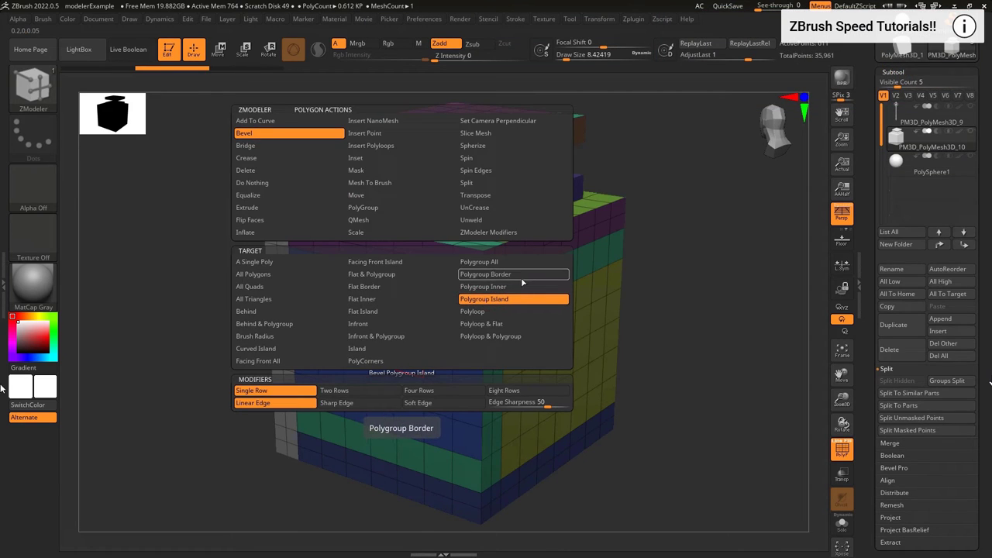
Step: Set the bevel target to Polygroup Island and try it on the box and the sphere's green polygroup, undoing each bevel
left_click(525, 285)
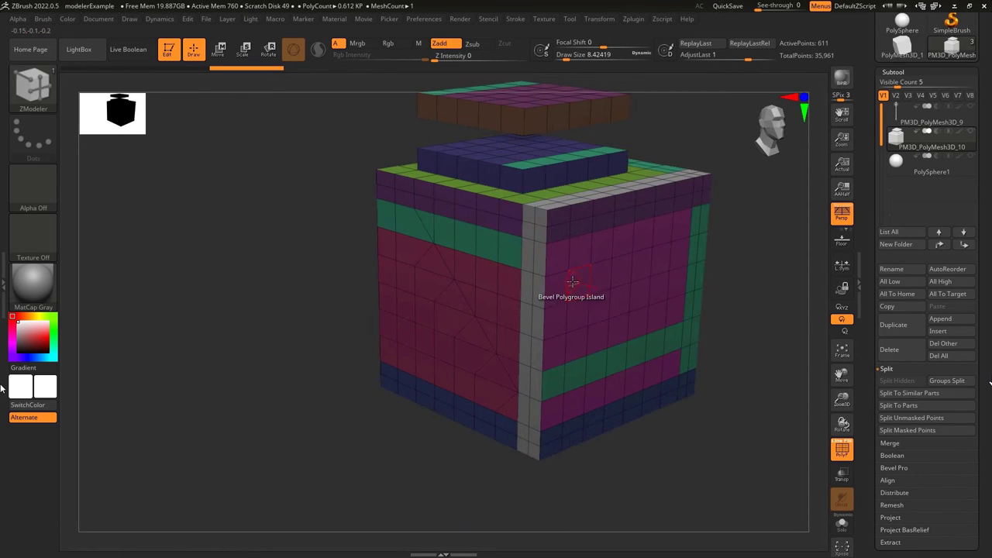
key("ctrl+z")
left_click_drag(465, 291, 480, 316)
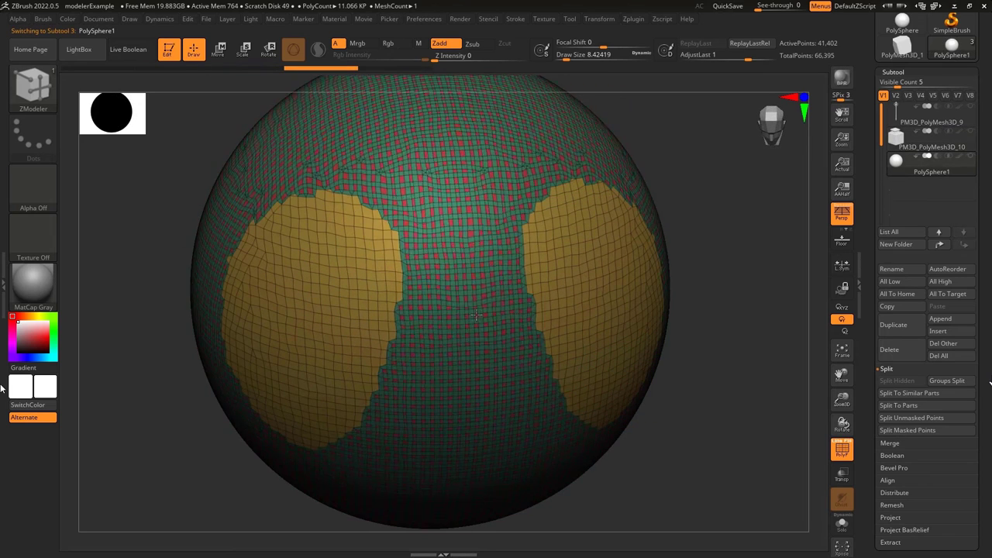
key("ctrl+z")
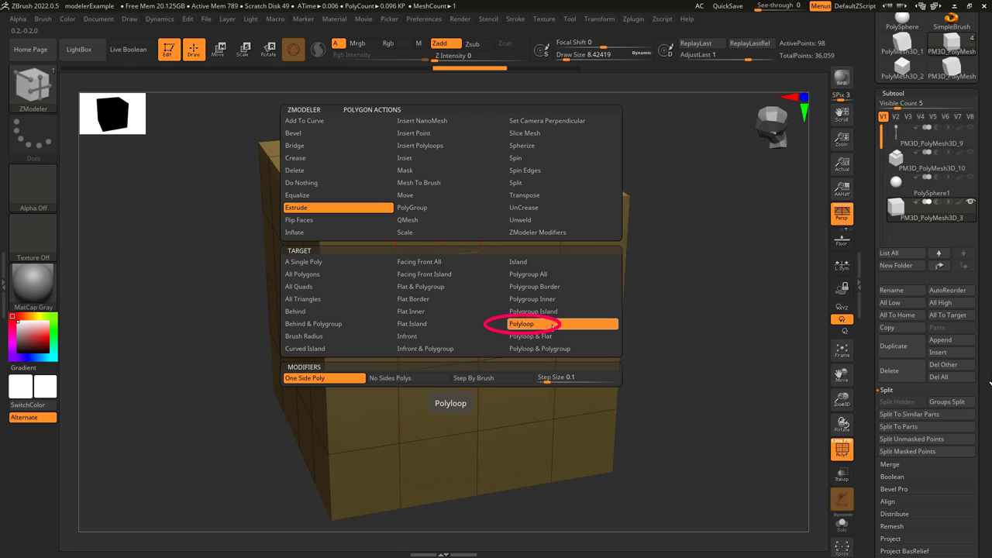
Step: Set the polygon action to Extrude with the Polyloop target and extrude the loop through the plain cube's upper row, undoing the first try
key("space")
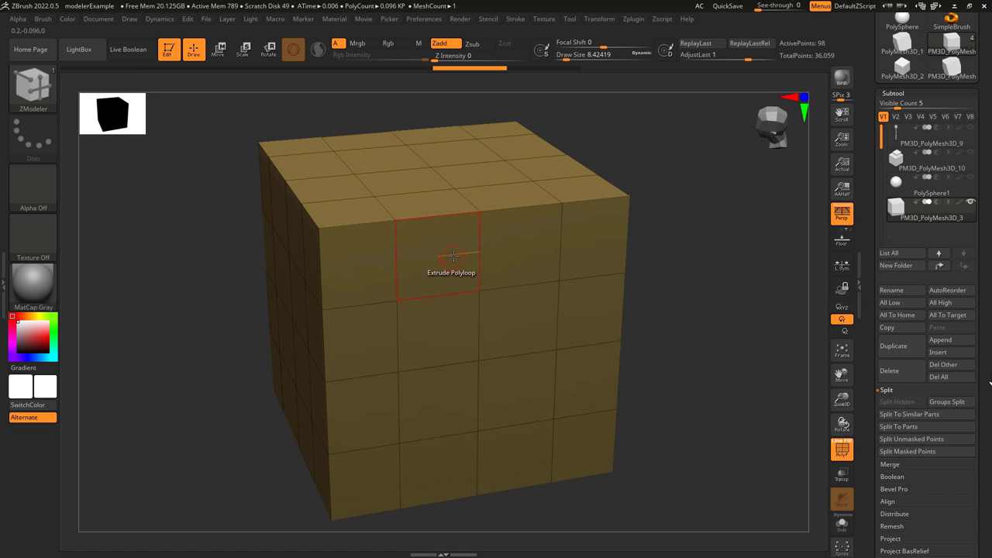
left_click_drag(463, 254, 434, 267)
key("ctrl+z")
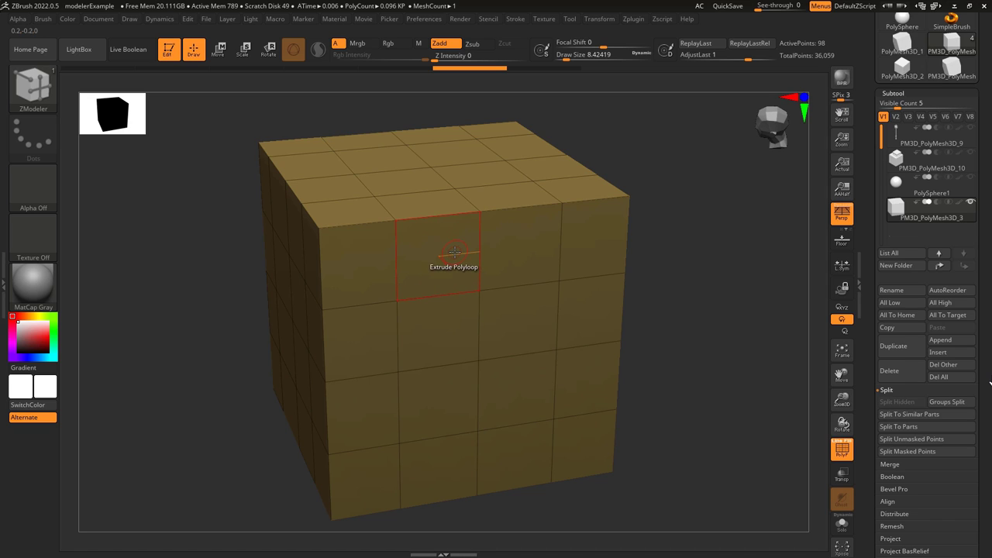
left_click_drag(463, 252, 394, 241)
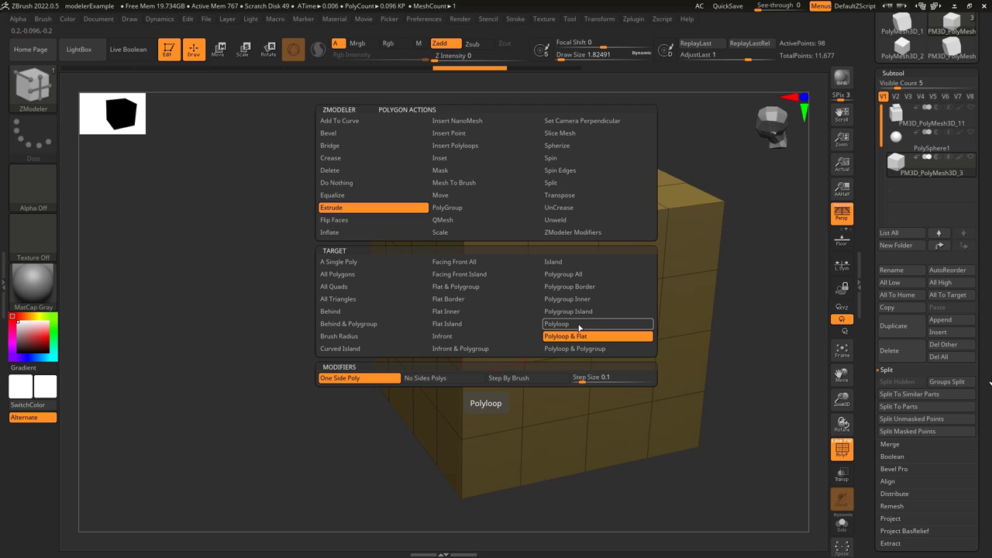
Step: Set the extrude target to Polyloop & Flat and try it inward on a row and a column of one cube side, undoing both
left_click(604, 342)
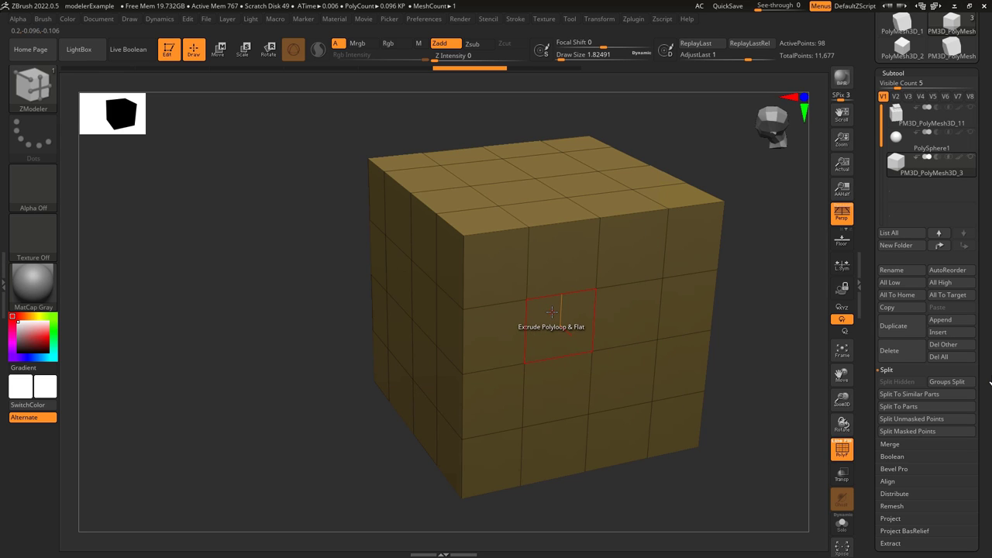
left_click_drag(552, 311, 421, 329)
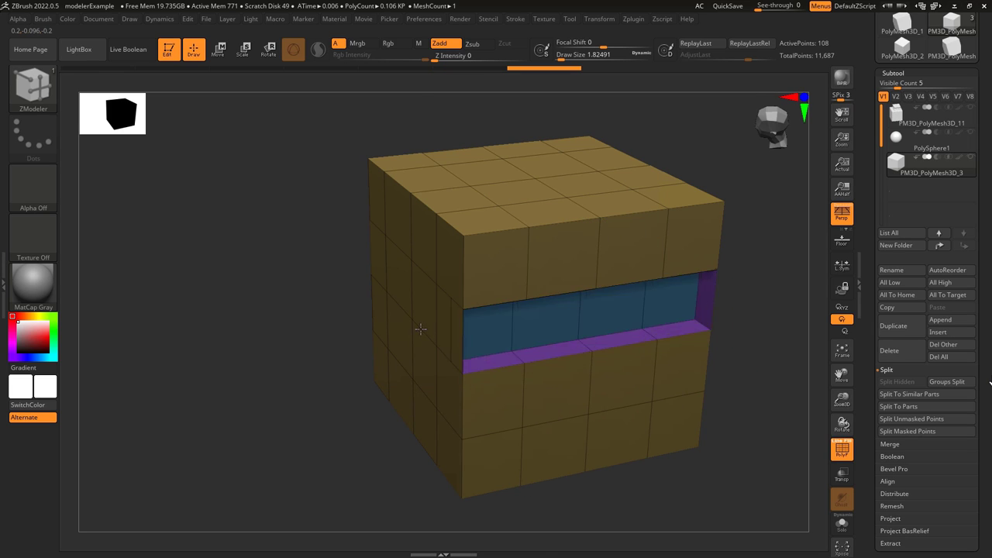
key("ctrl+z")
left_click_drag(541, 381, 526, 355)
key("ctrl+z")
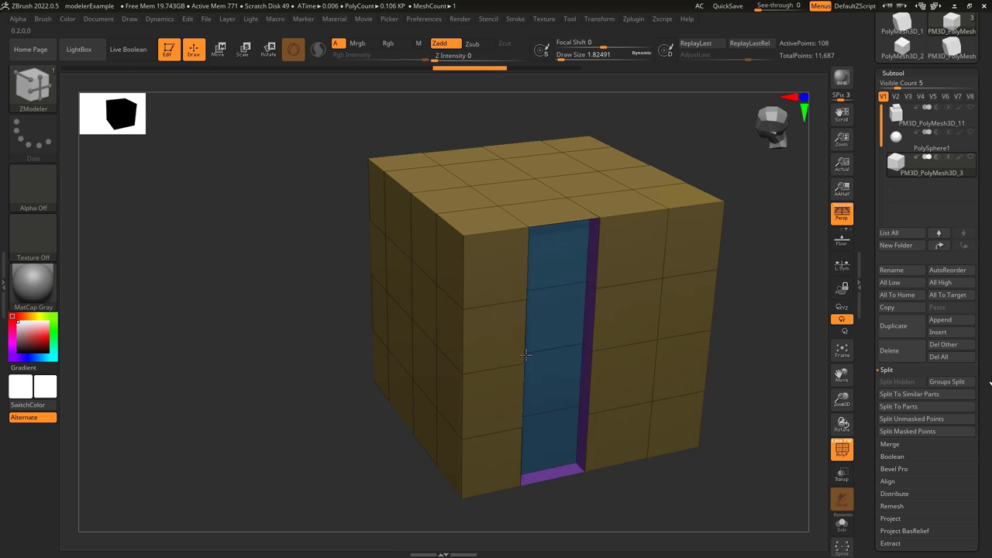
Step: Switch the extrude target back to Polyloop and extrude a horizontal loop around the cube, undo it, and try a second loop
left_click_drag(526, 355, 595, 358)
left_click(577, 316)
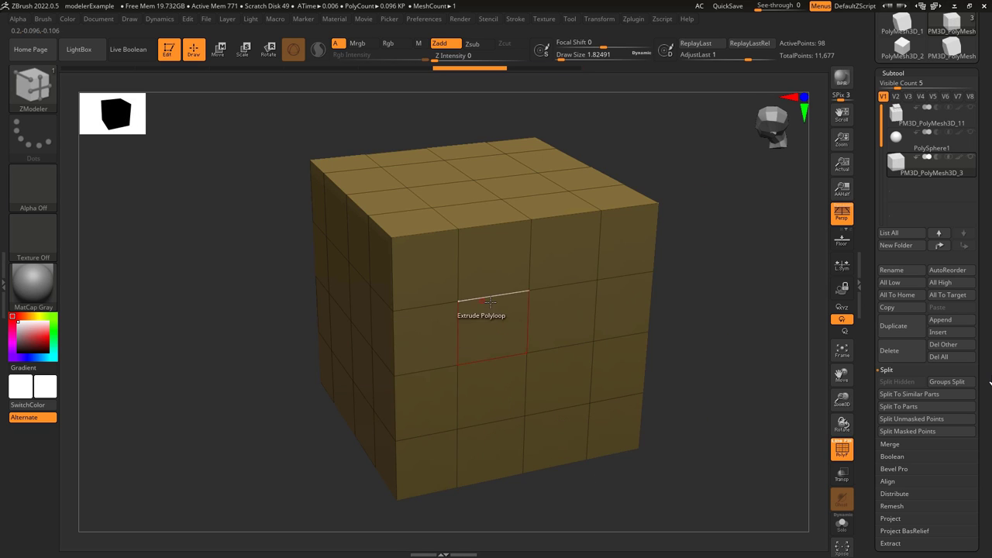
left_click_drag(517, 325, 627, 343)
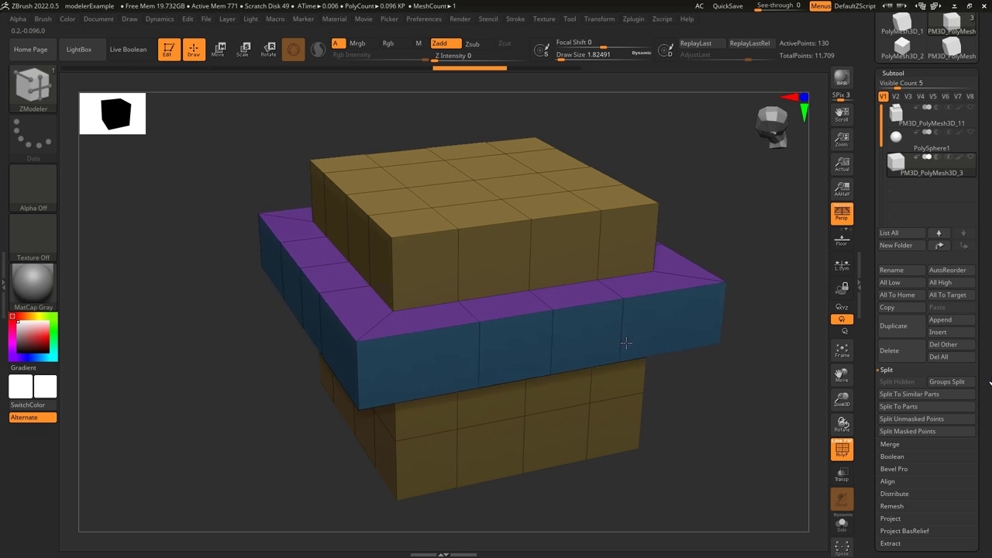
key("ctrl+z")
left_click_drag(476, 388, 532, 284)
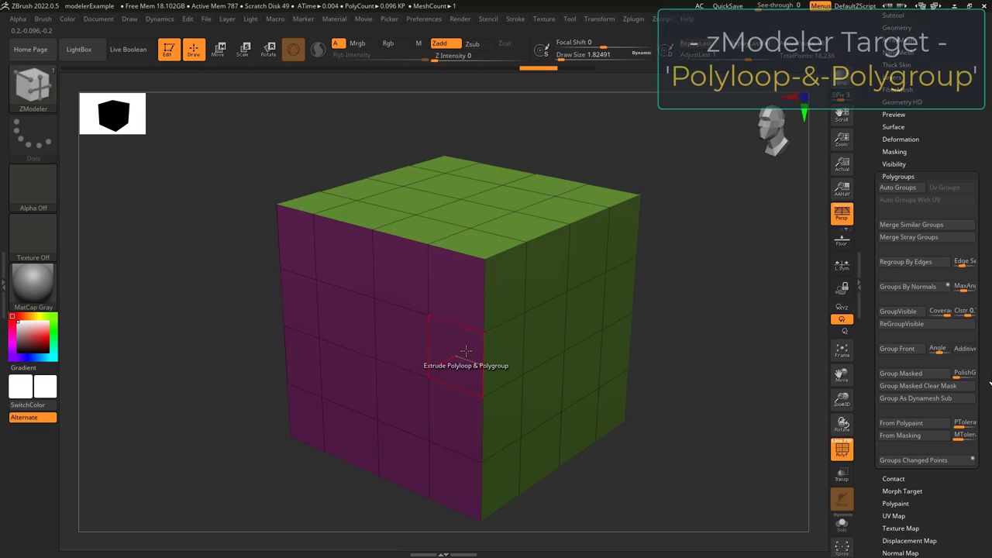
Step: Set the extrude target to Polyloop & Polygroup and try it on the cube's purple and green sides, undoing each extrusion
key("space")
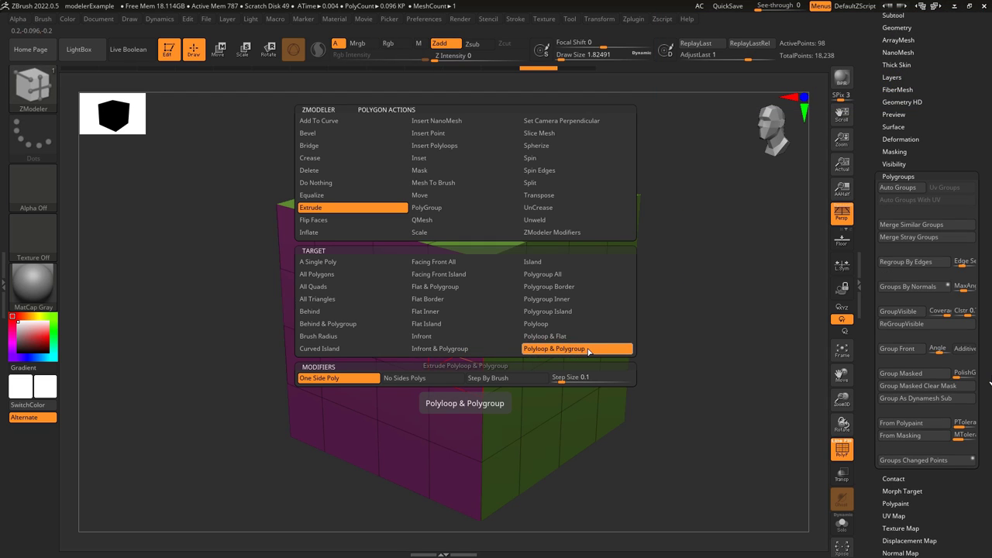
left_click(594, 350)
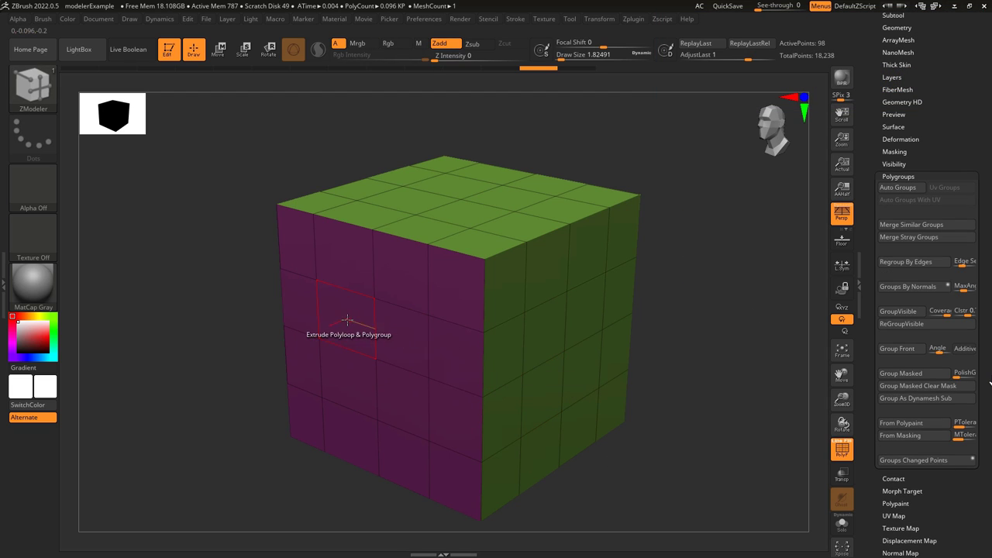
left_click_drag(341, 320, 376, 320)
key("ctrl+z")
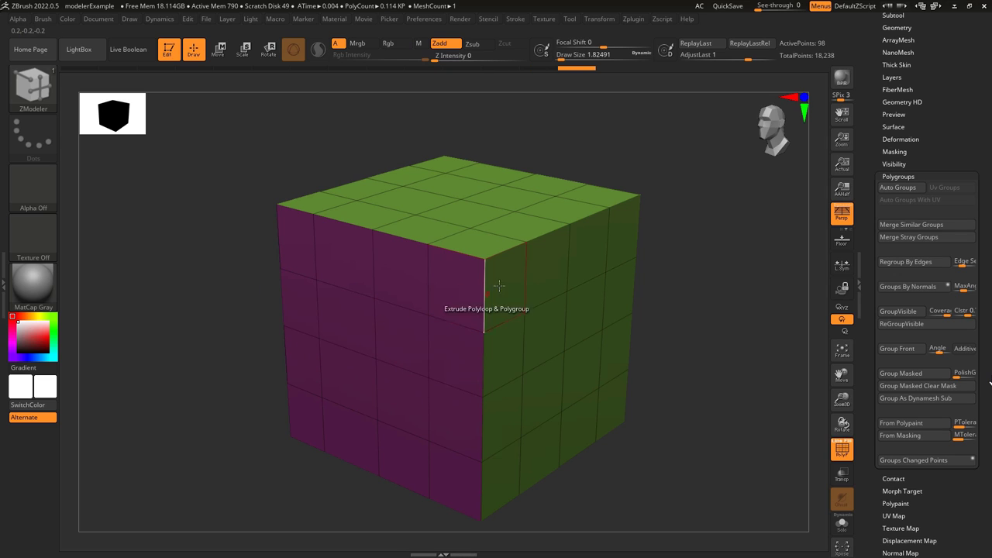
left_click_drag(504, 271, 490, 315)
key("ctrl+z")
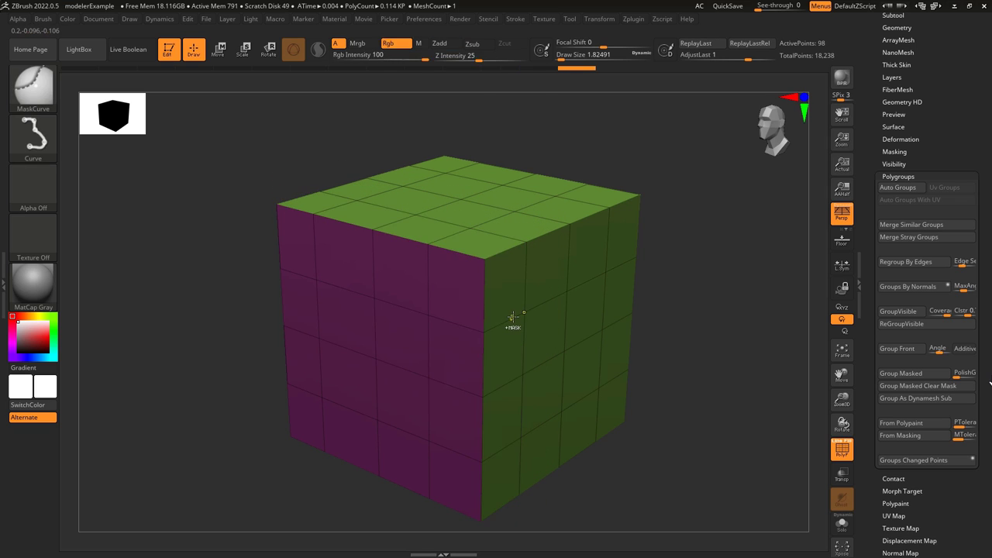
Step: Try the Polyloop & Polygroup extrusion on a vertical and a horizontal loop of the cube's magenta sides, undoing the tries
right_click_drag(512, 318, 364, 381)
right_click_drag(304, 382, 465, 349, "alt")
left_click_drag(245, 299, 401, 285)
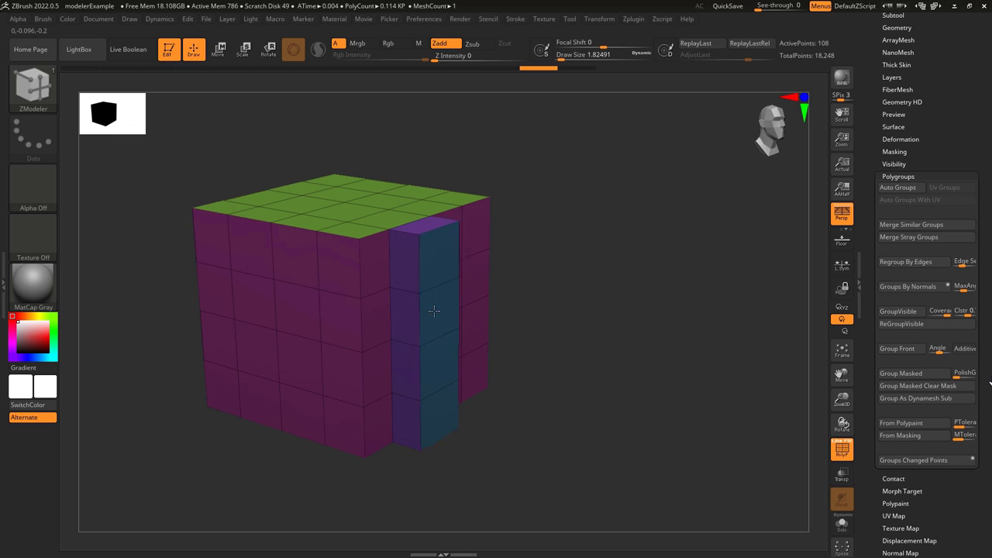
left_click_drag(409, 355, 453, 353)
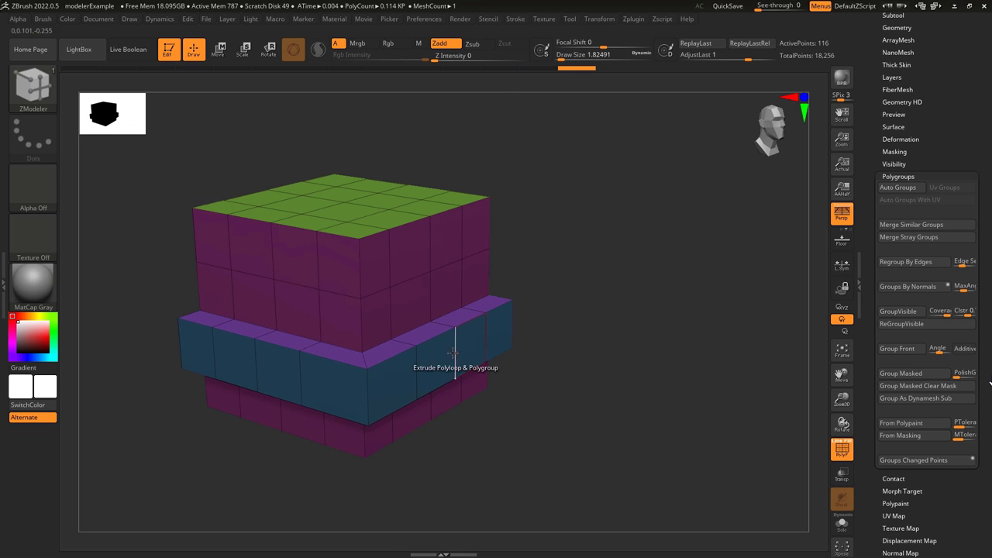
key("ctrl+z")
Step: Try the Polyloop & Polygroup extrusion from the cube's other side, undo it, and extrude loops on the all-green sides
right_click_drag(464, 294, 221, 283)
left_click_drag(355, 299, 405, 293)
key("ctrl+z")
key("ctrl+z")
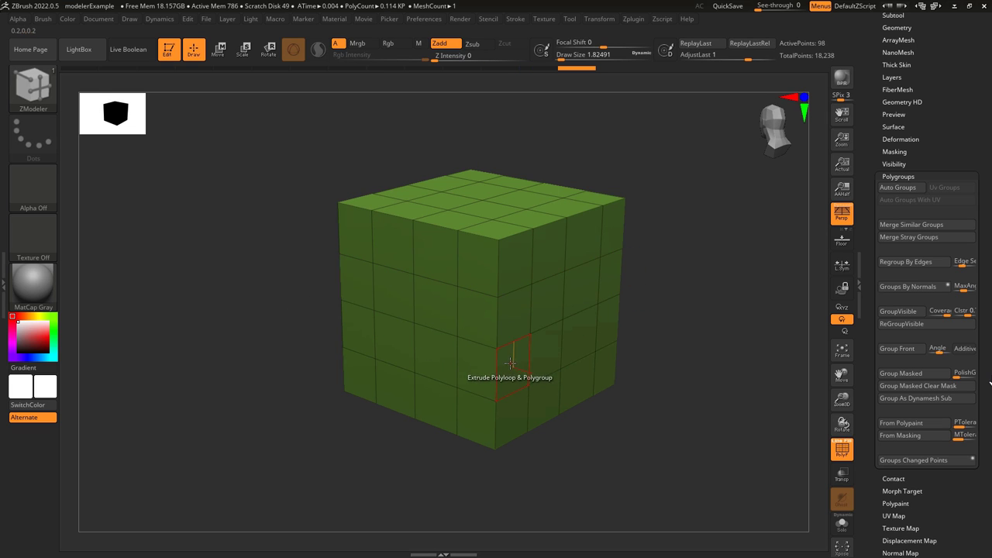
left_click_drag(510, 362, 552, 361)
left_click_drag(515, 255, 557, 261)
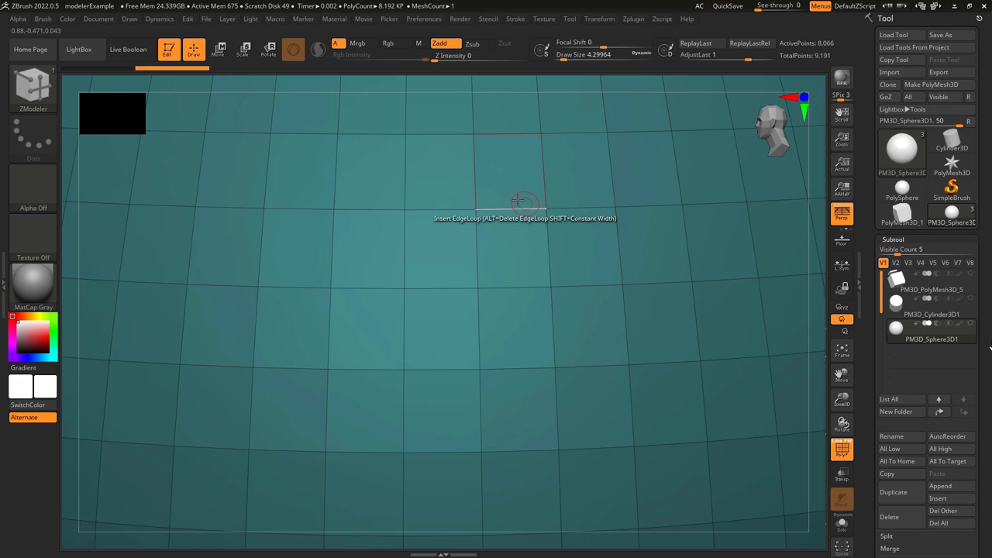
Step: Examine the ZModeler actions available for a point, an edge and a polygon on the teal sphere
key("space")
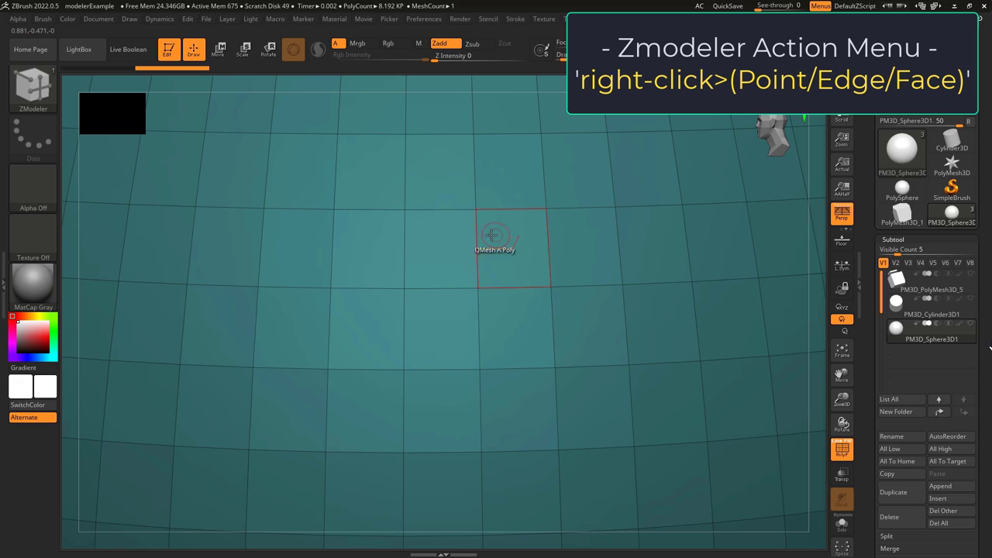
right_click(404, 289)
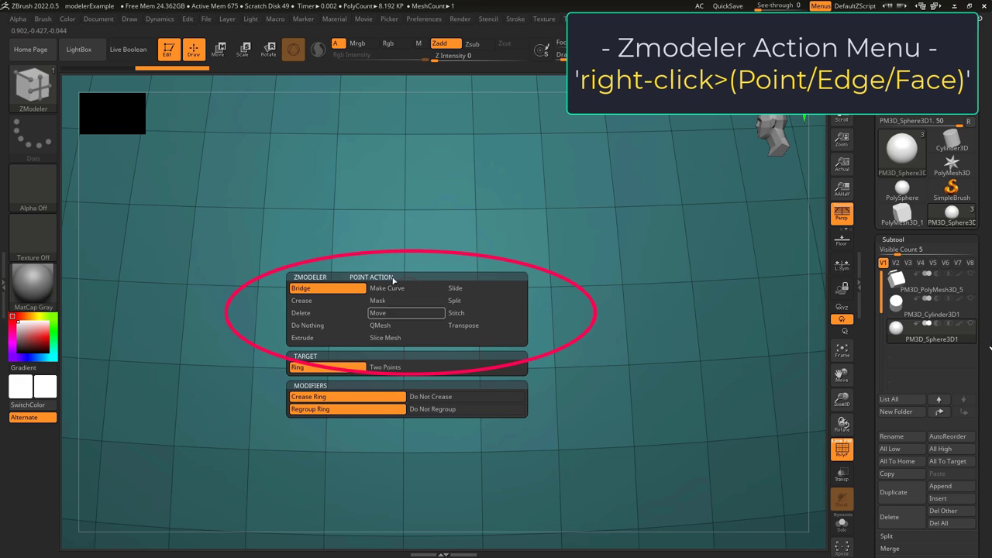
right_click(442, 289)
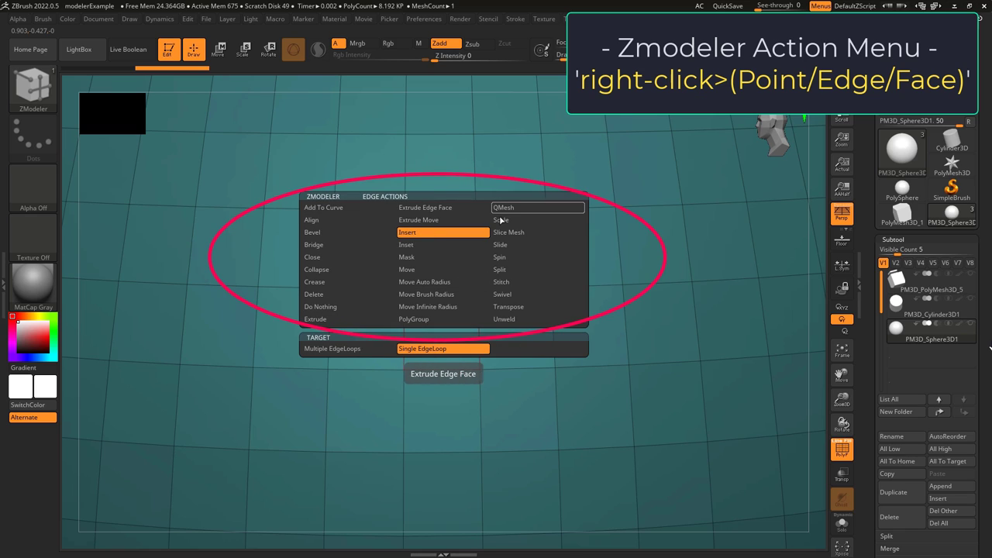
right_click(514, 330)
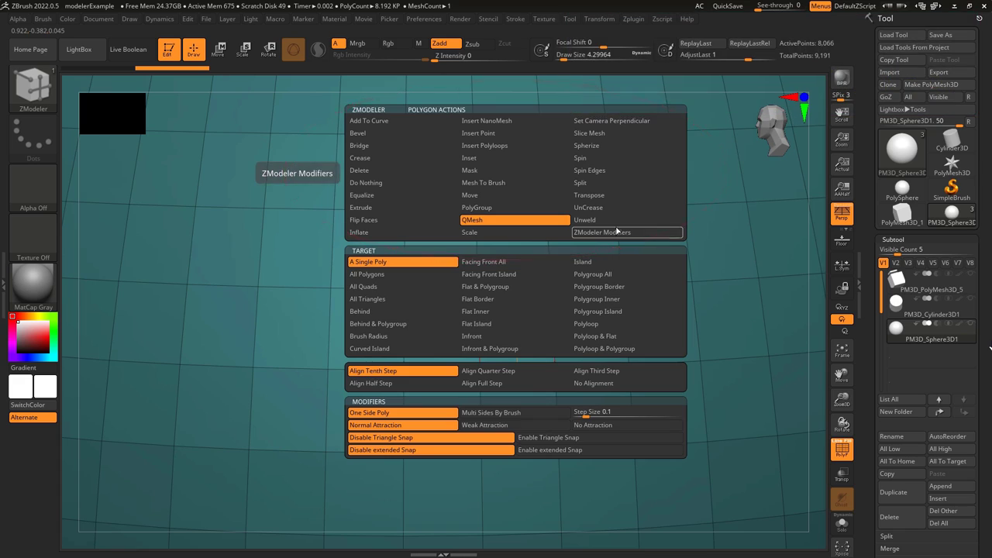
right_click(443, 287)
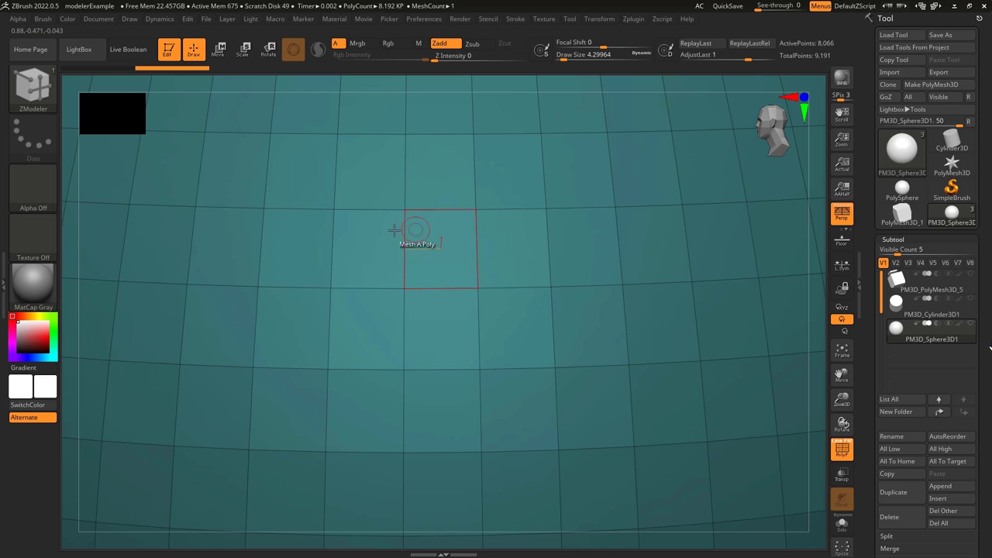
Step: Bridge pairs of points with the Bridge Two Points target to run a zigzag of diagonal edges down the teal sphere
left_click(474, 288)
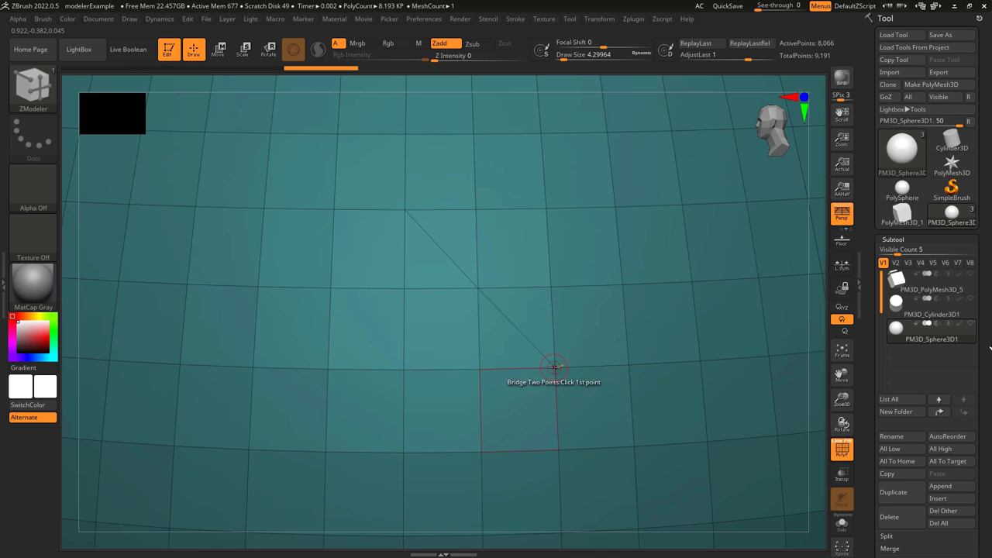
left_click(404, 534)
right_click_drag(406, 534, 474, 353, "alt")
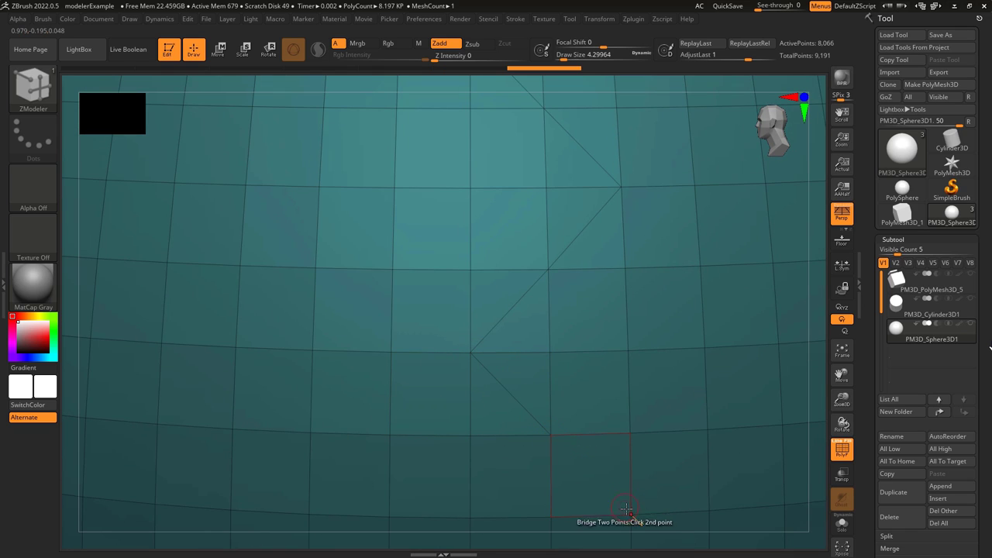
Step: Set the point bridge target to Ring and bridge a ring around one point of the sphere
key("space")
left_click(322, 307)
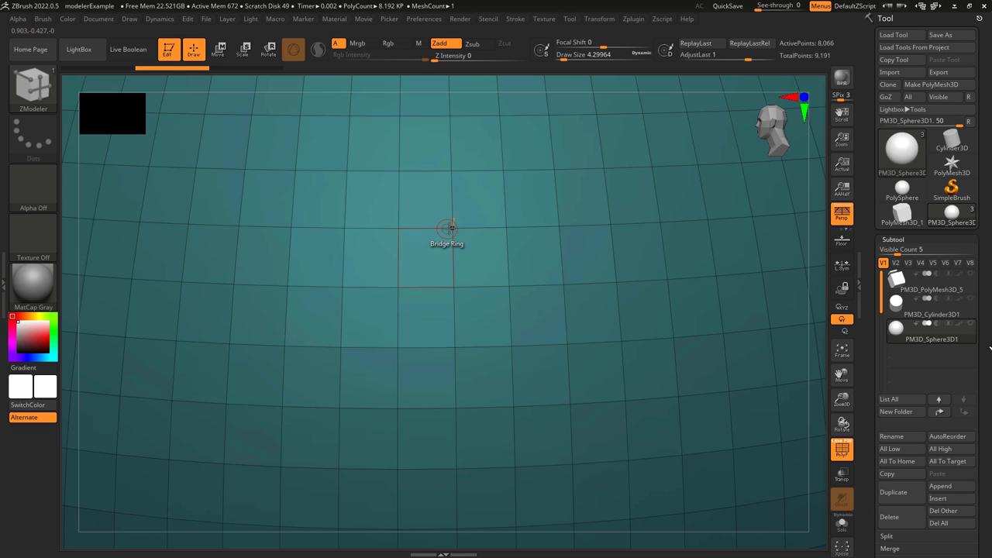
scroll(450, 229, "up", 4)
right_click_drag(457, 224, 445, 295, "alt")
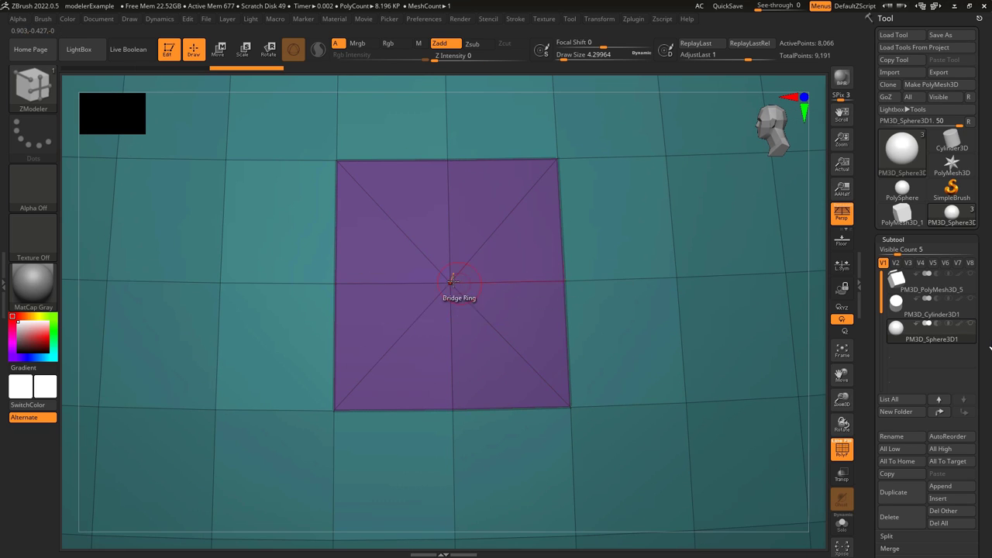
Step: Change the Bridge Ring crease and regroup modifiers and try the ring again on the same sphere point
key("space")
left_click(469, 390)
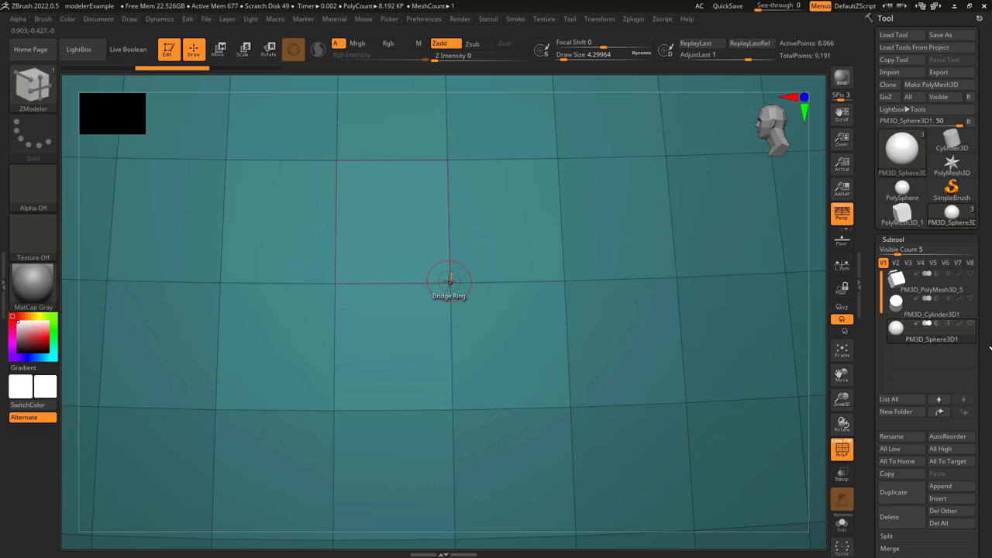
key("space")
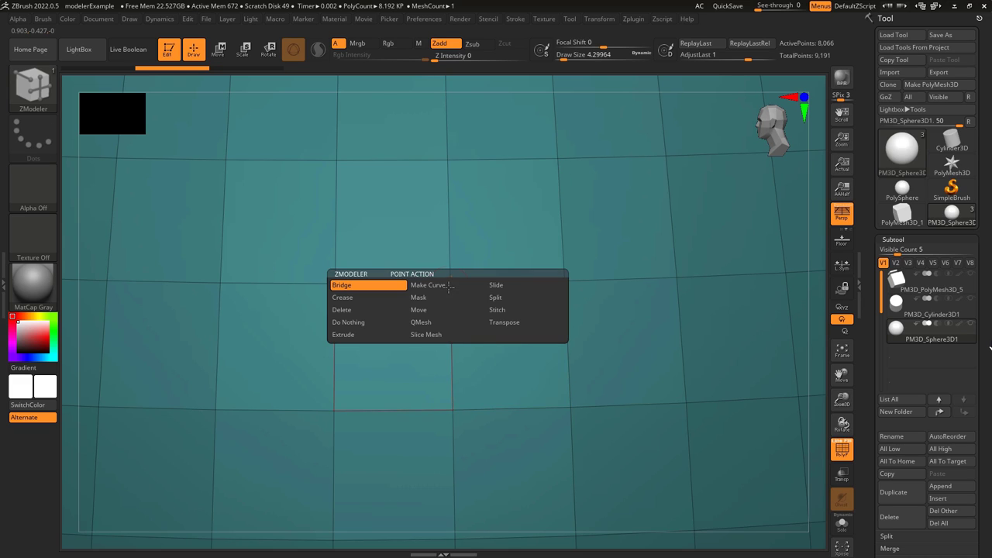
left_click(450, 396)
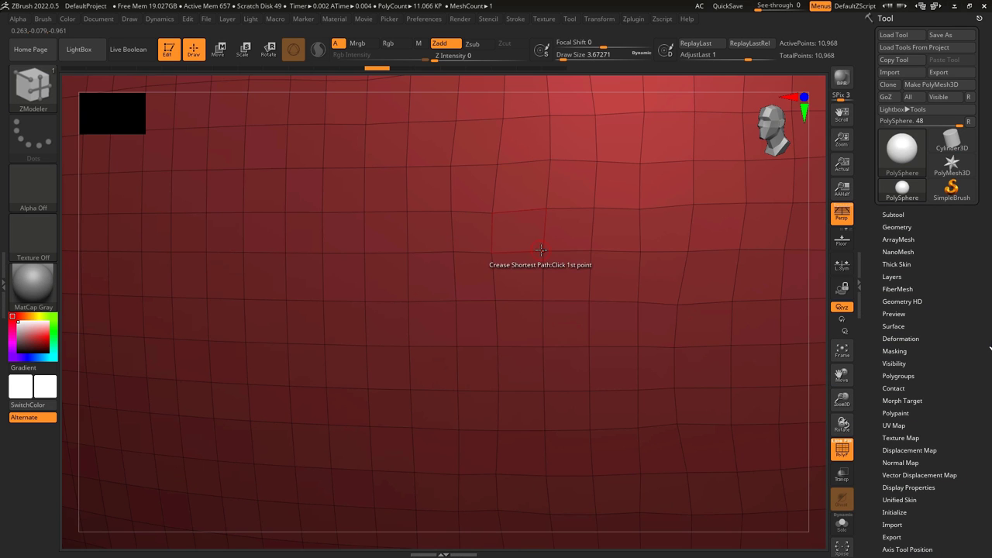
Step: Set the point action to Crease with the Point target and crease corner points of the dynamically subdivided cube
key("space")
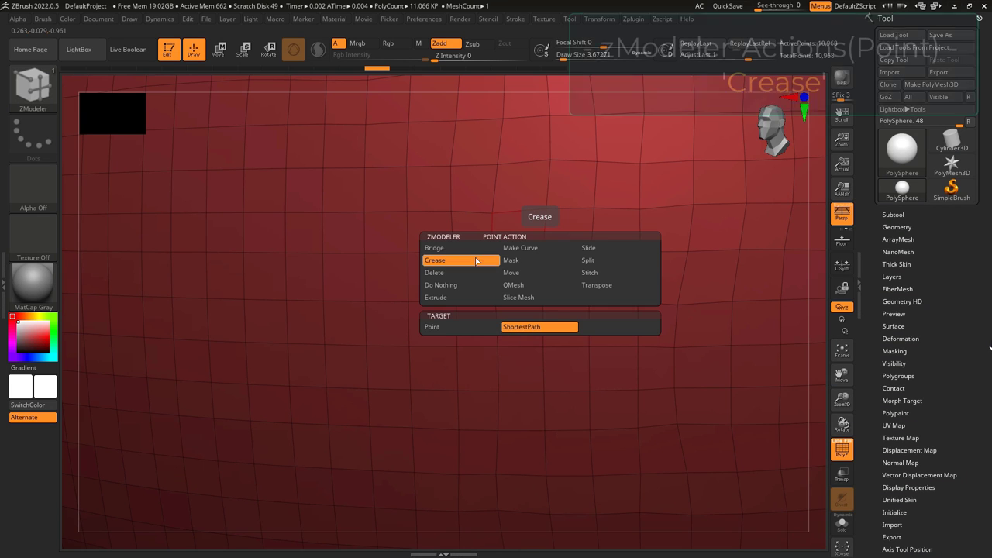
left_click(448, 328)
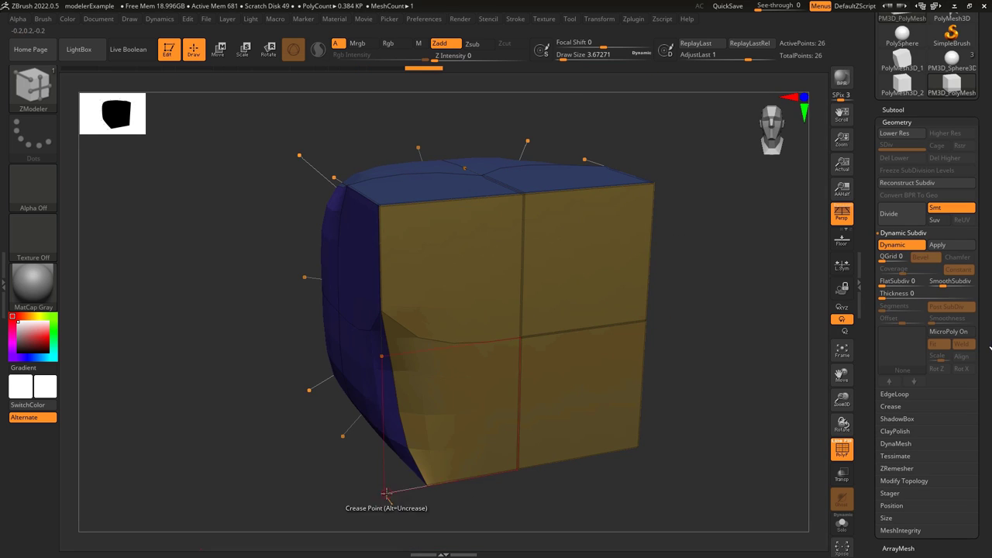
left_click(487, 289)
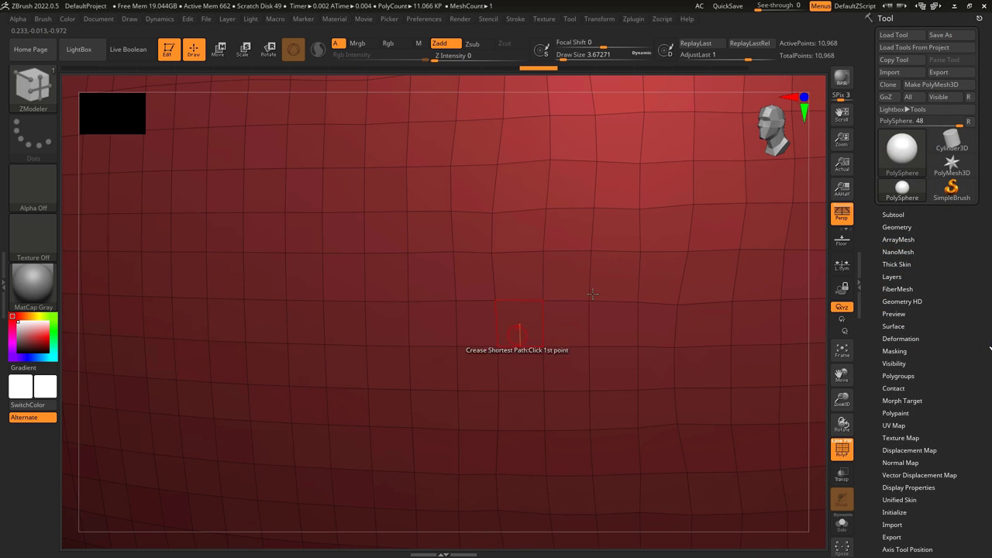
Step: Crease a stepped shortest path between points of the red sphere, undo it, and crease another downward path from the same start point
left_click(494, 212)
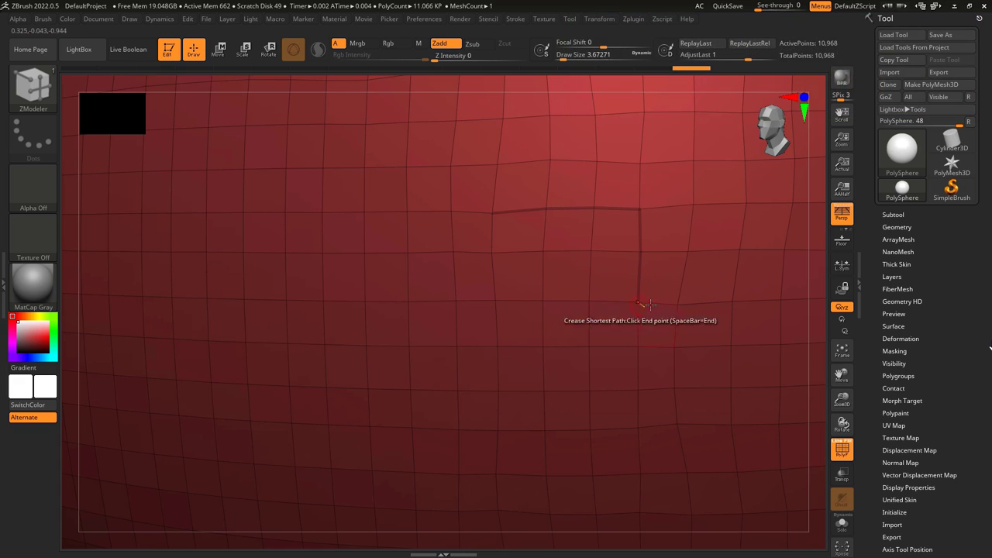
left_click(676, 420)
key("ctrl+z")
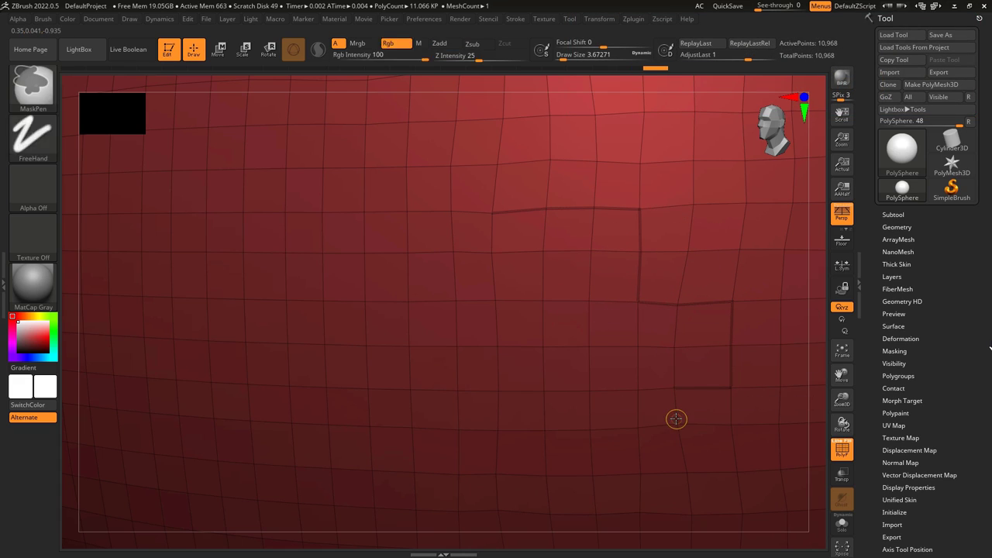
left_click(493, 213)
left_click_drag(429, 210, 245, 340)
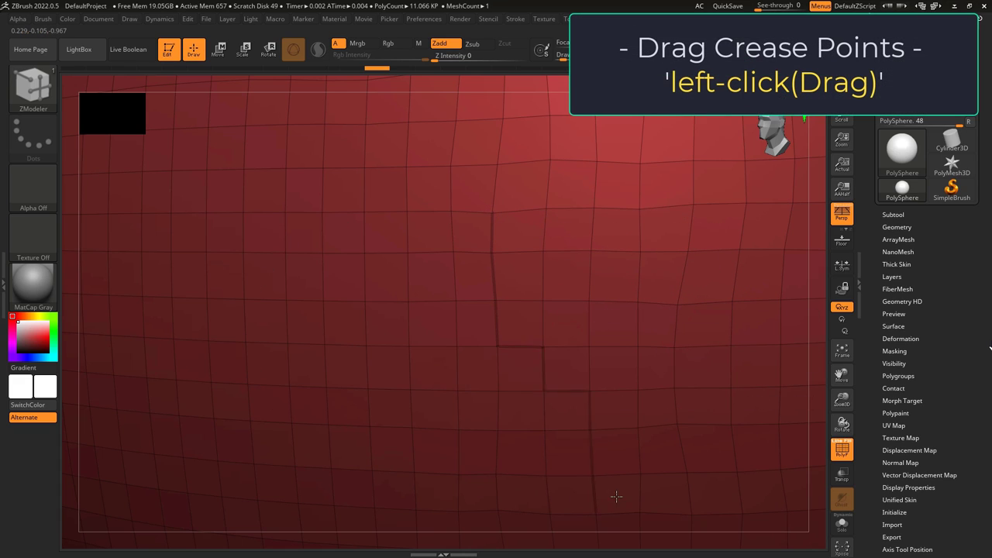
left_click_drag(616, 496, 401, 69)
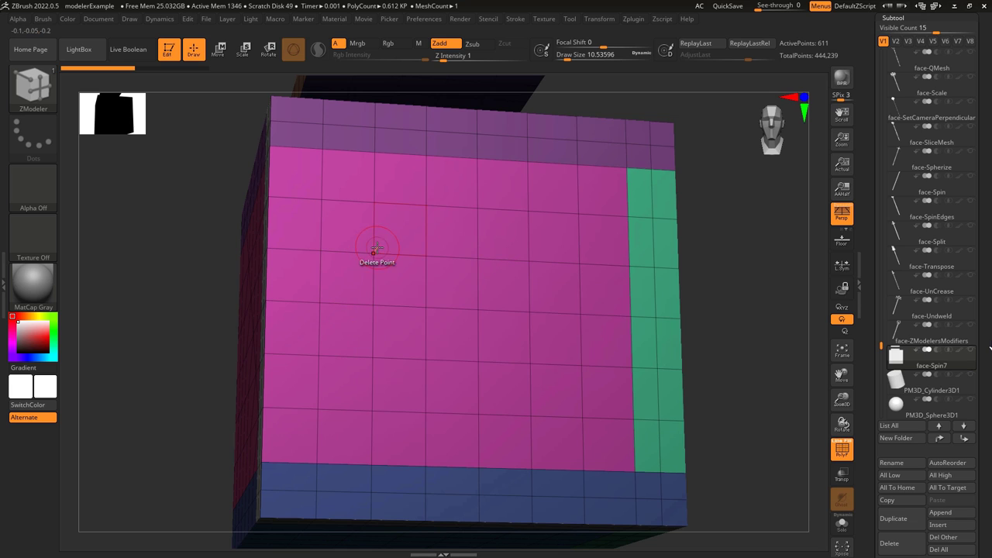
Step: Delete a row of neighbouring points on the cube's pink face with the Delete point action
left_click(452, 257)
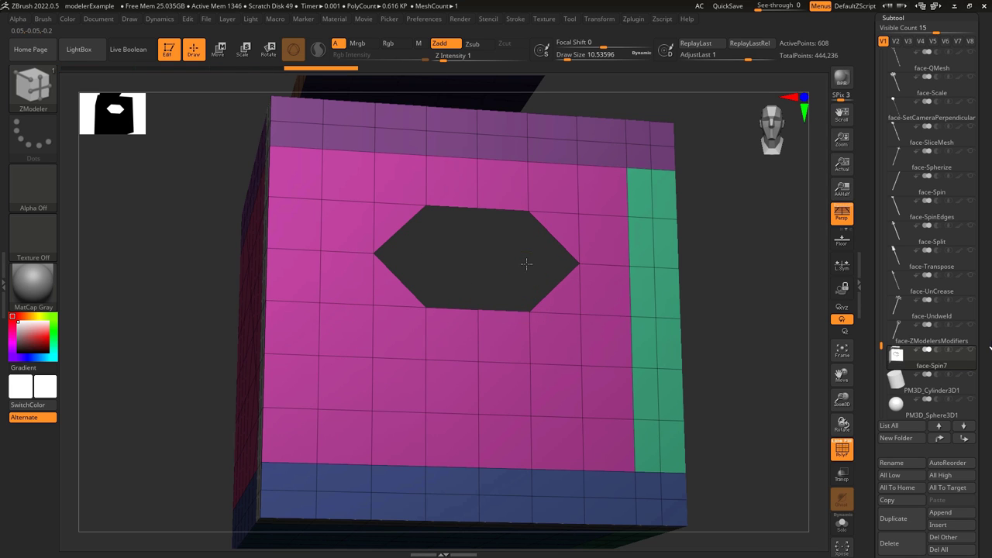
left_click_drag(527, 264, 532, 417)
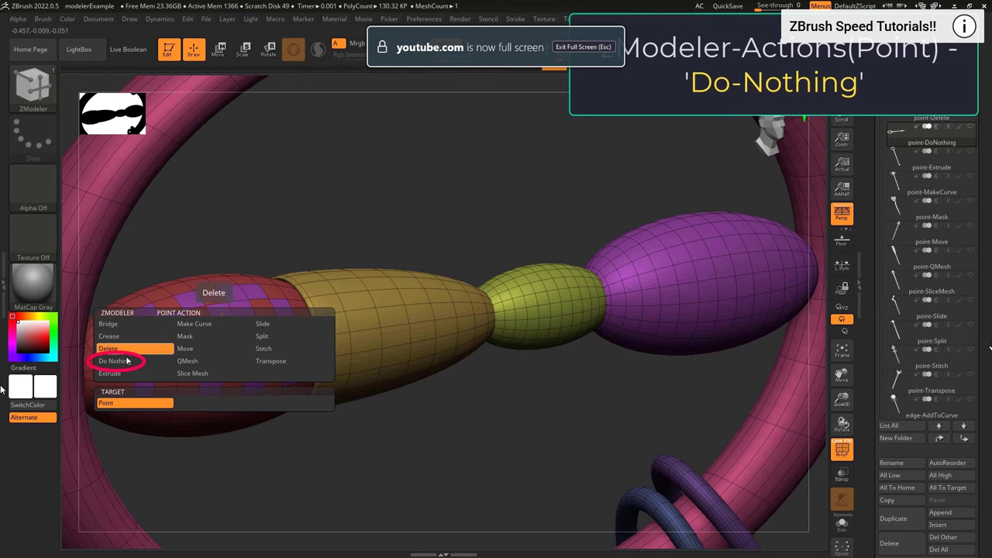
Step: Set the point action and the edge action to Do Nothing for the red-and-purple ellipsoid
left_click(128, 361)
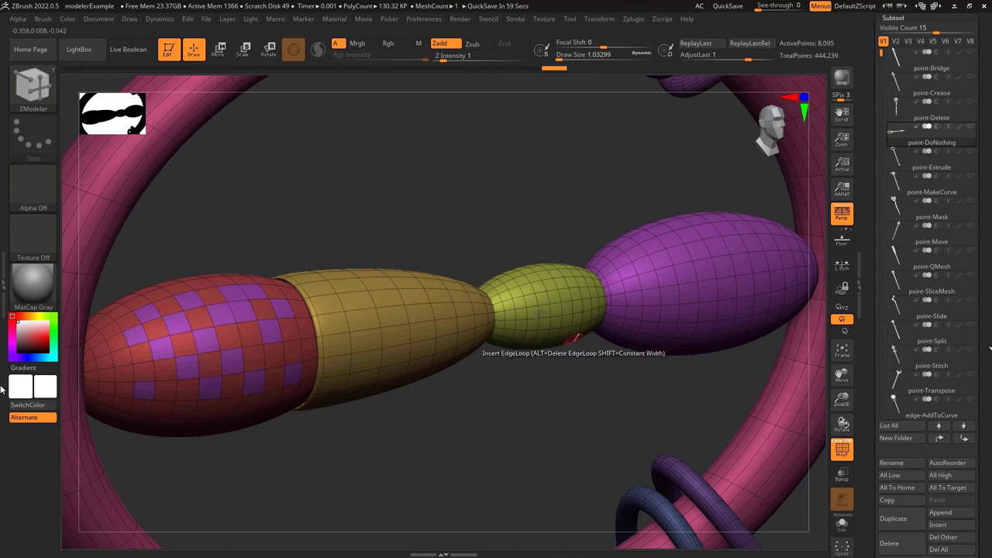
right_click_drag(430, 293, 366, 324, "ctrl")
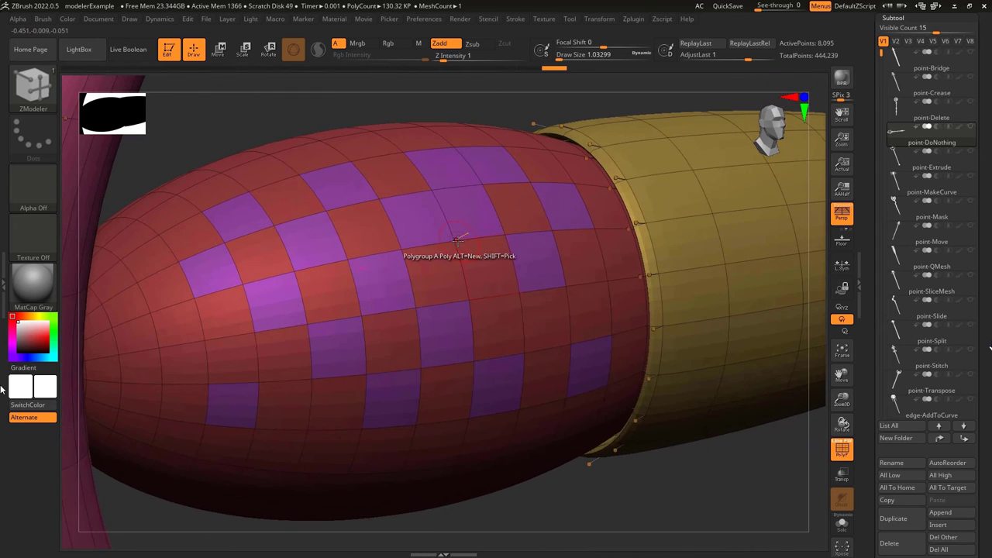
key("space")
left_click(358, 272)
key("space")
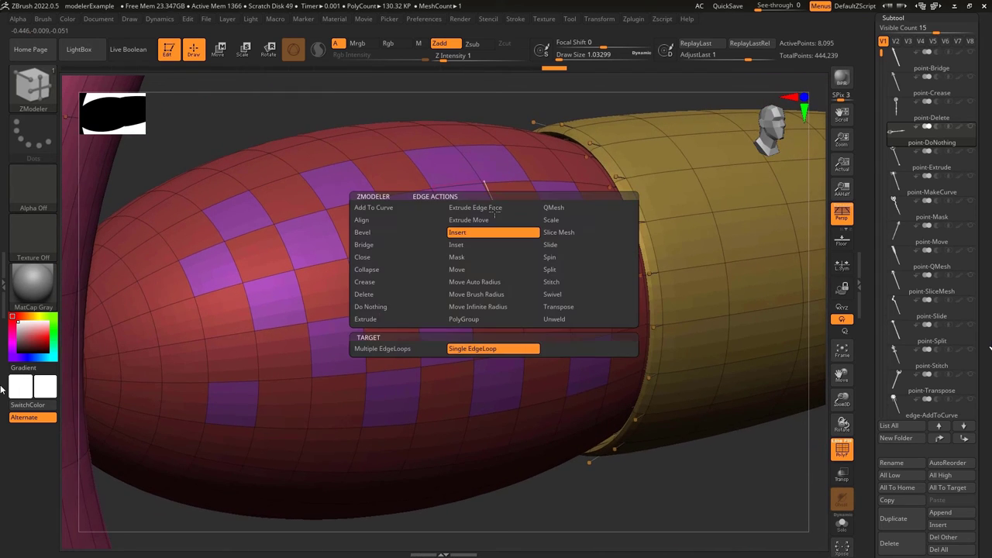
left_click(373, 307)
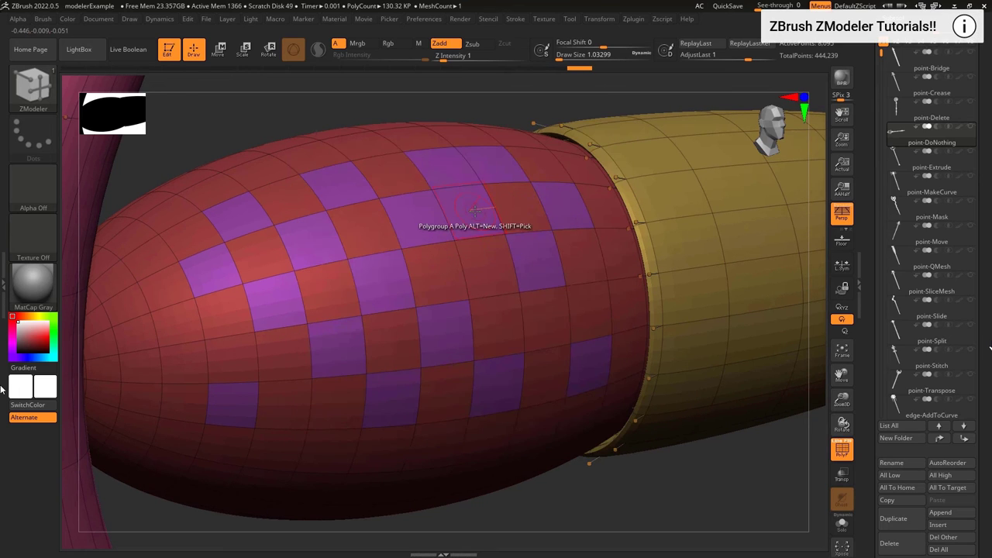
Step: Set the draw size to 1 and repaint purple polygons into the ellipsoid's red polygroup, undoing accidental point deletions
key("s")
left_click_drag(419, 221, 388, 222)
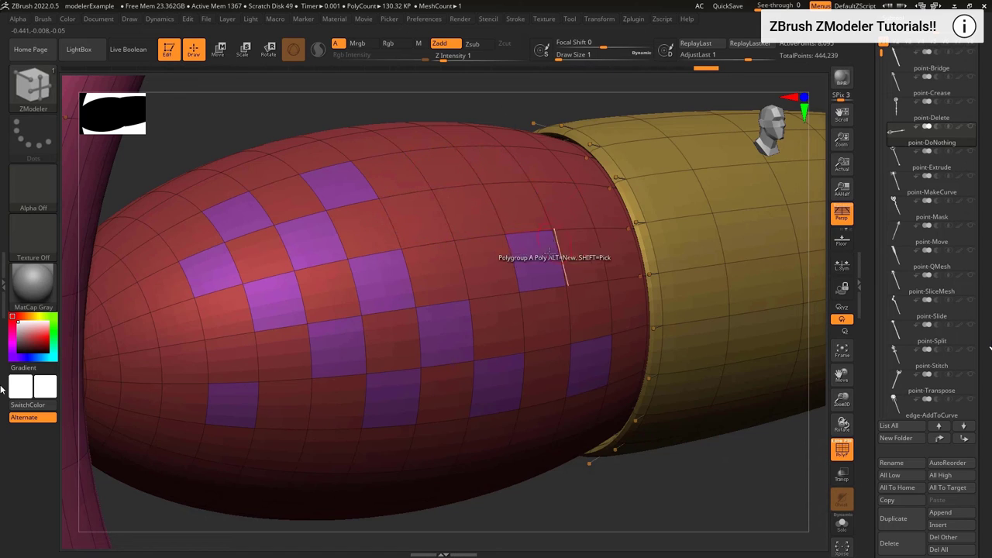
left_click_drag(538, 262, 520, 293)
key("ctrl+z")
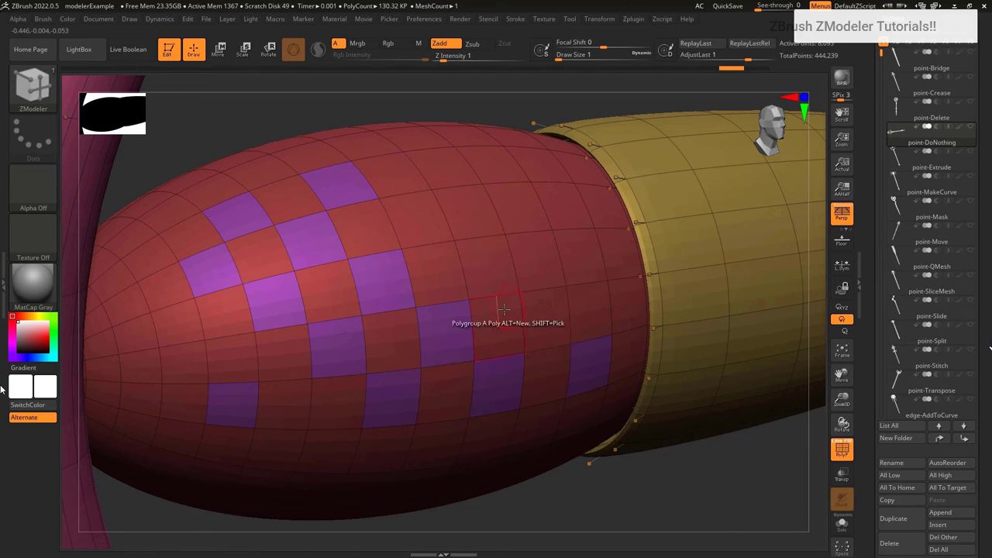
left_click(450, 342)
key("ctrl+z")
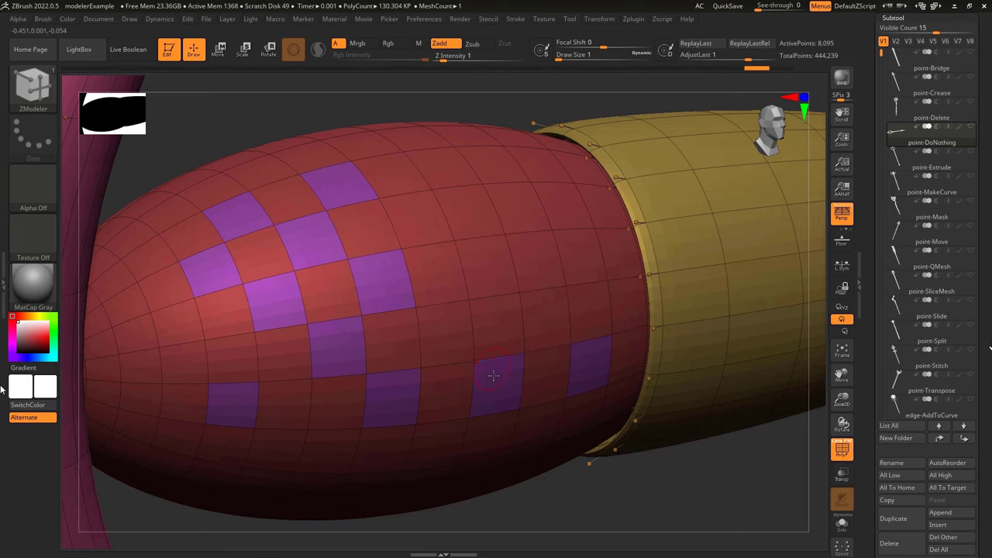
left_click(419, 366)
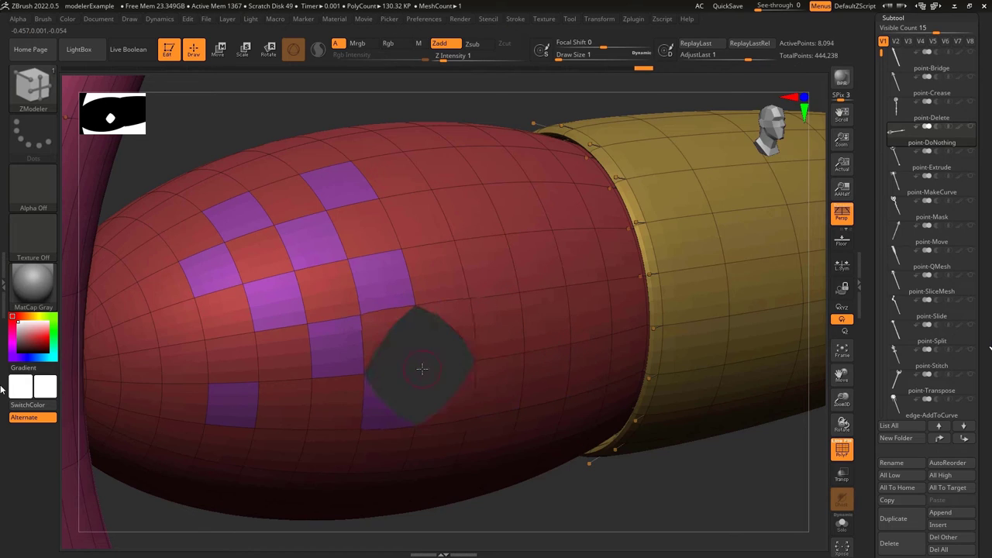
key("ctrl+z")
left_click(345, 355)
left_click(373, 301)
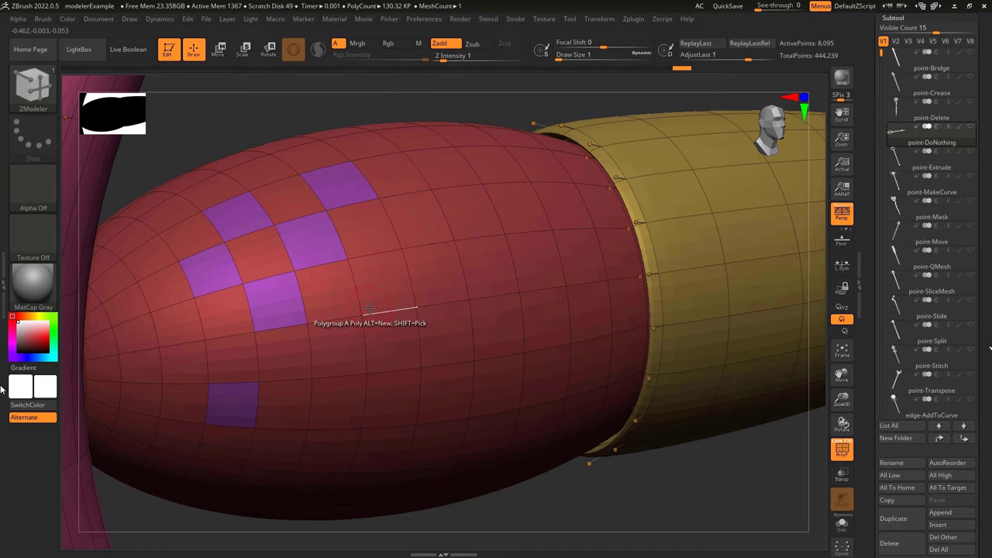
left_click(318, 252)
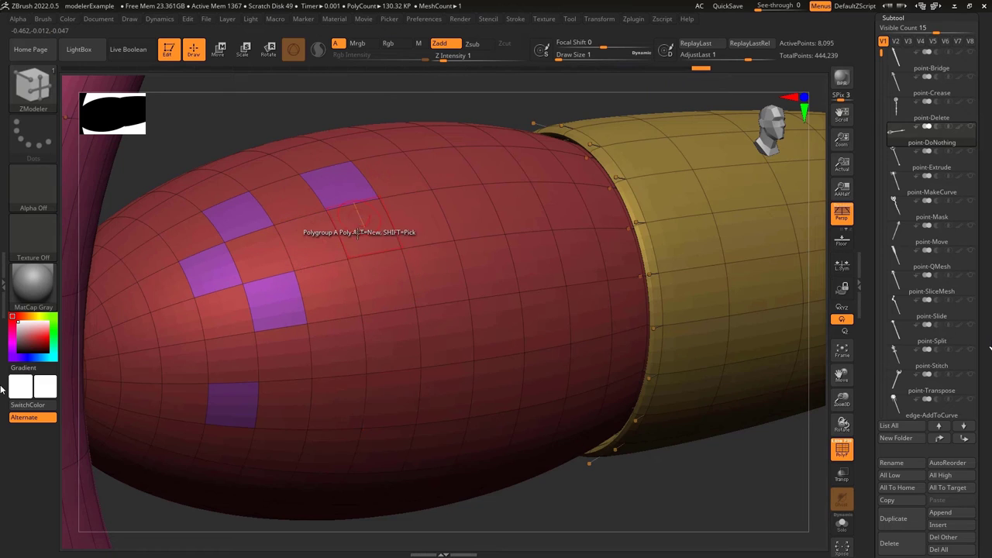
Step: Set the point action to Do Nothing and paint the remaining purple polygons into the red polygroup
key("space")
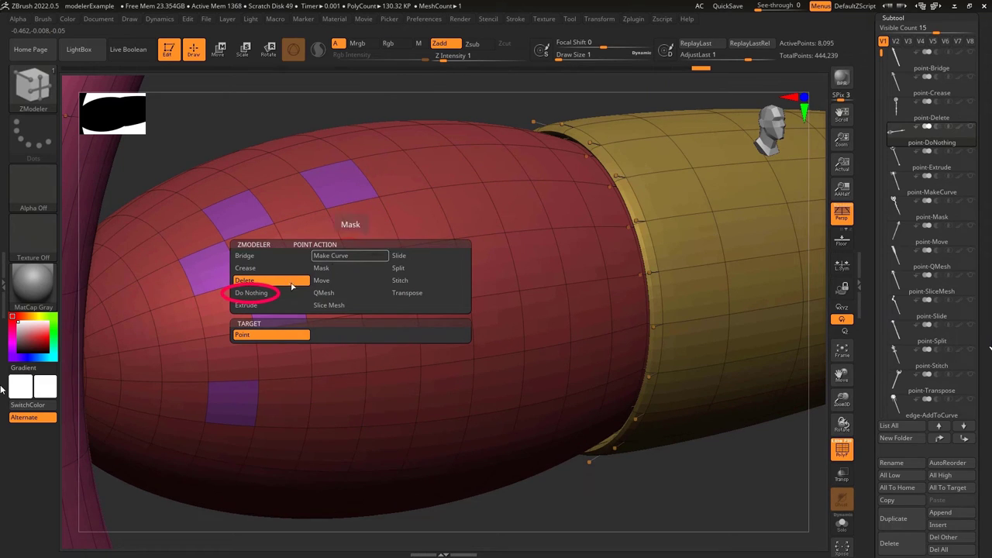
left_click(256, 292)
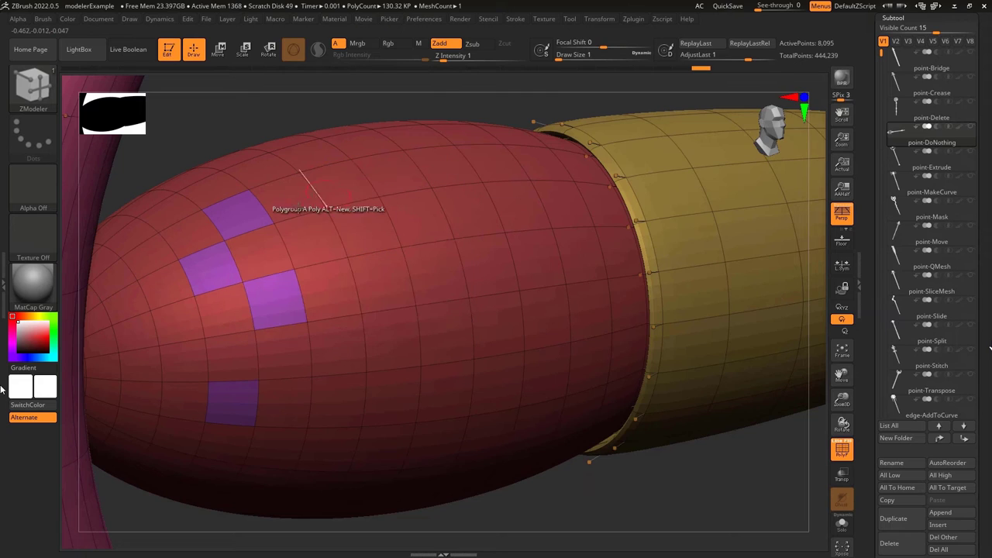
left_click(265, 296)
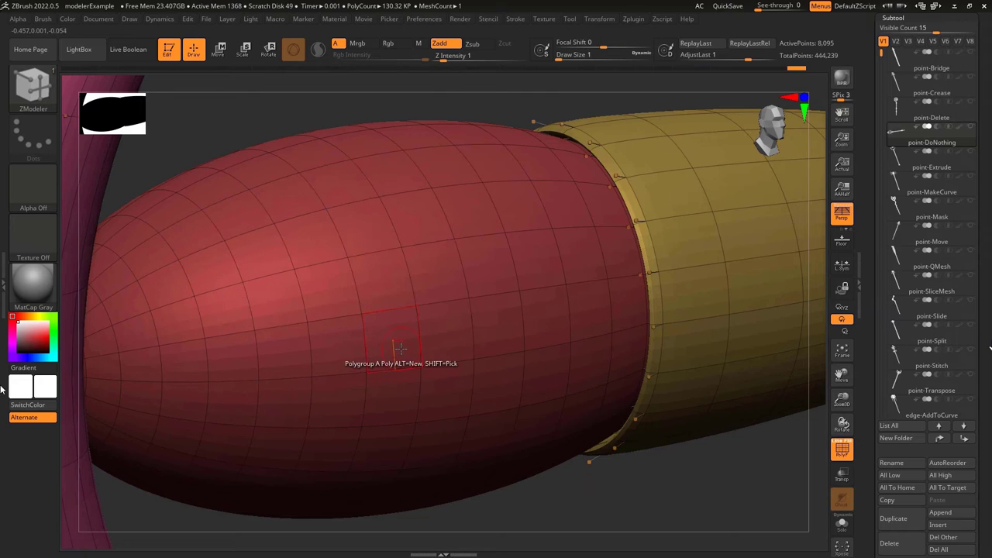
Step: Set the point action to Extrude with the Point target and try extruding points on the cube's yellow face, undoing the last extrusion
key("space")
key("space")
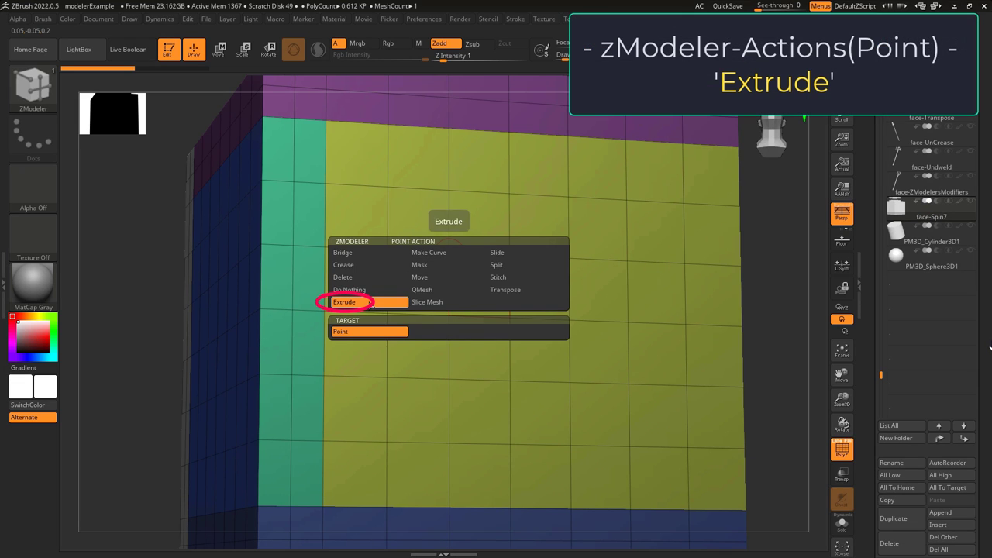
left_click_drag(569, 262, 703, 250)
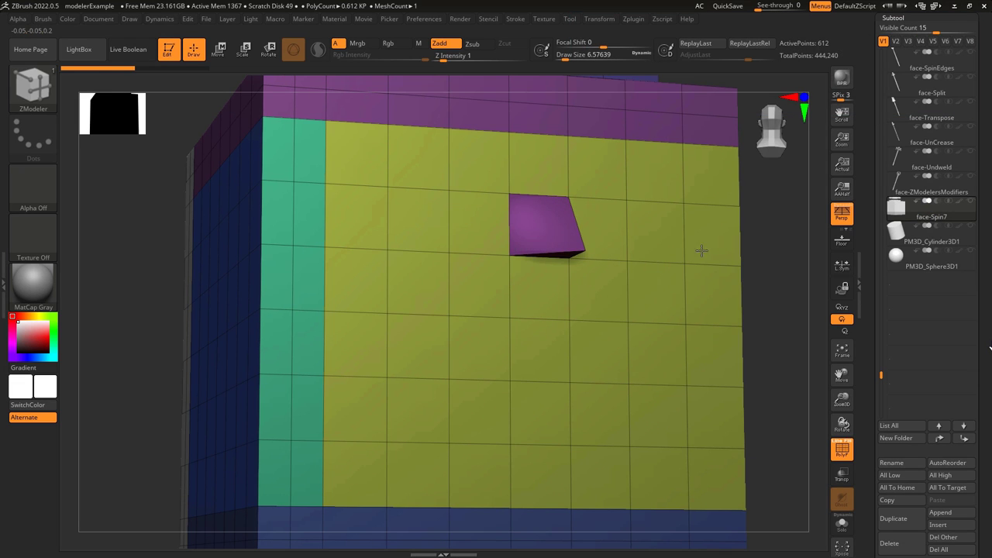
left_click_drag(629, 263, 744, 255)
left_click_drag(486, 355, 465, 310)
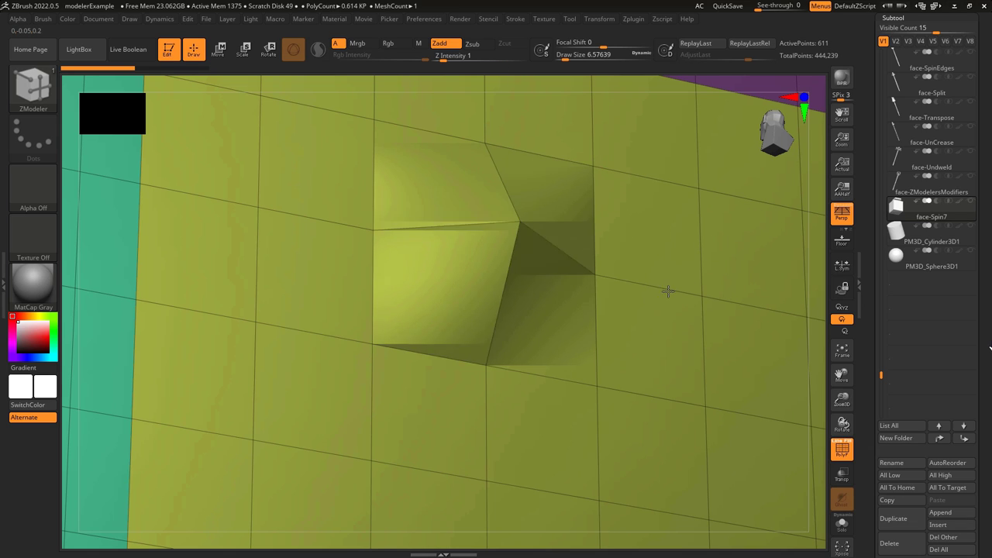
left_click_drag(666, 290, 688, 193, "ctrl")
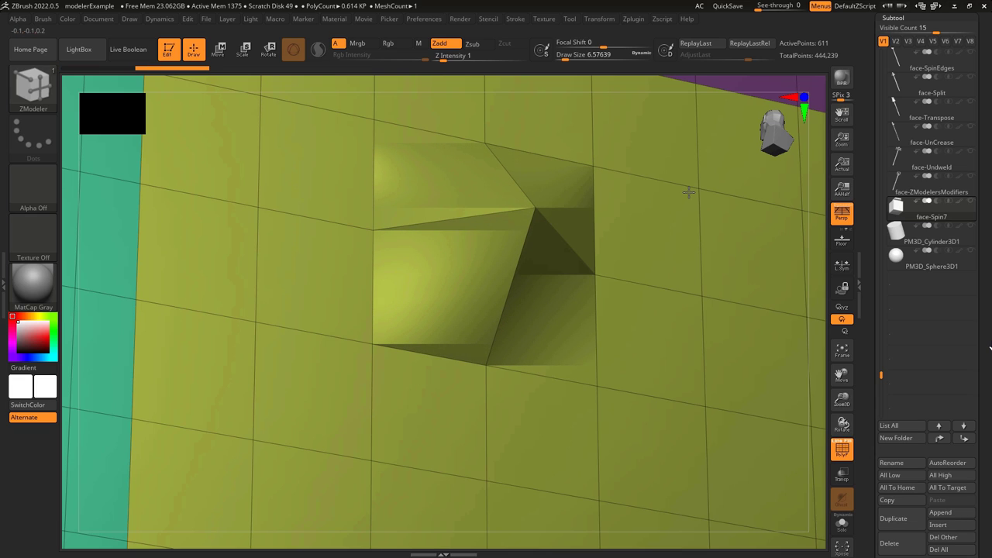
key("ctrl+z")
left_click_drag(531, 271, 720, 298, "alt")
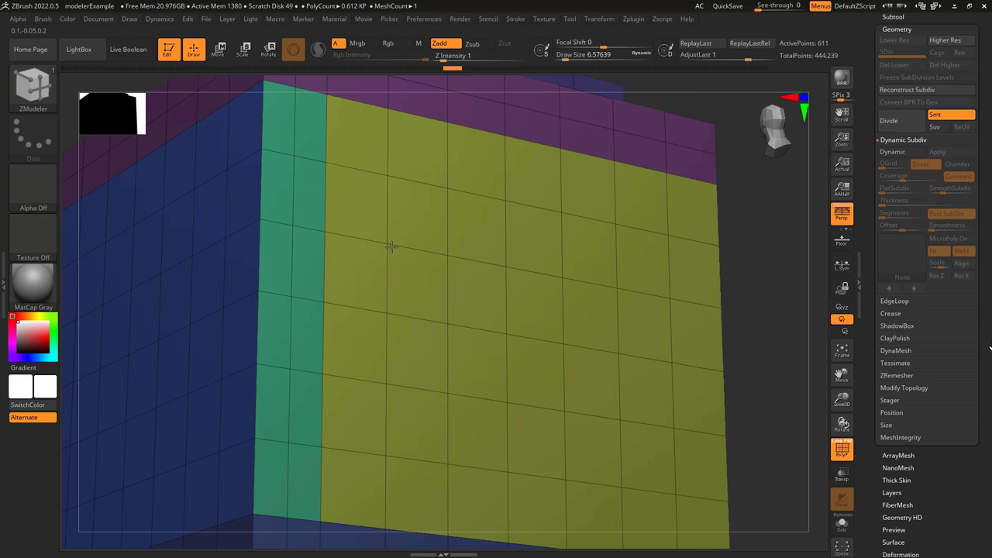
Step: Set the point action to Make Curve, run a stepped curve through seven points of the yellow face and end it
key("space")
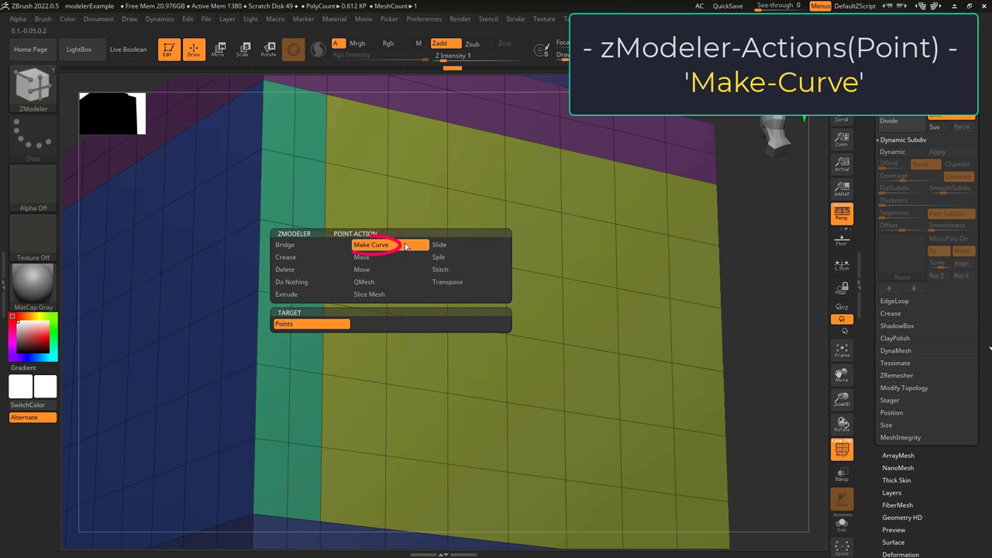
left_click(401, 247)
left_click(616, 224)
left_click(617, 288)
left_click(563, 278)
left_click(563, 344)
left_click(619, 353)
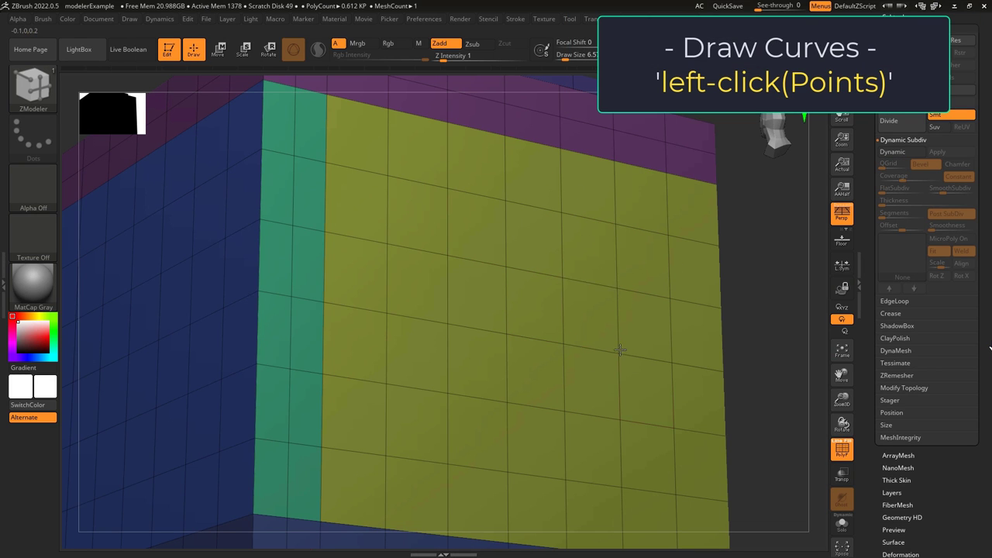
left_click(673, 363)
left_click(675, 427)
key("space")
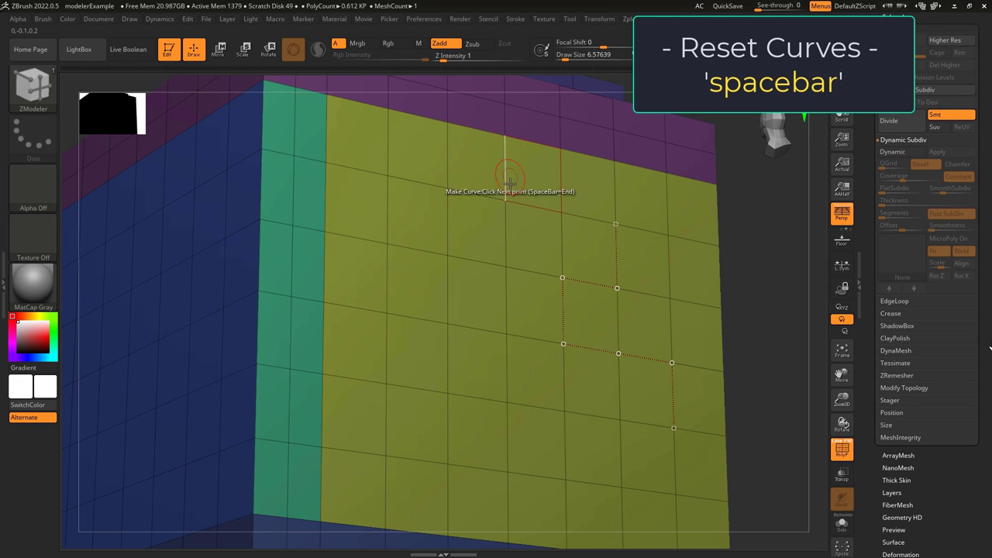
Step: Make a second stepped curve down the yellow face and another along the cube's vertical edge between blue and teal
left_click(506, 201)
left_click(506, 266)
left_click(448, 323)
left_click(448, 393)
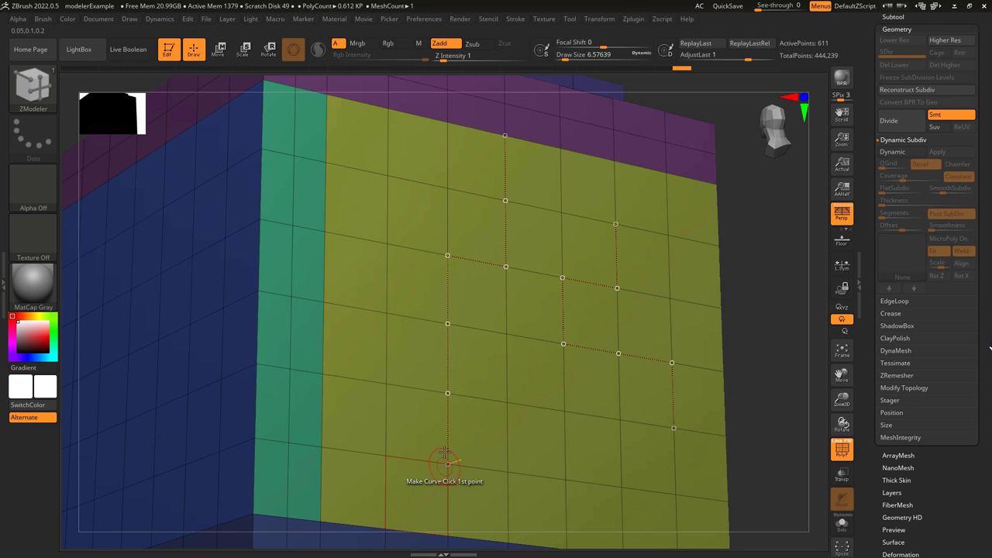
left_click(262, 148)
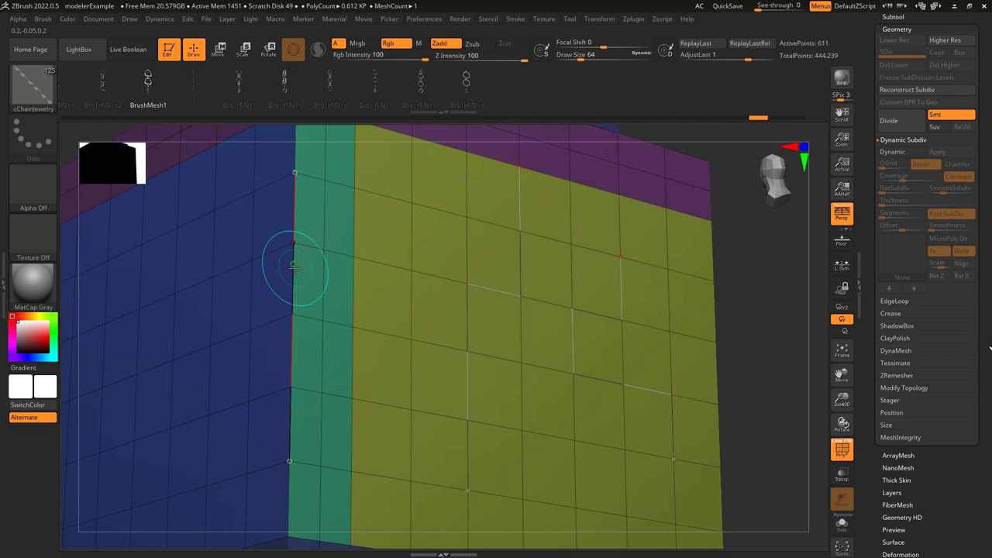
Step: Try the chain jewelry, CurveTube and CF15 tails curve brushes on the three curves, undoing the applied meshes
left_click(294, 266)
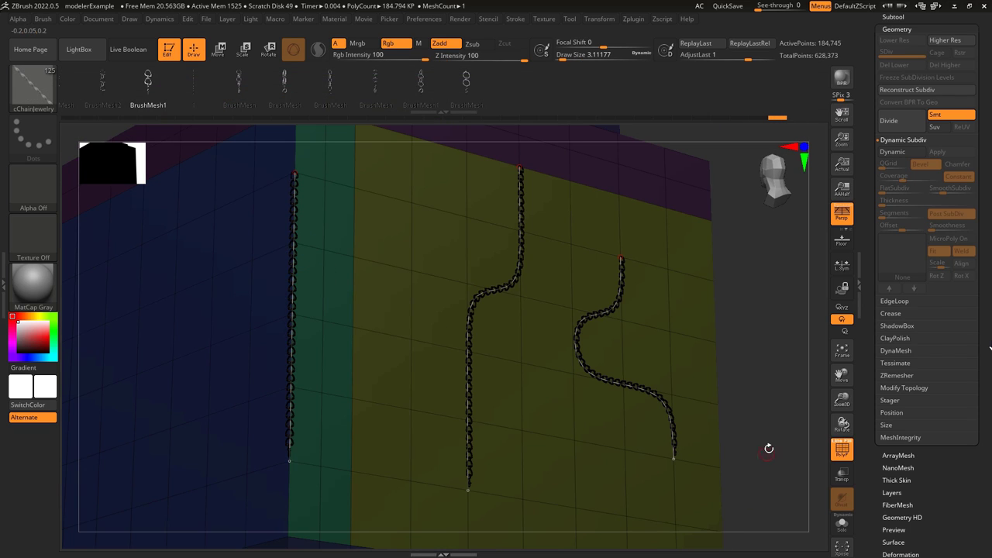
key("ctrl+z")
key("]")
left_click(296, 285)
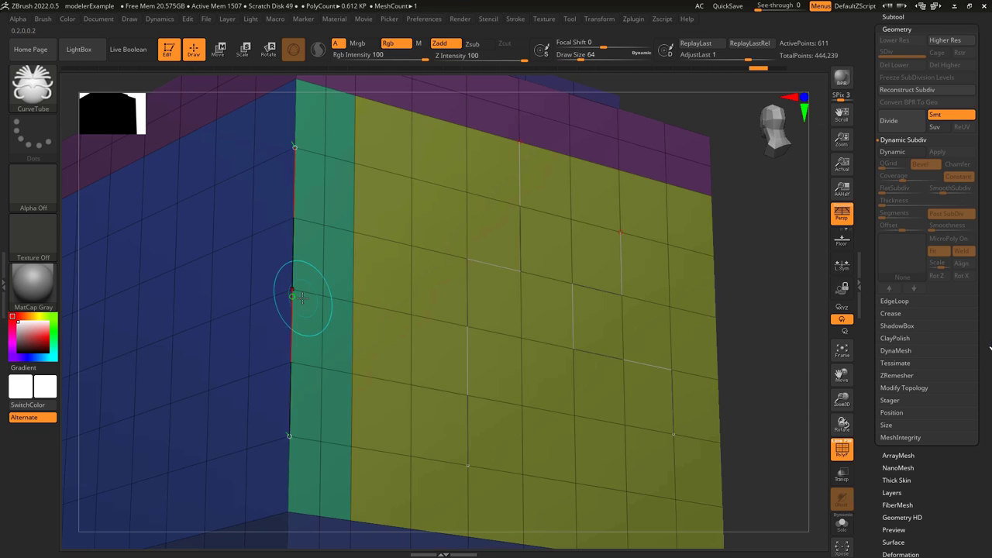
left_click(287, 287)
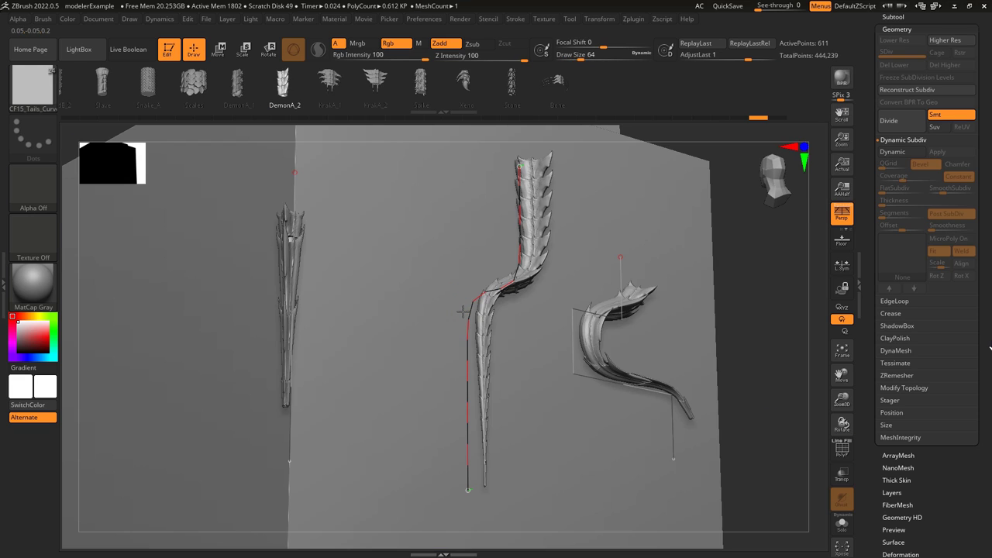
key("ctrl+z")
left_click(461, 315)
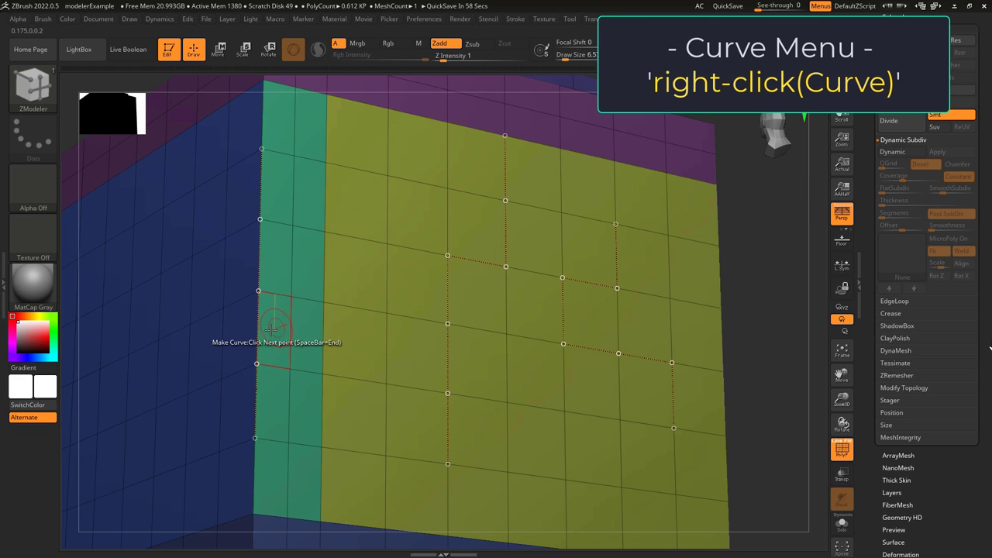
Step: Open the curve actions on the cube's edge curve and set the action to Do Nothing with the Curve target
right_click(258, 326)
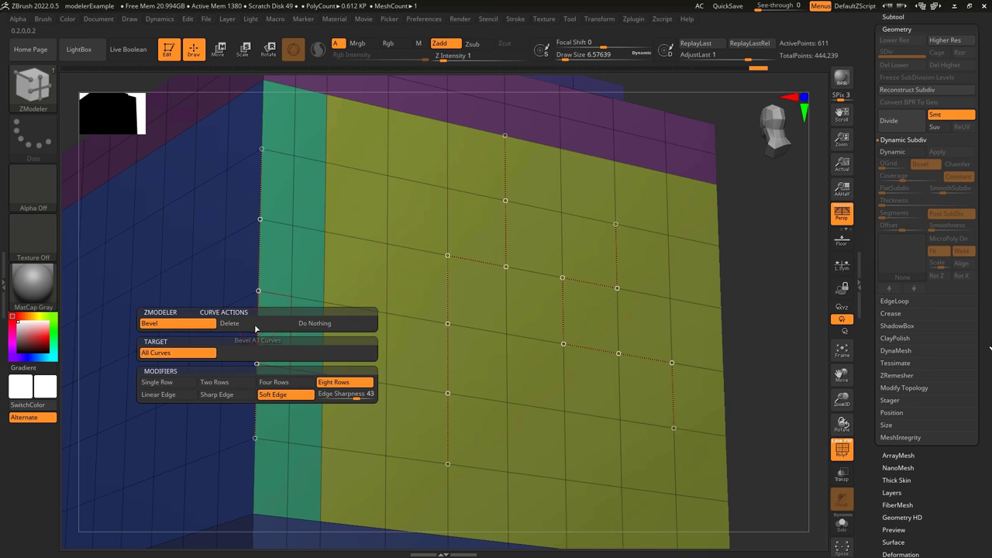
left_click(253, 324)
left_click(335, 325)
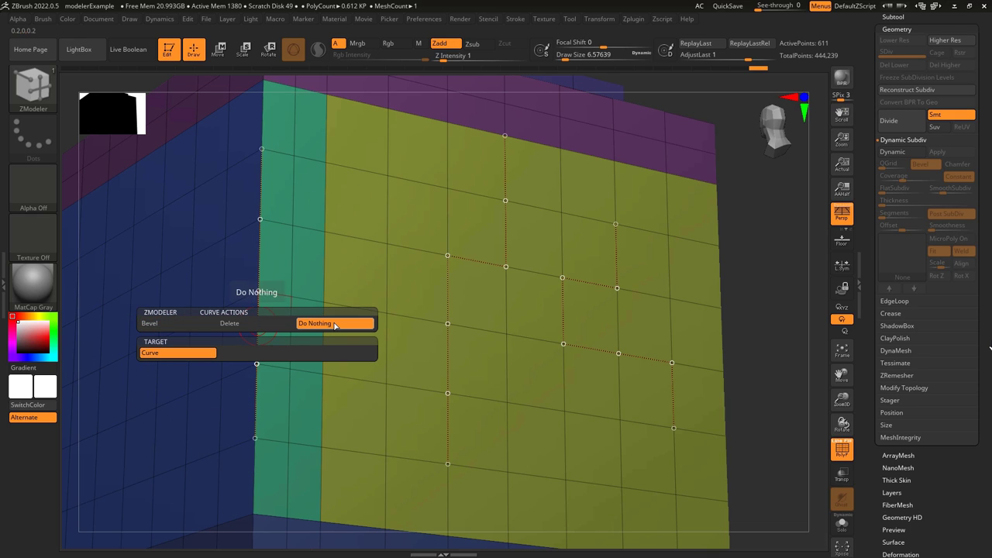
Step: Try the Delete curve action with the Curve target on the stepped curve of the yellow face and undo the deletion
left_click(254, 327)
left_click(449, 284)
key("ctrl+z")
Step: Set the curve action to Bevel with the All Curves target
right_click(256, 401)
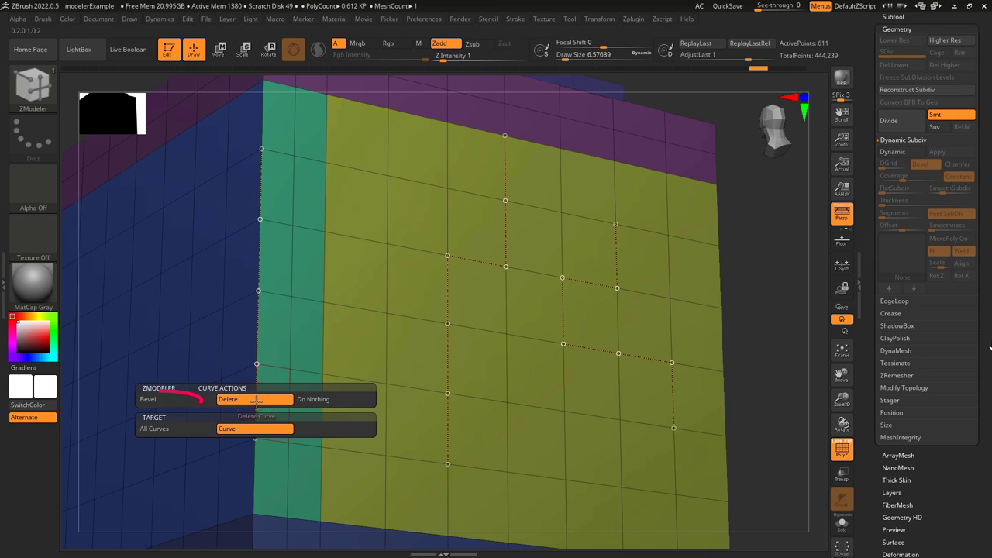
left_click(188, 400)
left_click(186, 458)
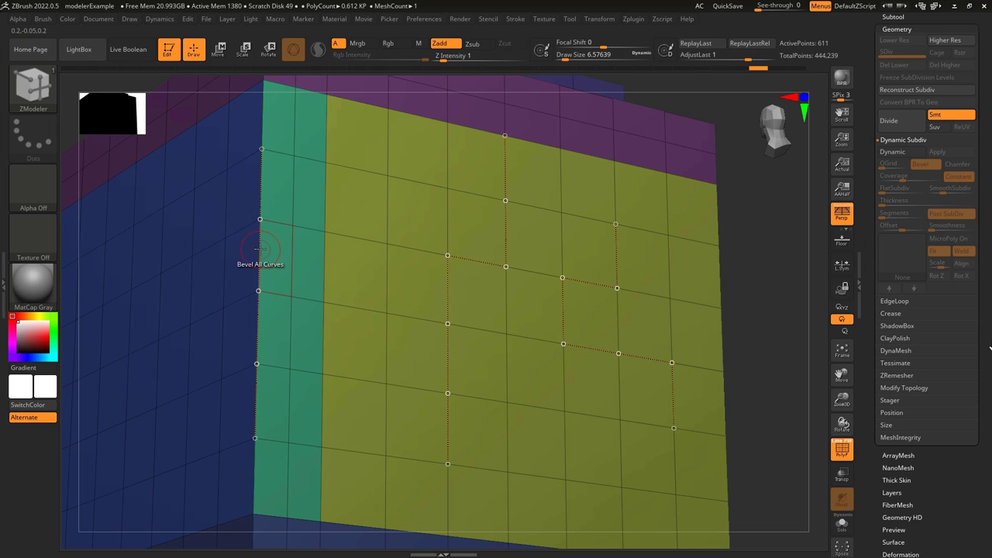
Step: Try beveling all curves with the Two Rows, Four Rows and Eight Rows modifiers, undoing each bevel
left_click_drag(260, 248, 284, 259)
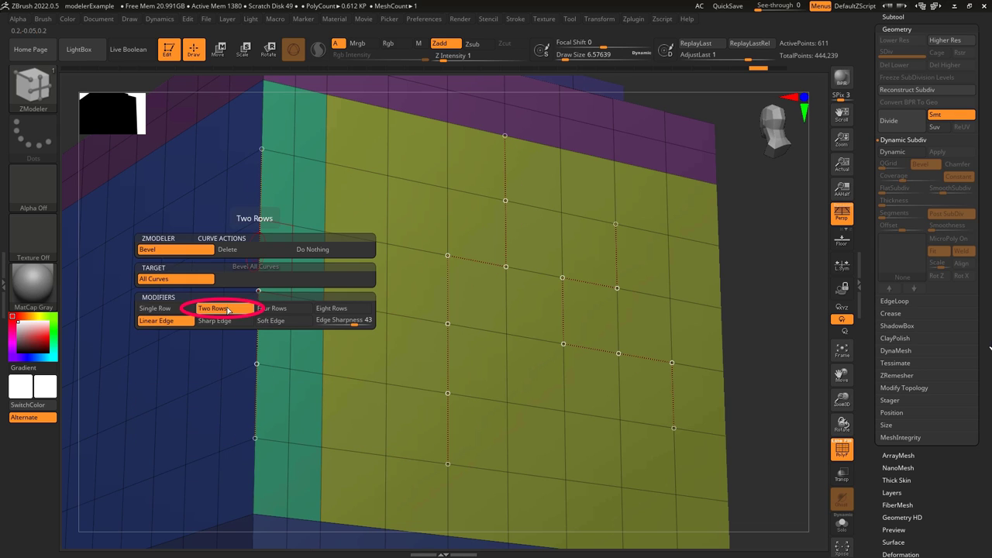
left_click_drag(259, 246, 301, 251)
left_click(288, 318)
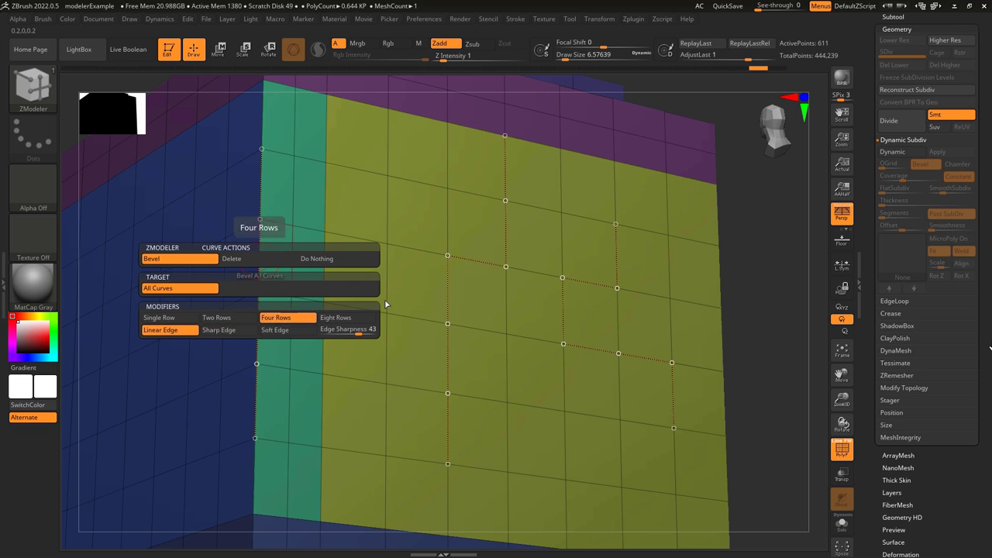
left_click_drag(260, 247, 281, 254)
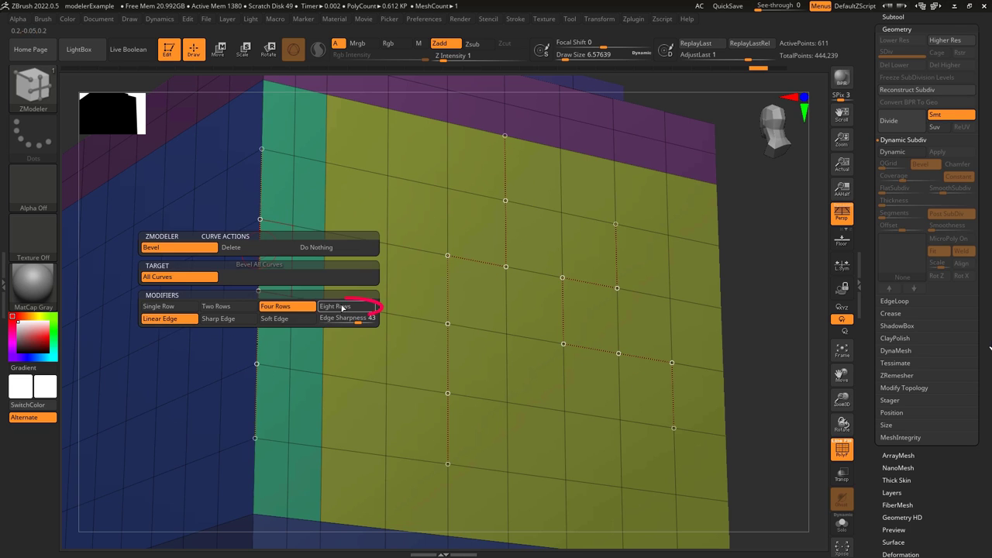
left_click(343, 308)
left_click_drag(260, 247, 281, 252)
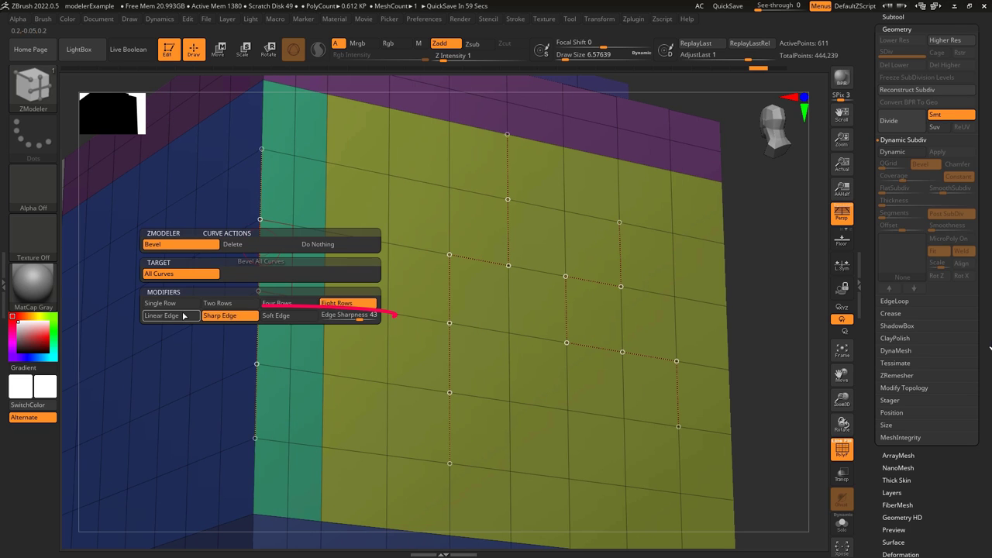
Step: Try the eight-row bevel on all curves with Linear Edge and with Sharp Edge, undoing each bevel
left_click(183, 315)
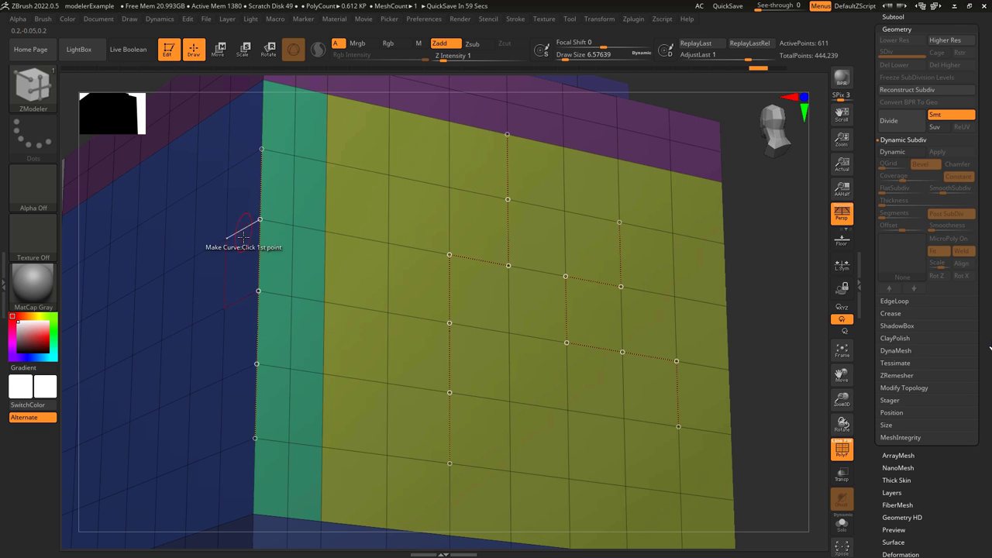
left_click_drag(265, 250, 330, 252)
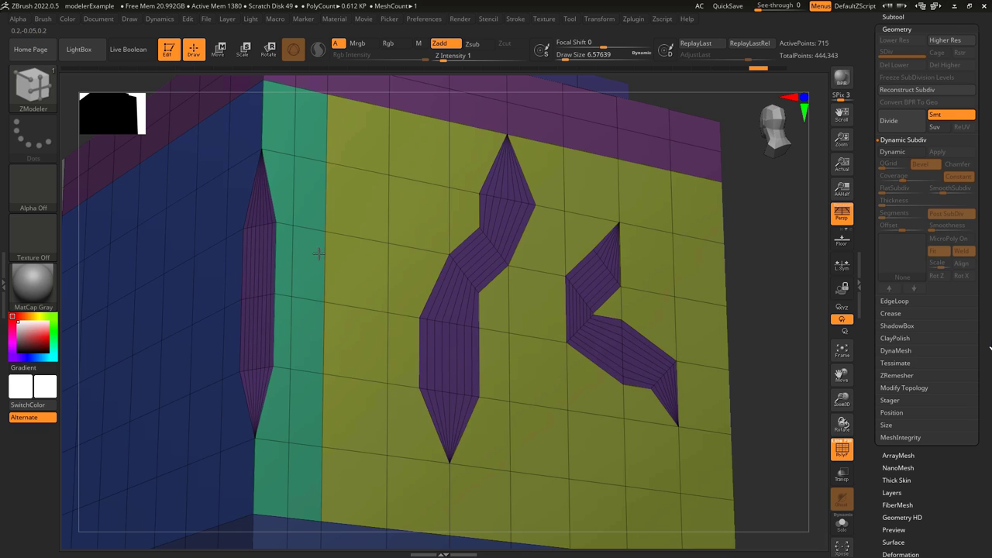
key("ctrl+z")
right_click(264, 256)
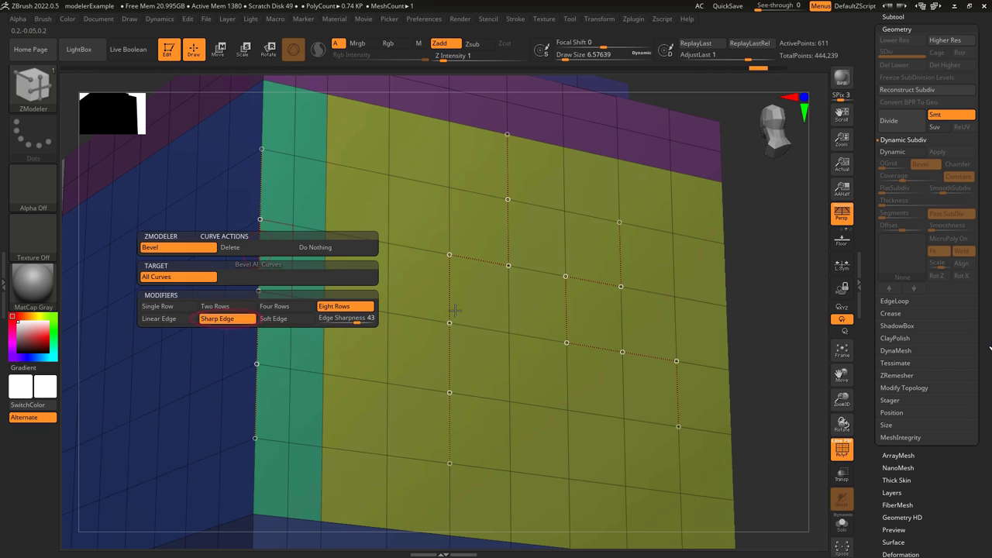
left_click_drag(264, 253, 335, 252)
key("ctrl+z")
Step: Switch the bevel to Soft Edge, undo the applied bevel, then adjust Edge Sharpness and try beveling the curves again
right_click(264, 252)
left_click(293, 321)
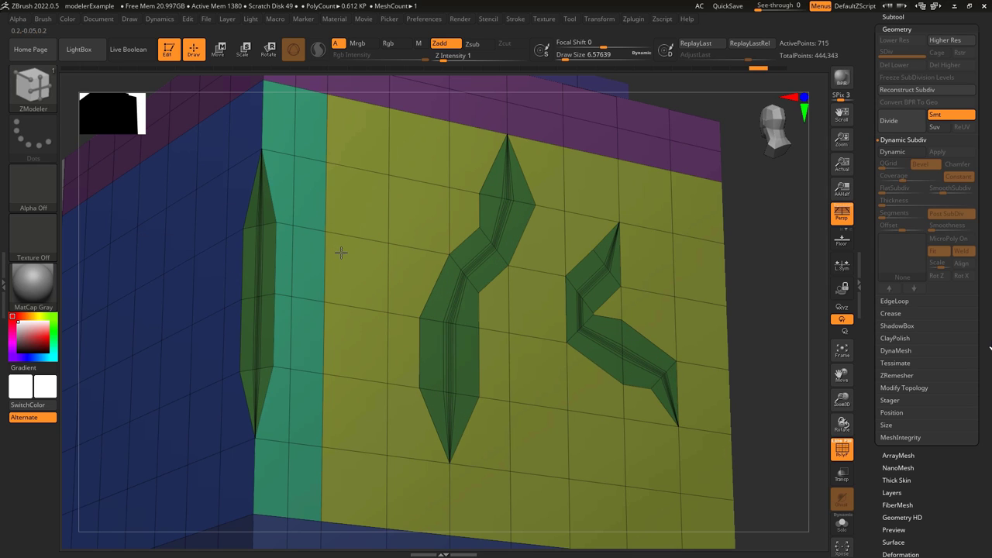
key("ctrl+z")
right_click(341, 253)
left_click(361, 318)
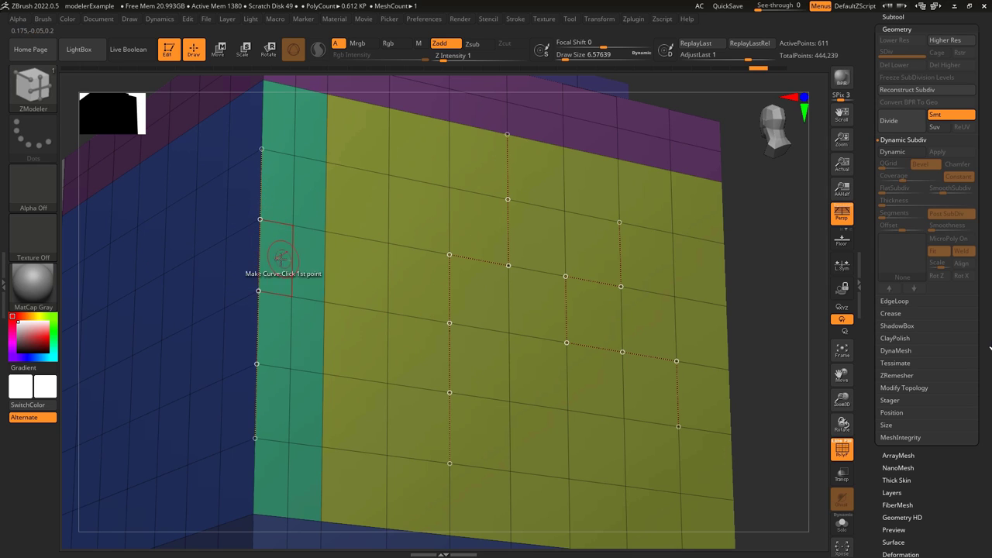
left_click_drag(286, 275, 310, 274)
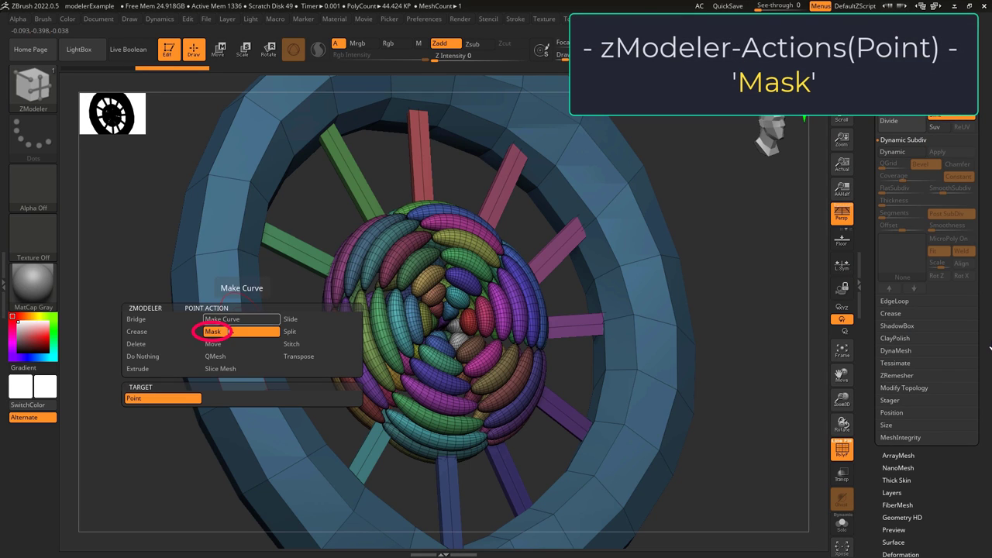
Step: Set the point action to Mask, turn off the polyframe and mask successive points along one side of the wheel's rim
left_click(275, 332)
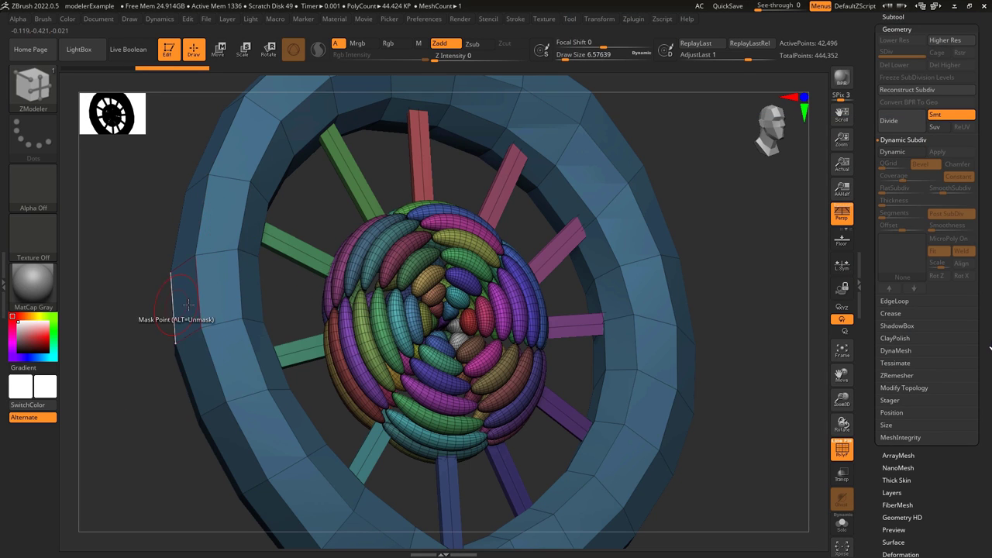
key("shift+f")
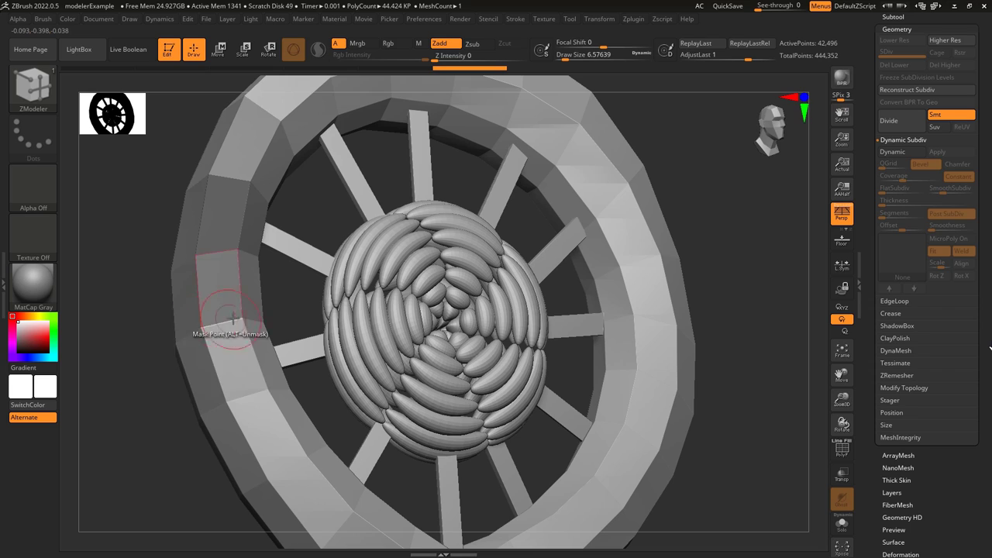
left_click(626, 268)
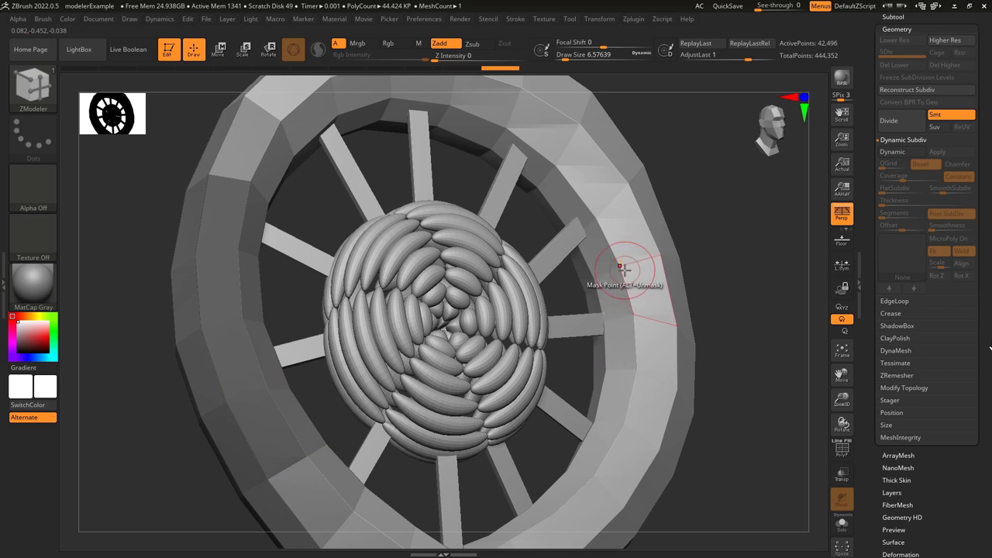
left_click(663, 257)
left_click(668, 326)
left_click(637, 316)
left_click(640, 368)
left_click(675, 390)
left_click(659, 449)
left_click(625, 425)
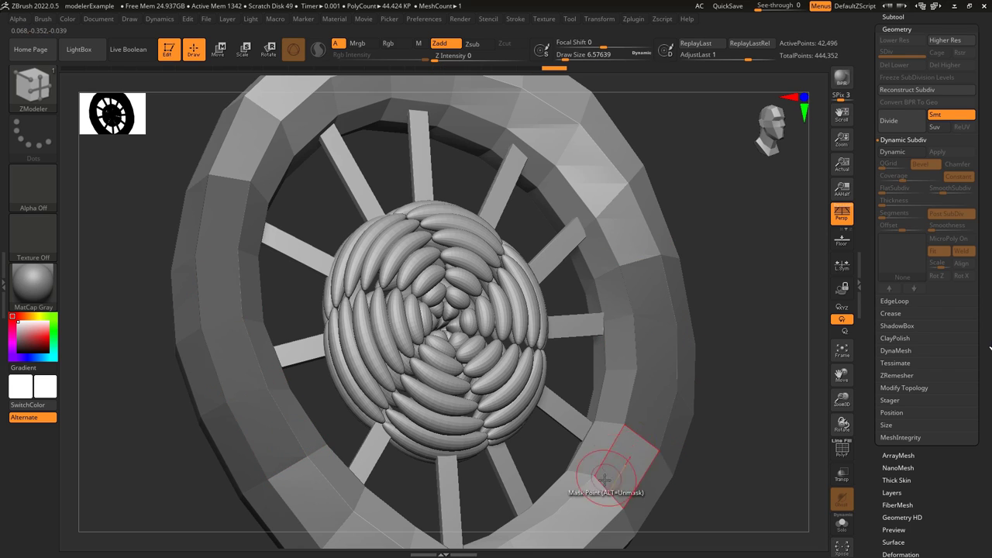
left_click(596, 473)
left_click(621, 503)
Step: Unmask the first masked points on the wheel's rim, starting from the upper end of the masked stretch
left_click(630, 269, "alt")
left_click(673, 259, "alt")
left_click(673, 326, "alt")
left_click(637, 319, "alt")
mouse_move(636, 332)
left_mouse_down("alt")
mouse_move(643, 387)
mouse_move(558, 527)
mouse_move(283, 465)
mouse_move(226, 320)
mouse_move(229, 256)
left_mouse_up("alt")
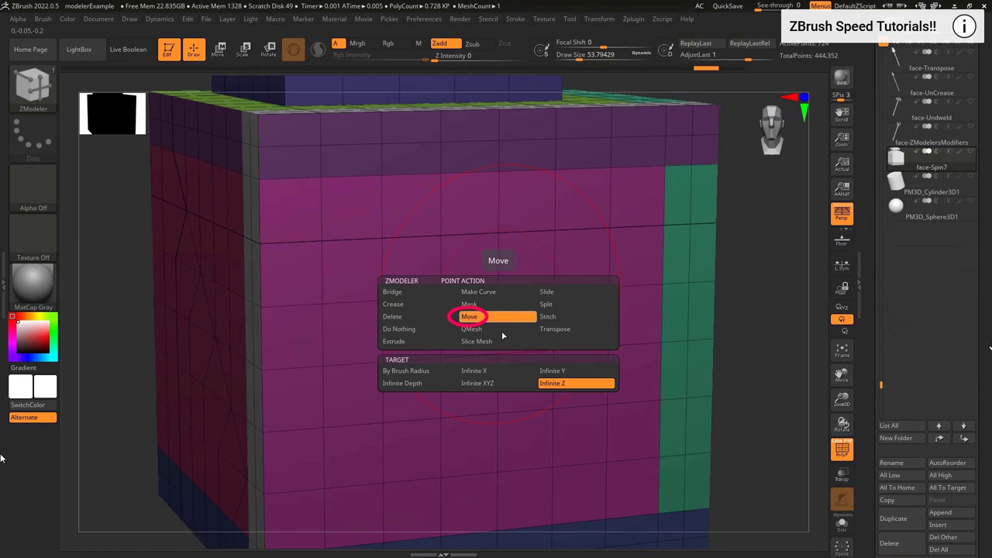
Step: Set the point action to Move with the By Brush Radius target on the cube's pink face
left_click(503, 321)
left_click_drag(505, 303, 577, 316)
key("space")
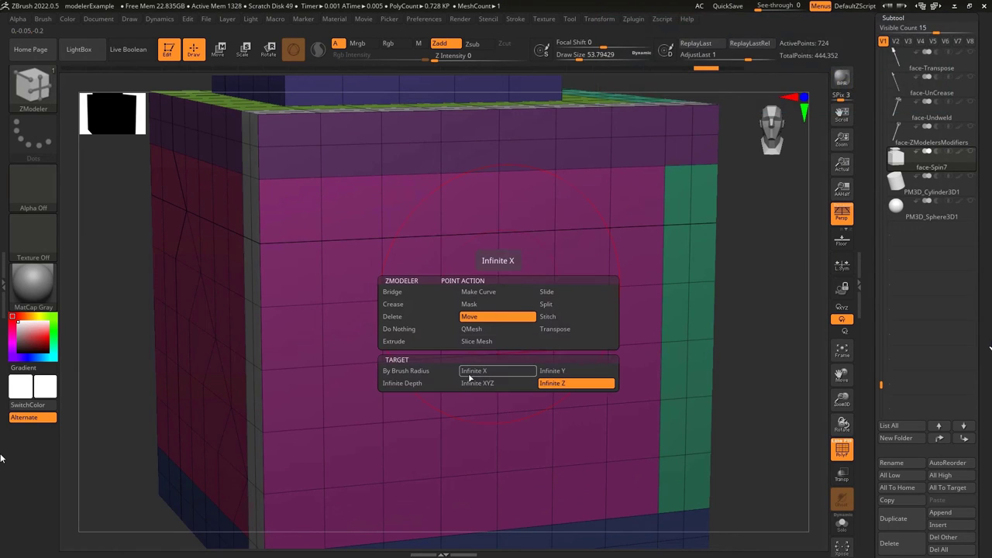
left_click(421, 371)
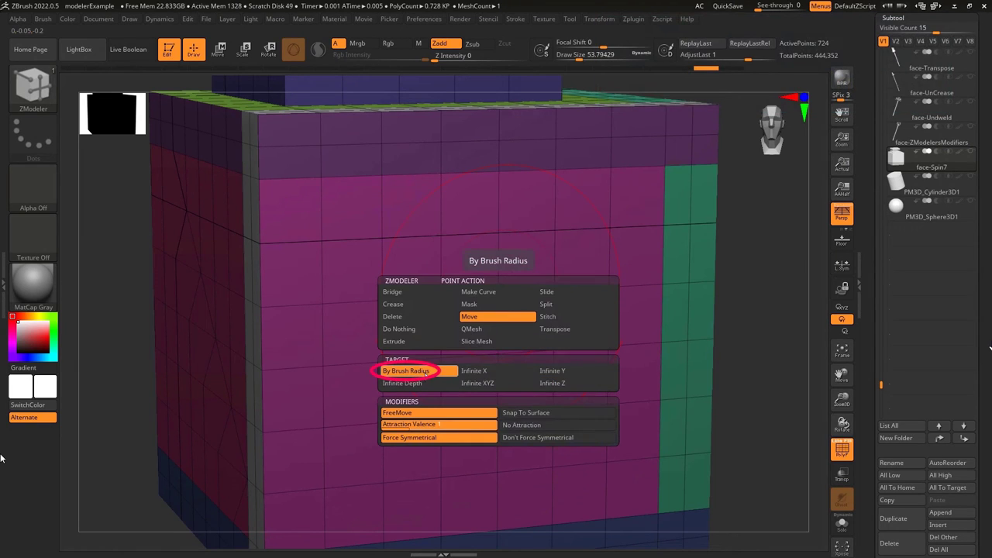
Step: Try moving points by brush radius on the pink face and the cube's vertical edge, including an axis-aligned move, and undo the moves
left_click_drag(386, 238, 385, 271)
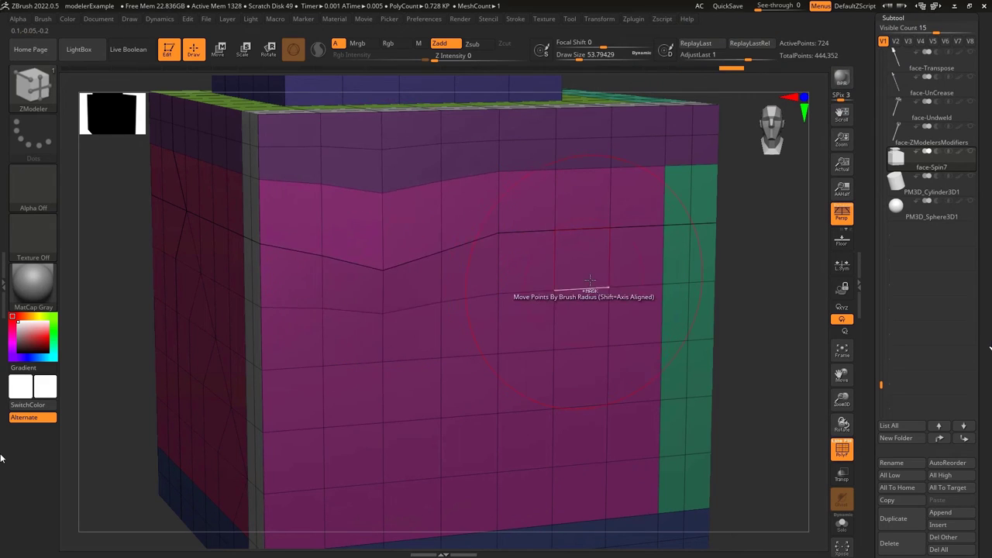
key("ctrl+z")
left_click_drag(606, 228, 474, 362)
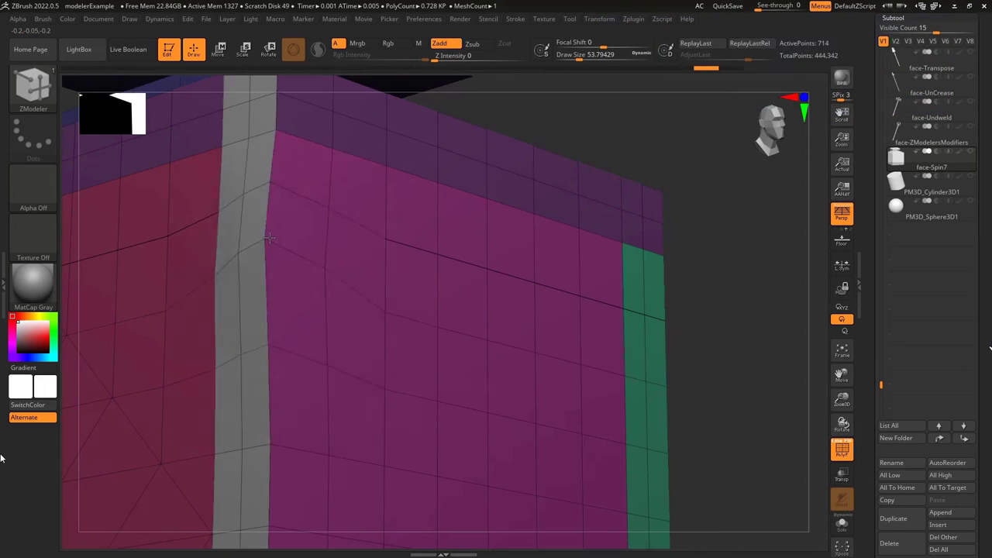
left_click_drag(271, 225, 330, 303, "shift")
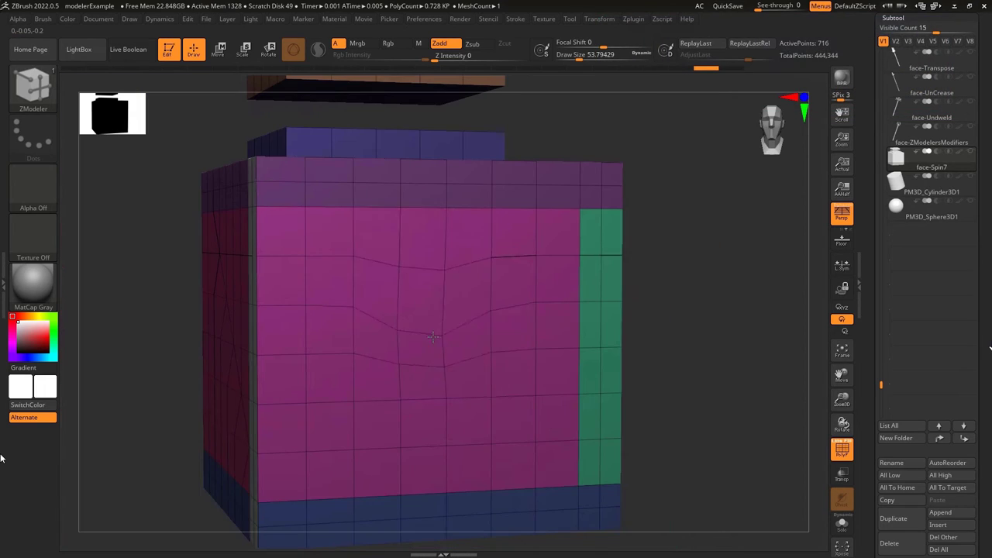
left_click_drag(421, 266, 701, 261, "alt")
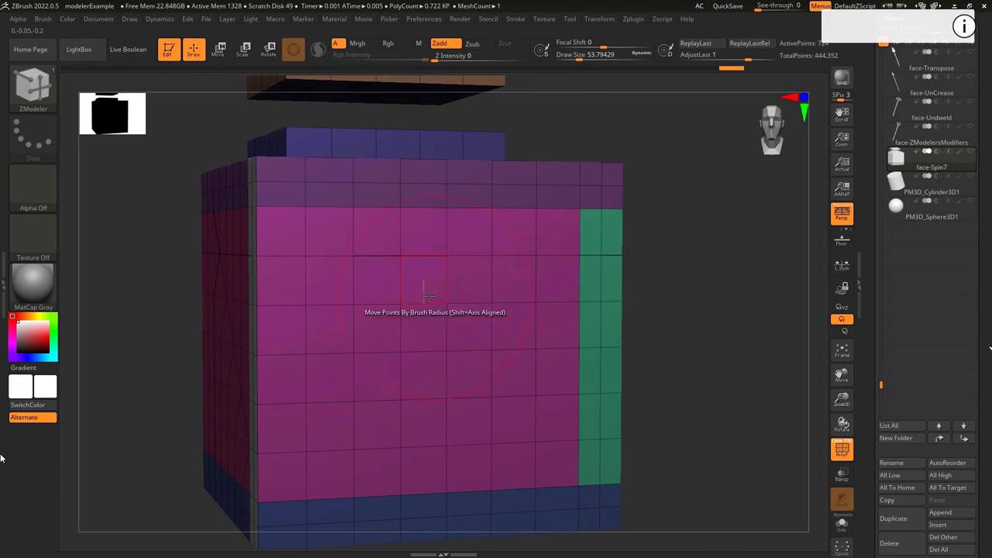
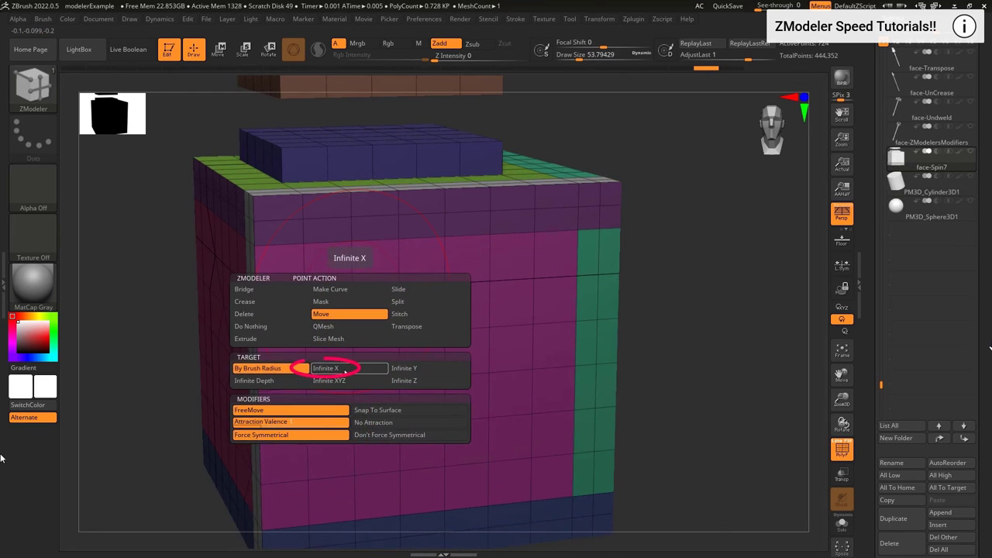
Step: Change the Move target to Infinite X, try moving points of the pink face and undo the move
left_click(333, 365)
left_click_drag(425, 332, 493, 299)
key("ctrl+z")
Step: Change the Move target to Infinite Y, try pulling the cube's side edge points inward and undo the move
key("space")
left_click(496, 407)
key("ctrl+z")
left_click_drag(578, 278, 532, 277)
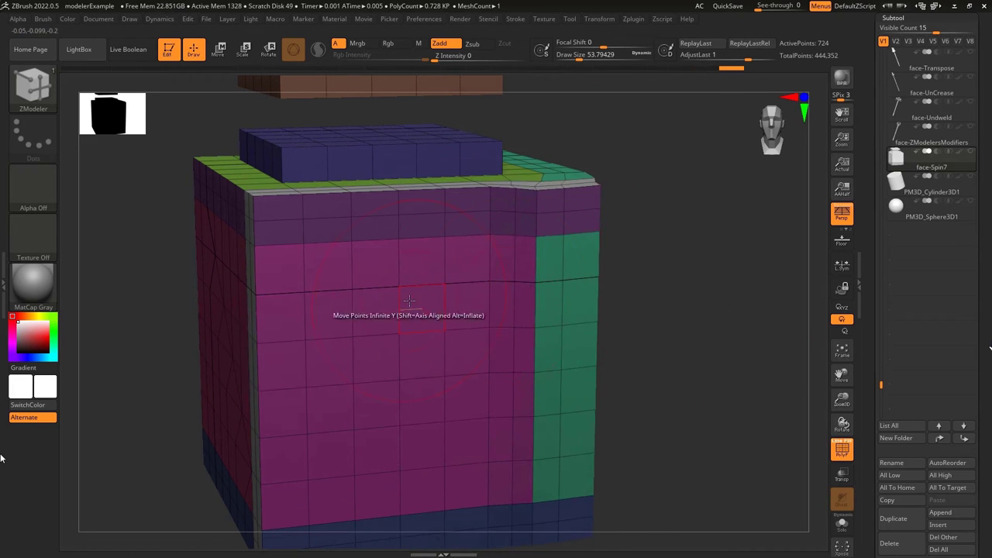
key("ctrl+z")
Step: Change the Move target to Infinite Depth and try pulling the upper points of the blue block upward in two places
key("space")
left_click(369, 365)
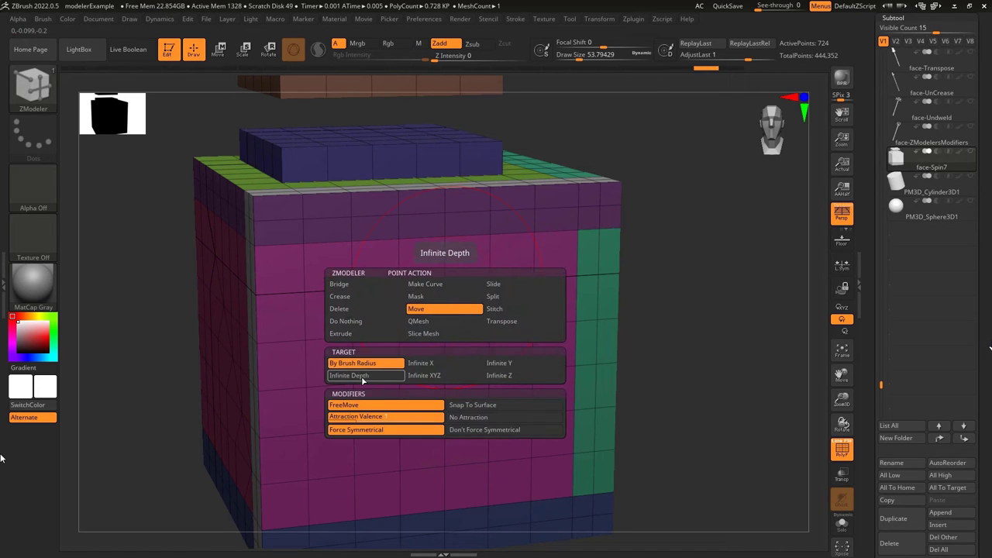
left_click(362, 377)
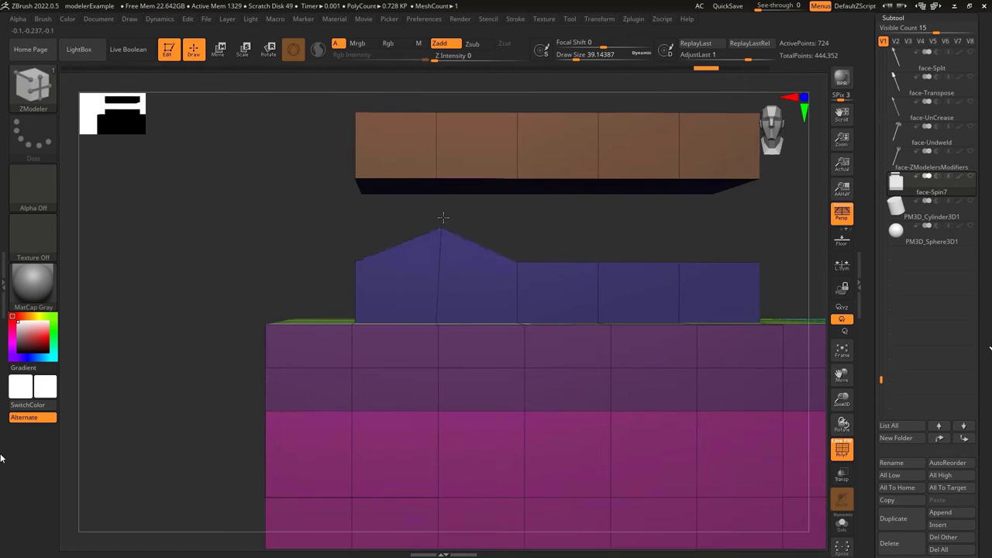
right_click_drag(443, 225, 406, 214)
left_click_drag(600, 266, 671, 231)
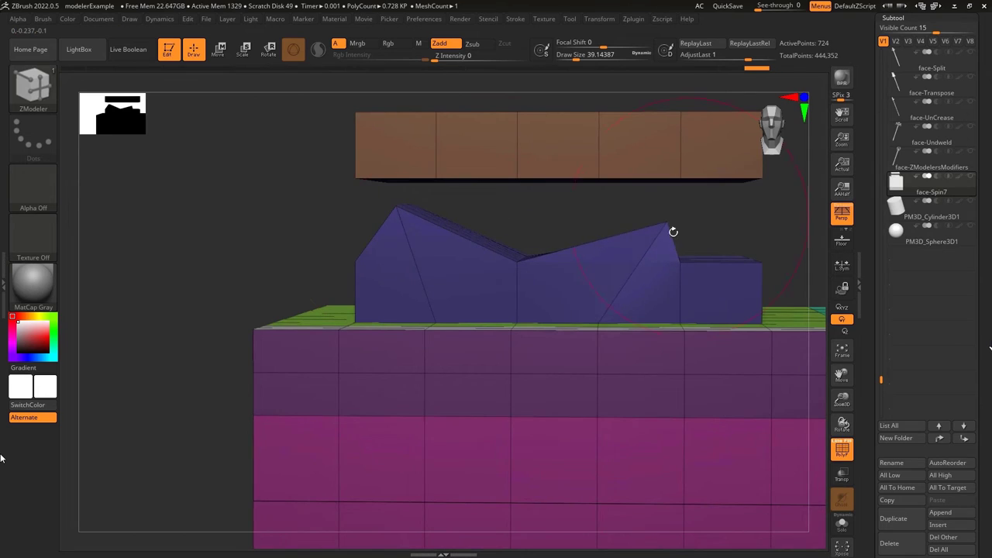
right_click_drag(650, 245, 639, 276)
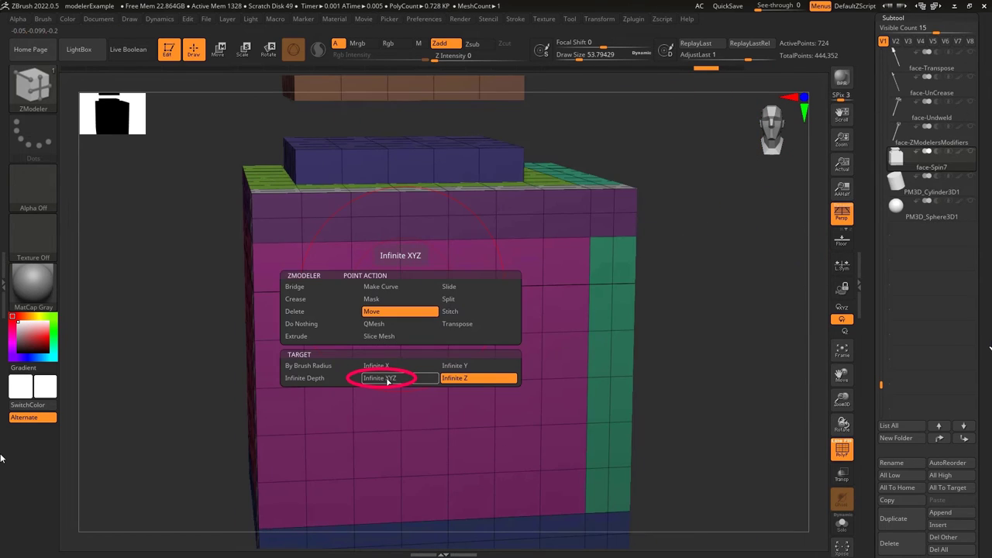
Step: Try the Infinite XYZ Move target on the cube's points, enlarging the draw size to 104.47682, and undo the moves
key("s")
mouse_move(583, 233)
left_mouse_down()
mouse_move(603, 240)
mouse_move(592, 233)
left_mouse_up()
mouse_move(591, 236)
left_mouse_down()
mouse_move(611, 288)
mouse_move(617, 244)
mouse_move(504, 242)
left_mouse_up()
key("ctrl+z")
left_click_drag(352, 192, 292, 216)
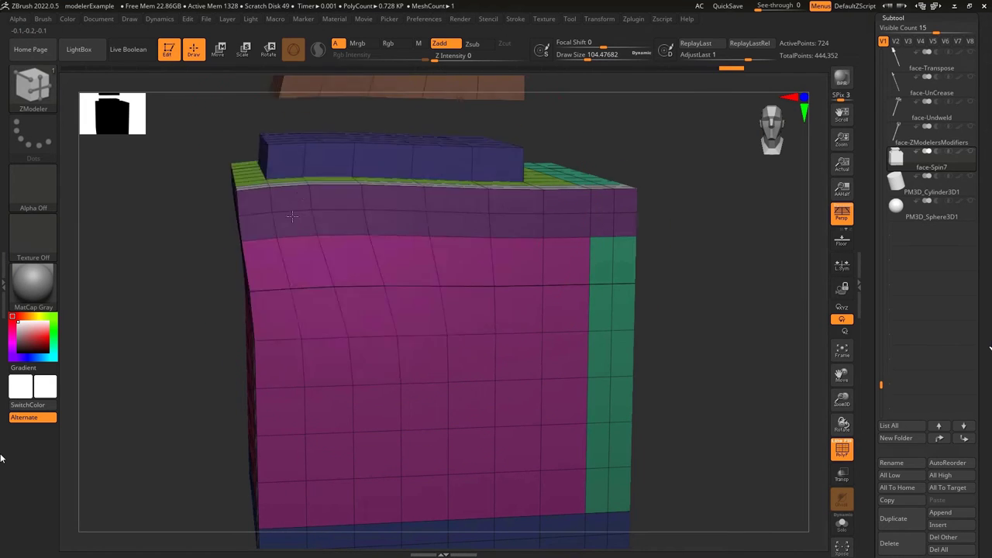
key("ctrl+z")
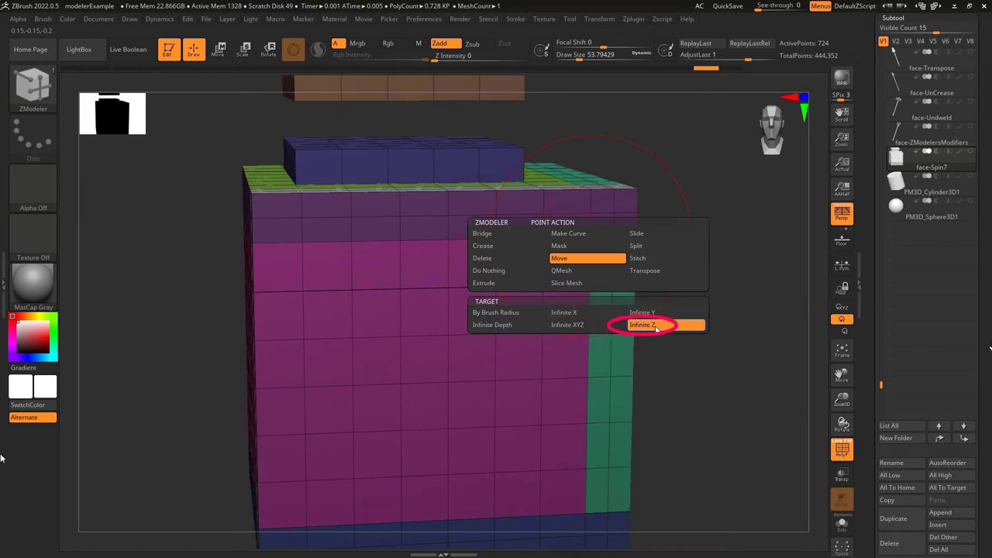
Step: Change the Move target to Infinite Z, try moving the cube's upper corner points inward and undo the move
left_click(656, 326)
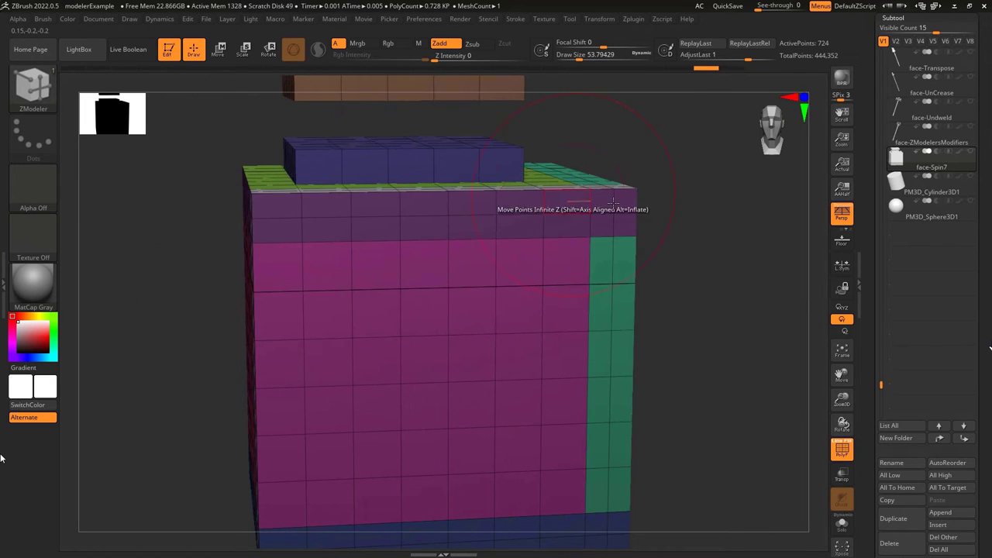
left_click_drag(621, 197, 578, 206)
key("ctrl+z")
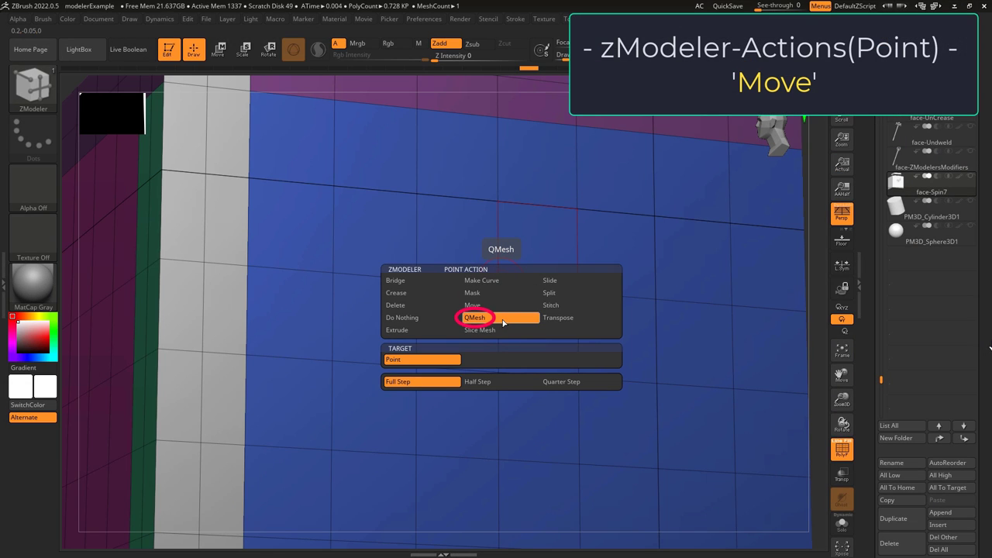
Step: Set the point action to QMesh with the Point target and Full Step, and extrude a grid point of the blue face
left_click(504, 320)
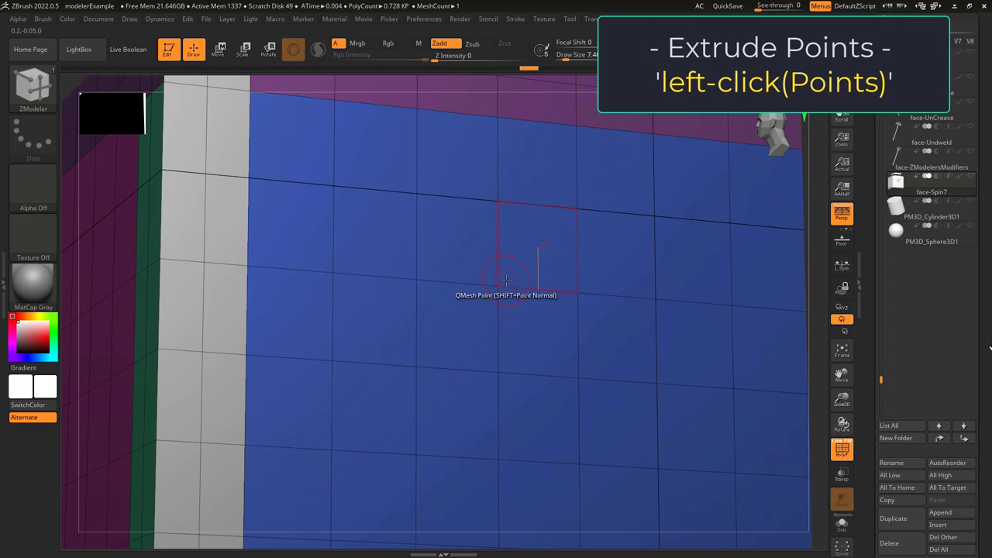
left_click_drag(504, 283, 647, 250)
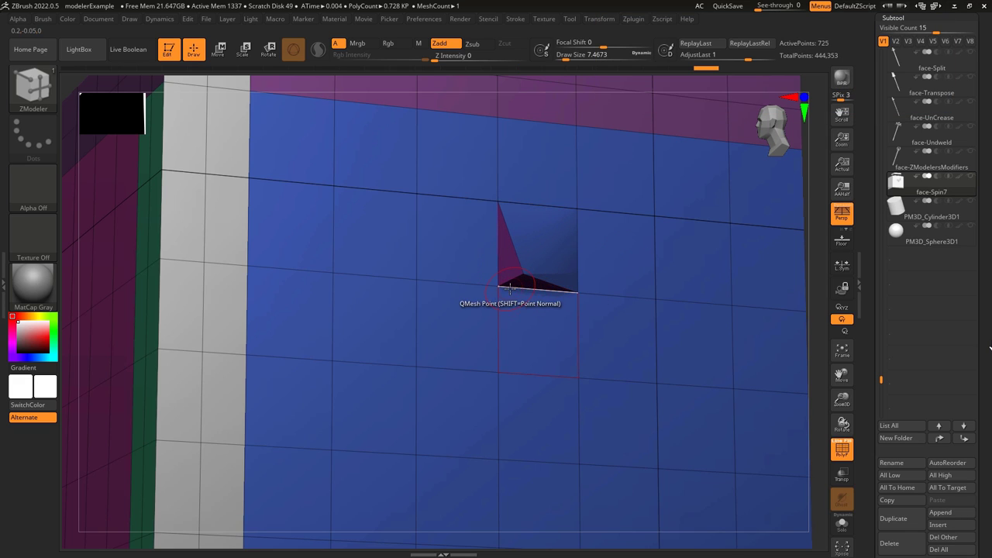
Step: Extrude more grid points of the blue face with QMesh, including one further up, and undo the extrusions
left_click_drag(510, 289, 571, 279)
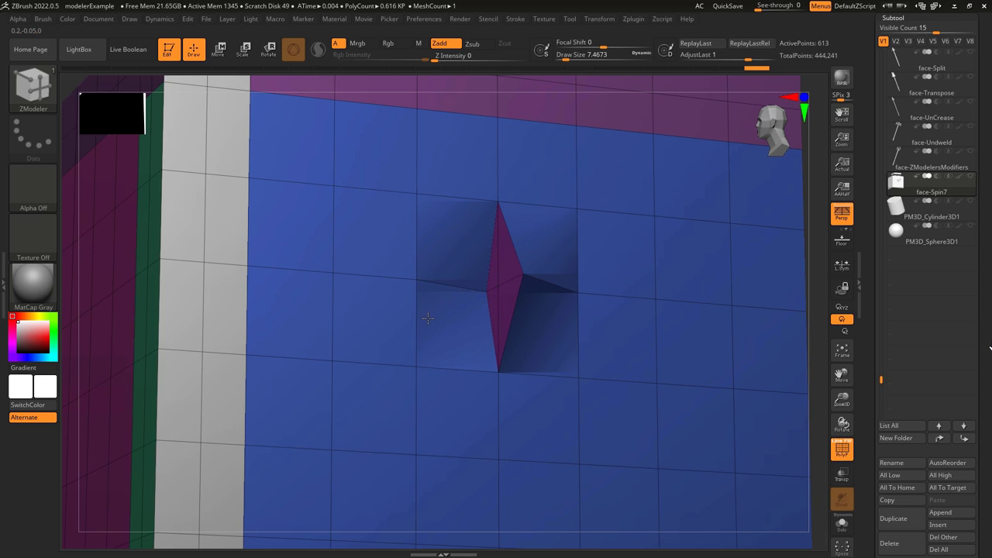
left_click_drag(580, 208, 576, 198)
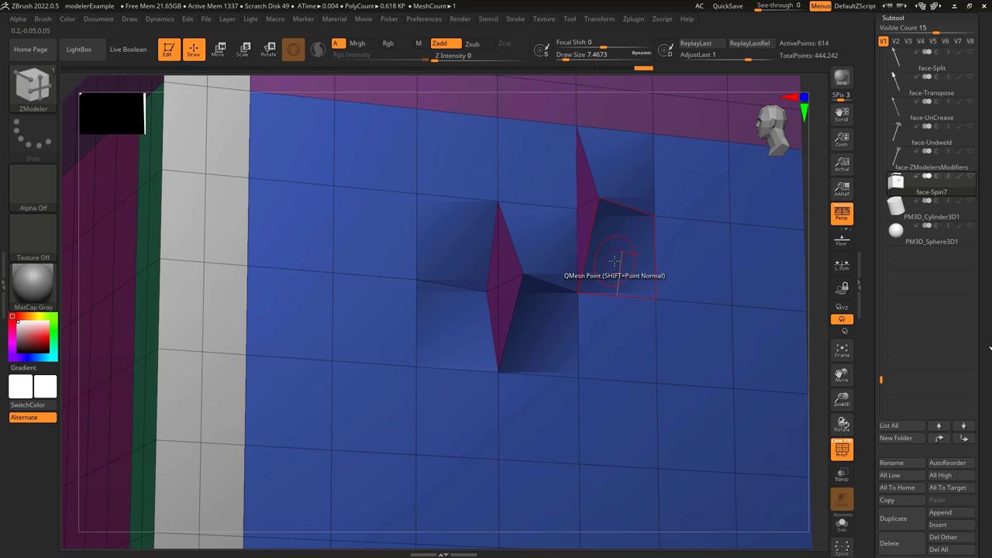
key("ctrl+z")
key("ctrl+z")
key("ctrl+z")
key("ctrl+z")
key("ctrl+z")
key("ctrl+z")
Step: Extrude a grid point of the blue face with QMesh at Full Step in close-up and return to the step modifiers
key("space")
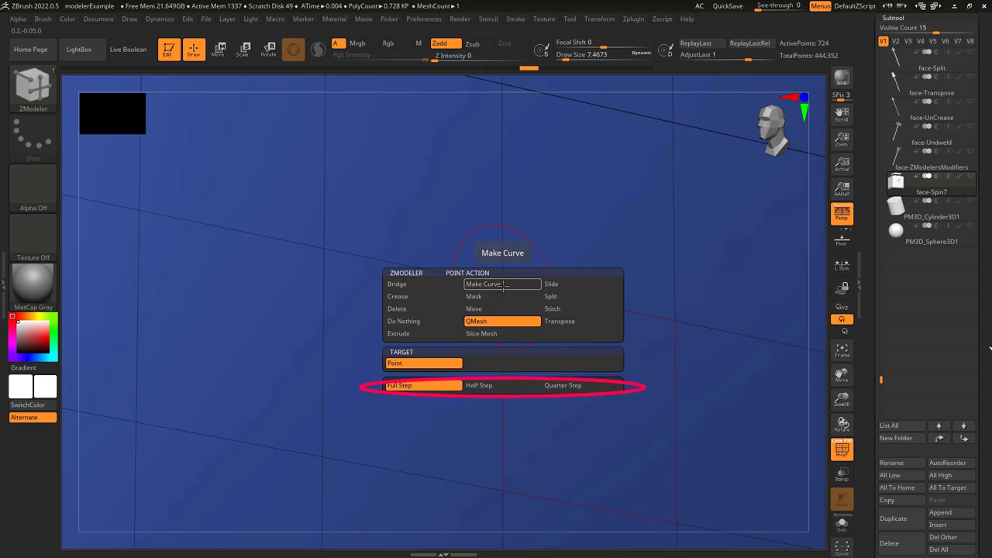
left_click_drag(505, 281, 636, 287)
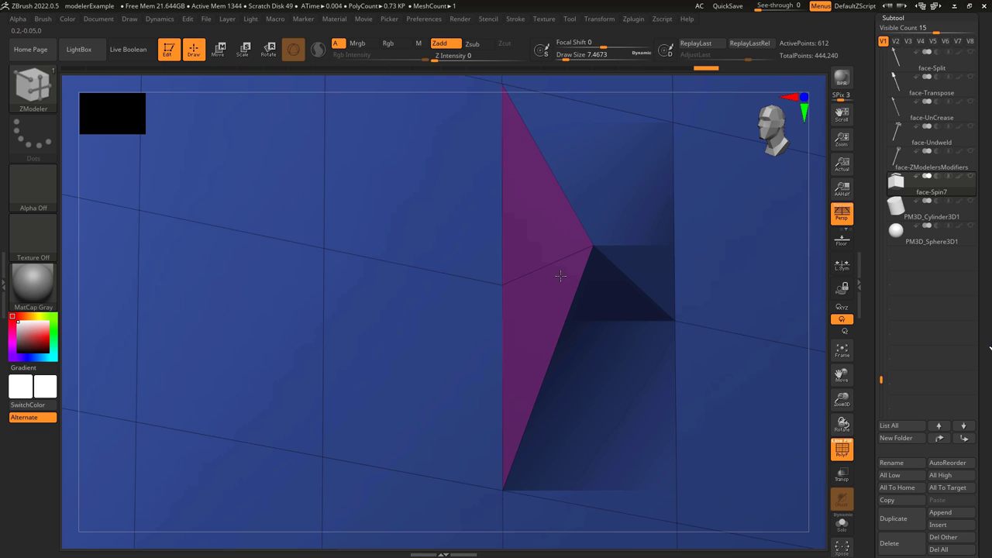
key("space")
left_click(559, 373)
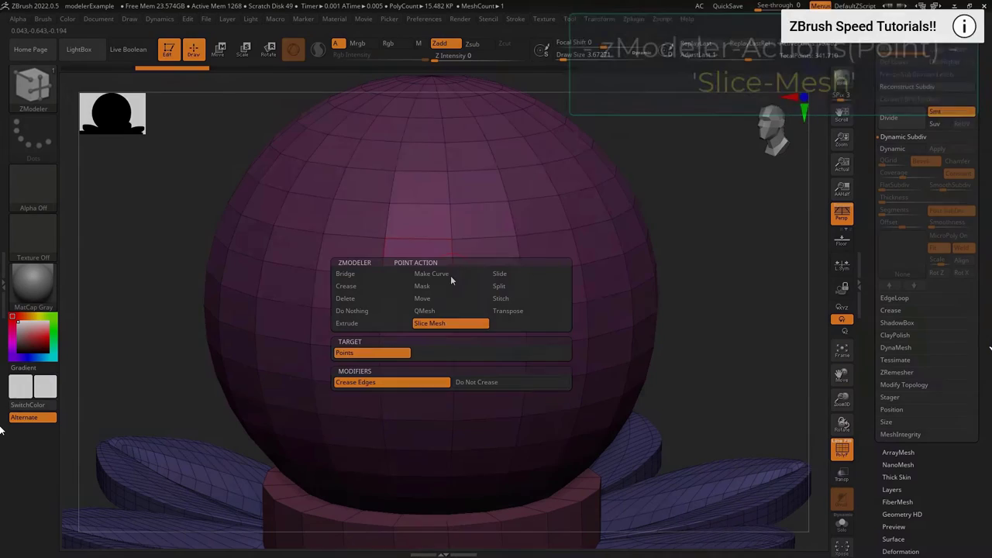
Step: Set the point action to Slice Mesh with Crease Edges and slice a zigzag path through points of the purple sphere
left_click(457, 323)
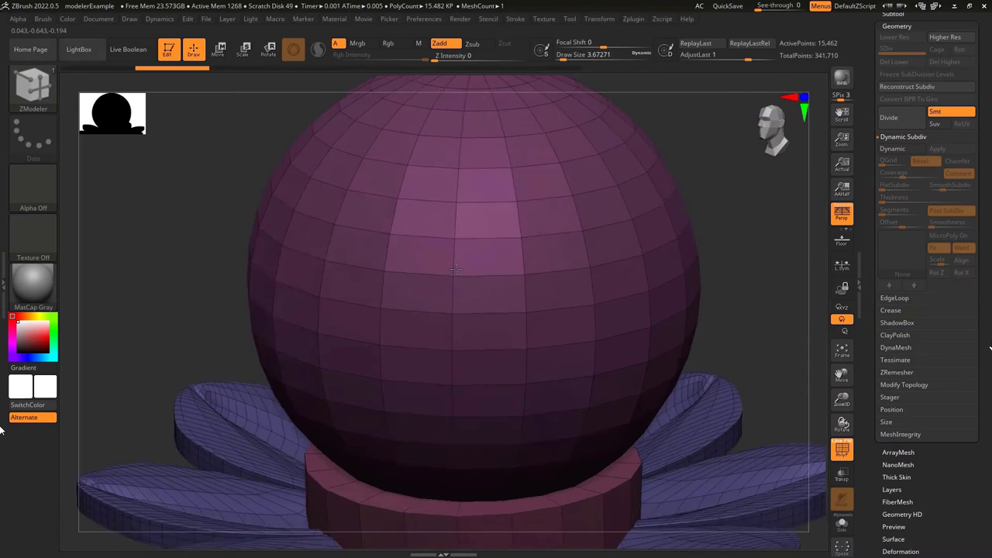
left_click(453, 276)
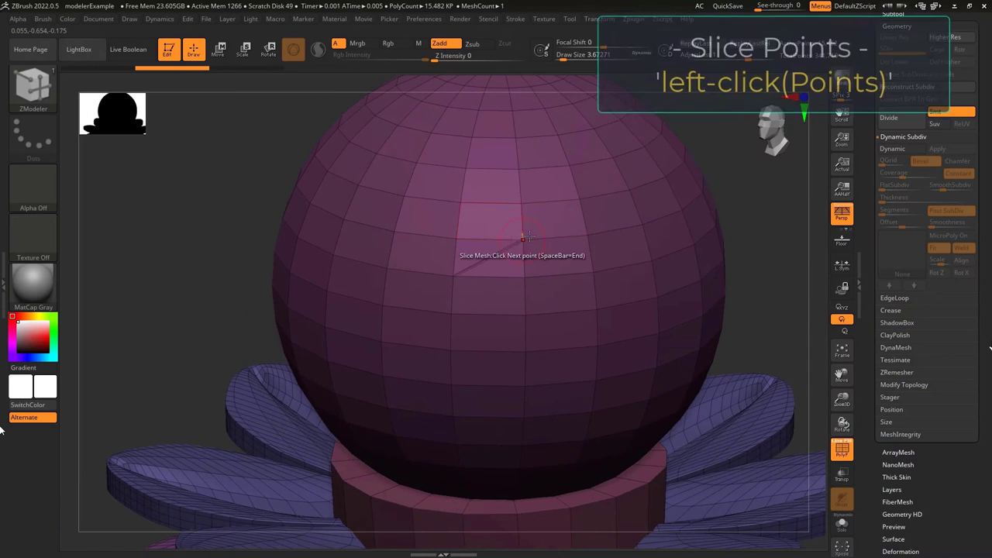
left_click(598, 185)
left_click(690, 245)
left_click(595, 341)
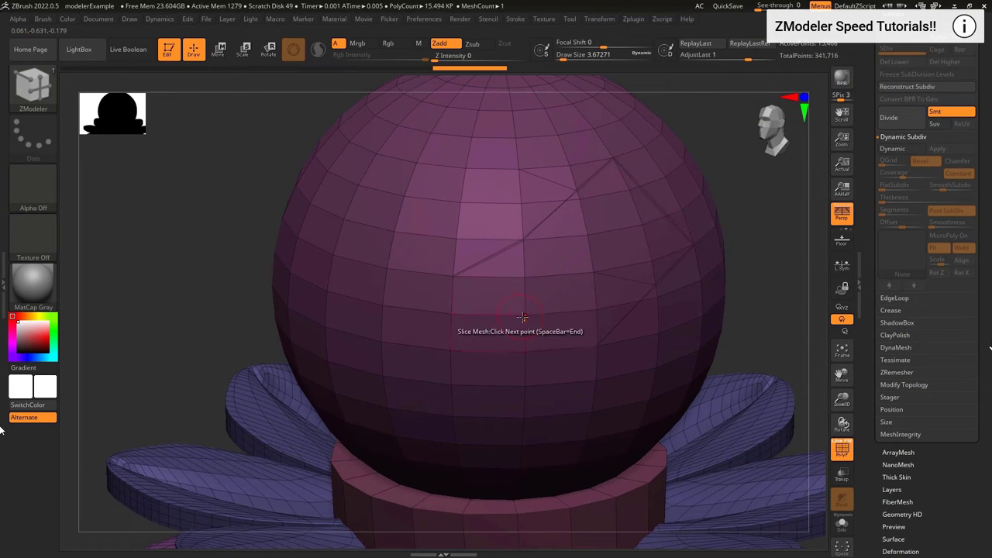
left_click(527, 317)
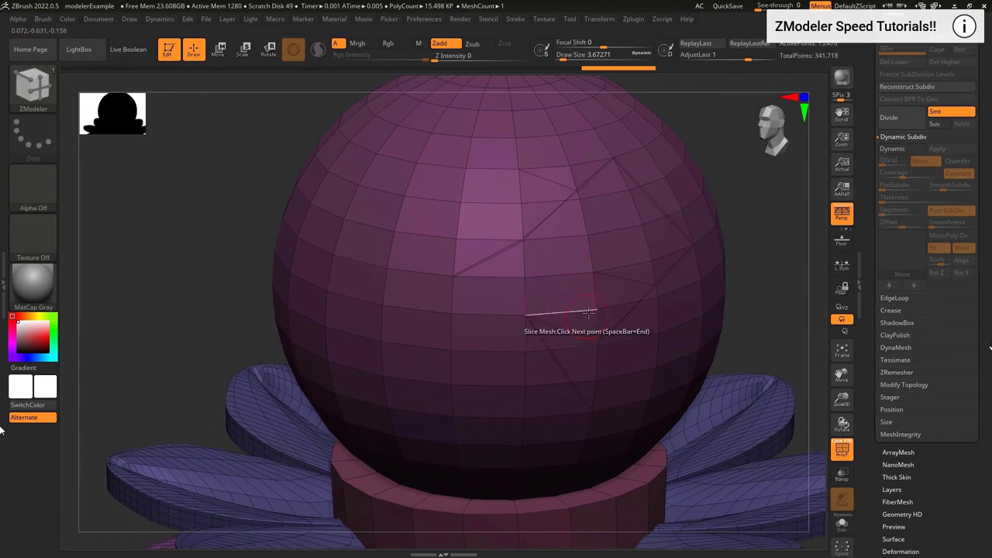
Step: Undo the creased slices and slice a new zigzag path across the sphere from the same starting point
key("ctrl+z")
key("ctrl+z")
key("ctrl+z")
key("ctrl+z")
key("ctrl+z")
left_click(453, 274)
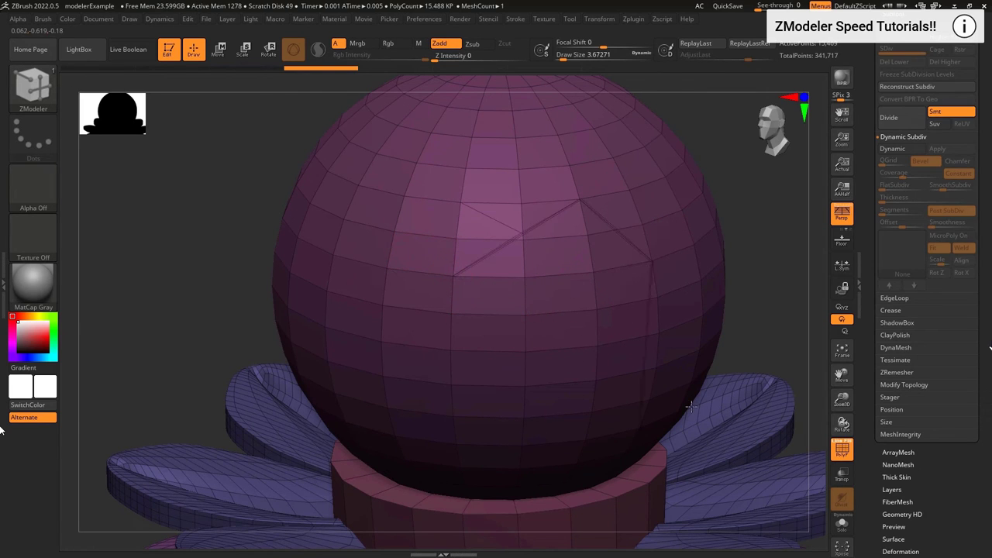
left_click_drag(692, 407, 454, 145)
left_click_drag(681, 219, 589, 394)
right_click_drag(698, 331, 603, 303)
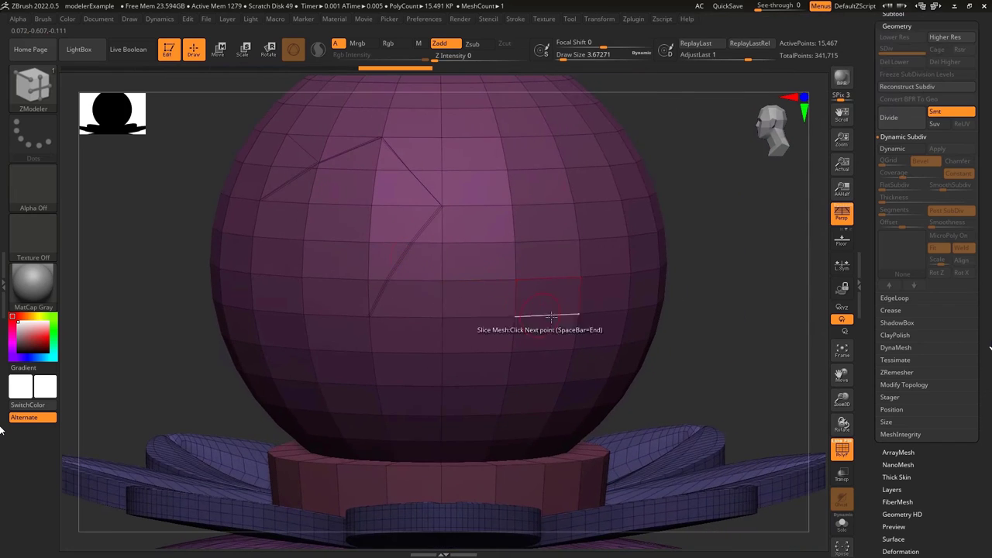
Step: Set the Slice Mesh modifier to Do Not Crease and slice a path through points of the sphere
key("space")
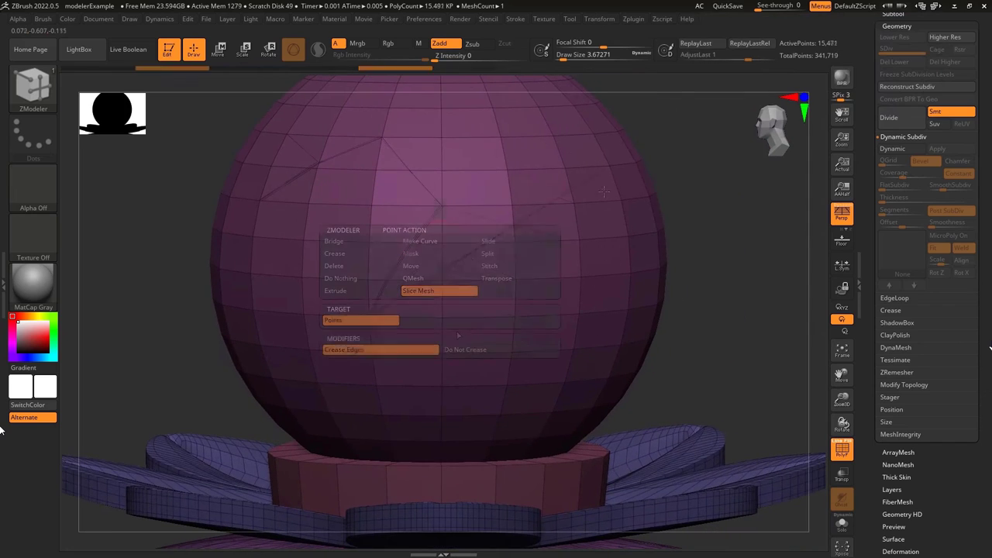
left_click(481, 351)
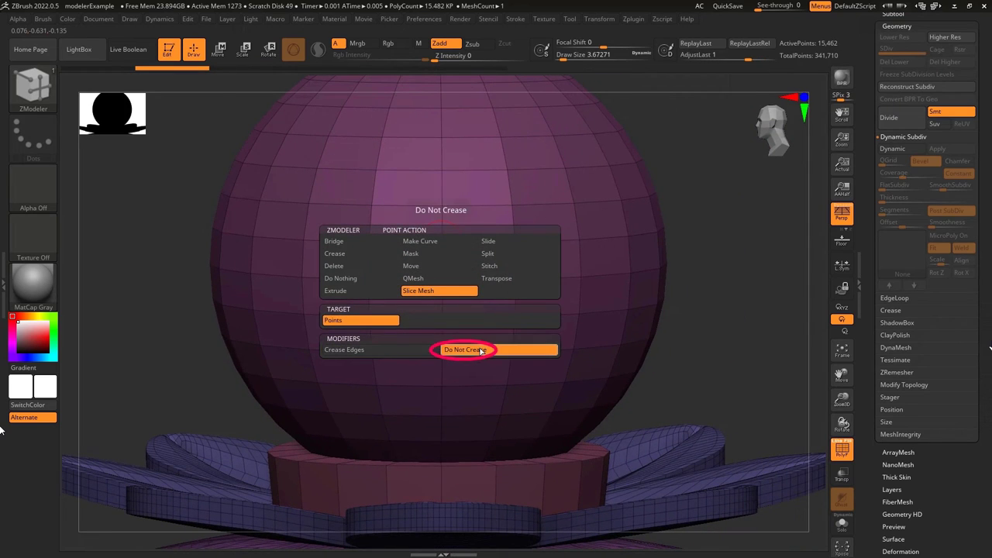
left_click_drag(257, 201, 551, 137)
left_click_drag(552, 138, 444, 276)
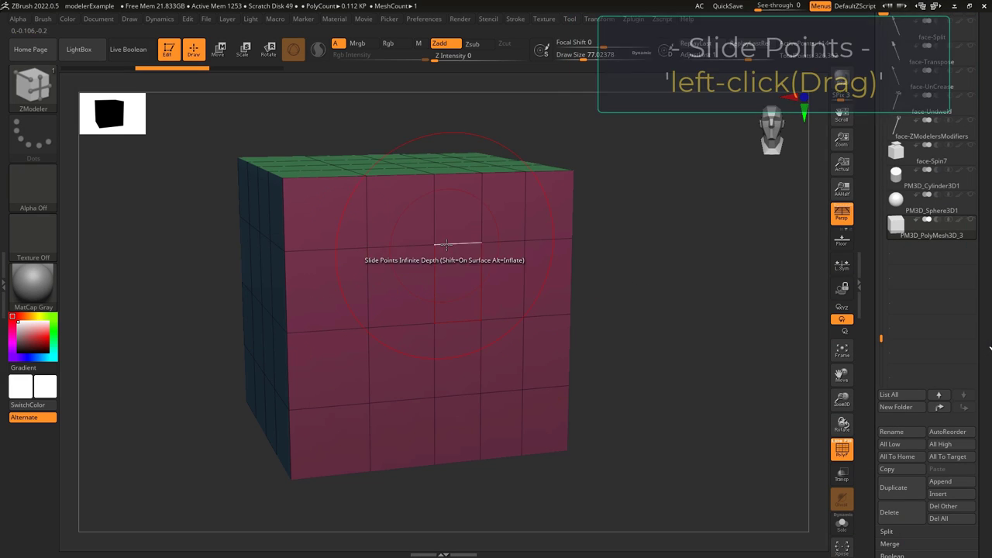
Step: Try Slide with Infinite Depth on the pink face's points, including free sliding on the surface and inflating, and undo the changes
left_click_drag(443, 245, 493, 241)
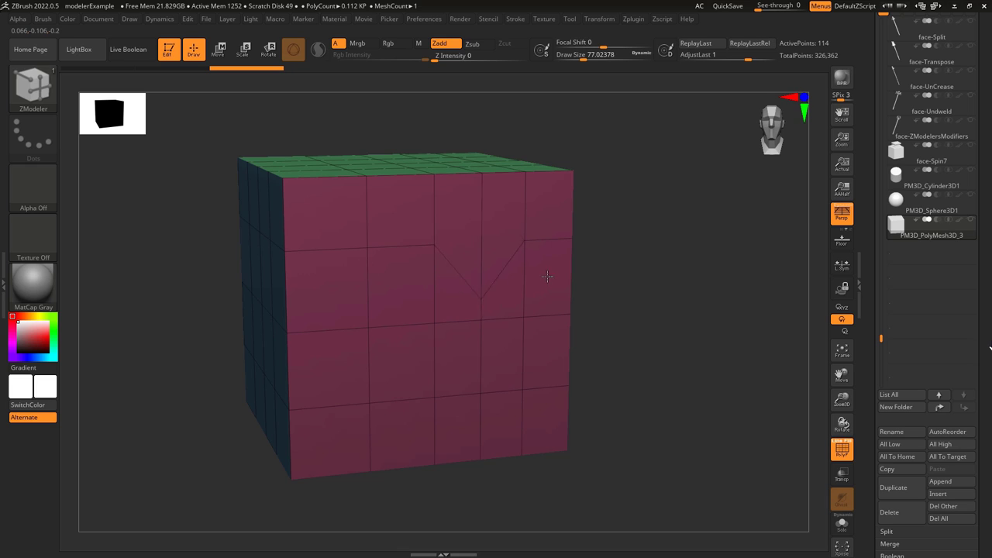
key("ctrl+z")
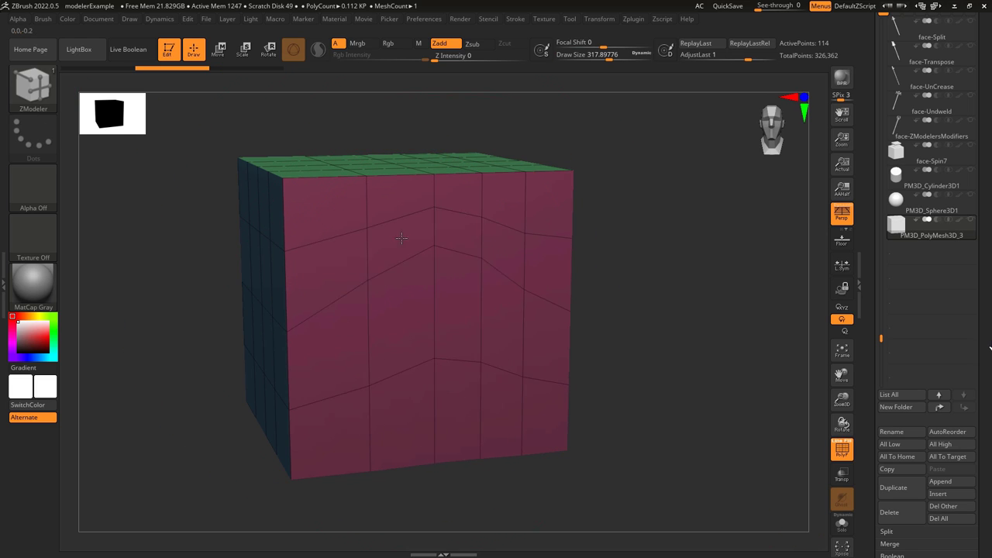
left_click_drag(467, 375, 473, 335, "shift")
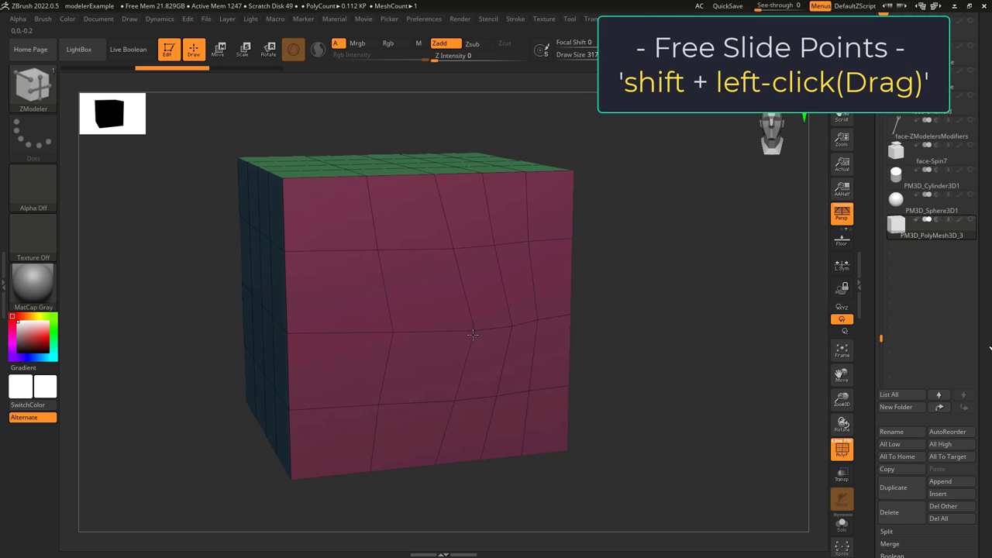
left_click_drag(392, 347, 510, 338, "shift")
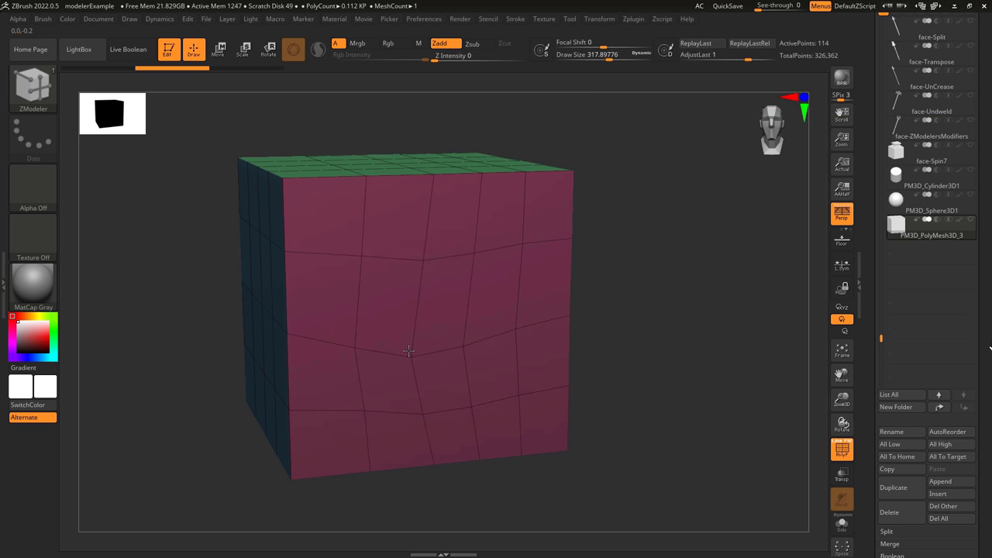
left_click_drag(429, 359, 305, 310, "alt")
key("ctrl+z")
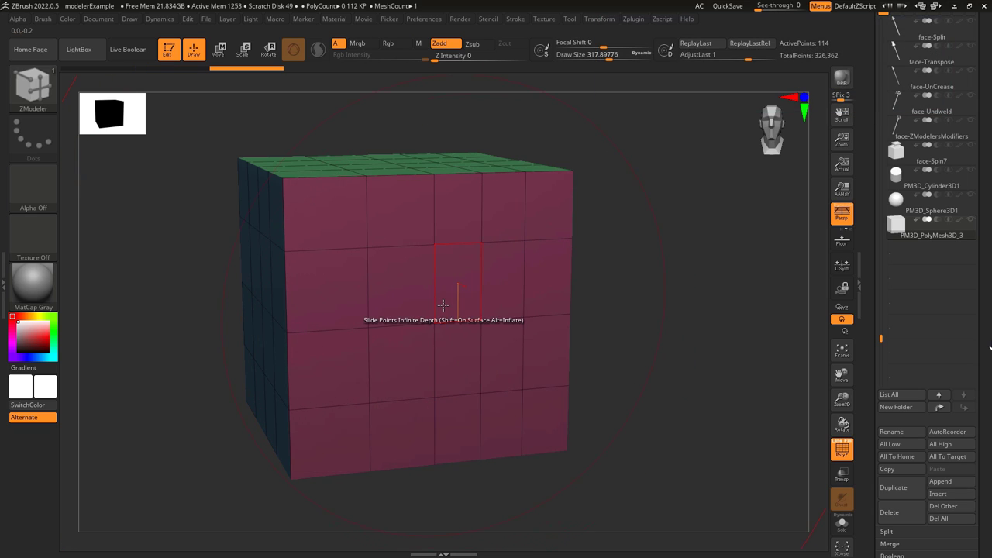
Step: Change the Slide target to Infinite X, try sliding points near the cube's vertical front edge and undo the move
key("space")
left_click(410, 398)
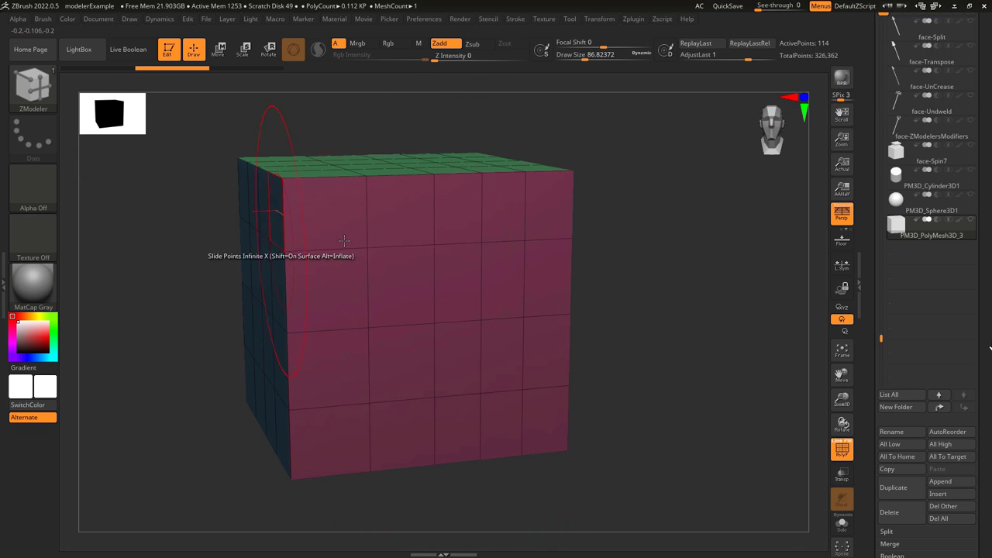
left_click_drag(316, 348, 362, 346)
key("ctrl+z")
Step: Change the Slide target to Infinite Y and try sliding grid points of the pink face
key("space")
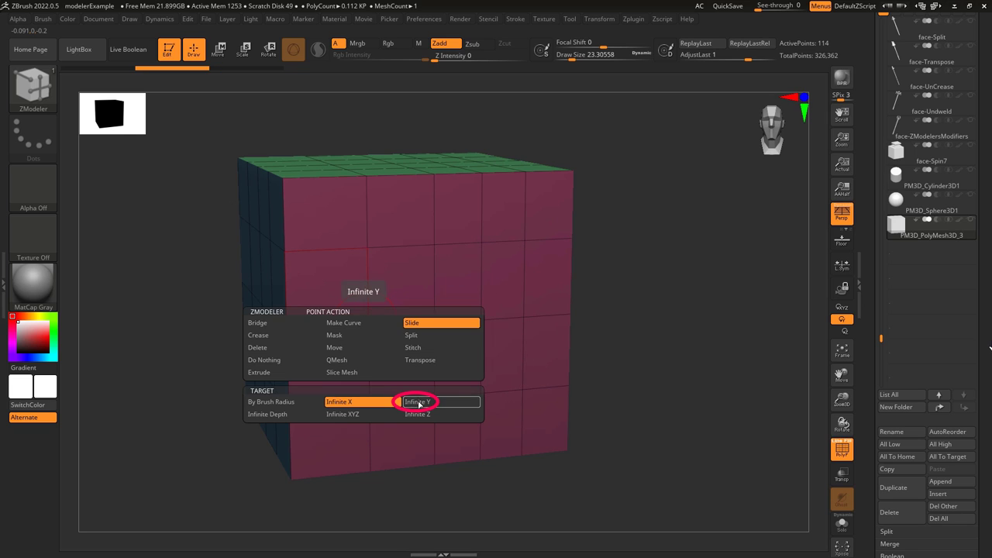
left_click(419, 404)
mouse_move(434, 323)
left_mouse_down()
mouse_move(434, 355)
mouse_move(434, 323)
left_mouse_up()
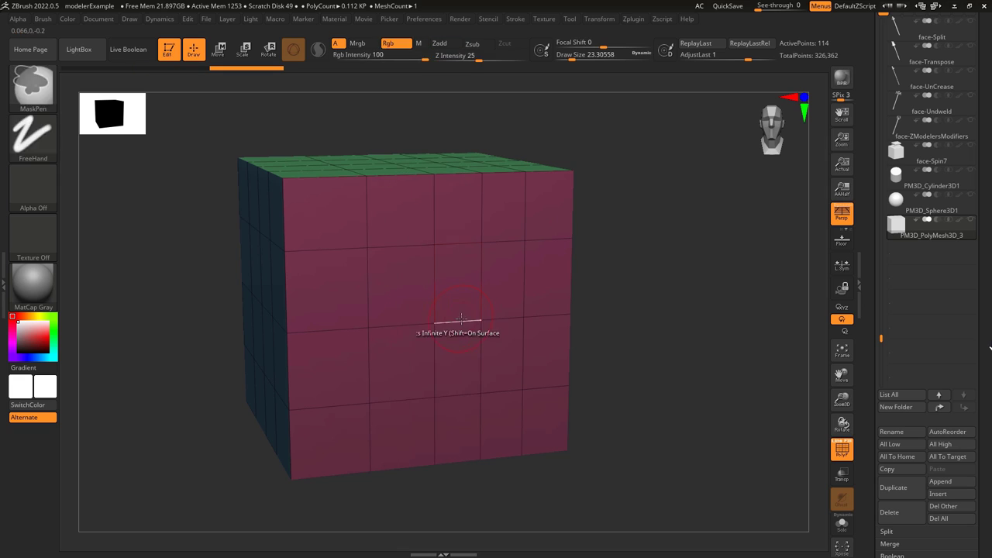
key("space")
right_click_drag(388, 295, 365, 271)
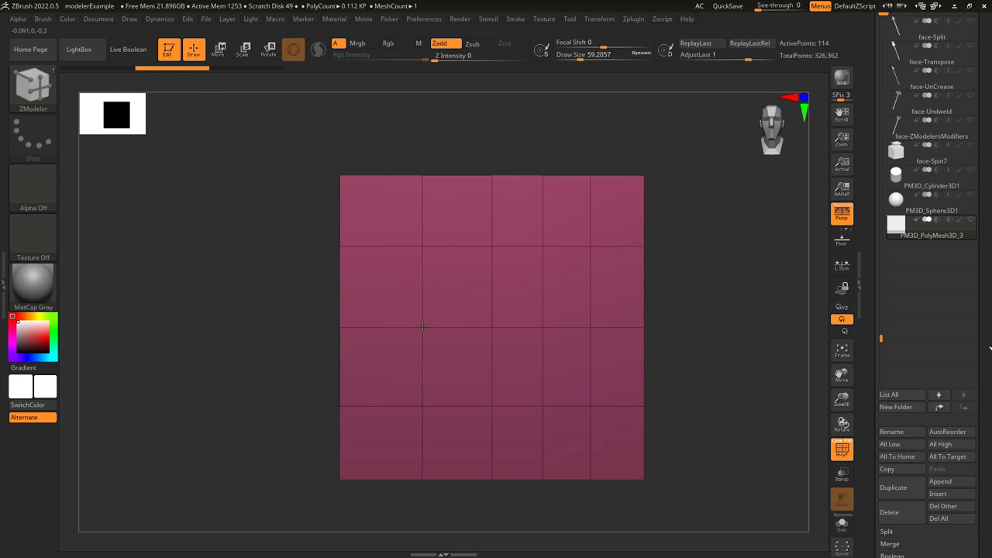
left_click_drag(354, 349, 369, 346)
right_click_drag(372, 345, 400, 344)
Step: Pick another Slide target, try sliding a point of the pink face sideways and undo the move
key("space")
left_click(377, 394)
left_click_drag(470, 300, 506, 304)
key("ctrl+z")
Step: Switch the Slide target once more, try sliding points along the cube's upper front edge and undo the slide
key("space")
left_click(535, 388)
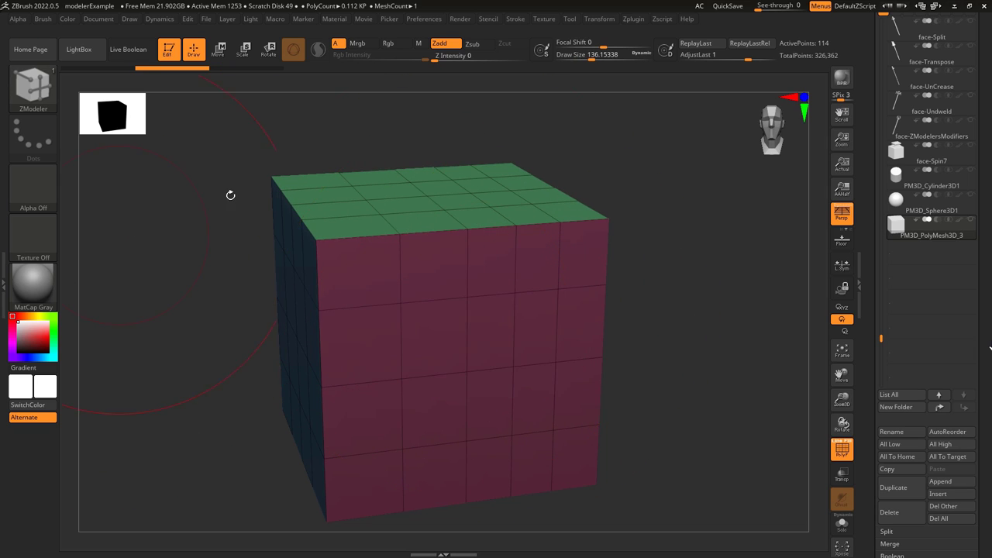
left_click_drag(231, 194, 215, 178)
mouse_move(400, 227)
left_mouse_down()
mouse_move(401, 263)
mouse_move(437, 228)
mouse_move(402, 229)
left_mouse_up()
left_click_drag(513, 225, 556, 229)
key("ctrl+z")
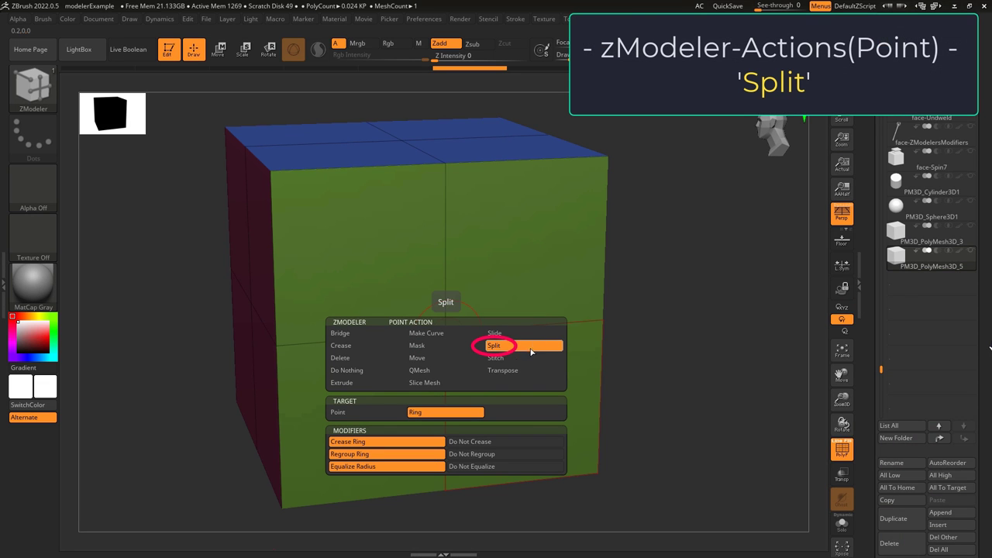
Step: Set the point action to Split and split the green face's centre point, first with Keep Quad Center and again with Triangulate Center
left_click(531, 352)
left_click_drag(444, 334, 540, 393)
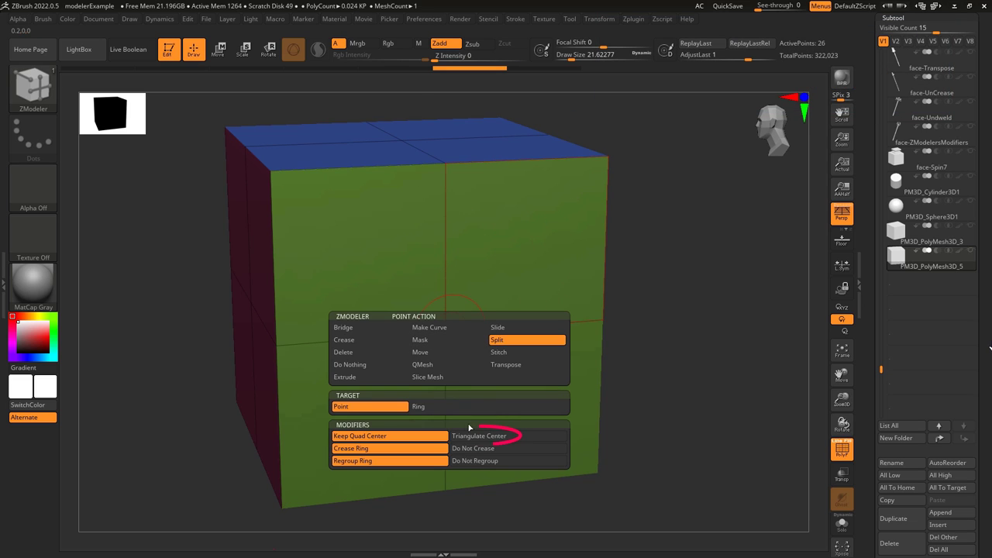
left_click(482, 438)
left_click_drag(445, 333, 568, 356)
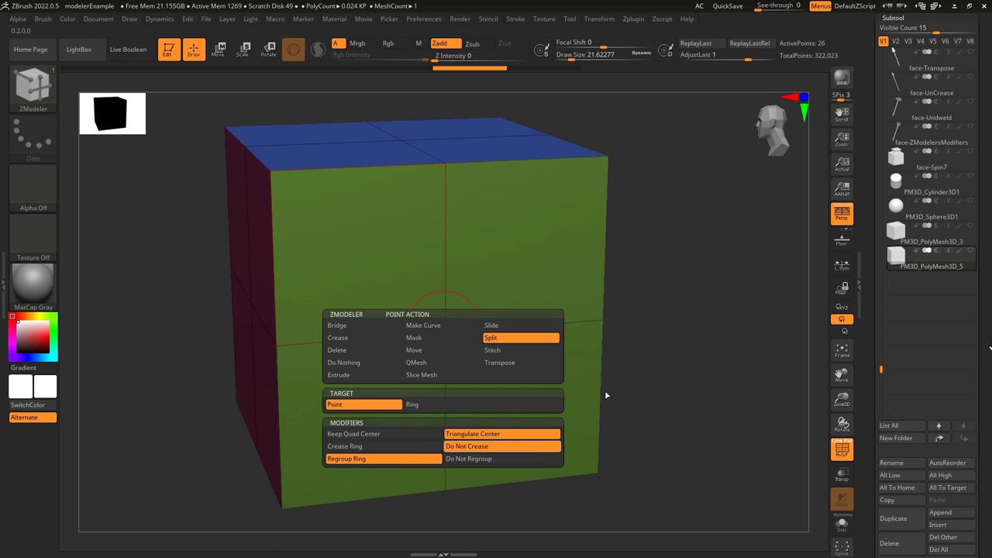
Step: Split the green face's centre point with Do Not Crease and again with Do Not Regroup
left_click(487, 367)
left_click_drag(487, 367, 566, 390)
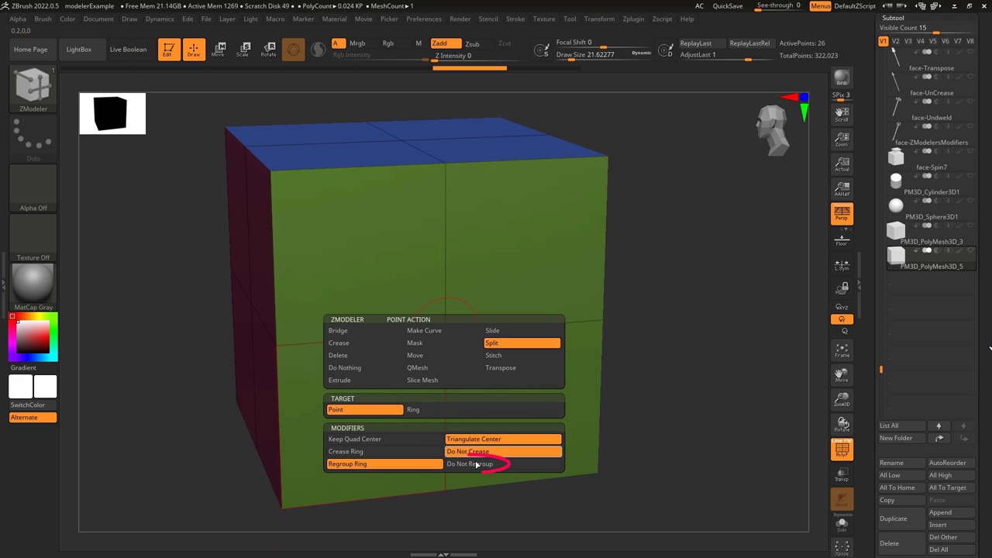
left_click(477, 401)
left_click_drag(446, 332, 482, 355)
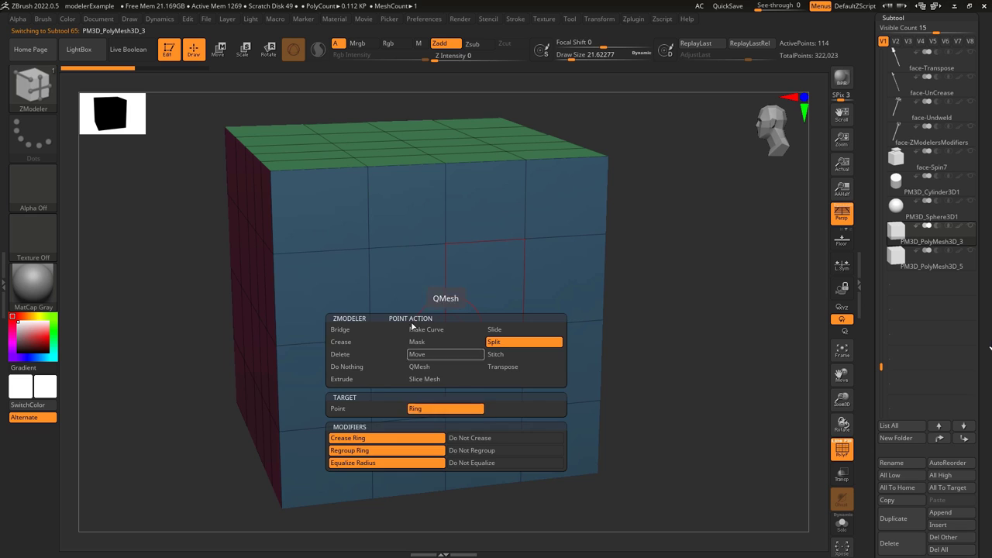
Step: Try splitting rings around several grid points of the denser cube with the Ring target, and undo the last ring
left_click_drag(446, 331, 500, 355)
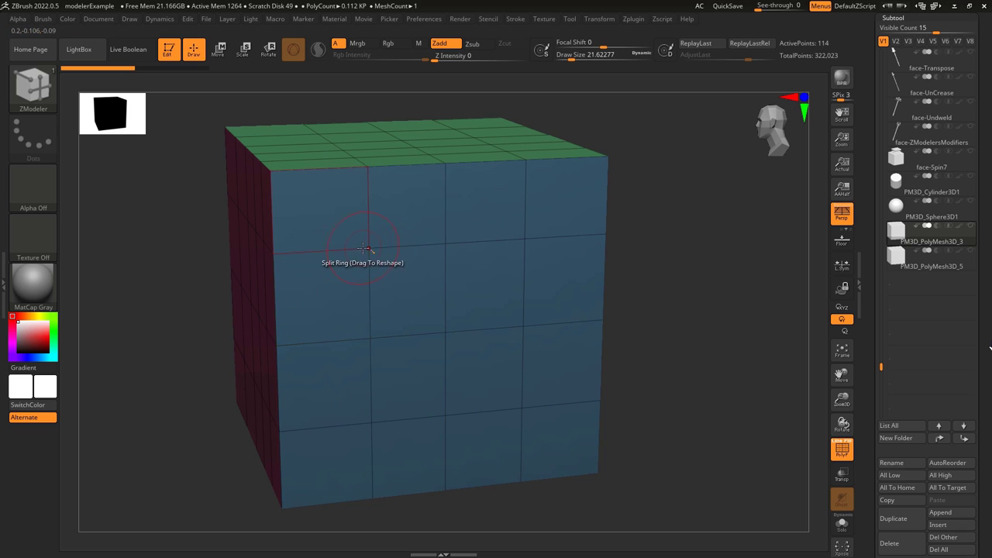
left_click_drag(365, 210, 403, 233)
left_click_drag(543, 325, 482, 270)
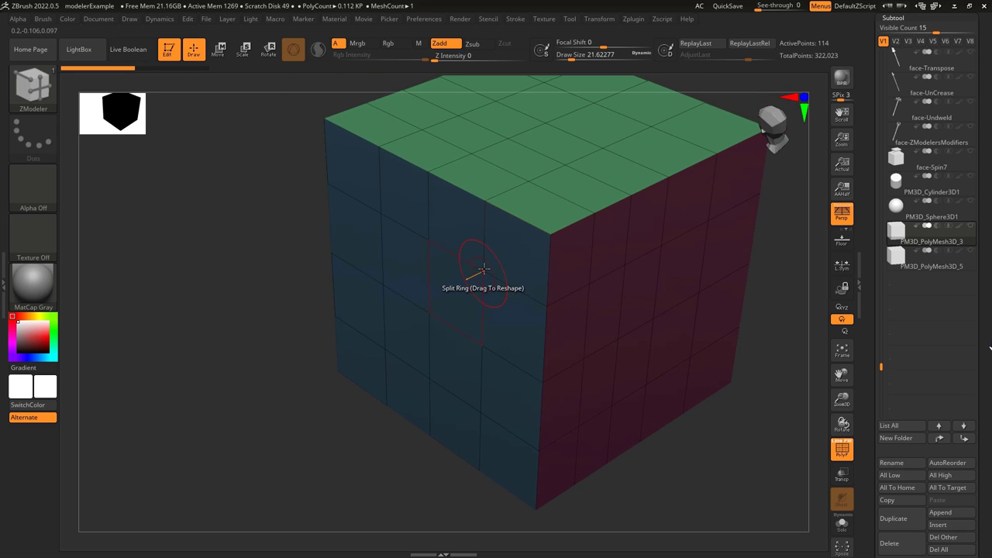
mouse_move(465, 284)
left_mouse_down()
mouse_move(434, 326)
mouse_move(472, 288)
left_mouse_up()
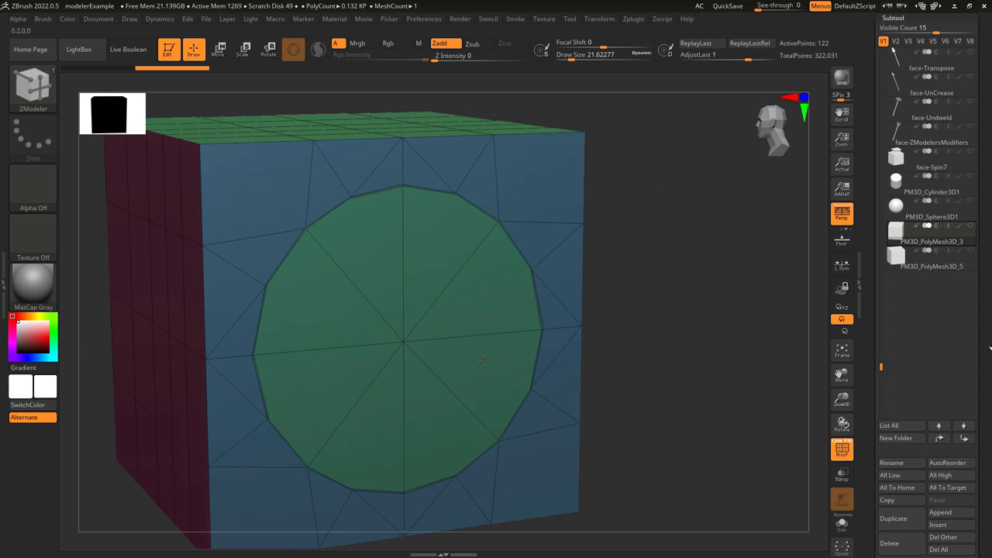
key("ctrl+z")
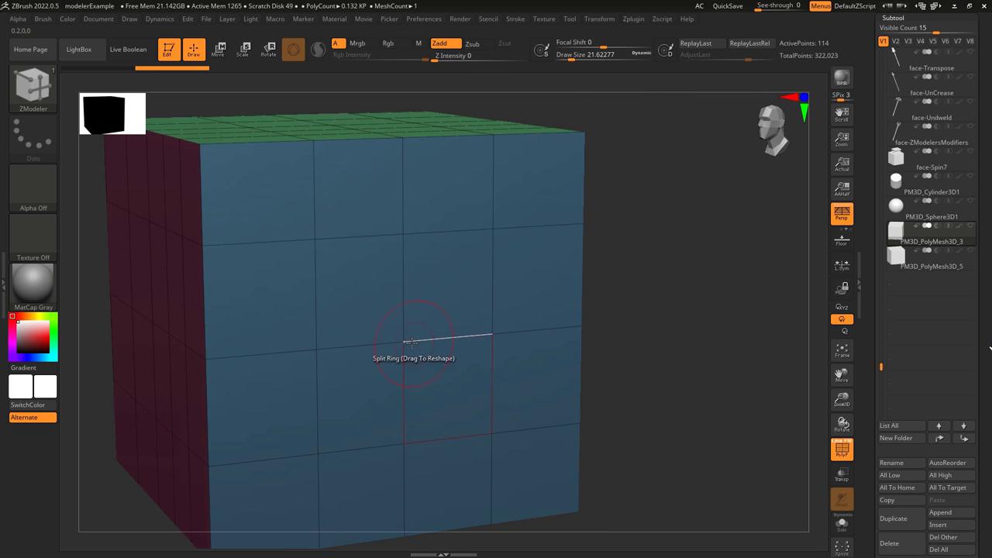
Step: Set the ring split to Do Not Crease, try a ring around the blue face's centre point and undo it
key("space")
left_click(452, 449)
left_click_drag(404, 342, 534, 363)
key("ctrl+z")
Step: Set the ring split to Do Not Regroup, try a ring around the blue face's centre point and undo it
key("space")
left_click(443, 463)
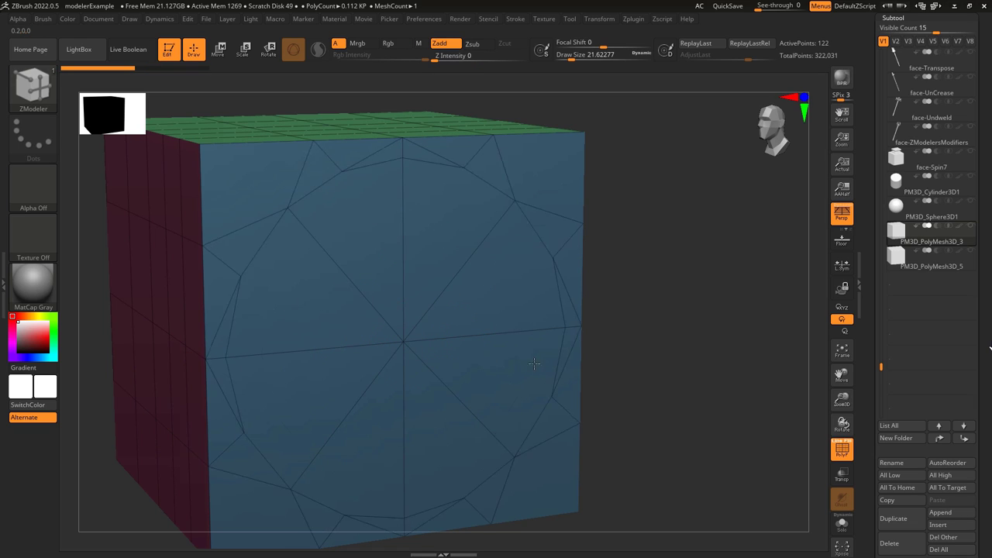
key("ctrl+z")
Step: Set the ring split to Do Not Equalize and try a ring around the blue face's centre point
key("space")
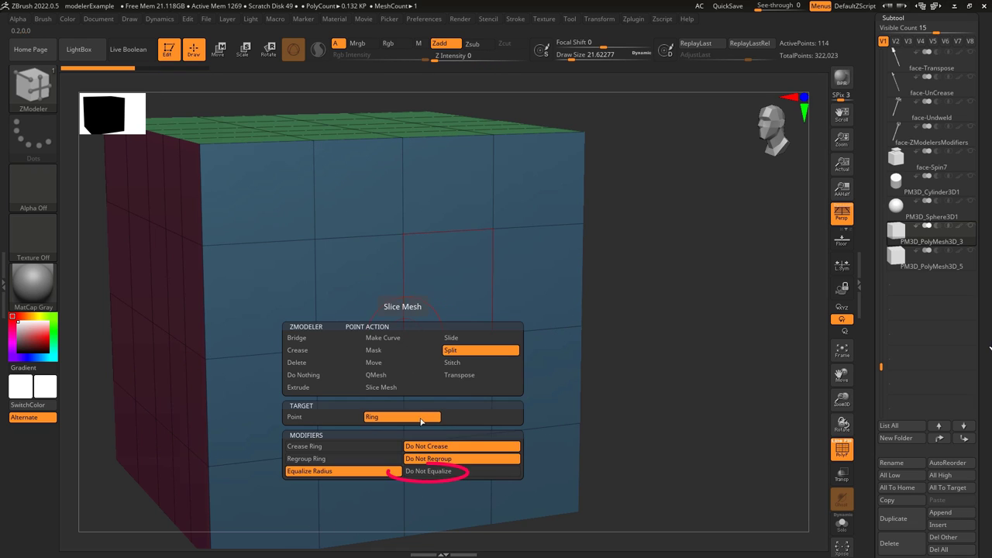
left_click(437, 476)
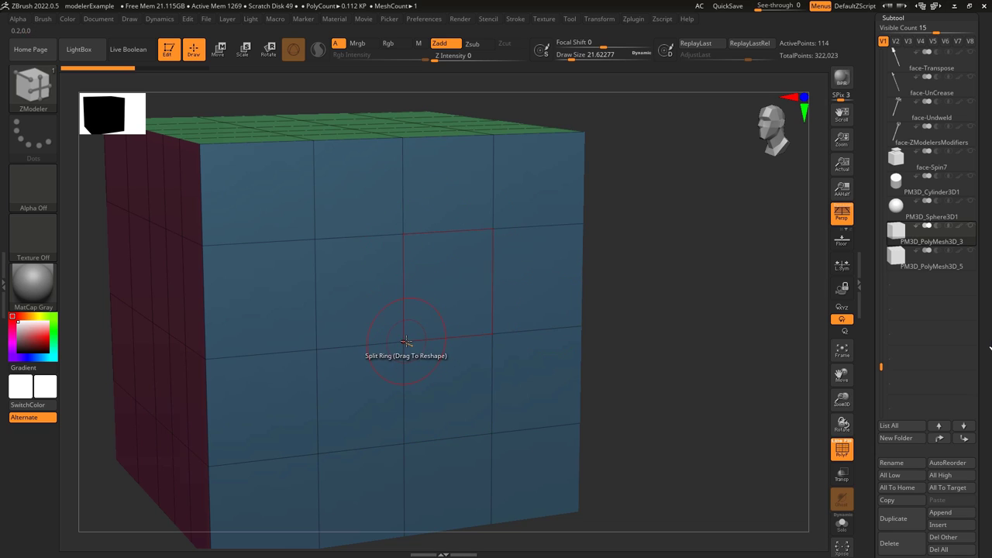
left_click(419, 344)
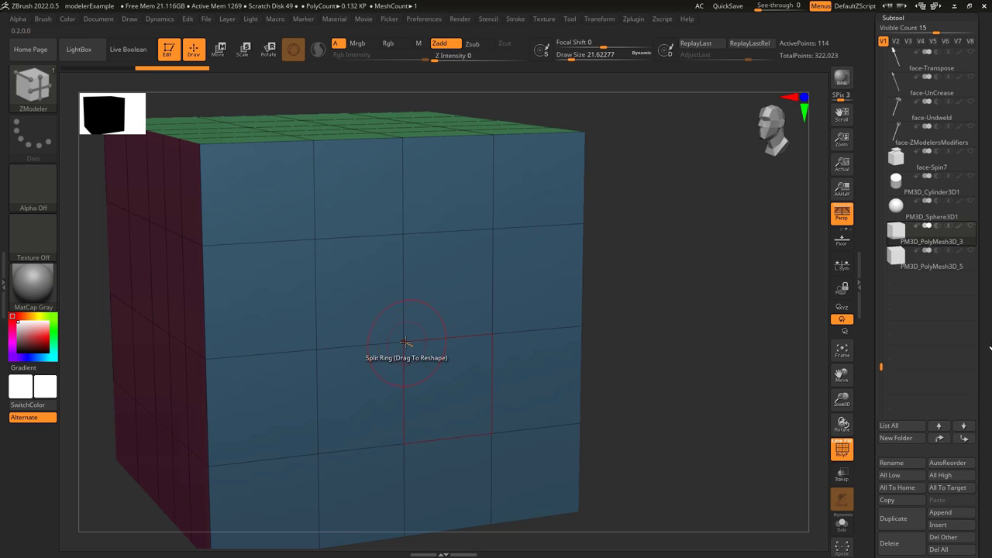
Step: Set the ring split to Crease Ring and Regroup Ring, try a ring around the centre point and undo it
key("space")
left_click(379, 448)
left_click(379, 463)
left_click(404, 341)
key("ctrl+z")
Step: Set the ring split to Equalize Radius and split a ring around the blue face's centre point
key("space")
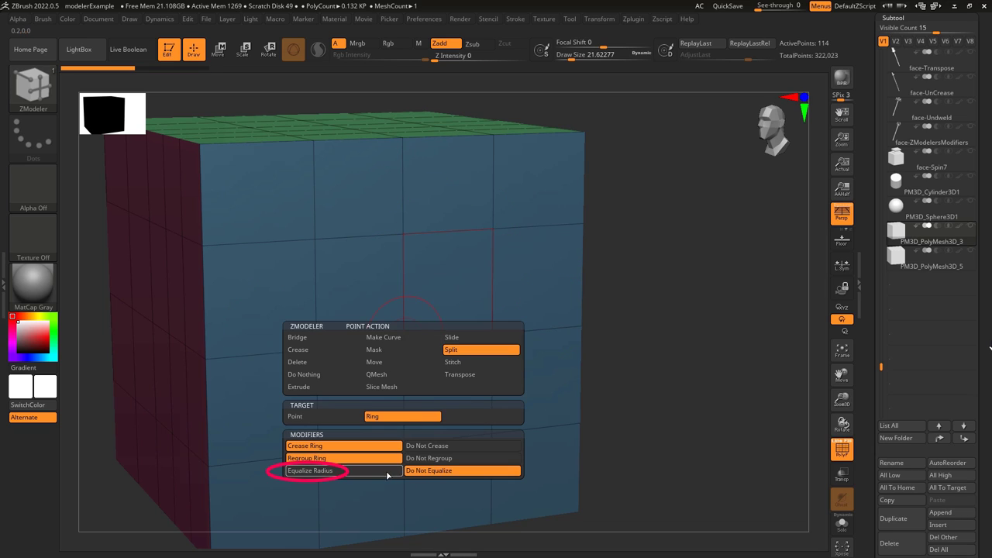
left_click(387, 475)
left_click_drag(408, 347, 542, 343)
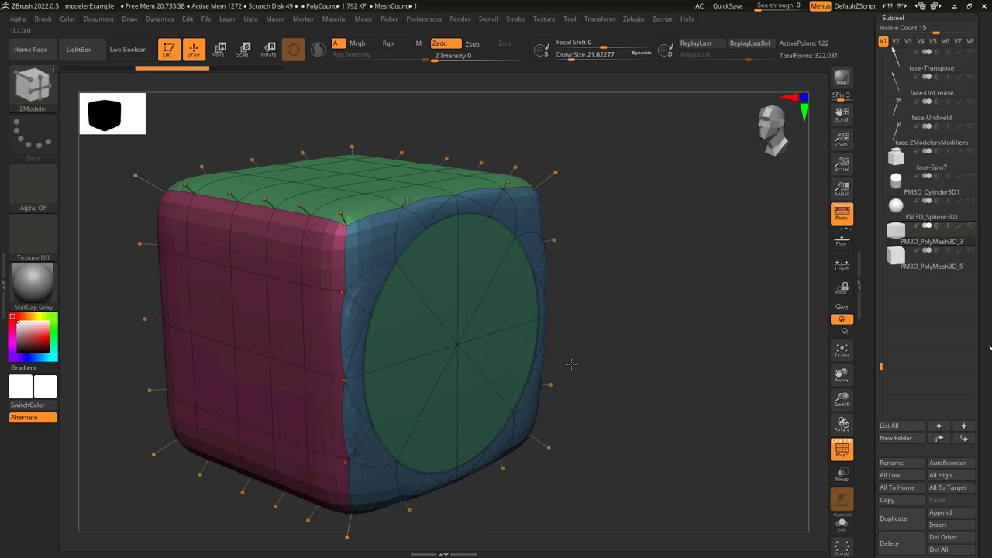
left_click_drag(571, 364, 496, 373)
right_click_drag(496, 372, 457, 356)
left_click_drag(458, 349, 398, 407)
key("shift+f")
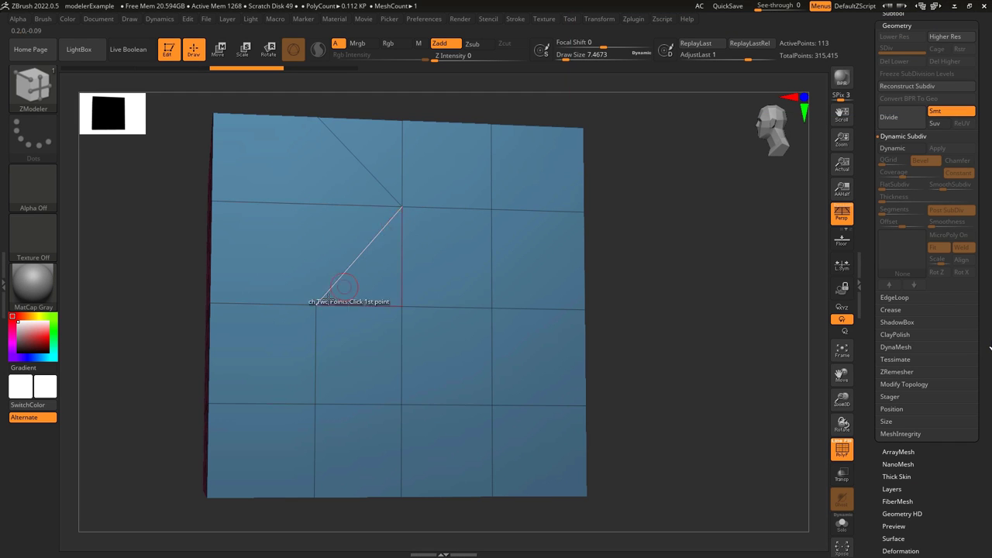
Step: Try stitching several pairs of neighbouring grid points on the blue face, reset the first point, and undo the stitches
left_click(317, 306)
left_click(400, 308)
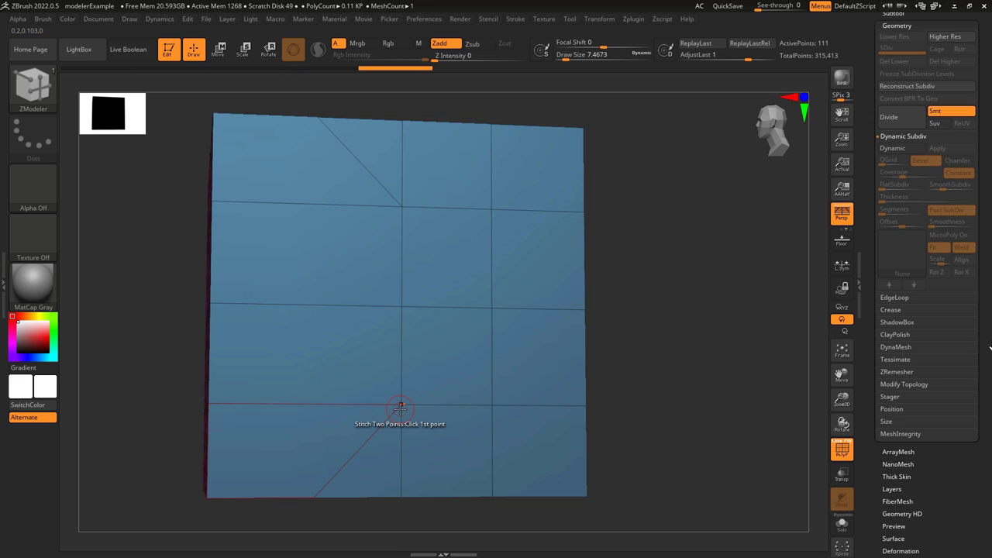
left_click_drag(495, 312, 495, 342)
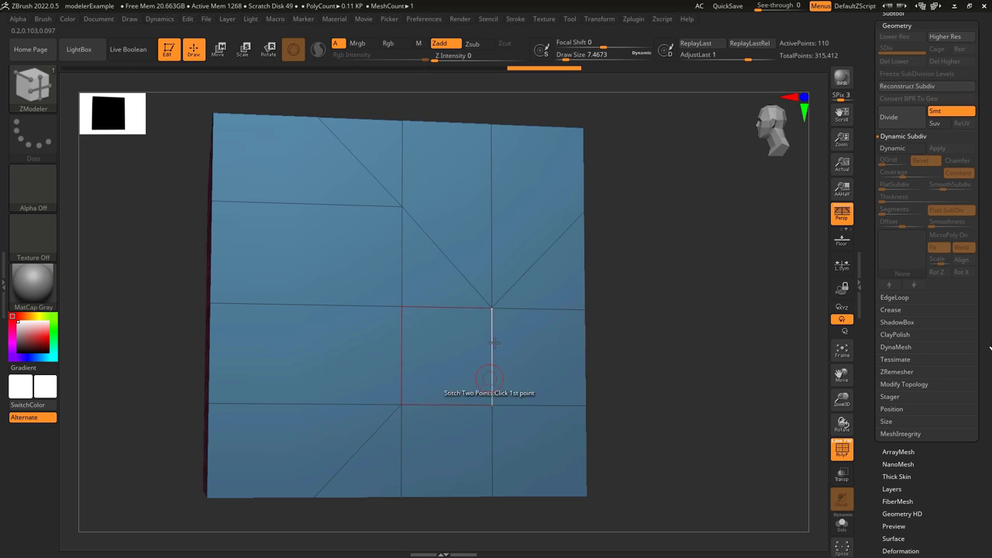
left_click(495, 411)
key("space")
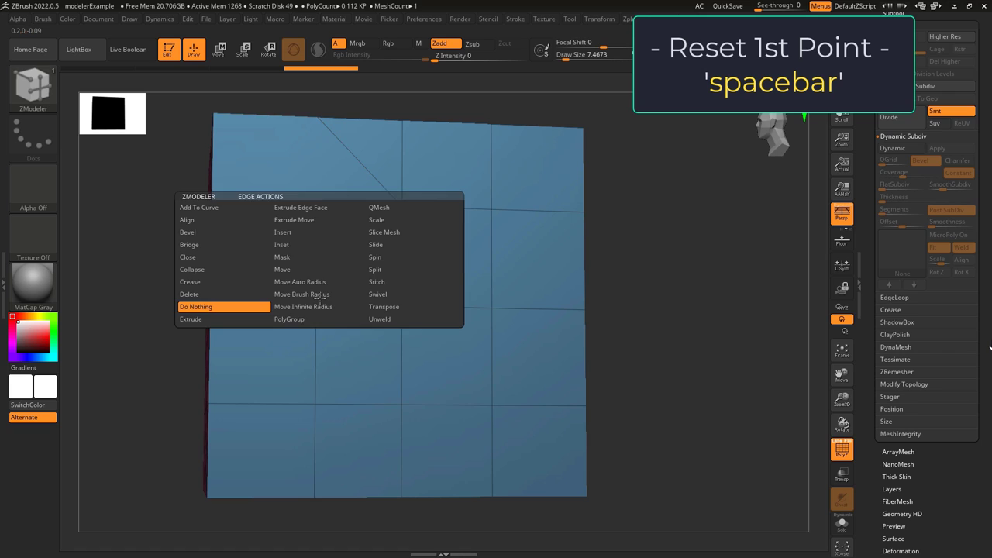
left_click(321, 294)
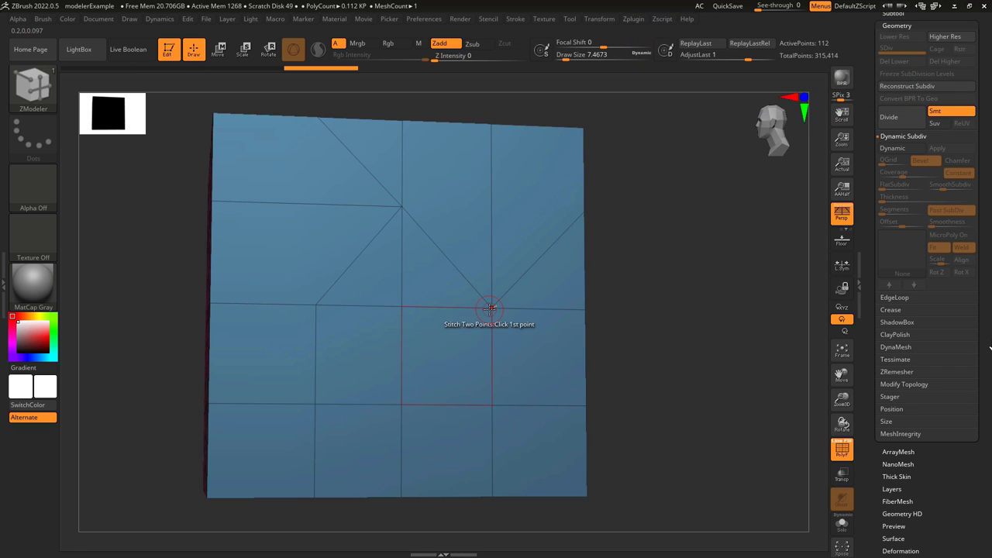
key("space")
key("ctrl+z")
key("ctrl+z")
Step: Set the stitch to To Mid Point, try it on two horizontally adjacent point pairs, and undo both stitches
key("space")
left_click(312, 313)
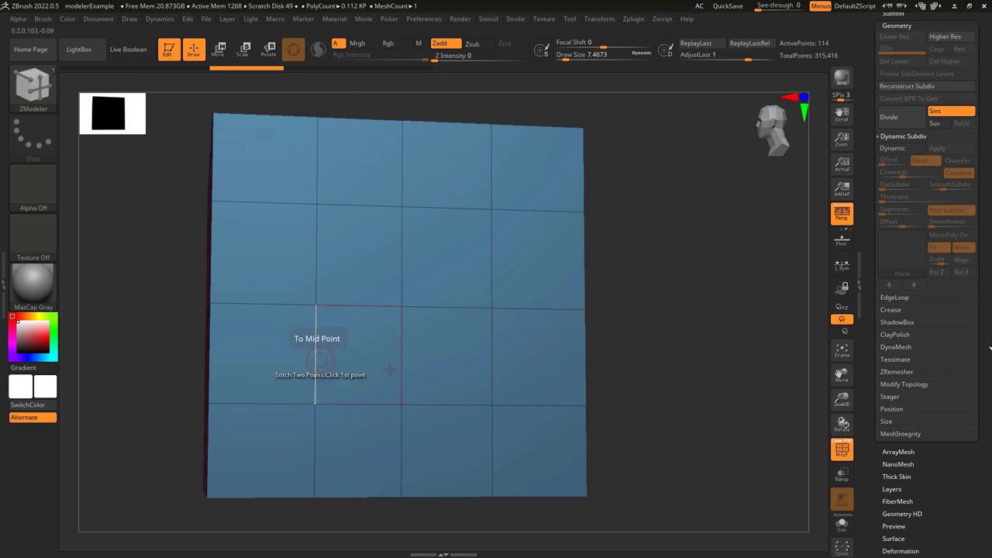
left_click(317, 204)
left_click(401, 204)
left_click(317, 305)
left_click(401, 304)
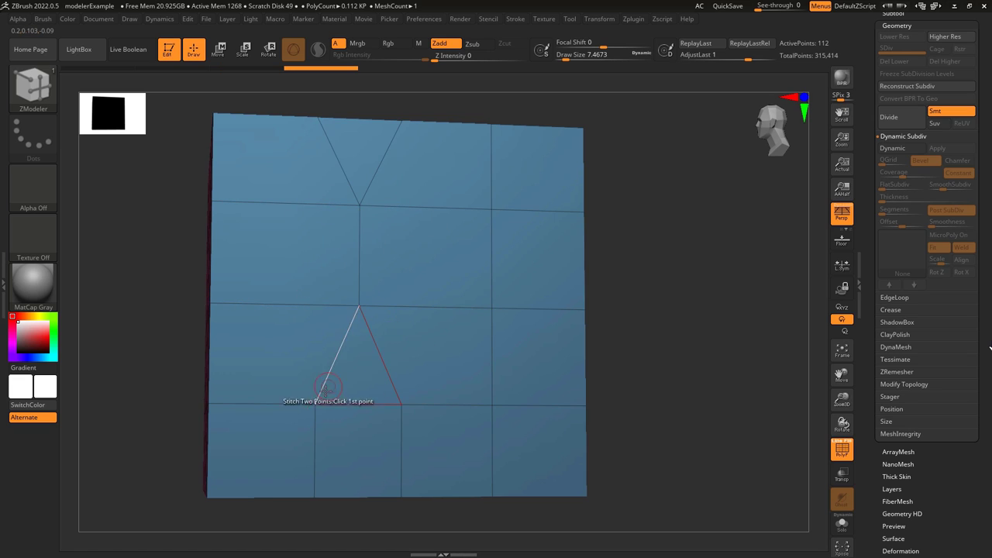
key("ctrl+z")
key("ctrl+z")
Step: Change the stitch's merge modifier and stitch three horizontally adjacent point pairs down the blue face
key("space")
left_click(380, 312)
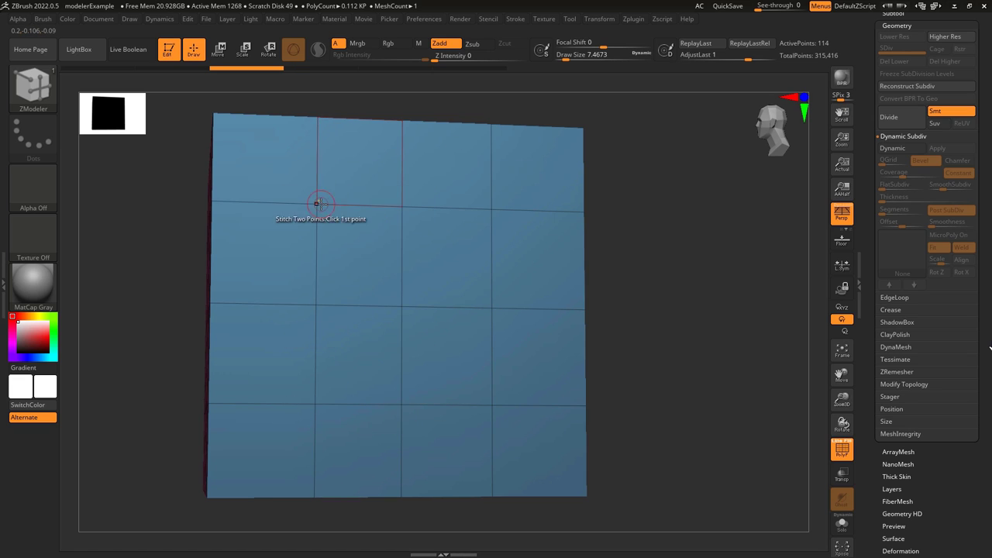
left_click(318, 204)
left_click(401, 204)
left_click(317, 305)
left_click(401, 304)
left_click(316, 404)
left_click(401, 403)
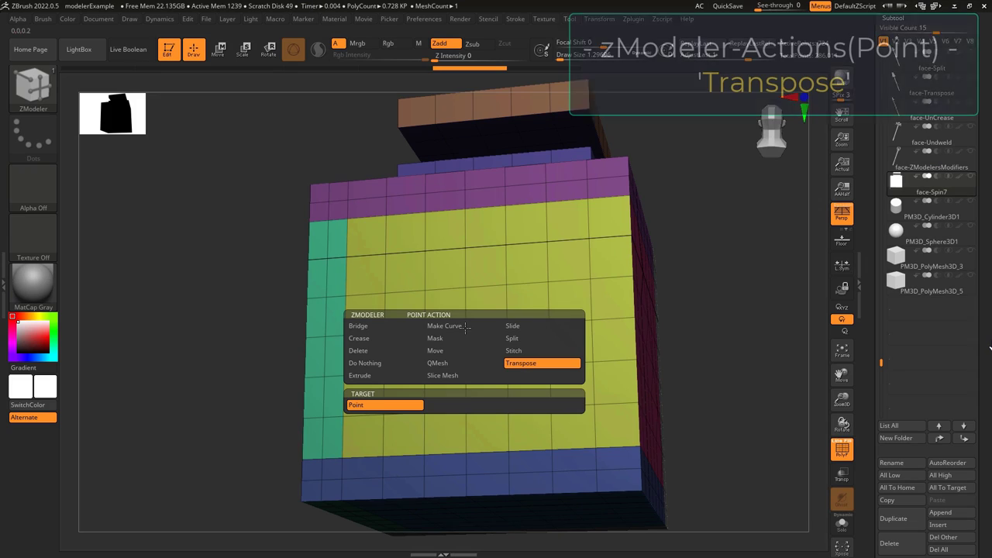
Step: Set the point action to Transpose, try transposing a point on the yellow face, and undo the move
left_click(547, 368)
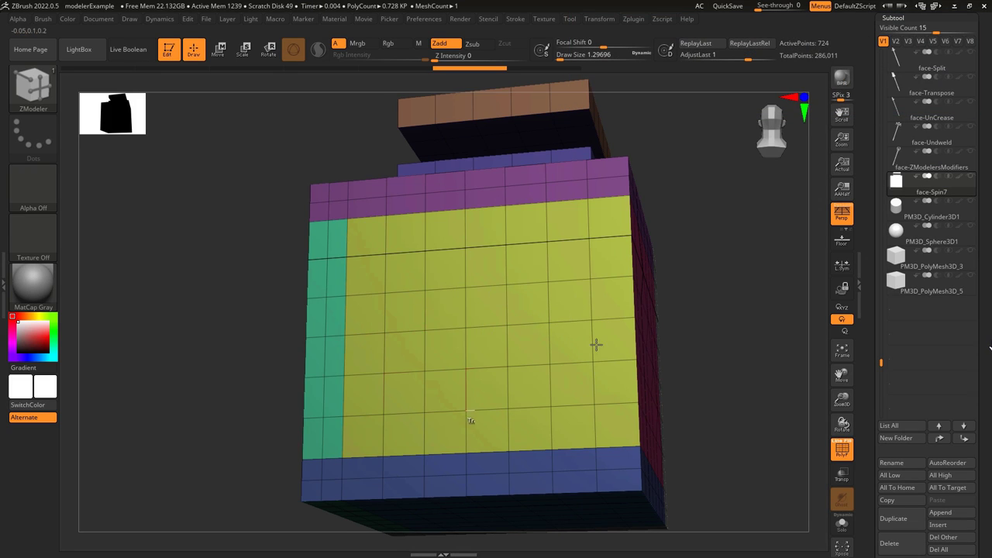
left_click(465, 327)
mouse_move(508, 283)
left_mouse_down()
mouse_move(568, 319)
mouse_move(542, 281)
mouse_move(504, 278)
left_mouse_up()
key("ctrl+z")
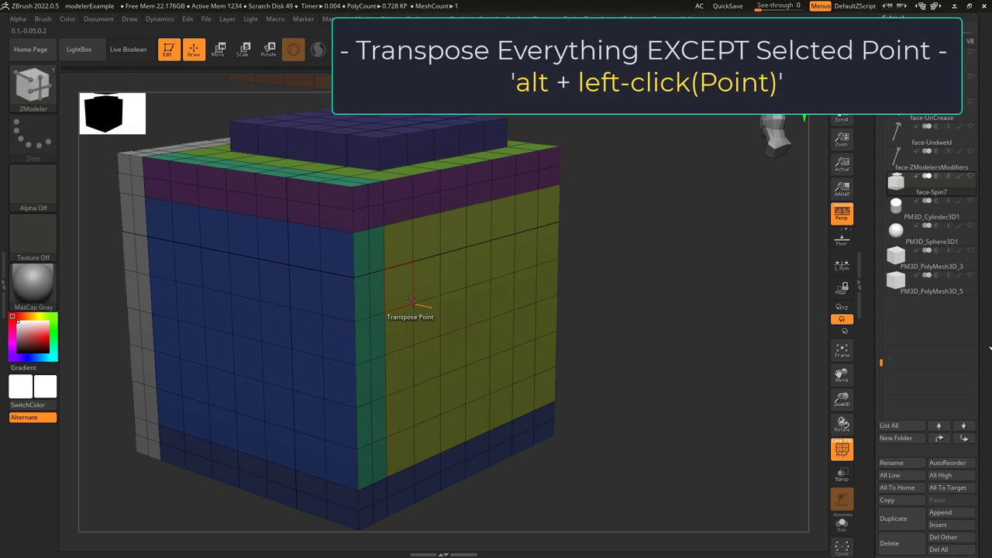
Step: Try transposing everything except a selected yellow-face point along the gizmo's blue axis, and undo it
left_click(499, 327, "alt")
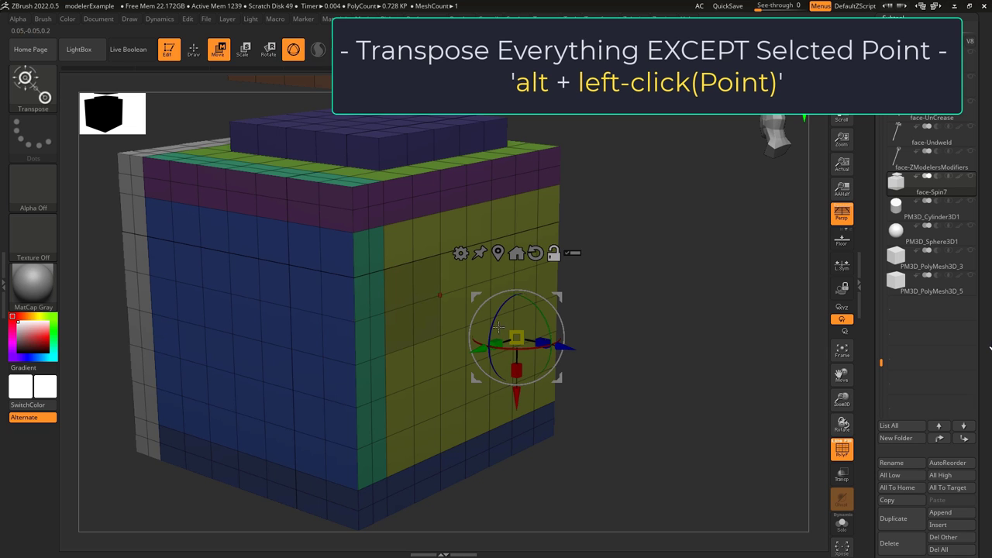
left_click_drag(570, 349, 548, 347)
key("ctrl+z")
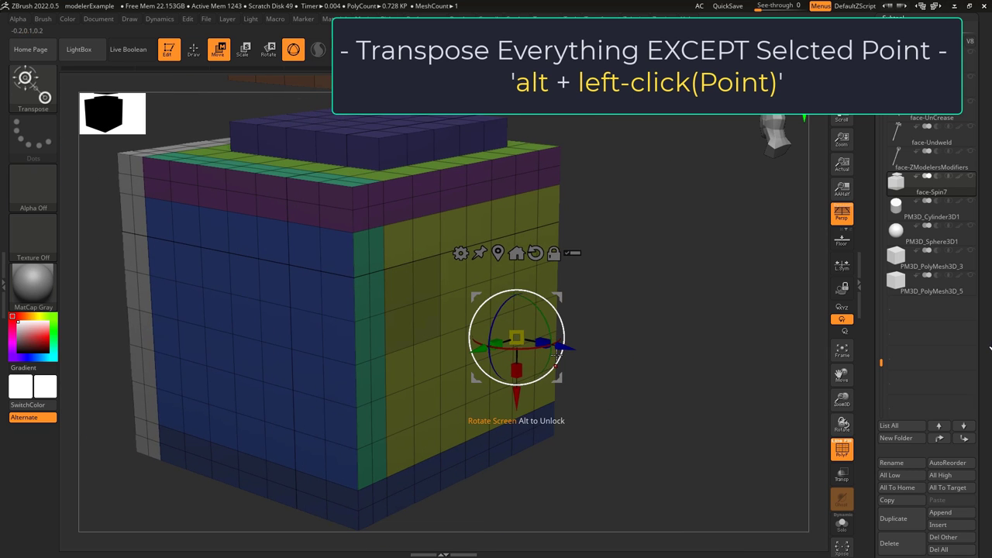
Step: Shift the transpose gizmo along its blue axis on the yellow face and return to draw mode
key("q")
key("w")
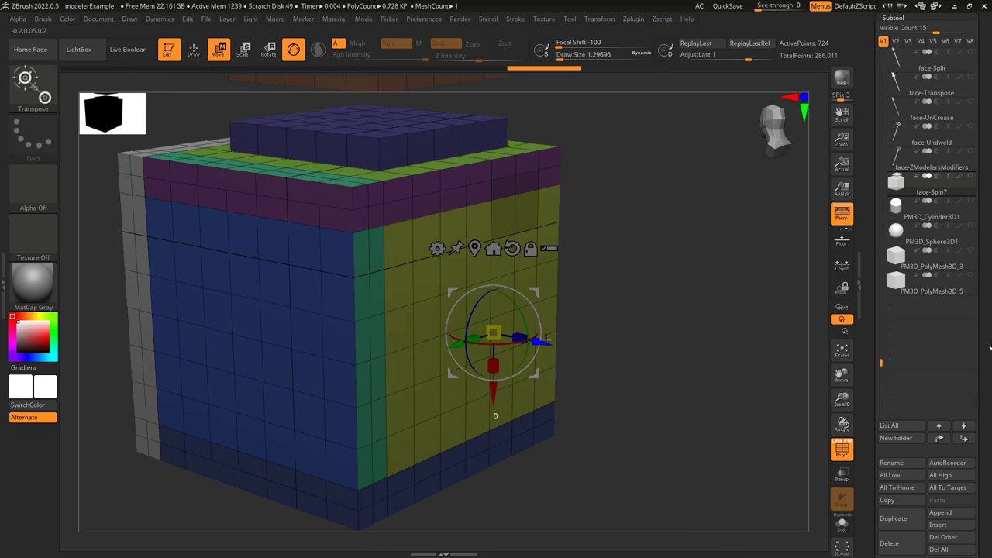
mouse_move(546, 339)
left_mouse_down("alt")
mouse_move(535, 341)
mouse_move(543, 345)
left_mouse_up("alt")
key("q")
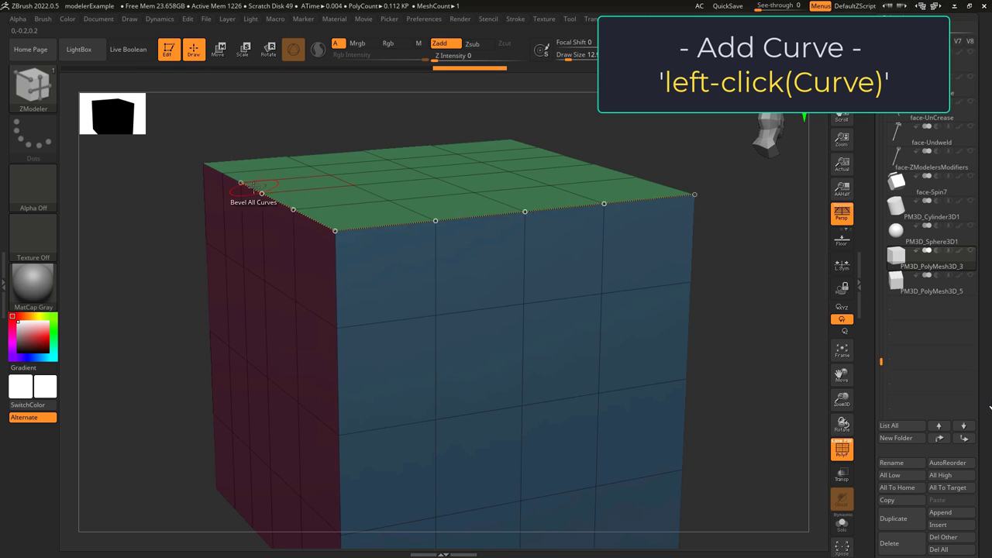
Step: Add the green face's remaining border and the blue face's upper edge row as curves, and apply the CurveTubeB brush to the curves
left_click(408, 145)
left_click(470, 311)
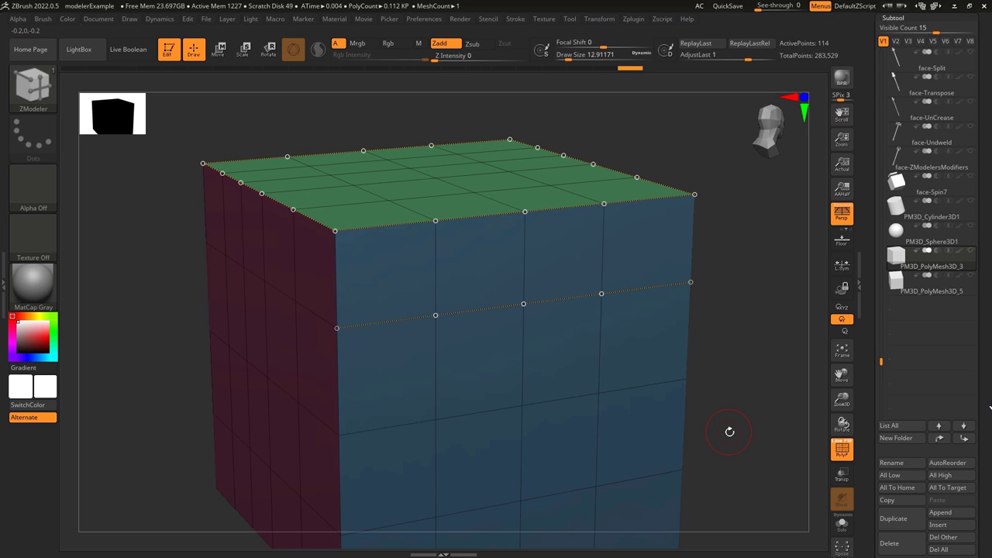
key("b")
key("c")
left_click(676, 463)
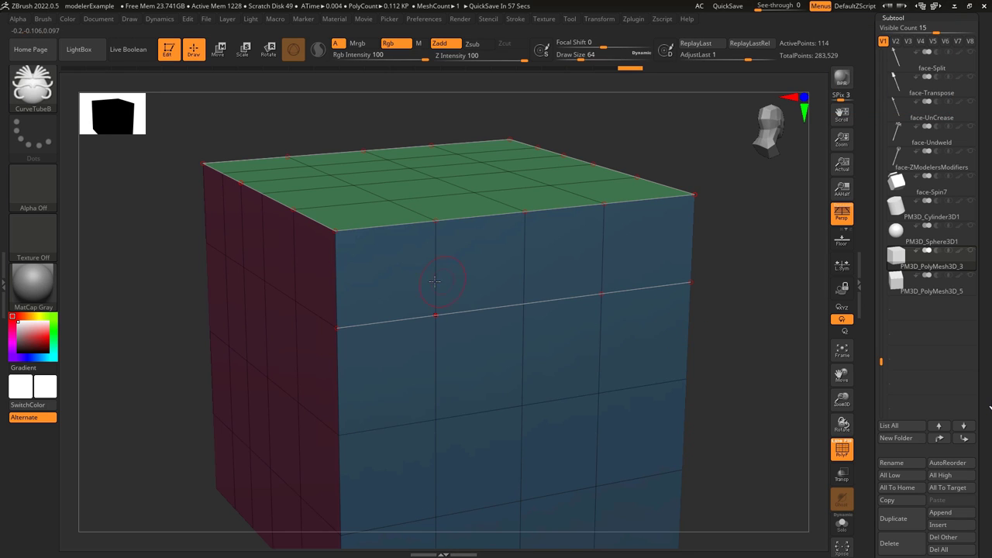
left_click(390, 231)
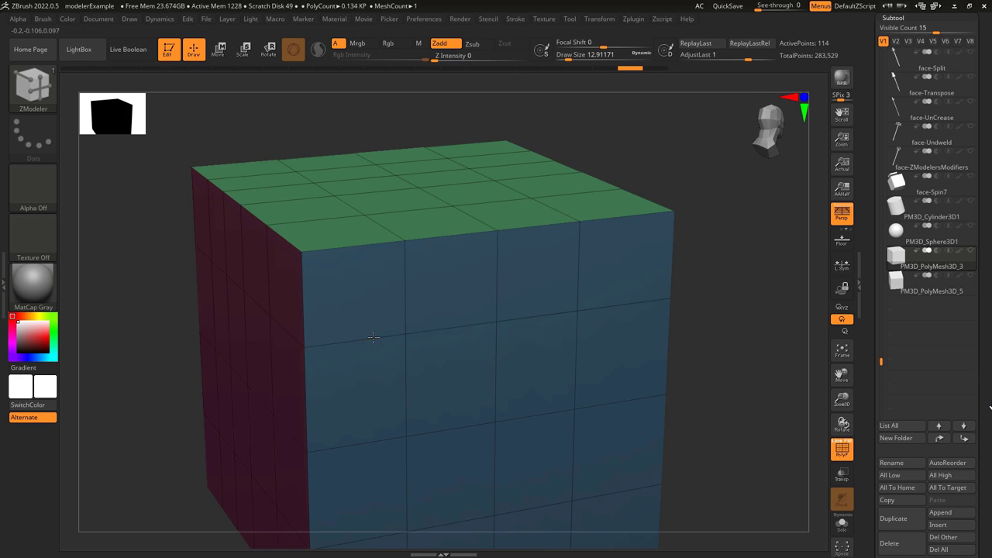
Step: Review the curve actions Bevel, Delete and Do Nothing with their targets on the cube's curves
key("space")
left_click(365, 337)
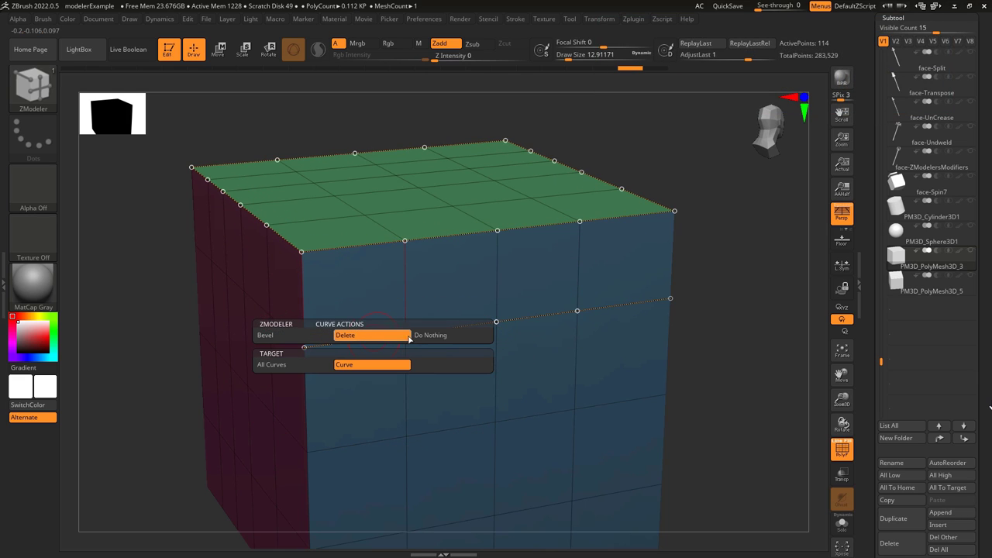
left_click(441, 336)
left_click(390, 337)
left_click(307, 336)
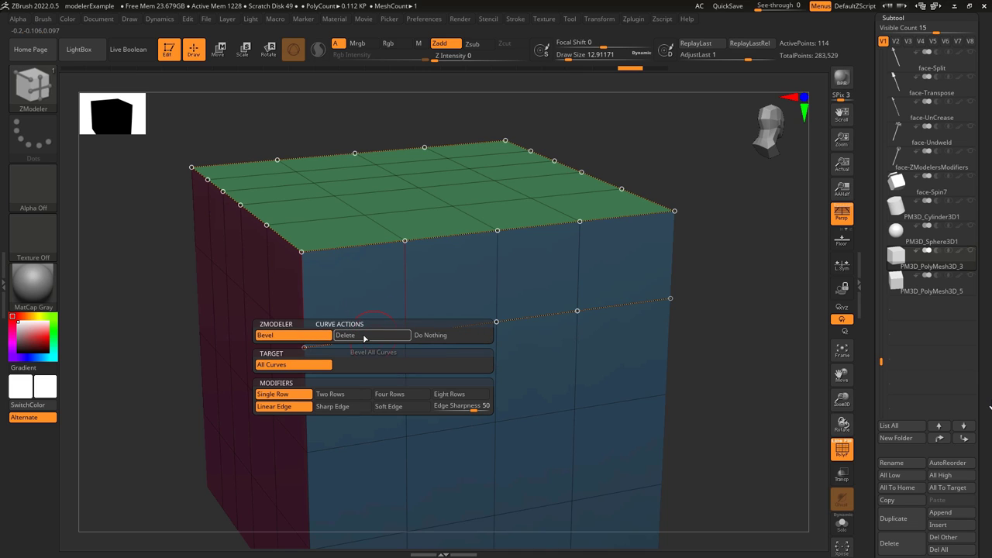
left_click(363, 335)
left_click(436, 336)
left_click(376, 338)
left_click(369, 338)
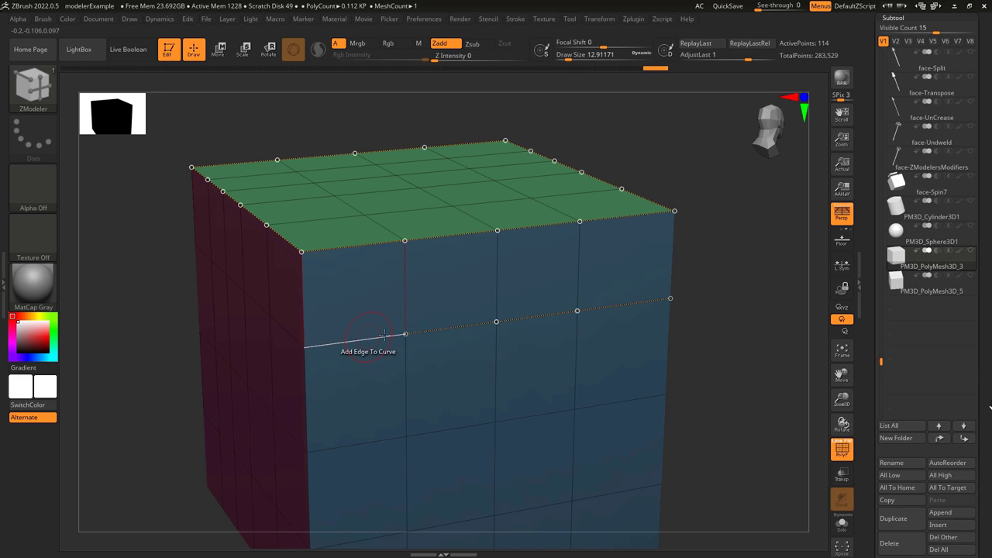
left_click(620, 305)
Step: Set the curve action to Bevel, try bevelling all curves, and undo the bevel
left_click(272, 339)
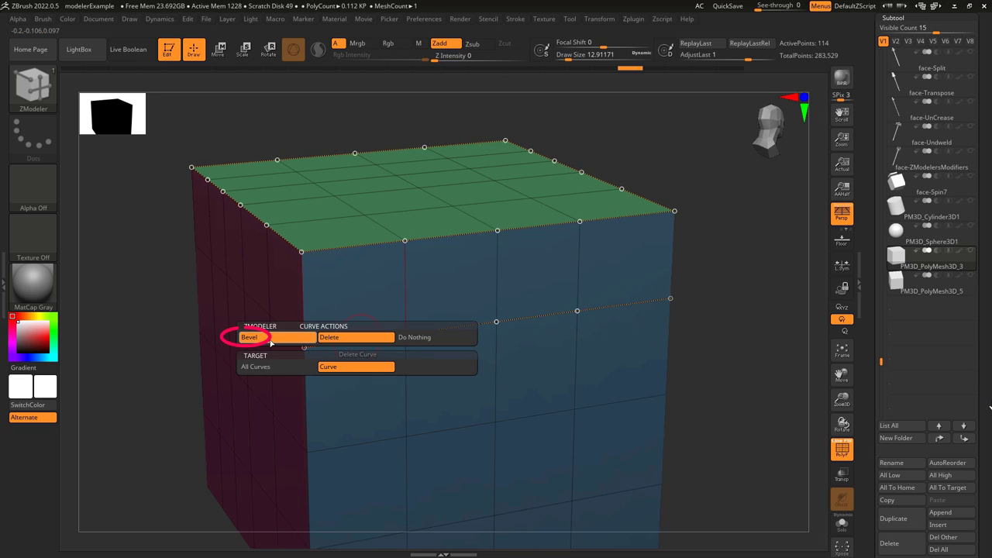
left_click(271, 342)
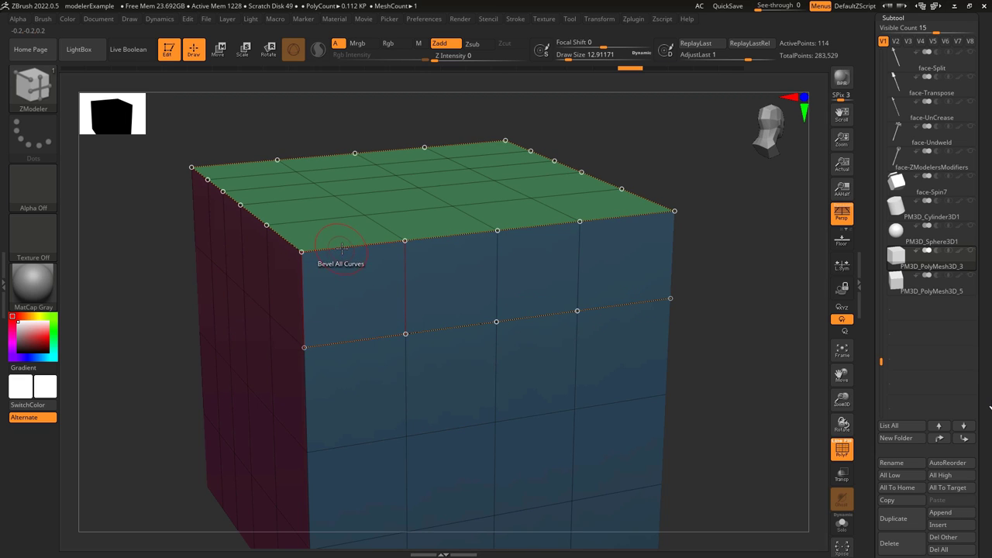
left_click_drag(343, 264, 411, 245)
key("ctrl+z")
Step: Try the curve bevel with Two Rows, Four Rows and Eight Rows, undoing each attempt
key("space")
left_click(331, 307)
key("ctrl+z")
key("space")
left_click(386, 310)
key("ctrl+z")
key("space")
left_click(455, 302)
key("ctrl+z")
Step: Try the curve bevel with Linear Edge and Sharp Edge, undoing each attempt
key("space")
left_click(293, 313)
left_click_drag(338, 249, 389, 251)
key("ctrl+z")
key("space")
left_click(325, 320)
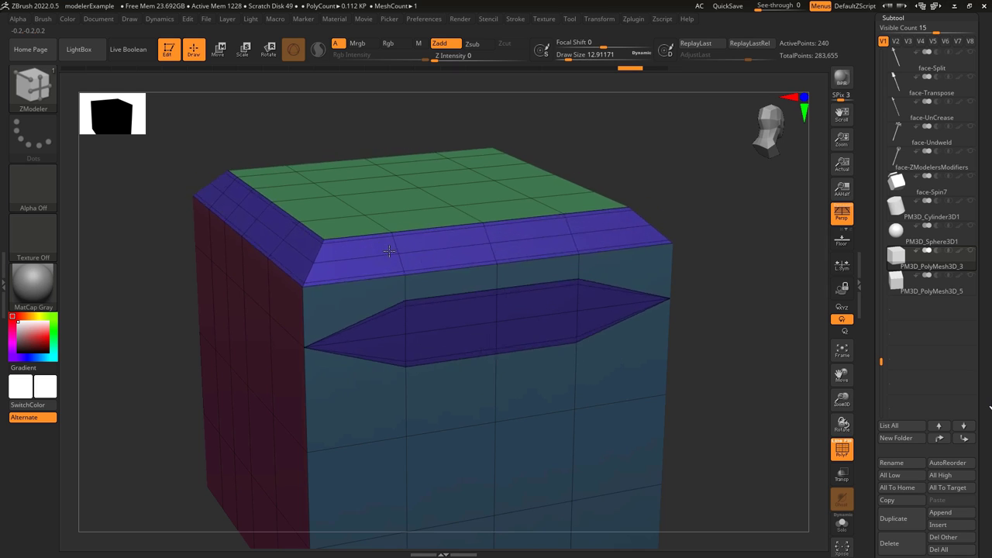
key("ctrl+z")
Step: Bevel all curves with Eight Rows and try the Edge Sharpness modifier
key("space")
left_click_drag(444, 239, 465, 240)
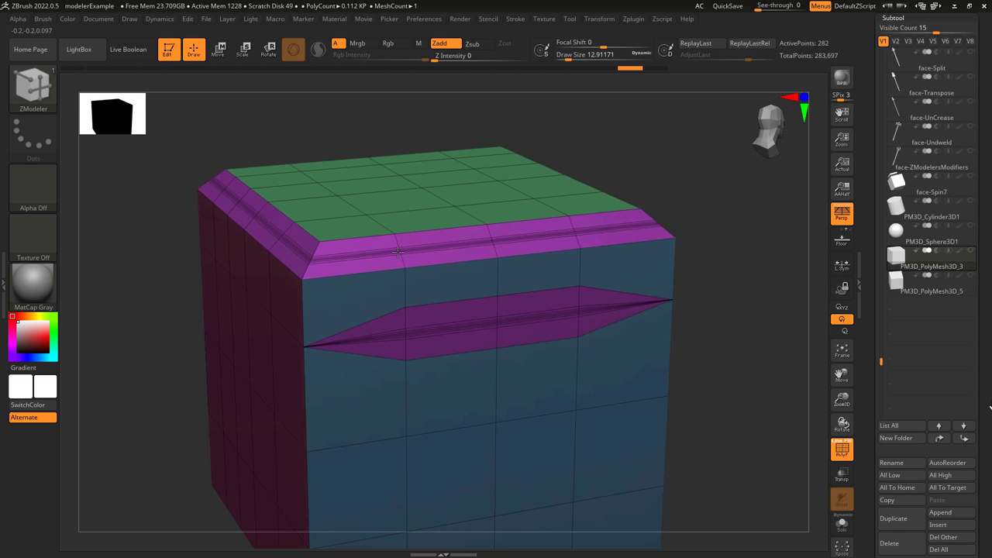
left_click_drag(465, 241, 485, 245)
left_click(454, 314)
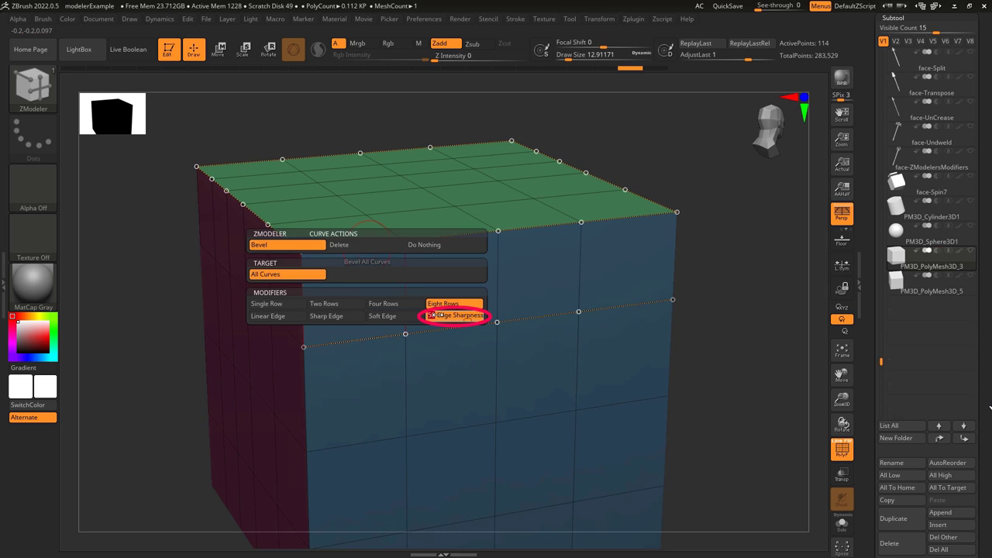
left_click(338, 245)
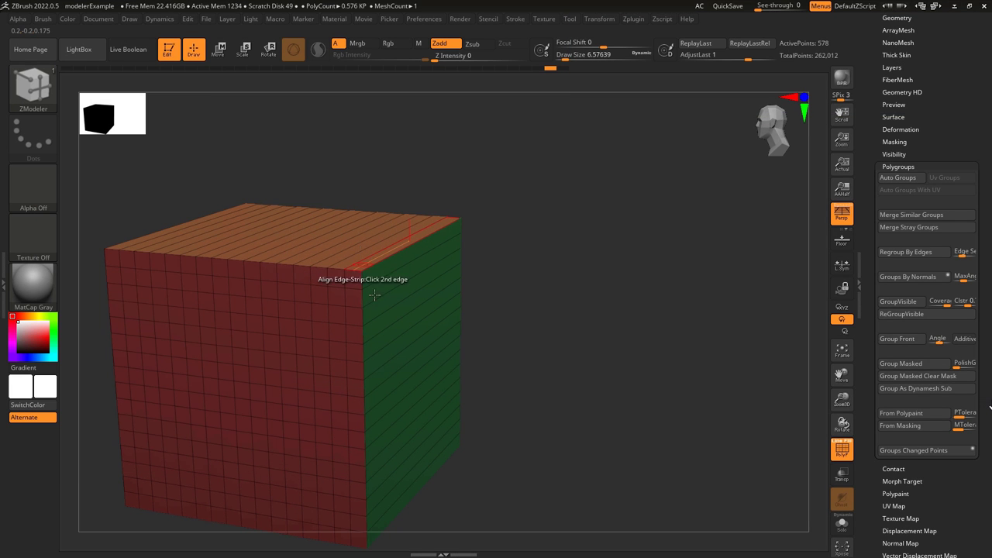
Step: Try aligning edge strips between pairs of edges on the orange and green faces, undoing each alignment
left_click(414, 284)
key("ctrl+z")
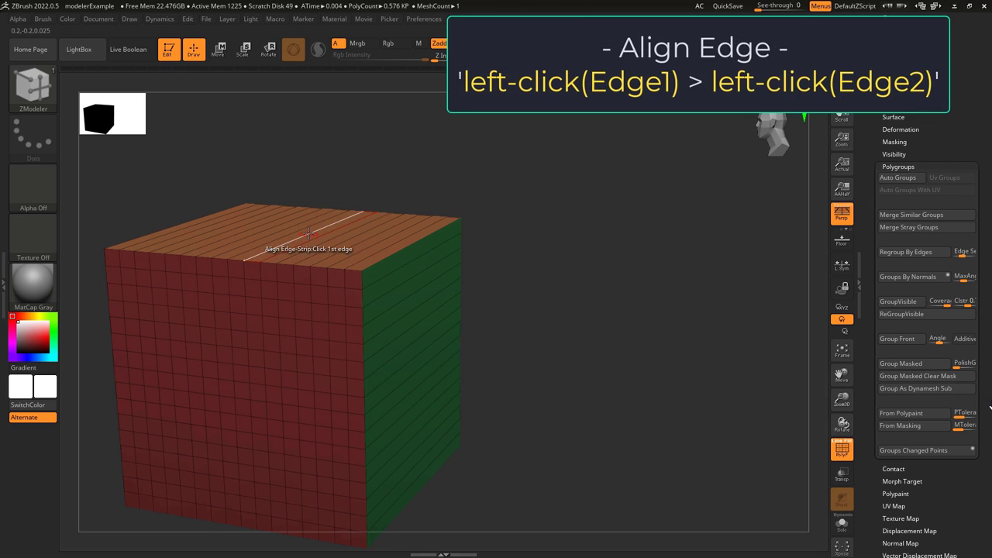
left_click(408, 375)
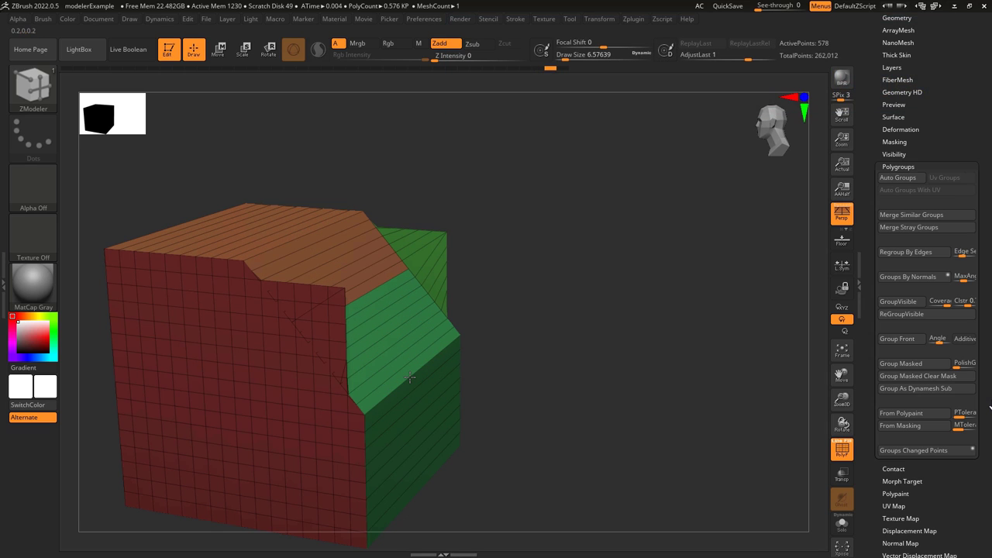
left_click(410, 376)
key("ctrl+z")
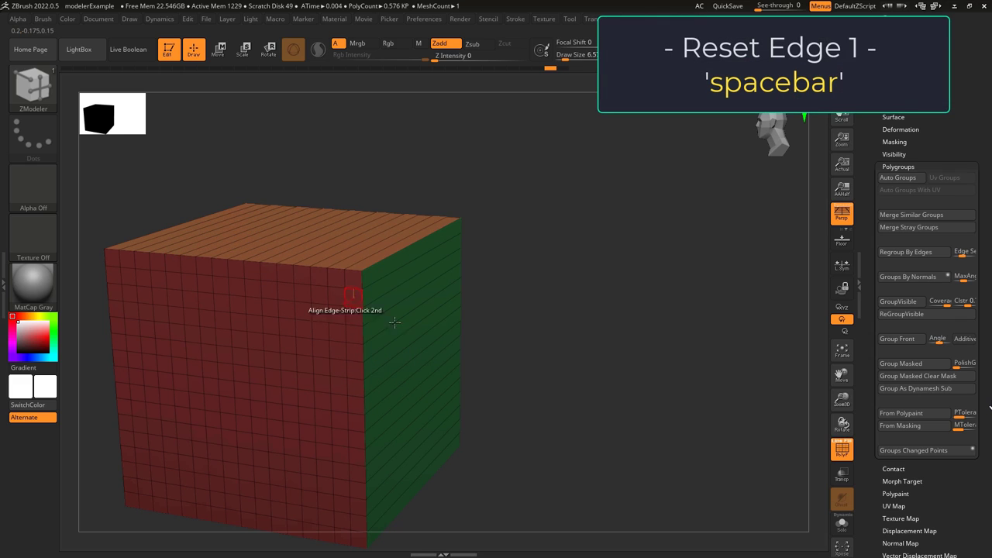
Step: Try resetting the first picked edge and aligning the edge strip between the orange and green faces, undoing the result
key("space")
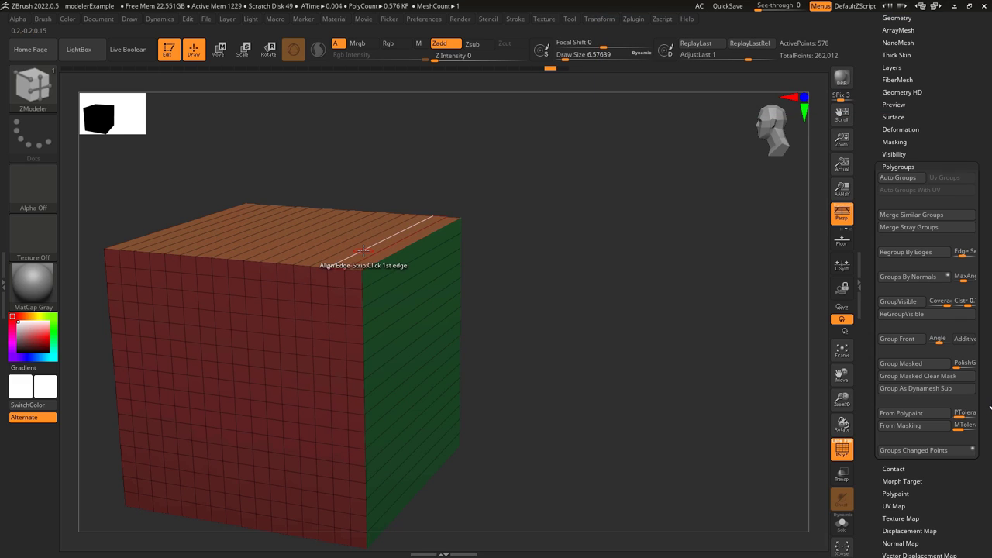
left_click(390, 291)
key("ctrl+z")
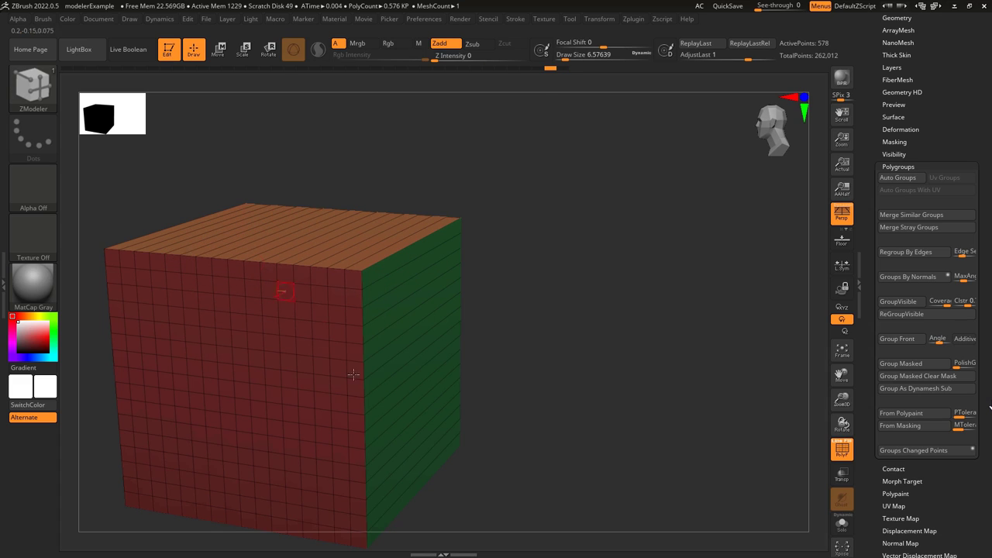
left_click(410, 425)
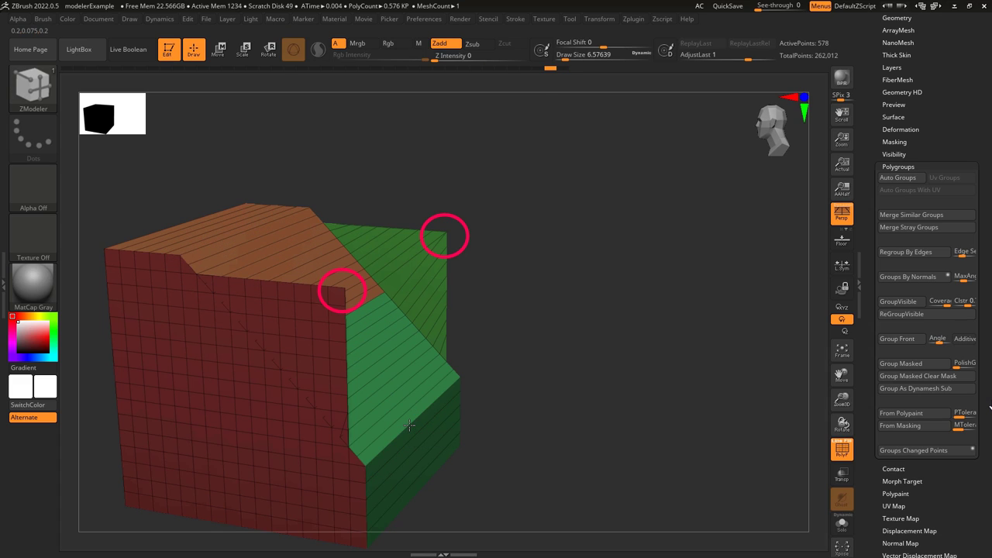
left_click_drag(409, 425, 613, 243)
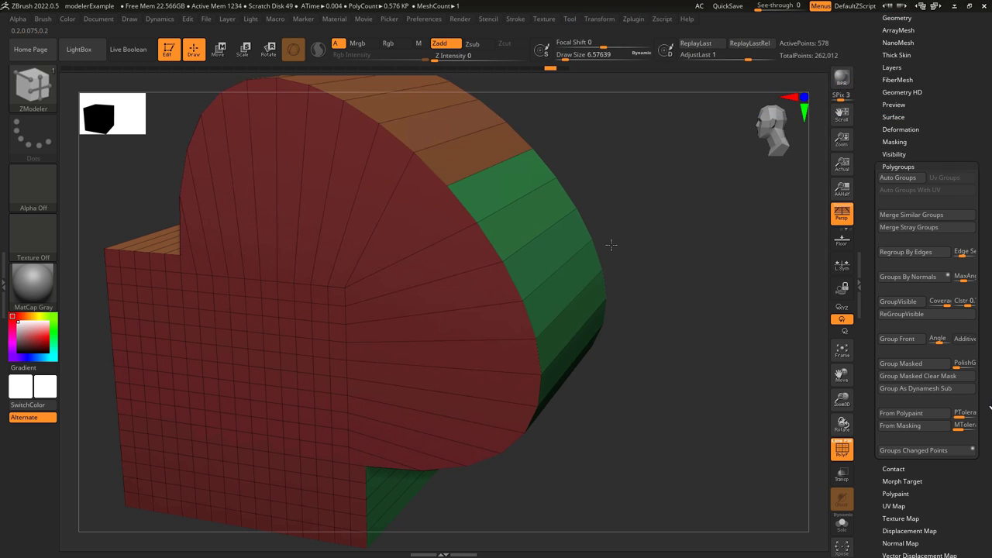
key("ctrl+z")
Step: Try aligning the edge strip with Straight Lines and Tight Round Corners, undoing each attempt
right_click(350, 246)
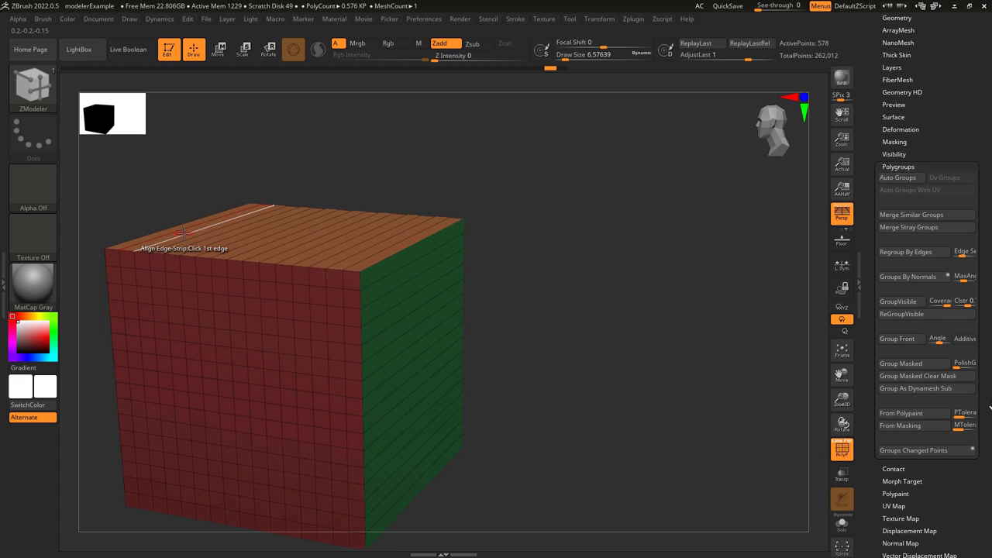
key("space")
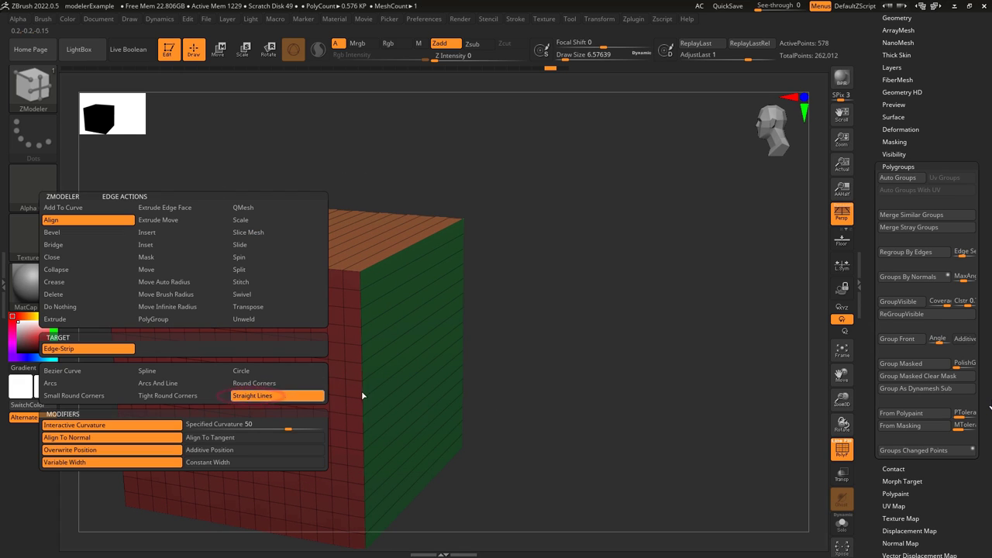
left_click_drag(427, 457, 568, 269)
key("ctrl+z")
key("space")
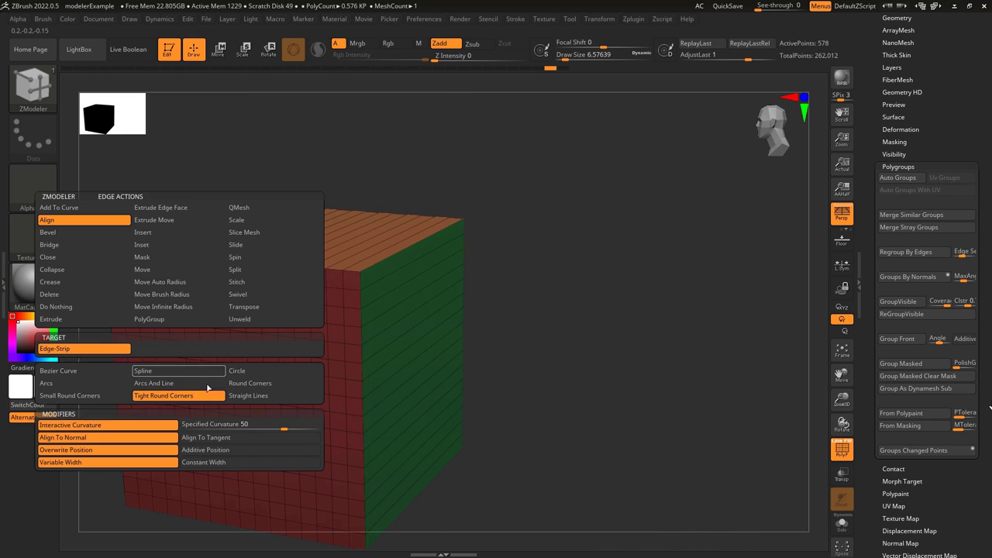
left_click(128, 250)
left_click_drag(422, 460, 569, 291)
key("ctrl+z")
Step: Try aligning the edge strip with Bezier Curve, Arcs and Small Round Corners, undoing each attempt
key("space")
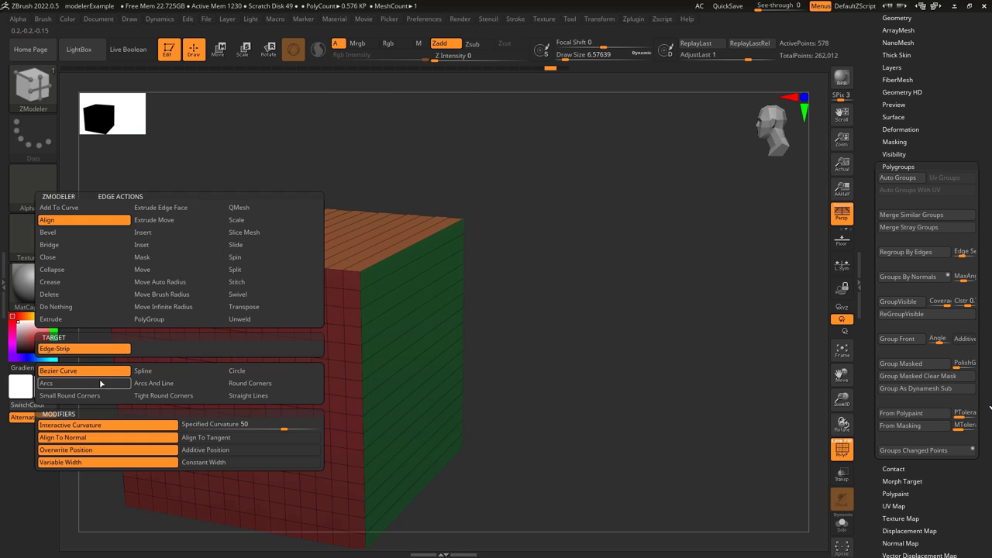
left_click_drag(431, 451, 561, 215)
key("ctrl+z")
key("space")
left_click(67, 387)
key("ctrl+z")
key("space")
left_click(107, 394)
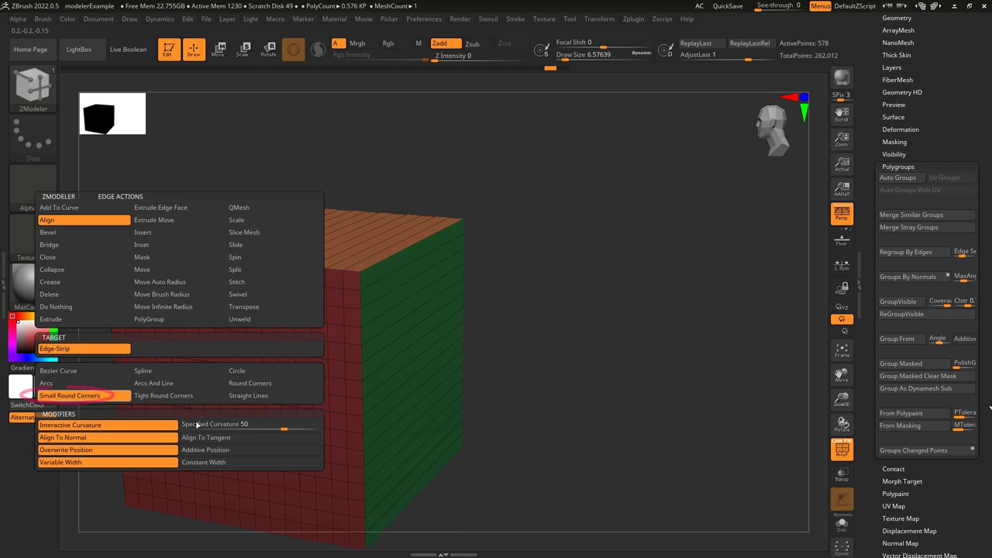
left_click_drag(424, 459, 575, 196)
key("ctrl+z")
Step: Try aligning the edge strip with Spline, Arcs And Line and Tight Round Corners, undoing each attempt
key("space")
left_click(158, 372)
left_click_drag(424, 459, 549, 281)
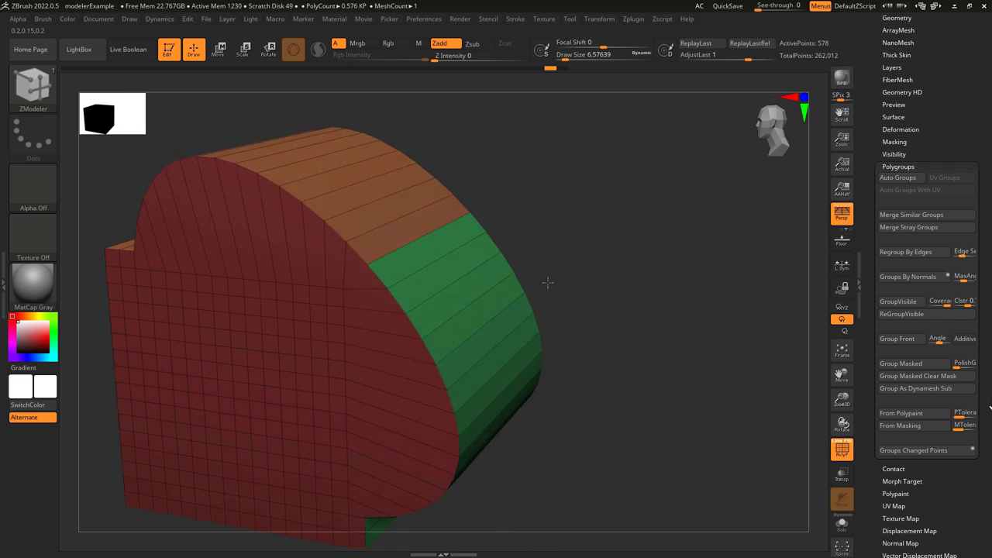
key("ctrl+z")
key("space")
left_click(158, 384)
left_click_drag(423, 459, 569, 255)
key("ctrl+z")
key("space")
left_click(164, 396)
key("ctrl+z")
Step: Try aligning the edge strip with Circle and again with Straight Lines, undoing each attempt
key("space")
left_click(271, 376)
left_click(272, 377)
left_click_drag(272, 378, 591, 253)
key("ctrl+z")
key("space")
left_click(272, 395)
left_click_drag(364, 392, 560, 284)
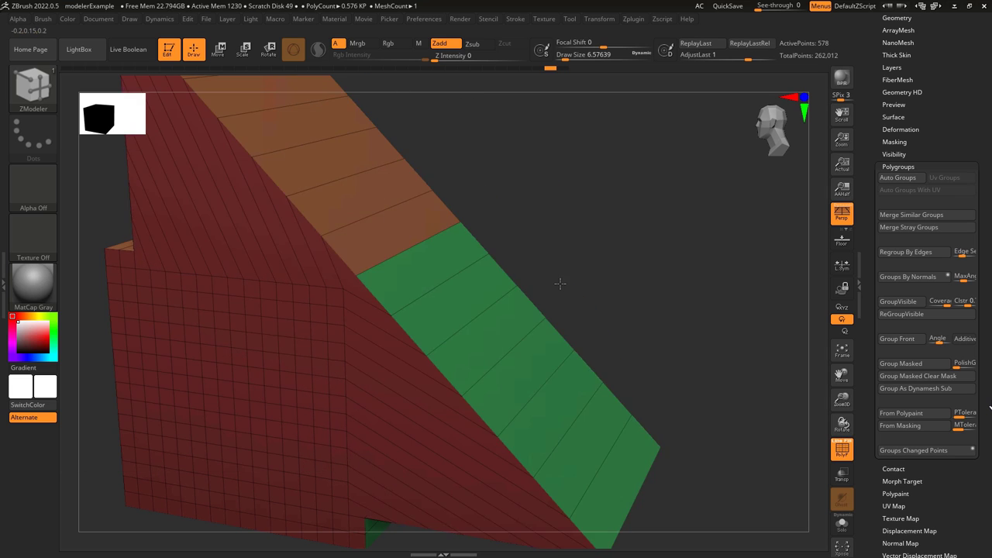
key("ctrl+z")
Step: Set the alignment back to Bezier Curve and try it on the edge strip with Interactive Curvature
key("space")
left_click(94, 372)
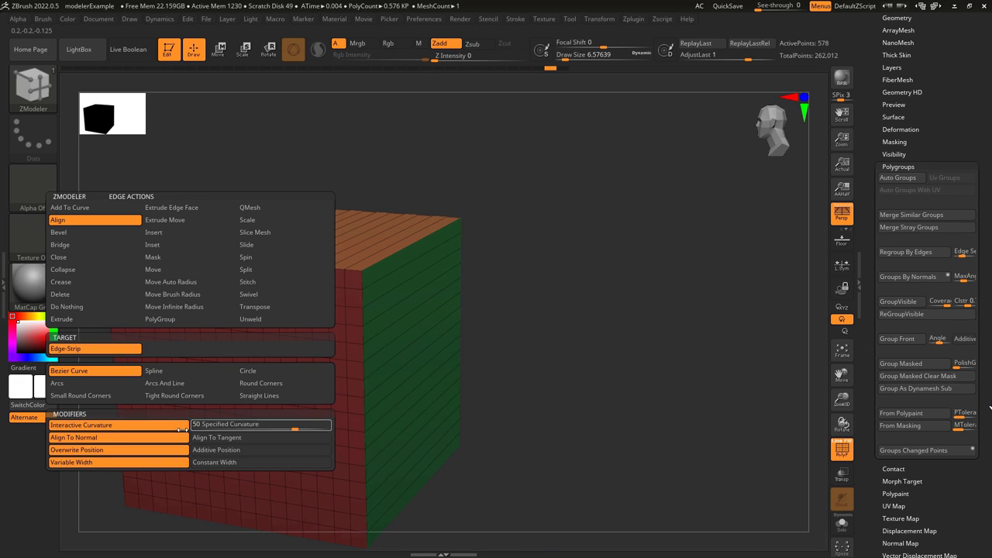
left_click(177, 462)
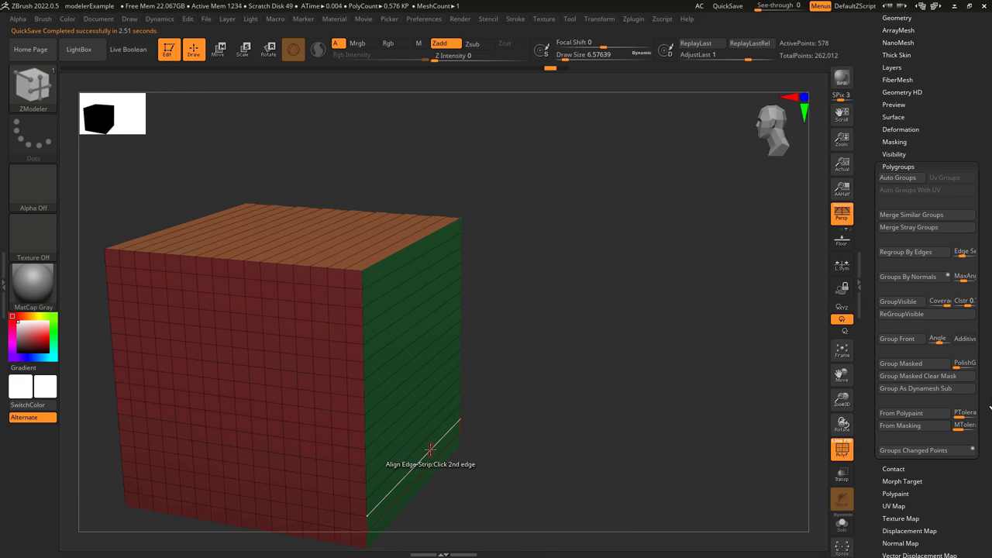
left_click_drag(418, 464, 614, 323)
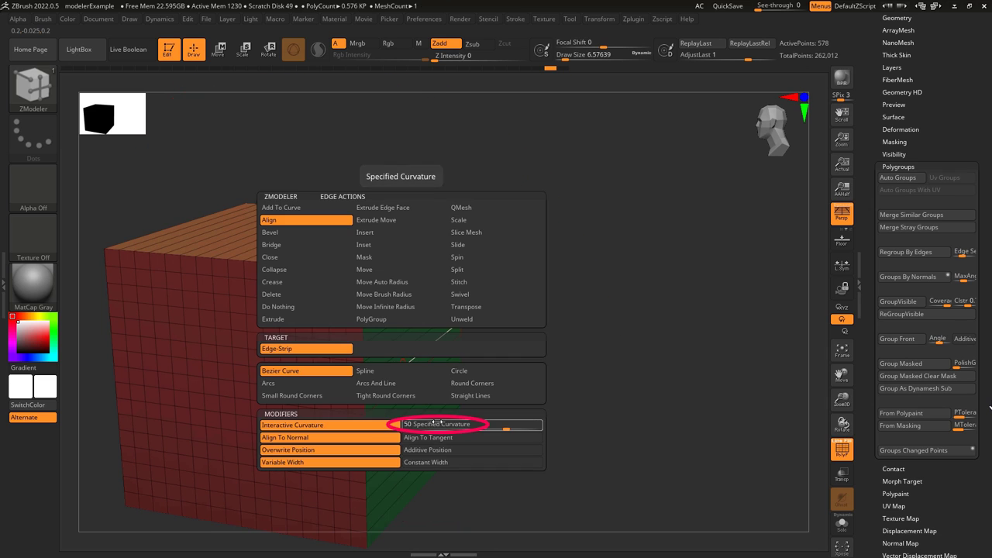
Step: Try the edge strip alignment with Specified Curvature and with Align To Tangent
left_click(436, 424)
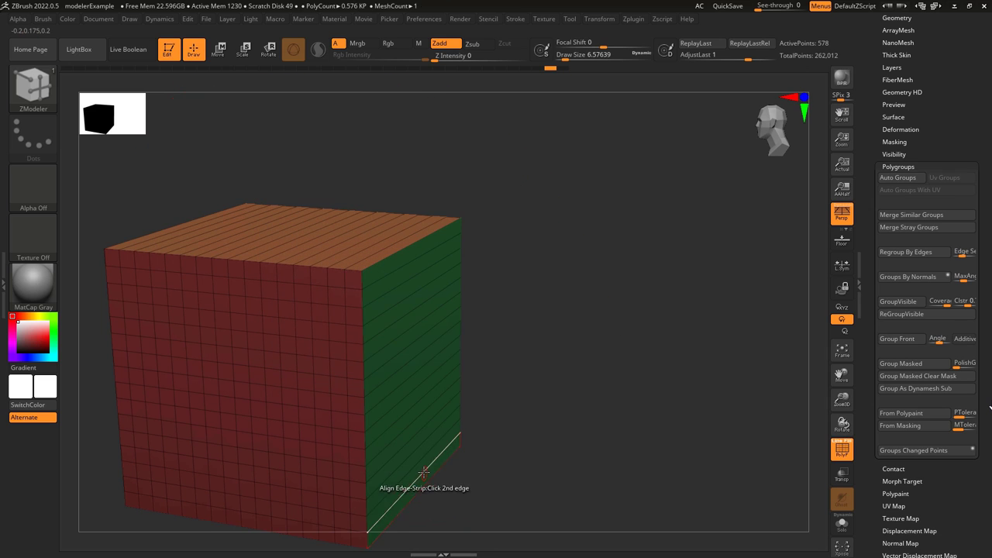
left_click(429, 452)
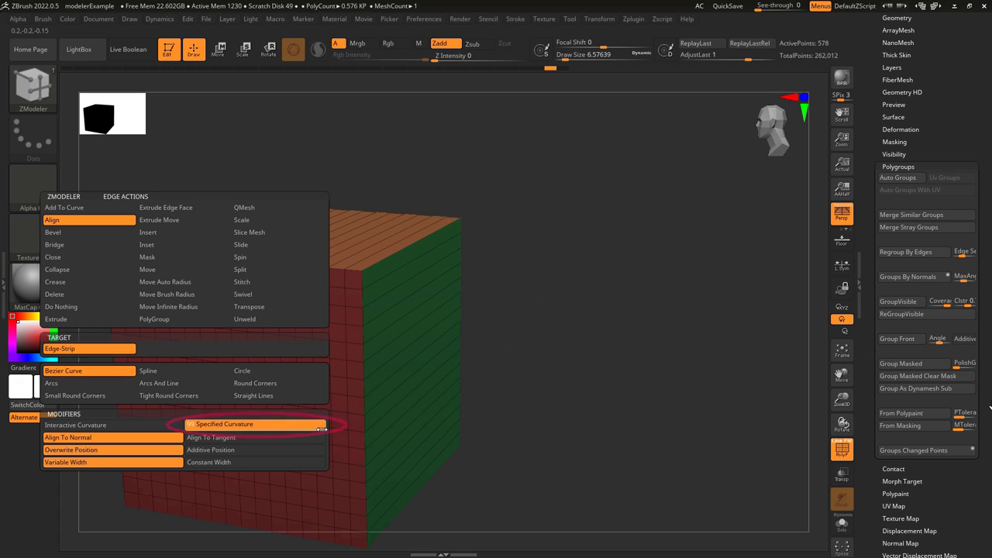
left_click(404, 478)
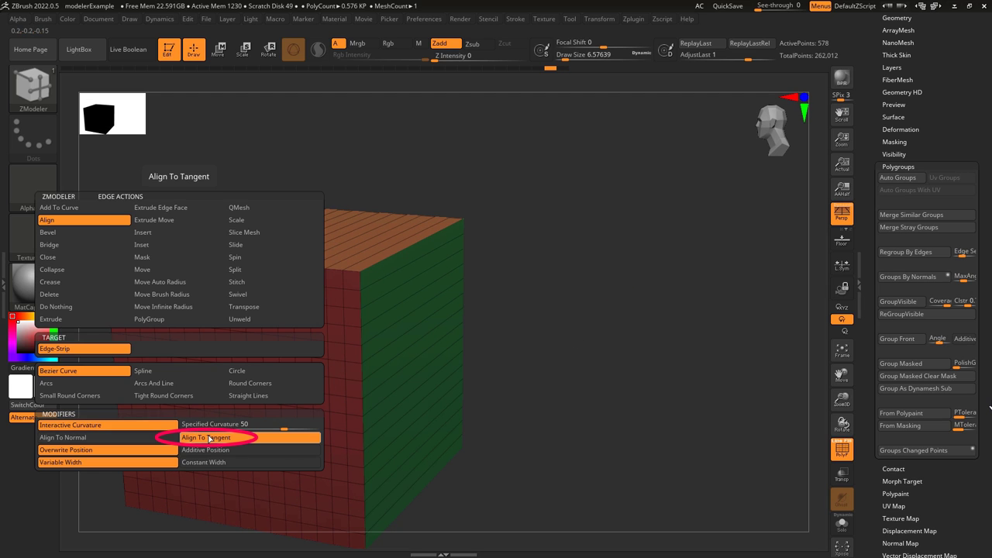
left_click(222, 372)
left_click(372, 468)
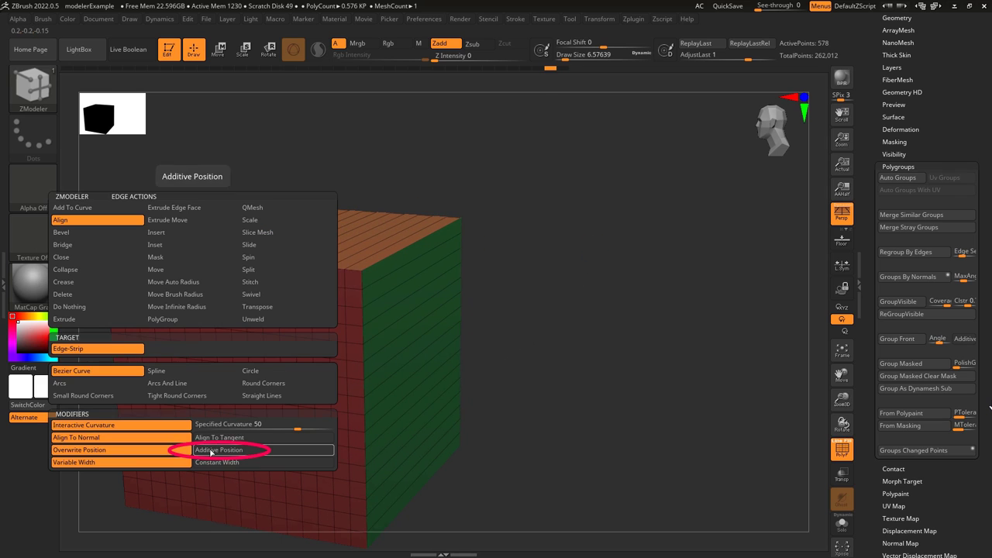
Step: Align the edge strip across the orange and green faces with the Additive Position modifier
left_click(211, 452)
left_click_drag(423, 462, 539, 231)
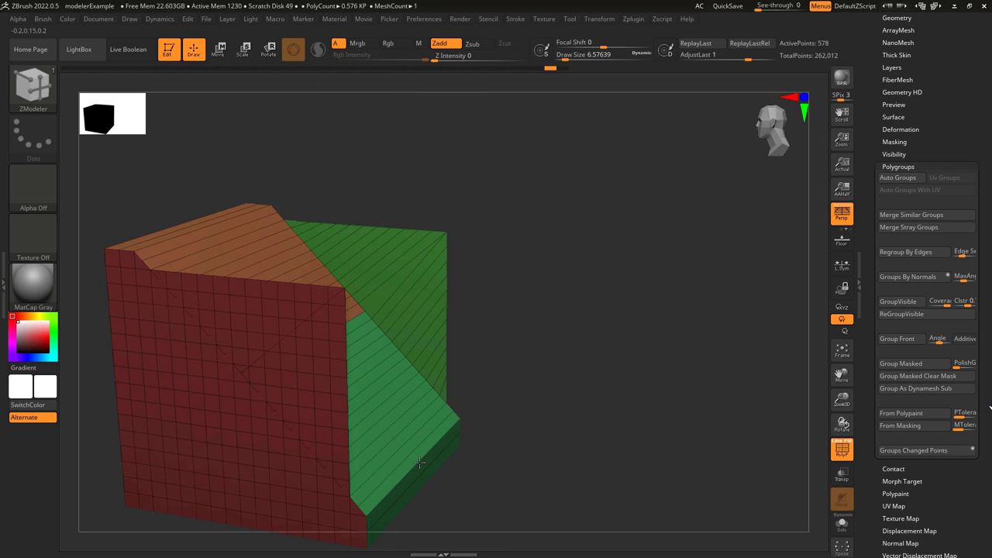
mouse_move(419, 462)
left_mouse_down()
mouse_move(523, 256)
mouse_move(550, 107)
mouse_move(598, 137)
left_mouse_up()
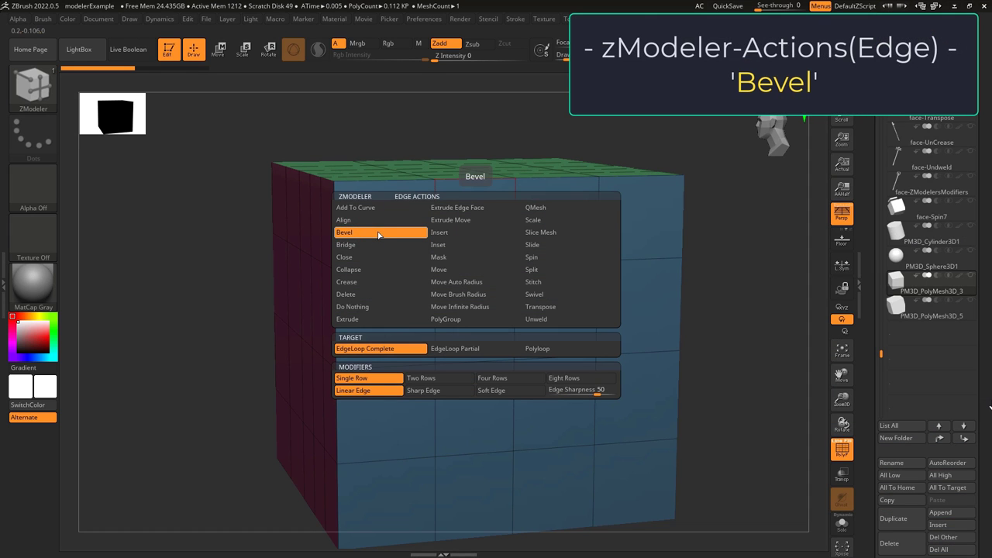
Step: Try the edge Bevel action with EdgeLoop Complete around the cube's green top face, undoing the bevel
left_click(377, 233)
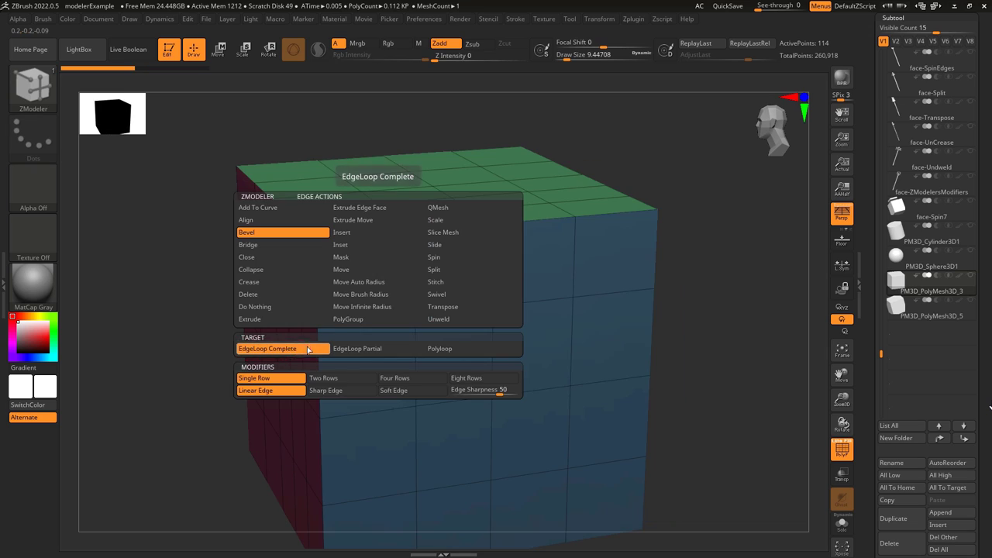
left_click(308, 350)
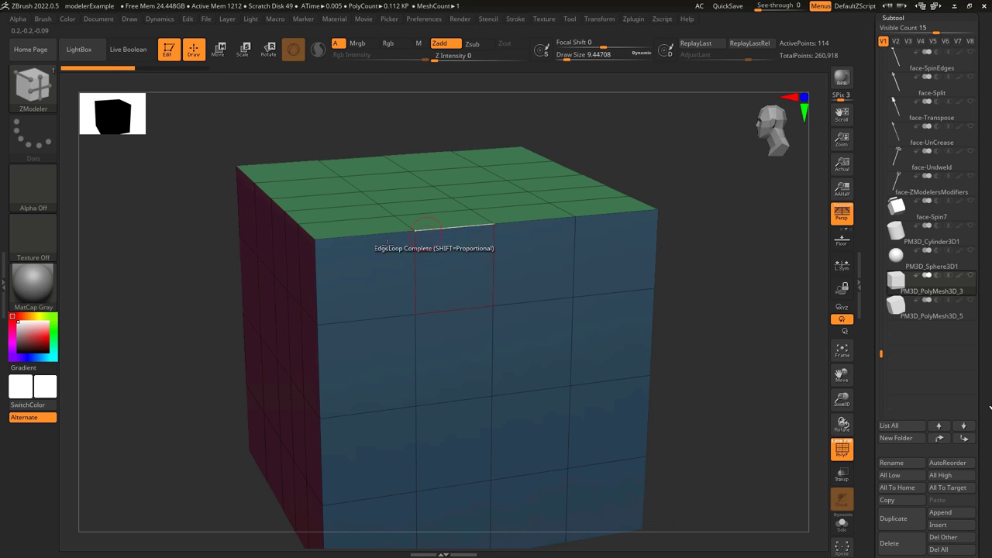
left_click_drag(362, 249, 368, 254)
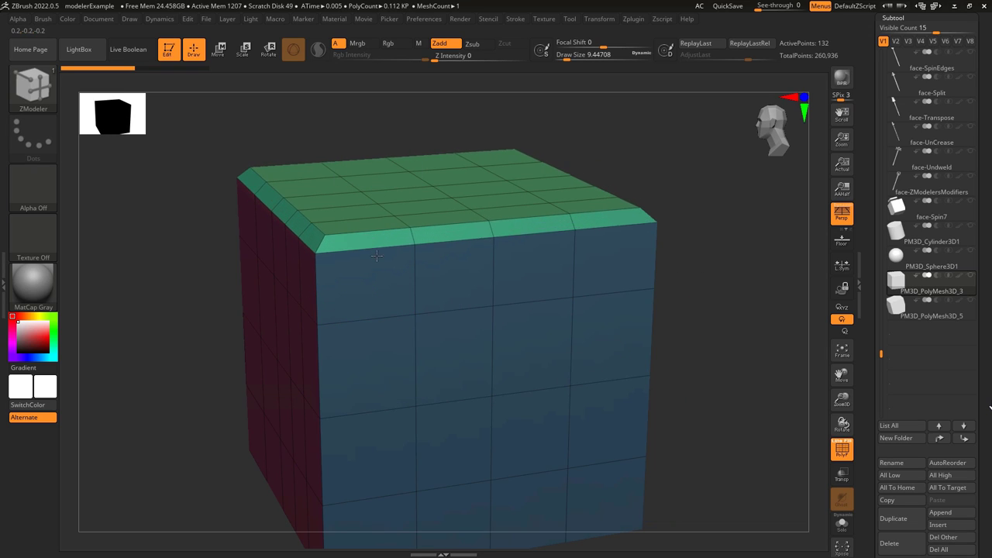
key("ctrl+z")
Step: Try the Bevel with EdgeLoop Partial along the edge between the green and blue faces, undoing each attempt
key("space")
left_click(371, 350)
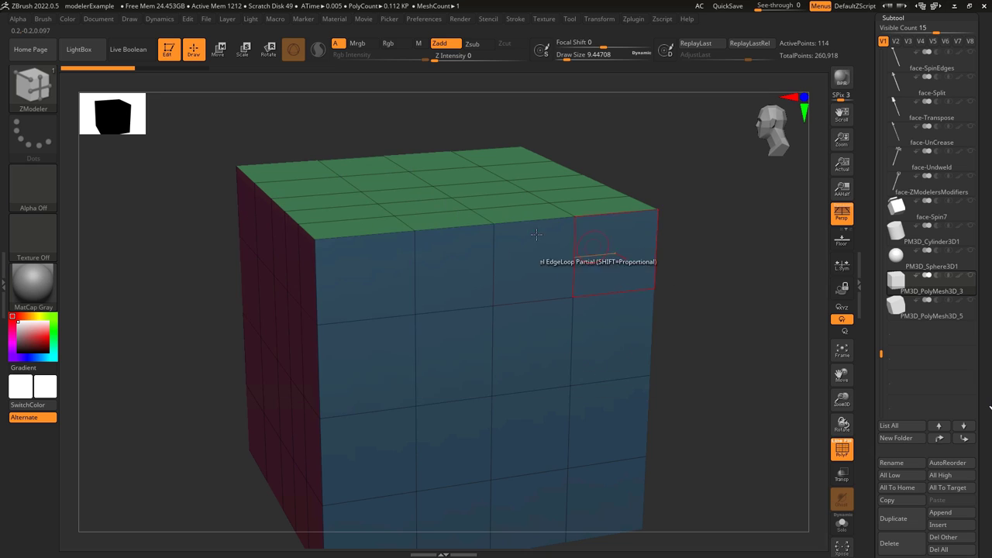
left_click(365, 236)
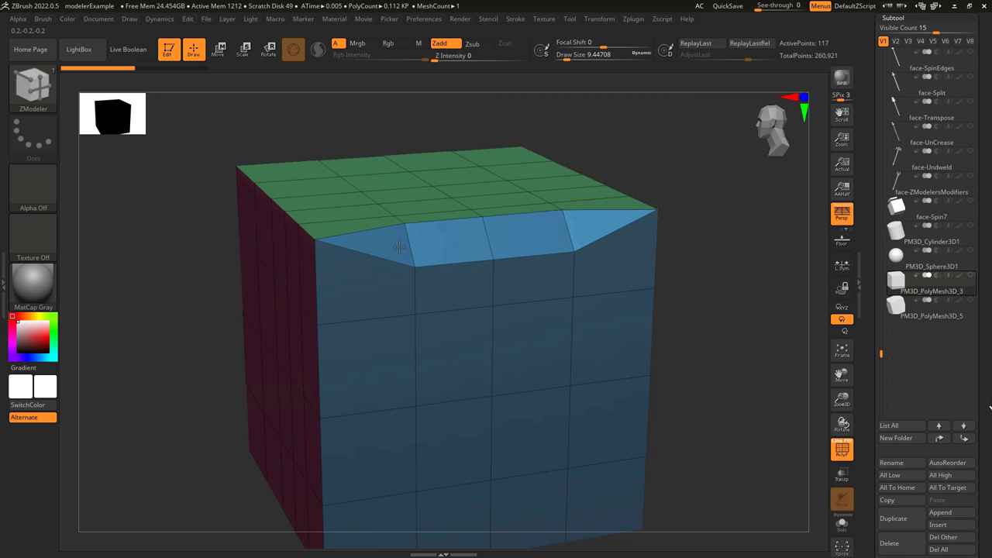
key("ctrl+z")
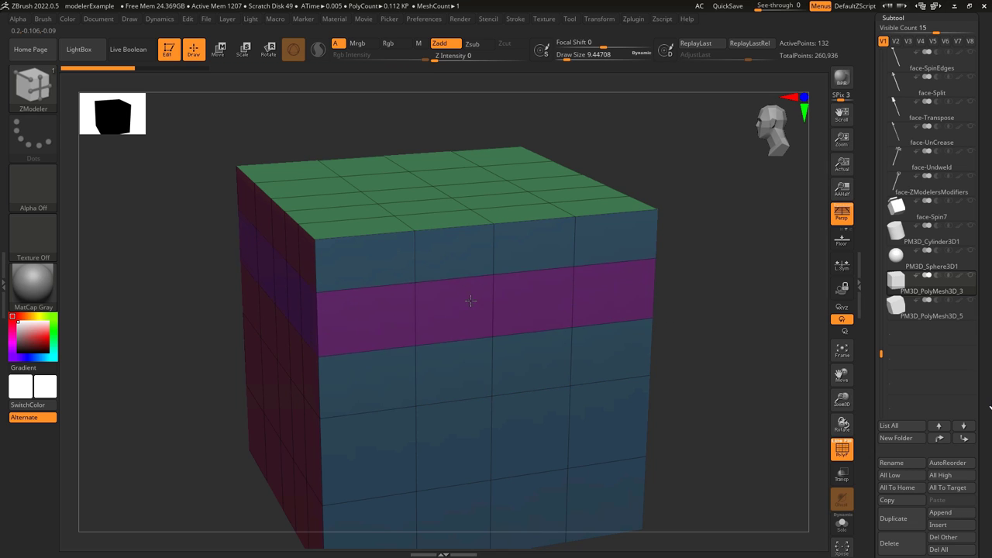
key("ctrl+z")
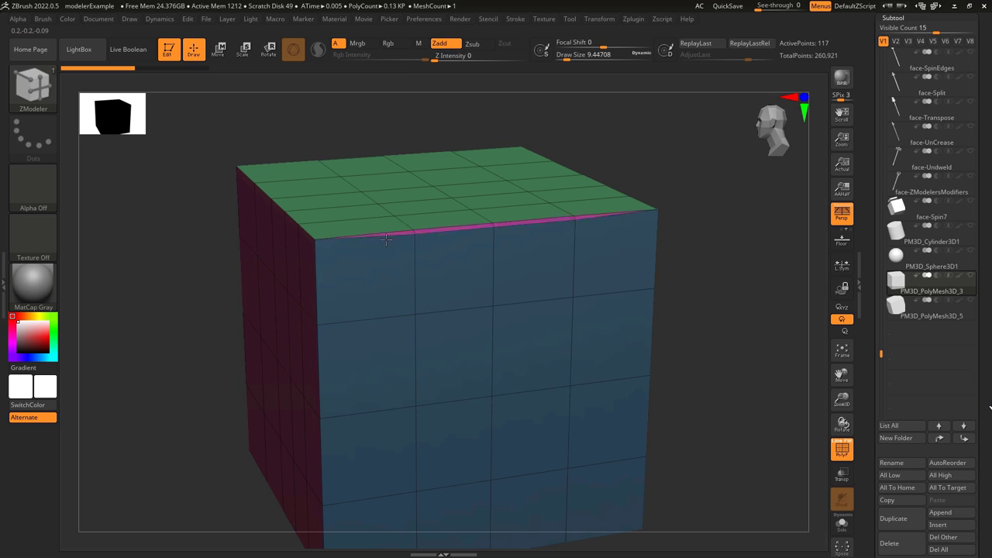
left_click_drag(386, 239, 327, 246)
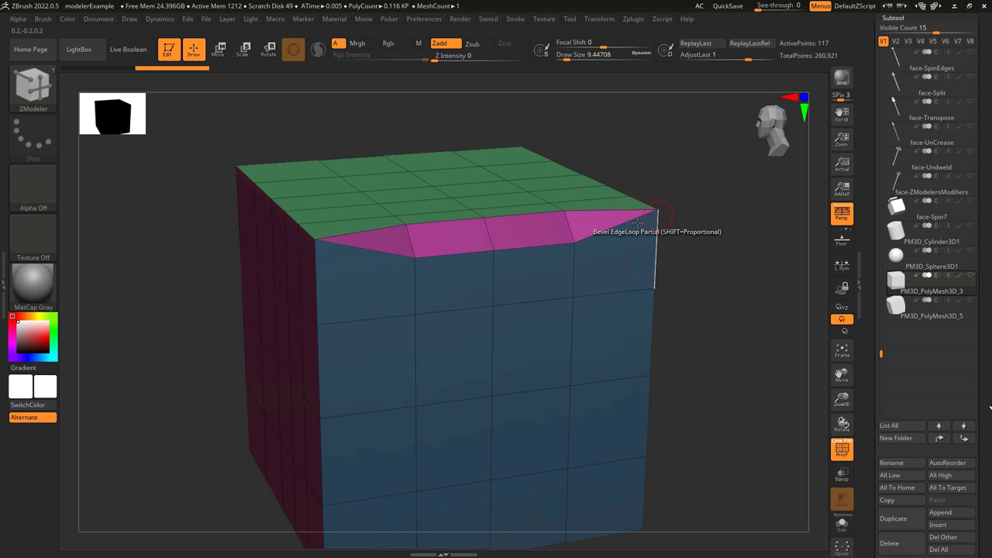
key("ctrl+z")
Step: Try the Bevel with the Polyloop target on the cube's upper and middle edges, undoing each attempt
key("space")
left_click(498, 348)
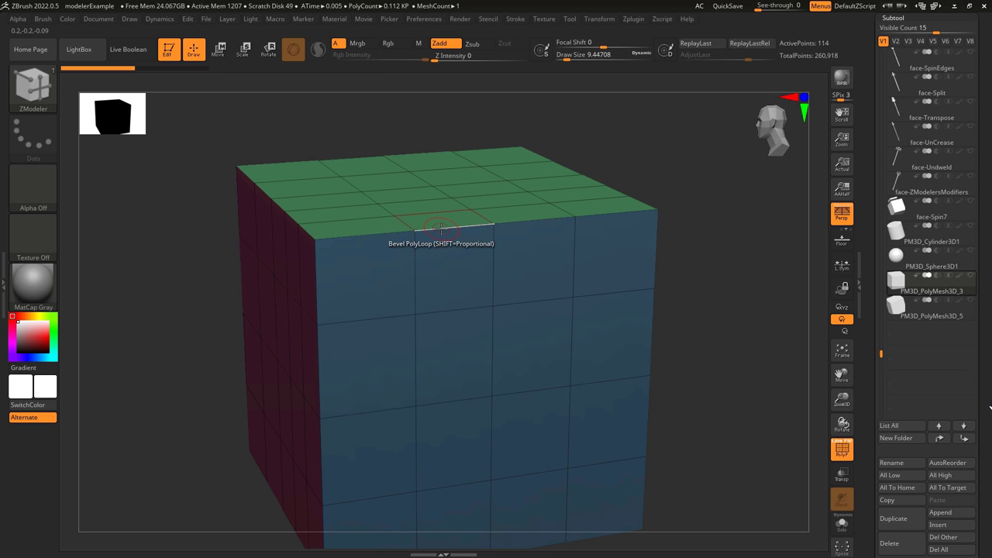
left_click_drag(441, 230, 488, 234)
key("ctrl+z")
key("ctrl+z")
left_click_drag(414, 342, 411, 390)
key("ctrl+z")
Step: Return the Bevel target to EdgeLoop Complete and try Single Row and Two Rows around the green face, undoing them
key("space")
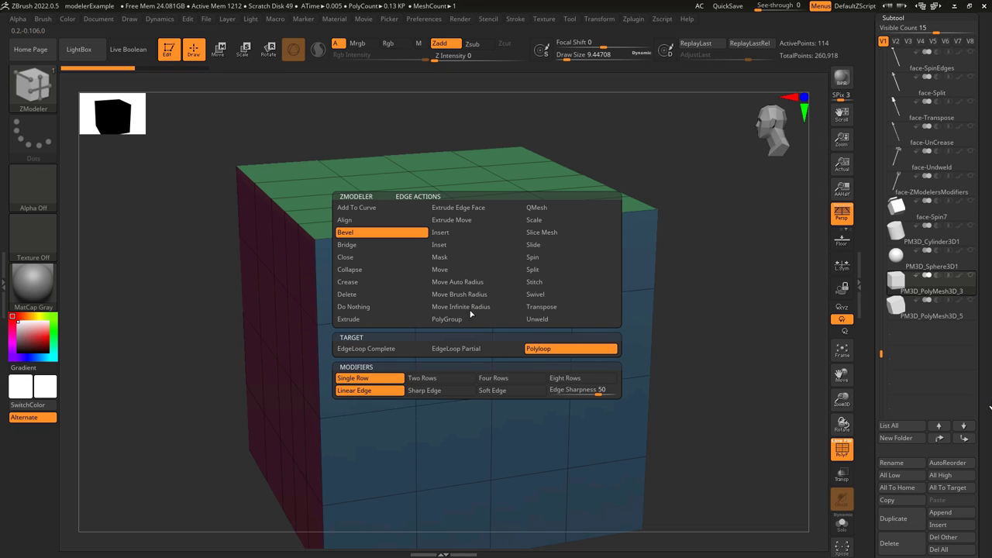
left_click(387, 350)
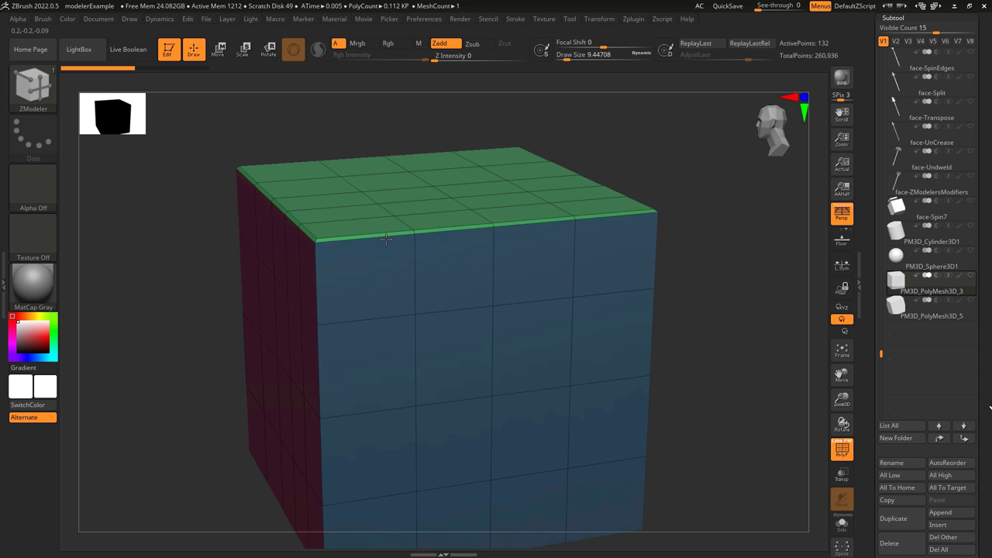
key("space")
left_click(357, 378)
left_click_drag(402, 233, 414, 266)
key("ctrl+z")
Step: Try the edge loop bevel with Four Rows and Eight Rows, undoing each attempt
key("space")
left_click(410, 377)
key("ctrl+z")
key("space")
left_click(475, 379)
key("ctrl+z")
Step: Try the edge loop bevel with Linear Edge and Sharp Edge, previewing the Sharp Edge result with Dynamic Subdiv
key("space")
left_click(288, 390)
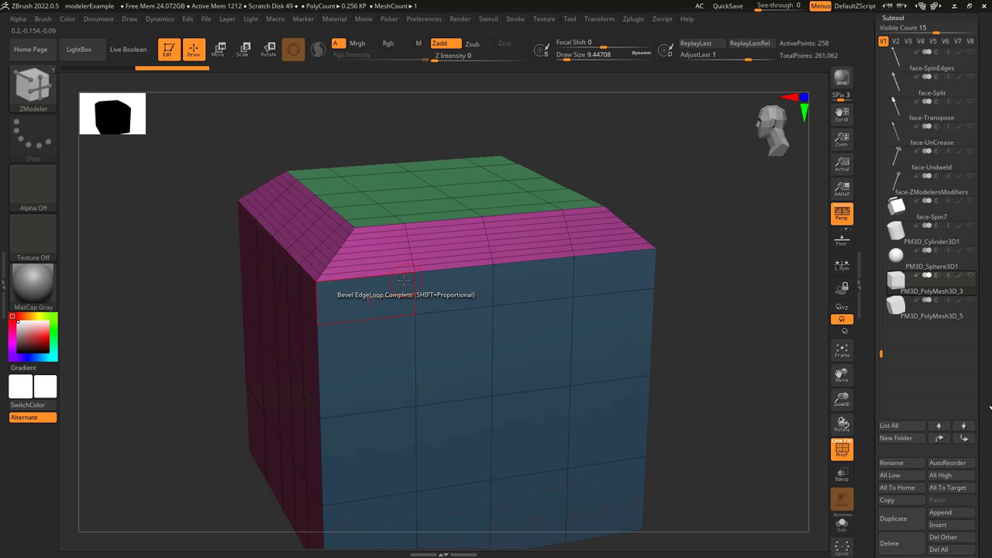
key("space")
left_click(312, 391)
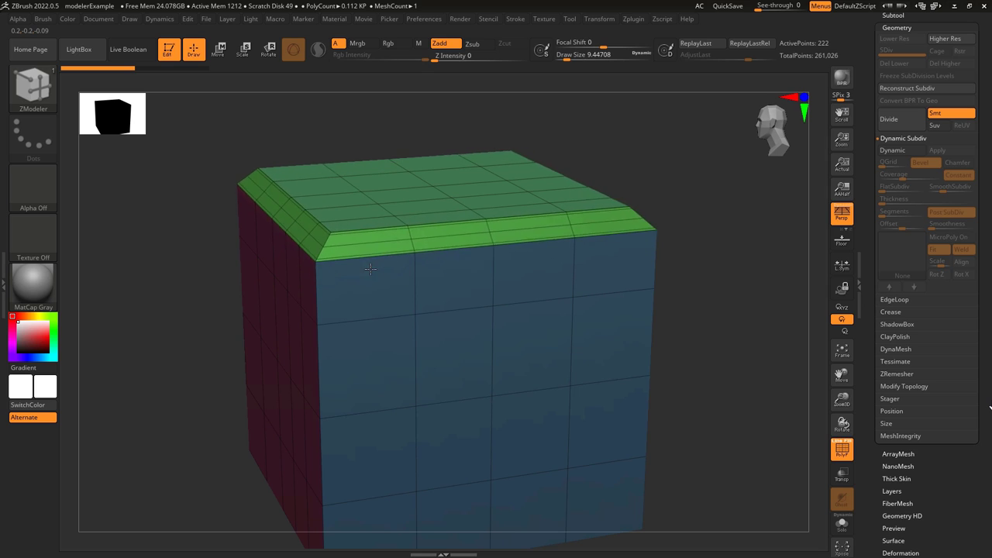
key("d")
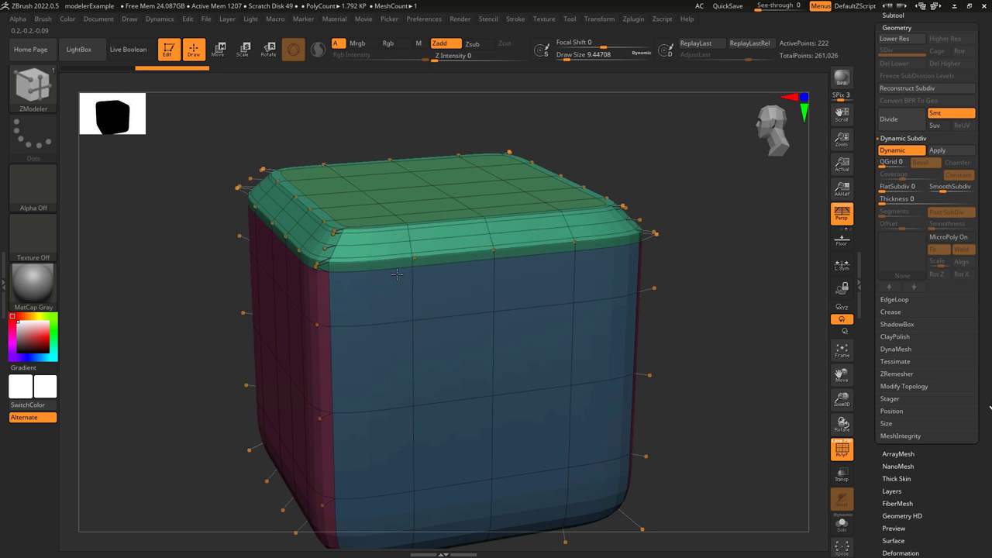
key("shift+d")
Step: Switch the edge loop bevel to Soft Edge, preview Dynamic Subdiv, and try it with the Edge Sharpness modifier on the cube's front upper edge
key("space")
left_click(419, 391)
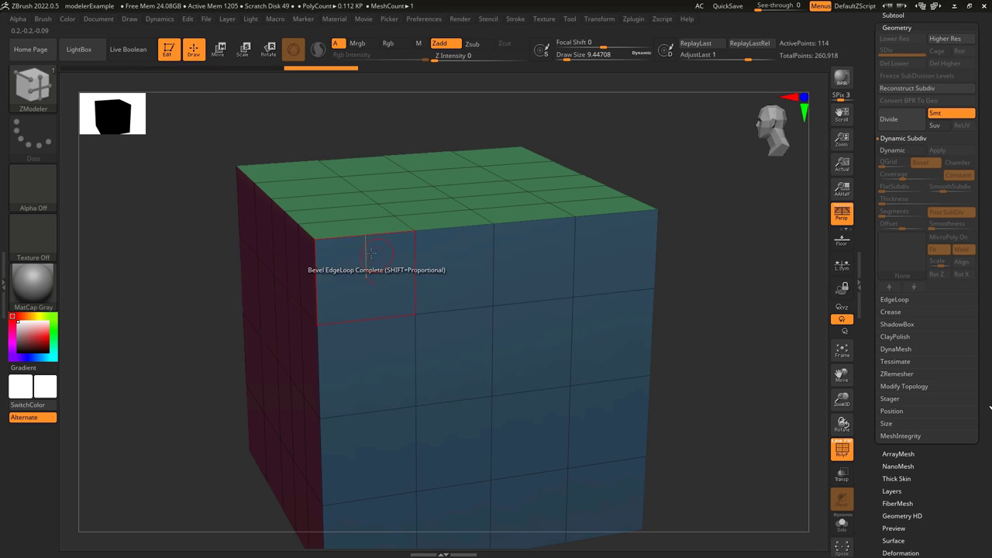
key("d")
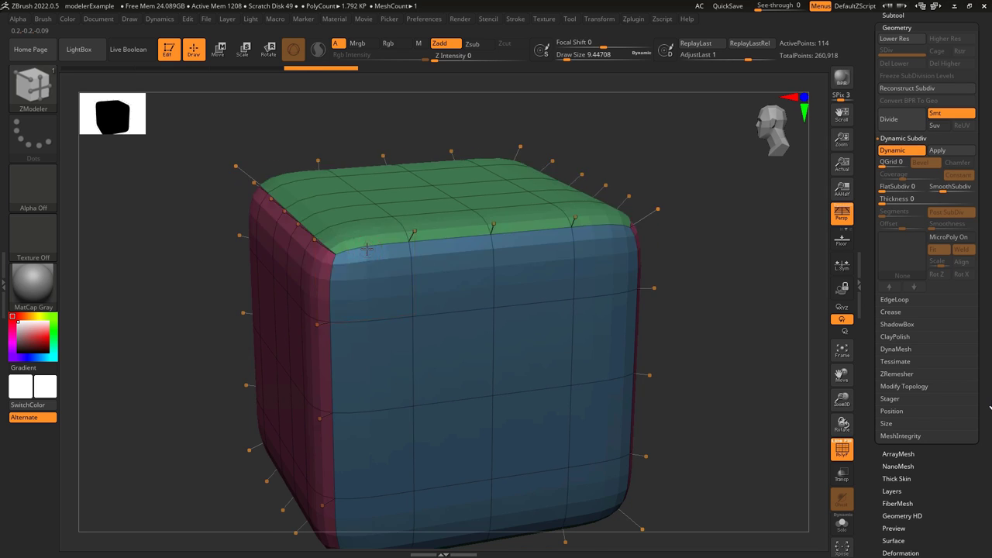
key("shift+d")
key("space")
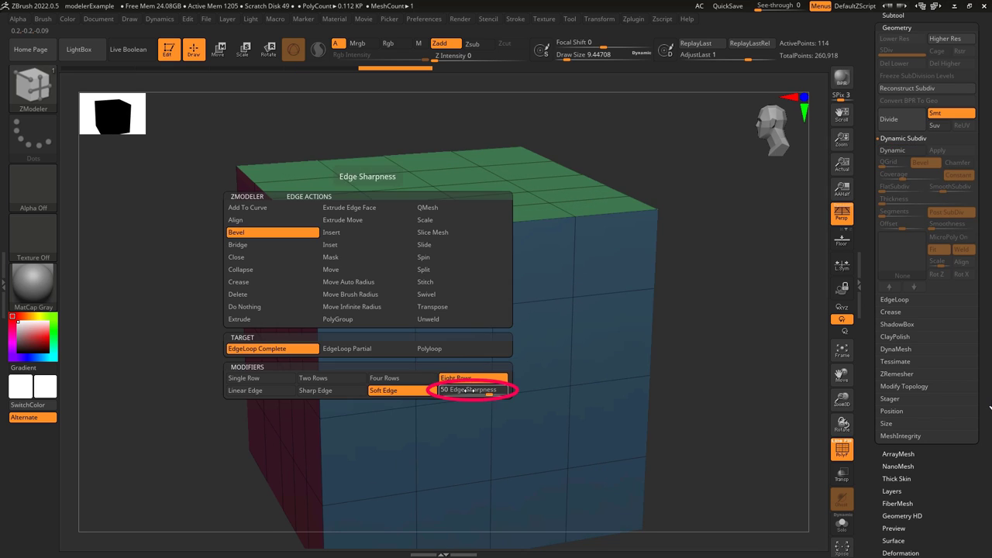
left_click(444, 394)
left_click_drag(370, 247, 384, 260)
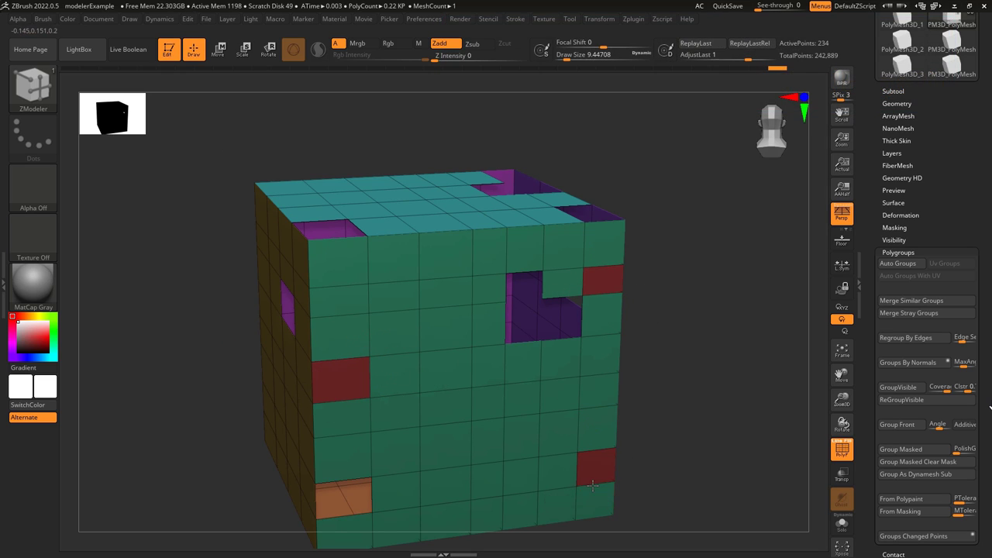
Step: Reset the started edge bridge, set the Bridge target to Two Holes and try it from the left front hole, undoing the result
key("space")
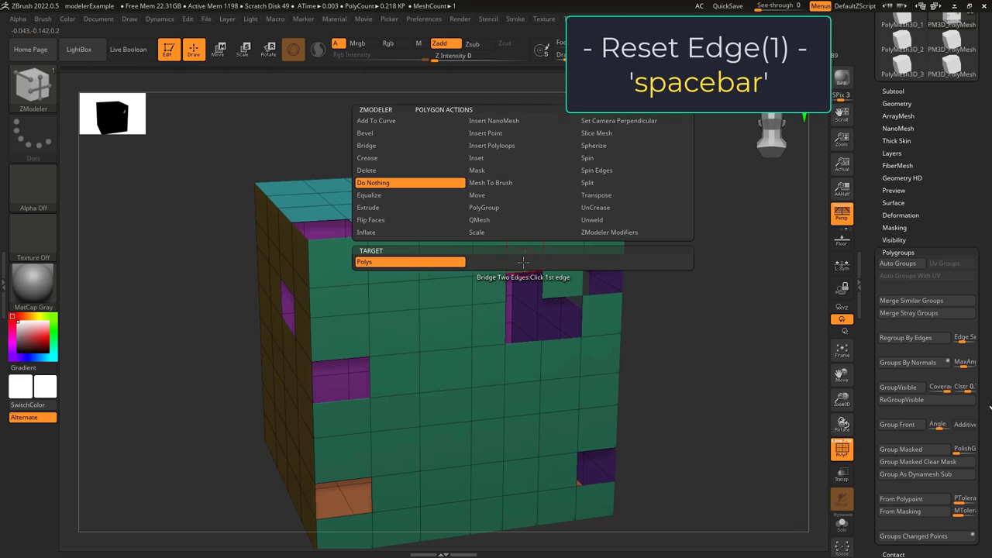
key("space")
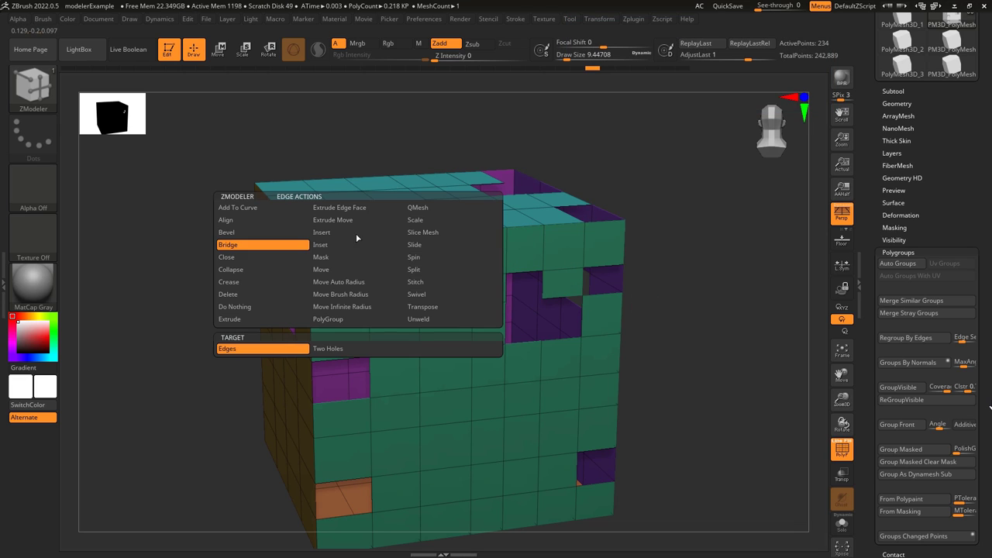
left_click(353, 349)
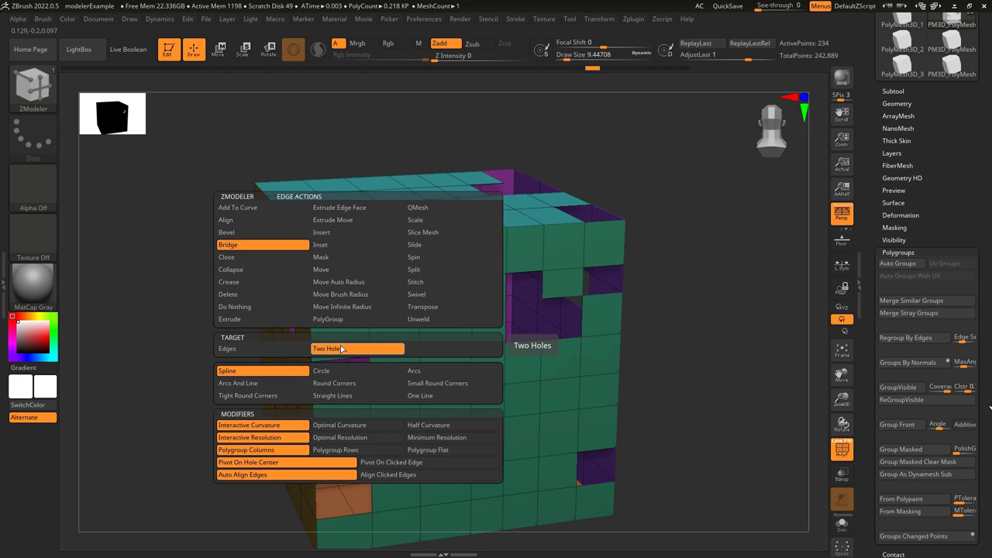
left_click_drag(597, 452, 684, 422)
left_click_drag(371, 399, 516, 349)
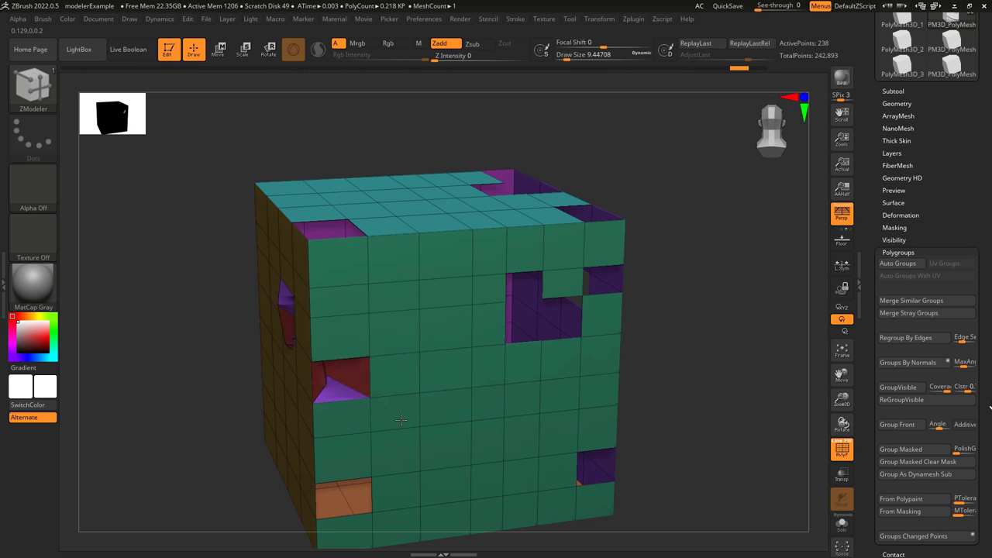
key("ctrl+z")
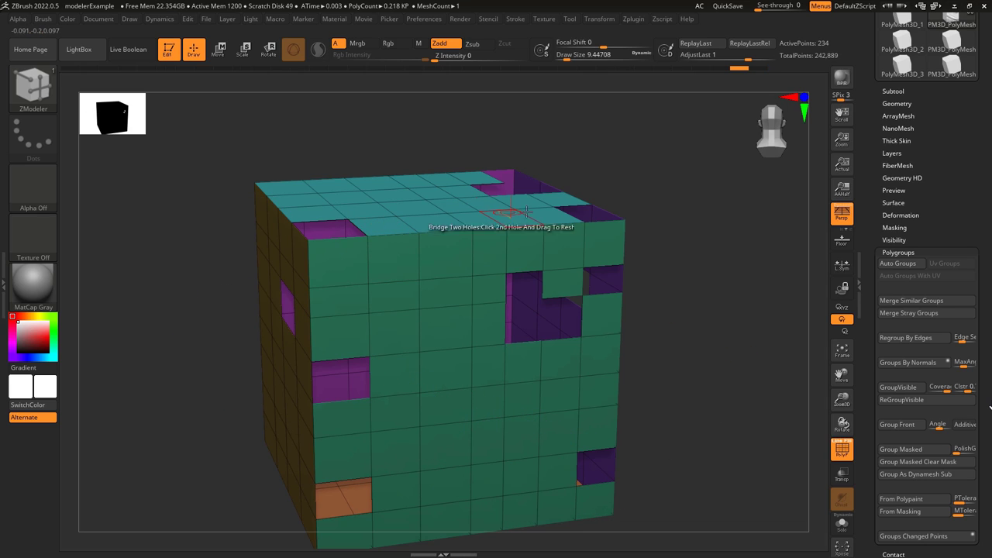
Step: Try the Two Holes bridge between different pairs of holes on the cube's top and front faces
left_click(575, 216)
left_click_drag(589, 218, 645, 148)
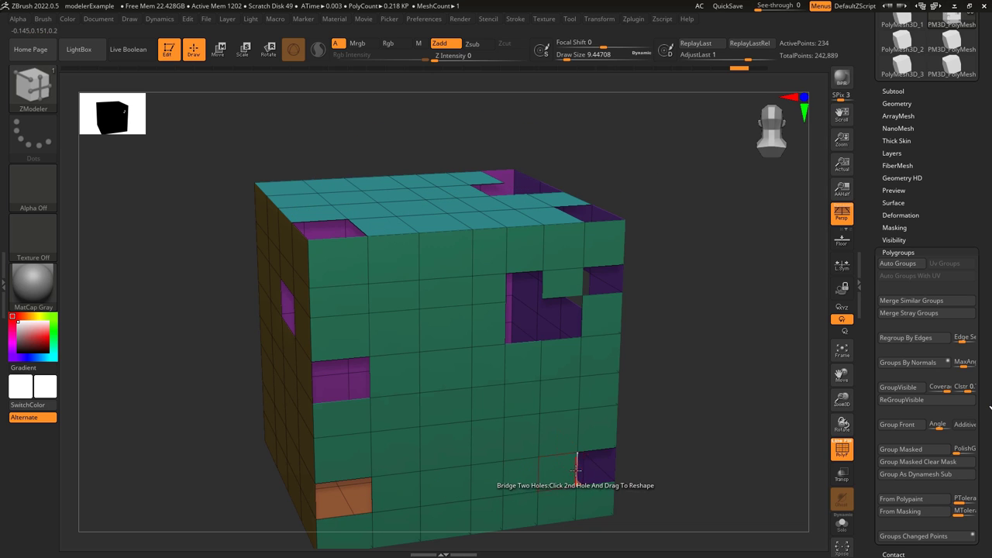
left_click_drag(578, 469, 375, 381)
left_click_drag(588, 315, 530, 332)
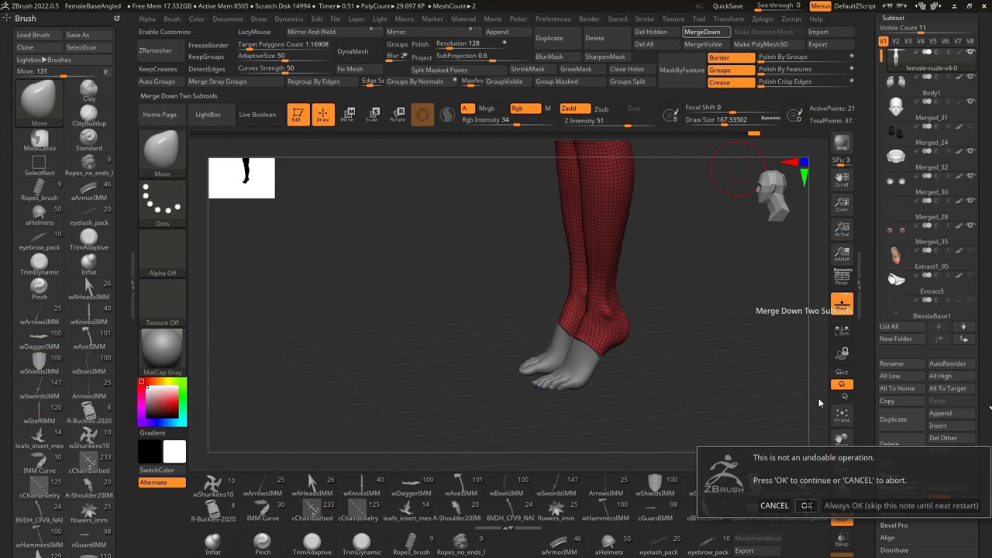
Step: Confirm merging the selected subtool down in the female figure project
key("Return")
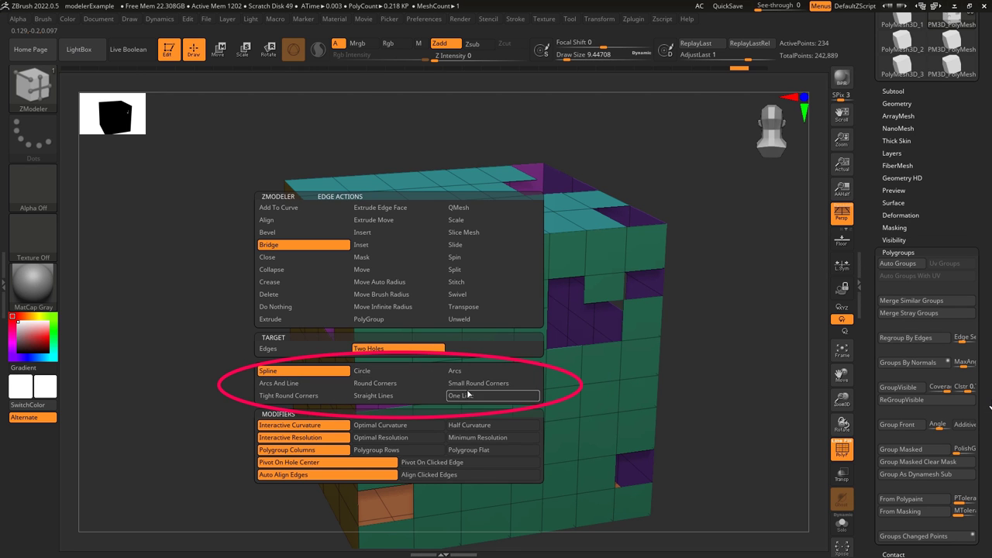
Step: Try the Two Holes bridge with the Circle curve between the two front corner holes of the top face
left_click(362, 371)
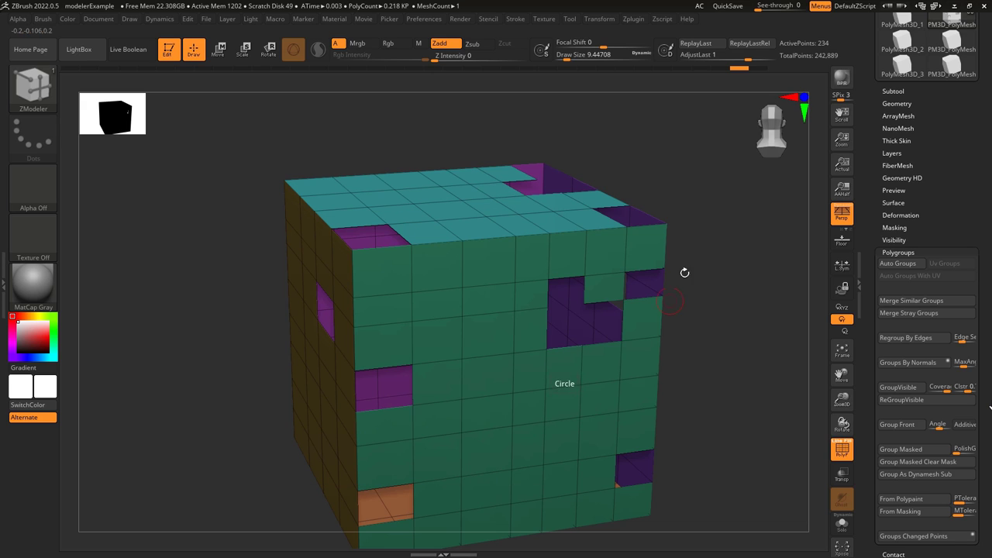
left_click(399, 231)
left_click_drag(612, 206, 751, 153)
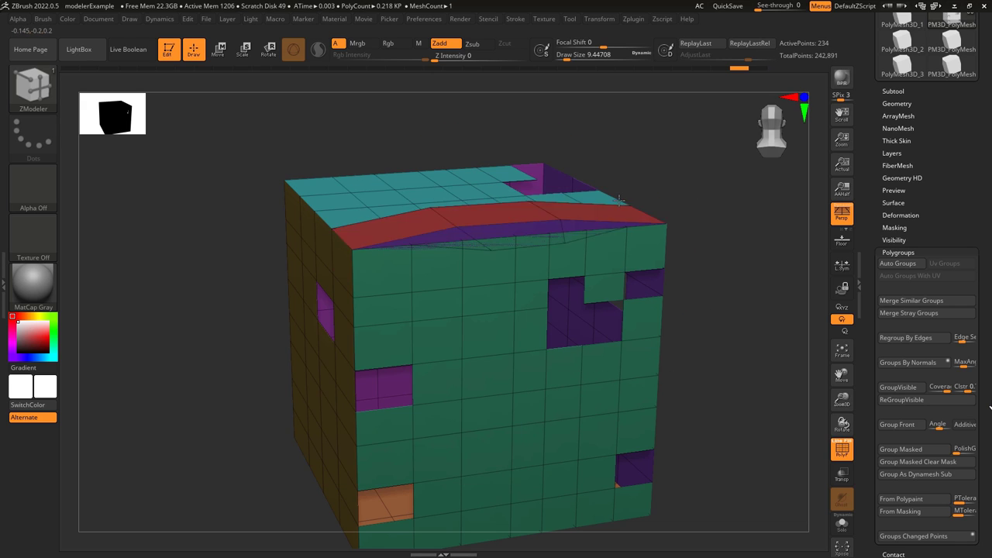
left_click_drag(620, 201, 685, 145)
Step: Try bridging the two top corner holes with Tight Round Corners and with Circle
left_click(328, 401)
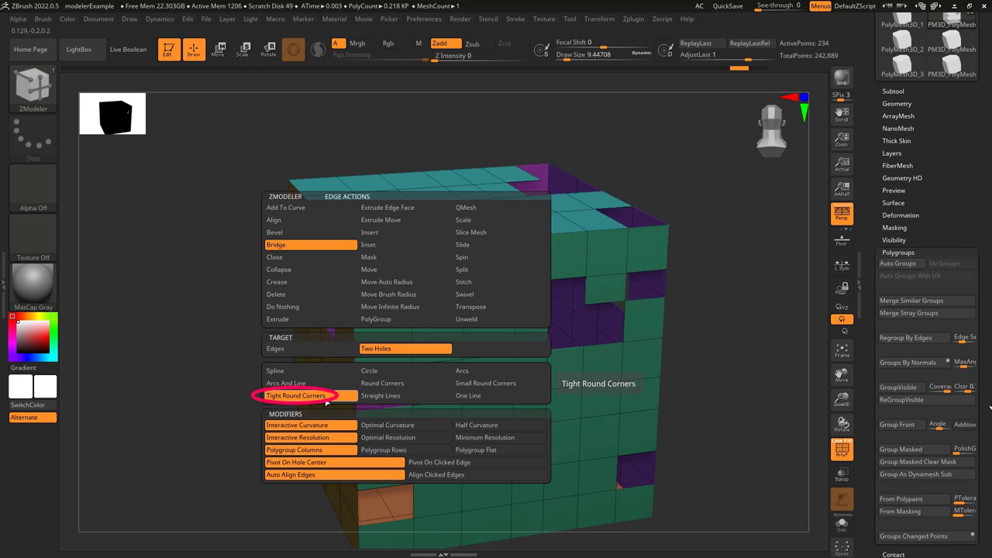
left_click_drag(617, 205, 687, 151)
left_click(365, 370)
left_click_drag(618, 204, 710, 140)
Step: Try bridging the two top corner holes with Round Corners and with Straight Lines
left_click(386, 385)
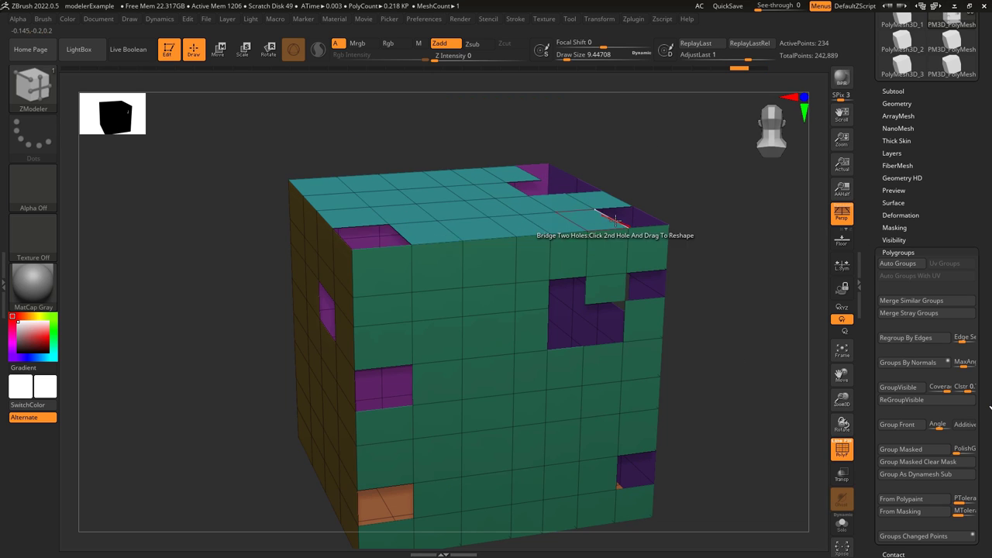
left_click_drag(615, 205, 700, 158)
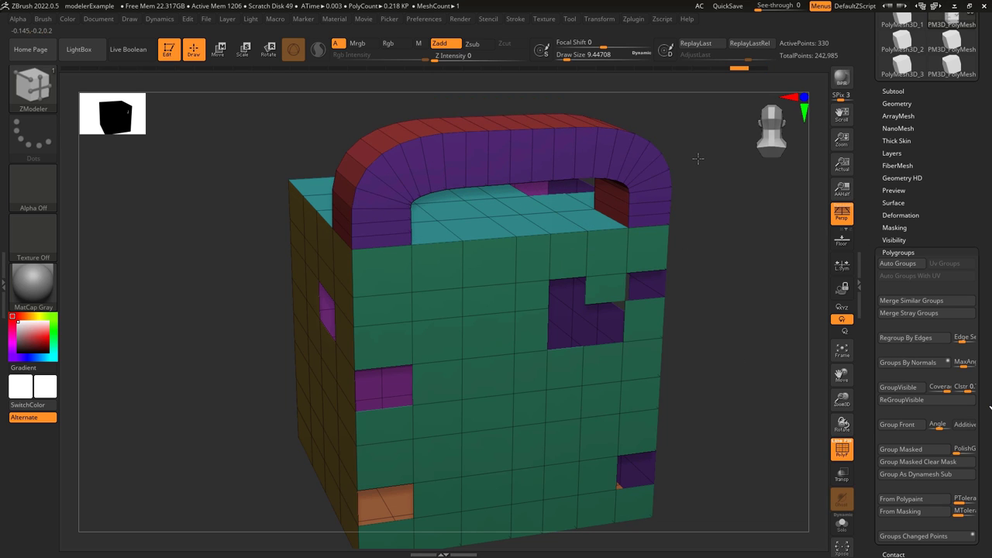
left_click(392, 398)
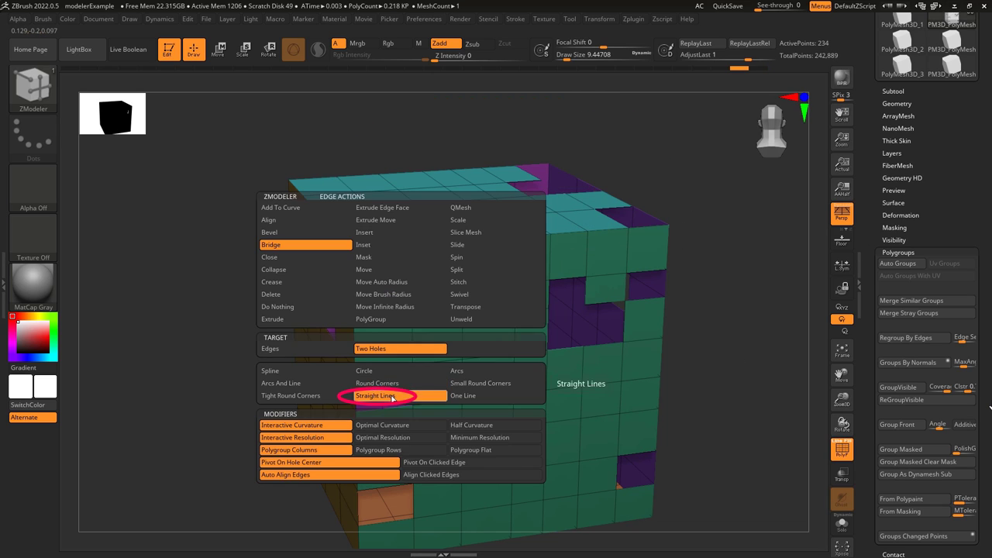
left_click(392, 398)
right_click(690, 194)
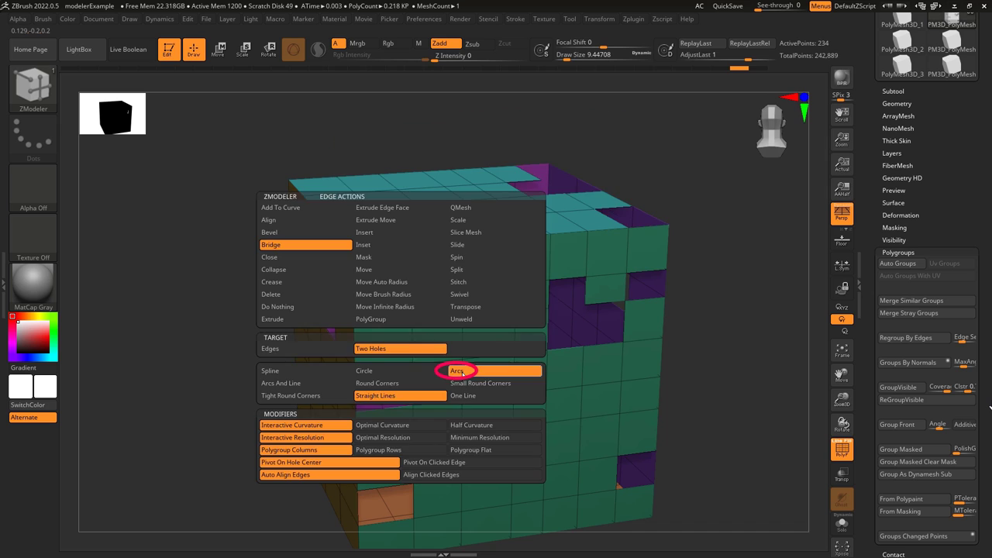
Step: Try bridging the two top corner holes with Arcs and Small Round Corners, and choose the One Line option
left_click(458, 370)
left_click_drag(684, 188, 690, 158)
left_click(482, 385)
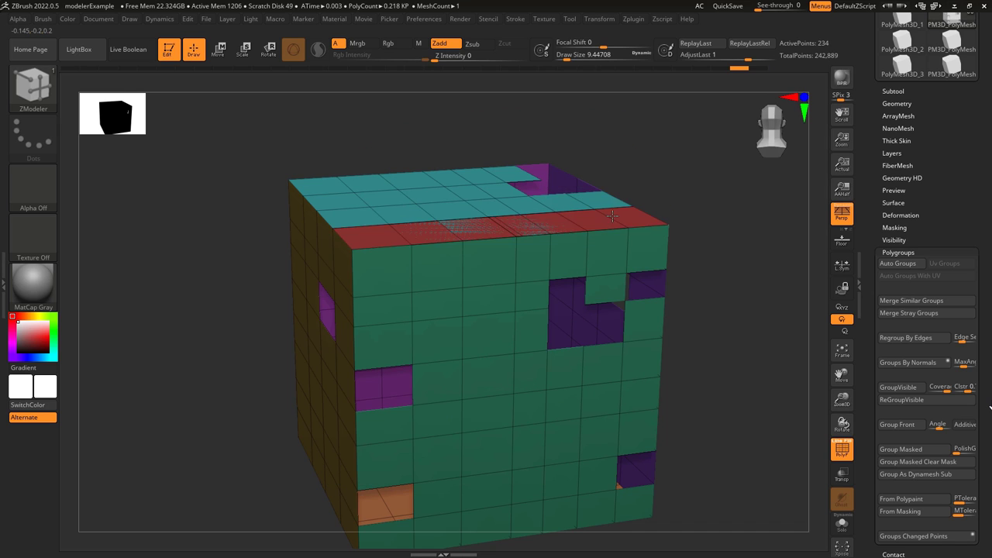
left_click_drag(616, 205, 687, 142)
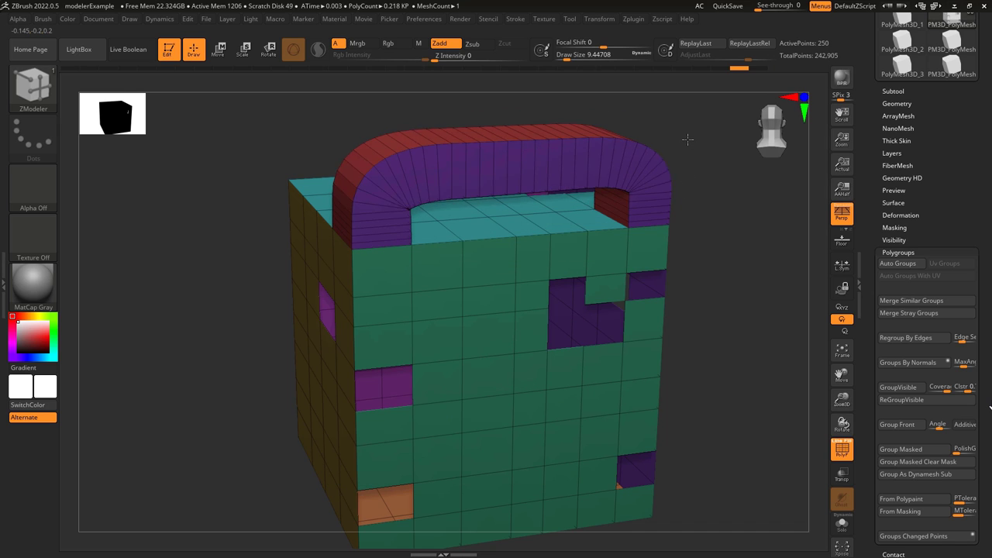
left_click(469, 398)
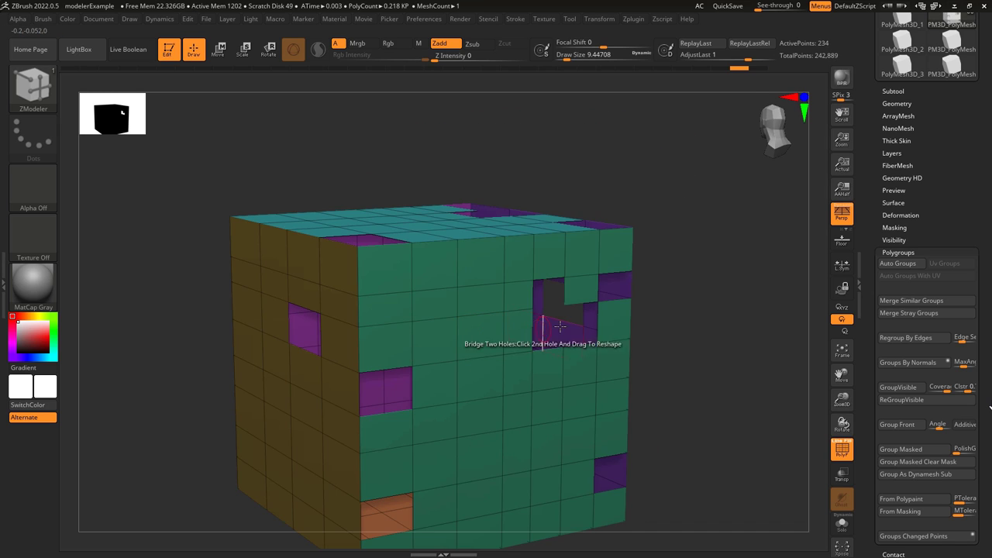
Step: Try bridging the two top corner holes into a tall arch, varying its curvature and resolution interactively
mouse_move(543, 331)
right_mouse_down()
mouse_move(457, 335)
mouse_move(531, 341)
right_mouse_up()
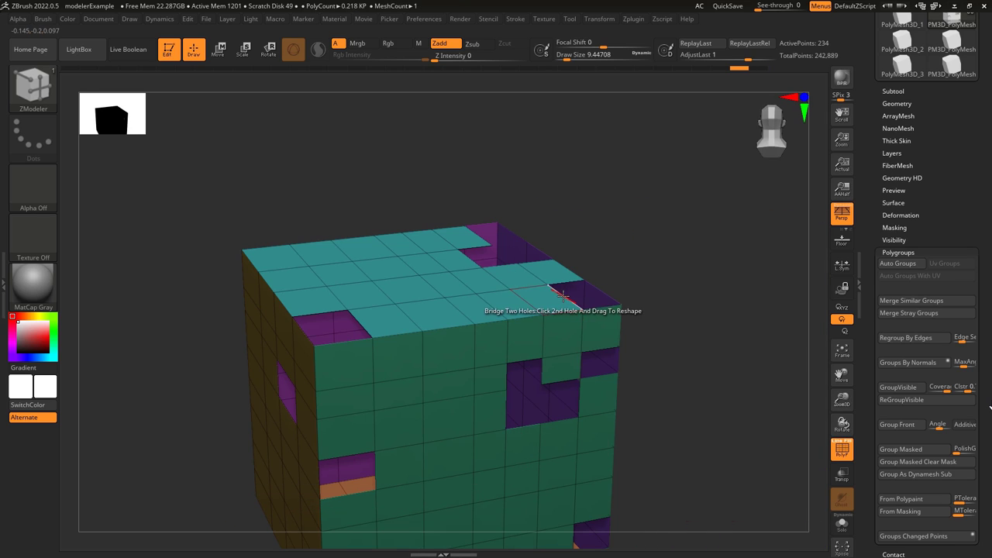
left_click_drag(564, 300, 662, 237)
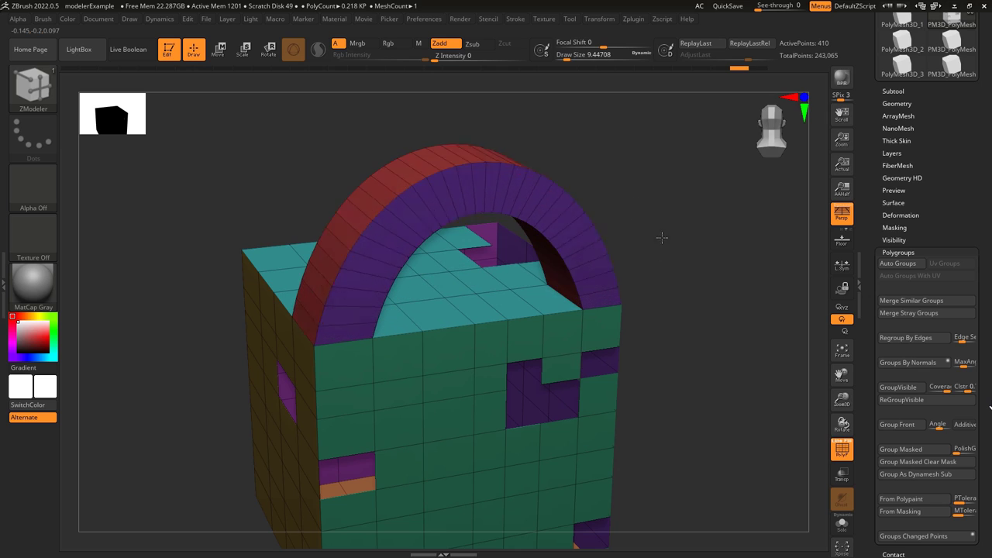
left_click_drag(663, 200, 638, 226)
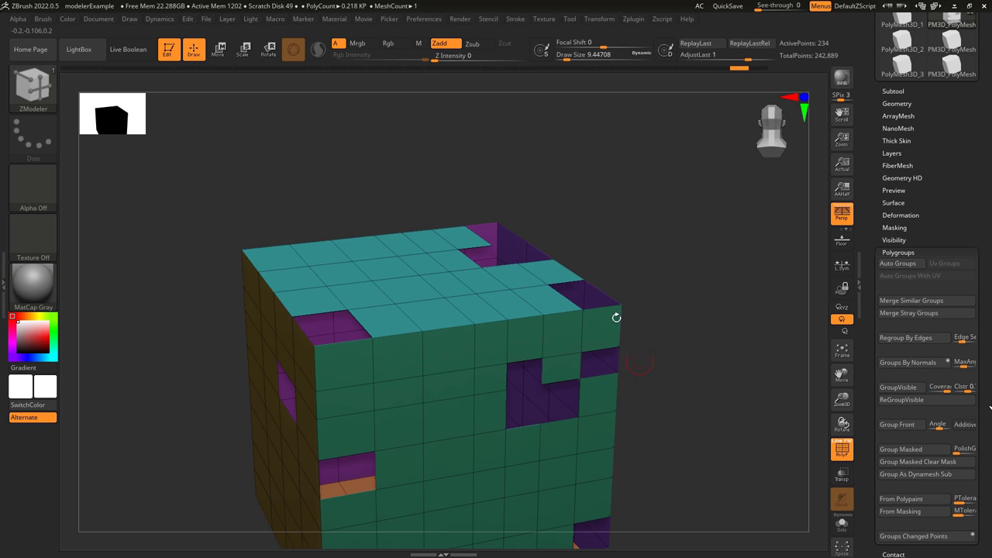
left_click(565, 298)
left_click_drag(565, 297, 569, 262)
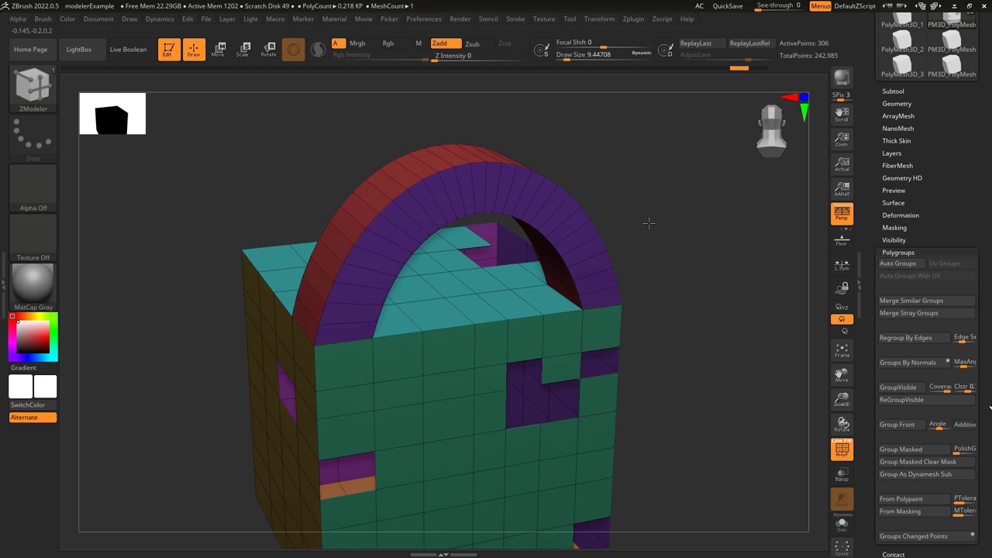
mouse_move(632, 188)
left_mouse_down()
mouse_move(628, 312)
mouse_move(624, 179)
left_mouse_up()
Step: Set the bridge to Half Curvature and bridge the two top corner holes with a coarse, low arch
left_click(464, 425)
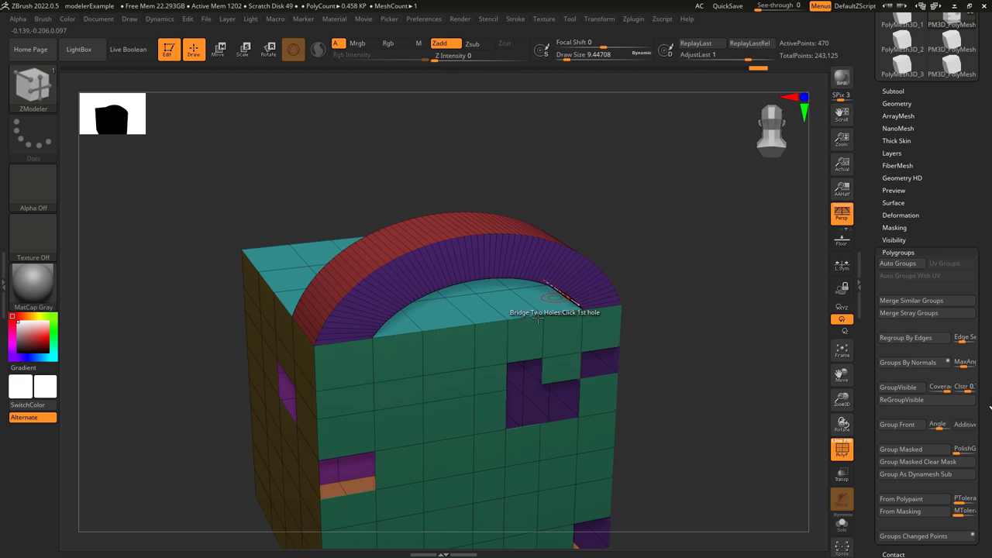
left_click_drag(603, 306, 624, 313)
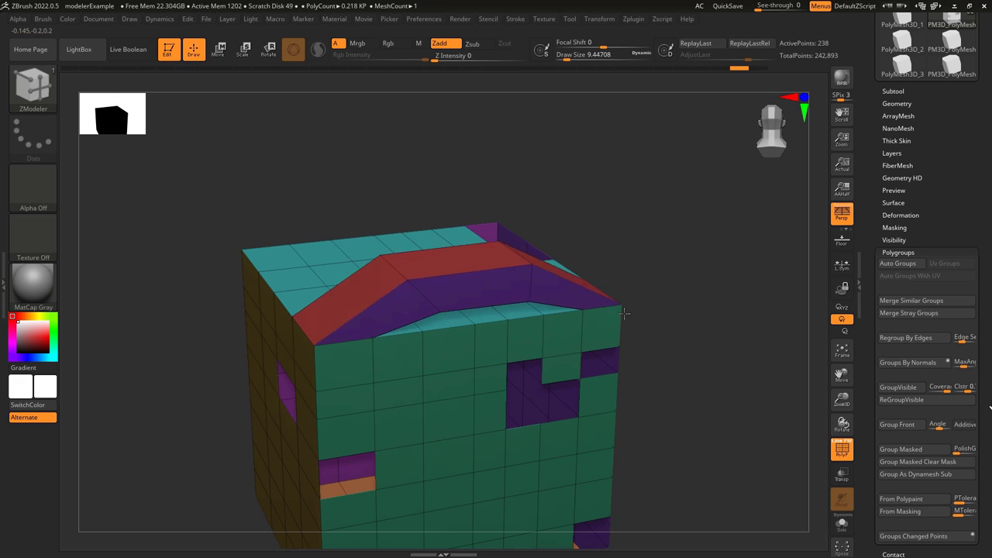
Step: Bridge the two holes along the cube's top front edge into a tall arch, and try the Minimum Resolution modifier
left_click_drag(637, 264, 639, 249)
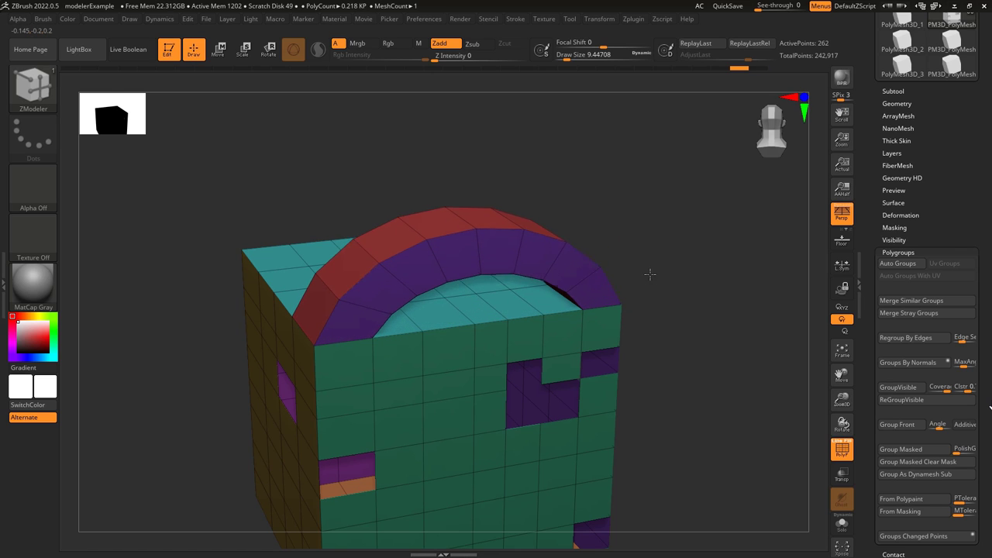
left_click_drag(654, 281, 674, 357)
key("space")
left_click(454, 437)
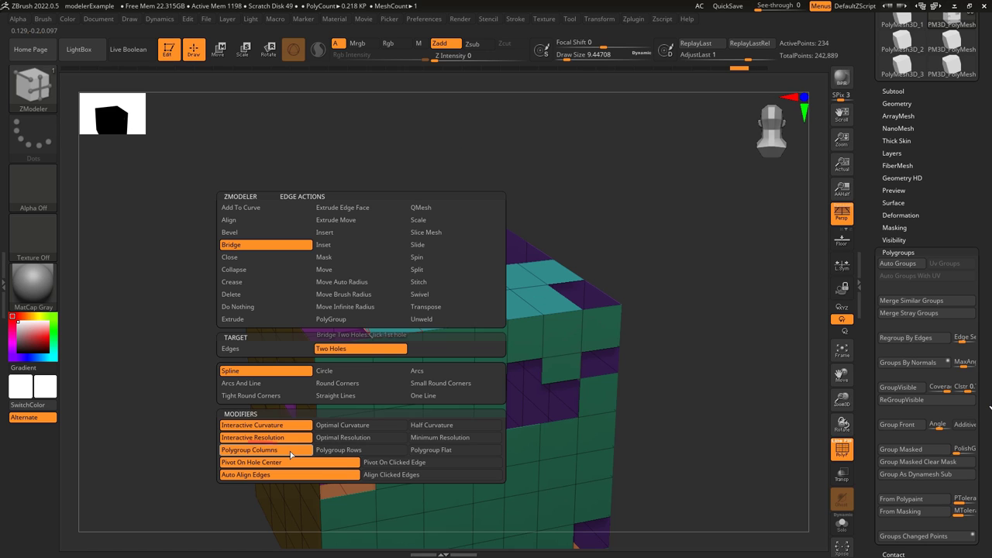
Step: Bridge the same two holes with Polygroup Columns and again with Polygroup Rows, undoing the striped arch
left_click(290, 454)
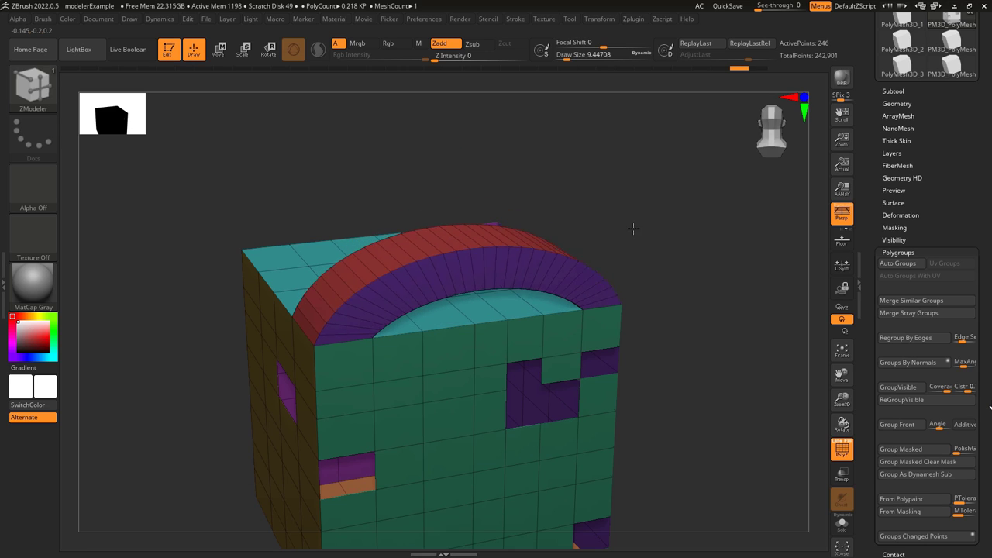
key("space")
left_click(354, 451)
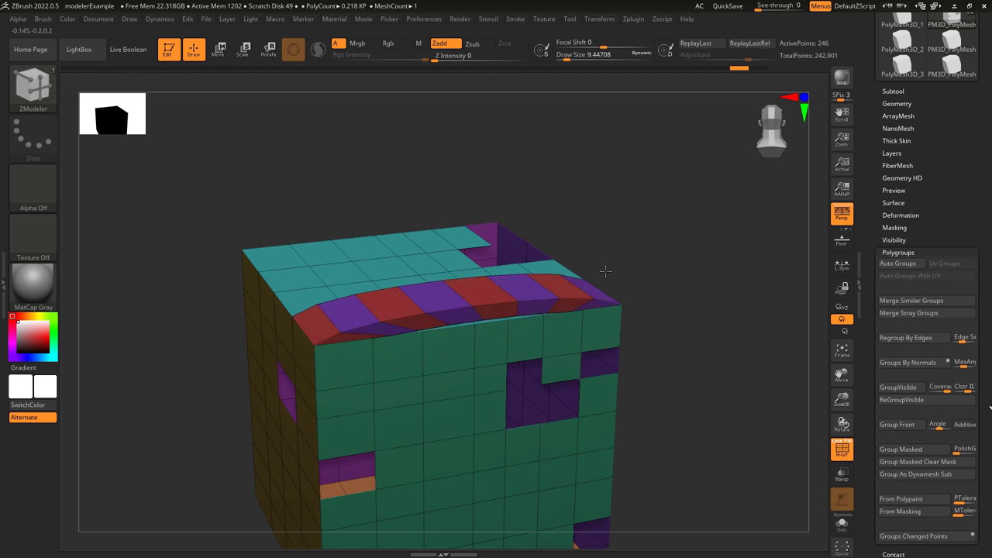
left_click_drag(656, 286, 656, 235)
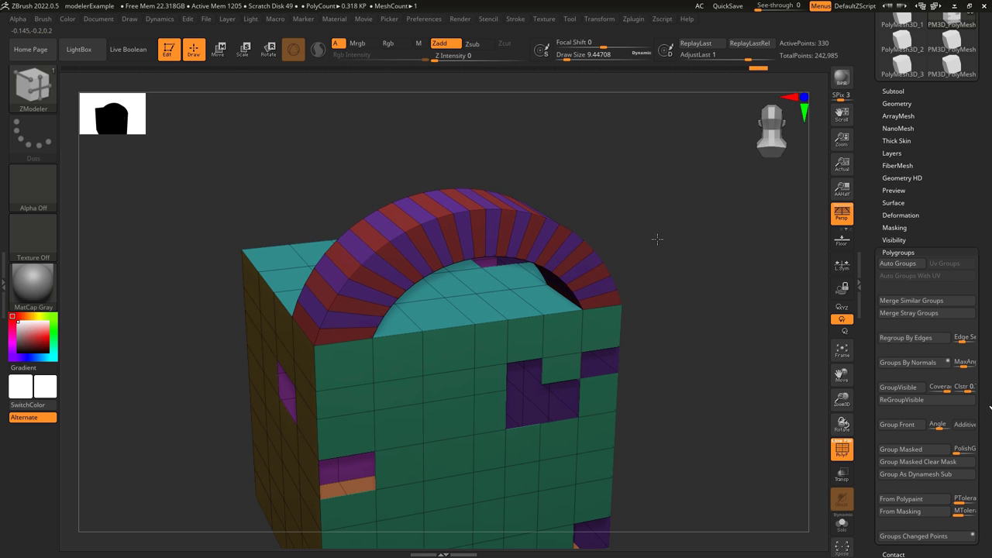
key("ctrl+z")
Step: Bridge the two top-edge holes with the Polygroup Flat modifier
key("space")
left_click(445, 452)
left_click_drag(621, 329, 673, 362)
Step: Bridge the two top-edge holes into an arch using Pivot On Hole Center, and undo it
key("space")
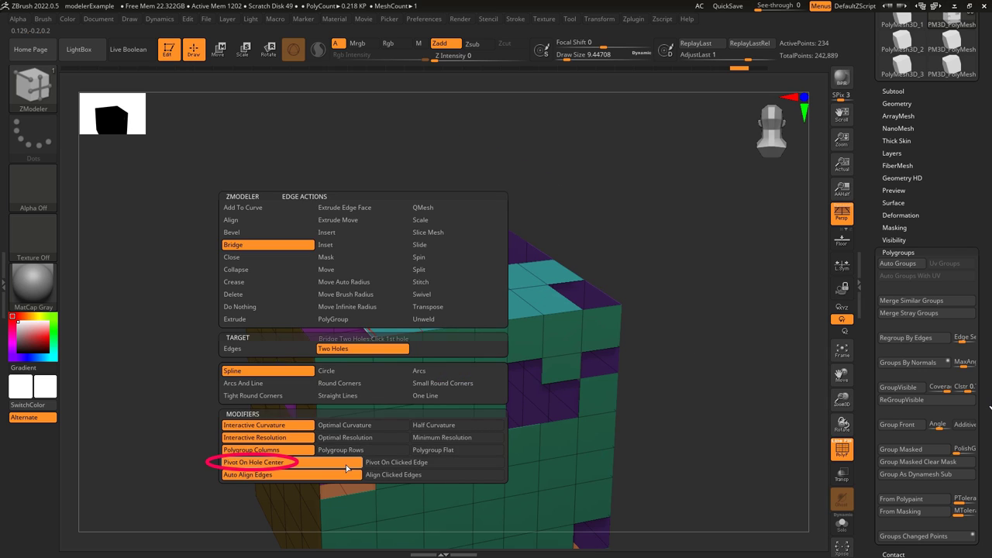
left_click(256, 461)
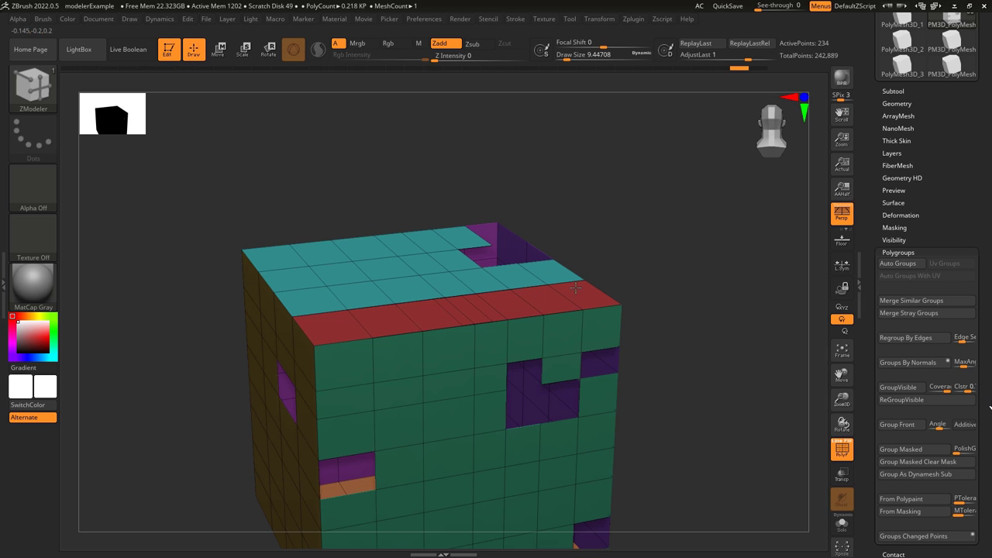
left_click_drag(660, 300, 652, 256)
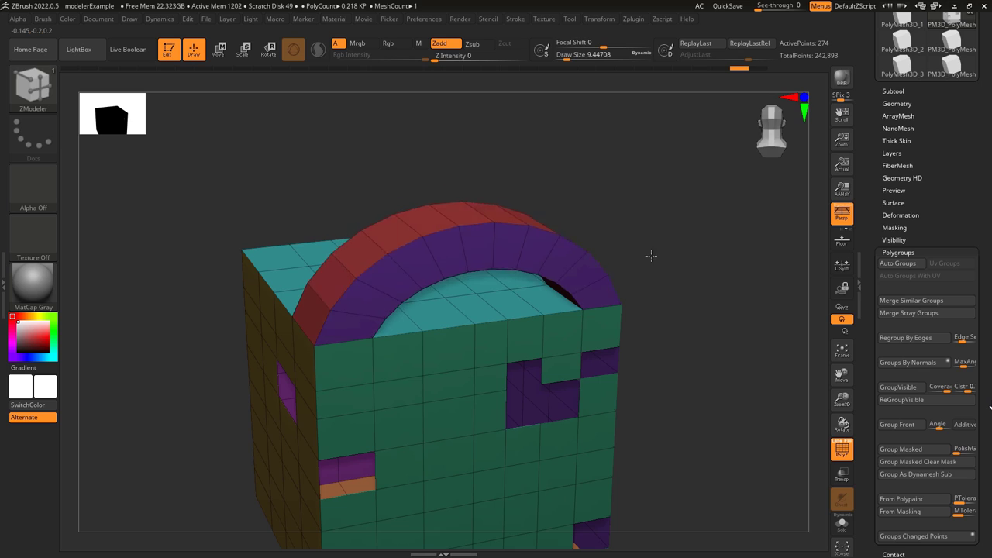
key("ctrl+z")
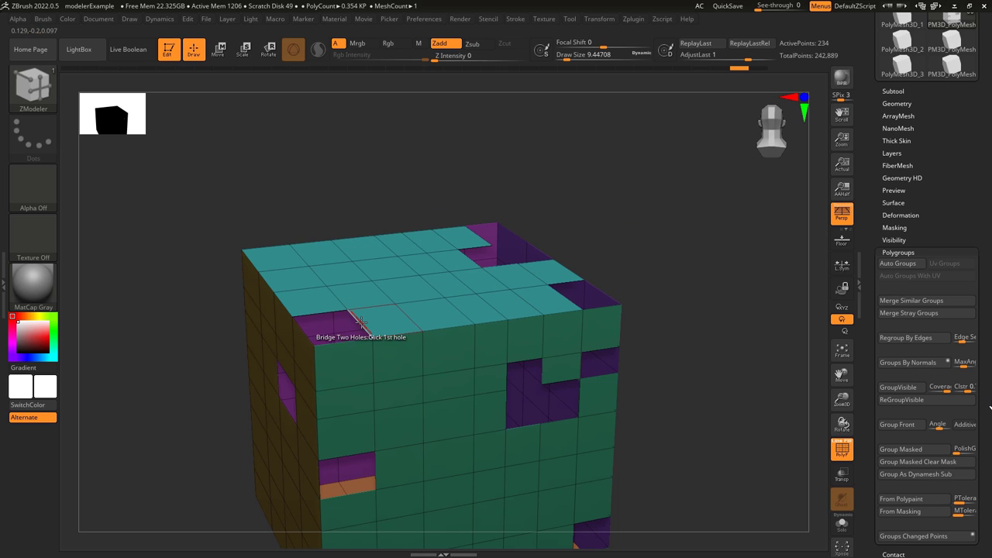
Step: Bridge the two top-edge holes with the Pivot On Clicked Edge modifier
key("space")
left_click(409, 463)
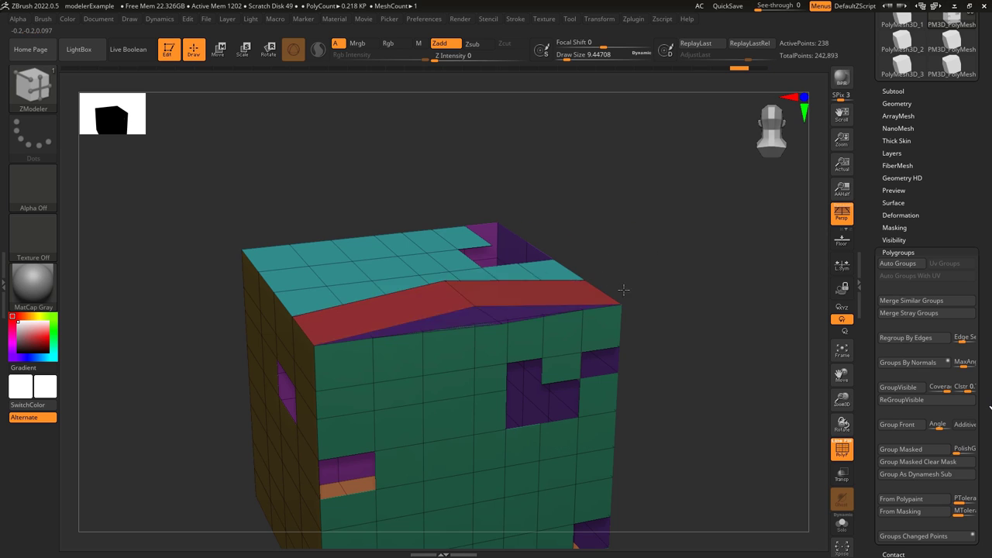
left_click_drag(660, 302, 675, 224)
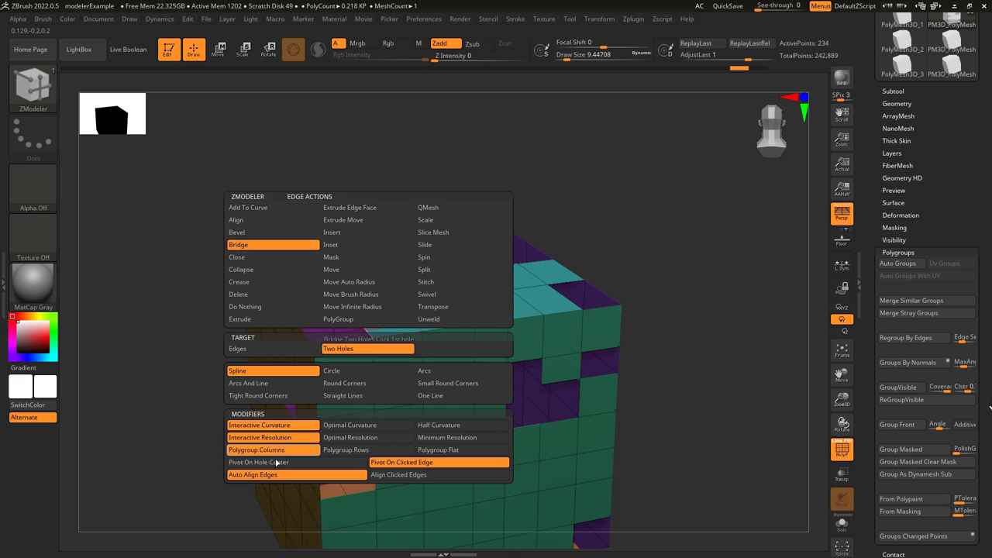
Step: Set the bridge pivot back to Pivot On Hole Center and bridge the two top-edge holes again
left_click(276, 463)
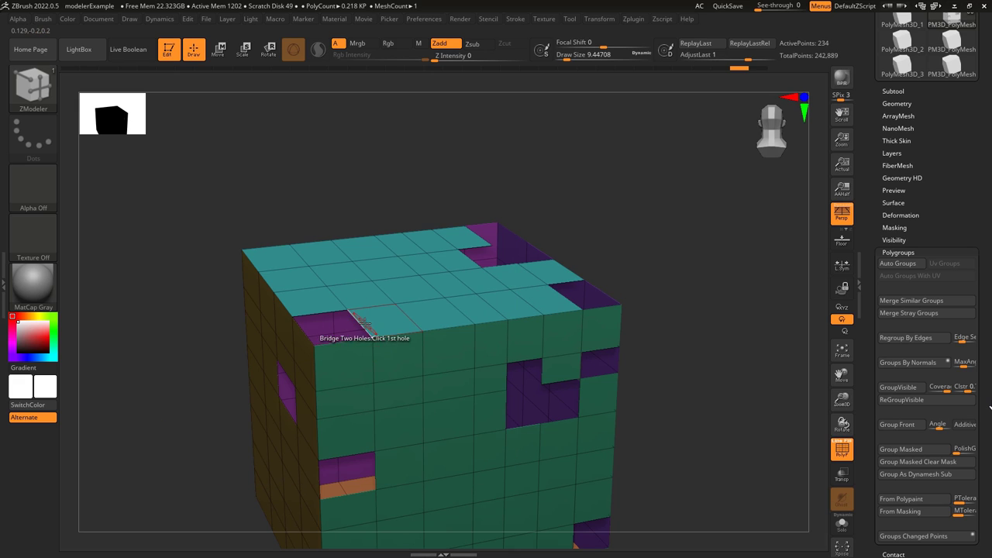
left_click(362, 324)
mouse_move(605, 301)
left_mouse_down()
mouse_move(649, 294)
mouse_move(641, 214)
left_mouse_up()
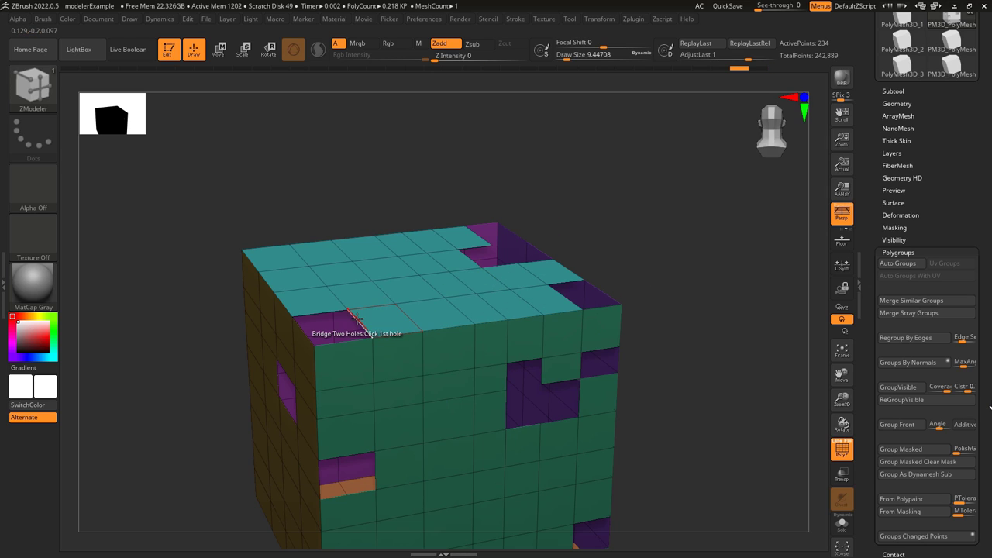
left_click(353, 318)
left_click_drag(601, 311, 660, 300)
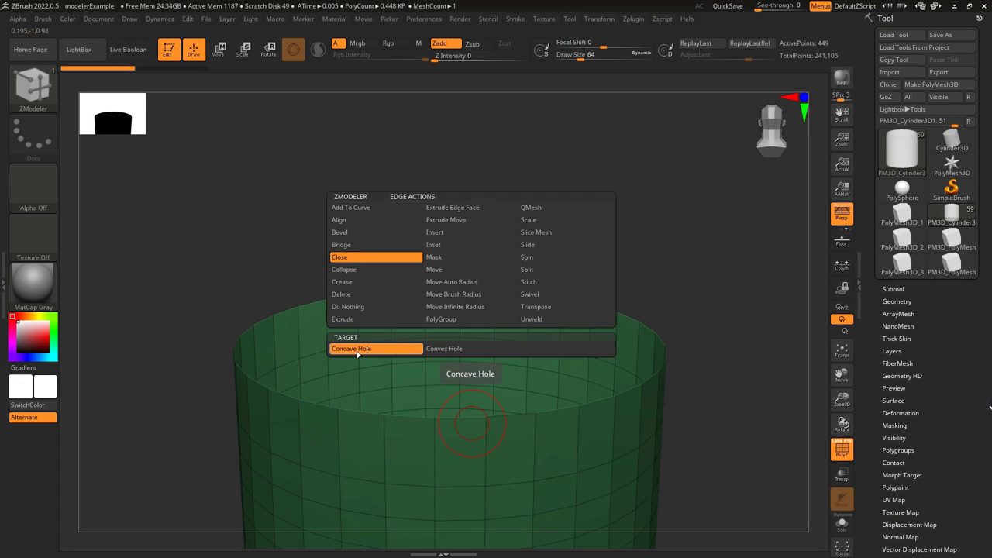
Step: Close the cylinder's open top with the Close edge action targeting Concave Hole
left_click(369, 349)
left_click(360, 411)
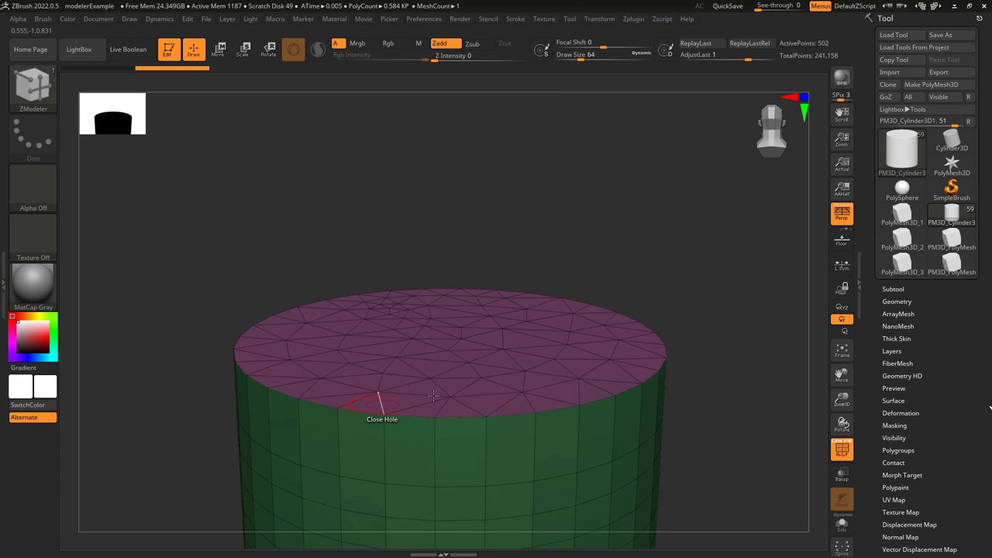
key("shift+f")
key("shift+f")
Step: Switch the Close target to Convex Hole, close the cylinder's top opening and expand the cap
key("space")
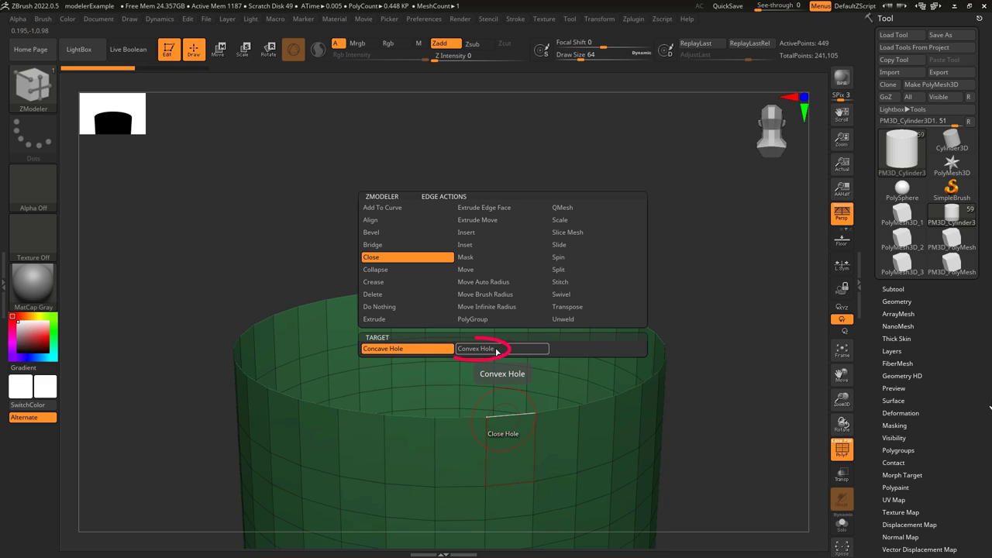
left_click(497, 350)
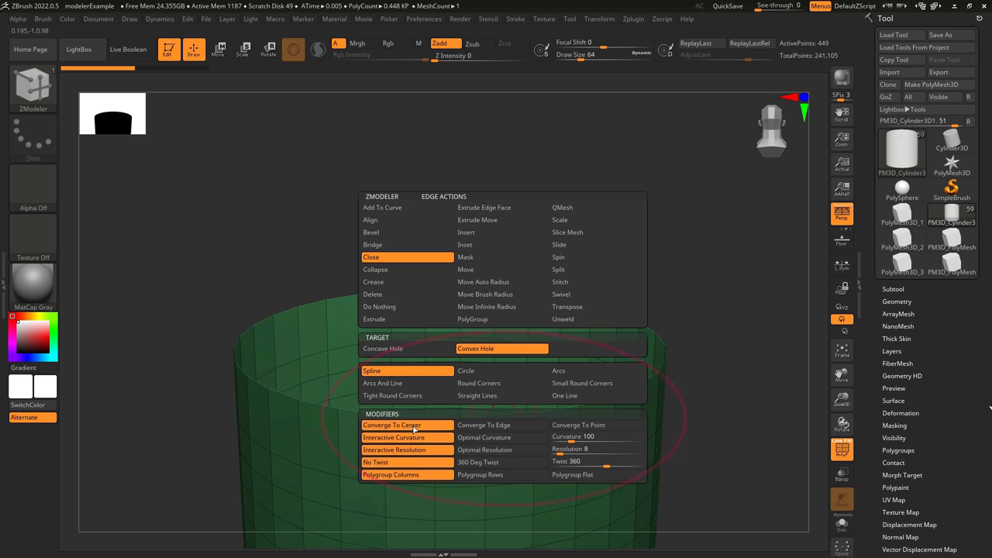
left_click(574, 299)
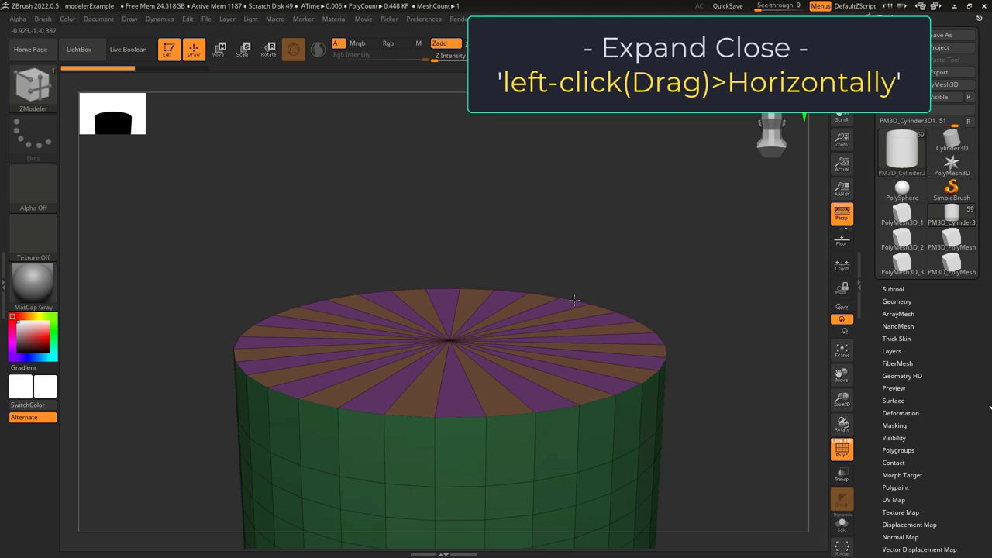
mouse_move(575, 299)
left_mouse_down()
mouse_move(698, 295)
mouse_move(643, 290)
mouse_move(661, 291)
mouse_move(660, 261)
mouse_move(666, 274)
mouse_move(680, 260)
mouse_move(670, 260)
left_mouse_up()
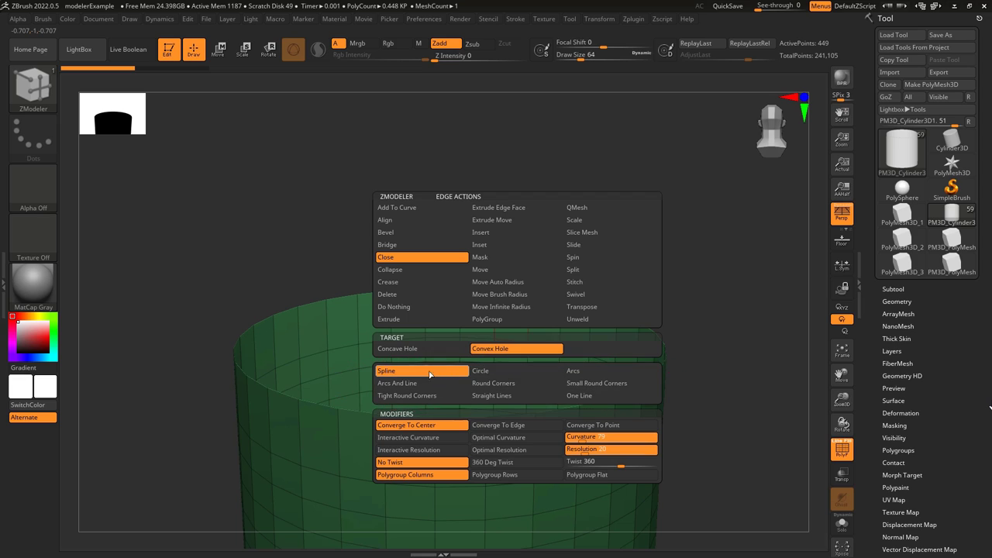
Step: Close the cylinder's top opening with the Spline profile and again with the Arcs And Line profile
left_click(551, 297)
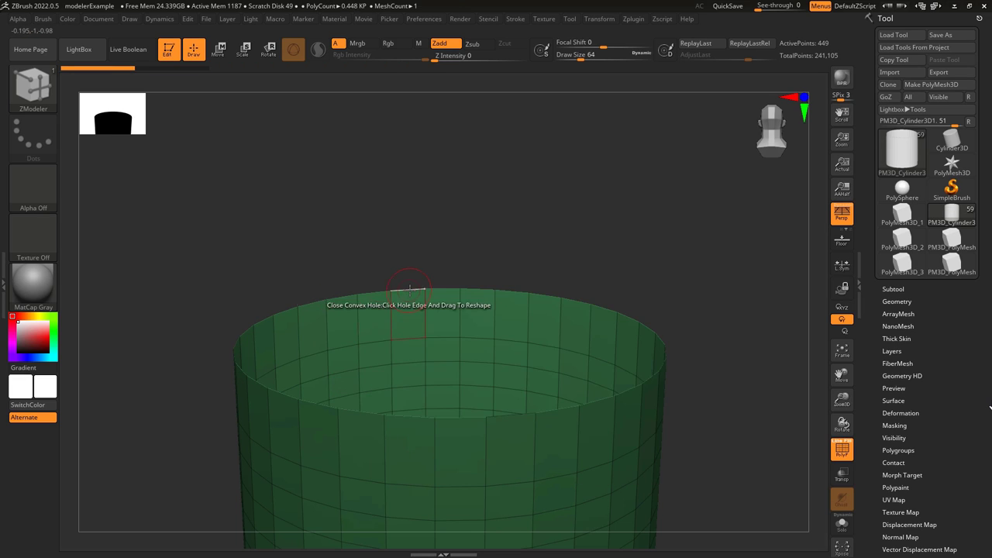
left_click(396, 290)
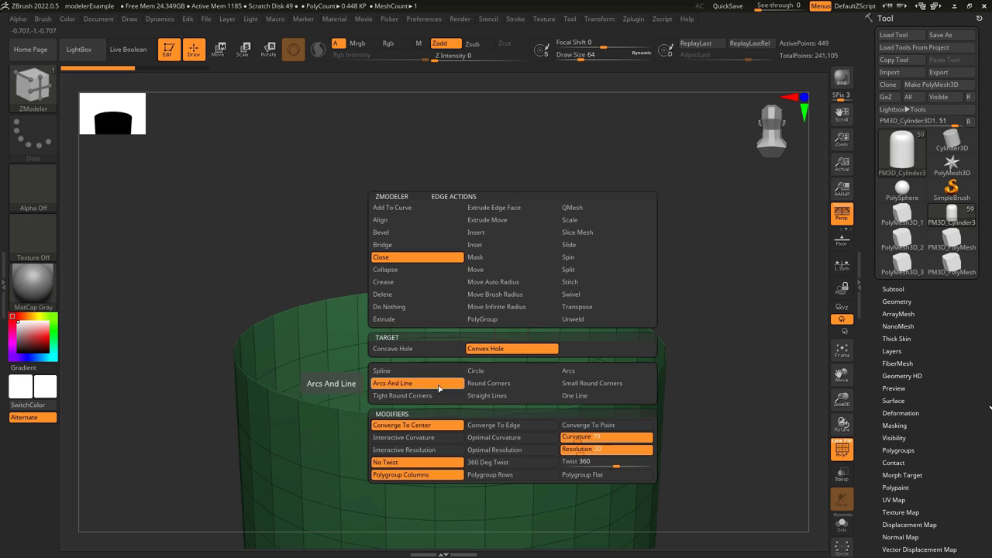
left_click(558, 299)
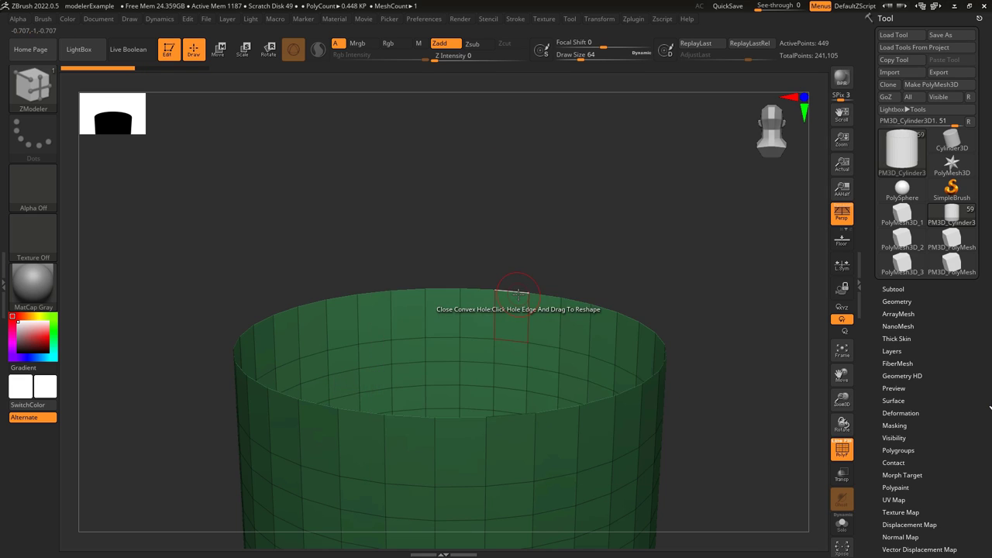
Step: Try closing the cylinder's top opening with the Round Corners, Straight Lines and Arcs profiles
left_click(515, 299)
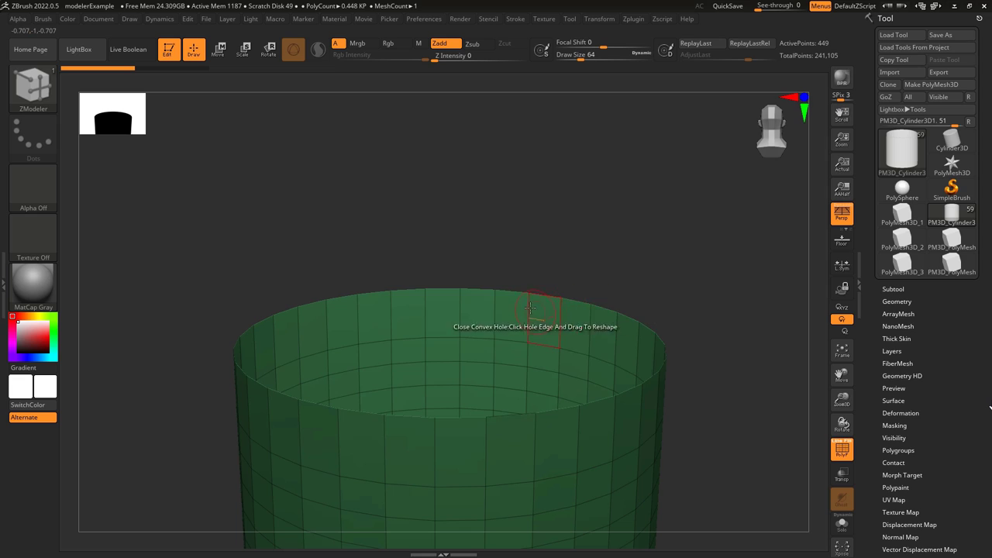
left_click(496, 302)
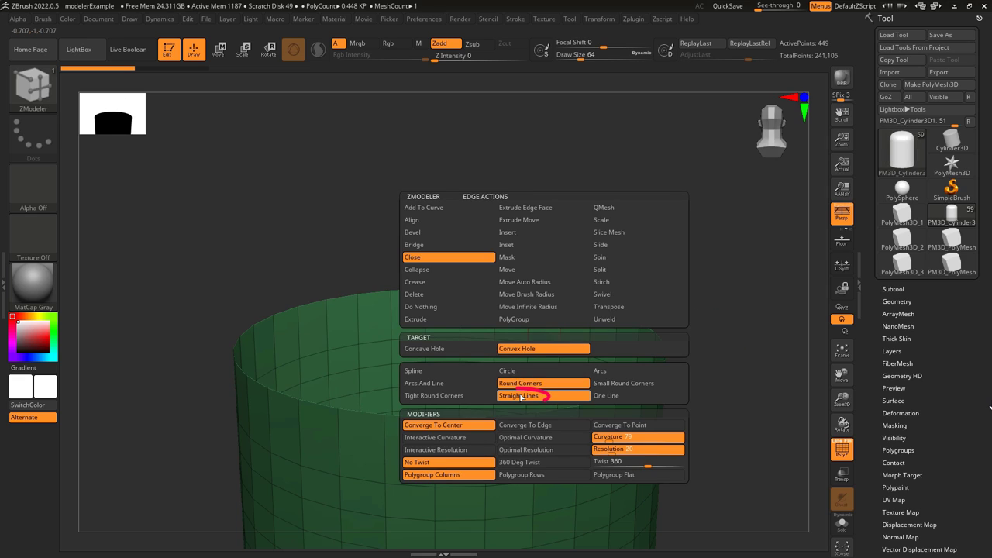
left_click(568, 310)
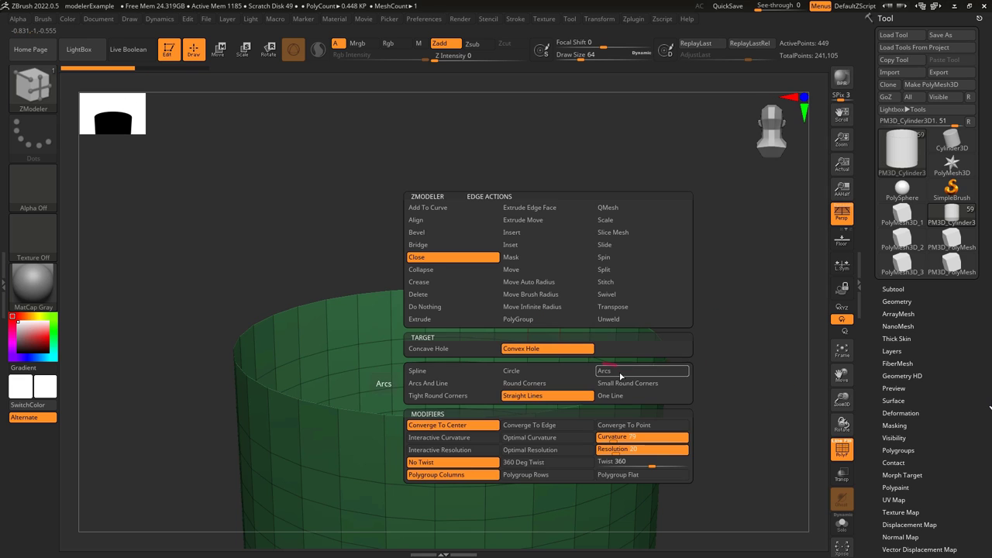
left_click(577, 304)
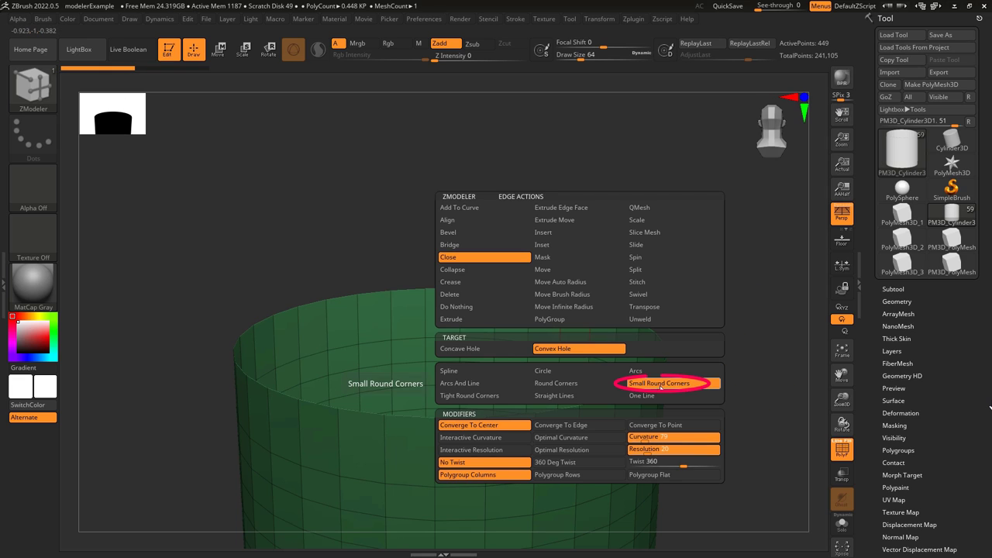
Step: Try closing the cylinder's top opening with the Small Round Corners profile and with the One Line profile
left_click(665, 377)
left_click_drag(583, 309, 607, 326)
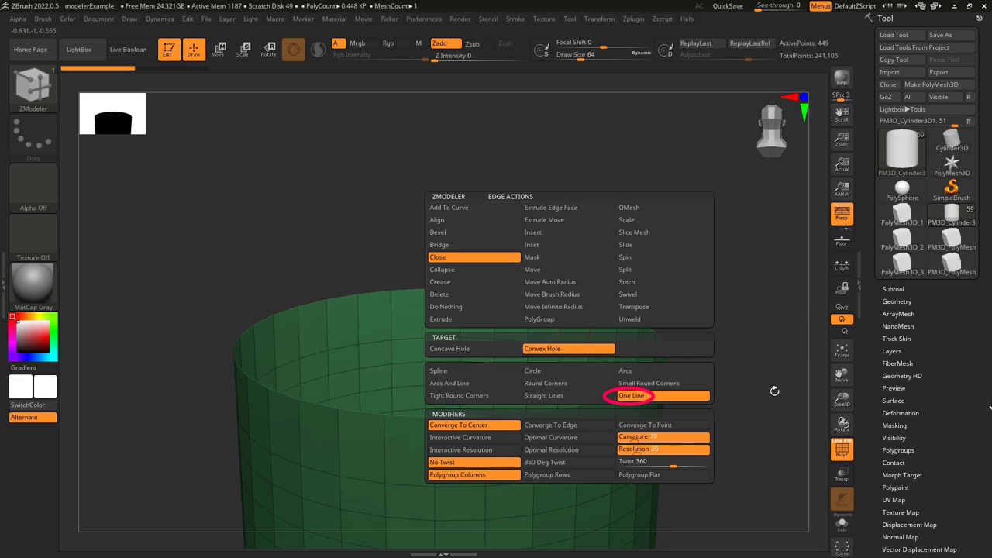
left_click(671, 394)
left_click_drag(571, 299, 755, 412)
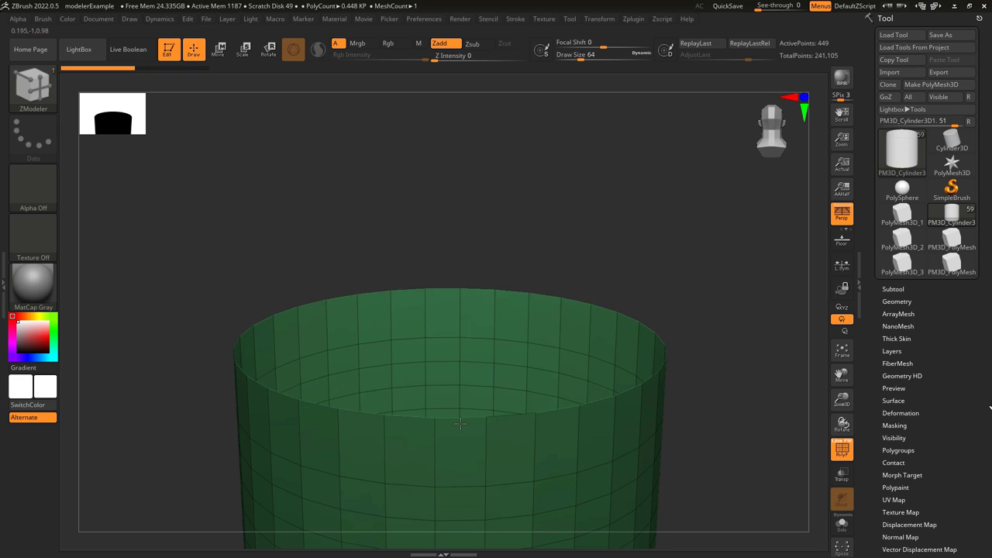
Step: Close the cylinder's top opening using the Converge To Center modifier, and undo the cap
key("space")
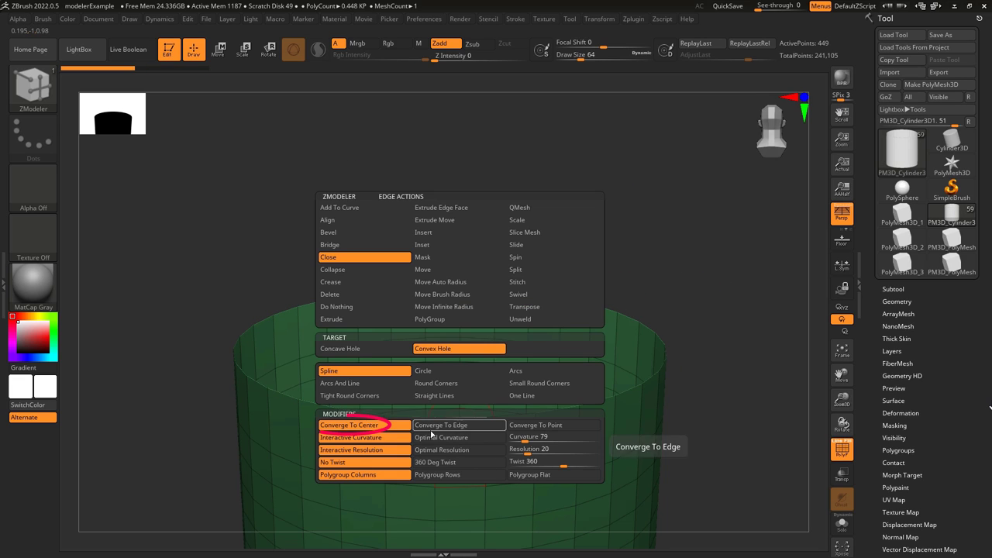
left_click(355, 426)
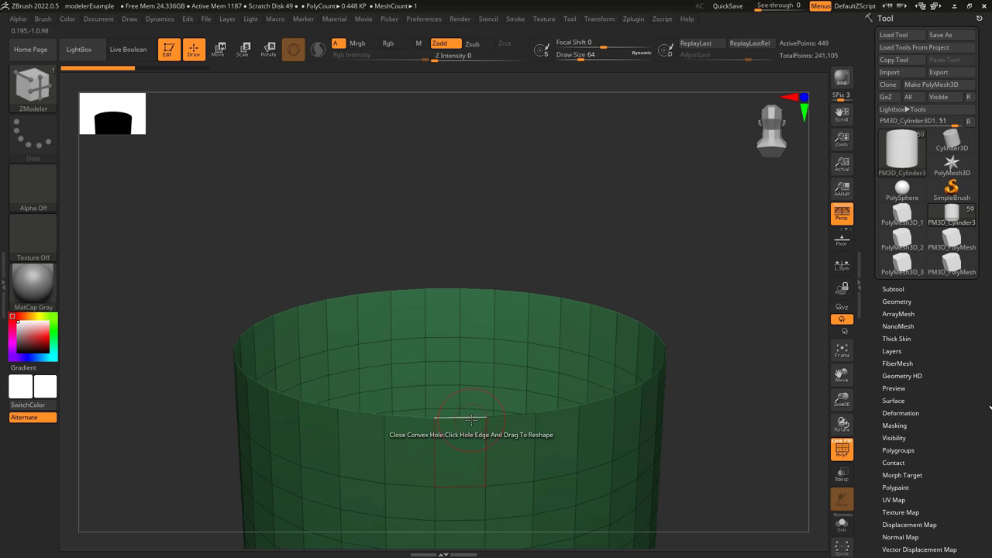
left_click_drag(472, 419, 508, 391)
key("ctrl+z")
Step: Close the cylinder's top opening with Converge To Edge from two different rim edges, undoing each cap
key("space")
left_click(465, 426)
left_click(656, 383)
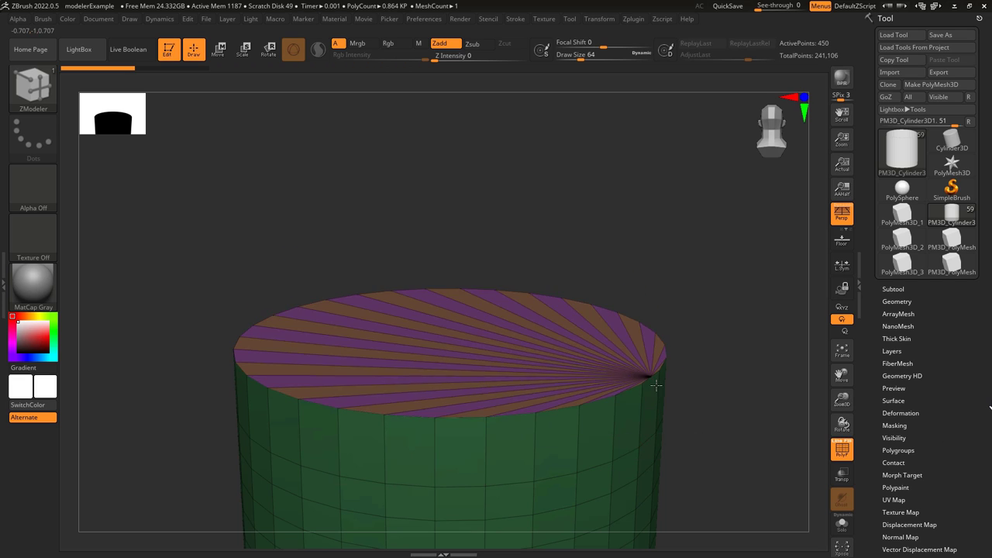
left_click_drag(656, 386, 715, 346)
key("ctrl+z")
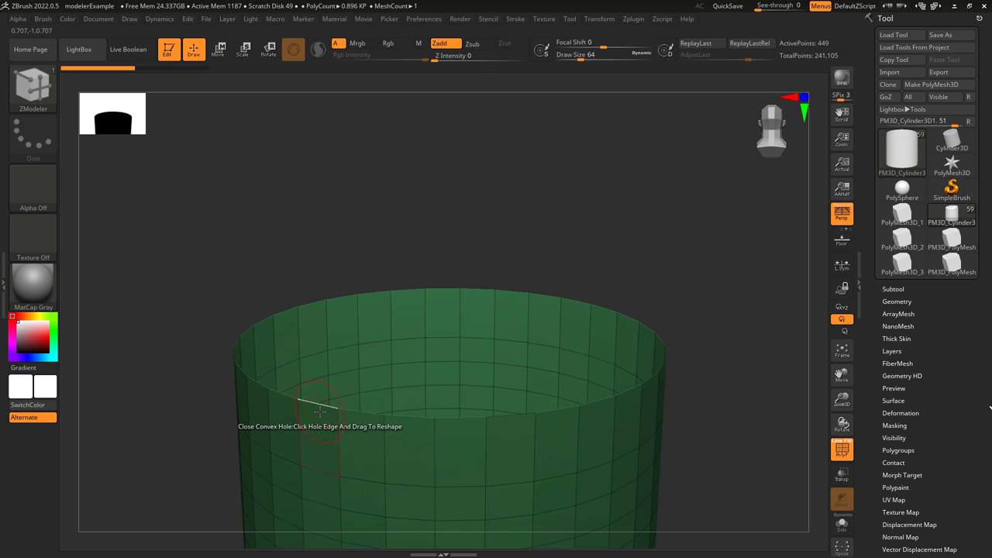
left_click_drag(320, 404, 381, 403)
key("ctrl+z")
Step: Set the Close modifier to Converge To Point, cap the cylinder's top from a front rim edge, and undo the cap
key("space")
left_click(573, 426)
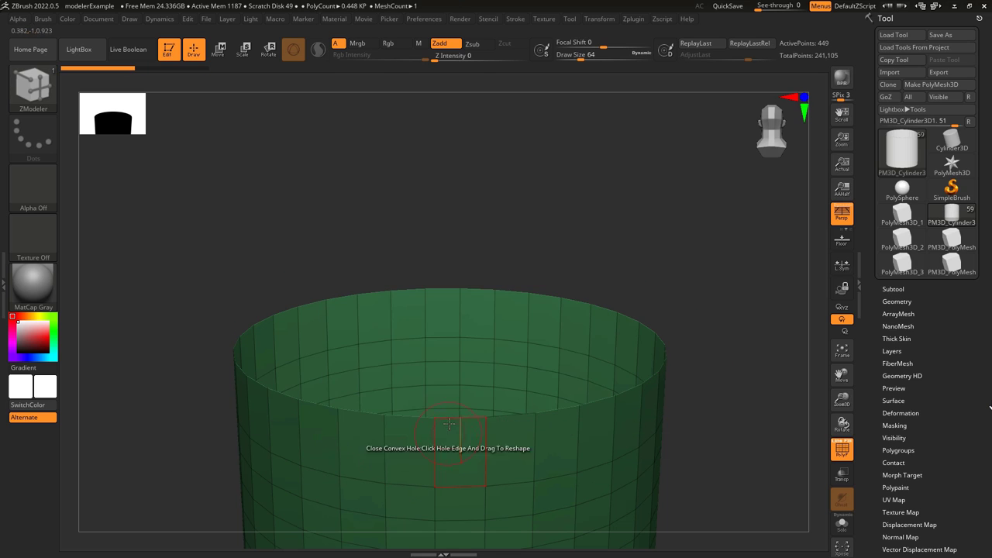
left_click(450, 428)
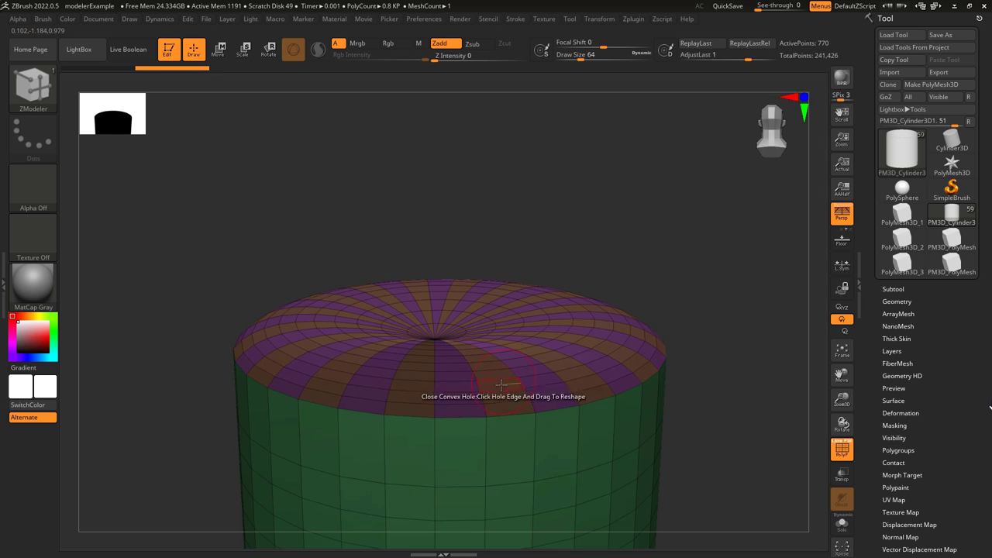
key("ctrl+z")
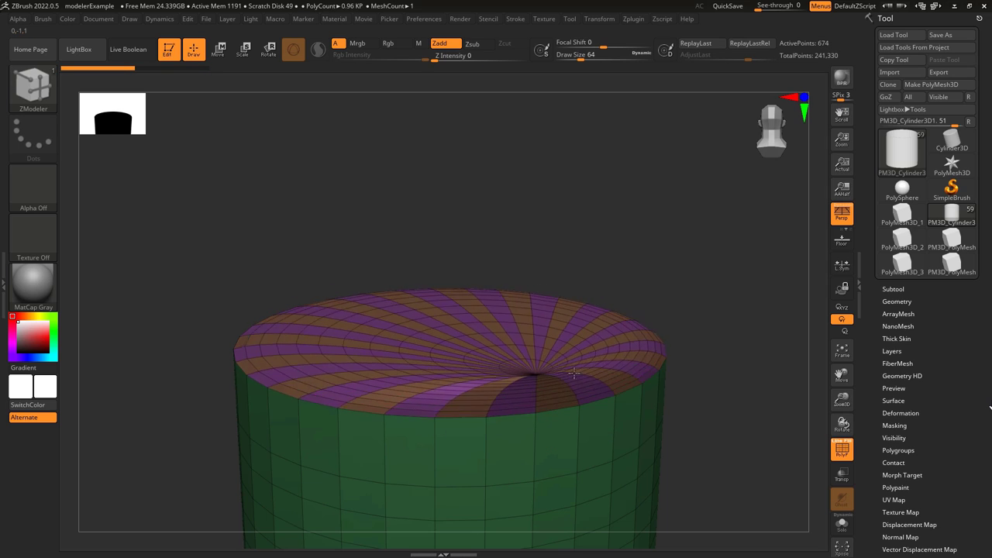
Step: Close the cylinder's top opening into a dome using the Converge To Center modifier, and undo the cap
key("space")
left_click(355, 377)
left_click(468, 410)
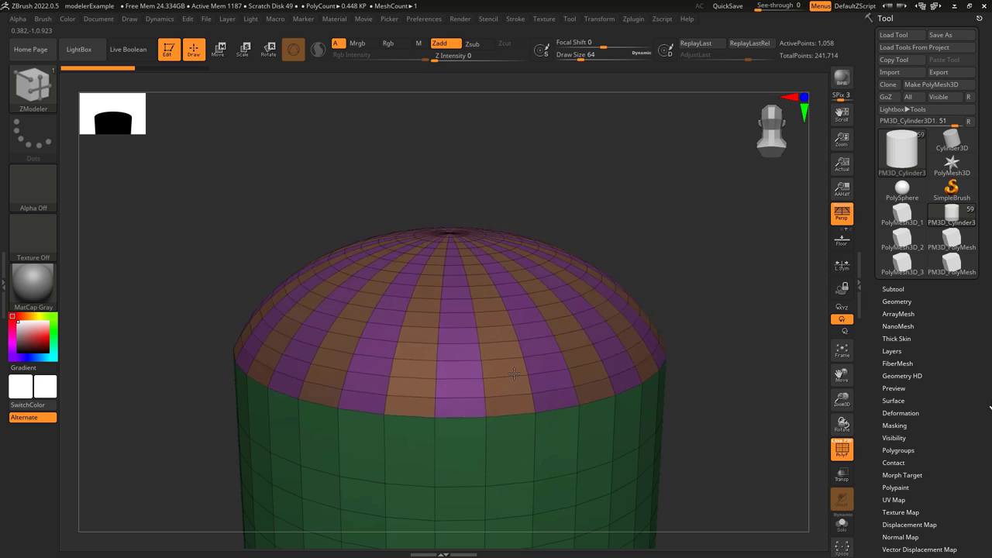
key("ctrl+z")
Step: Close the cylinder's top opening with the Optimal Curvature modifier, trying the cap from its front rim edges
key("space")
left_click(473, 445)
left_click(472, 425)
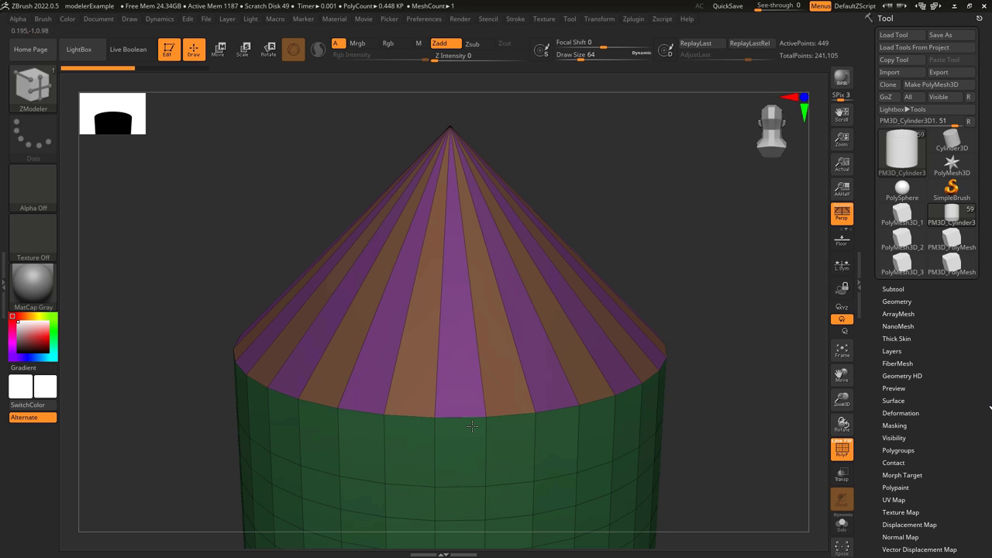
left_click_drag(472, 425, 591, 387)
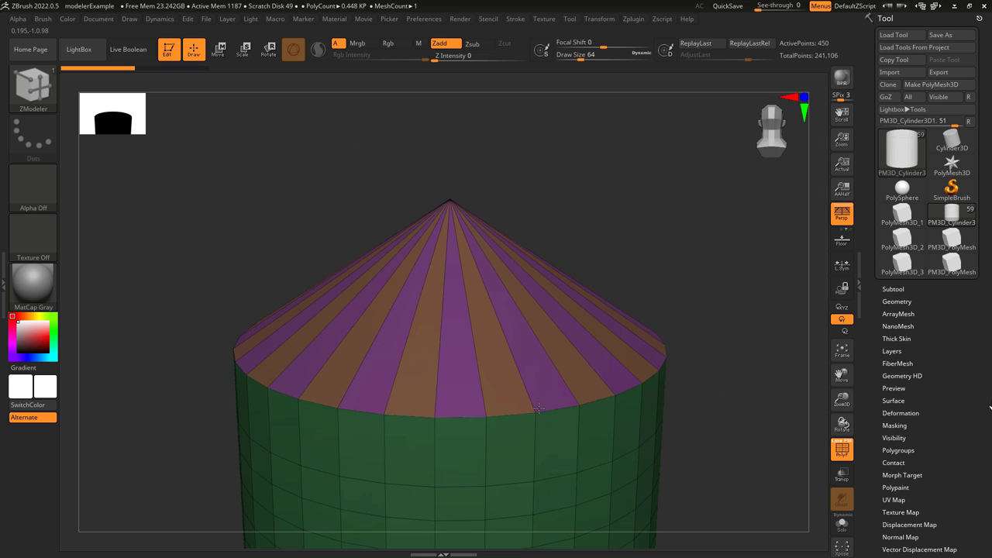
left_click_drag(465, 413, 496, 392)
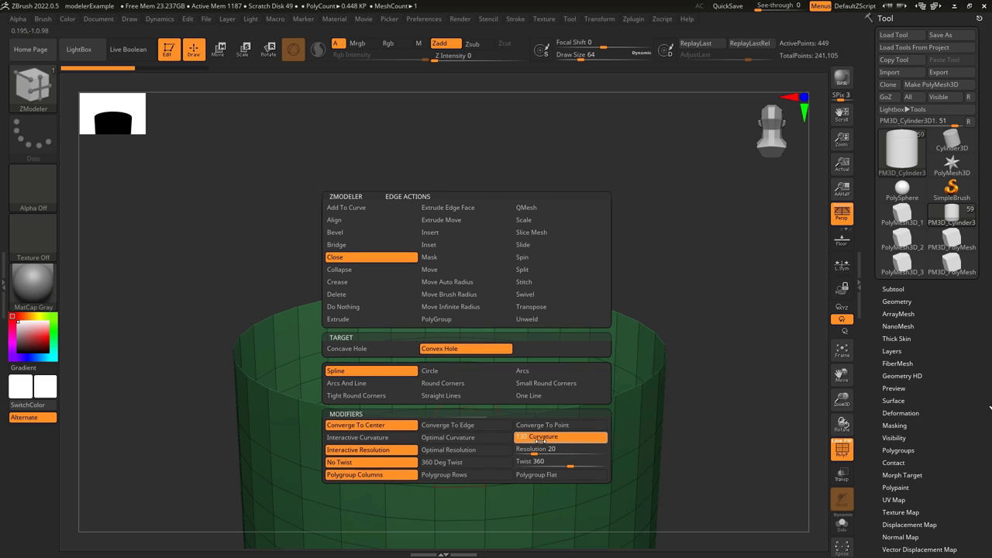
Step: Set the Close curvature to 130, cap the cylinder's top into a tall dome, and undo the cap
key("Return")
left_click_drag(465, 414, 535, 368)
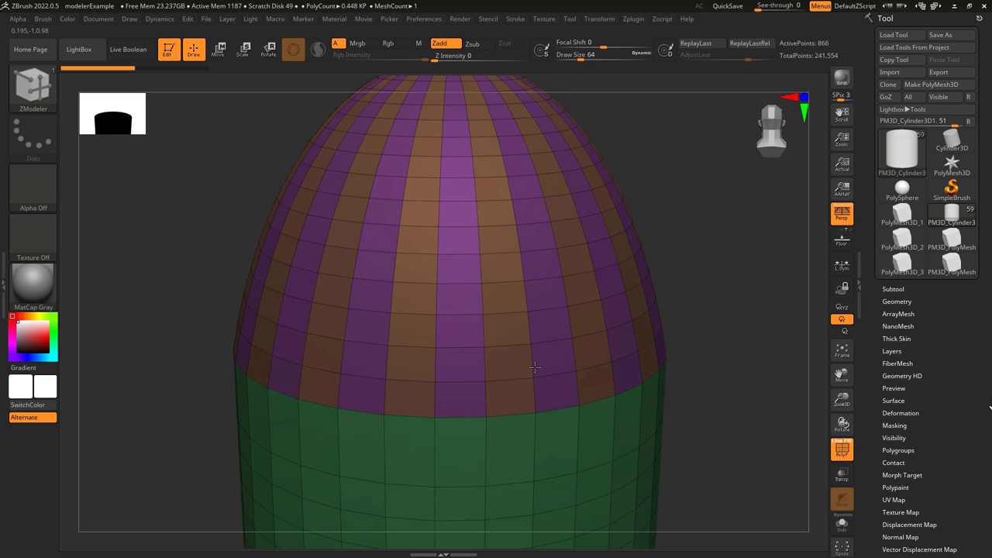
key("ctrl+z")
Step: Switch the Close modifier to Interactive Curvature and cap the cylinder's top from a front rim edge
key("space")
left_click(355, 383)
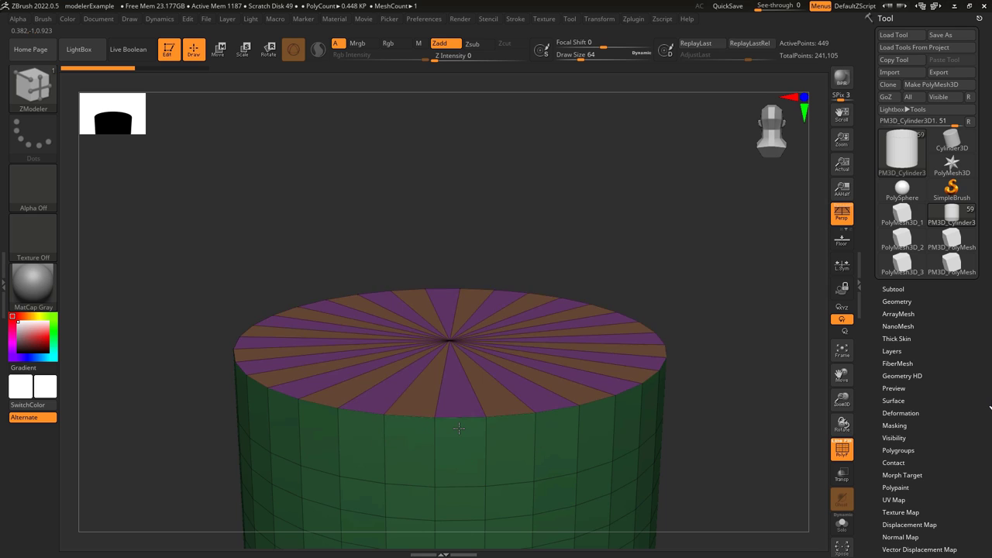
left_click_drag(506, 396, 525, 371)
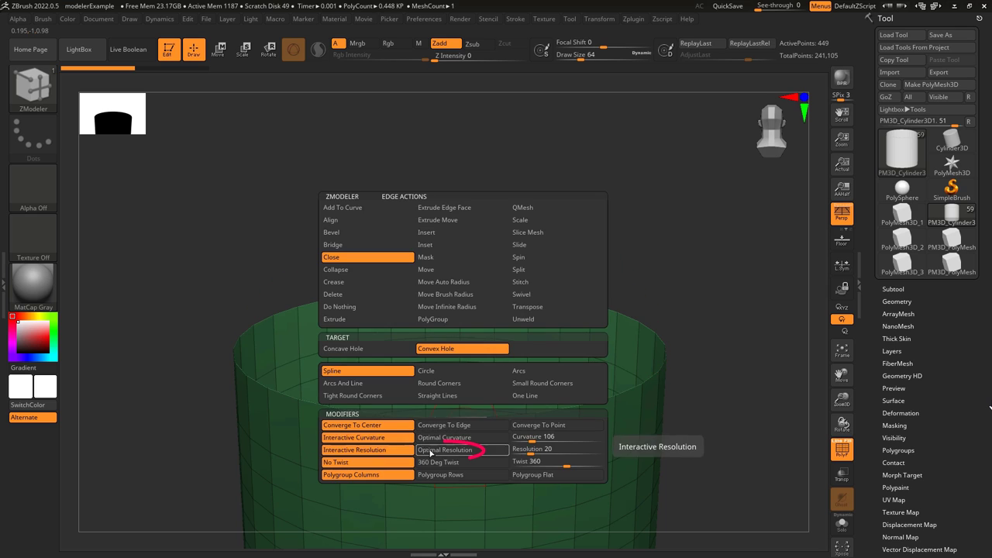
Step: Close the cylinder's top opening with Optimal Resolution, and again with the resolution set to 8
left_click(432, 452)
left_click_drag(469, 422, 472, 422)
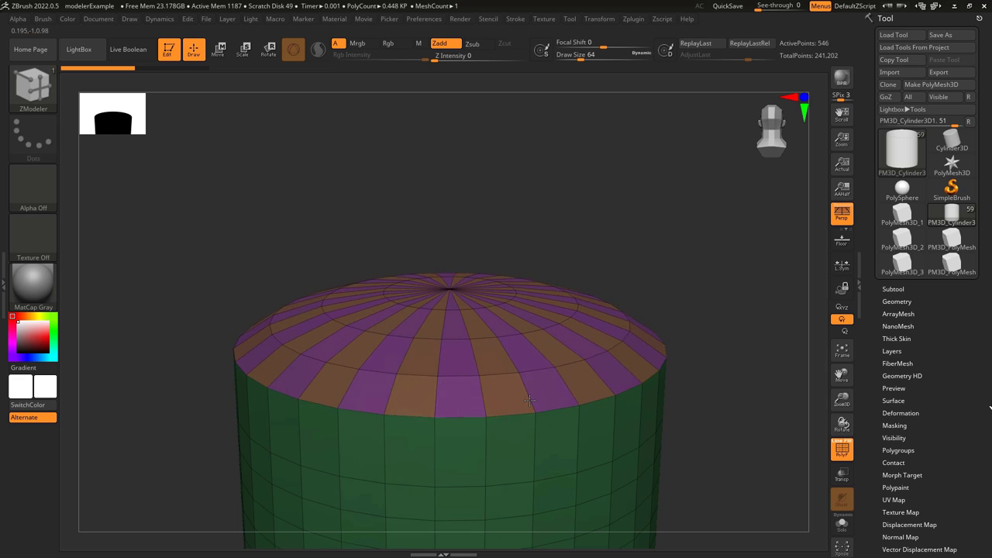
left_click_drag(530, 401, 556, 380)
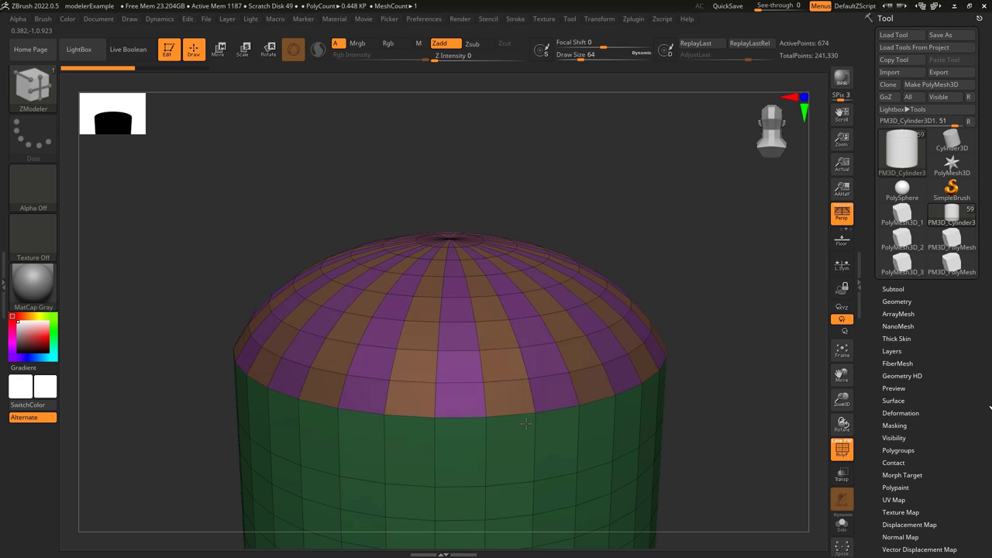
left_click_drag(526, 431, 568, 362)
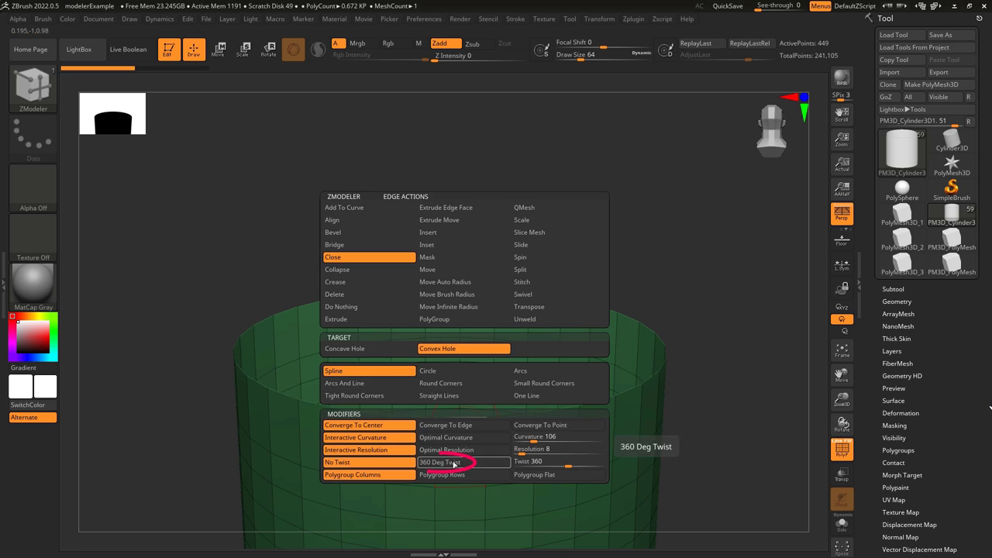
Step: Close the cylinder's top opening with 360 Deg Twist and with a custom twist of 180, undoing the caps
left_click(447, 464)
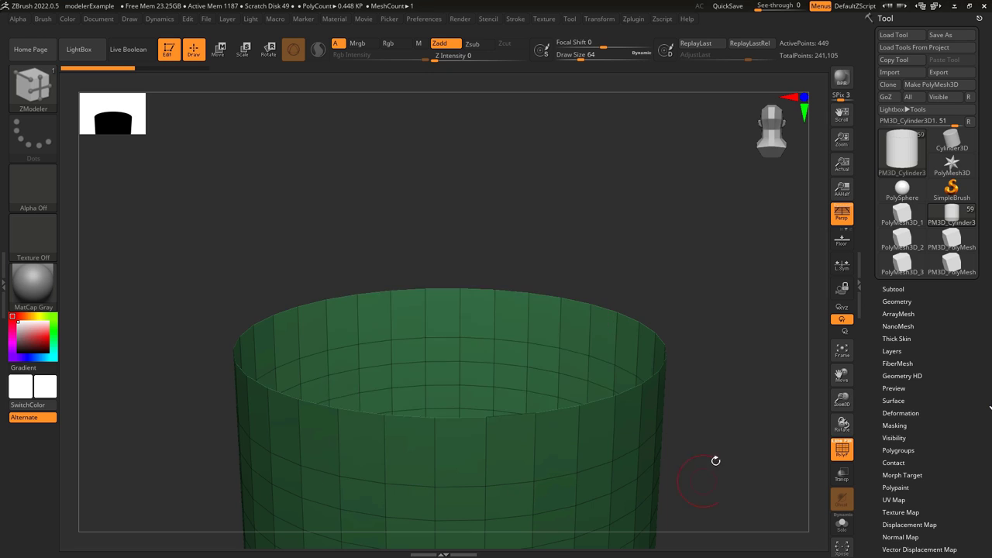
left_click_drag(531, 411, 549, 345)
key("space")
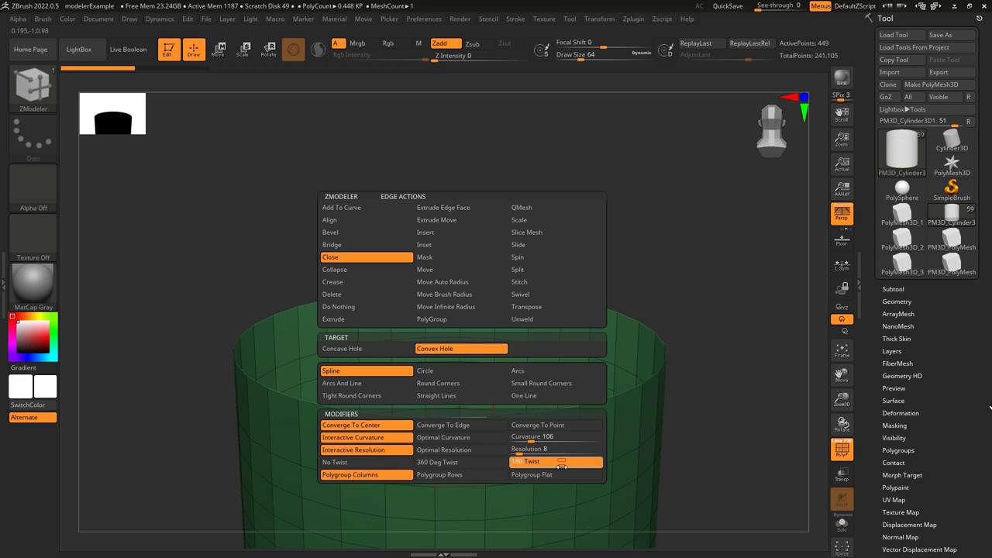
left_click(561, 464)
left_click(568, 430)
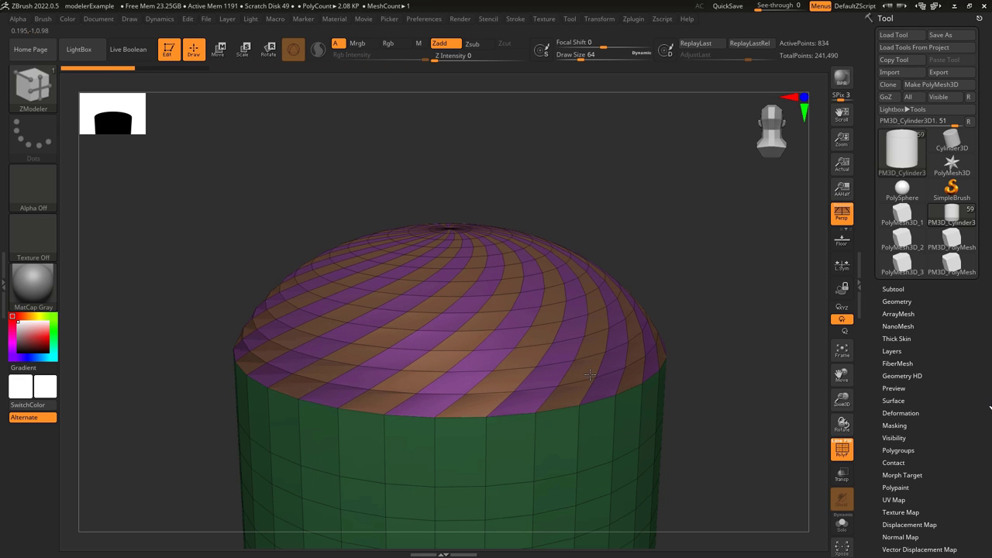
key("ctrl+z")
Step: Cap the cylinder's top with No Twist and Polygroup Columns, and undo the cap
key("space")
left_click(394, 411)
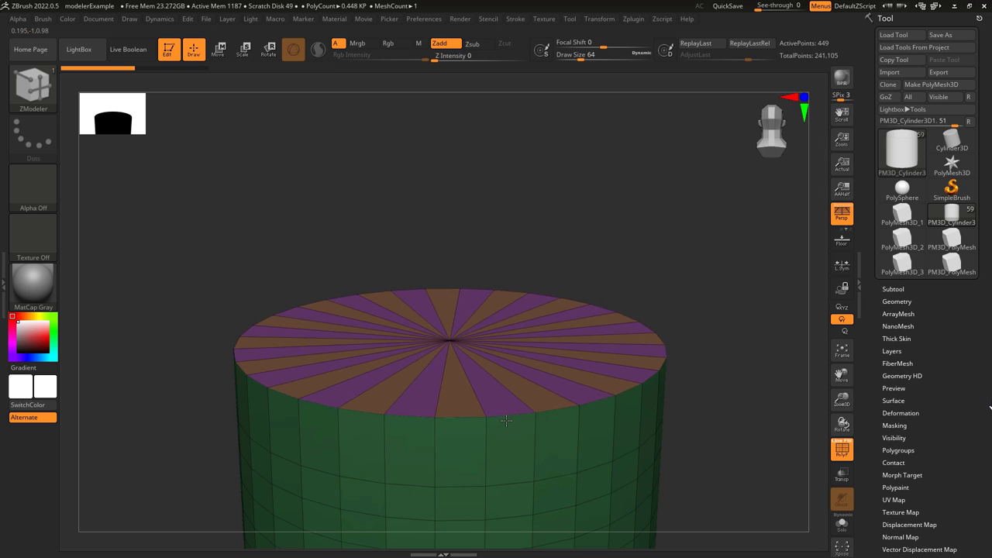
key("ctrl+z")
Step: Close the cylinder's top opening into a dome with the Polygroup Rows modifier, and undo the cap
key("space")
left_click(496, 476)
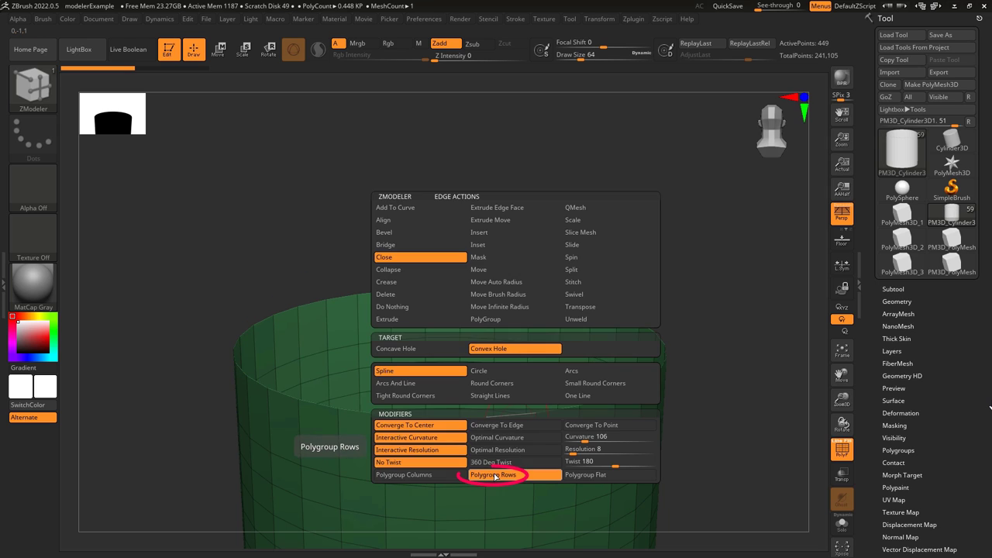
left_click_drag(502, 418, 591, 358)
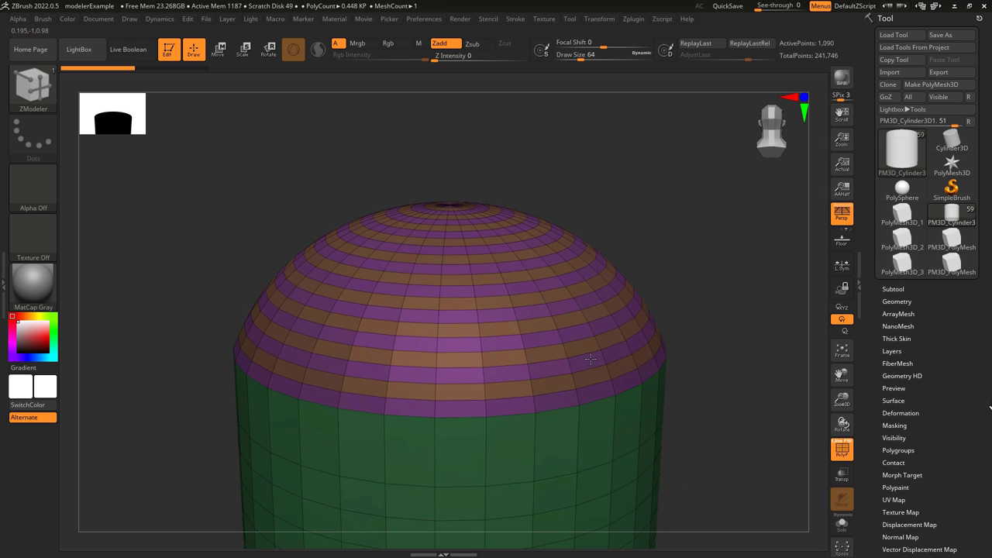
key("ctrl+z")
Step: Close the cylinder's top opening with the Polygroup Flat modifier, and undo the cap
key("space")
left_click(586, 476)
left_click_drag(508, 418, 594, 371)
key("ctrl+z")
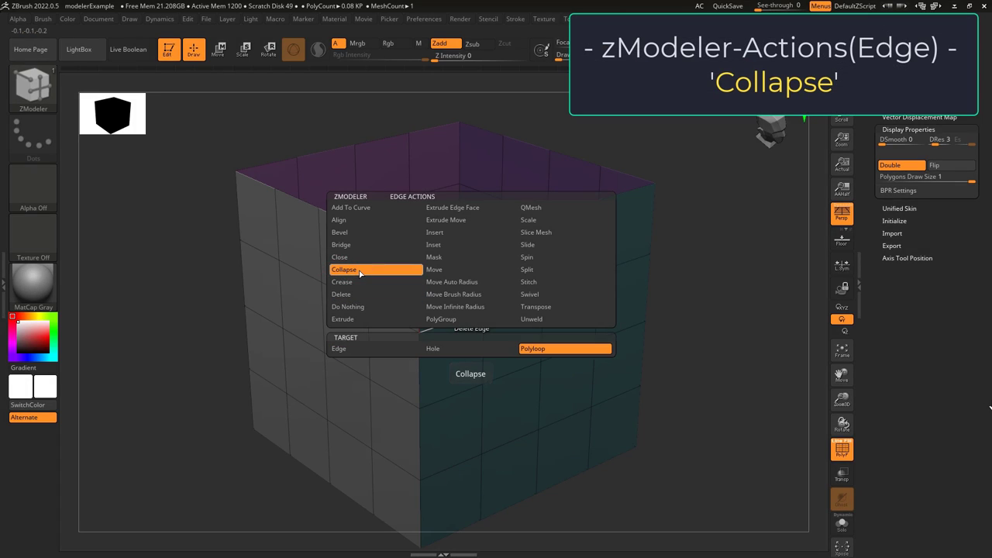
Step: Use the Collapse action with the Edge target to collapse single edges on the open cube's teal side
key("space")
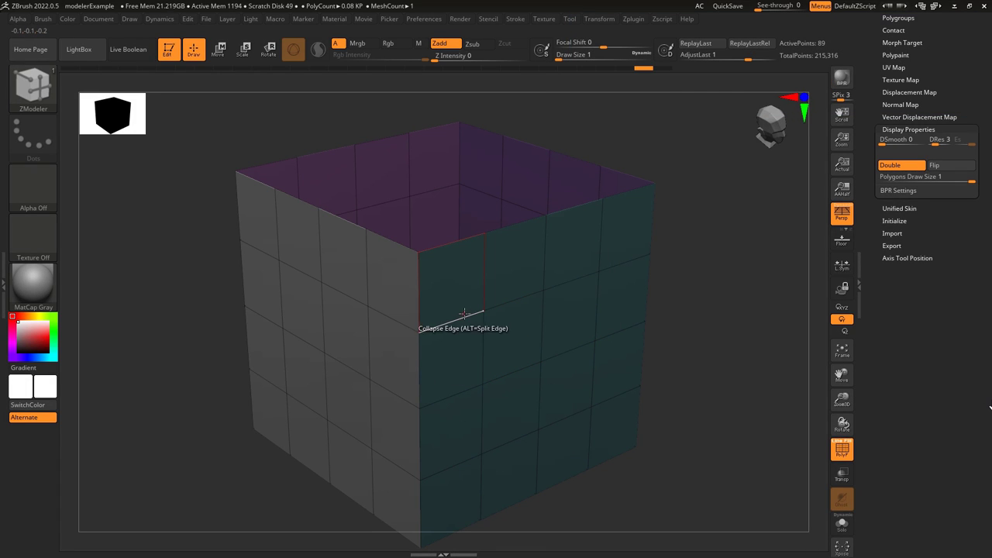
left_click(339, 348)
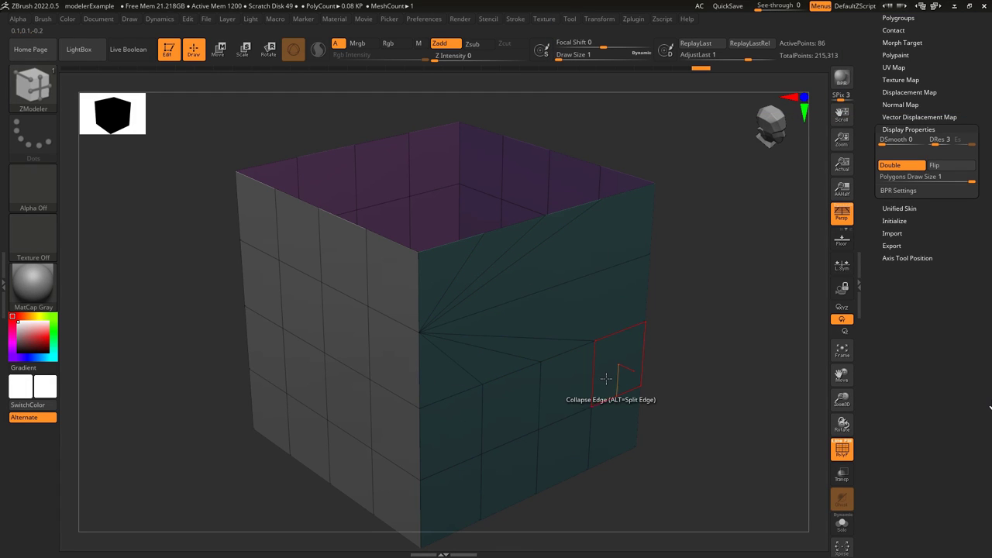
left_click(508, 301)
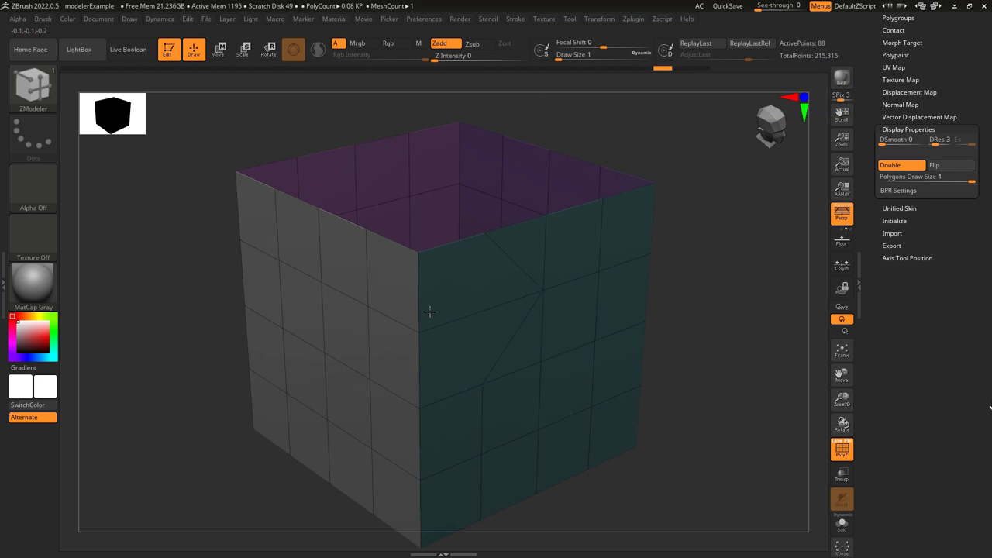
Step: Collapse a horizontal and a vertical row of the open cube's faces with the Polyloop target, undoing each collapse
key("space")
left_click(553, 349)
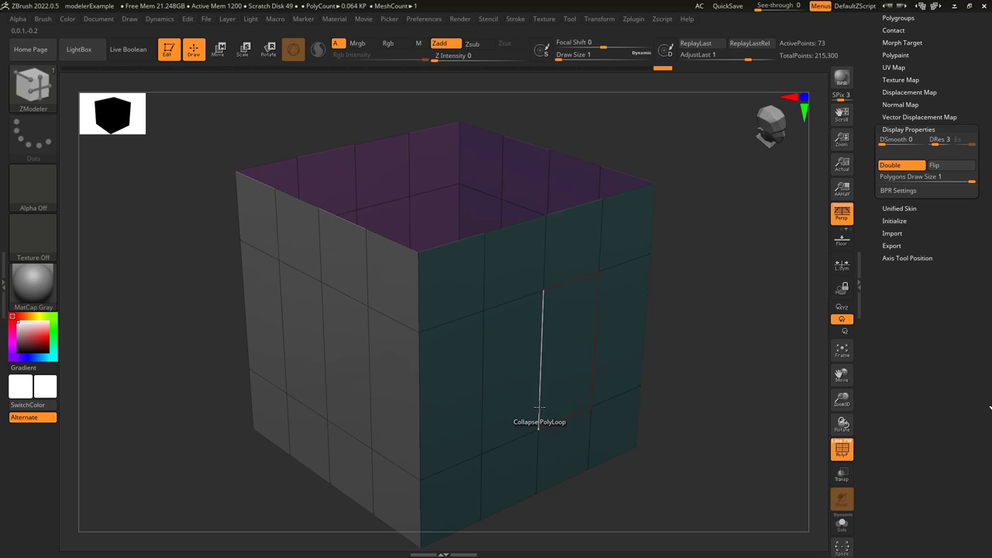
key("ctrl+z")
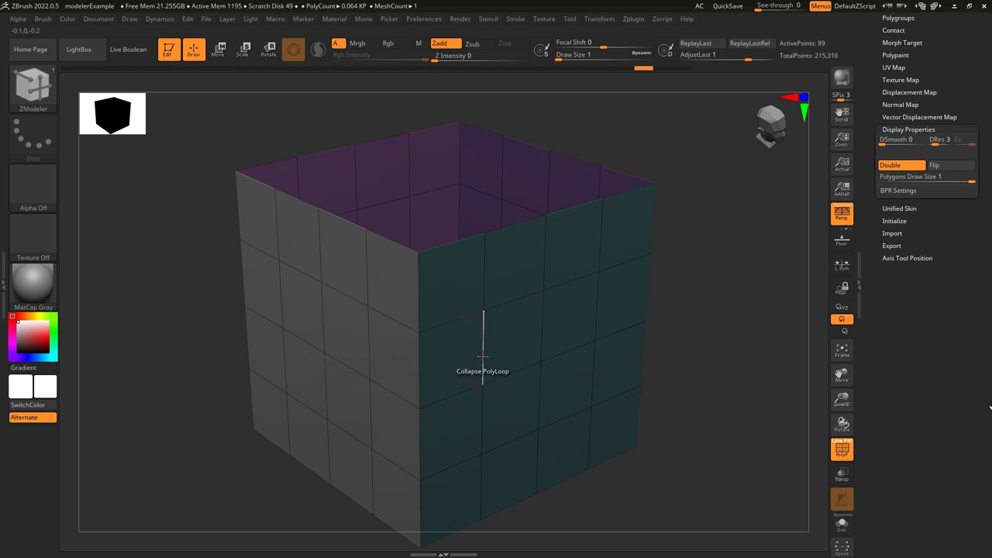
left_click(557, 347)
left_click(524, 365)
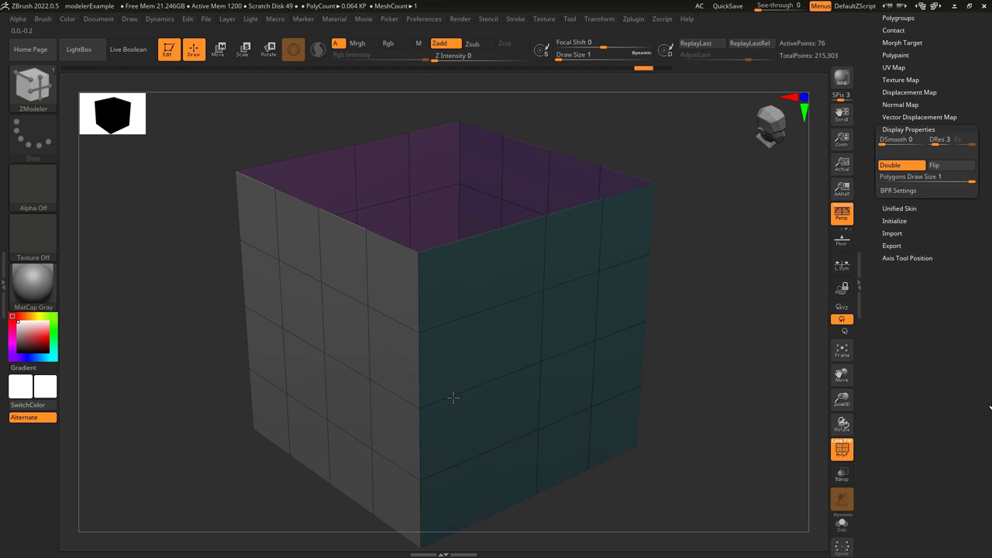
key("ctrl+z")
Step: Set the Collapse target to Hole and apply it to a rim edge of the cube's open top
key("space")
left_click(518, 349)
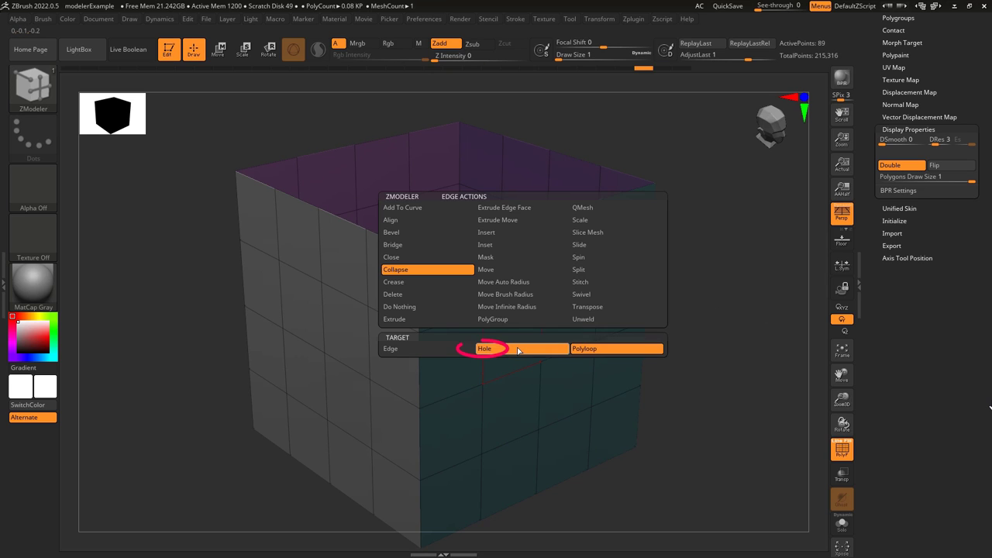
left_click(466, 232)
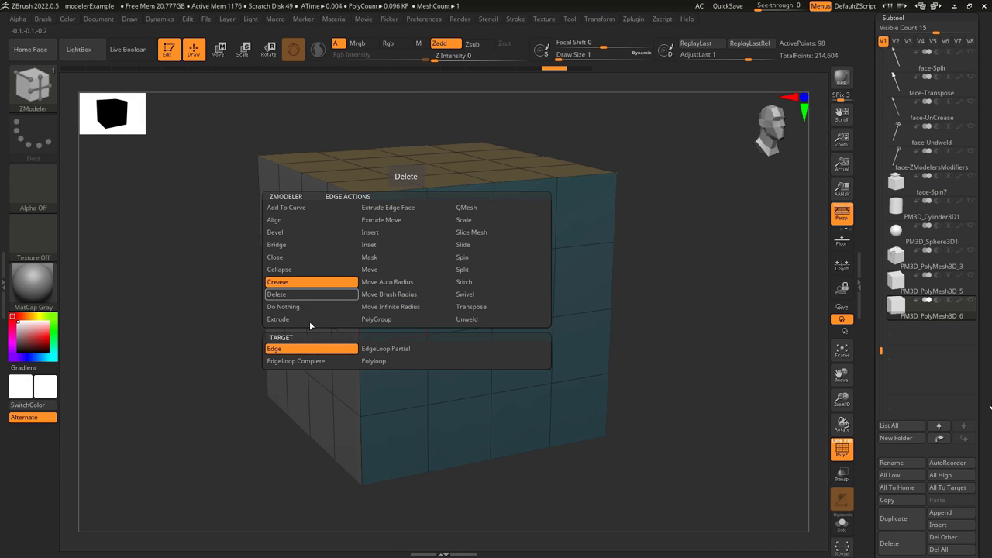
Step: Crease single edges with the Edge target and horizontal loops with EdgeLoop Complete on the cube, and undo the loop creases
left_click(277, 349)
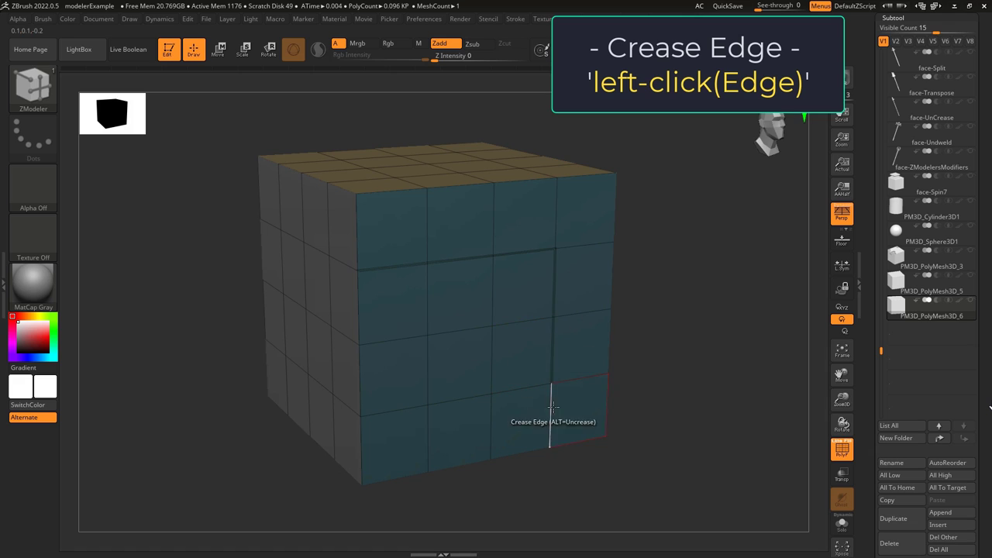
key("space")
left_click(288, 359)
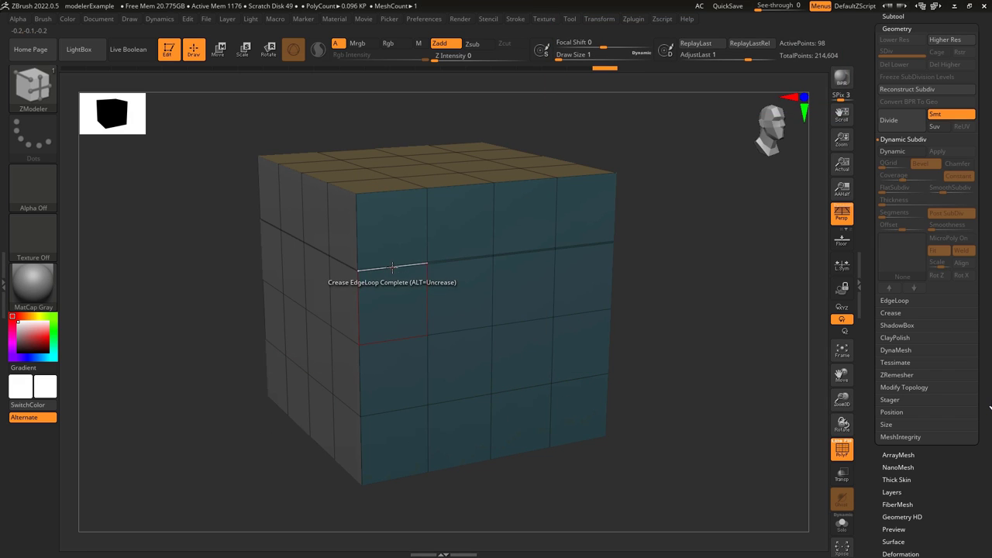
left_click(393, 339)
left_click(398, 412)
key("ctrl+z")
key("ctrl+z")
key("ctrl+z")
Step: Preview the cube with dynamic subdivision while creasing the complete edge loops along its top and vertical borders
key("d")
left_click(392, 190)
left_click(357, 225)
left_click(613, 192)
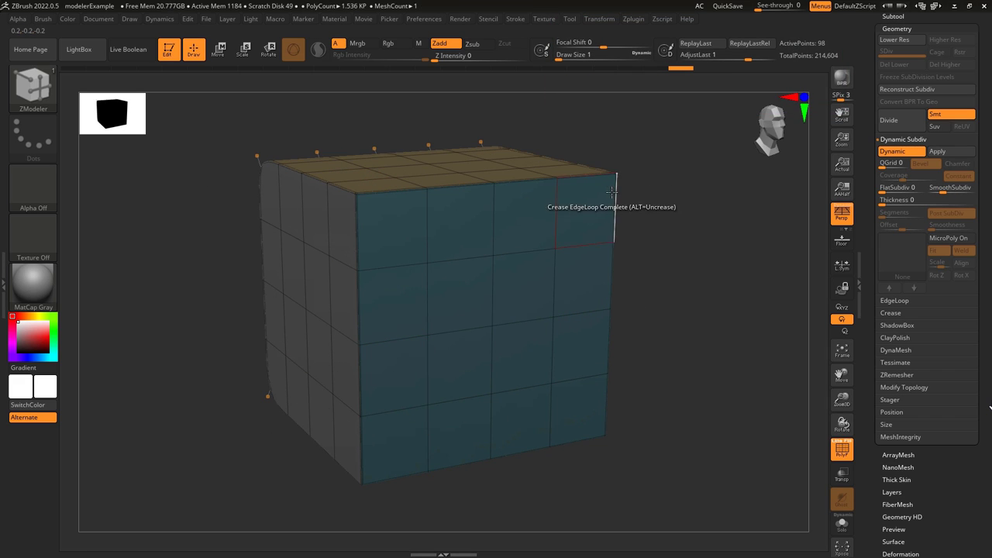
key("d")
Step: Try the Crease action with the EdgeLoop Partial target on the cube, undo it, and uncrease the upper horizontal loop
key("space")
left_click(401, 325)
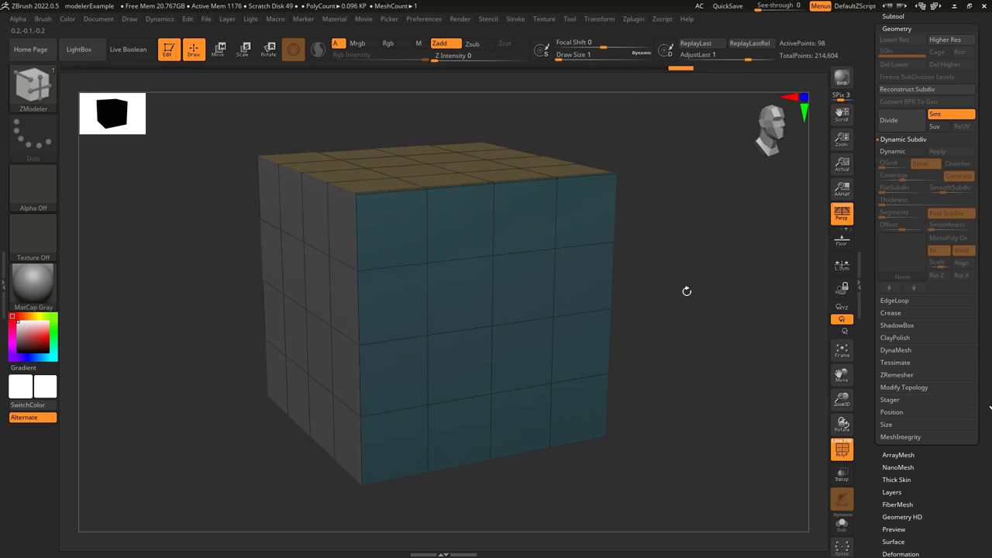
key("ctrl+z")
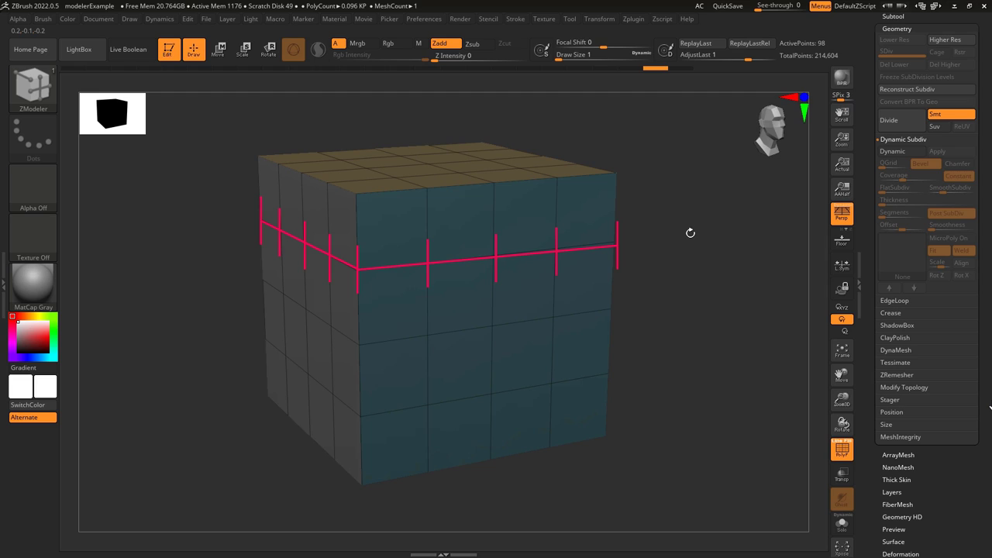
left_click(402, 270, "alt")
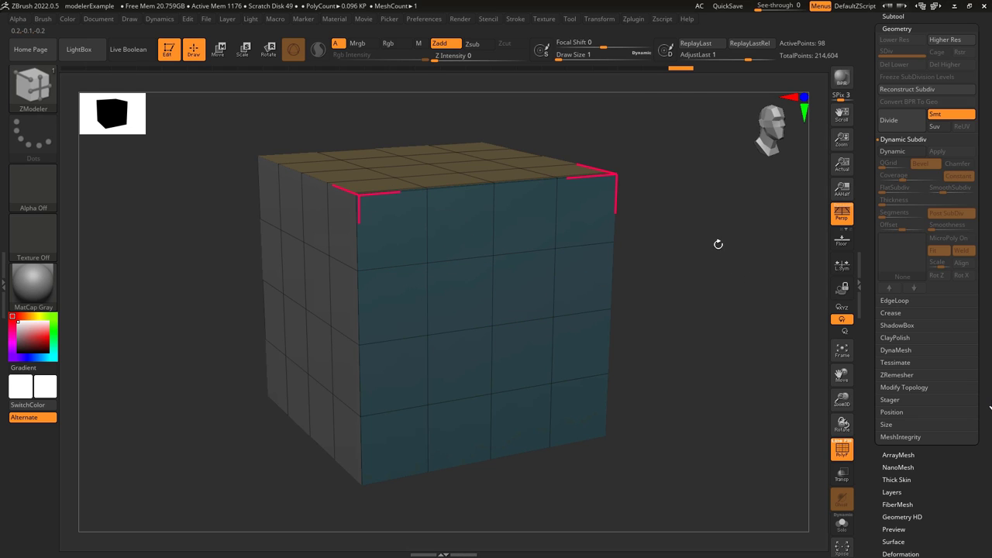
Step: Toggle the dynamic subdivision preview and set the Crease target to Polyloop
key("d")
key("space")
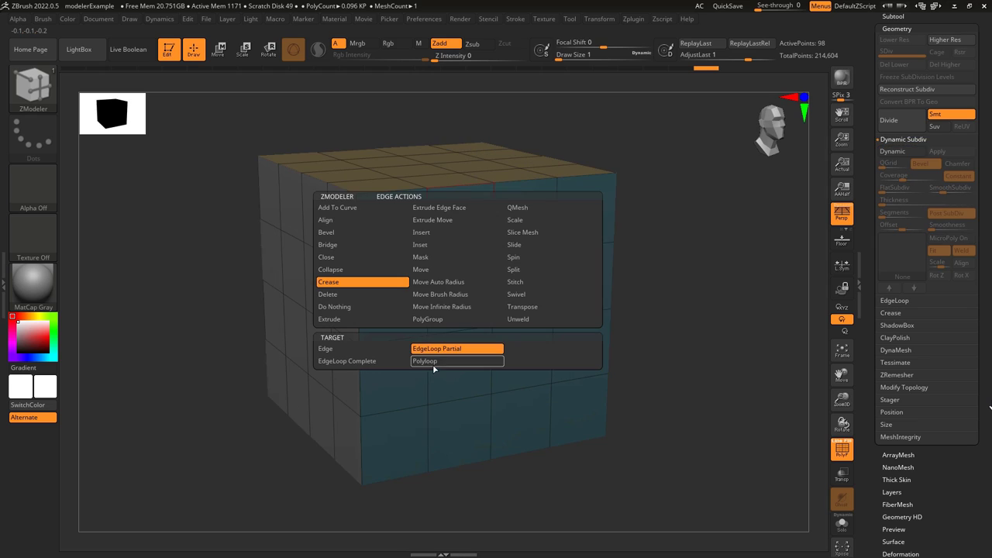
left_click(434, 362)
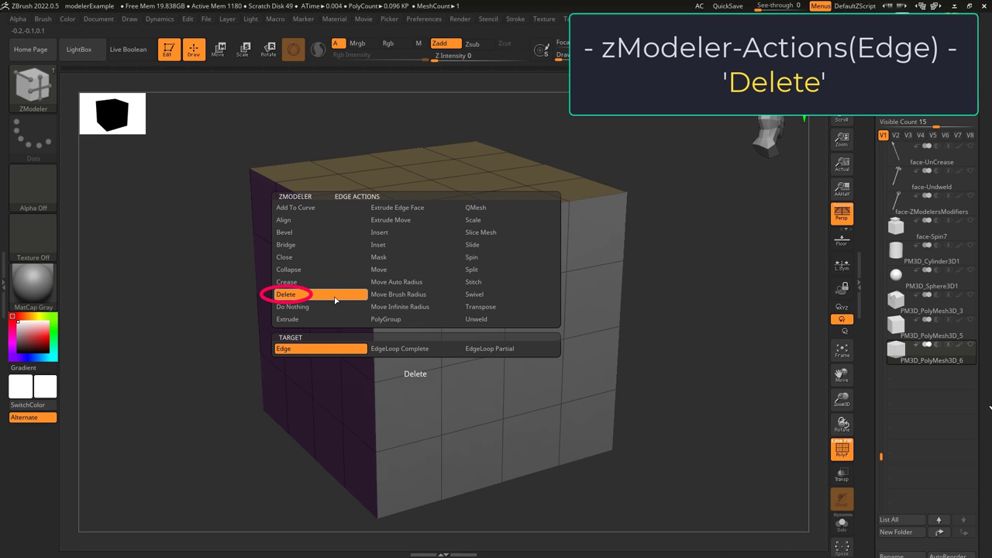
Step: Use the Delete action with the Edge target to delete single edges on the cube's grey front face
left_click(318, 348)
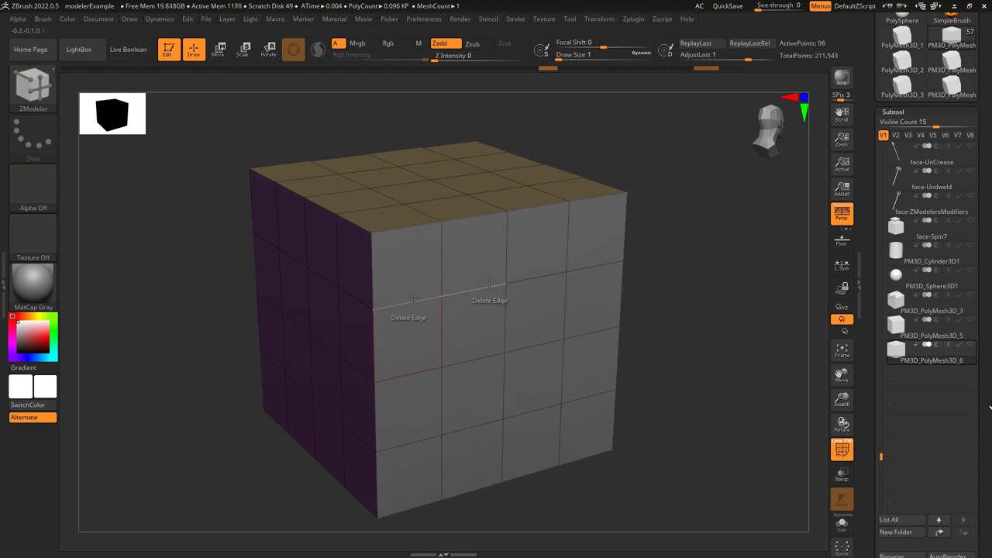
left_click(488, 282)
left_click(437, 359)
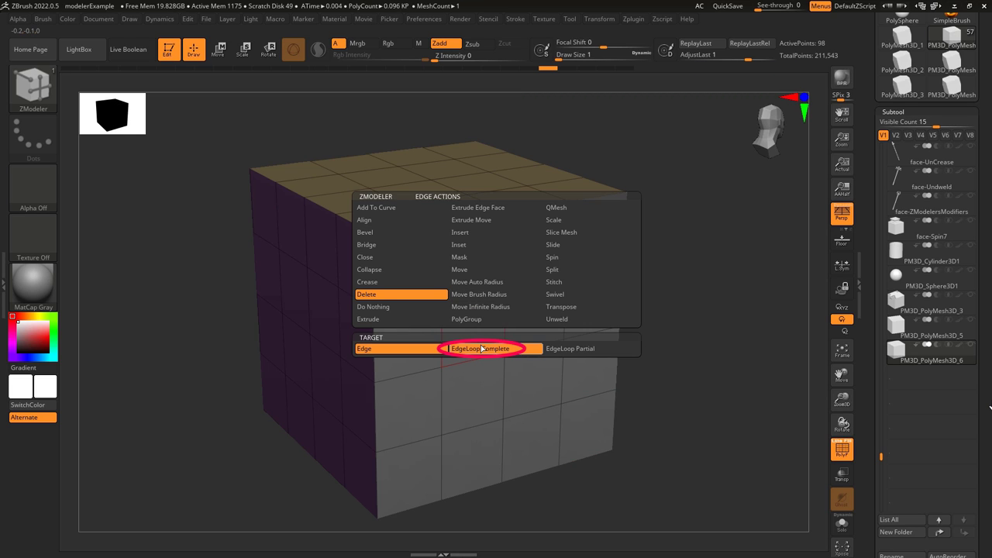
Step: Try the Delete action on the cube's edge loops with the EdgeLoop Complete and EdgeLoop Partial targets, undoing the deletions
left_click(480, 354)
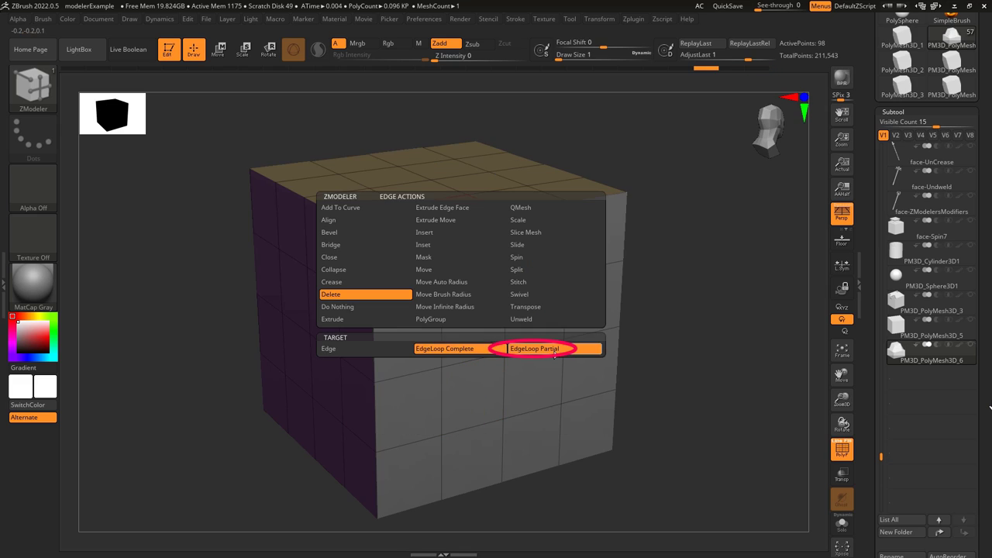
left_click(543, 347)
left_click(473, 221)
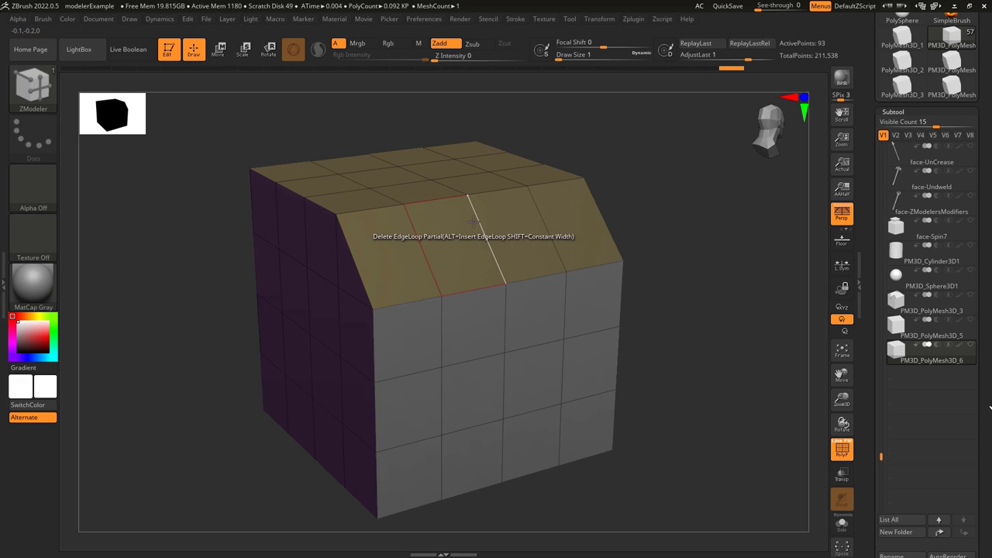
key("ctrl+z")
left_click(324, 207)
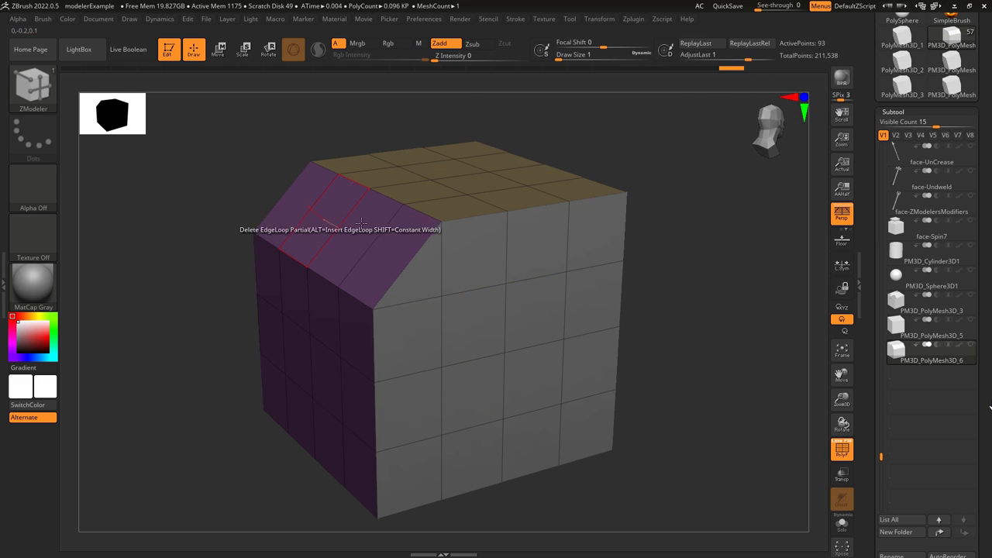
key("ctrl+z")
left_click(597, 273)
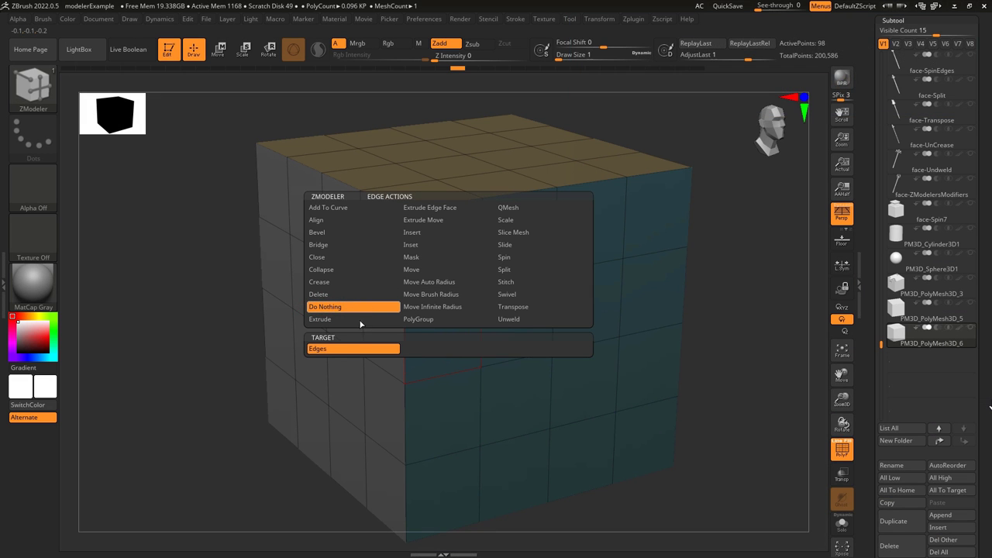
Step: Use the Do Nothing edge action while painting polygroups over the cube's grey side, undo those strokes, and paint the purple oval mesh
left_click(373, 353)
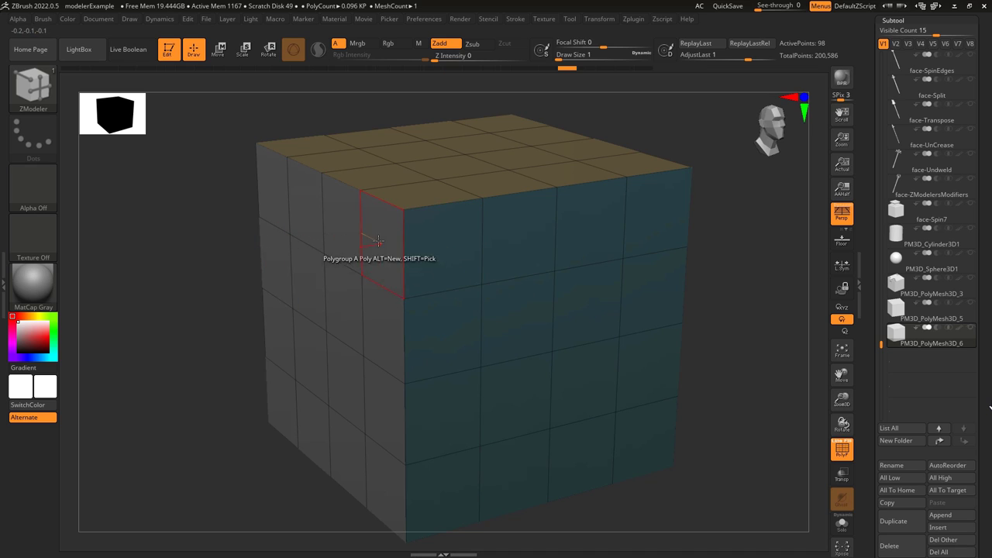
mouse_move(377, 241)
left_mouse_down()
mouse_move(375, 525)
mouse_move(345, 520)
mouse_move(343, 290)
mouse_move(294, 341)
mouse_move(282, 398)
mouse_move(281, 214)
left_mouse_up()
key("ctrl+z")
key("ctrl+z")
key("ctrl+z")
key("ctrl+z")
key("ctrl+z")
key("ctrl+z")
key("ctrl+z")
key("ctrl+z")
key("ctrl+z")
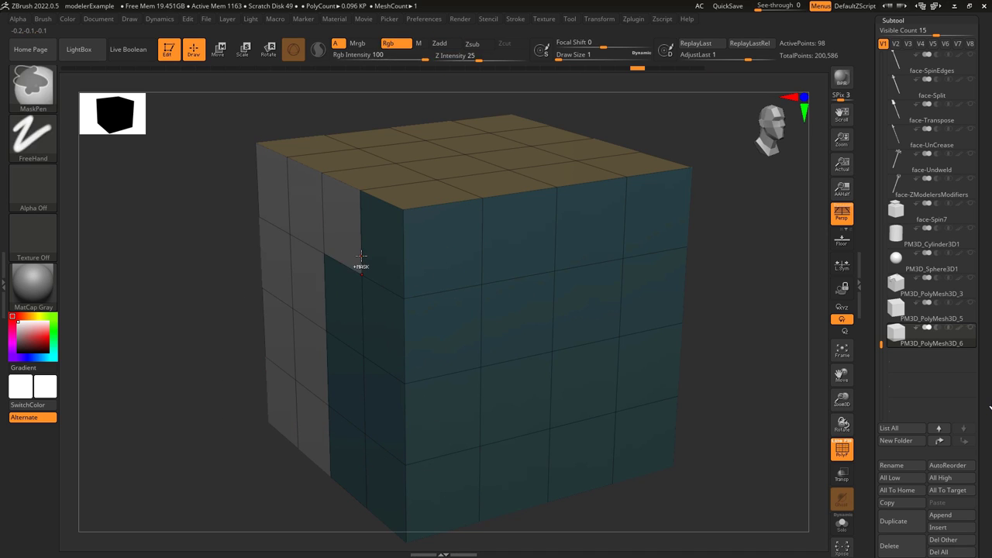
key("ctrl+z")
key("ctrl+z")
key("ctrl+z")
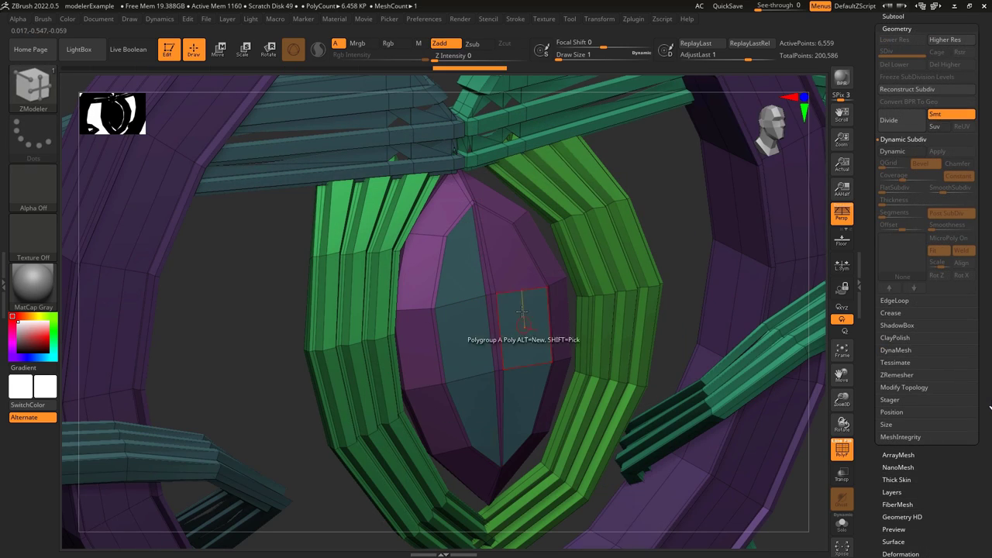
left_click_drag(523, 312, 438, 418)
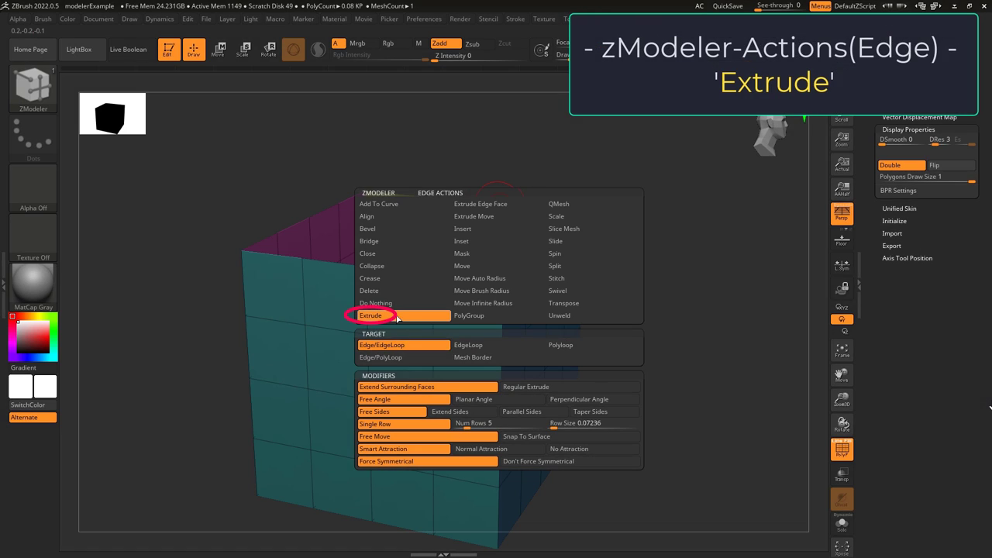
Step: Extrude single rim edges of the open cube upward with the Extrude action and the Edge/EdgeLoop target
left_click(366, 317)
left_click_drag(504, 203, 465, 132)
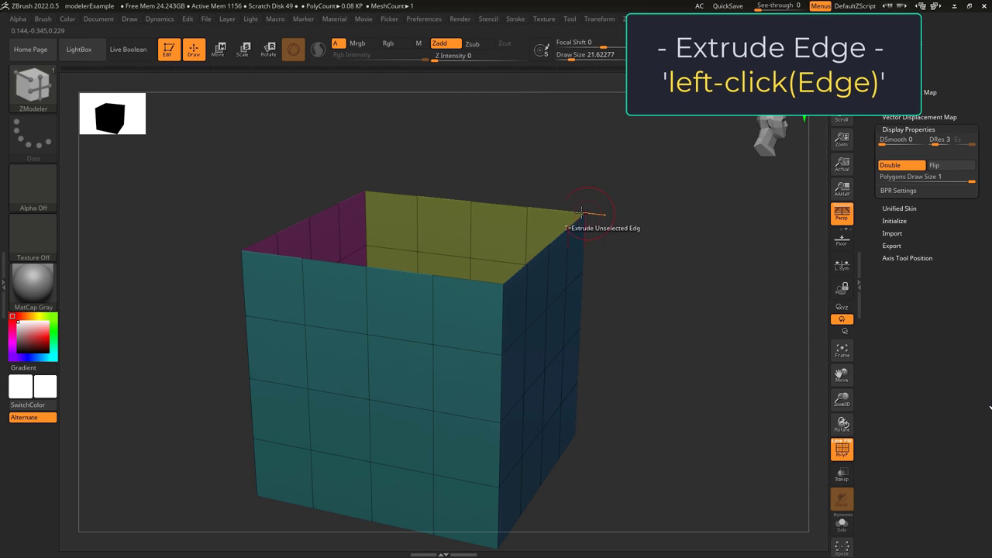
left_click_drag(581, 211, 577, 105)
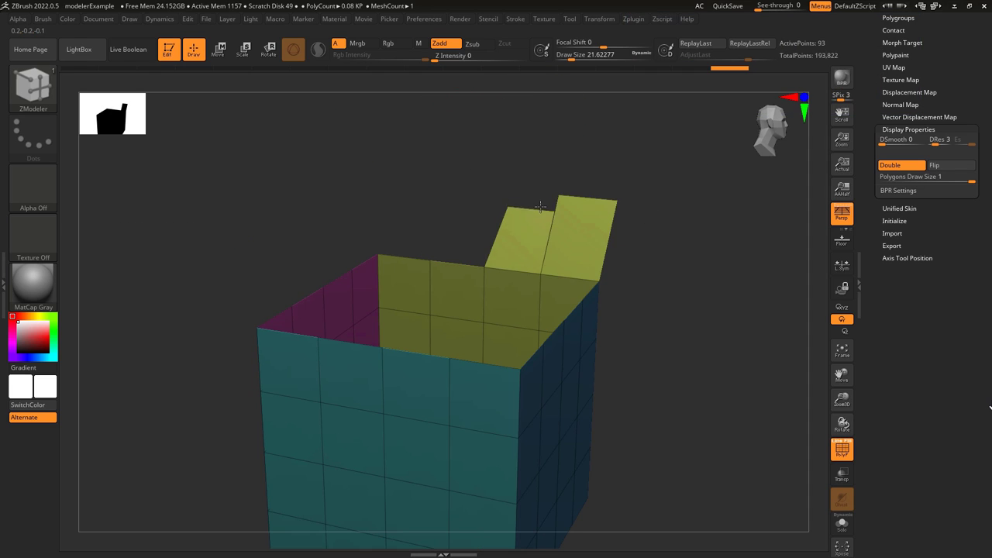
left_click_drag(474, 265, 454, 191)
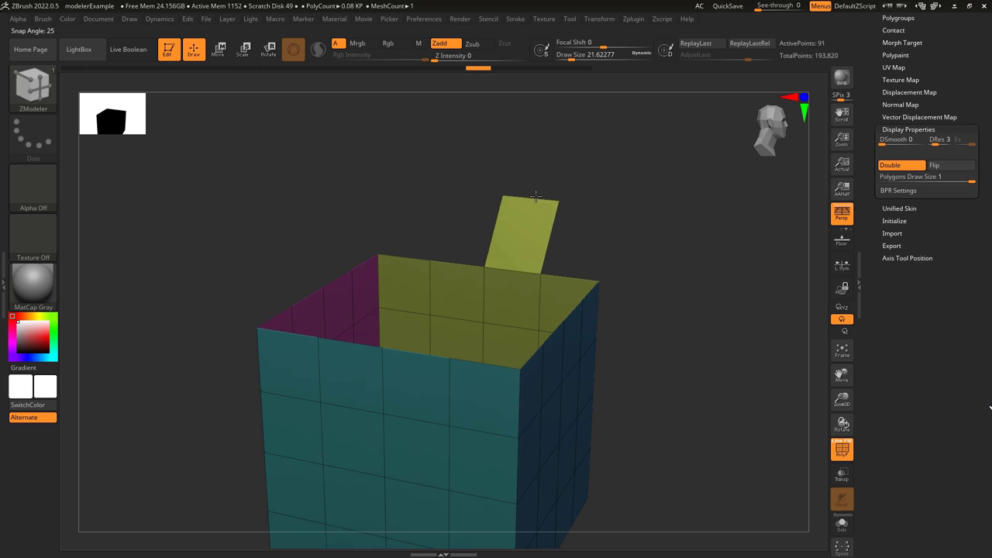
Step: Extrude an edge of the yellow back wall's rim with the direction switched to Planar Angle
key("shift")
left_click_drag(536, 196, 490, 147)
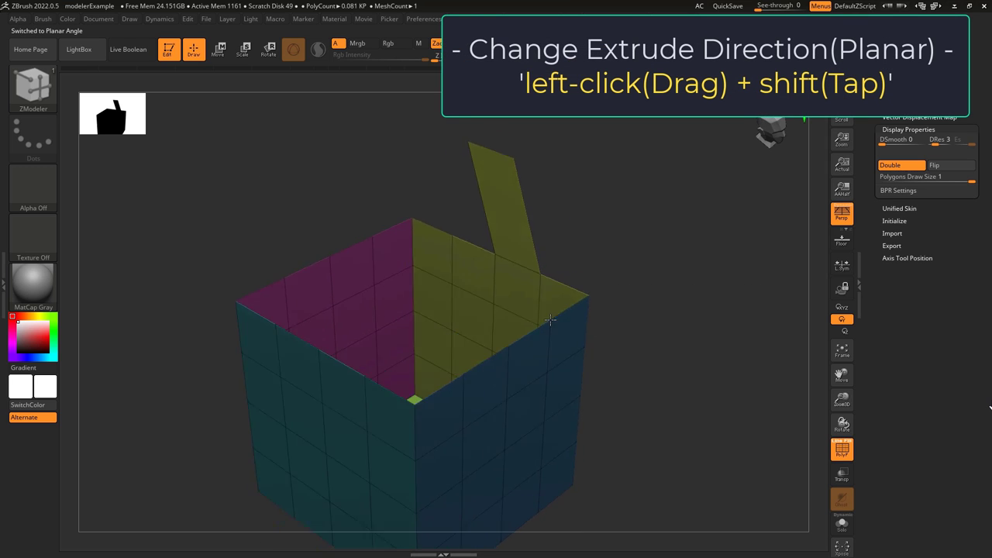
left_click_drag(550, 319, 690, 332)
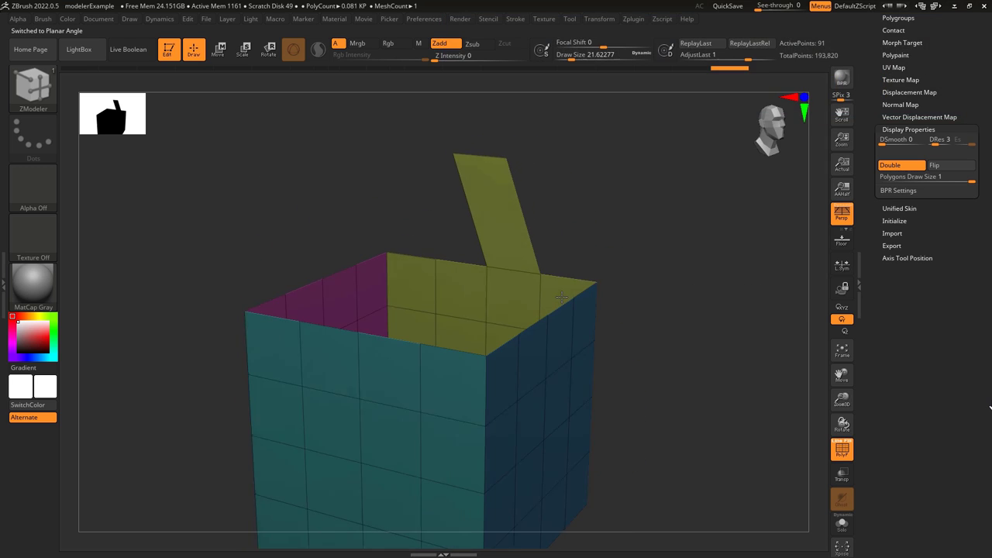
left_click_drag(496, 166, 528, 220)
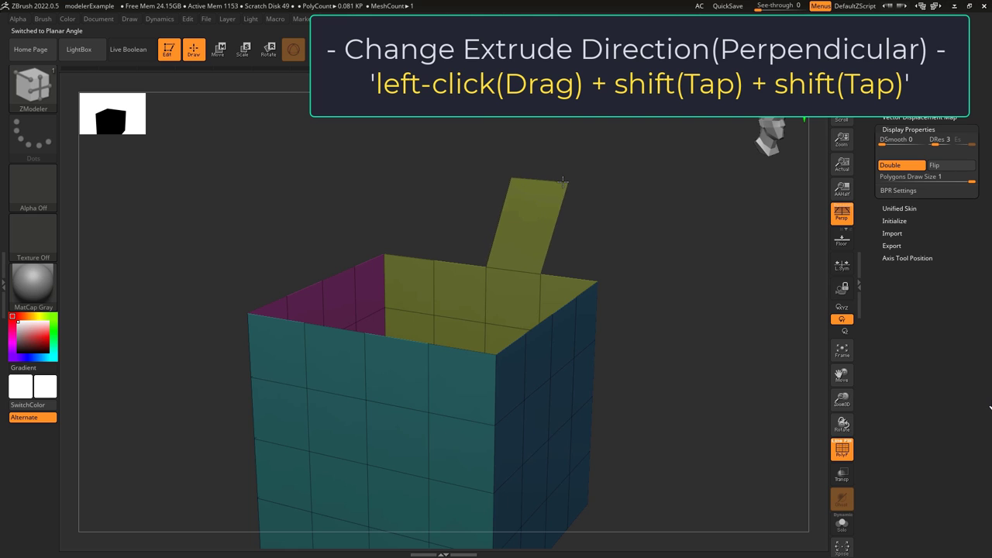
Step: Extrude the yellow wall's rim edge outward with the direction switched to Perpendicular Angle
key("shift")
left_click_drag(563, 182, 558, 182)
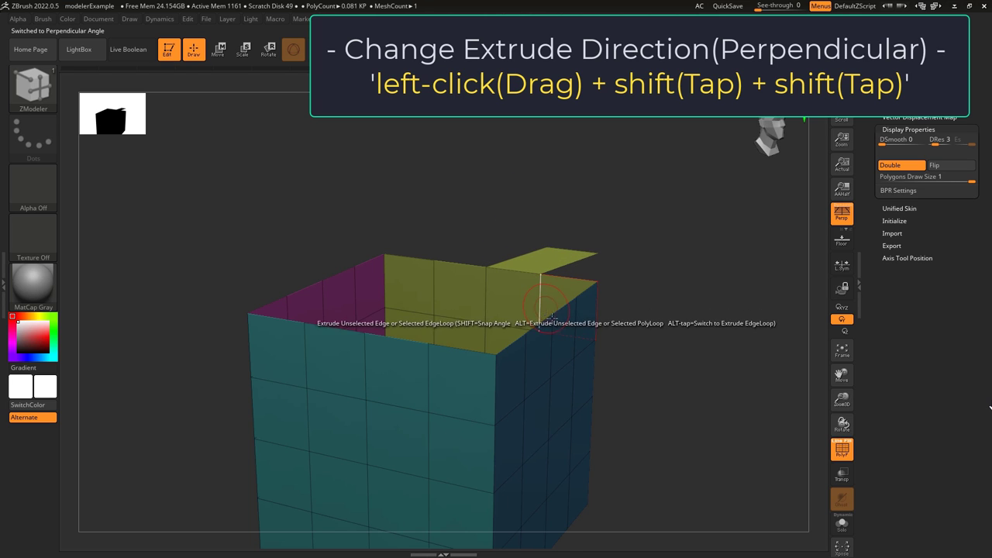
left_click_drag(550, 320, 485, 326)
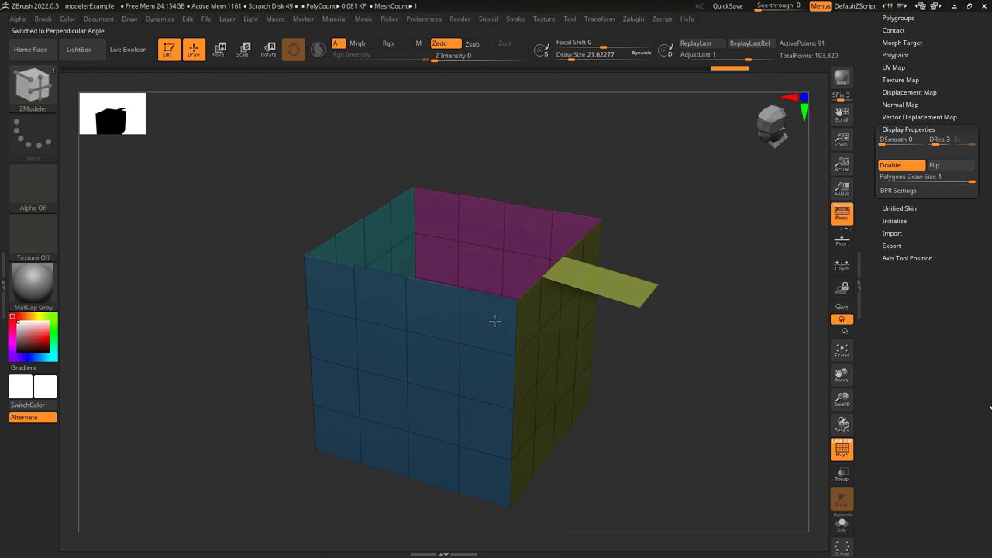
left_click_drag(492, 317, 465, 341)
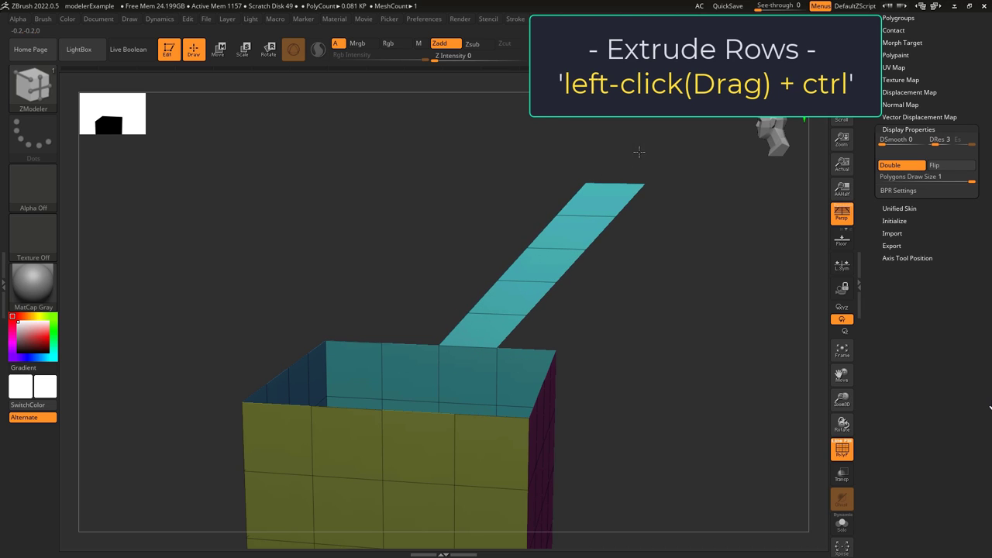
Step: Extrude an edge of the teal back wall's rim diagonally upward as multiple rows, varying the extrusion distance
left_click_drag(639, 151, 469, 345, "ctrl")
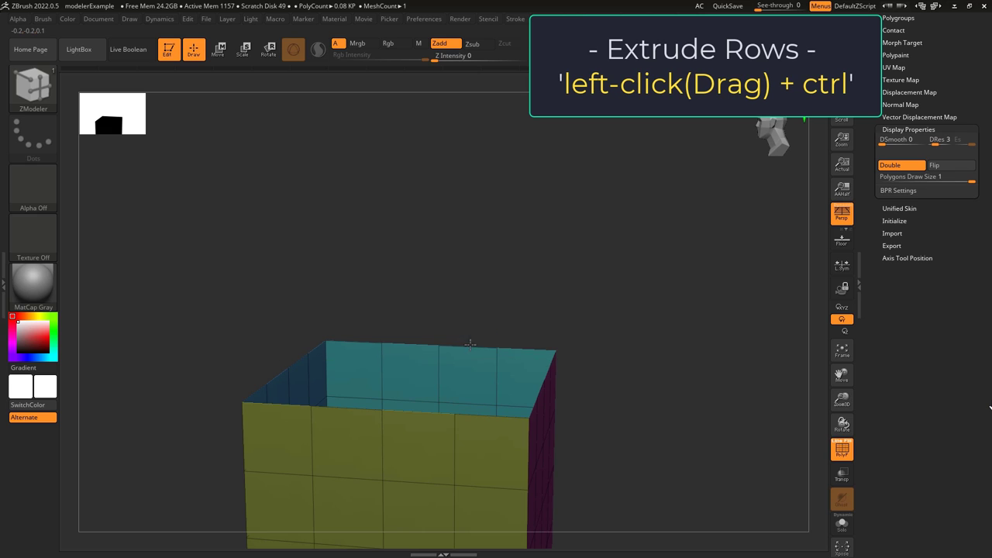
left_click_drag(571, 234, 459, 341, "ctrl")
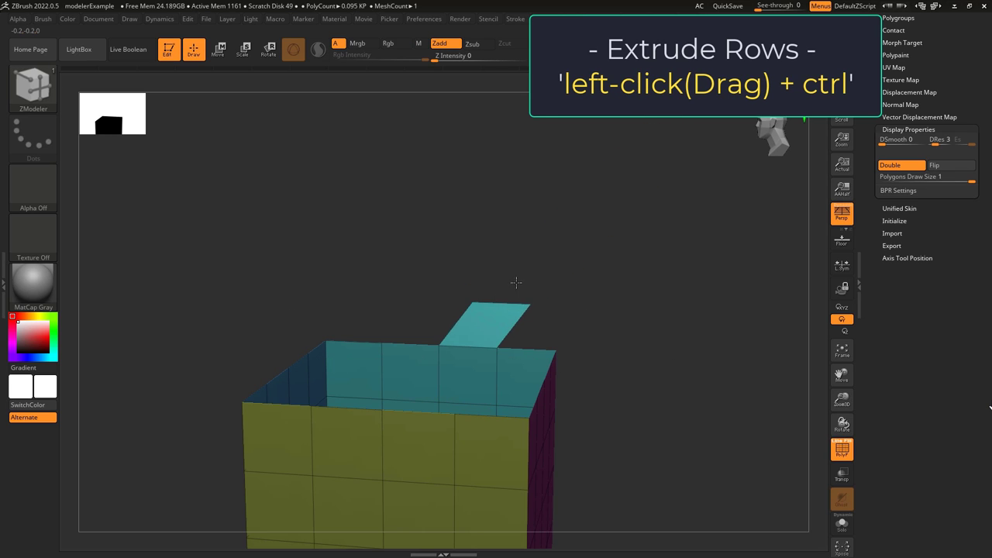
left_click_drag(516, 282, 472, 347, "ctrl")
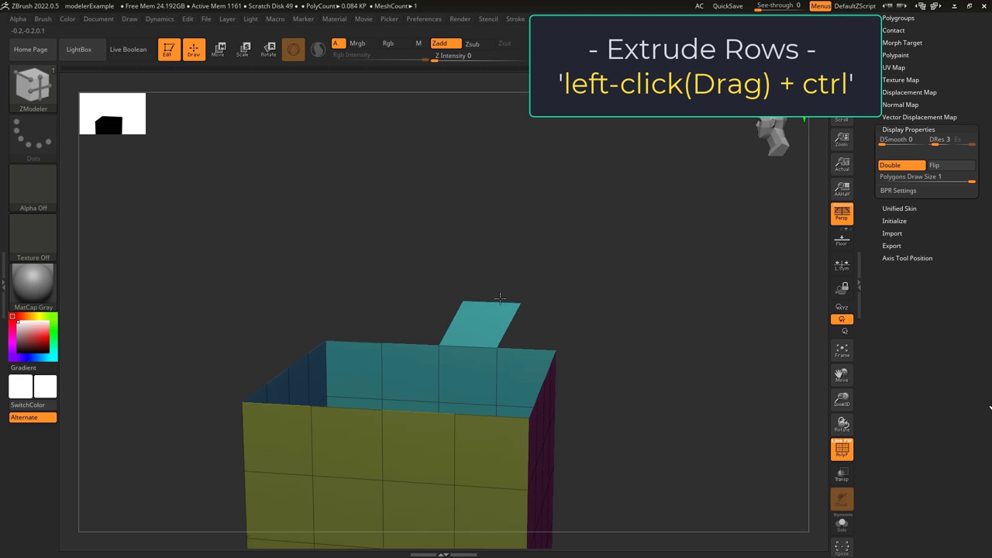
left_click_drag(531, 264, 740, 104, "ctrl")
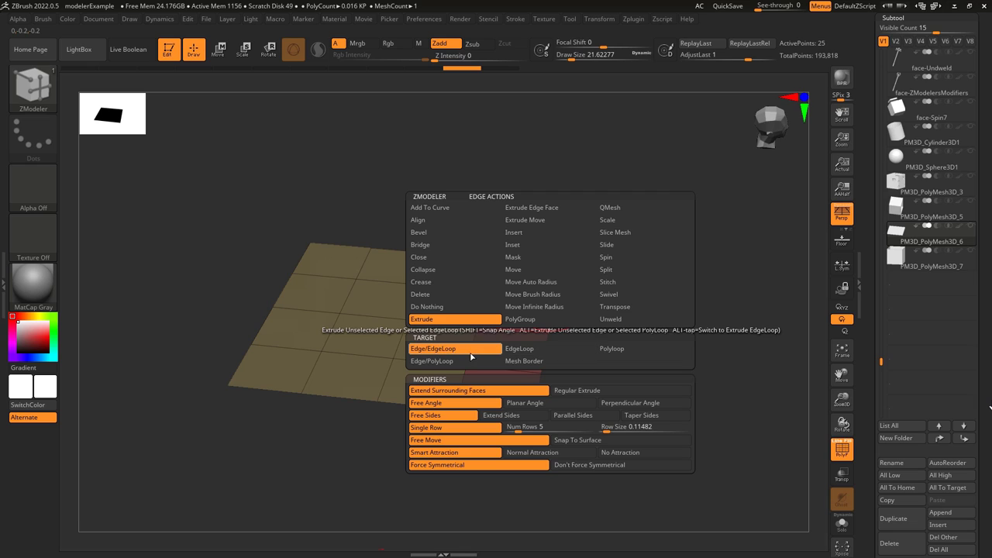
Step: Try extruding the flat plane's border edges with the Edge/EdgeLoop and EdgeLoop targets, undoing the EdgeLoop extrusion
left_click(476, 350)
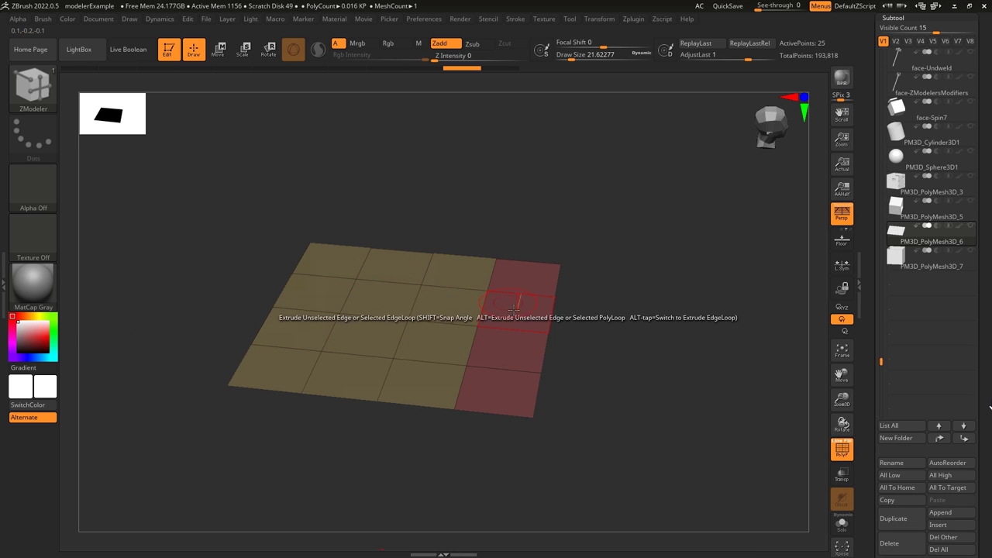
left_click_drag(587, 306, 561, 263)
key("space")
left_click(522, 349)
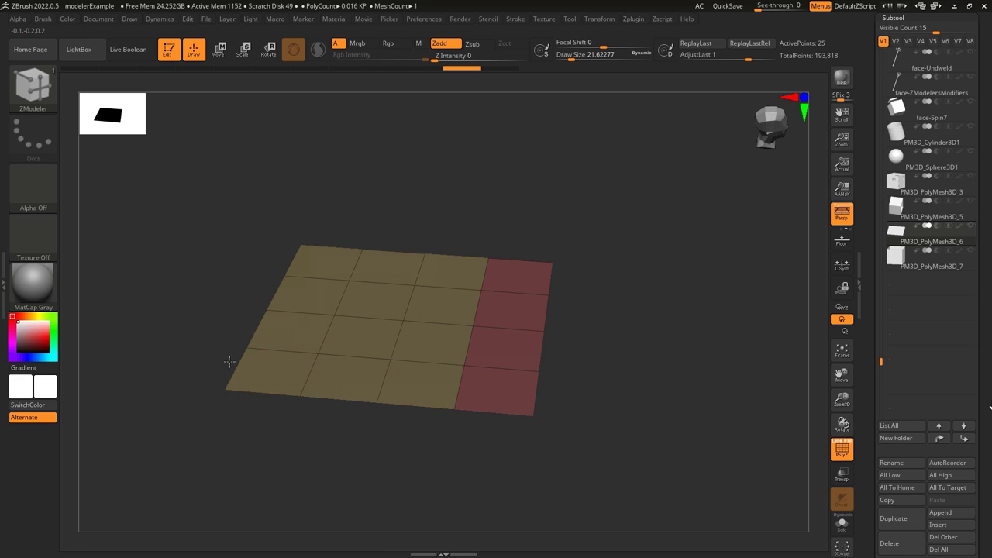
left_click_drag(474, 413, 456, 524)
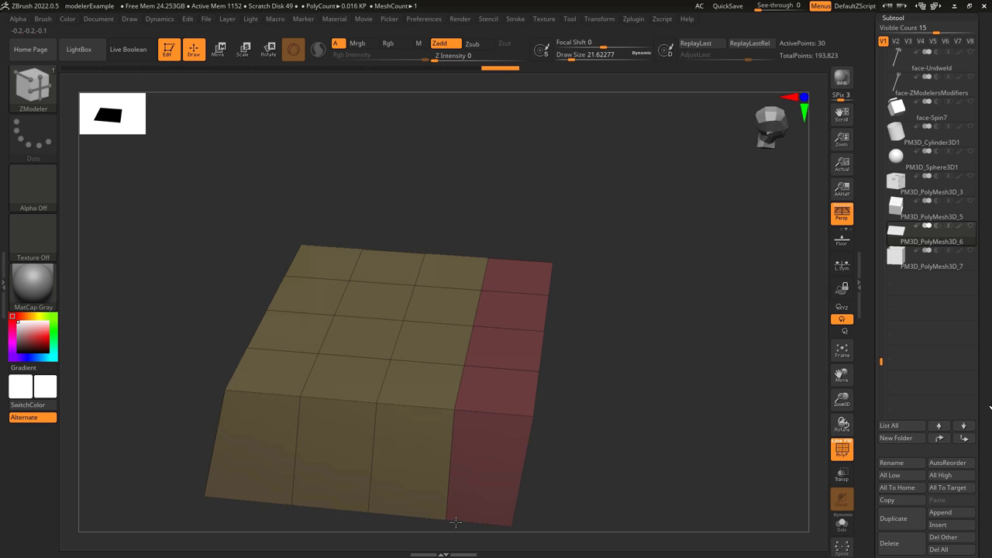
key("ctrl+z")
Step: Try extruding the plane's red border edge with the Polyloop target and the Mesh Border target, undoing each extrusion
key("space")
left_click(605, 346)
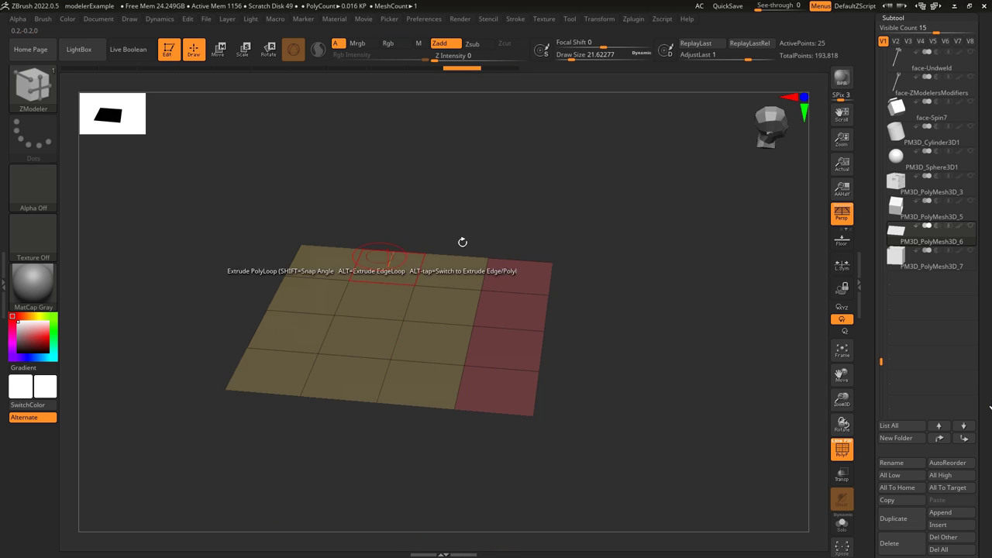
left_click_drag(539, 363, 740, 380)
key("ctrl+z")
key("space")
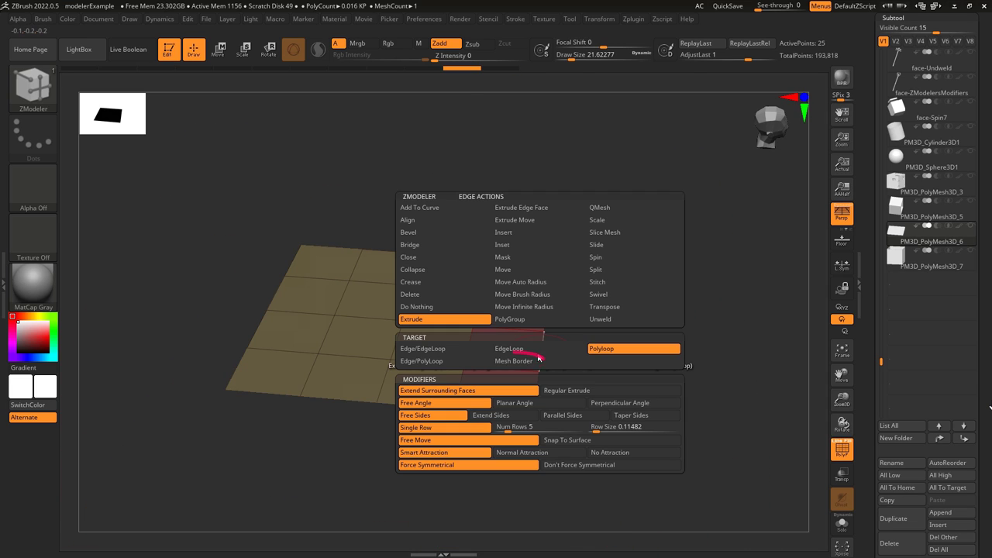
left_click(523, 362)
left_click_drag(548, 353, 528, 449)
key("ctrl+z")
Step: Try extruding the plane's red border edge with the Edge/EdgeLoop target, toggling between single edge and edge loop, and undo it
key("space")
left_click(439, 349)
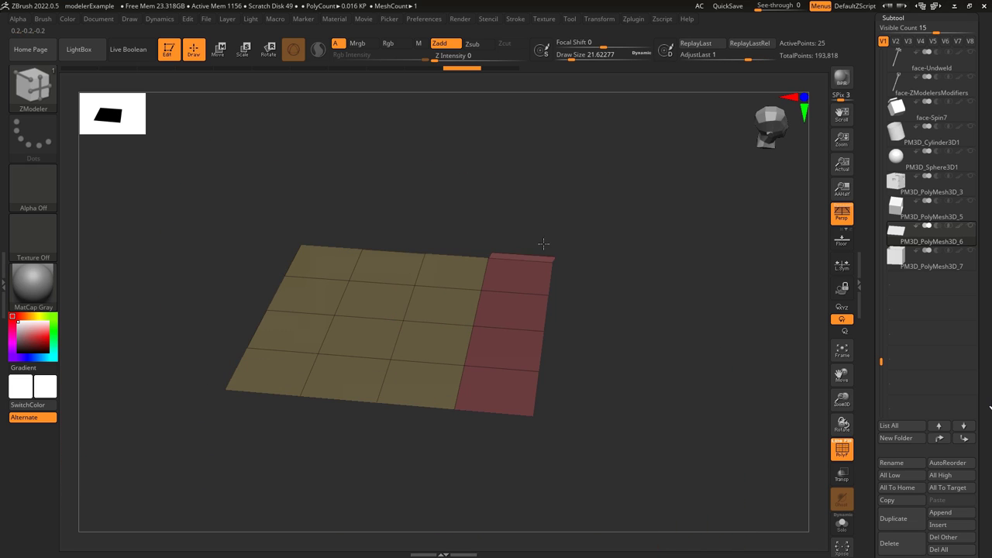
mouse_move(582, 223)
left_mouse_down()
mouse_move(566, 194)
mouse_move(552, 205)
mouse_move(574, 190)
mouse_move(556, 128)
mouse_move(540, 207)
mouse_move(548, 139)
mouse_move(546, 356)
left_mouse_up()
key("alt")
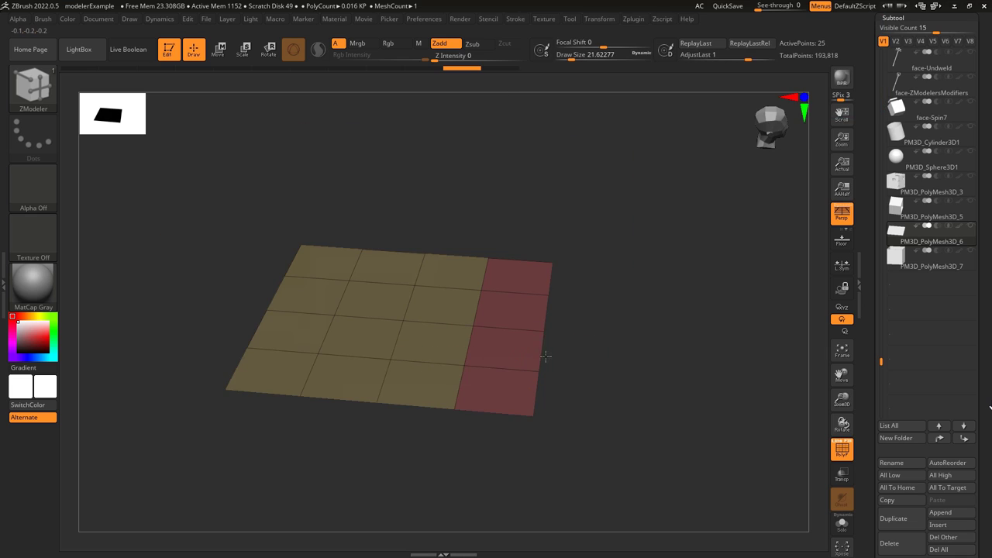
mouse_move(653, 360)
left_mouse_down()
mouse_move(618, 363)
mouse_move(690, 367)
mouse_move(596, 363)
mouse_move(643, 364)
left_mouse_up()
key("alt")
key("ctrl+z")
Step: Try extruding the plane's red border edge with the Edge/PolyLoop target, toggling its alternate target, and pull the extrusion back
key("space")
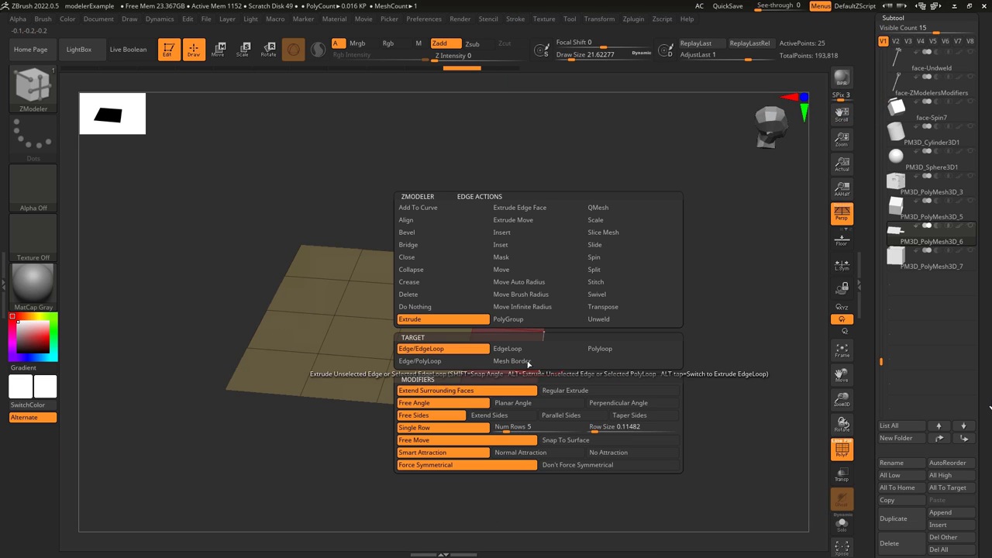
left_click(442, 362)
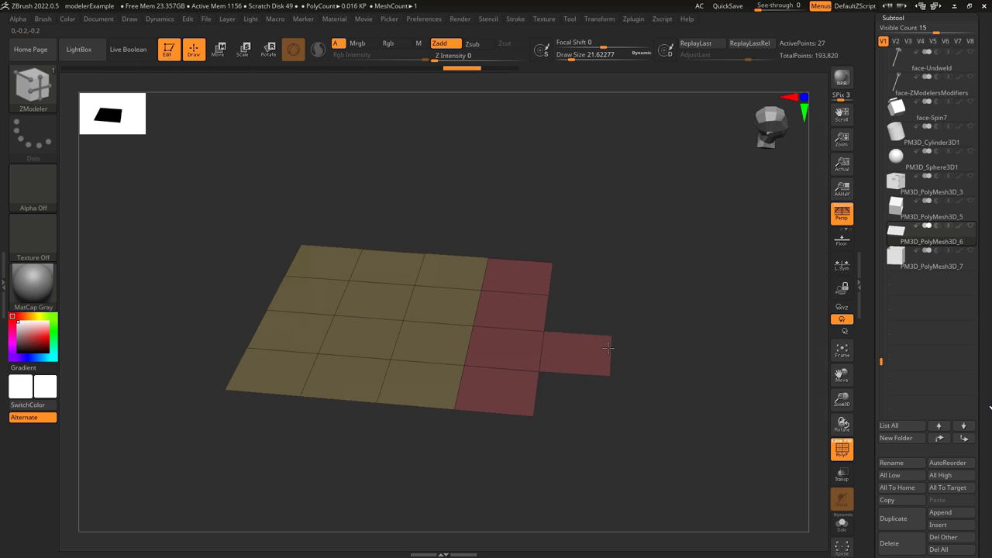
key("alt")
left_click_drag(608, 348, 541, 353)
key("alt")
Step: Extrude the open cube's entire rim outward as a flange using Perpendicular Angle
key("space")
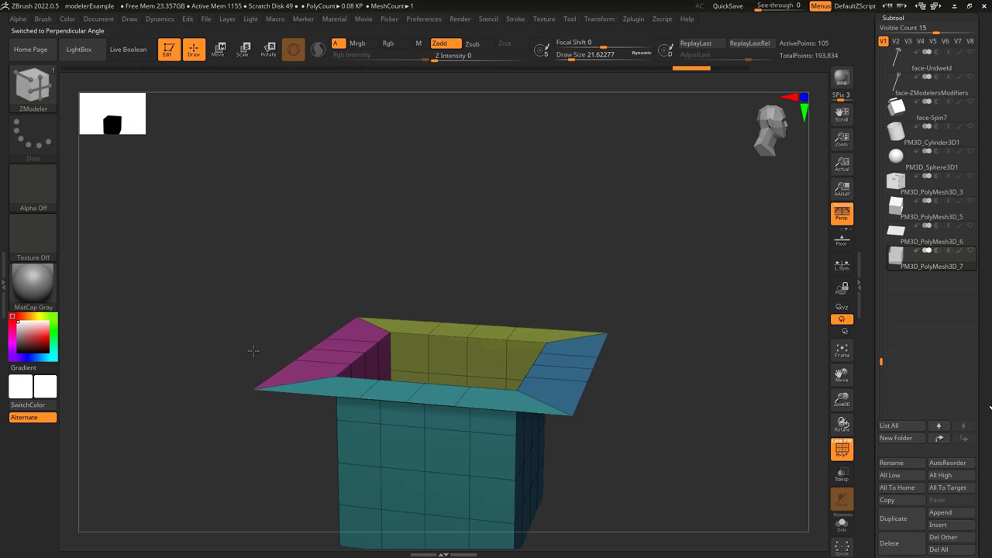
left_click_drag(254, 351, 337, 318)
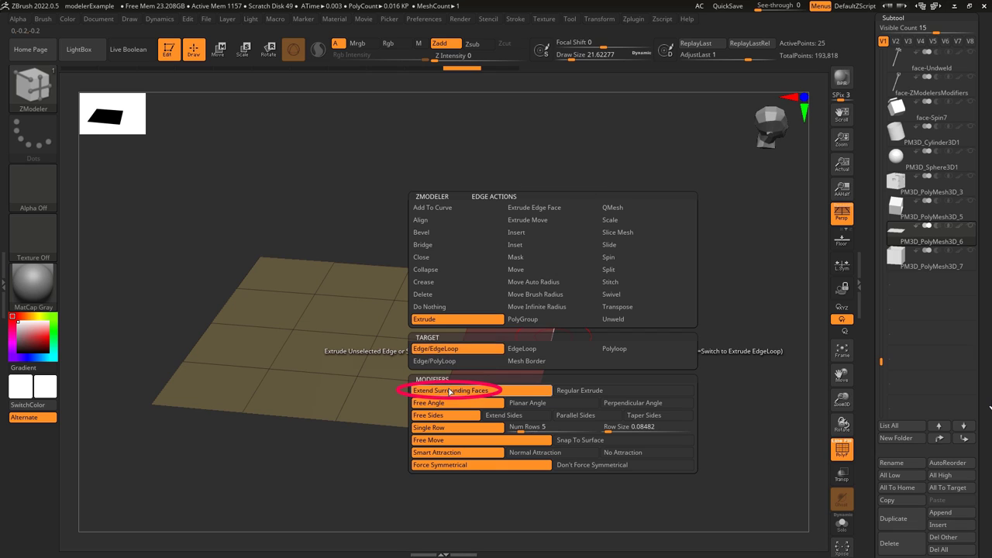
Step: Extrude the plane's red border edges with the Extend Surrounding Faces modifier and with the Regular Extrude modifier
left_click(449, 392)
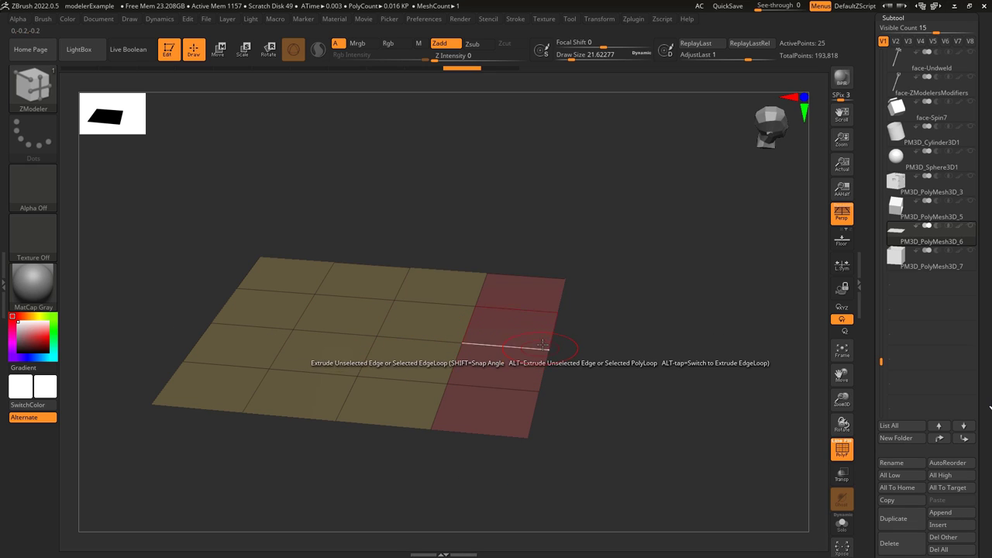
left_click_drag(552, 331, 612, 305)
key("space")
left_click(588, 392)
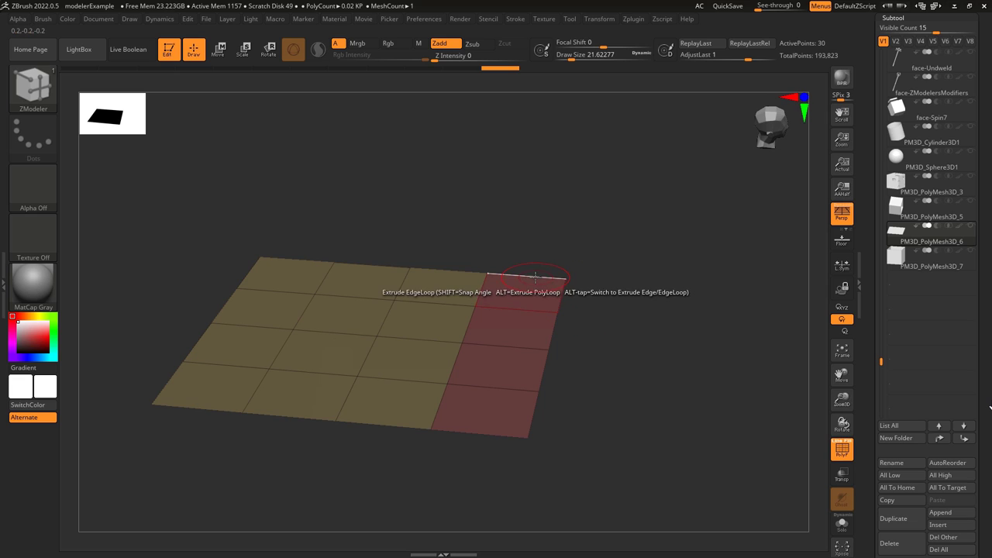
left_click_drag(543, 262, 653, 197)
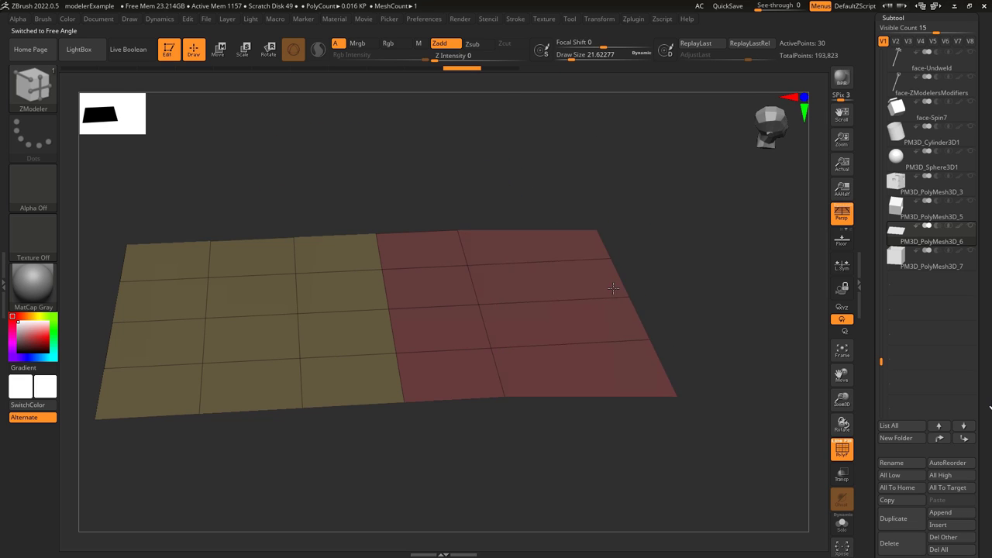
Step: Try extruding the plane's red border edge loop, switching between Free Angle and Perpendicular Angle, and pull the extrusion back
left_click_drag(617, 268, 636, 264)
key("shift")
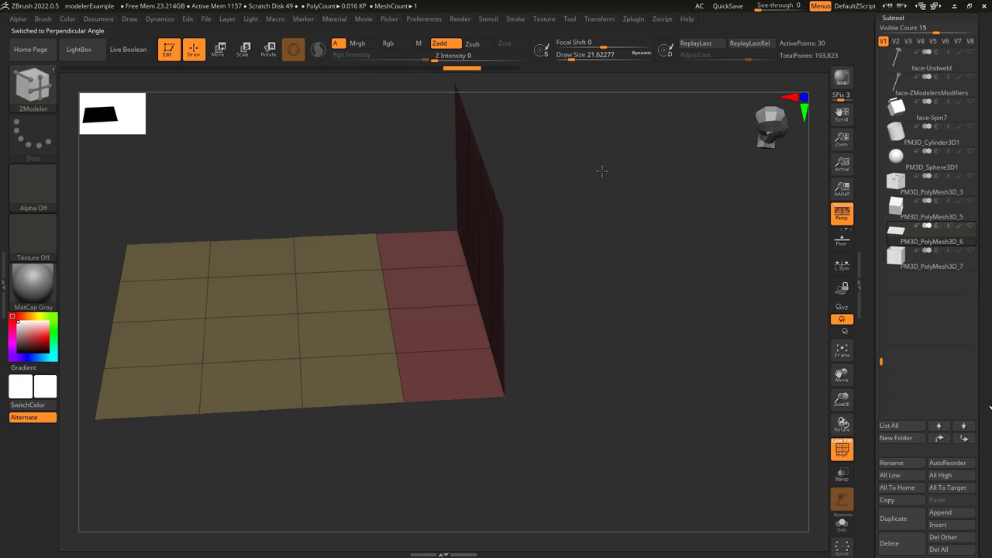
left_click_drag(602, 169, 498, 368)
Step: Try extruding single red border edges with the Edge/EdgeLoop target, using Planar Angle and pulling one edge down square to the plane
key("space")
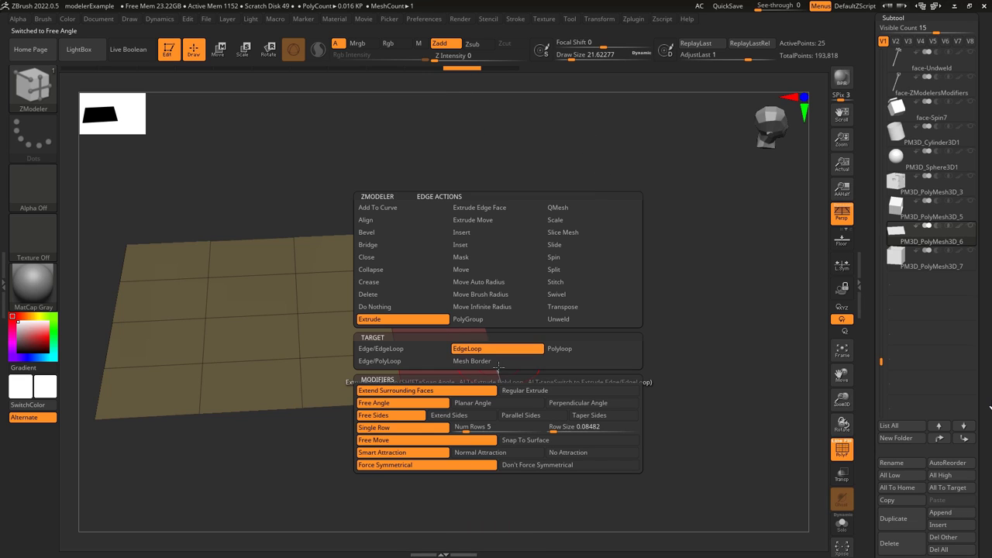
left_click_drag(500, 378, 676, 237)
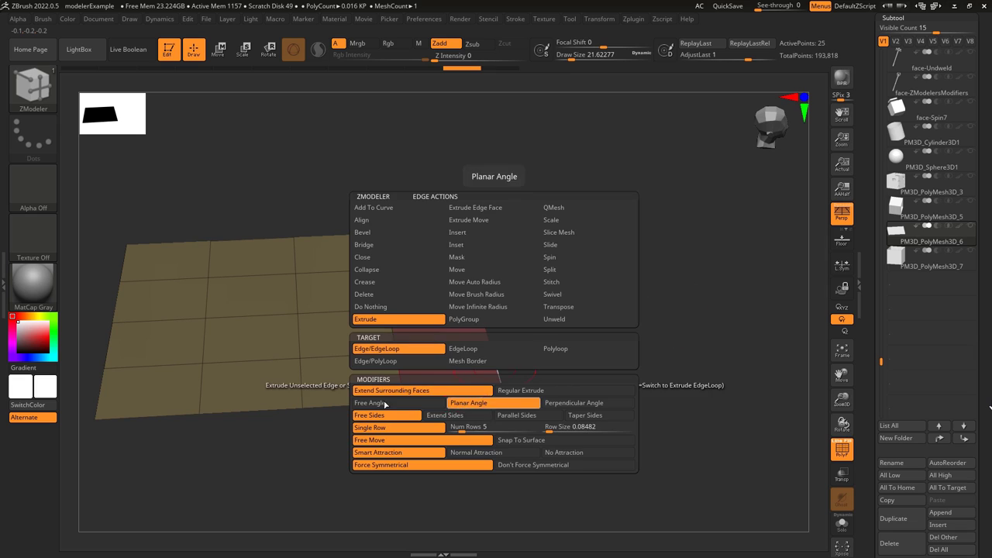
left_click_drag(500, 377, 678, 385)
left_click_drag(646, 435, 490, 414)
key("space")
left_click_drag(506, 374, 568, 483)
left_click_drag(580, 411, 553, 406)
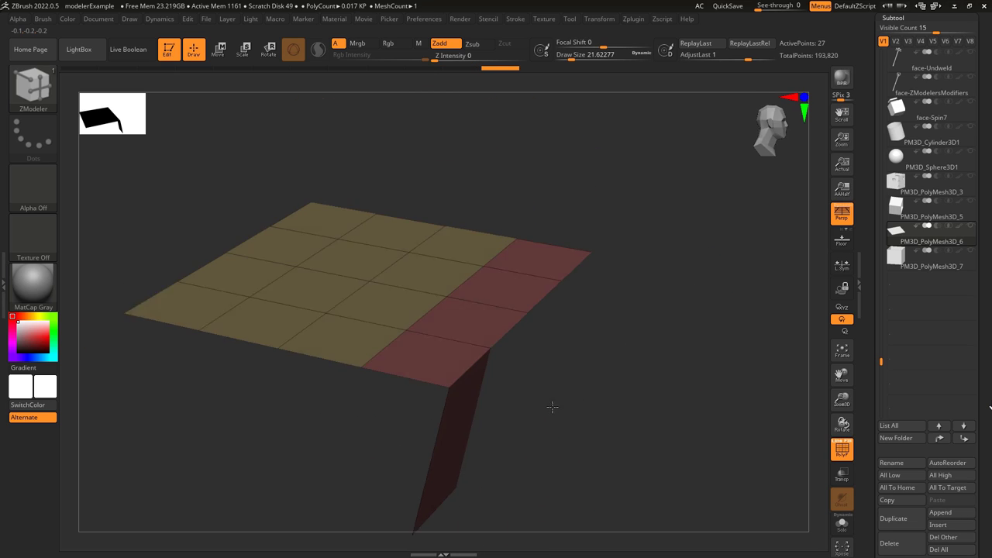
Step: Try extruding red border edges in the plane with Planar Angle, using Free Sides and Extend Sides
key("space")
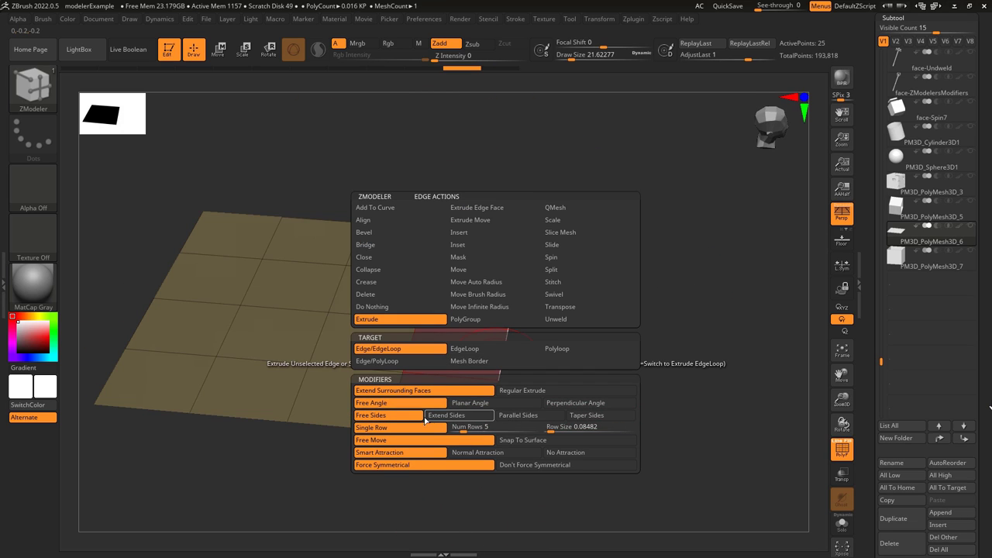
left_click(469, 408)
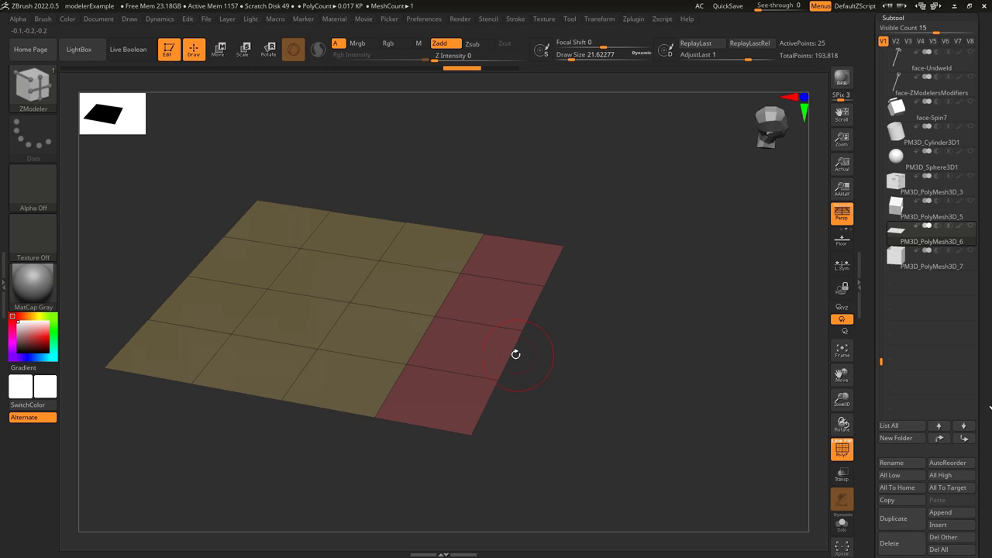
left_click_drag(517, 354, 658, 315)
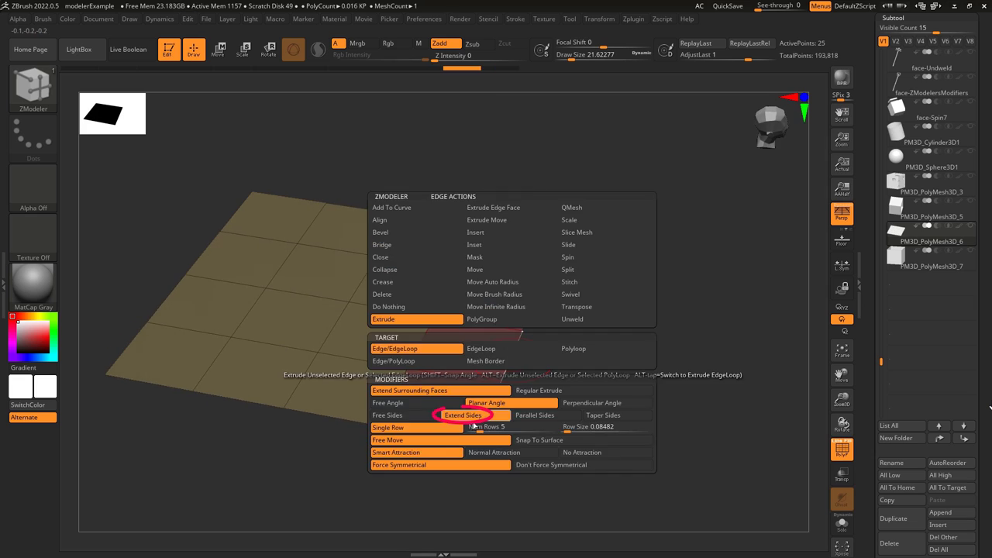
left_click(472, 418)
left_click_drag(535, 309, 677, 332)
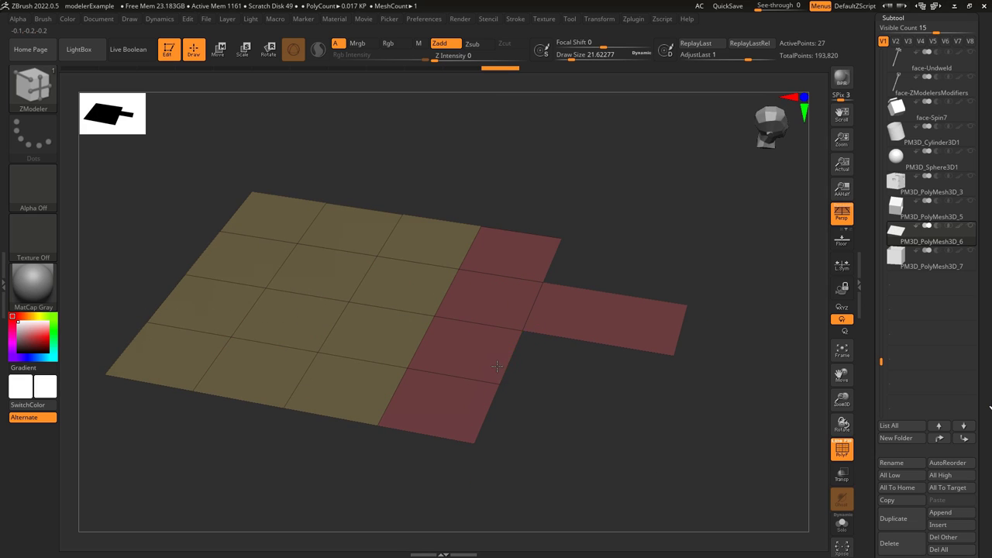
left_click_drag(497, 366, 583, 437)
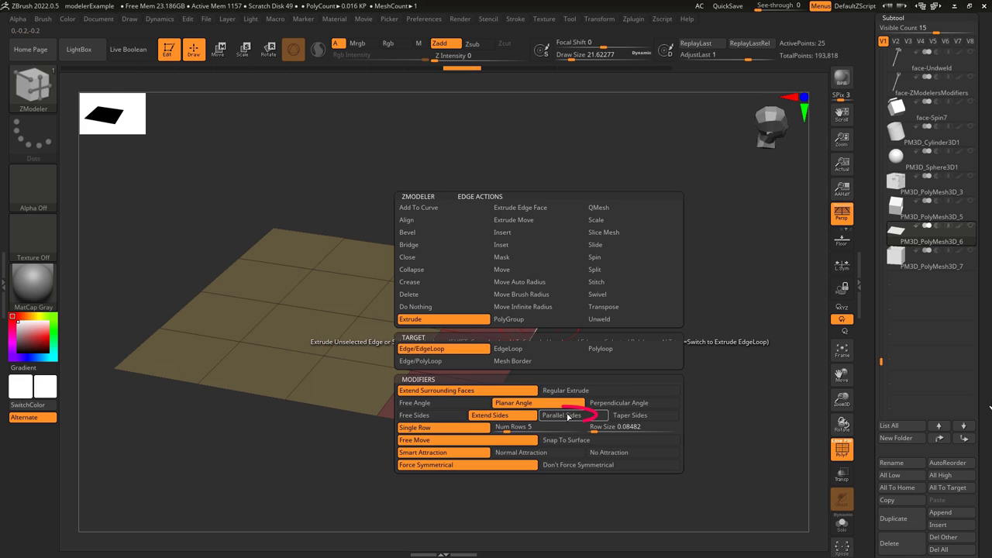
Step: Try extruding the red border edges with the Parallel Sides and Taper Sides modifiers
left_click(587, 411)
left_click_drag(365, 288, 636, 325)
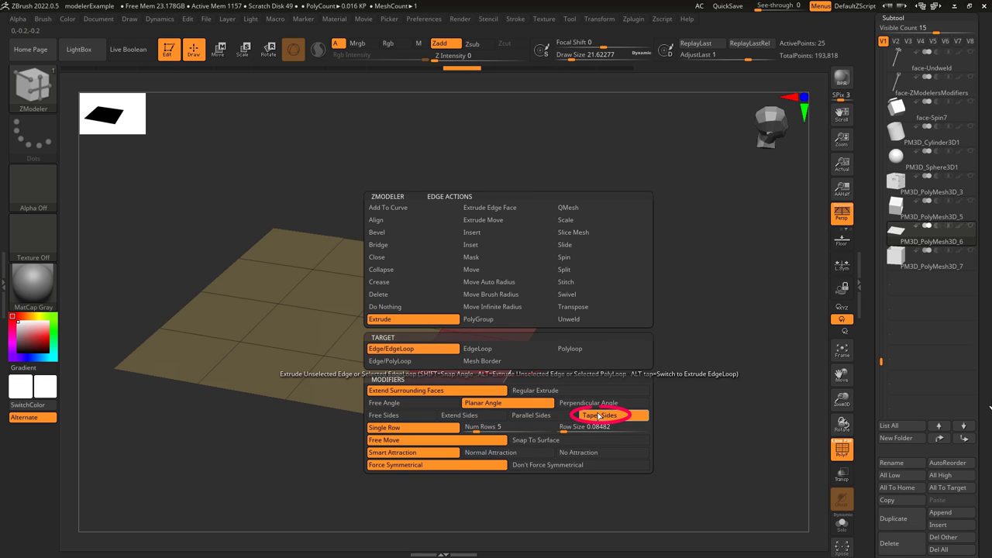
left_click(620, 411)
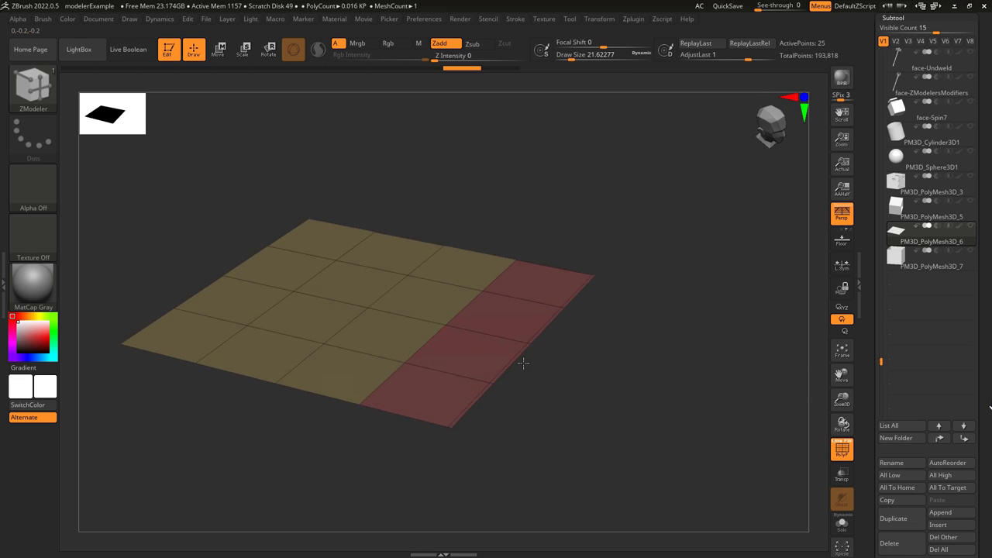
left_click_drag(523, 365, 616, 474)
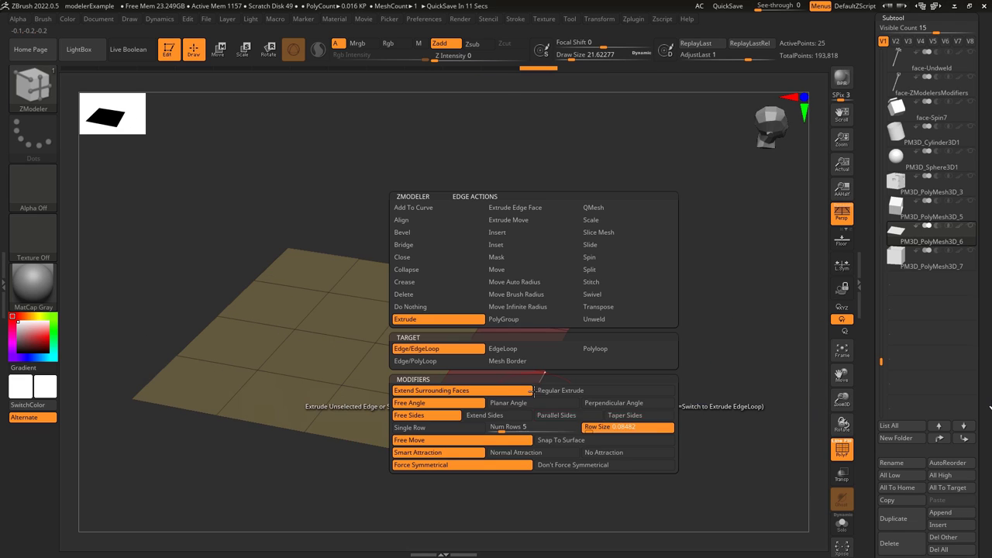
Step: Try extruding the plane's border edges with Single Row and with Num Rows set to 5, undoing each extrusion
left_click(439, 429)
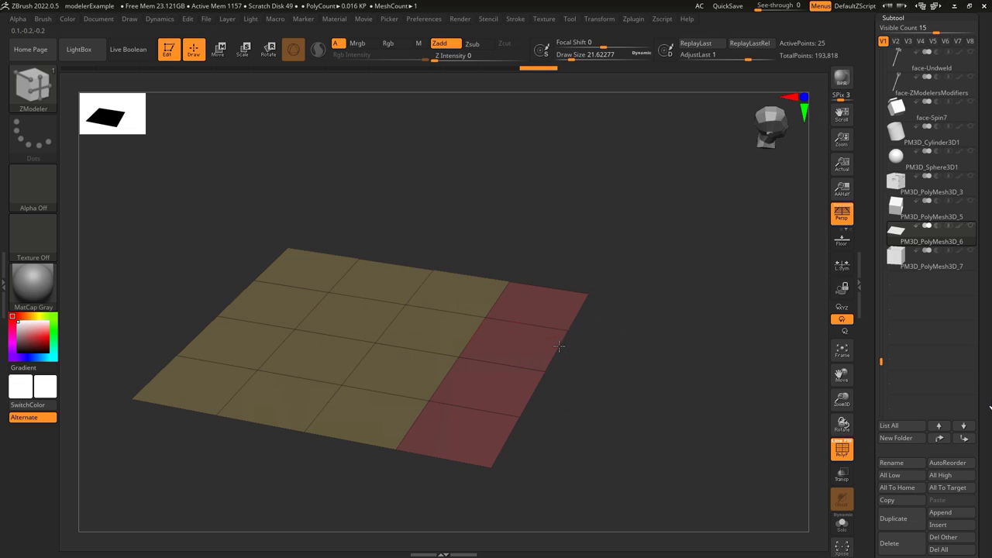
left_click_drag(560, 347, 685, 397)
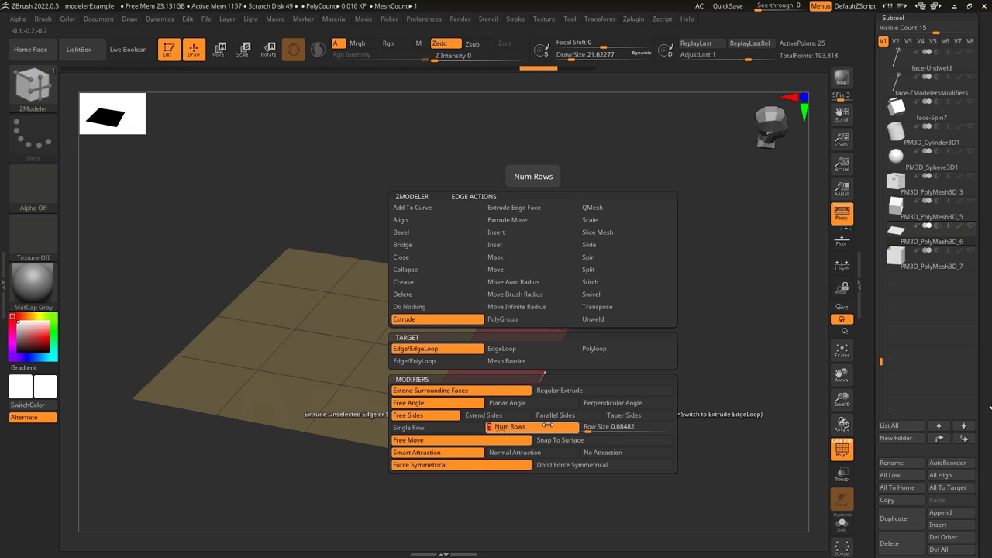
key("Return")
left_click_drag(555, 357, 776, 385)
key("ctrl+z")
left_click_drag(552, 286, 694, 119)
key("ctrl+z")
Step: Try extruding the plane's red side and back border edges with the Row Size modifier, undoing each extrusion
key("space")
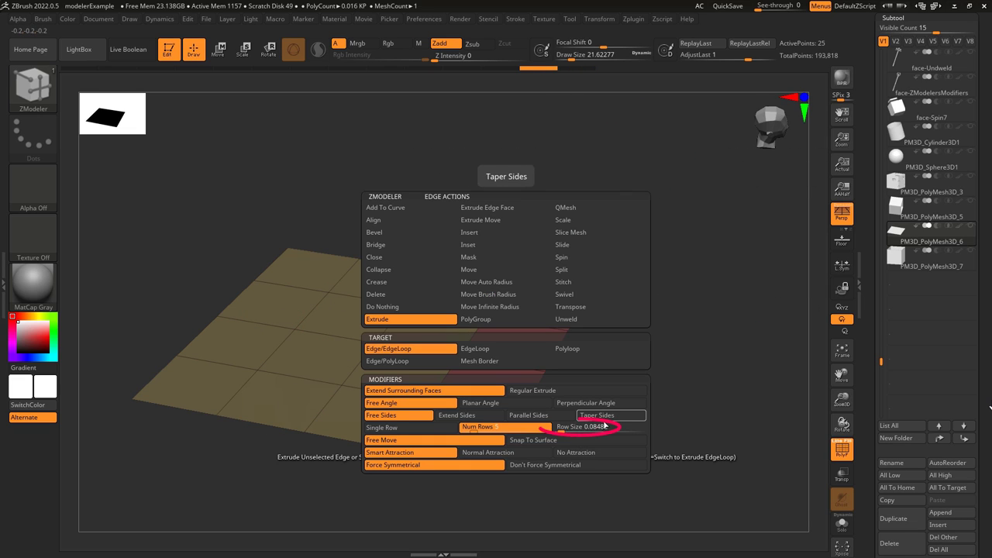
left_click(587, 427)
left_click_drag(556, 354, 820, 364)
key("ctrl+z")
left_click_drag(557, 285, 671, 105)
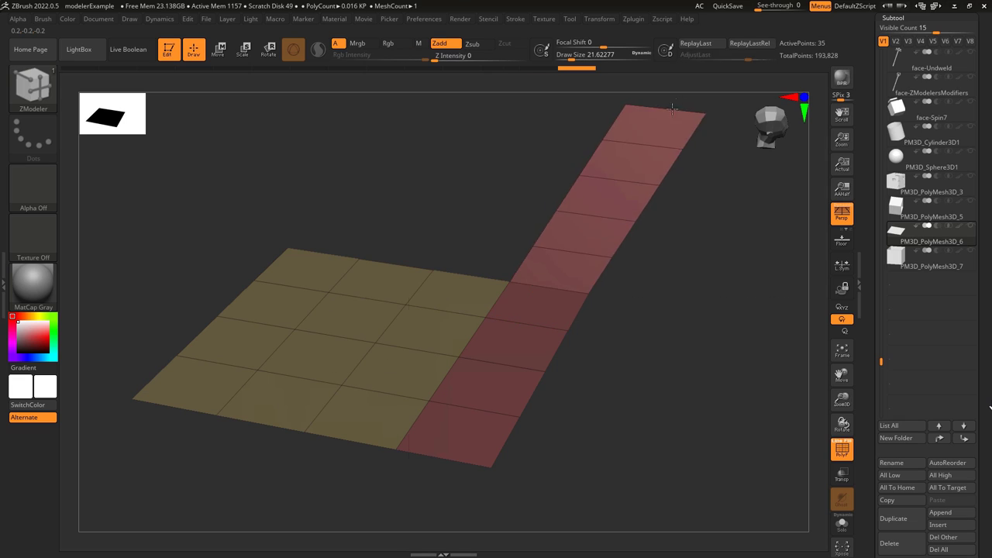
key("ctrl+z")
Step: Try extruding several of the plane's border edges with Row Size set to 0.02412, undoing each extrusion
key("space")
left_click_drag(565, 252, 685, 106)
key("ctrl+z")
left_click_drag(396, 264, 450, 151)
key("ctrl+z")
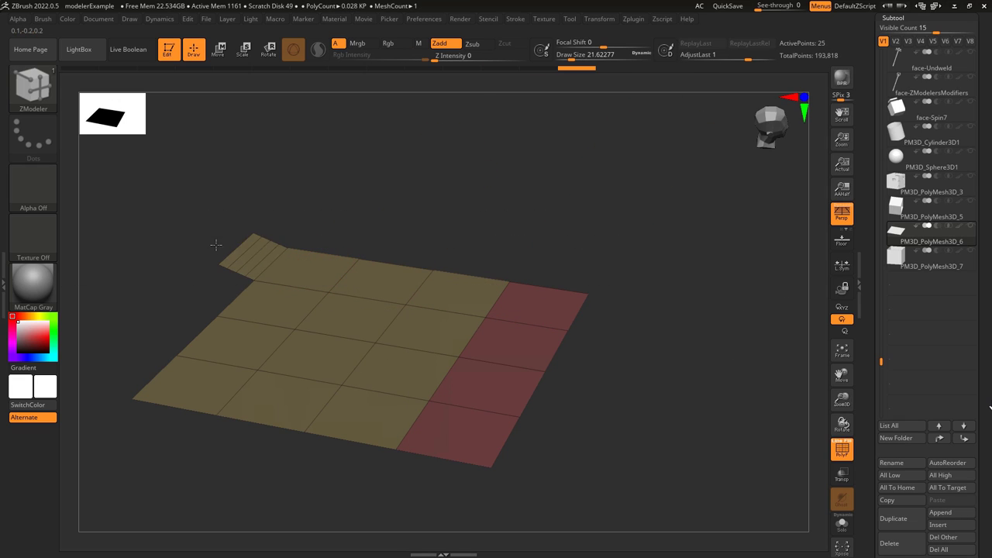
left_click_drag(215, 245, 148, 226)
key("ctrl+z")
Step: Try extruding two neighbouring back border edges of the plane with the Single Row modifier, and undo it
key("space")
left_click(440, 428)
left_click_drag(549, 289, 575, 241)
left_click_drag(473, 277, 502, 230)
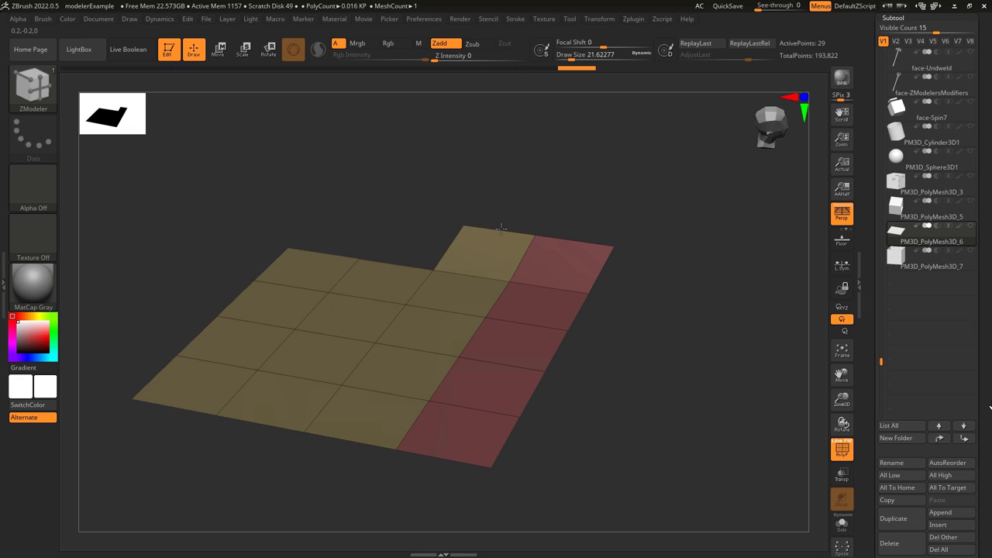
key("ctrl+z")
Step: Pick Snap To Surface among the modifiers and try extruding adjacent red border edges with Smart Attraction, undoing the extrusion
key("space")
left_click(604, 441)
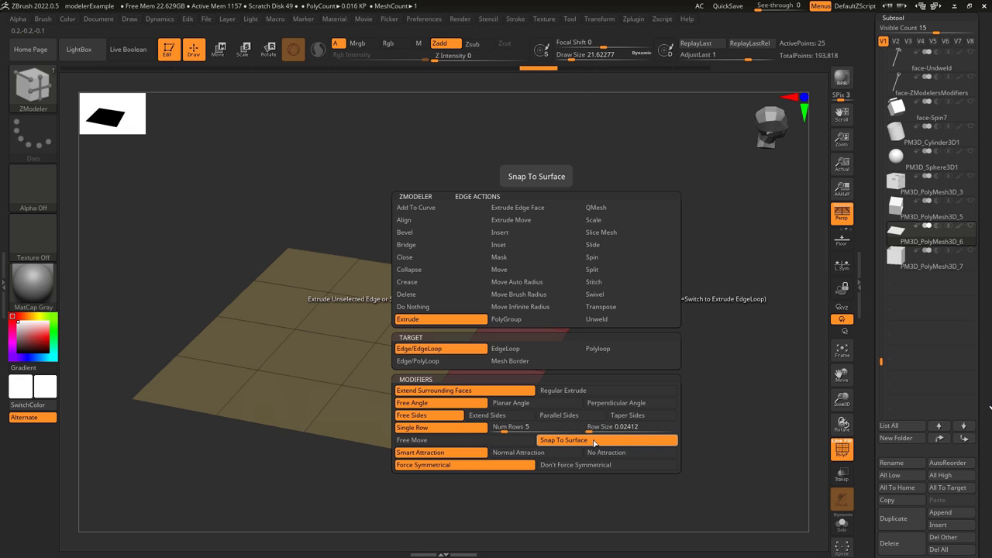
left_click(449, 455)
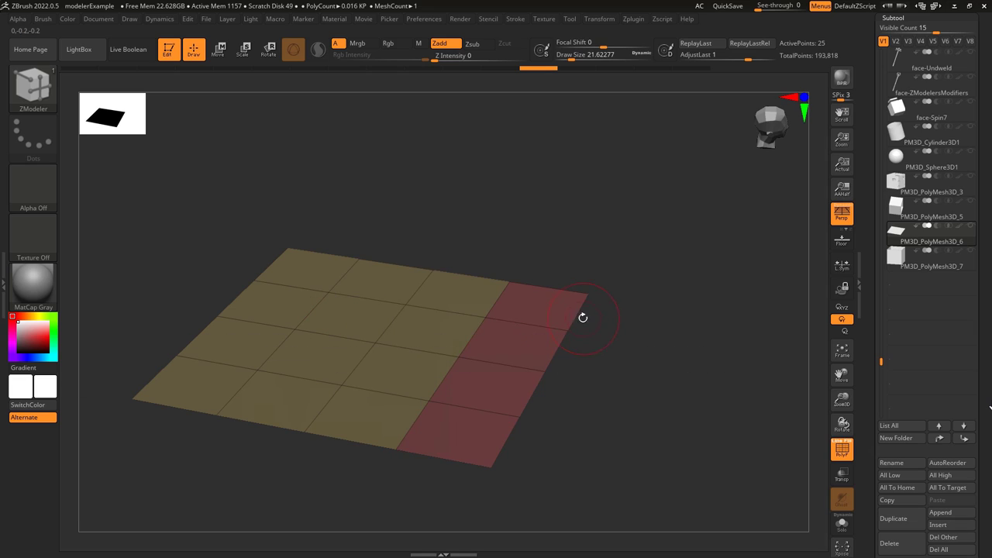
left_click_drag(635, 355, 569, 398)
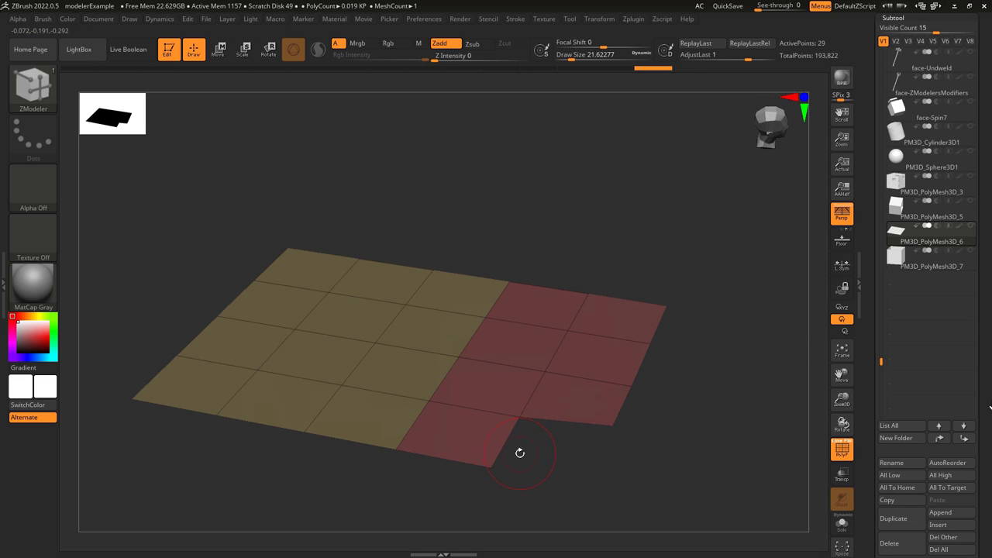
key("ctrl+z")
Step: Try extruding the red border edges one by one with the Normal Attraction and No Attraction modifiers, and undo all extrusions
key("space")
left_click(558, 453)
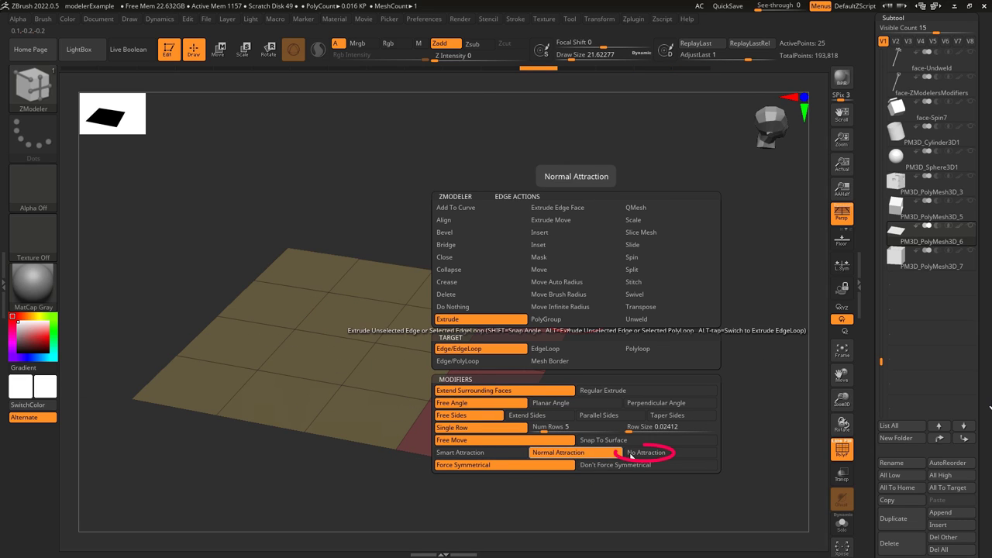
left_click_drag(580, 314, 642, 325)
left_click_drag(534, 394, 609, 410)
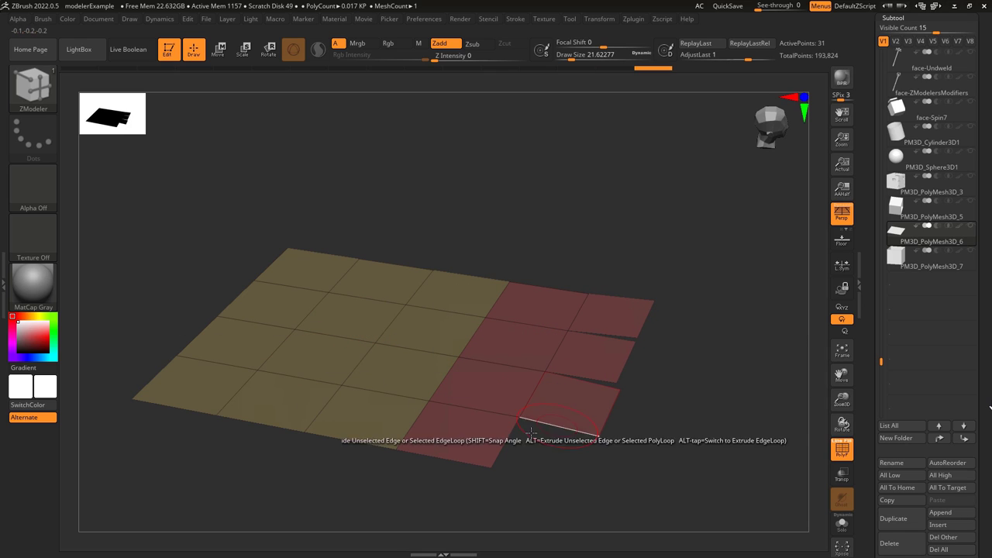
left_click_drag(507, 443, 582, 457)
key("ctrl+z")
key("ctrl+z")
key("ctrl+z")
key("ctrl+z")
Step: Restore Smart Attraction and try extruding the plane's red border edge loop, undoing the extrusion
key("space")
left_click(483, 455)
left_click_drag(564, 340, 651, 335)
key("ctrl+z")
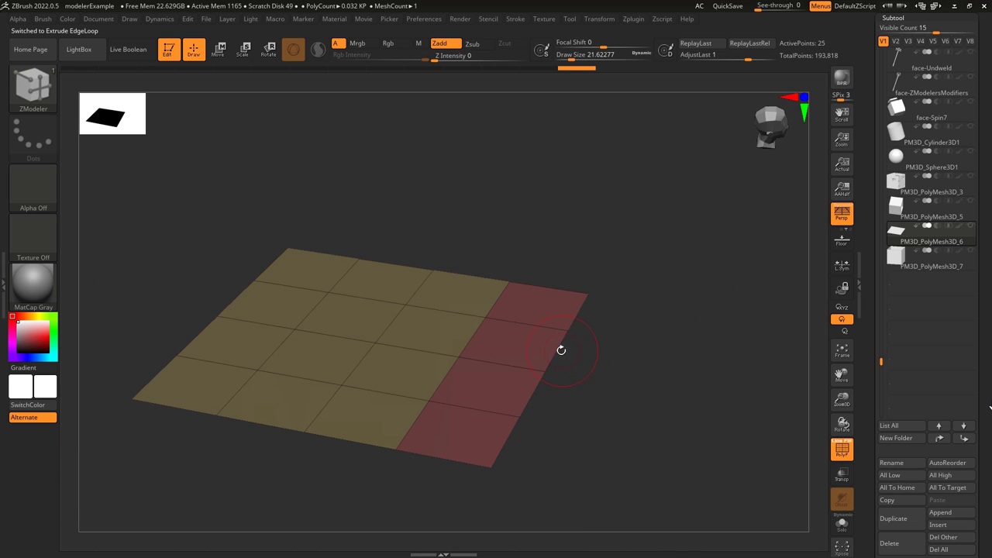
Step: Switch to the PM3D_PolyMesh3D_7 cube and try Extrude Edge Face with the Edge target on its olive side
key("space")
left_click_drag(566, 312, 505, 158)
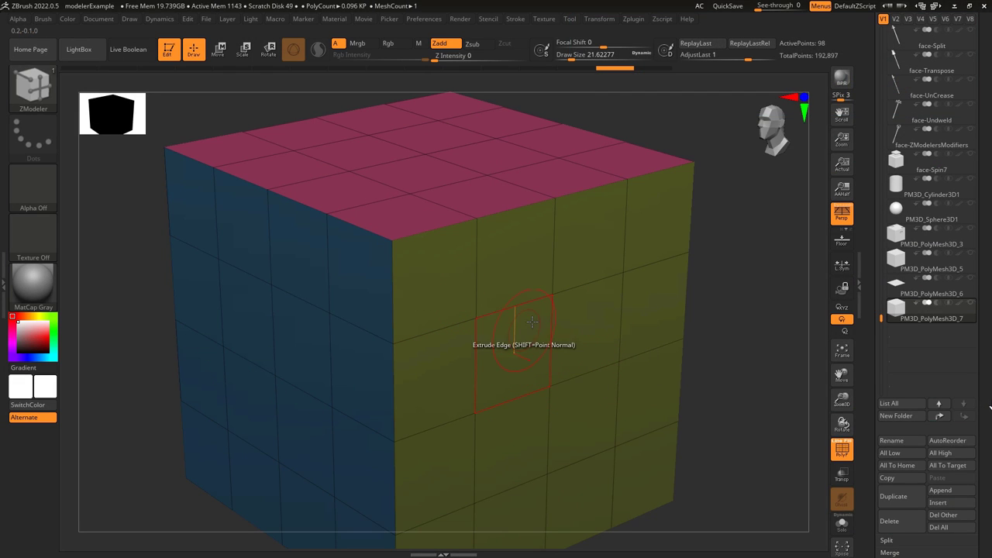
left_click_drag(532, 321, 565, 301)
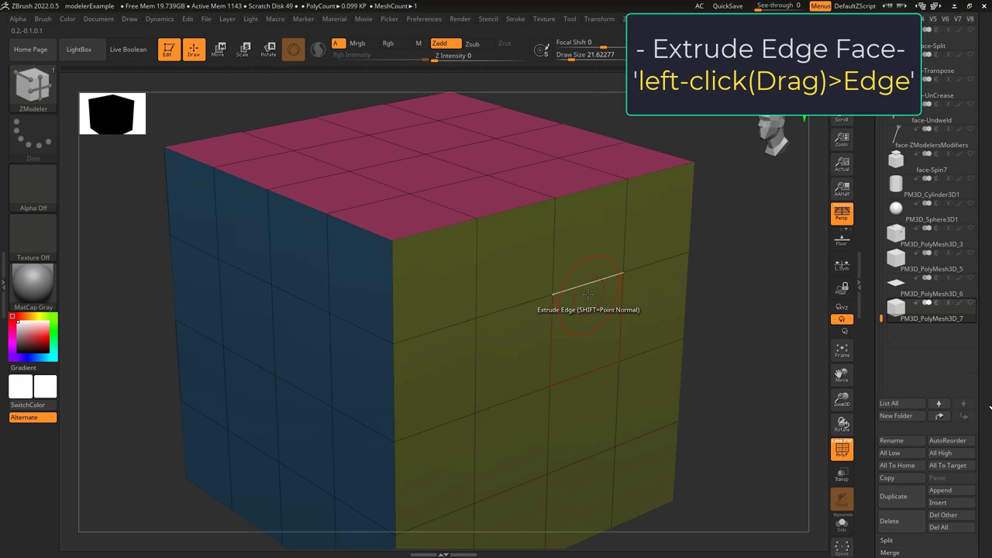
left_click_drag(532, 320, 679, 299)
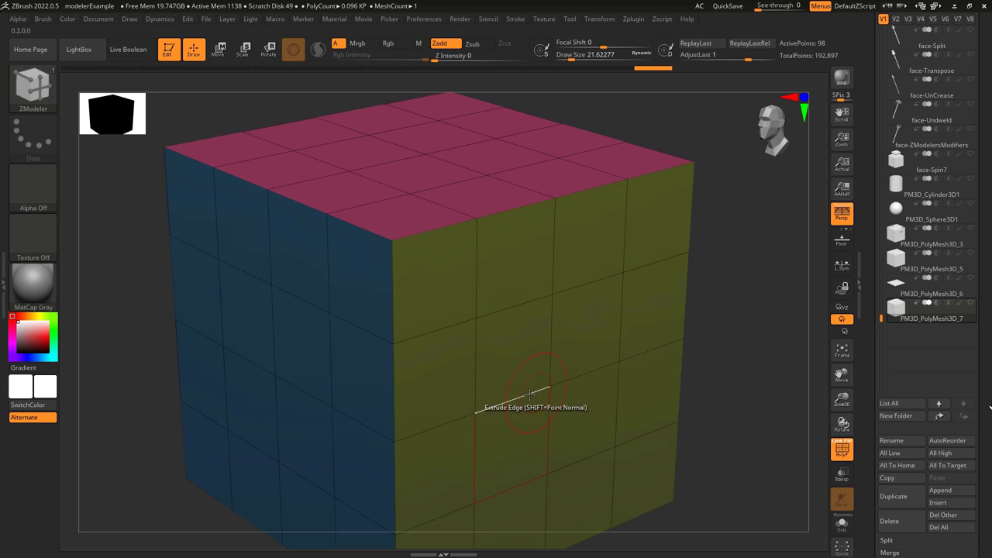
left_click_drag(511, 388, 483, 403)
Step: Try Extrude Edge Face on a single olive-side edge, outward and inward, and with Custom Rotate at 45
key("space")
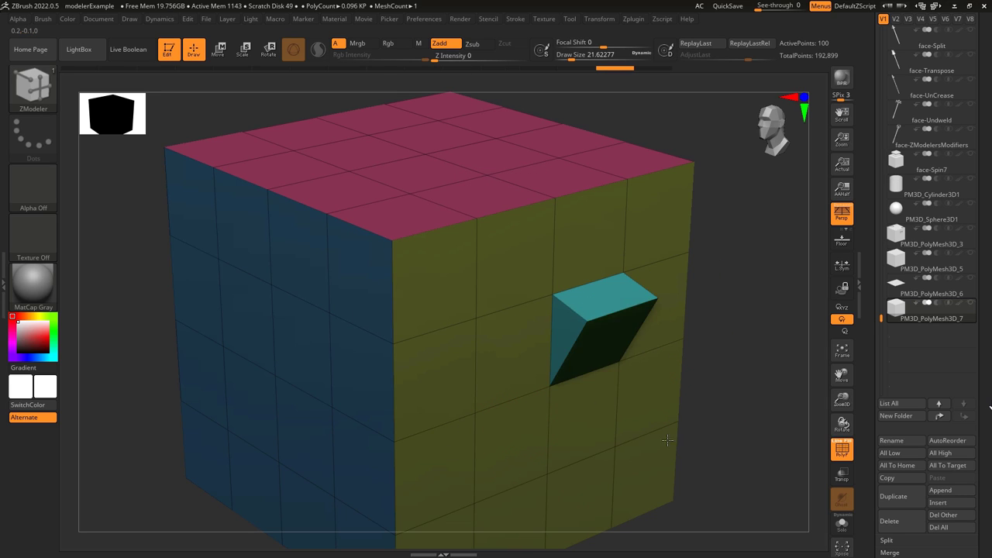
left_click_drag(667, 440, 642, 335)
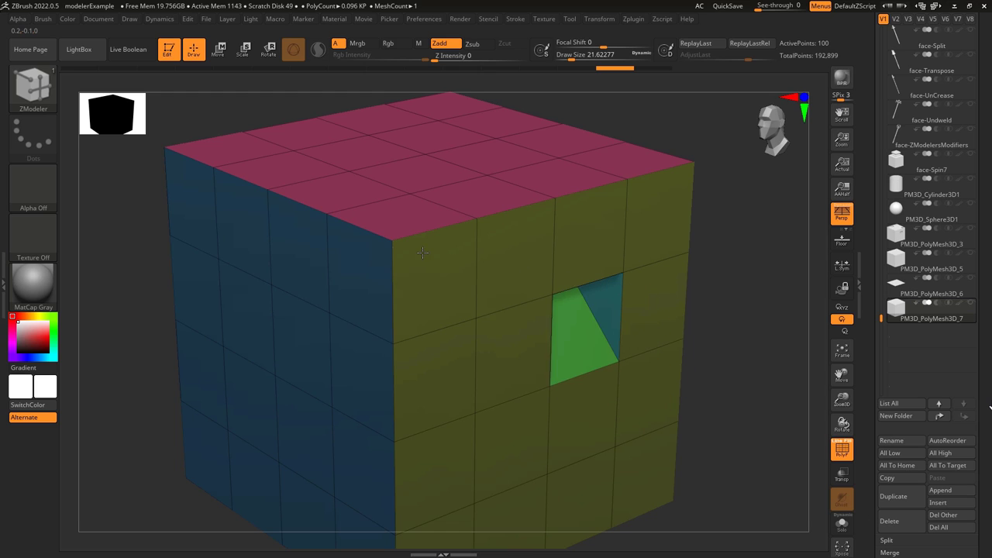
key("space")
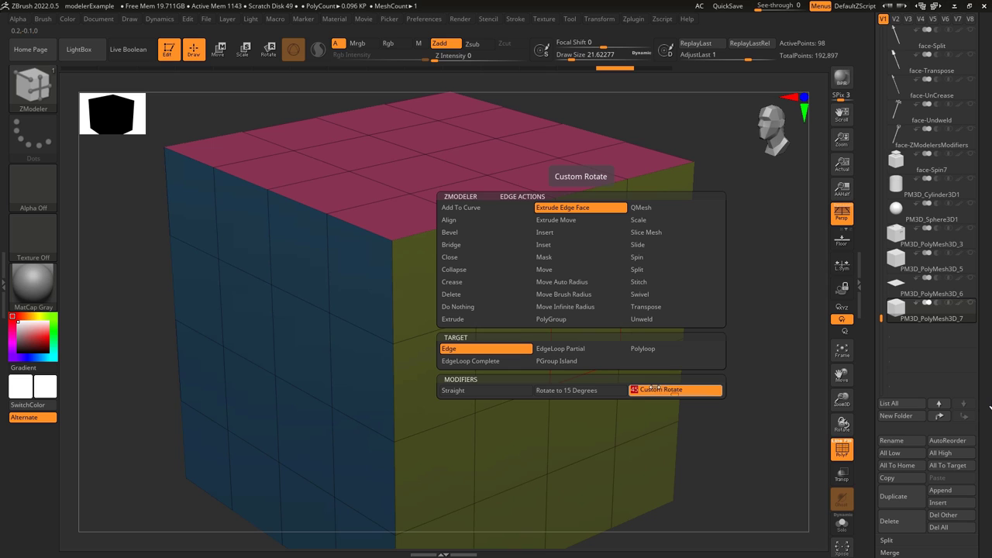
left_click_drag(587, 284, 914, 467)
Step: Try Extrude Edge Face with the EdgeLoop Complete target and Straight modifier on the cube's side and upper rim, undoing both
key("space")
left_click(417, 364)
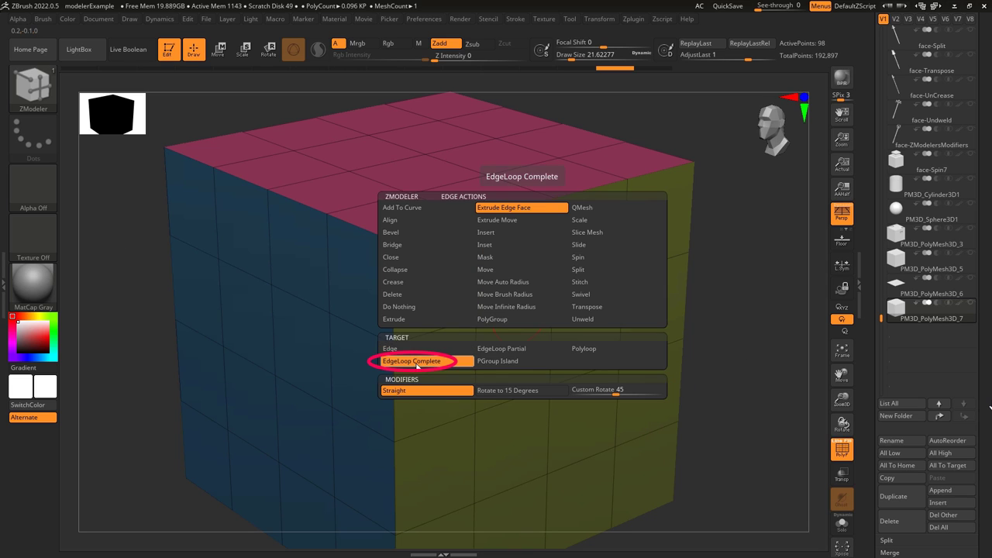
left_click_drag(515, 307, 542, 326)
key("ctrl+z")
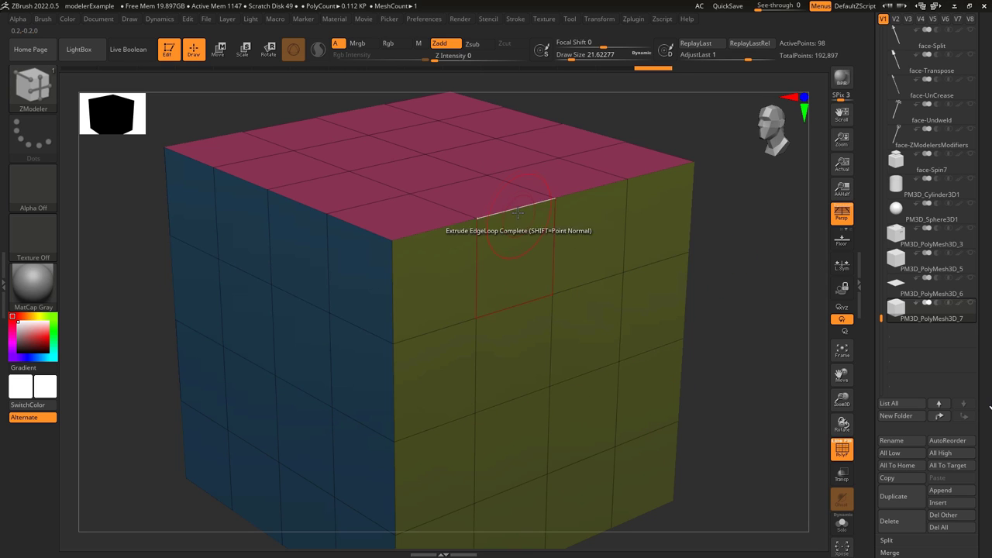
left_click_drag(518, 212, 527, 267)
key("ctrl+z")
Step: Try Extrude Edge Face with the EdgeLoop Partial target on the cube's olive side and upper rim
key("space")
left_click(522, 349)
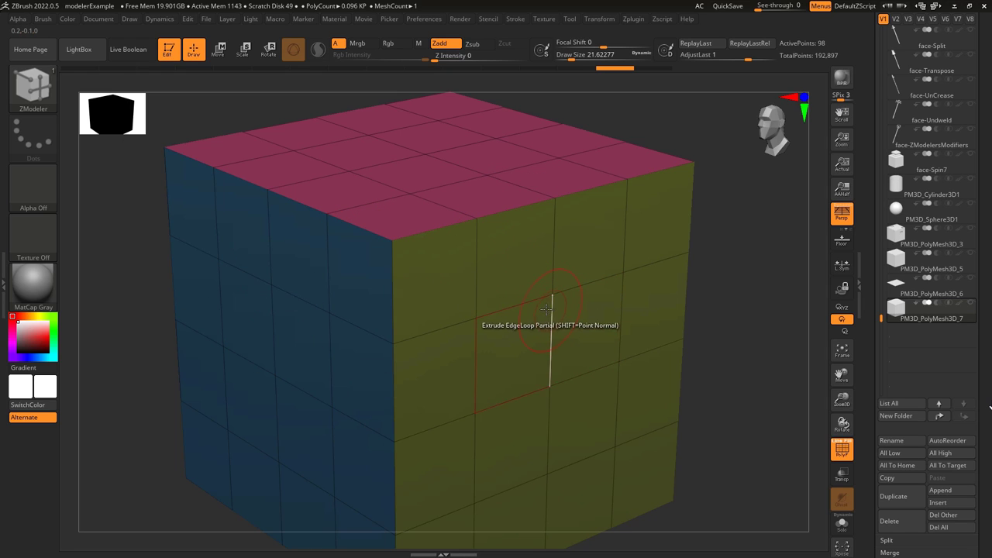
mouse_move(518, 306)
left_mouse_down()
mouse_move(576, 365)
mouse_move(550, 332)
mouse_move(543, 362)
mouse_move(519, 310)
left_mouse_up()
left_click_drag(534, 210, 591, 292)
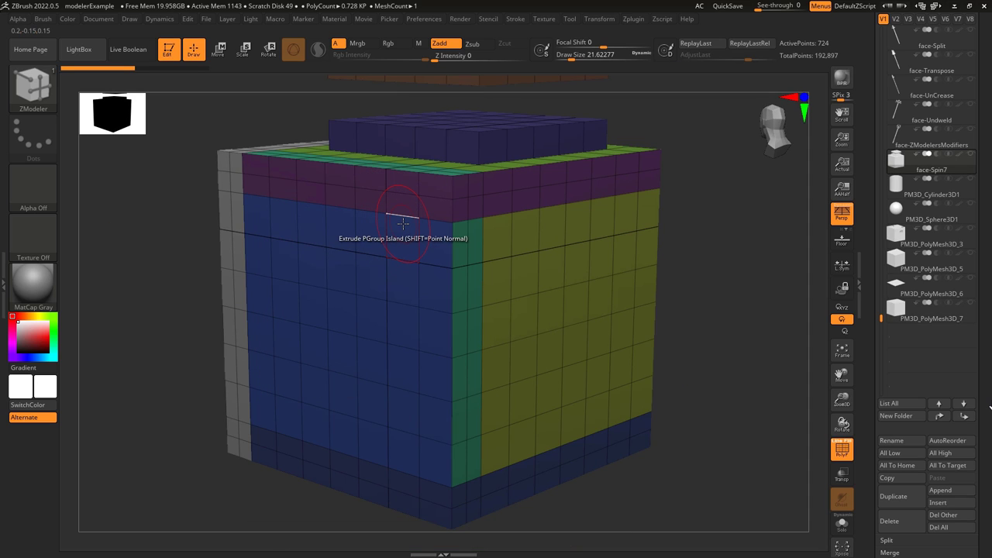
Step: Try Extrude Edge Face with the PGroup Island target on the face-Spin7 mesh's blue polygroup, and undo it
left_click_drag(405, 224, 353, 248)
key("ctrl+z")
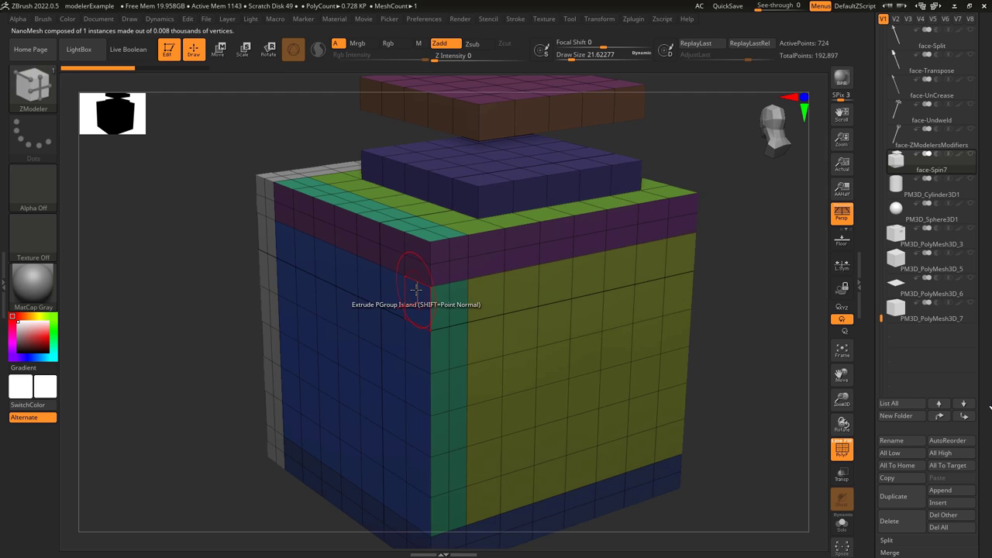
Step: Try Extrude Edge Face with the PGroup Island target on edges of the cube's blue and teal polygroups, undoing the blue one
left_click_drag(355, 306, 399, 298)
key("ctrl+z")
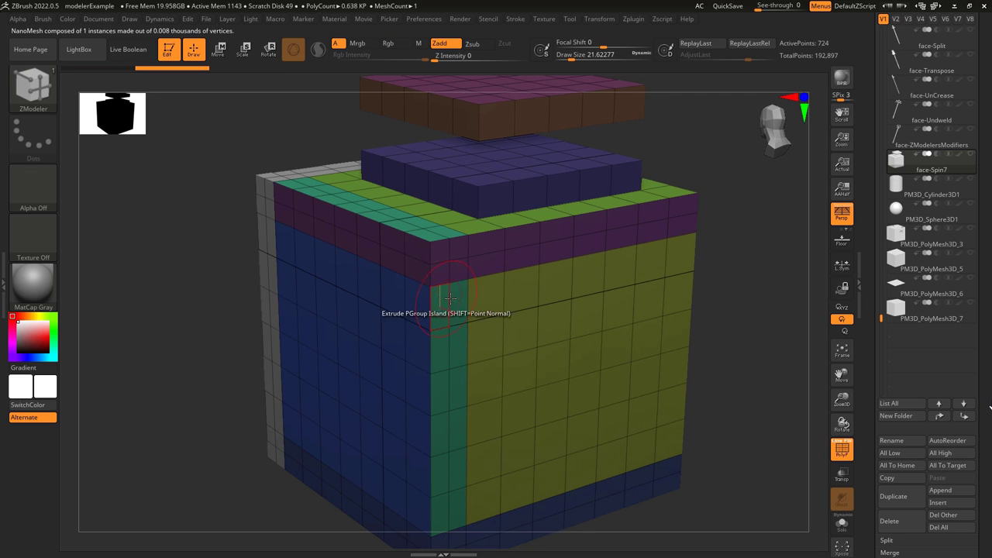
mouse_move(461, 291)
left_mouse_down()
mouse_move(473, 305)
mouse_move(464, 293)
left_mouse_up()
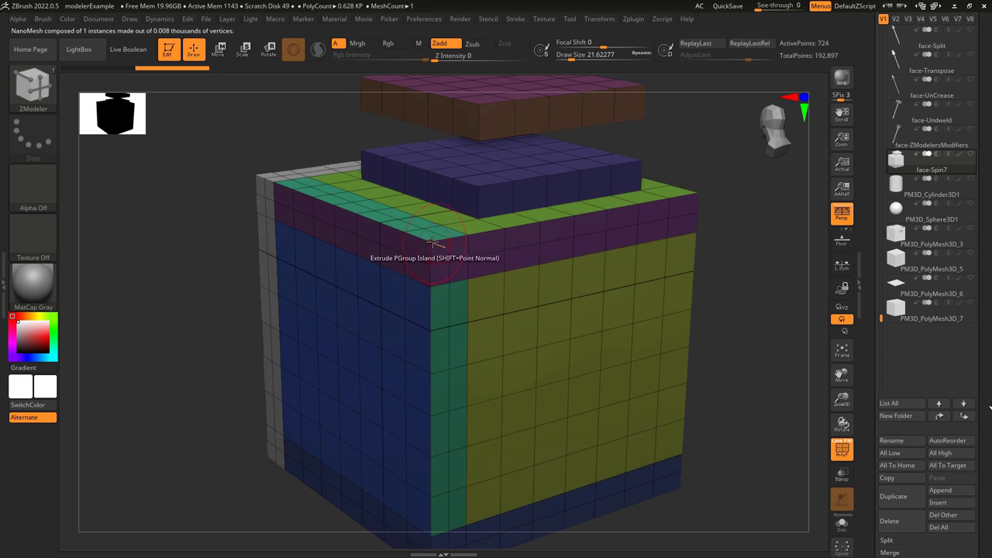
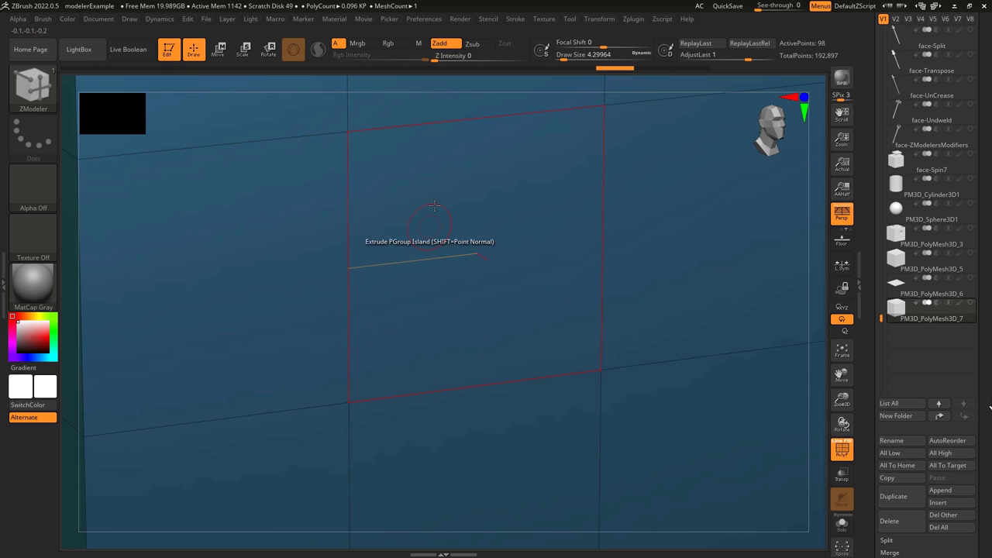
Step: Try Extrude Edge Face with the PolyLoop target on inner edges of the PM3D_PolyMesh3D_7 cube's blue side
right_click_drag(465, 303, 465, 293, "ctrl")
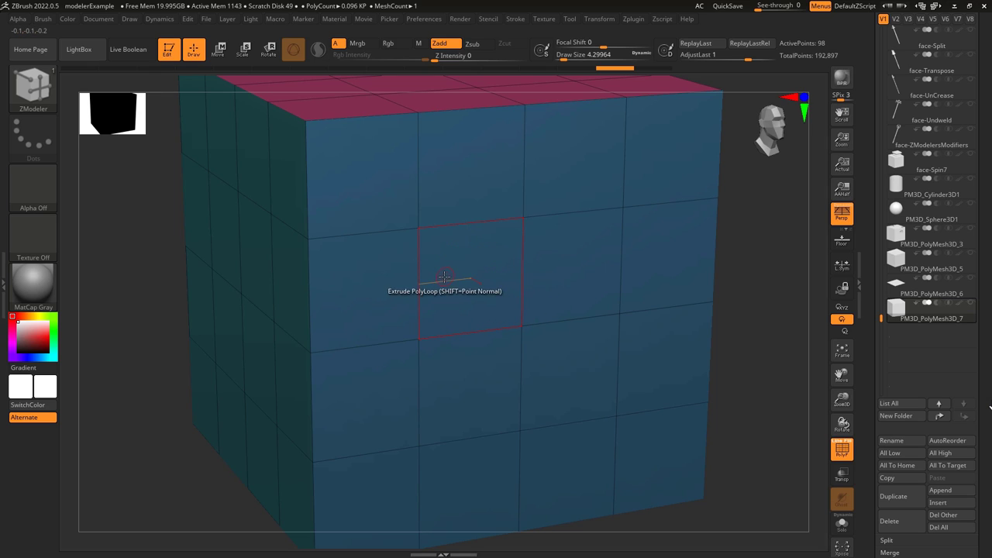
left_click_drag(442, 279, 442, 304)
left_click_drag(466, 252, 559, 293)
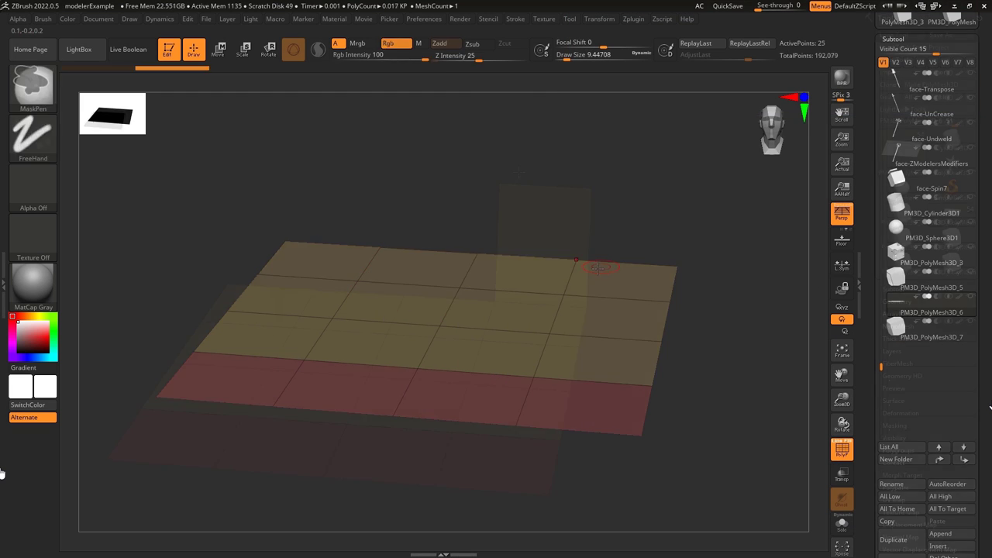
Step: Try Extrude Move on one back-border edge of the plane, pulling it upward and extending it with further segments
left_click_drag(543, 182, 540, 72)
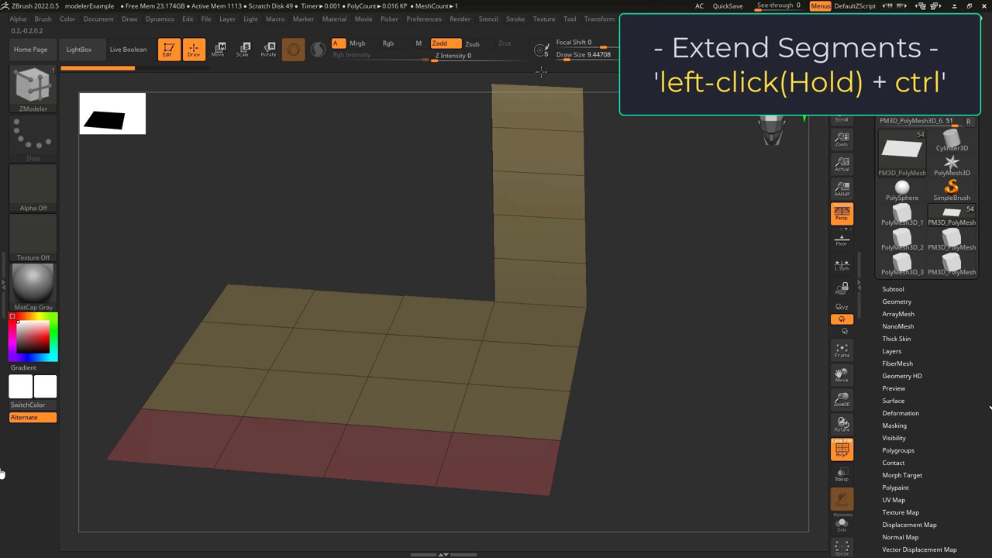
mouse_move(543, 6)
left_mouse_down("ctrl")
mouse_move(541, 287)
mouse_move(669, 217)
mouse_move(731, 144)
mouse_move(669, 217)
mouse_move(591, 272)
left_mouse_up("ctrl")
Step: Try Extrude Move with the EdgeLoop target on the plane's side and back borders, undoing each extrusion
key("space")
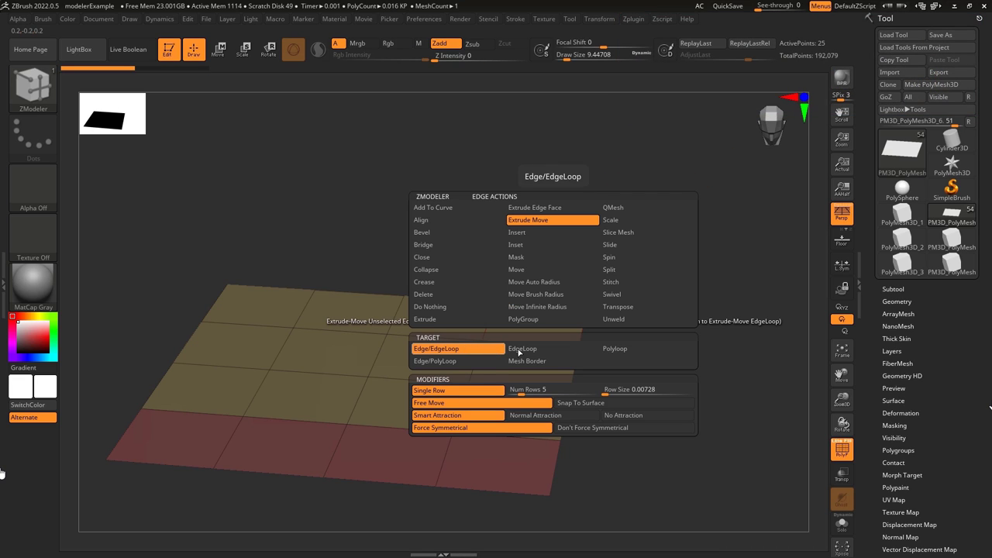
left_click(522, 349)
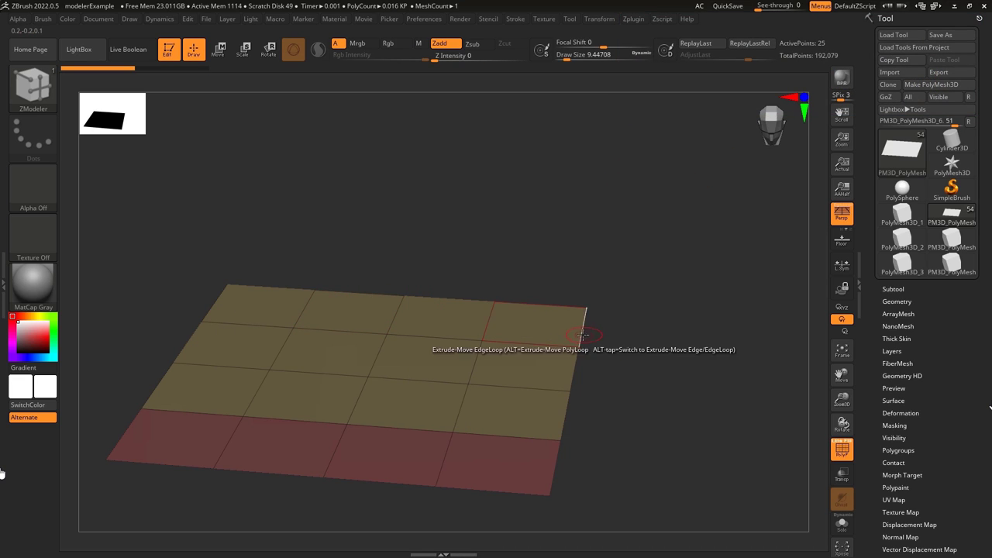
left_click_drag(583, 336, 721, 377)
key("ctrl+z")
left_click_drag(555, 305, 569, 210)
key("ctrl+z")
Step: Try Extrude Move with the Polyloop target on the plane's side border, pulling it upward
key("space")
left_click(517, 349)
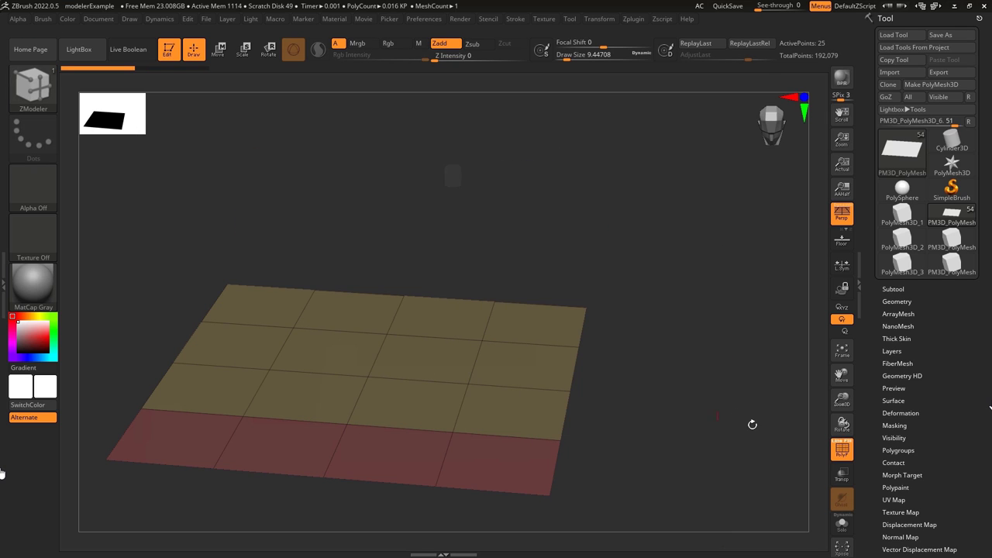
left_click_drag(570, 379, 591, 265)
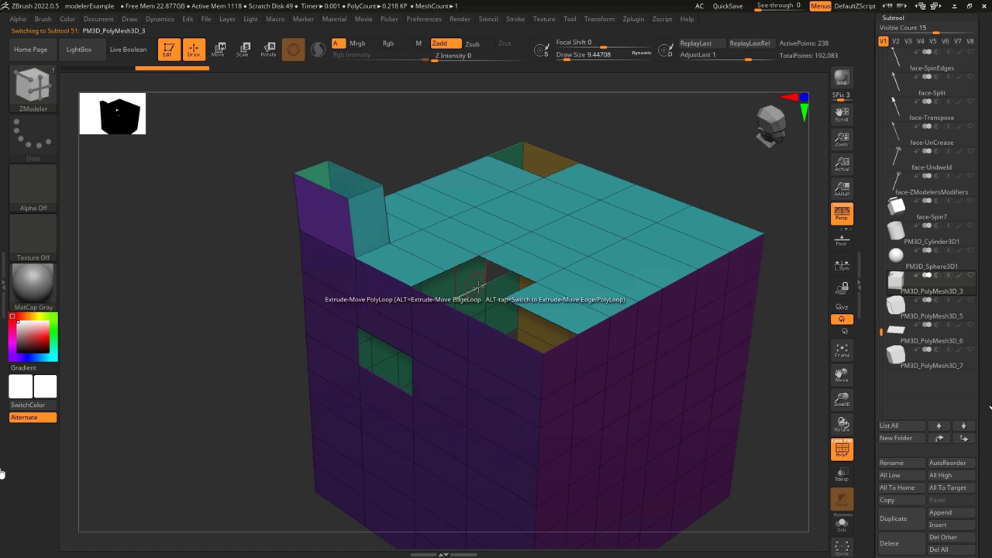
Step: Try Extrude Move with the Polyloop target at the openings in the PM3D_PolyMesh3D_3 cube's top, undoing the first extrusion
left_click_drag(536, 313, 529, 231)
key("ctrl+z")
left_click_drag(525, 171, 541, 115)
Step: Try Extrude Move with the Edge/EdgeLoop target on the plane, extruding the far corner edge and switching to the EdgeLoop variant
key("space")
left_click(491, 362)
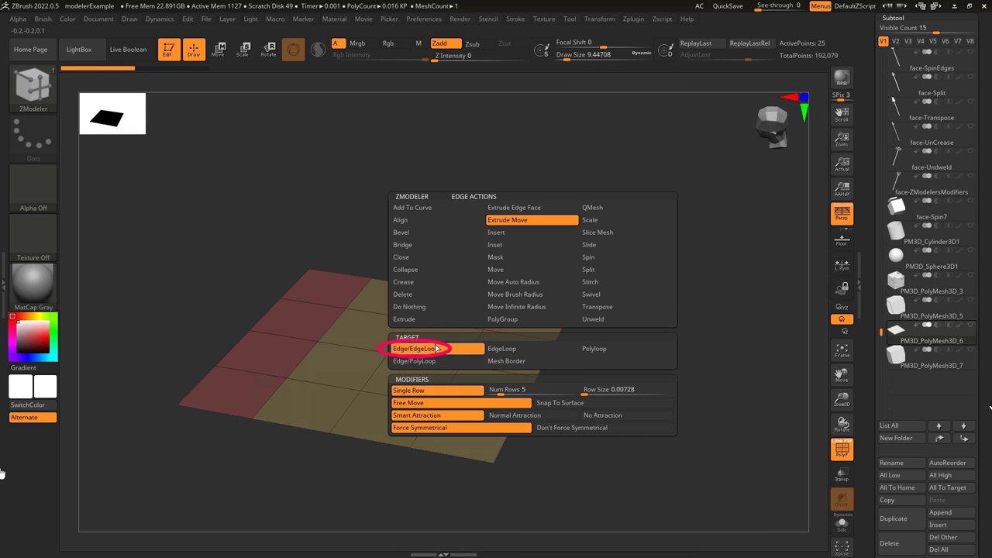
left_click(436, 349)
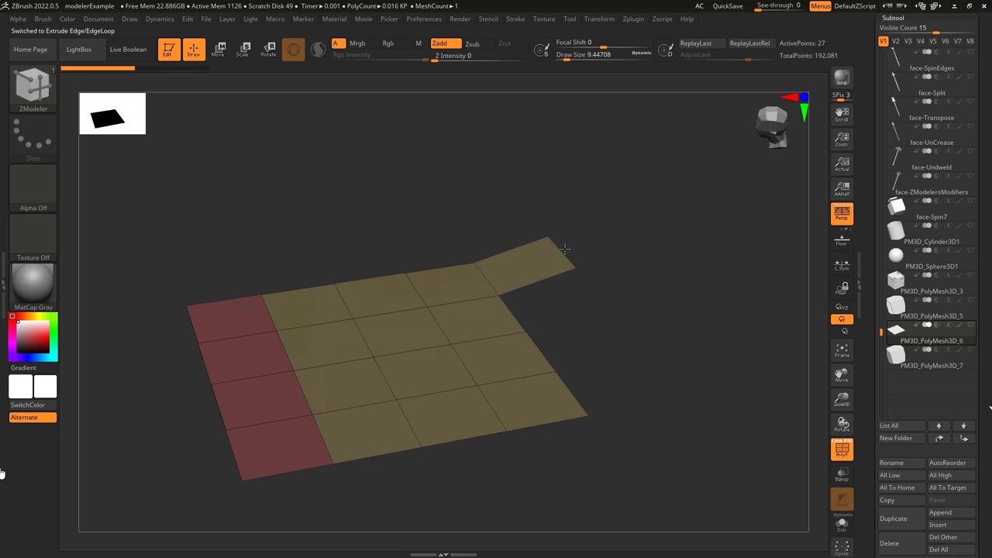
left_click_drag(564, 248, 470, 278)
key("alt")
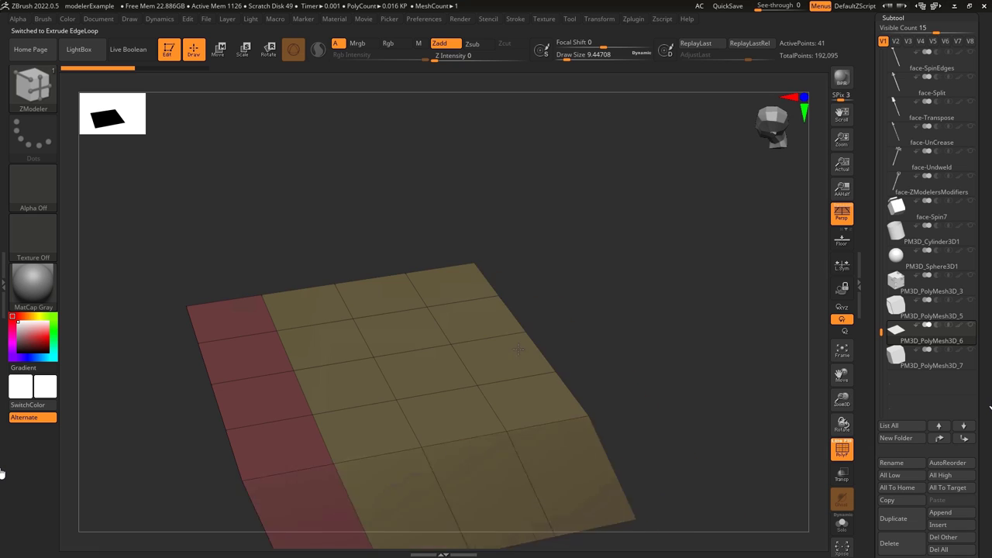
Step: Set the Extrude Move target to Edge/PolyLoop, try it on the plane's side border, and undo the extrusion
key("space")
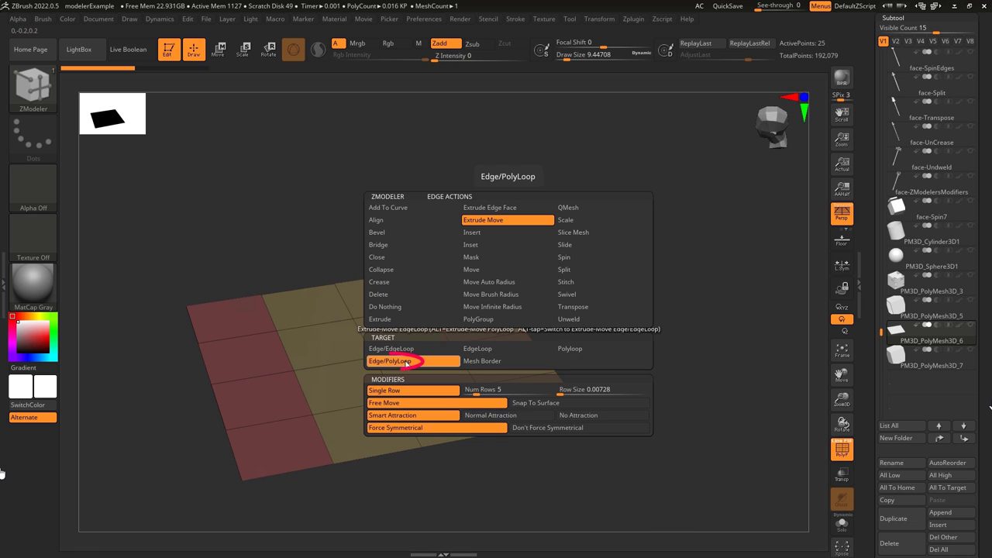
left_click(404, 362)
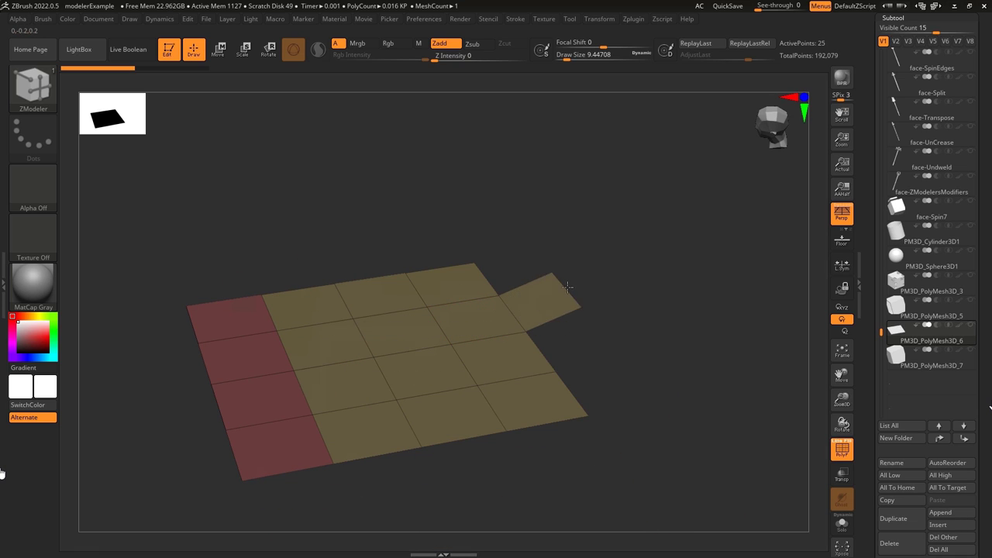
left_click_drag(607, 268, 618, 325)
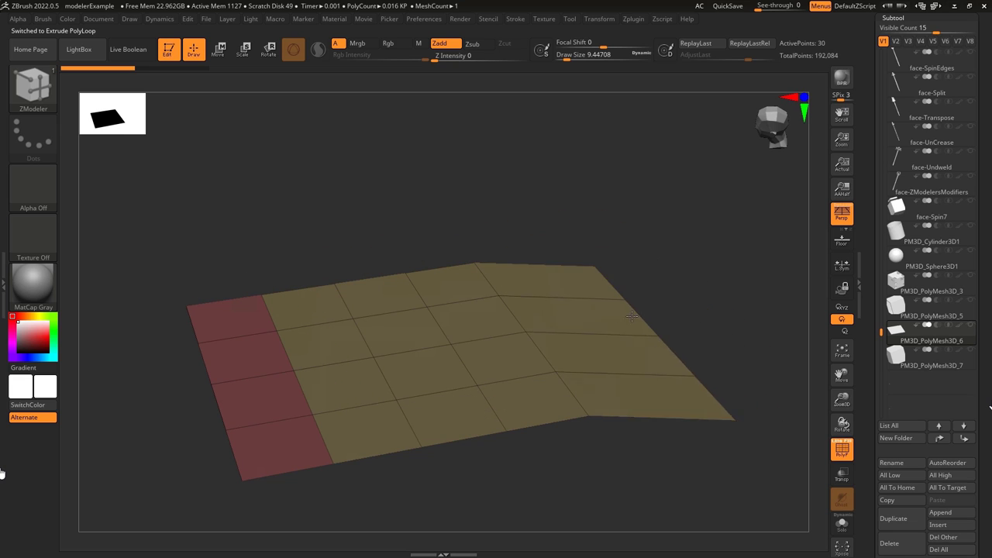
key("ctrl+z")
Step: Try Extrude Move on two single edges of the plane's back border, undoing each extrusion
key("space")
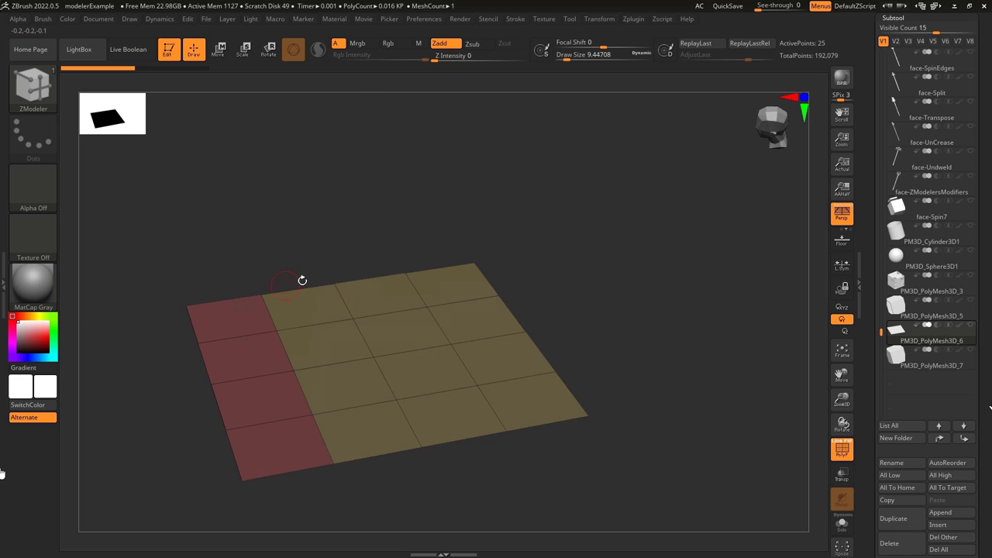
left_click_drag(372, 267, 332, 199)
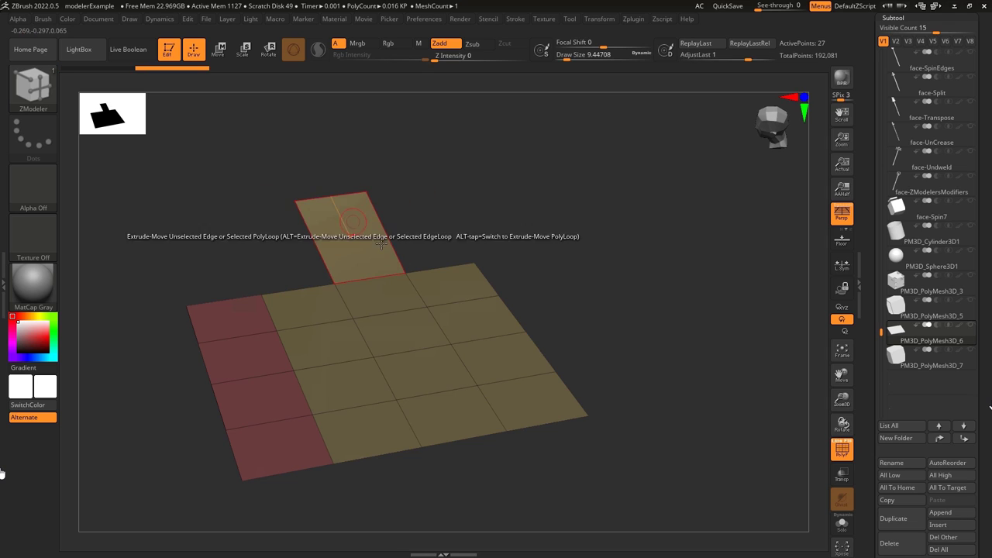
key("ctrl+z")
key("space")
left_click_drag(449, 266, 411, 208)
key("ctrl+z")
Step: Switch the Extrude Move modifier to Don't Force Symmetrical and back to Force Symmetrical
mouse_move(518, 311)
left_mouse_down()
mouse_move(672, 248)
mouse_move(529, 309)
mouse_move(742, 165)
mouse_move(591, 271)
mouse_move(517, 308)
left_mouse_up()
key("space")
key("space")
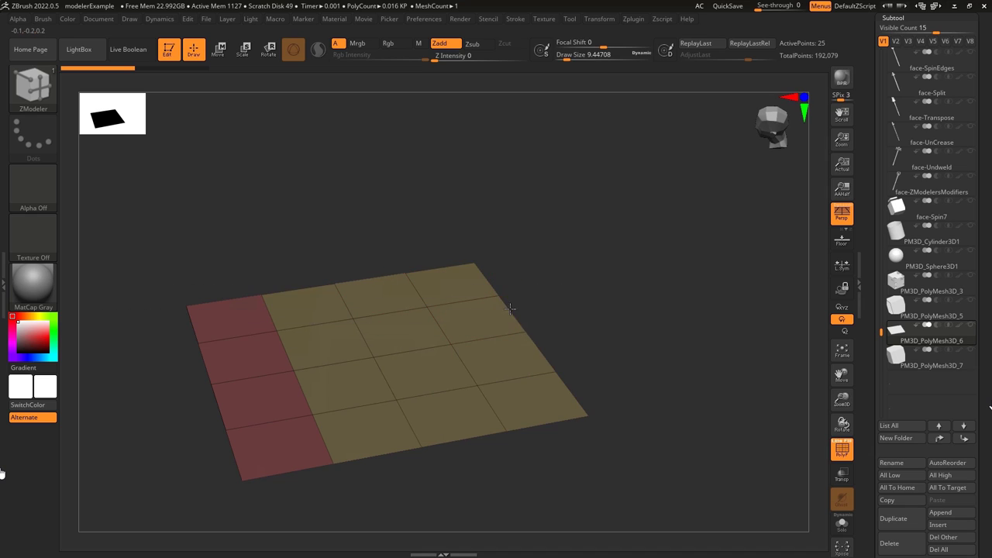
mouse_move(511, 308)
left_mouse_down()
mouse_move(705, 204)
mouse_move(825, 160)
mouse_move(587, 284)
mouse_move(511, 308)
left_mouse_up()
key("space")
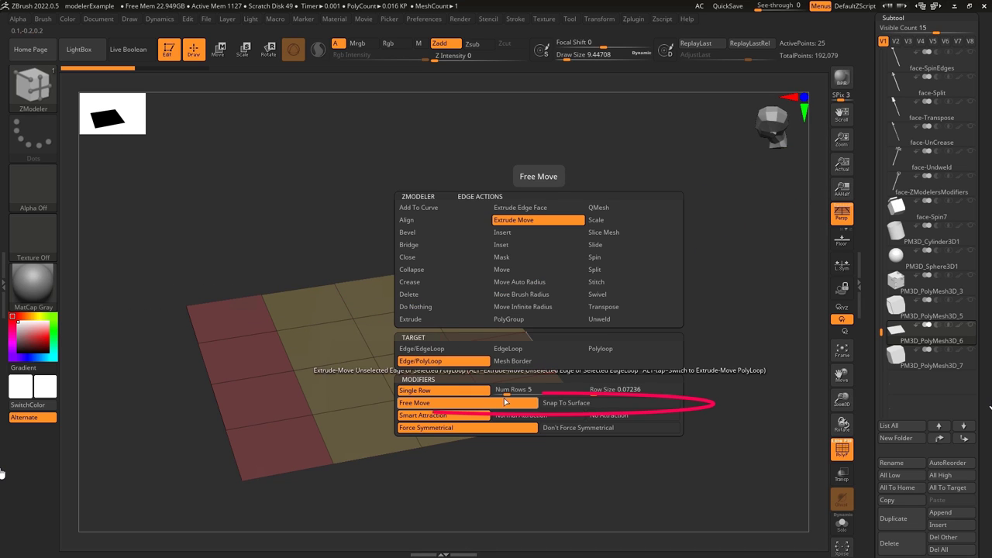
left_click(531, 430)
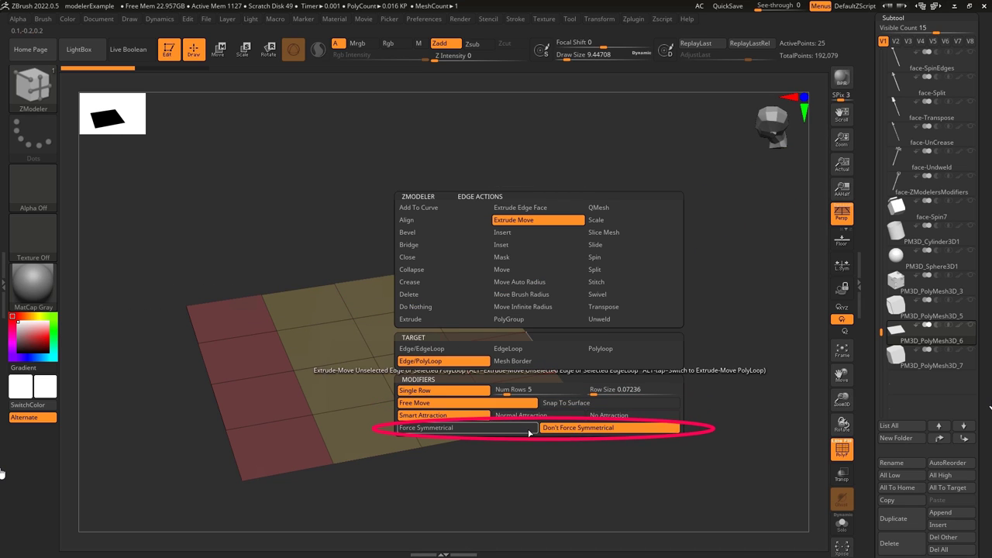
left_click(512, 428)
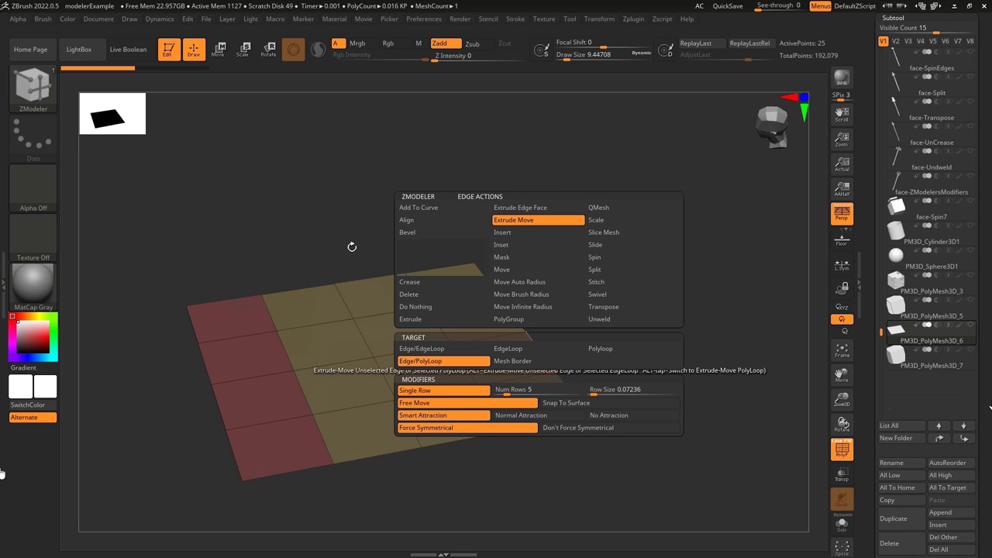
Step: Try Extrude Move with Smart Attraction on neighbouring edges of the plane's yellow side border, pulling them outward one by one
left_click_drag(484, 275, 548, 262)
left_click_drag(513, 313, 564, 319)
left_click_drag(540, 352, 602, 341)
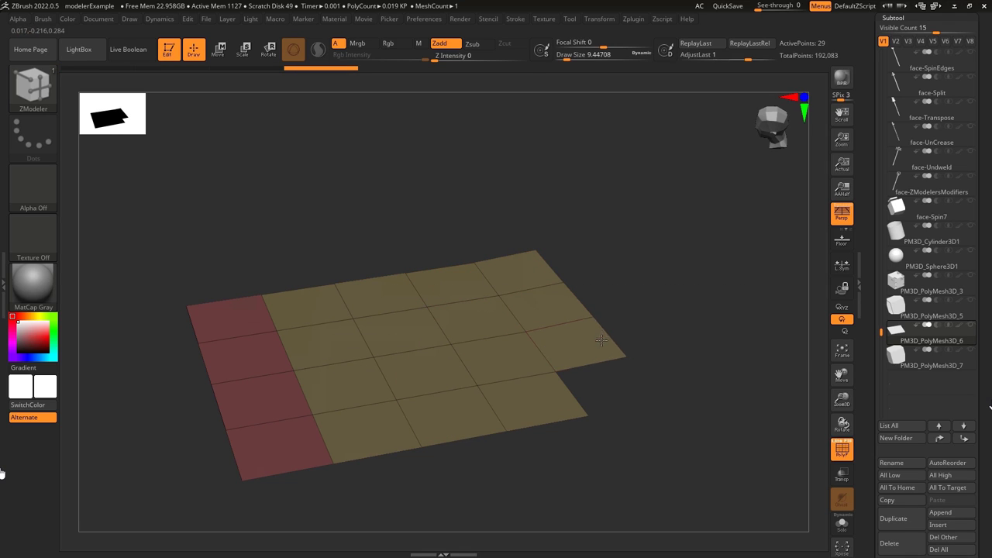
left_click_drag(571, 394, 632, 379)
left_click(579, 416)
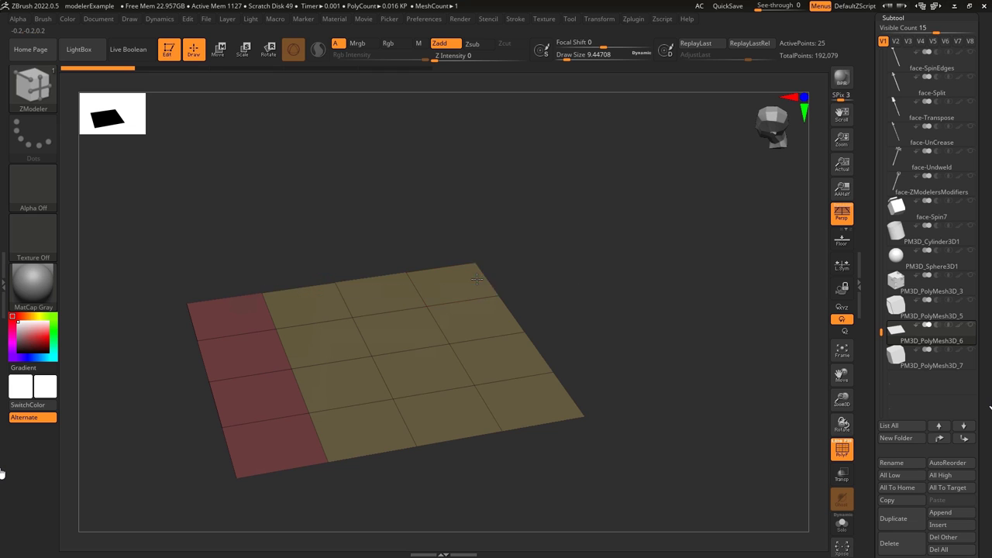
left_click_drag(476, 279, 669, 388)
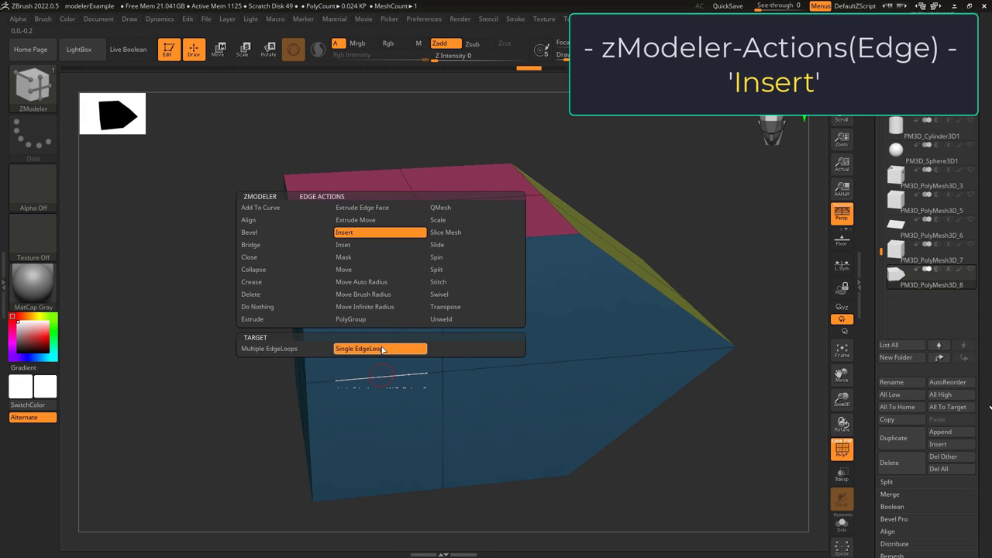
Step: Try the edge action Insert with the Single EdgeLoop target on horizontal edges of the pointed PM3D_PolyMesh3D_8 mesh
left_click(382, 349)
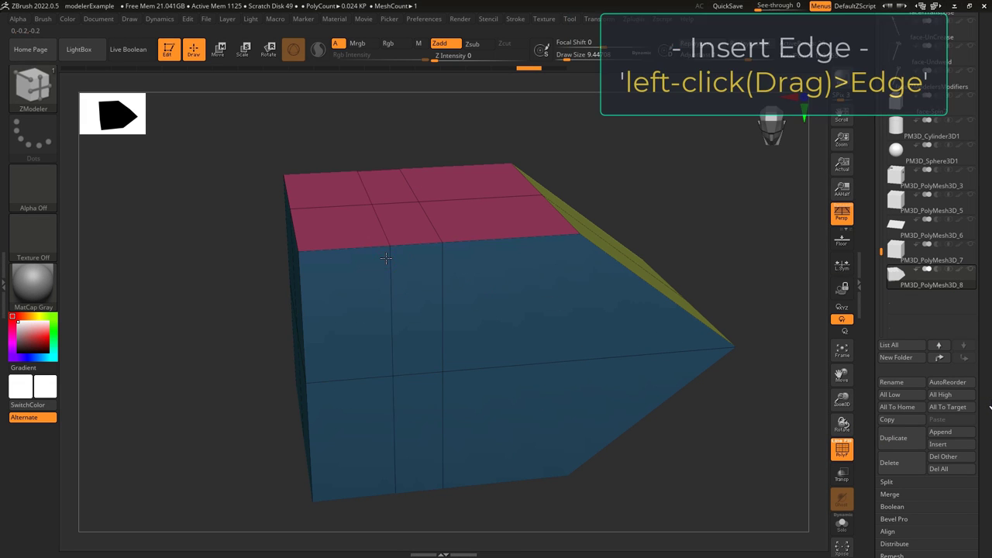
left_click(525, 246)
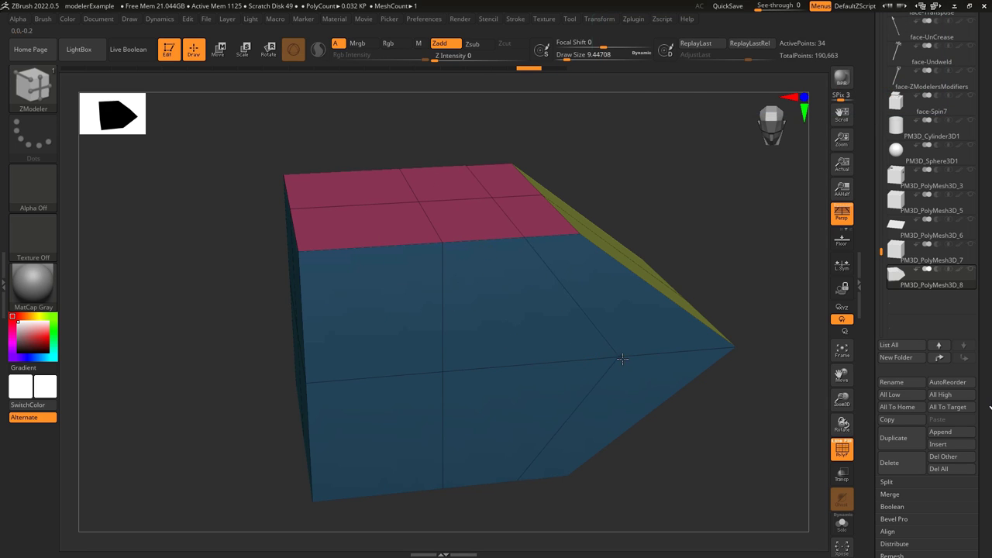
left_click(509, 365)
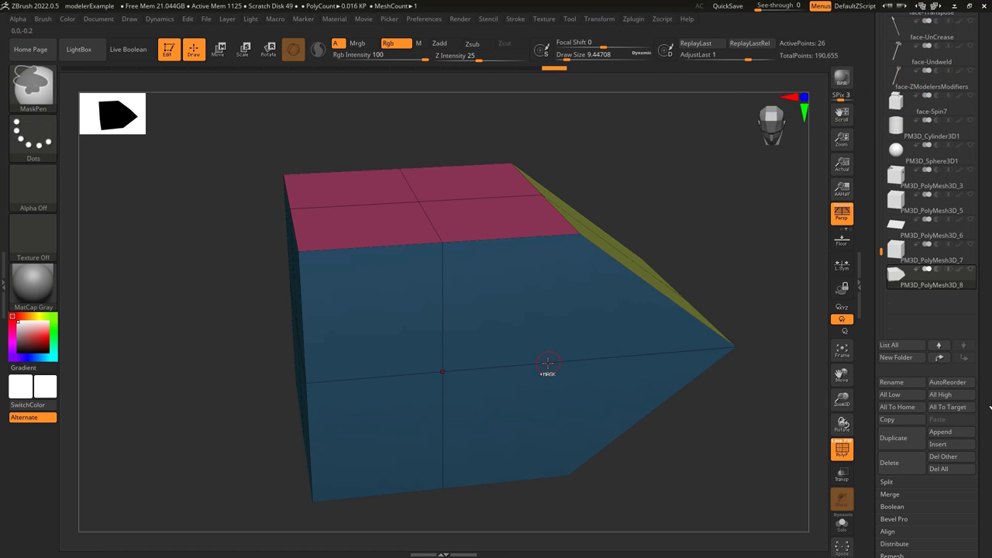
Step: Try deleting the horizontal, vertical and upper edge loops of the pointed mesh with the Insert action
left_click(537, 361, "alt")
left_click(436, 438, "alt")
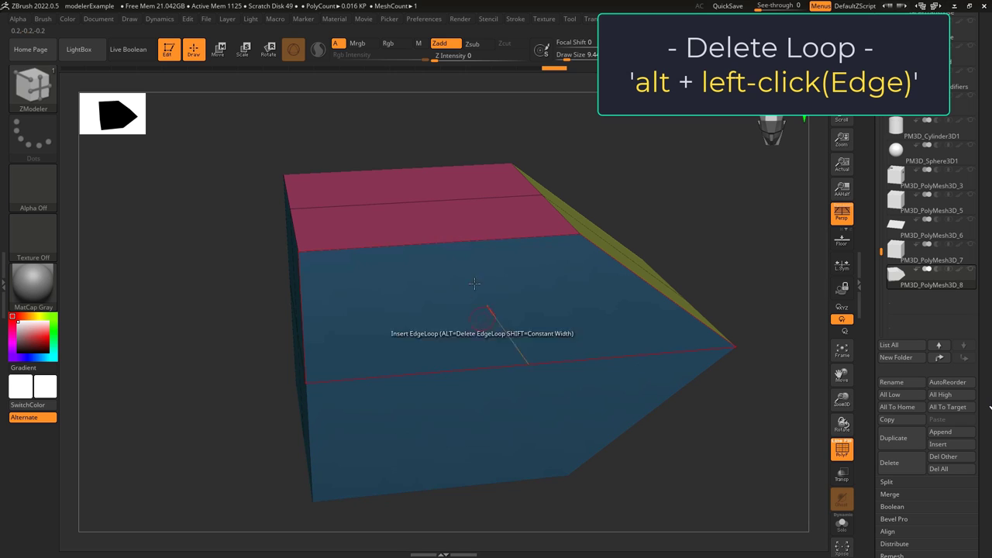
left_click(475, 203, "alt")
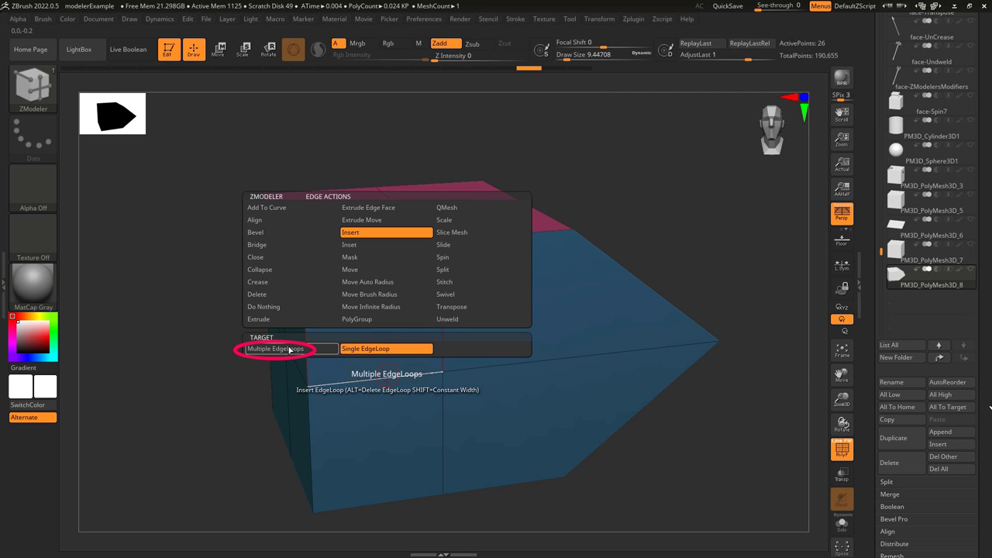
Step: Set the Insert target to Multiple EdgeLoops, try it on the horizontal edge of the blue side, and undo it
left_click(290, 350)
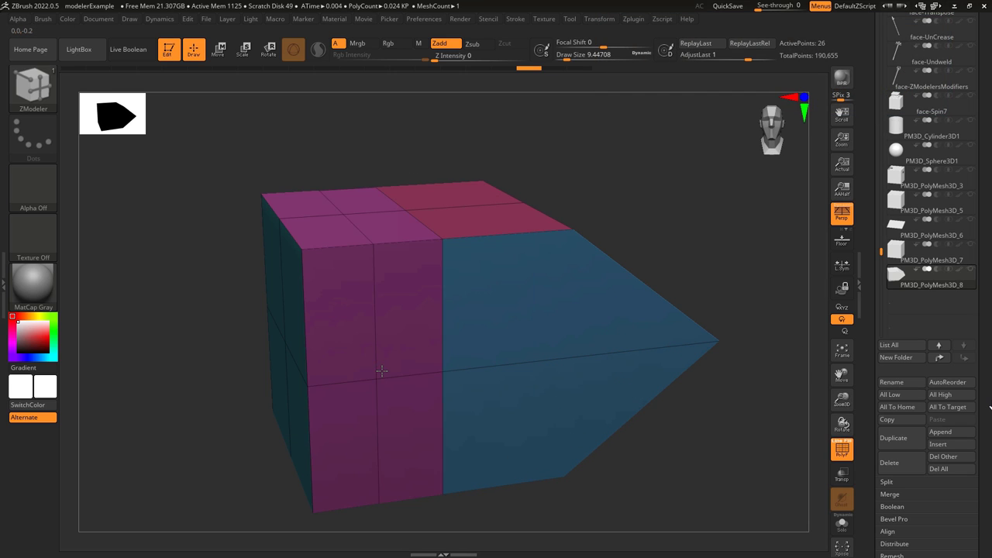
left_click_drag(383, 357, 429, 354)
key("ctrl+z")
Step: Try inserting multiple edge loops across the upper front edge with Specified Resolution 8, and undo it
key("space")
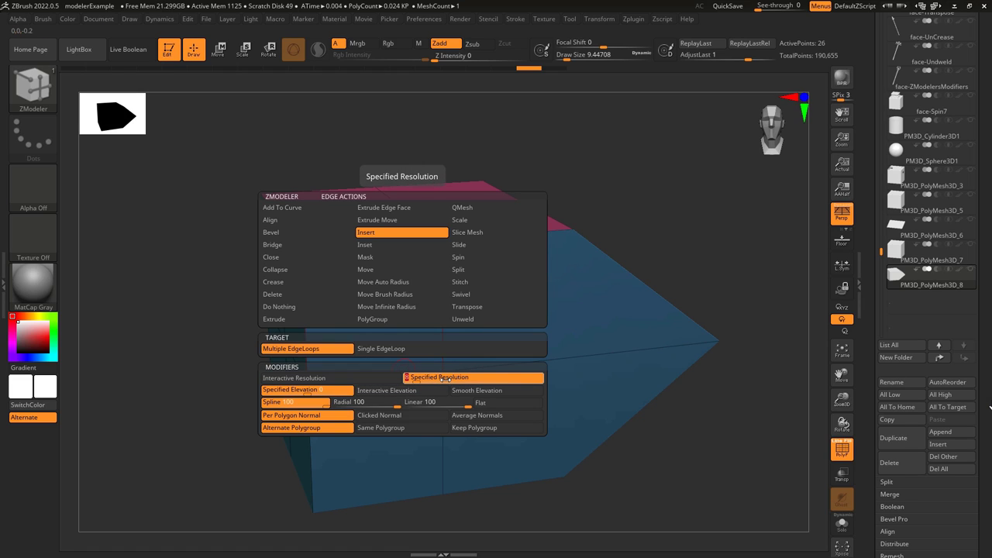
left_click(444, 379)
left_click_drag(344, 254, 351, 248)
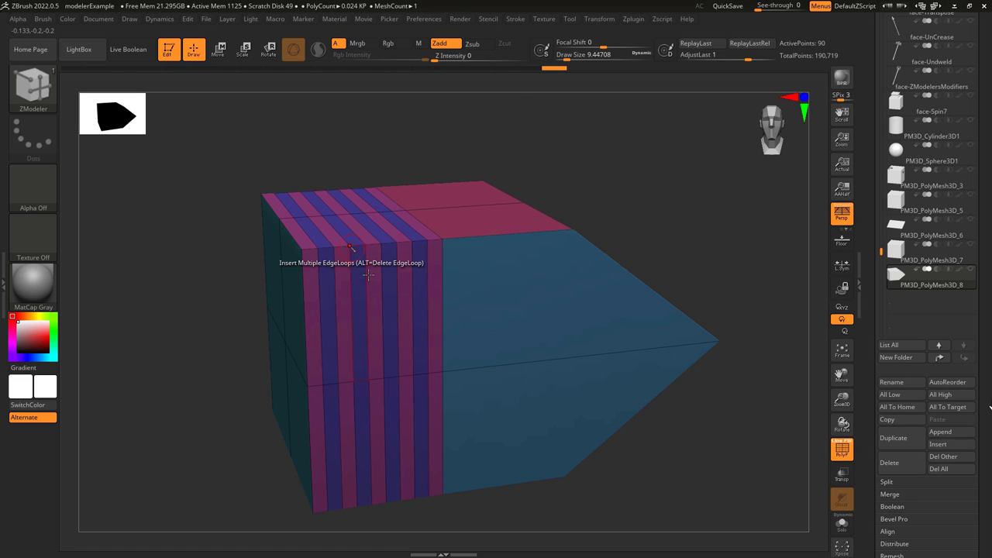
key("ctrl+z")
Step: Try inserting multiple edge loops on horizontal edges of the blue side with Interactive Resolution and Specified Elevation 0, and undo it
key("space")
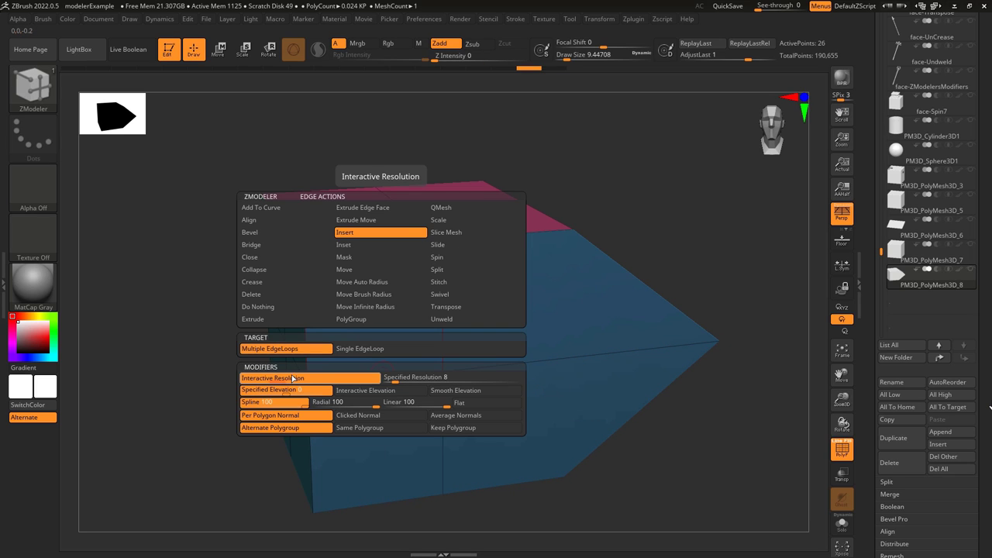
left_click(276, 390)
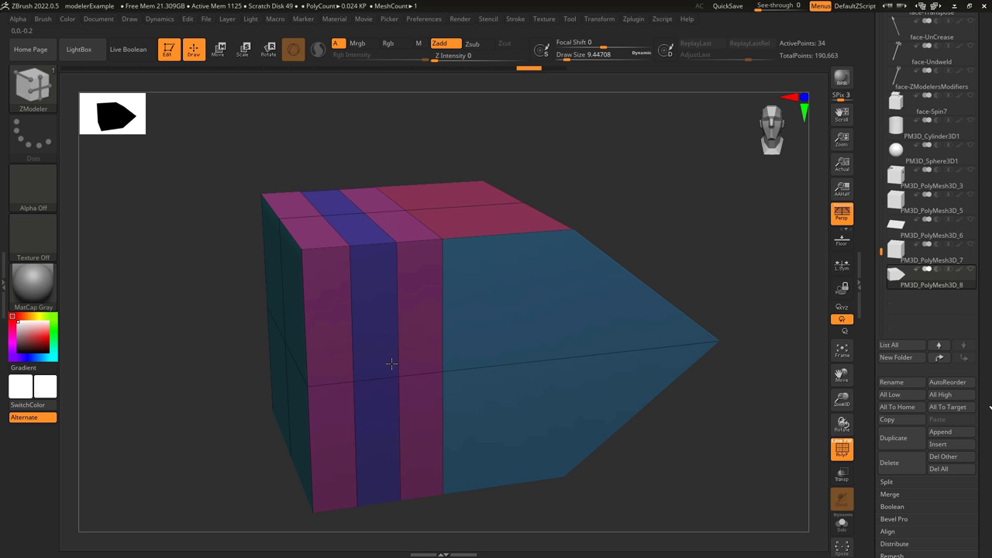
left_click_drag(391, 363, 414, 381)
left_click_drag(506, 371, 485, 394)
key("ctrl+z")
Step: Try the Interactive Elevation and Smooth Elevation modifiers on horizontal edges of the blue side, undoing the inserted edge loops
key("space")
left_click(362, 393)
key("ctrl+z")
key("space")
left_click(482, 390)
left_click_drag(396, 378, 415, 329)
key("ctrl+z")
left_click_drag(530, 362, 566, 294)
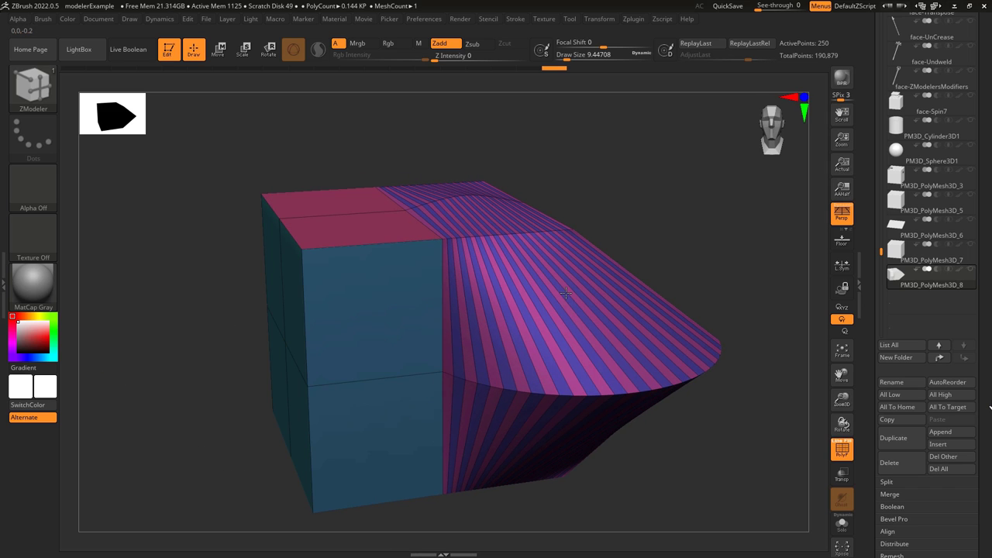
key("ctrl+z")
Step: Try the Spline and Radial elevation curves when inserting multiple edge loops across the horizontal edge, undoing each
key("space")
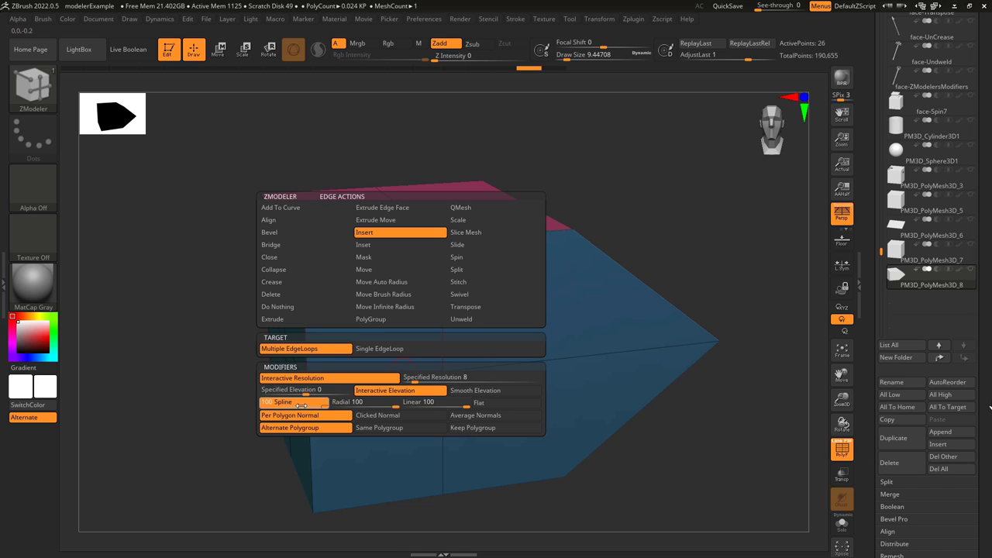
left_click_drag(380, 384, 455, 321)
key("ctrl+z")
key("space")
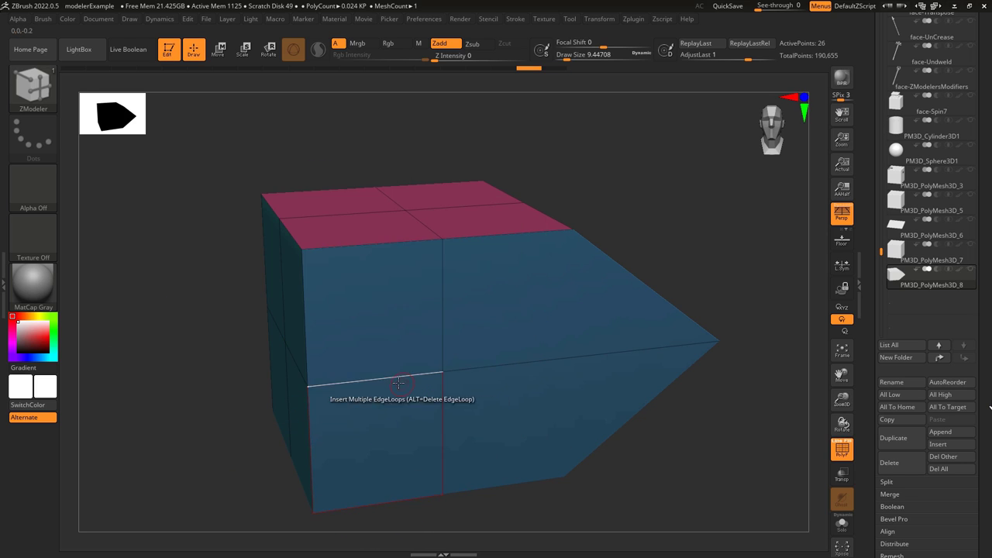
left_click_drag(400, 386, 480, 316)
key("ctrl+z")
Step: Try the Linear and Flat elevation curves on the same horizontal edge of the blue side
key("space")
left_click(419, 403)
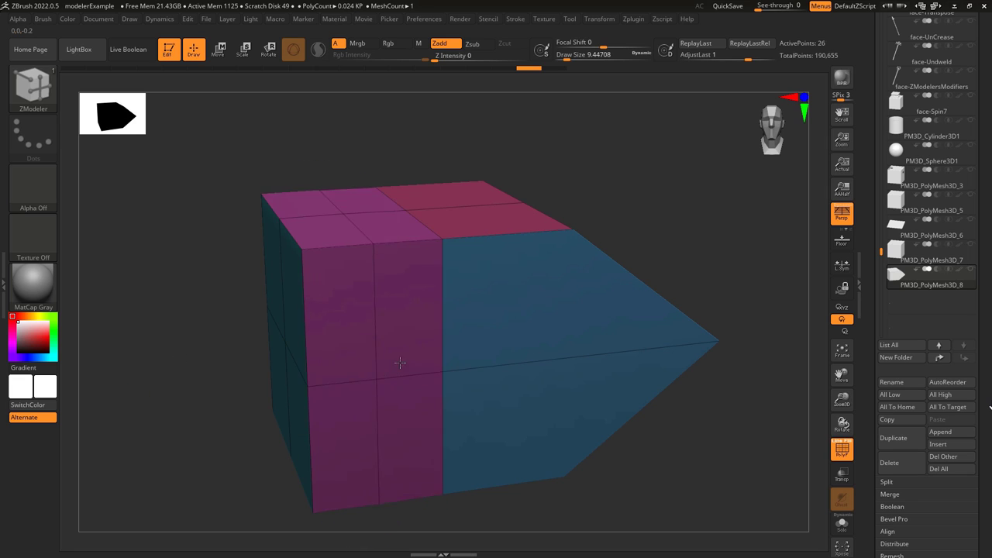
left_click_drag(399, 361, 472, 319)
key("ctrl+z")
key("space")
left_click(496, 403)
left_click_drag(399, 374, 458, 329)
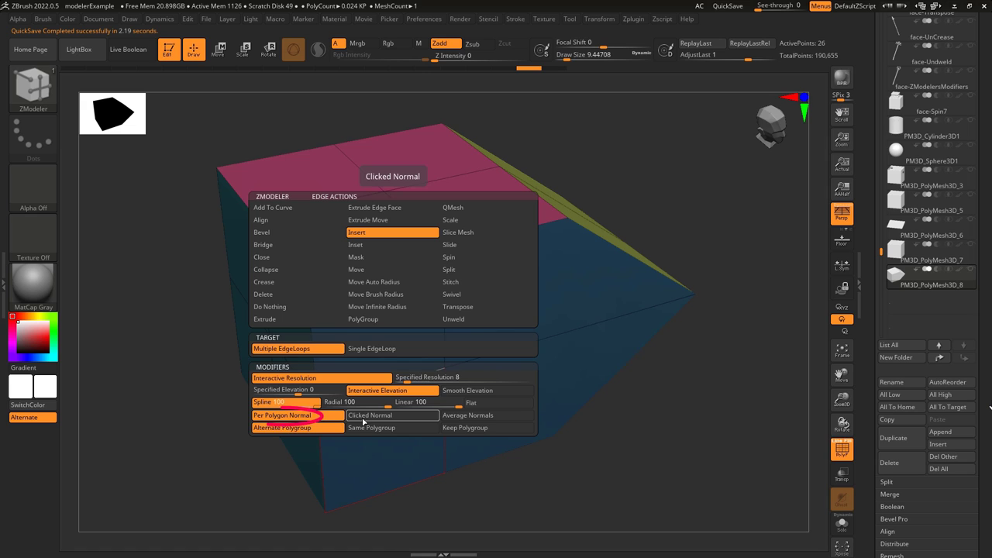
Step: Compare the Per Polygon Normal and Clicked Normal modifiers by inserting multiple elevated edge loops, undoing each result
left_click_drag(400, 387, 463, 354)
key("ctrl+z")
key("space")
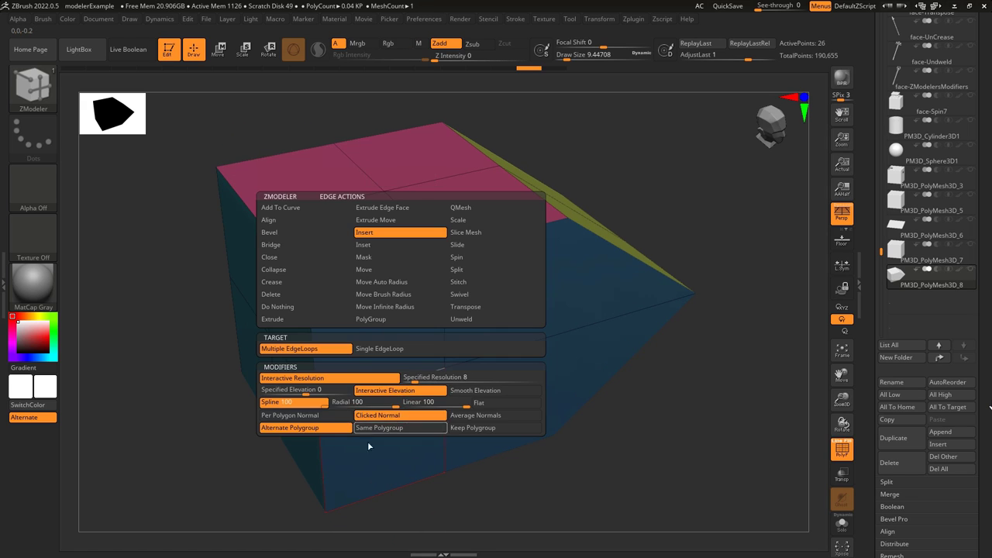
left_click_drag(376, 373, 539, 362)
key("ctrl+z")
key("ctrl+z")
Step: Try the Average Normals modifier by inserting multiple elevated edge loops on the pointed half, and undo it
key("space")
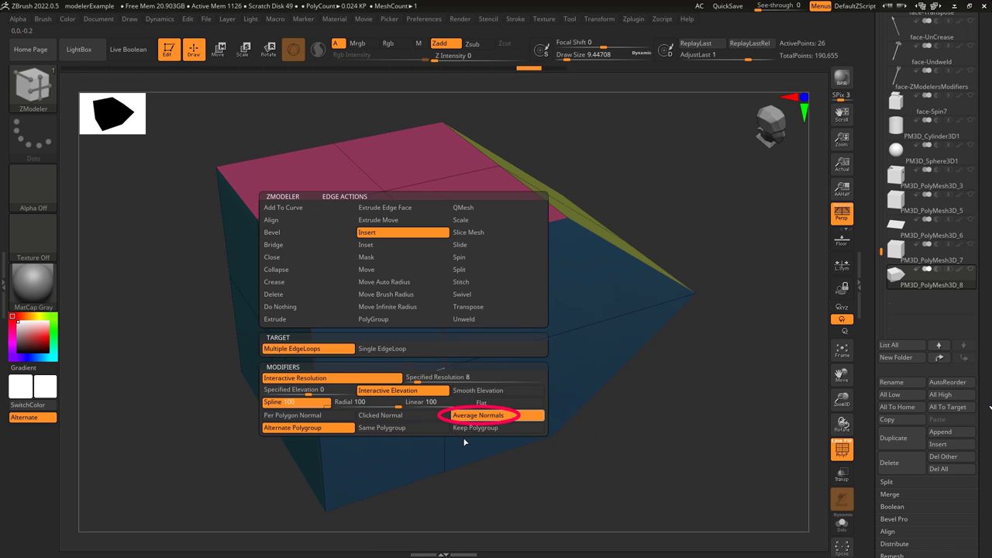
left_click_drag(402, 384, 559, 341)
key("ctrl+z")
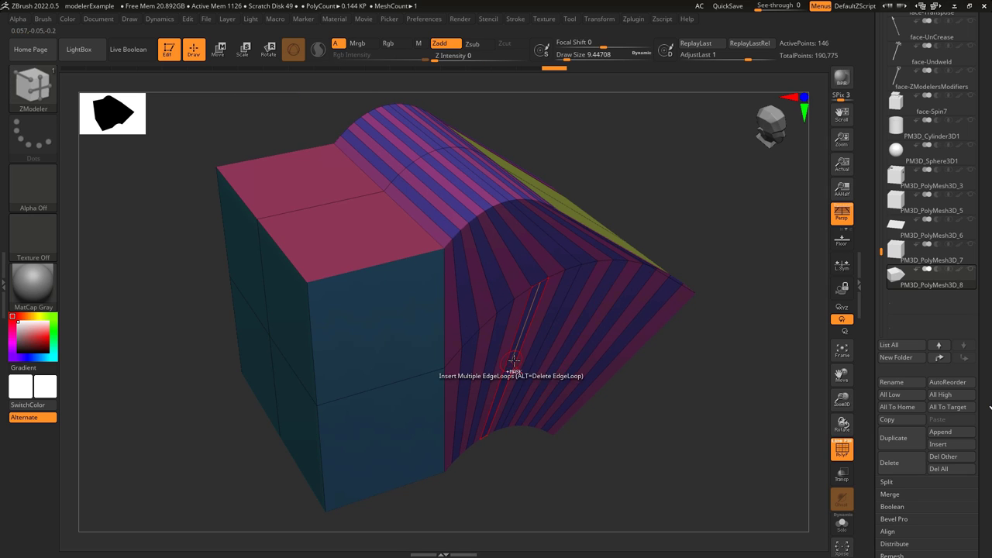
key("ctrl+z")
Step: Try inserting multiple edge loops with Alternate Polygroup and with Same Polygroup, undoing each result
key("space")
left_click_drag(400, 390, 480, 318)
key("ctrl+z")
key("space")
left_click(415, 431)
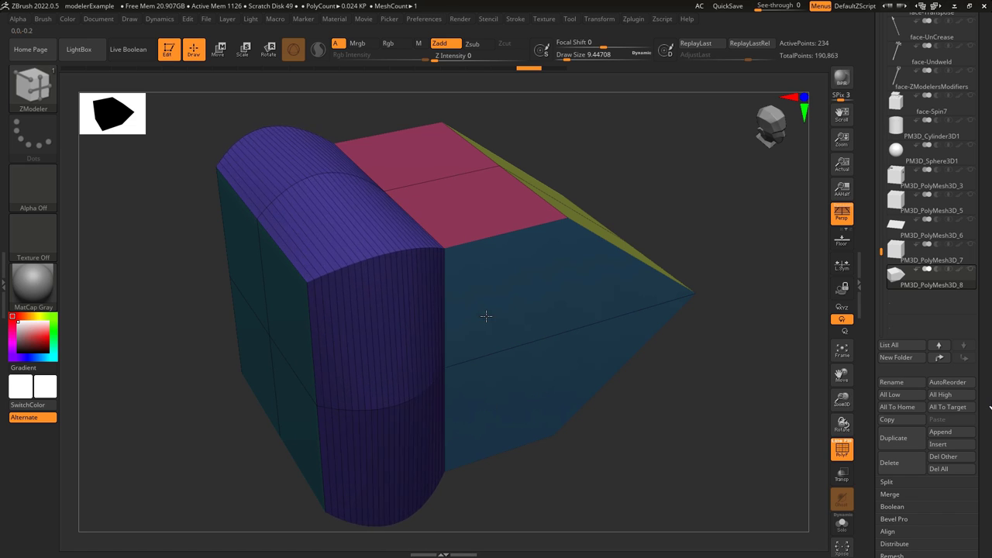
key("ctrl+z")
Step: Insert multiple edge loops across the horizontal edge with the Keep Polygroup modifier
key("space")
left_click(480, 429)
left_click_drag(406, 380, 443, 363)
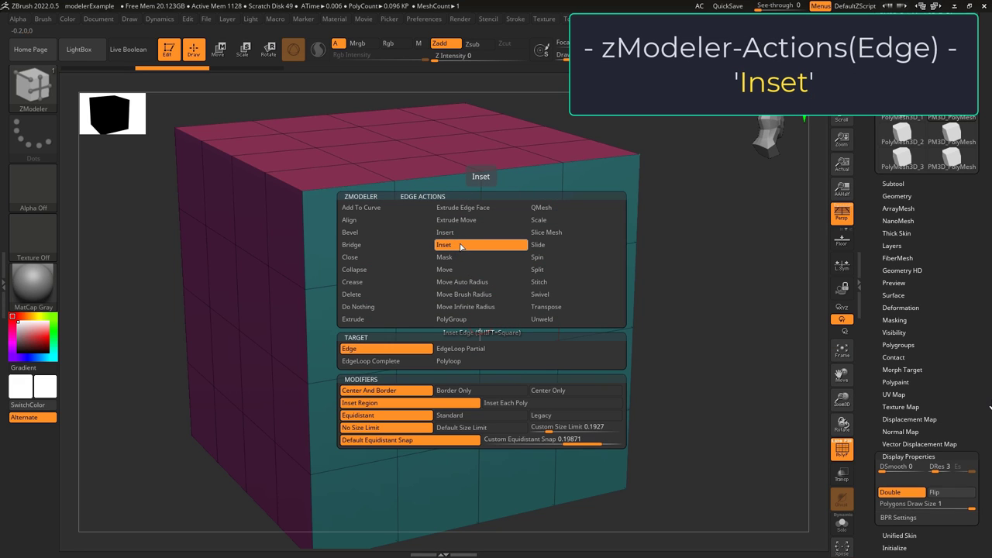
Step: Choose the edge action Inset with the Edge target, try it on several edges of the teal side, and undo the insets
left_click(460, 247)
left_click_drag(508, 371, 446, 373)
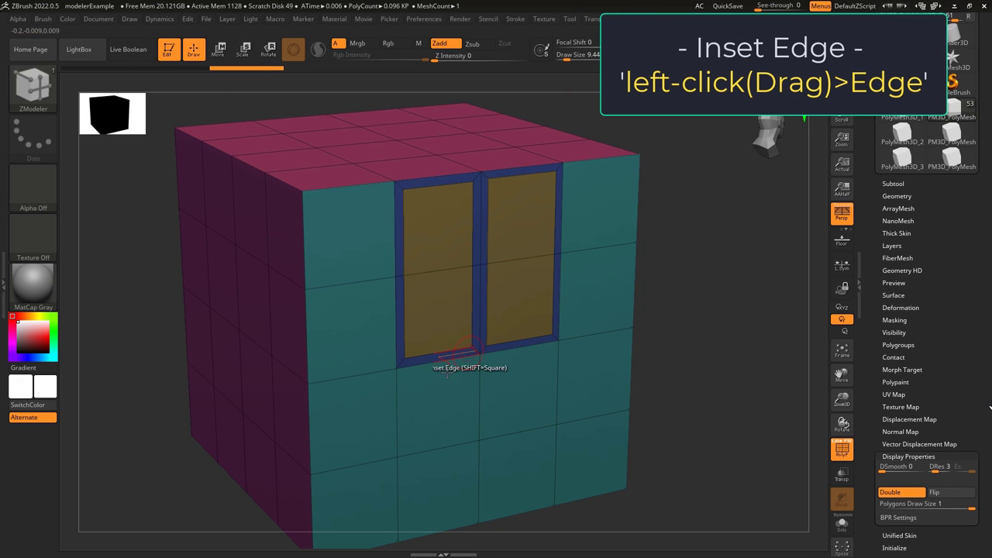
left_click_drag(398, 416, 416, 414)
left_click_drag(558, 383, 591, 389)
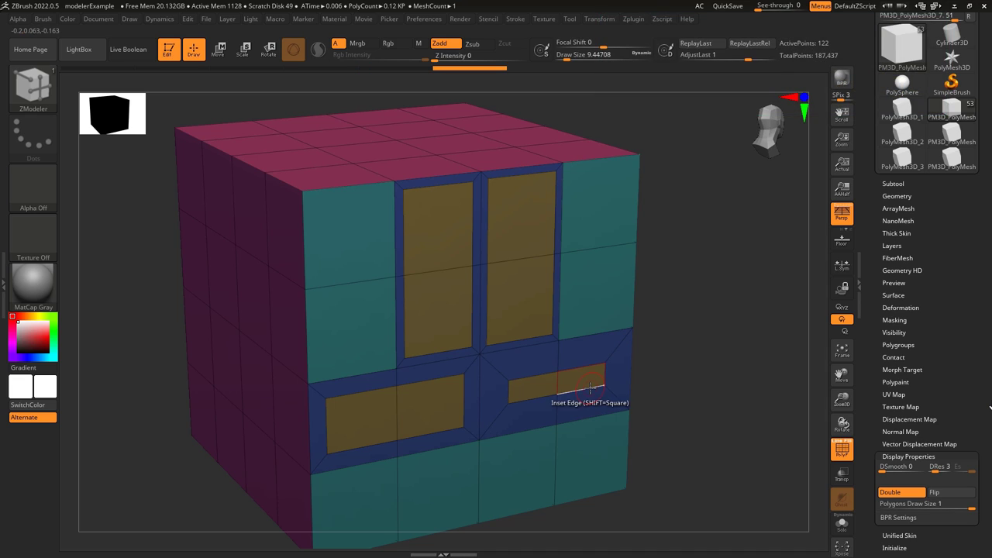
key("ctrl+z")
key("ctrl+z")
key("ctrl+z")
key("ctrl+z")
Step: Repeat the edge inset on four more edges of the teal side, and undo all of them
left_click(561, 299)
left_click(560, 221)
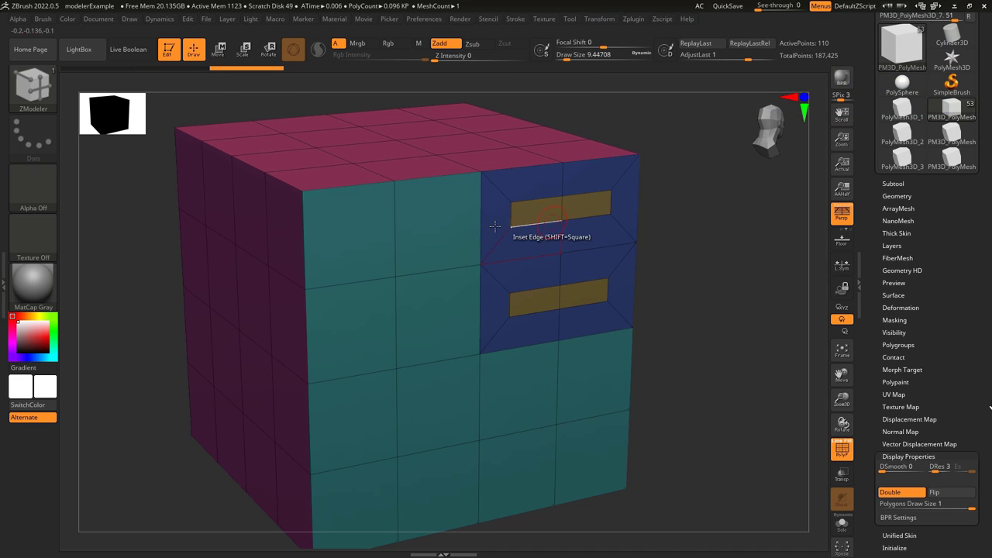
left_click(385, 224)
left_click(387, 331)
key("ctrl+z")
key("ctrl+z")
key("ctrl+z")
key("ctrl+z")
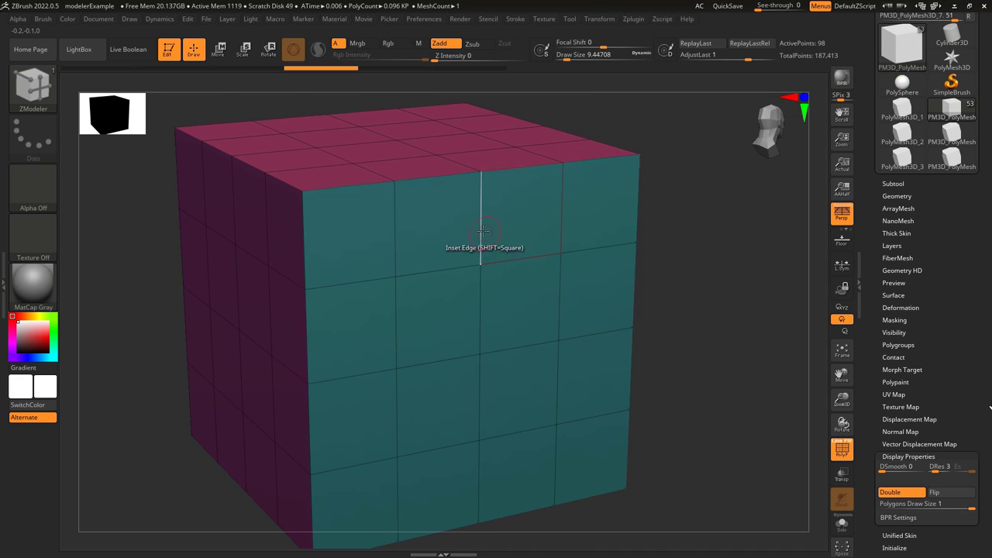
Step: Try changing the polygroup color while insetting the upper vertical edge at the middle of the teal side, and undo it
left_click_drag(485, 233, 492, 230)
left_click(492, 230, "alt")
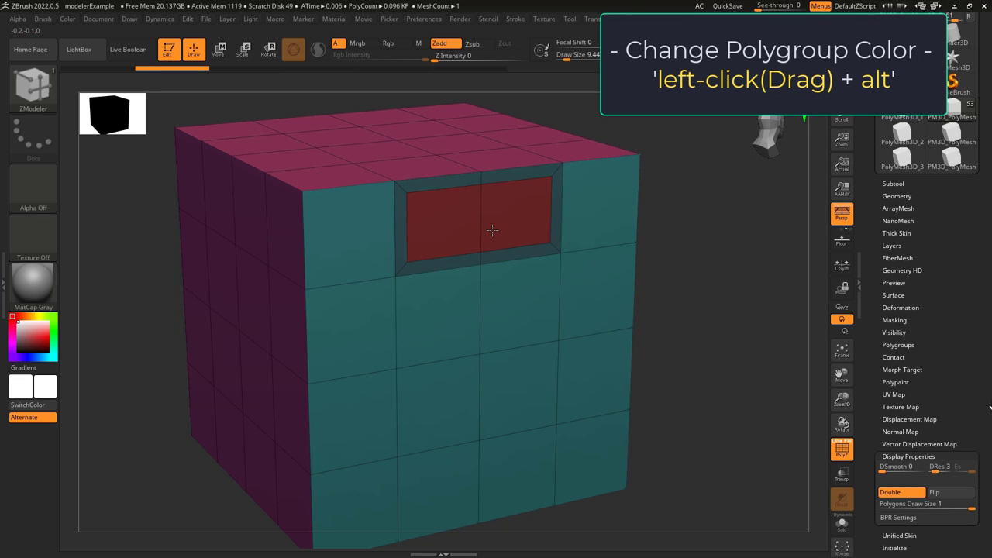
key("ctrl+z")
Step: Choose another Inset target, try it on two horizontal edges of the teal side, and undo both
key("space")
left_click(295, 348)
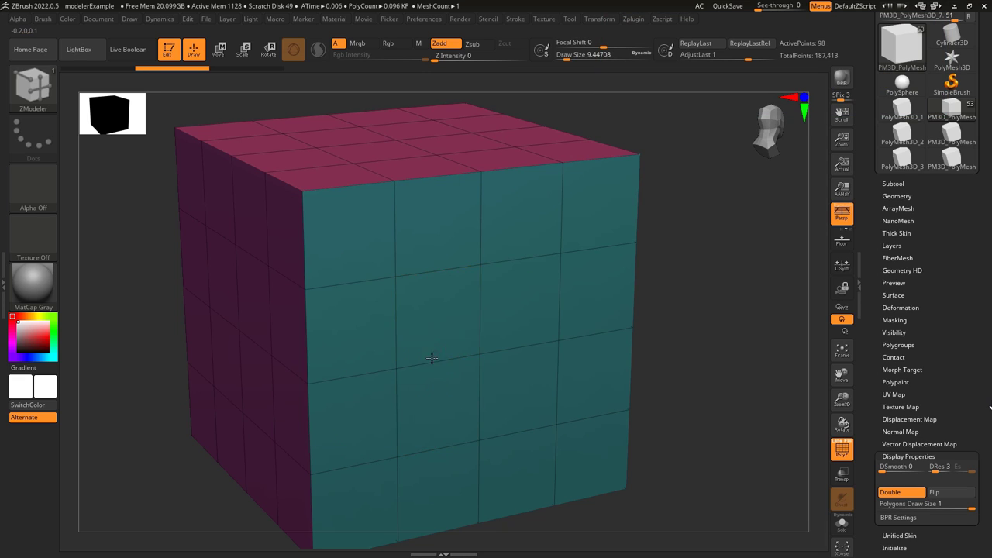
left_click_drag(435, 361, 447, 362)
left_click_drag(528, 346, 539, 352)
key("ctrl+z")
key("ctrl+z")
Step: Switch the Inset target again, try it on the teal side and on the cube's upper front edge, and undo each inset
key("space")
left_click(351, 363)
left_click_drag(482, 329, 549, 348)
key("ctrl+z")
key("ctrl+z")
left_click_drag(524, 172, 556, 182)
key("ctrl+z")
Step: Set the Inset target to EdgeLoop Partial, try it on the cube's upper front edge, and undo it
key("space")
left_click(467, 348)
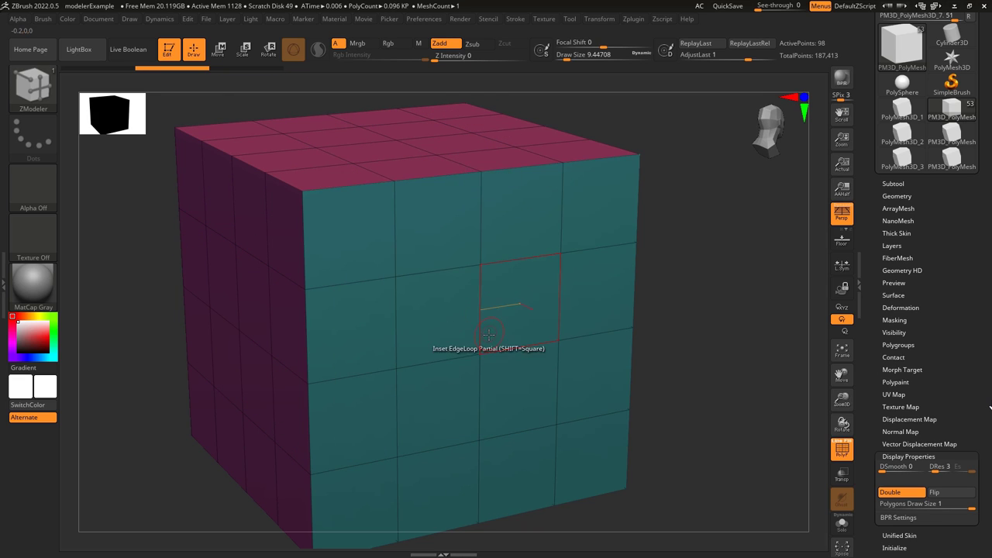
left_click_drag(498, 172, 515, 178)
key("ctrl+z")
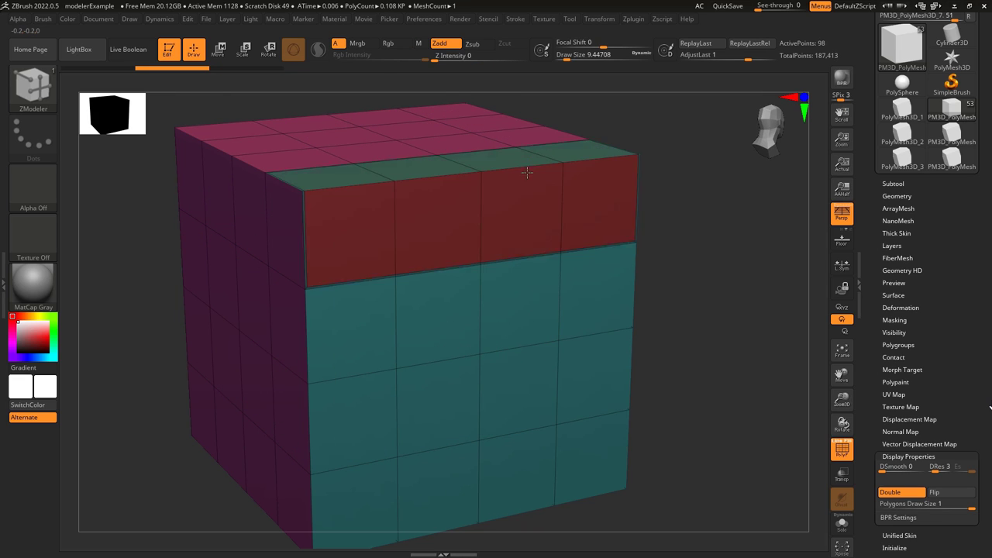
Step: Change the Inset target to one that insets a full loop around the cube, try it, and undo it
key("space")
left_click(491, 328)
left_click(443, 361)
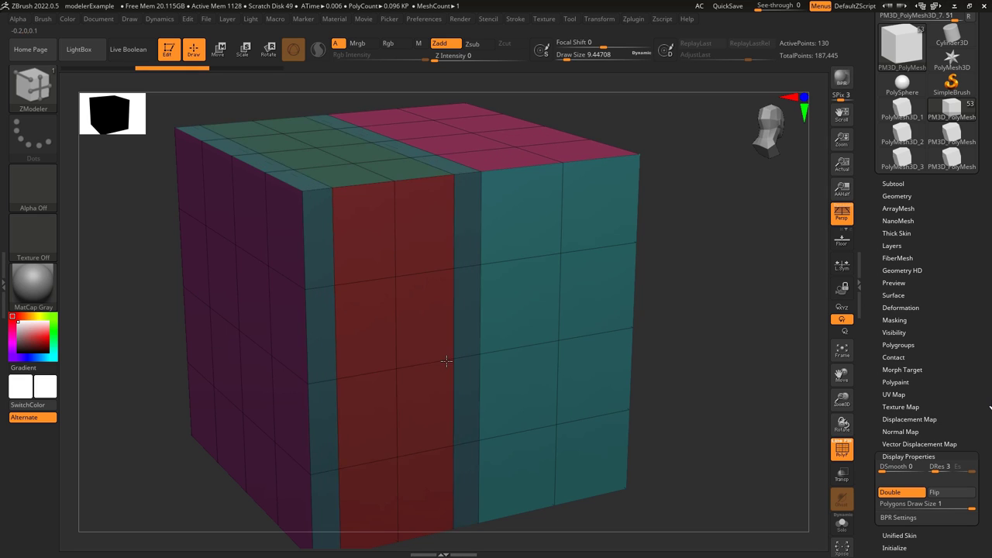
key("ctrl+z")
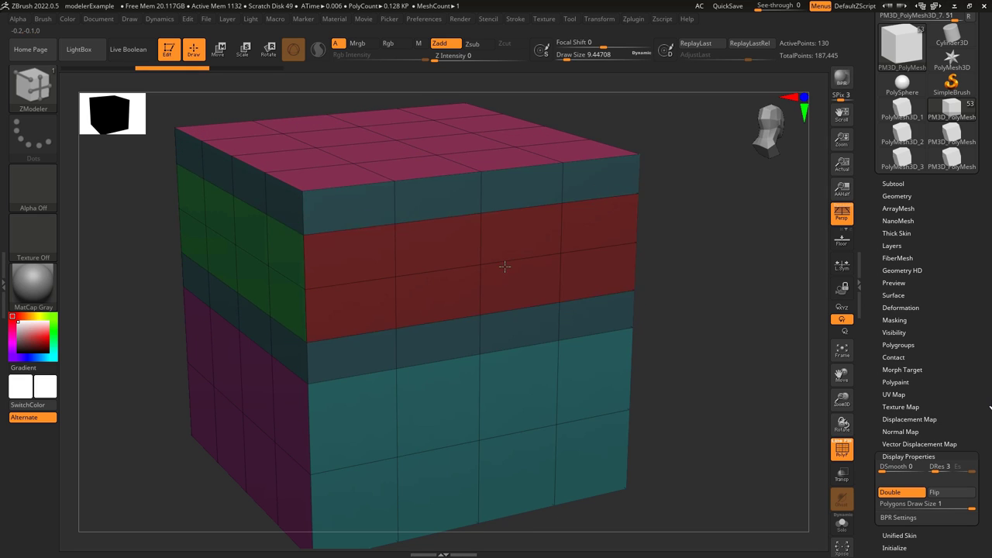
Step: Try the Center And Border modifier by insetting two horizontal edges of the teal side, and undo both
key("space")
left_click(417, 391)
left_click(441, 275)
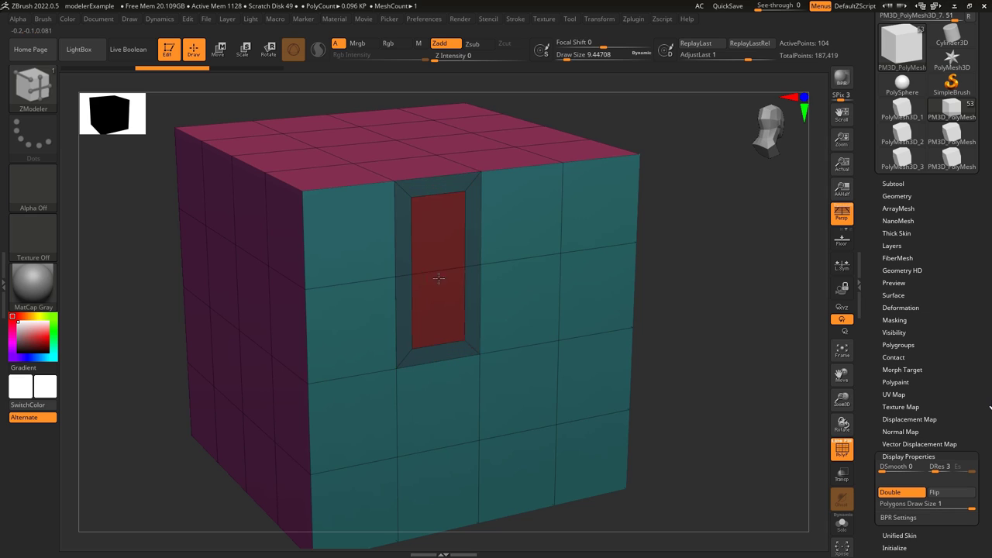
left_click(523, 262)
key("ctrl+z")
key("ctrl+z")
Step: Try the Border Only modifier by insetting the four edge segments along the cube's upper front edge, and undo them
key("space")
left_click(426, 390)
left_click(360, 187)
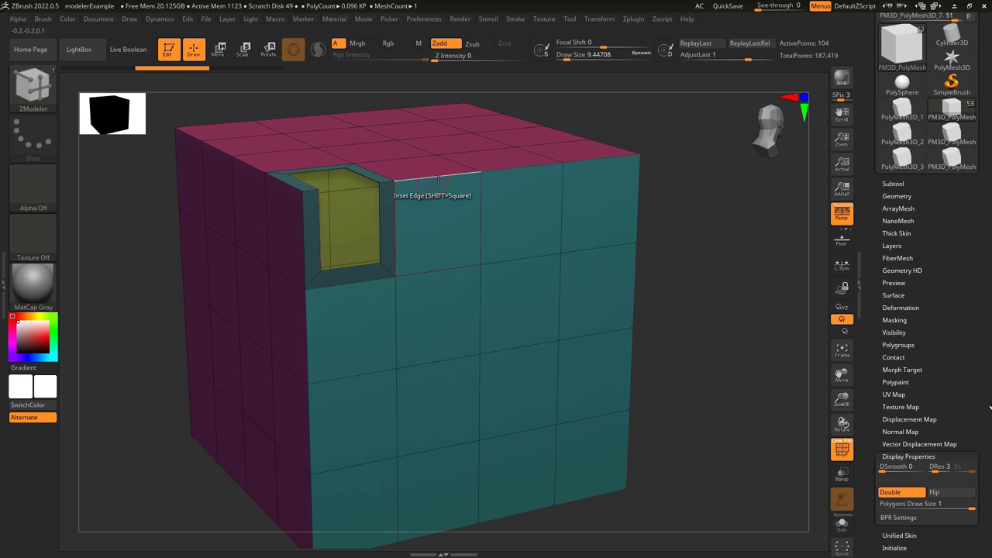
left_click(435, 178)
left_click(521, 169)
left_click(598, 160)
key("ctrl+z")
key("ctrl+z")
key("ctrl+z")
key("ctrl+z")
Step: Try the Center Only modifier by insetting the four edge segments along the cube's upper front edge
key("space")
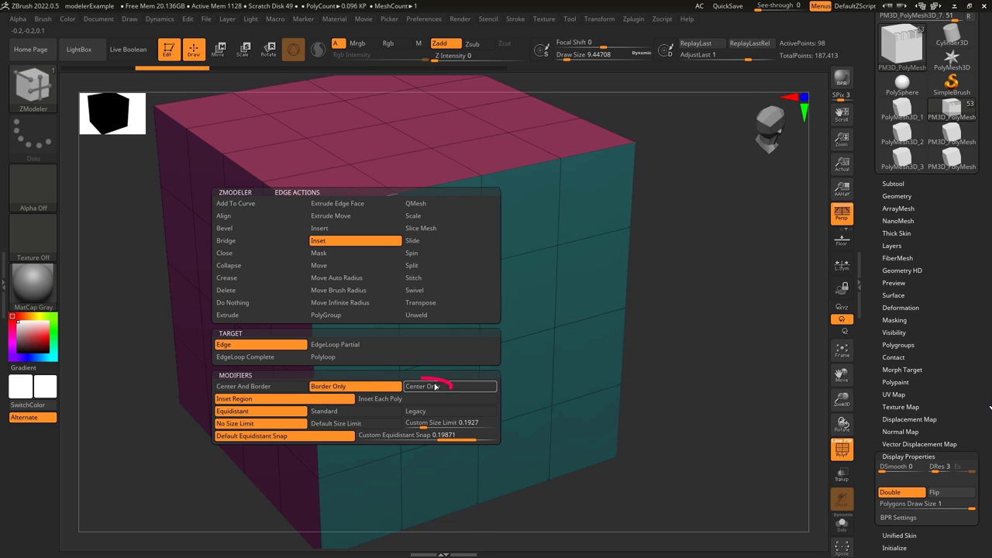
left_click(436, 386)
left_click(353, 204)
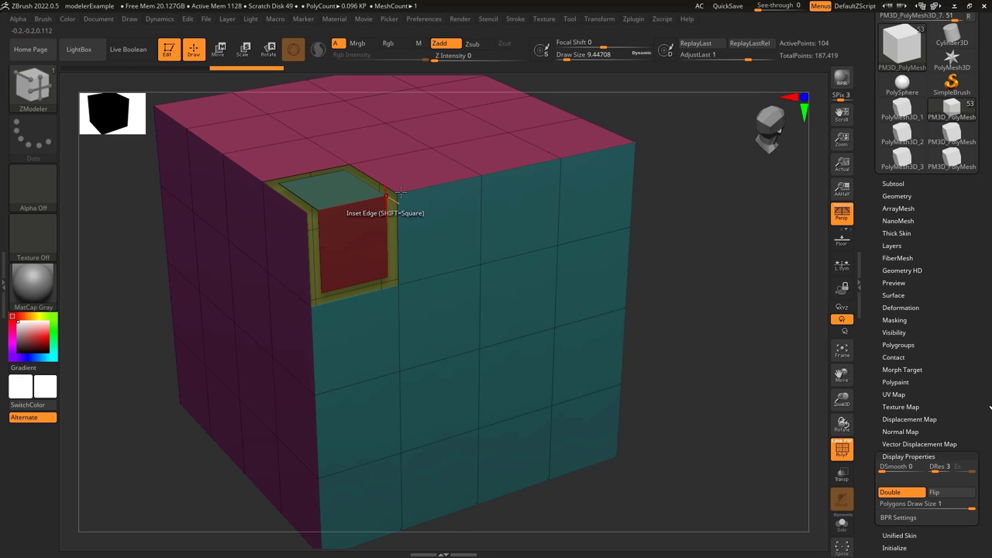
left_click(439, 185)
left_click(522, 167)
left_click(597, 150)
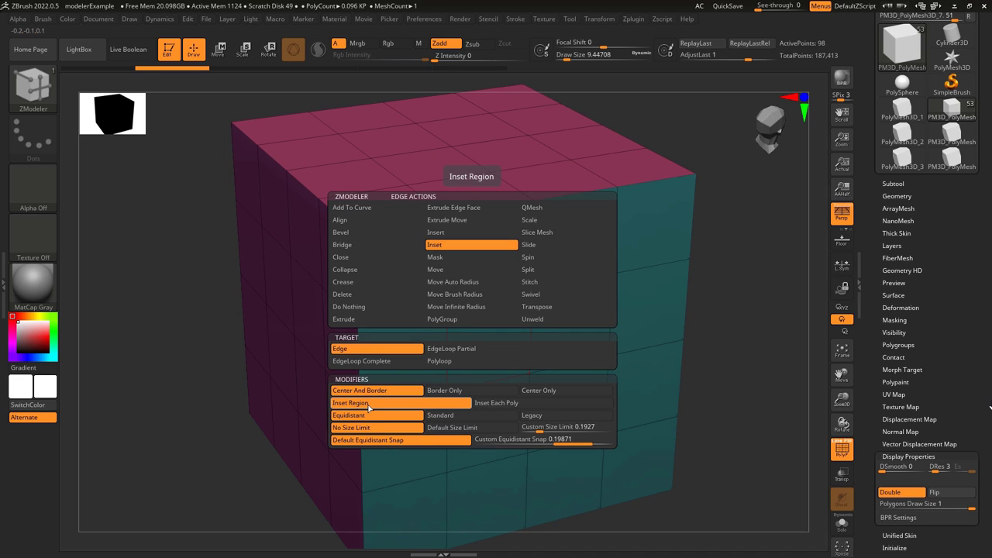
Step: Compare the Inset Region and Inset Each Poly modifiers on neighboring edges of the teal side, and undo the insets
left_click(369, 406)
key("space")
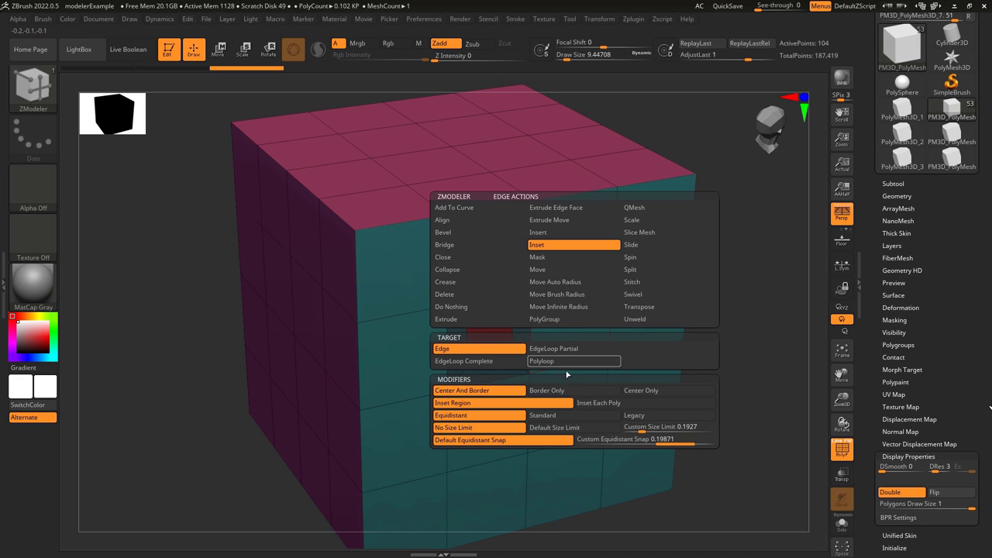
left_click(594, 403)
left_click(561, 292)
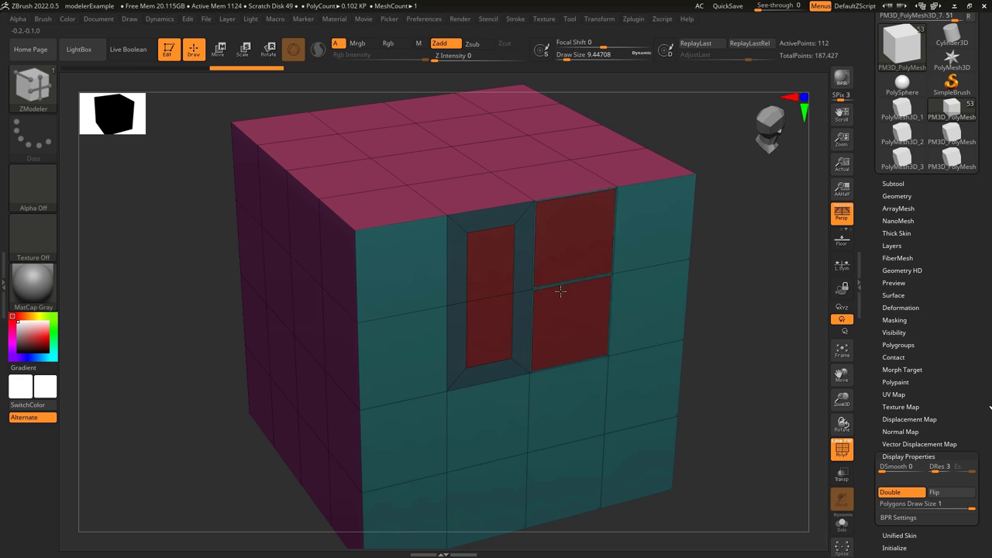
key("ctrl+z")
Step: Compare the Equidistant, Standard and Legacy inset modifiers on three neighboring horizontal edges of the teal side
key("space")
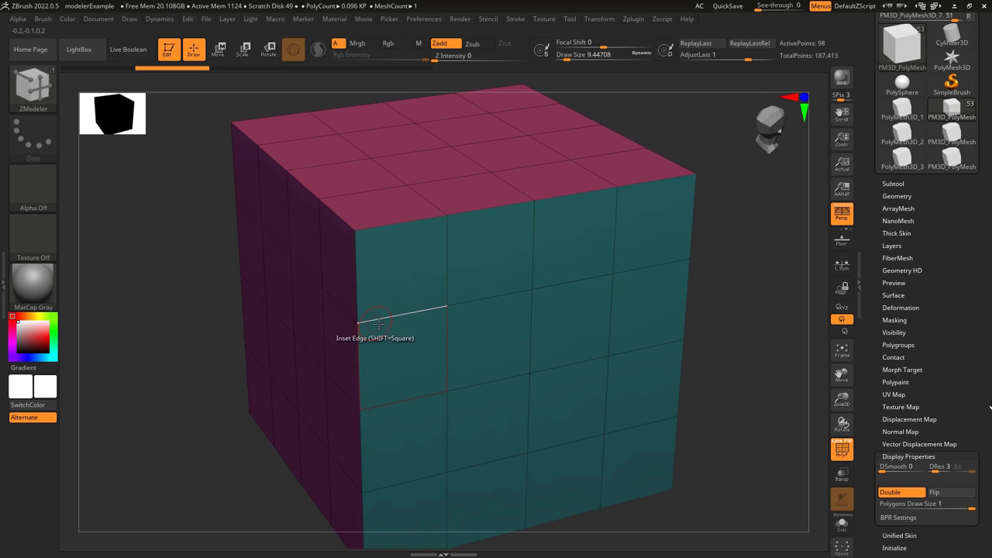
left_click_drag(400, 322, 404, 321)
key("space")
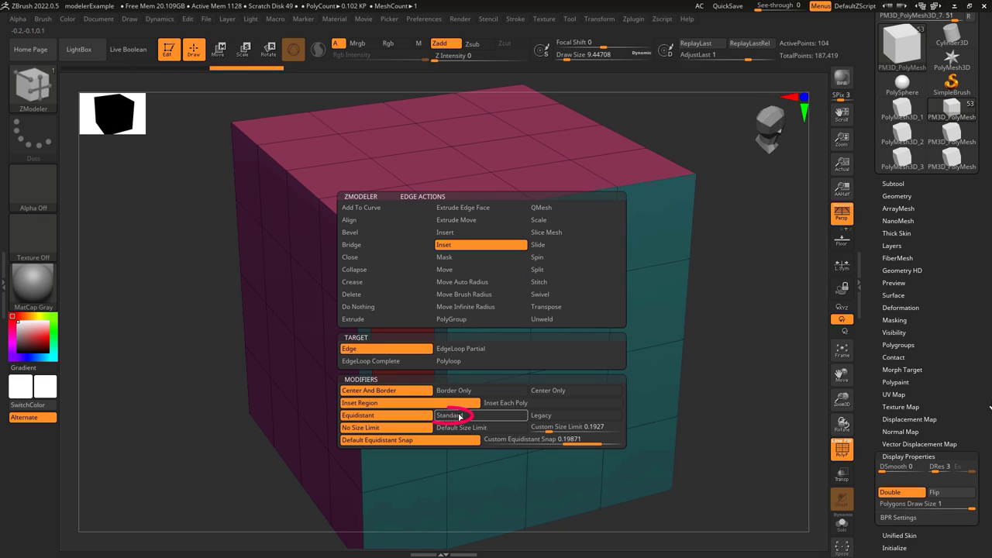
left_click(454, 411)
left_click(498, 295)
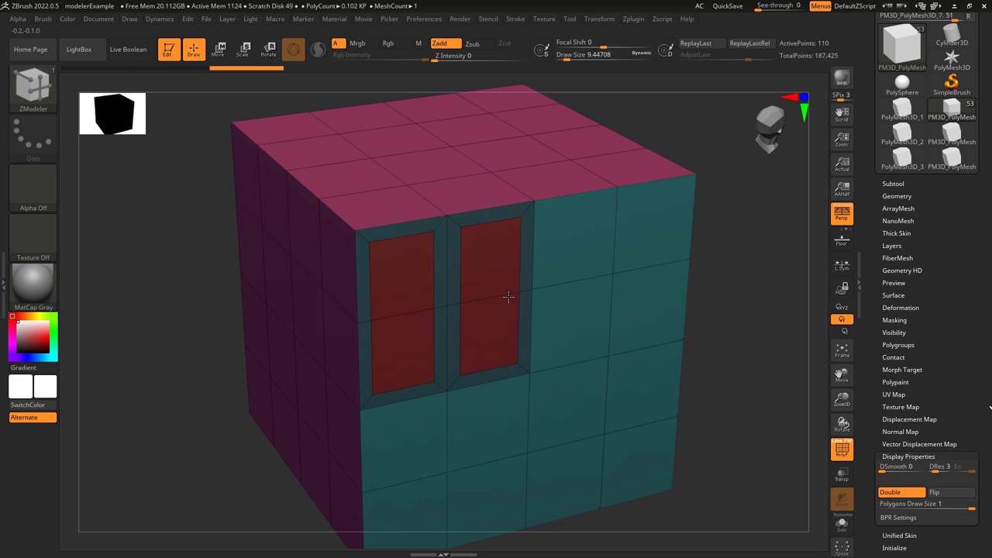
key("space")
left_click(627, 348)
left_click(597, 285)
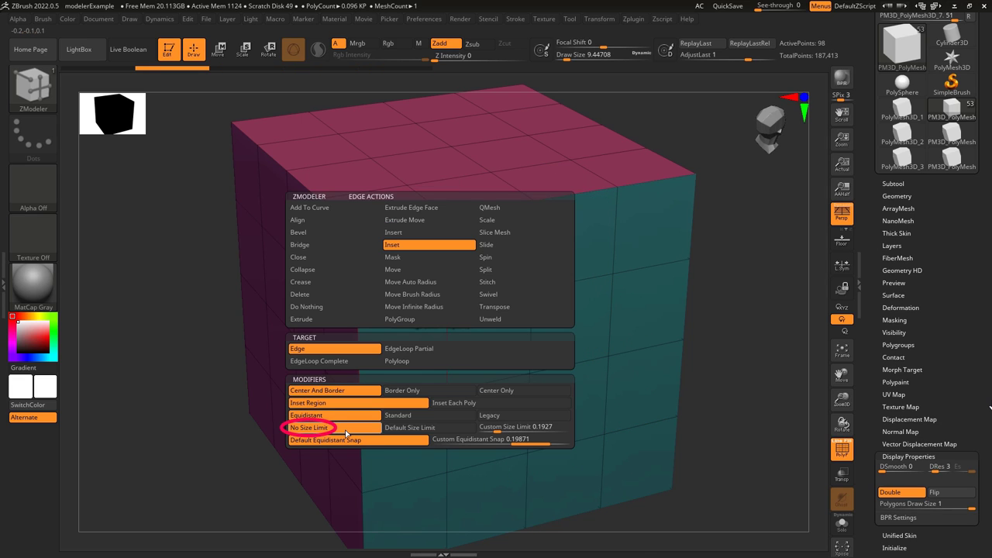
Step: Try the No Size Limit modifier by insetting an edge of the teal side, and undo it
left_click(347, 434)
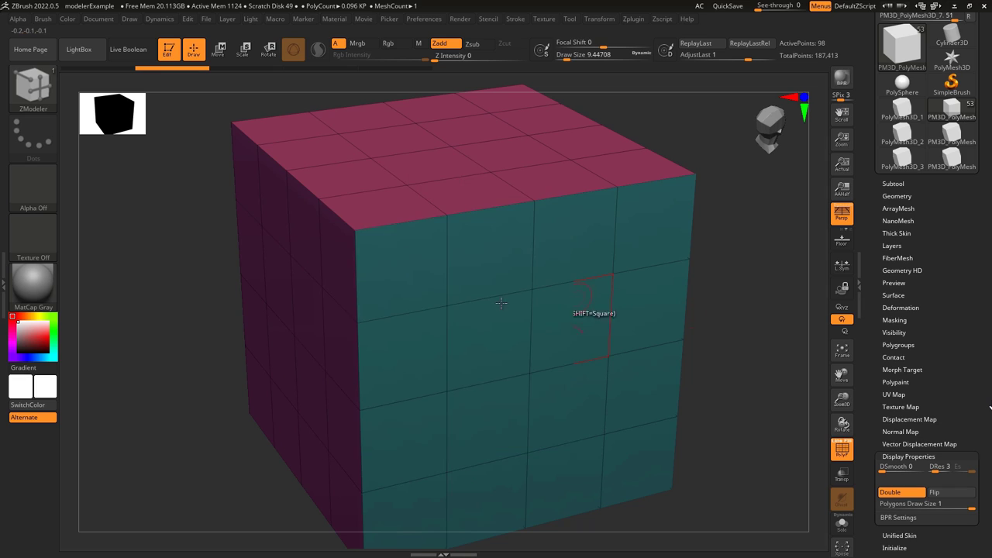
left_click(366, 355)
key("ctrl+z")
Step: Compare the Default Size Limit and Custom Size Limit modifiers by insetting the same teal-side horizontal edge, undoing each inset
key("space")
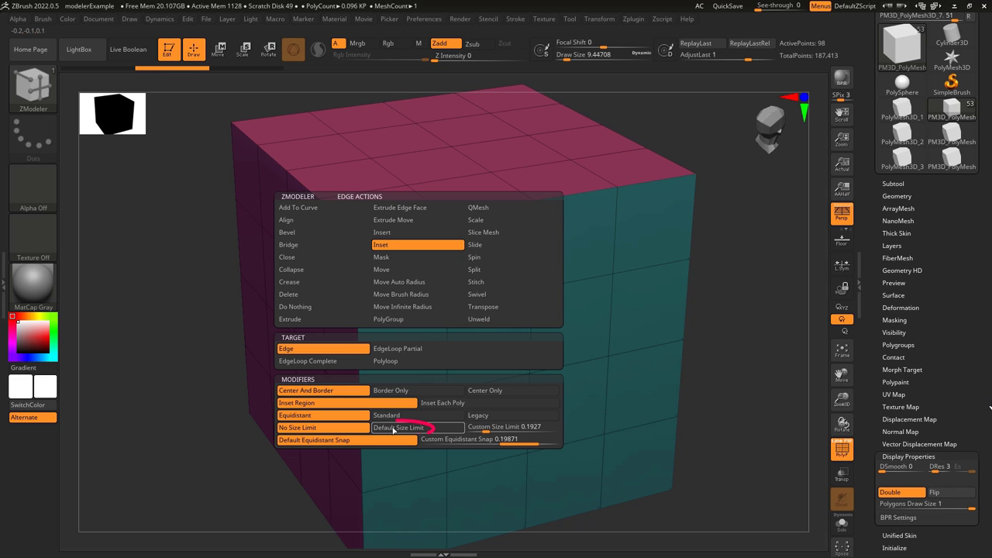
left_click(393, 431)
left_click(355, 361)
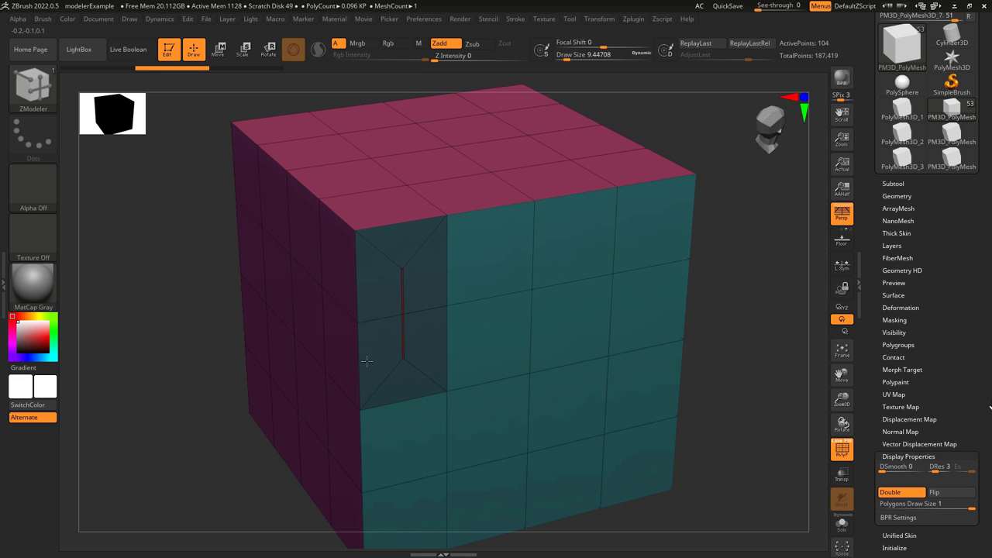
key("ctrl+z")
key("space")
left_click(505, 427)
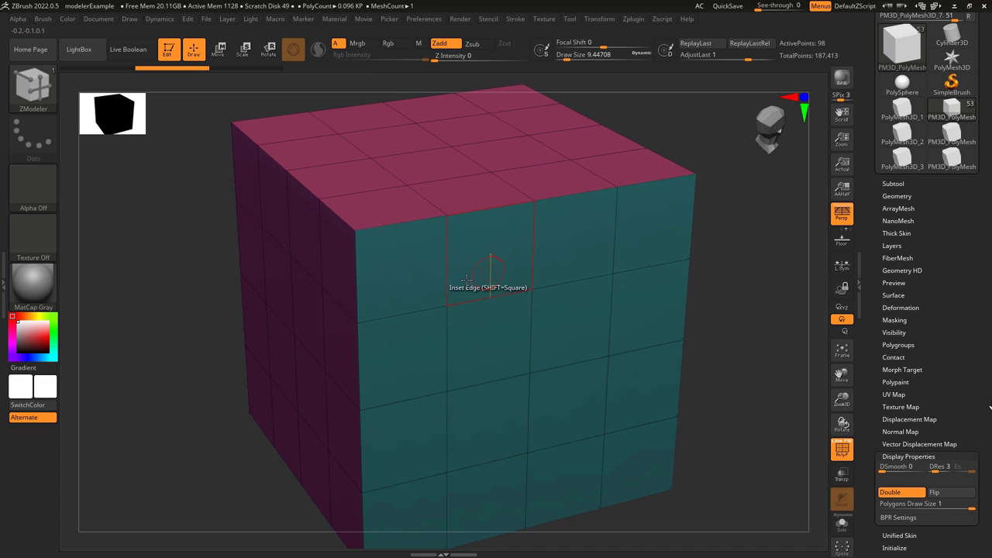
left_click_drag(427, 310, 362, 346)
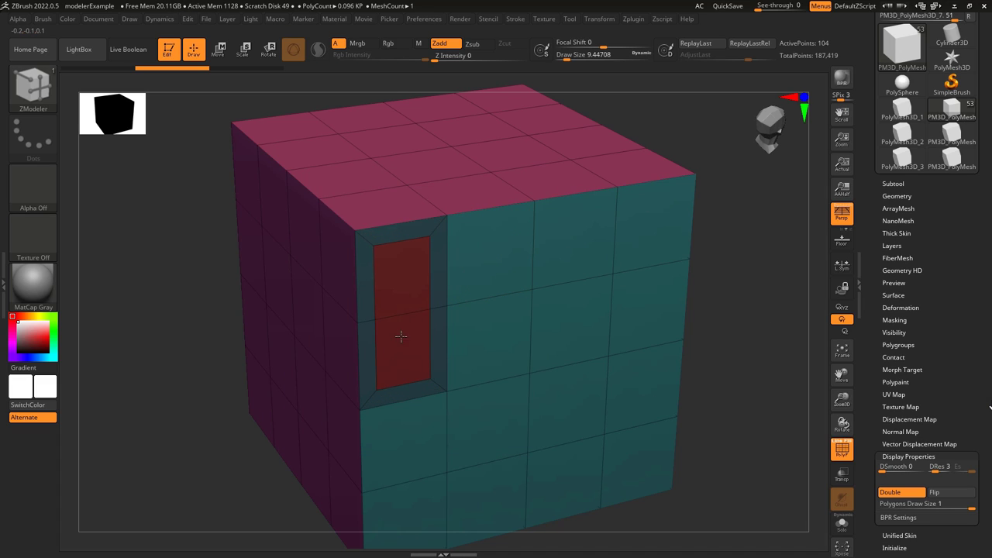
key("ctrl+z")
Step: Compare the Default and Custom Equidistant Snap modifiers by insetting the same teal-side edge, undo both insets, and restore the default snap
key("space")
left_click(356, 441)
left_click(409, 324)
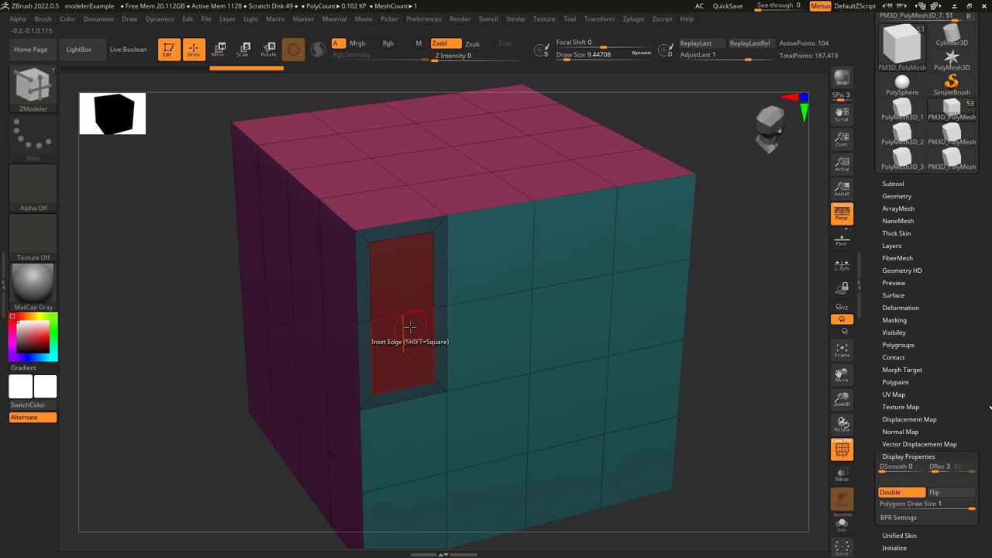
key("ctrl+z")
key("space")
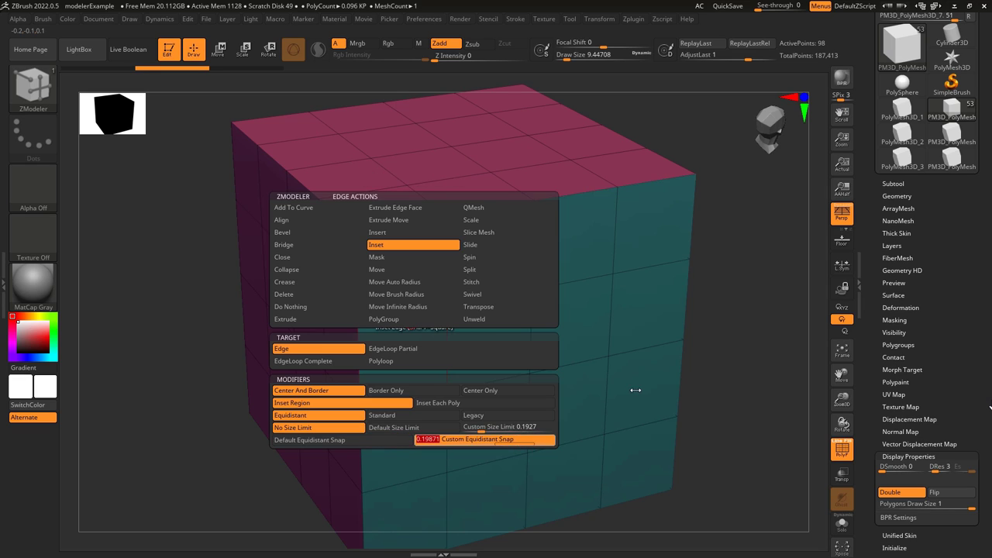
left_click(409, 310)
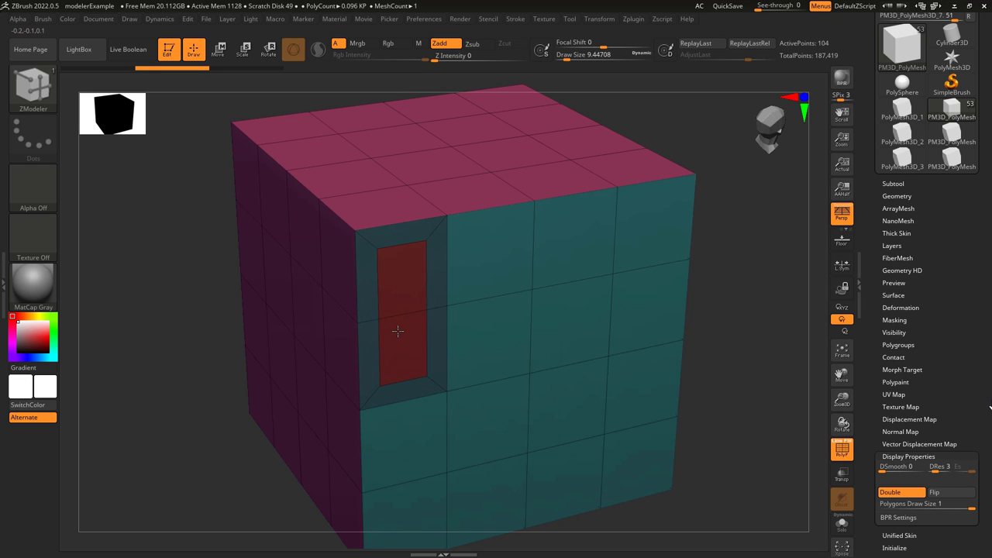
key("ctrl+z")
key("space")
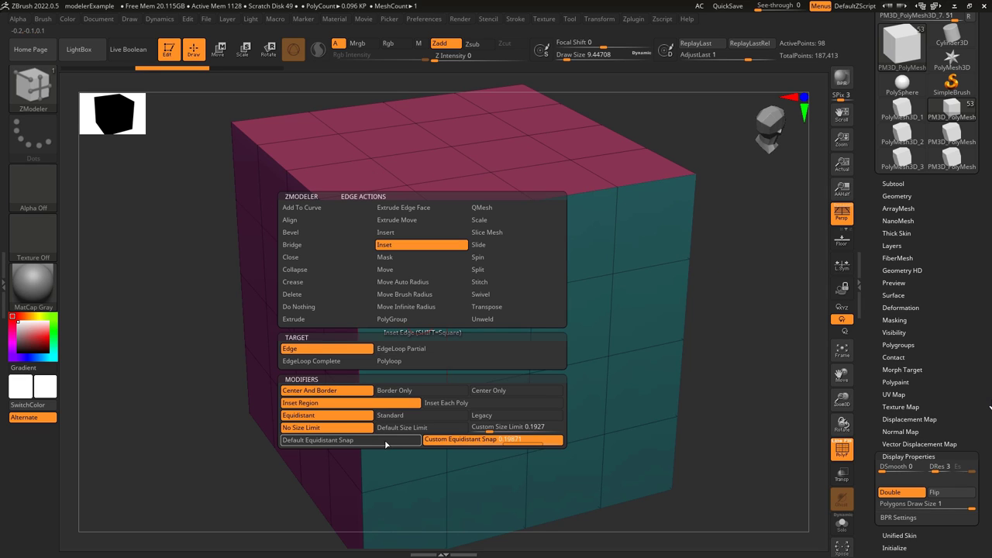
left_click(384, 439)
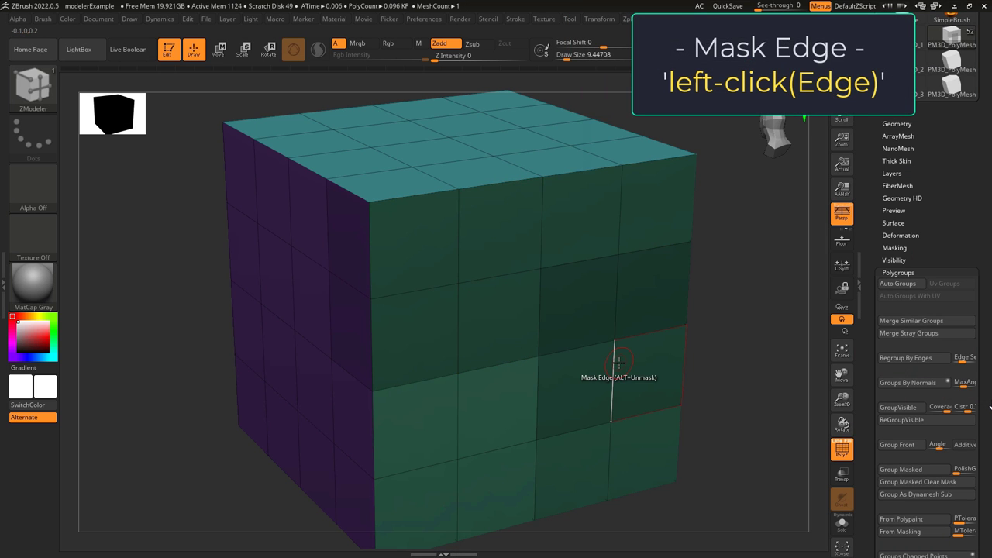
Step: With the Mask action on single edges, unmask the masked edges on the cube's green side
left_click(620, 363, "alt")
left_click(571, 256, "alt")
left_click(433, 283, "alt")
left_click(663, 258, "alt")
Step: Try the Mask action with the EdgeLoop Complete target on loops of the green side, clearing each mask again
key("space")
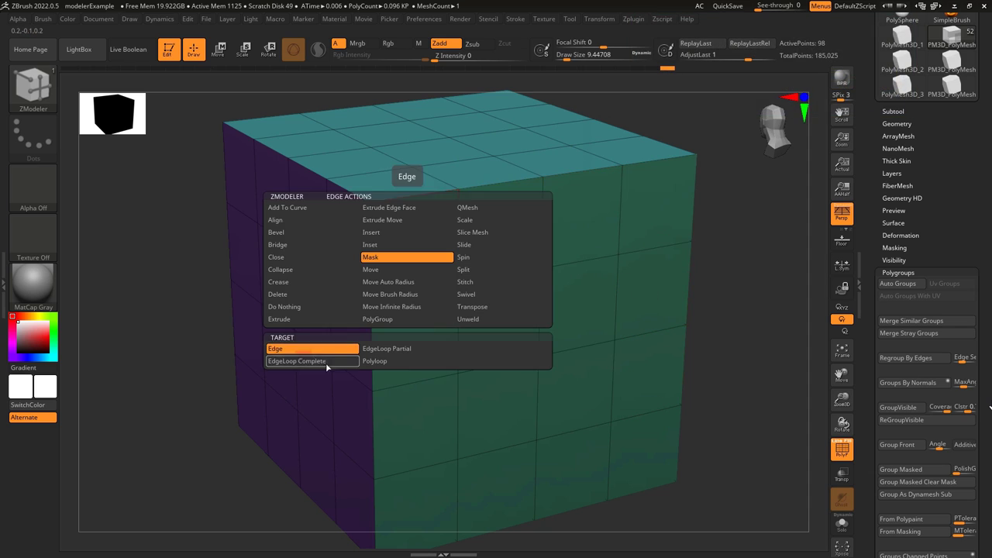
left_click(498, 359)
left_click(499, 359, "alt")
left_click(510, 277)
left_click(511, 276, "alt")
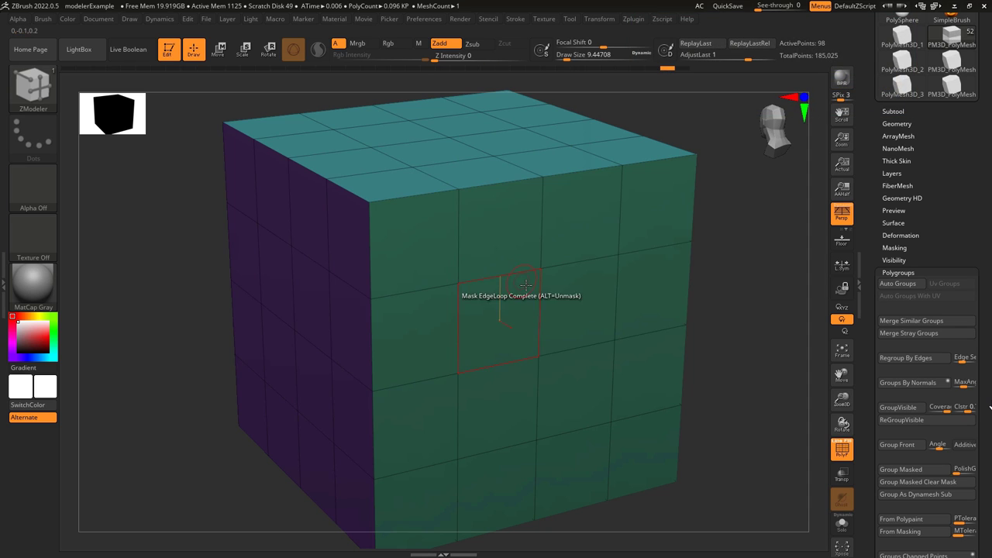
left_click(542, 303)
key("ctrl+z")
Step: Try the Mask action with the EdgeLoop Partial target on horizontal loops and the upper border of the green side, undoing each mask
key("space")
left_click(479, 350)
left_click(438, 381)
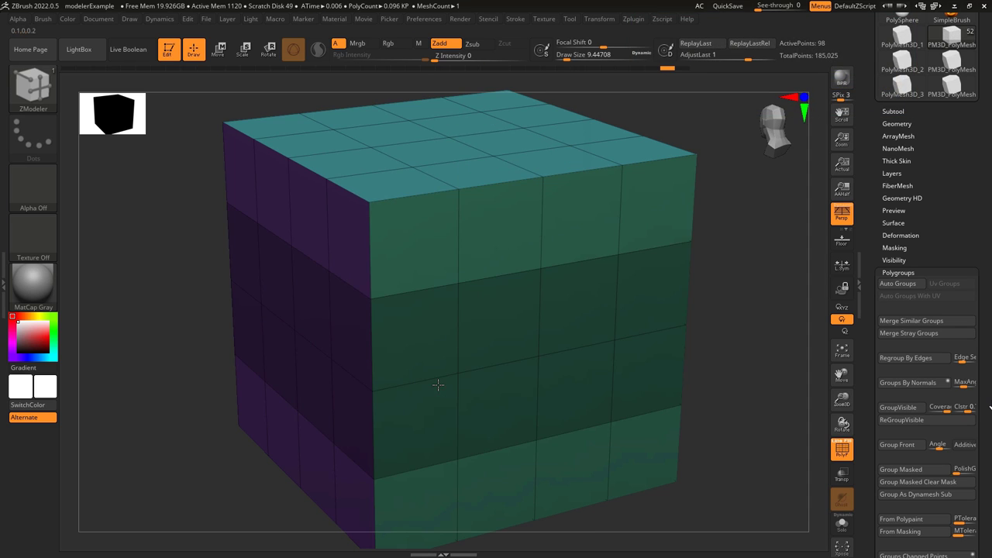
key("ctrl+z")
left_click(428, 292)
key("ctrl+z")
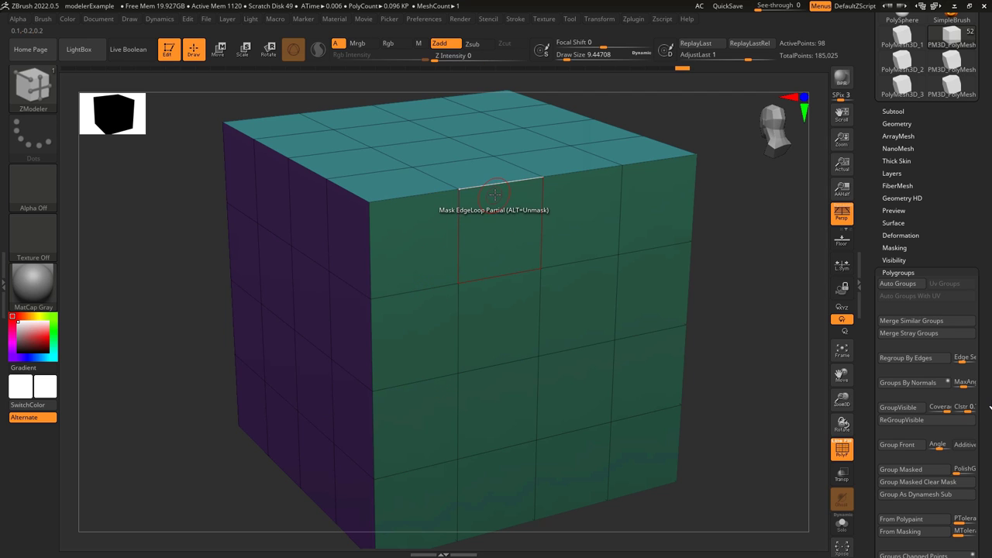
left_click(495, 194)
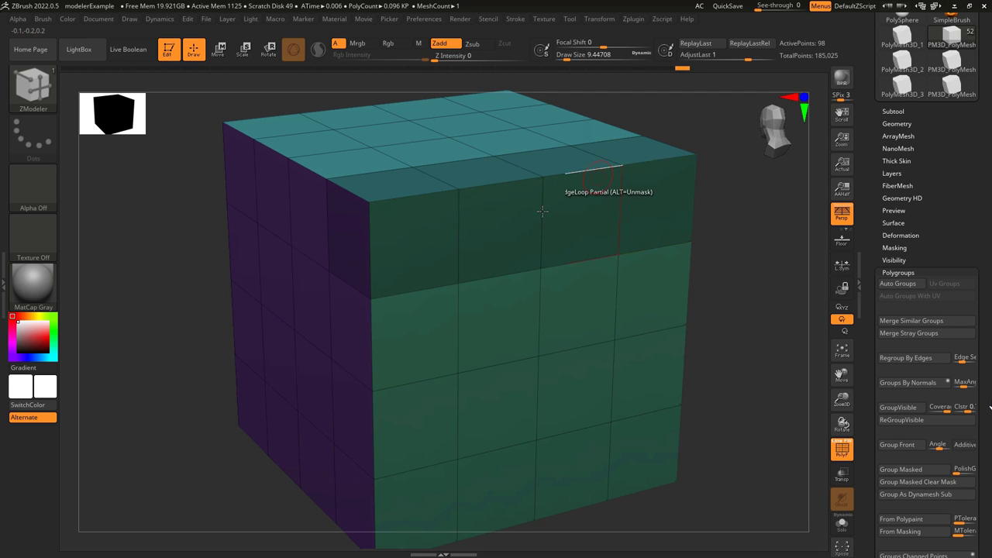
key("ctrl+z")
Step: Switch the Mask target to Polyloop and try masking and unmasking polyloops across the green side
key("space")
left_click(554, 329)
left_click(464, 311)
key("ctrl+z")
left_click(506, 366)
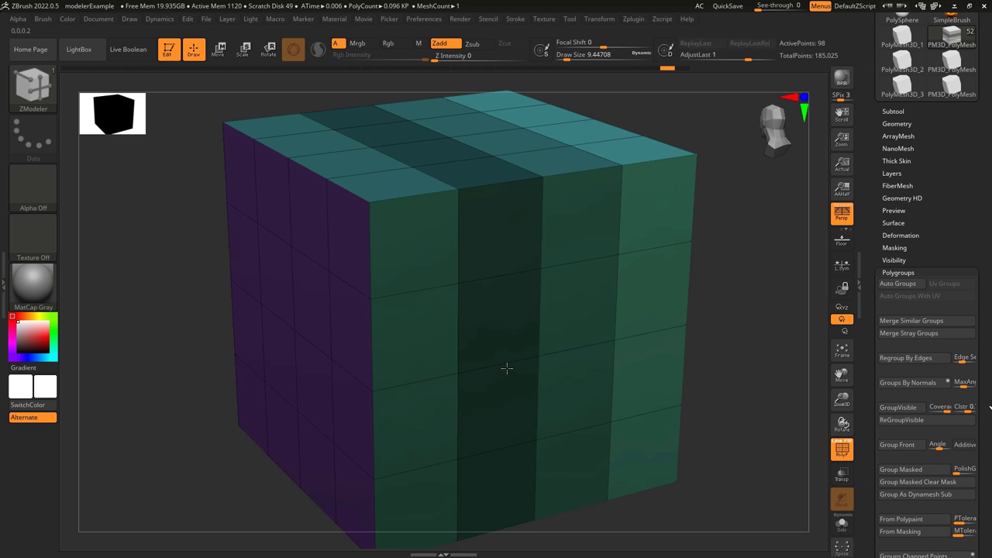
left_click(506, 368, "alt")
left_click(546, 371)
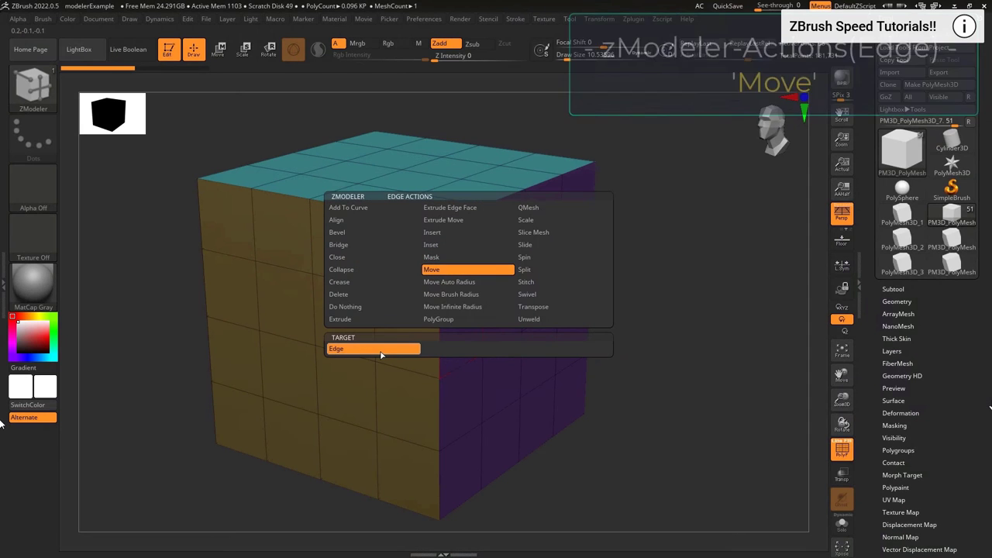
Step: Try the Move action with the Edge target by moving edges on the cube's purple side, and undo the moves
left_click(381, 354)
key("ctrl+z")
left_click_drag(458, 297, 562, 264)
key("ctrl+z")
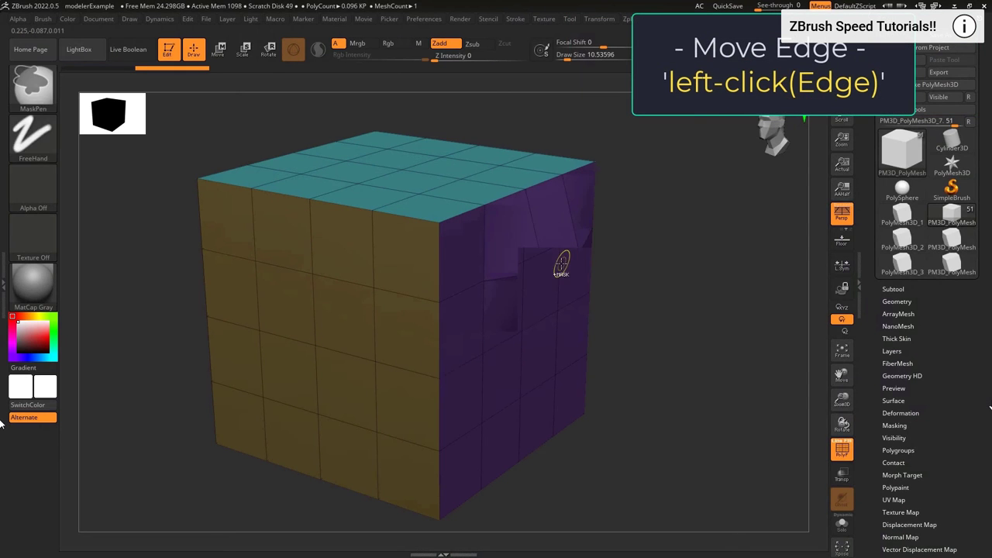
key("ctrl+z")
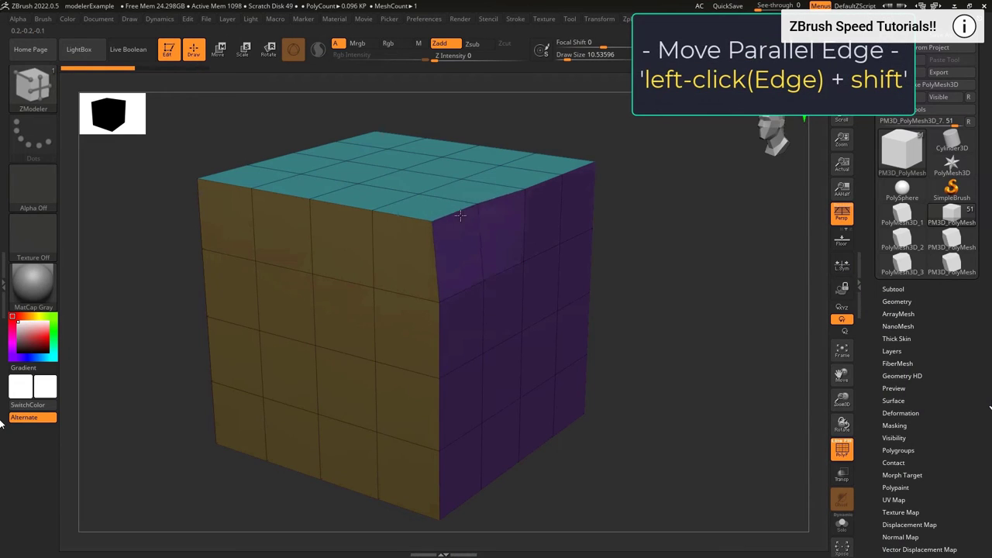
Step: Try moving the purple side's upper border edge parallel to itself, undo it, and move an edge there again
left_click_drag(461, 217, 496, 225, "shift")
key("ctrl+z")
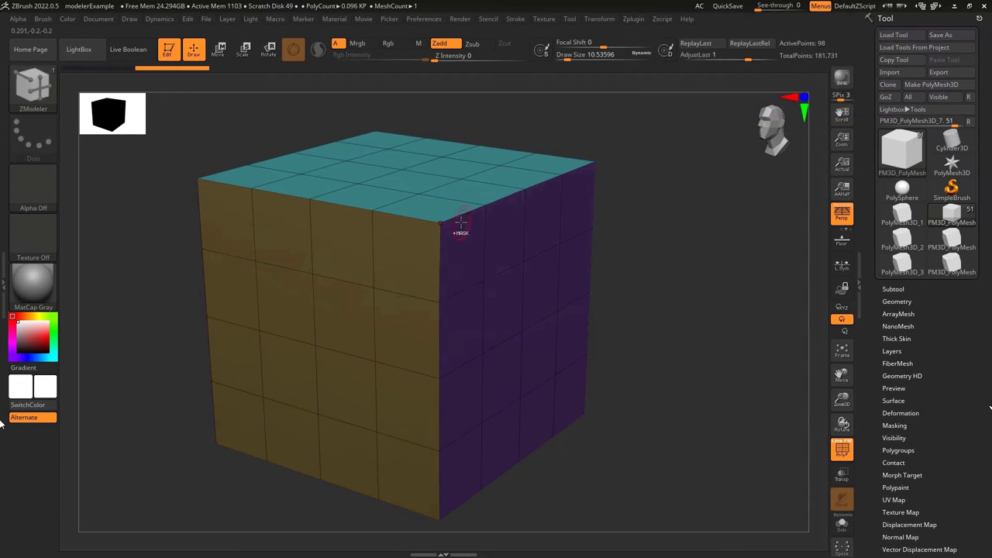
left_click_drag(473, 196, 473, 256)
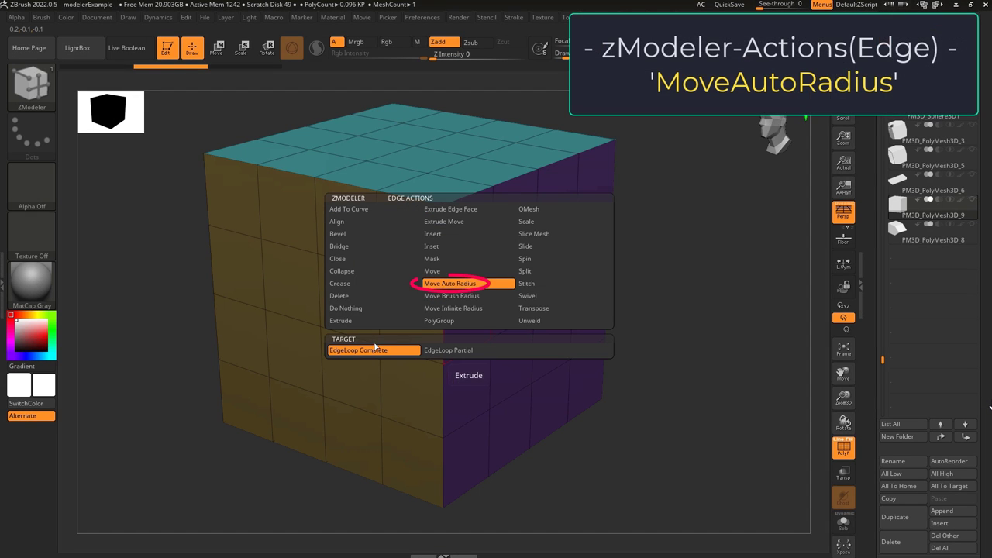
Step: Try Move Auto Radius with the EdgeLoop Complete target by moving and sliding edge loops around the cube
left_click(382, 352)
left_click_drag(468, 350, 504, 351)
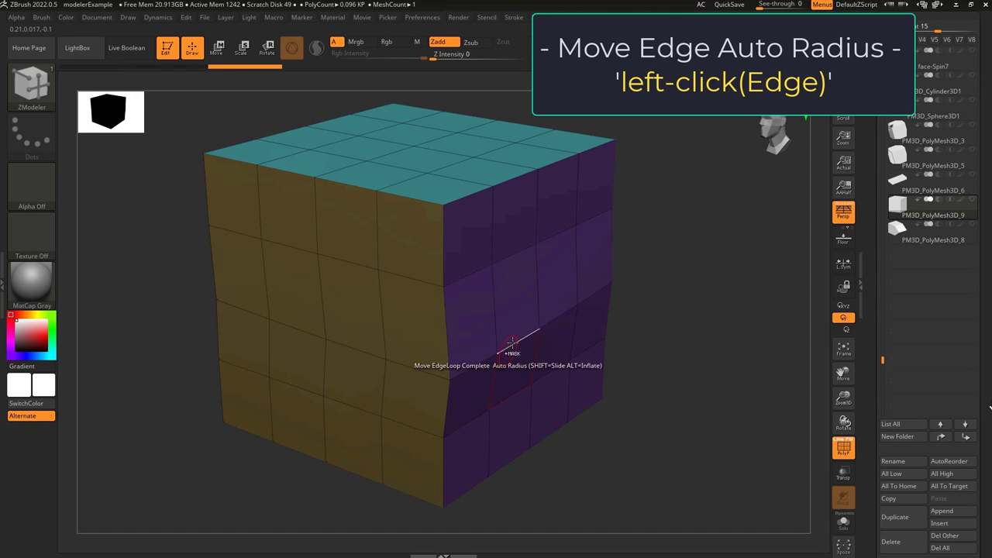
key("ctrl+z")
left_click_drag(469, 271, 556, 296)
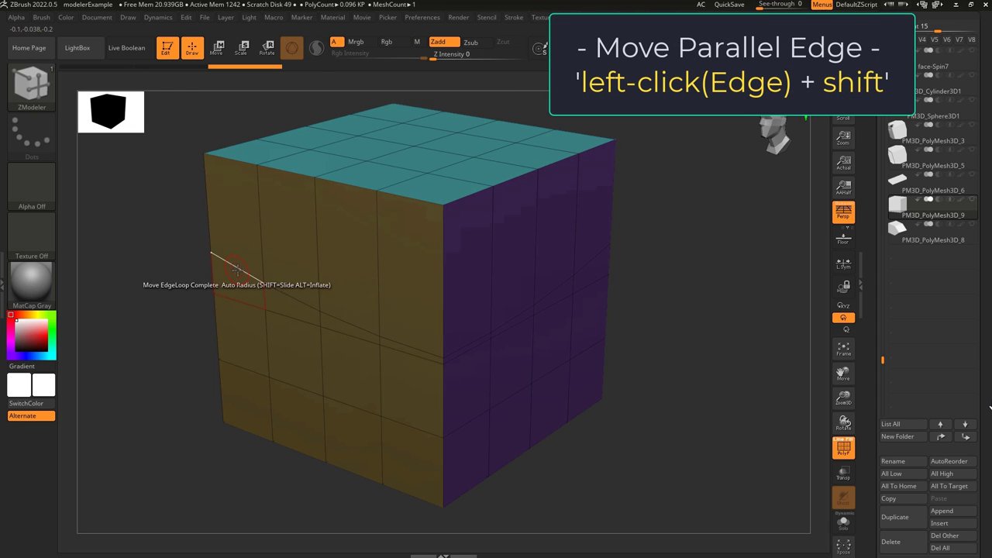
right_click_drag(237, 268, 362, 301)
right_click_drag(203, 296, 377, 333)
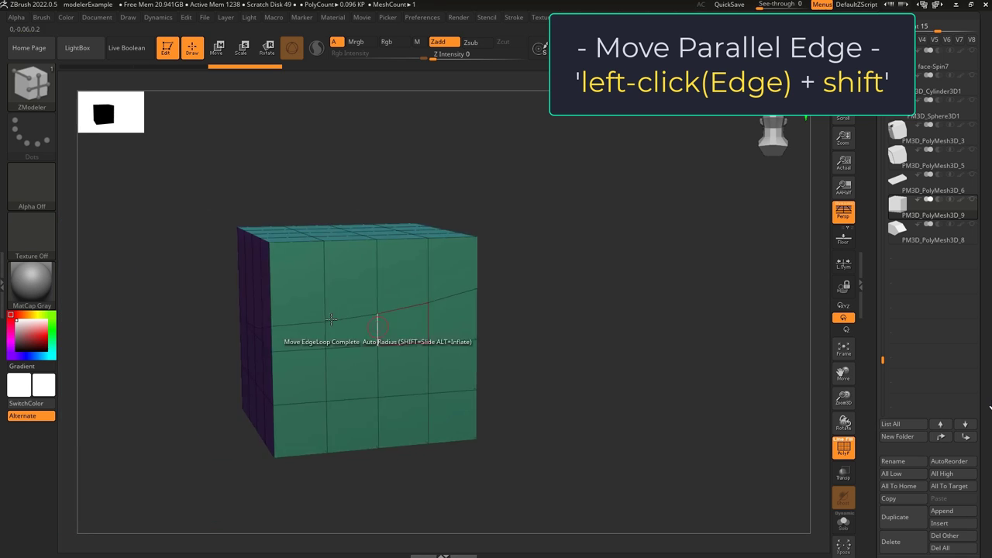
right_click_drag(152, 329, 526, 329)
right_click_drag(525, 329, 415, 301)
left_click_drag(415, 301, 521, 348, "alt")
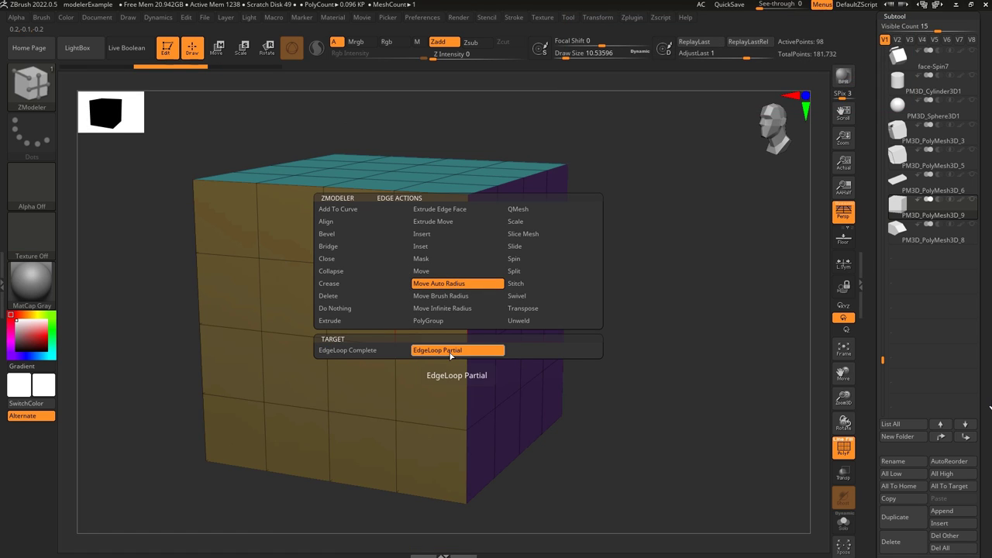
Step: Switch the Move Auto Radius target to EdgeLoop Partial and move the loop along the purple side's upper border
left_click(450, 356)
right_click_drag(517, 221, 522, 198)
mouse_move(522, 198)
left_mouse_down()
mouse_move(514, 243)
mouse_move(514, 199)
mouse_move(543, 195)
mouse_move(566, 262)
mouse_move(543, 244)
mouse_move(543, 222)
mouse_move(507, 206)
left_mouse_up()
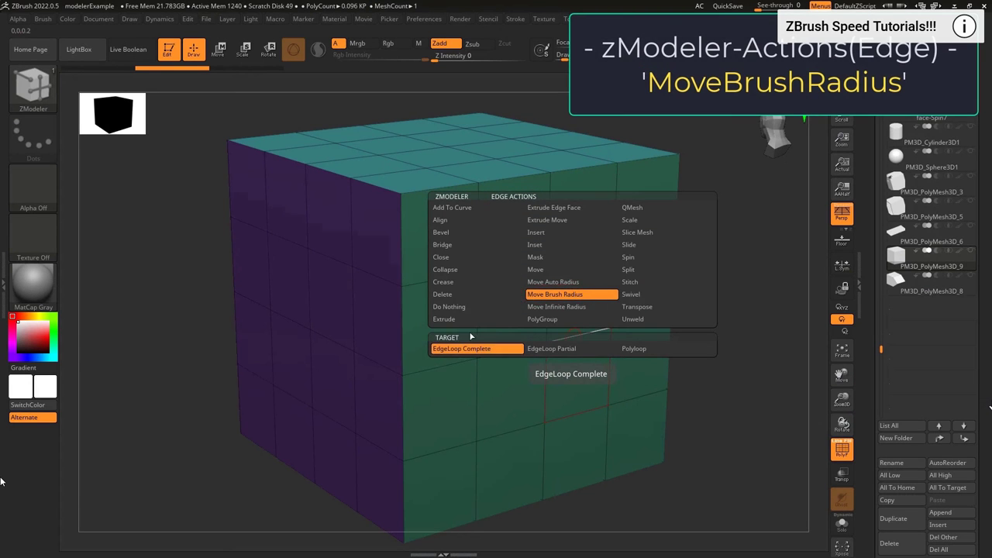
Step: Try Move Brush Radius with the EdgeLoop Complete target by moving and inflating edge loops on the green side, undoing the moves
left_click(532, 348)
left_click_drag(578, 365, 547, 350)
key("ctrl+z")
key("ctrl+z")
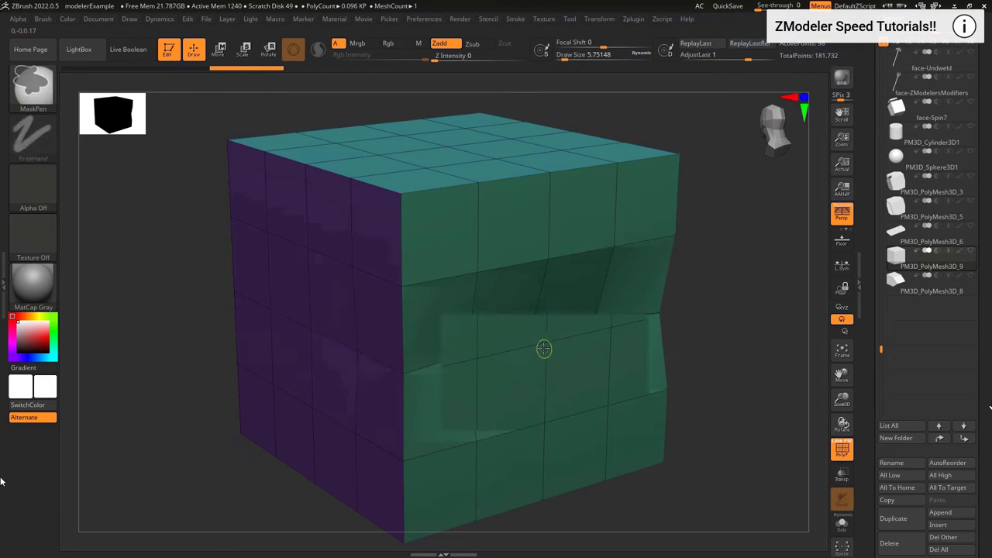
left_click_drag(466, 363, 512, 380, "alt")
Step: Try Move Brush Radius with the EdgeLoop Partial target on a horizontal loop and the upper border of the green side
key("space")
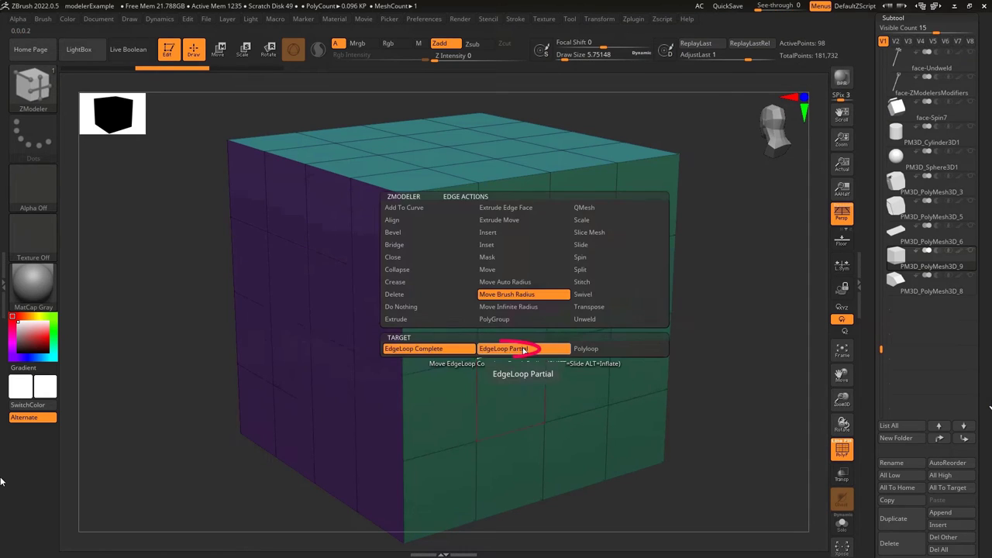
left_click(529, 349)
left_click_drag(588, 254, 603, 253)
key("ctrl+z")
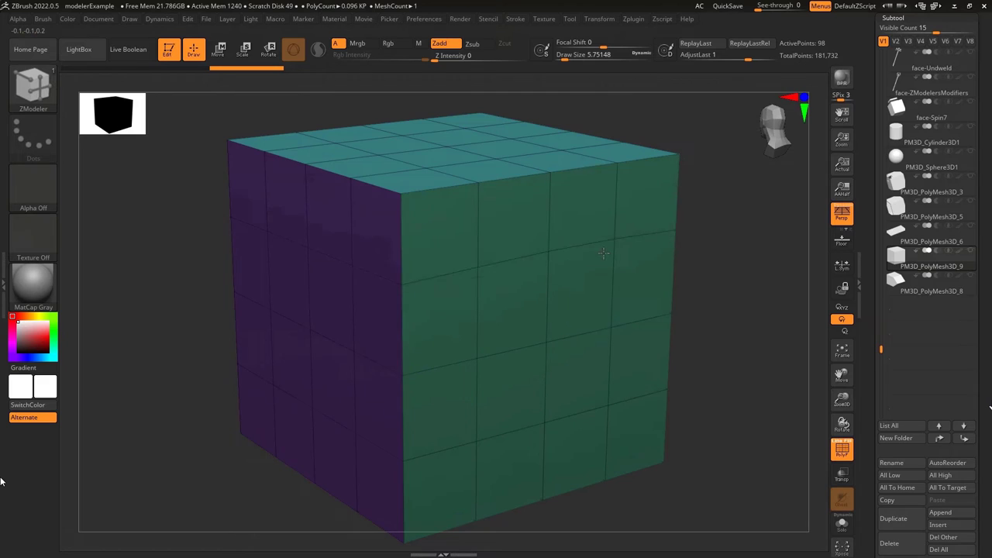
mouse_move(584, 176)
left_mouse_down()
mouse_move(576, 200)
mouse_move(572, 175)
left_mouse_up()
Step: Try Move Brush Radius with the Polyloop target by moving a polyloop on the green side, and undo it
key("space")
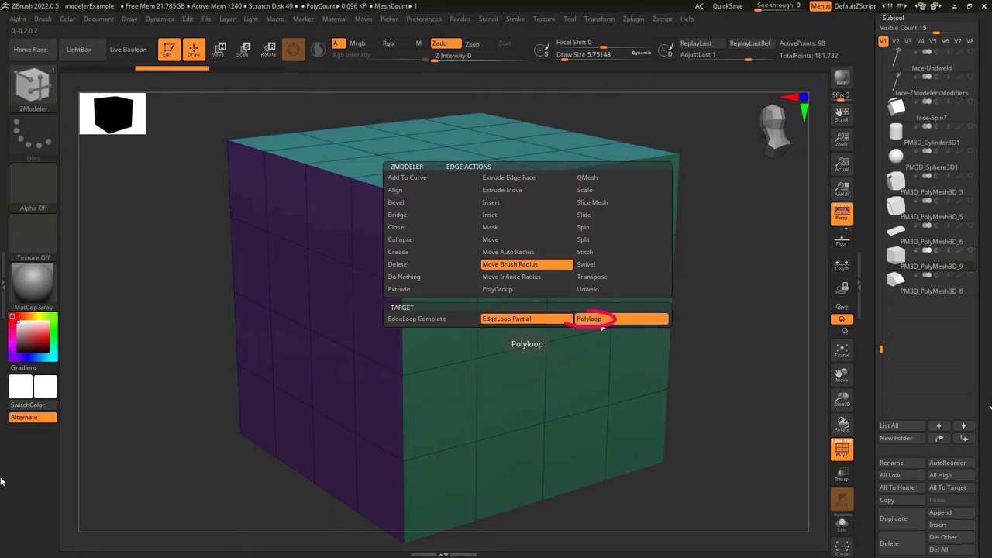
mouse_move(535, 334)
left_mouse_down()
mouse_move(547, 326)
mouse_move(536, 344)
left_mouse_up()
mouse_move(591, 271)
left_mouse_down()
mouse_move(552, 319)
mouse_move(546, 310)
mouse_move(505, 397)
left_mouse_up()
key("ctrl+z")
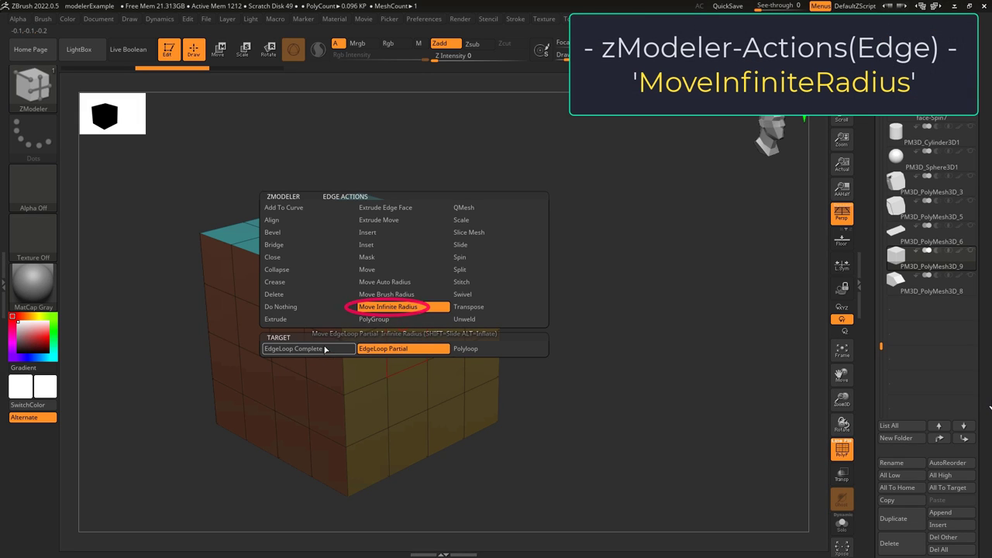
Step: Try Move Infinite Radius with the EdgeLoop Complete target by moving and inflating vertical loops on the yellow side, undoing the changes
left_click(325, 350)
mouse_move(403, 424)
left_mouse_down()
mouse_move(428, 397)
mouse_move(404, 427)
left_mouse_up()
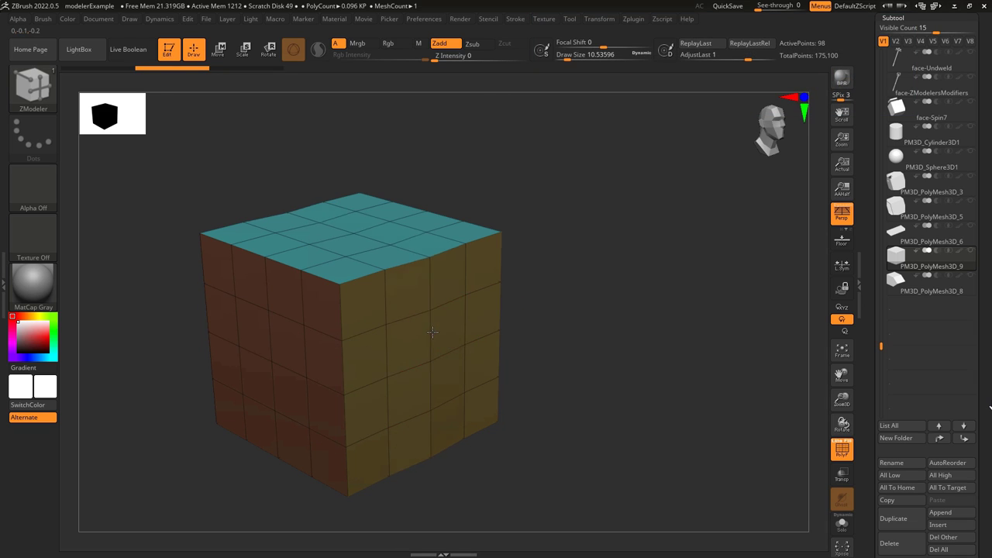
key("ctrl+shift+z")
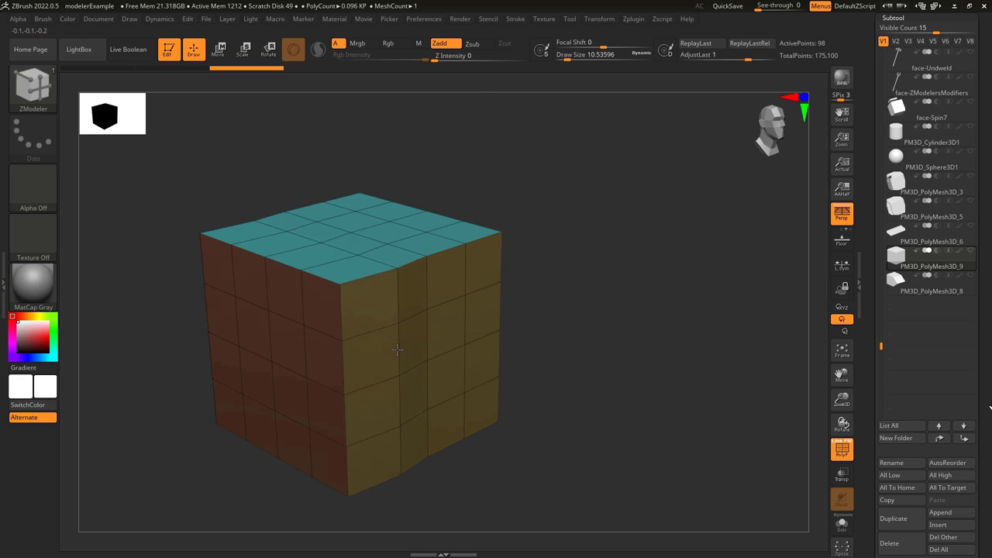
key("ctrl+z")
key("space")
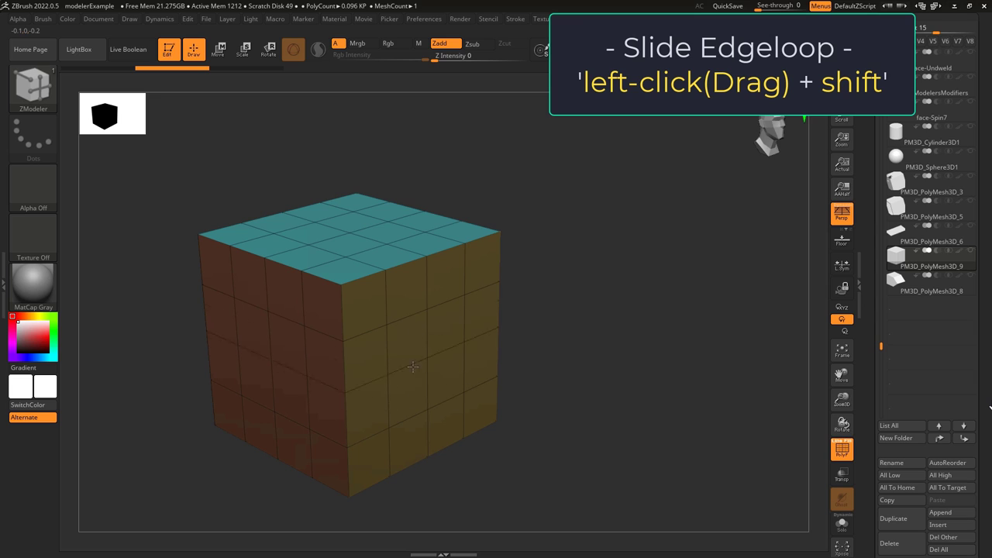
left_click_drag(413, 364, 383, 363, "alt")
key("ctrl+z")
Step: Try Move Infinite Radius with the EdgeLoop Partial target on a horizontal loop and the upper border of the yellow side
key("space")
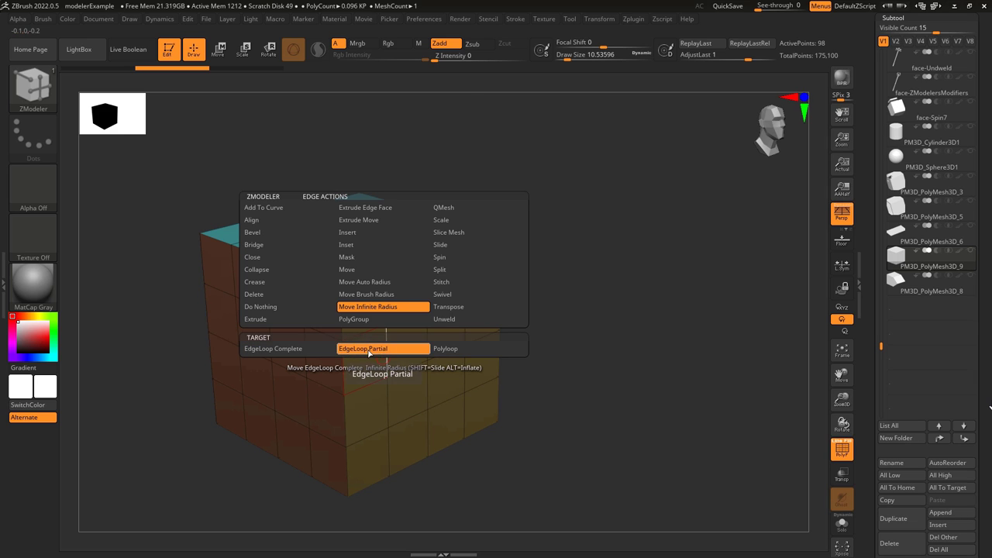
mouse_move(399, 317)
left_mouse_down()
mouse_move(421, 318)
mouse_move(404, 316)
left_mouse_up()
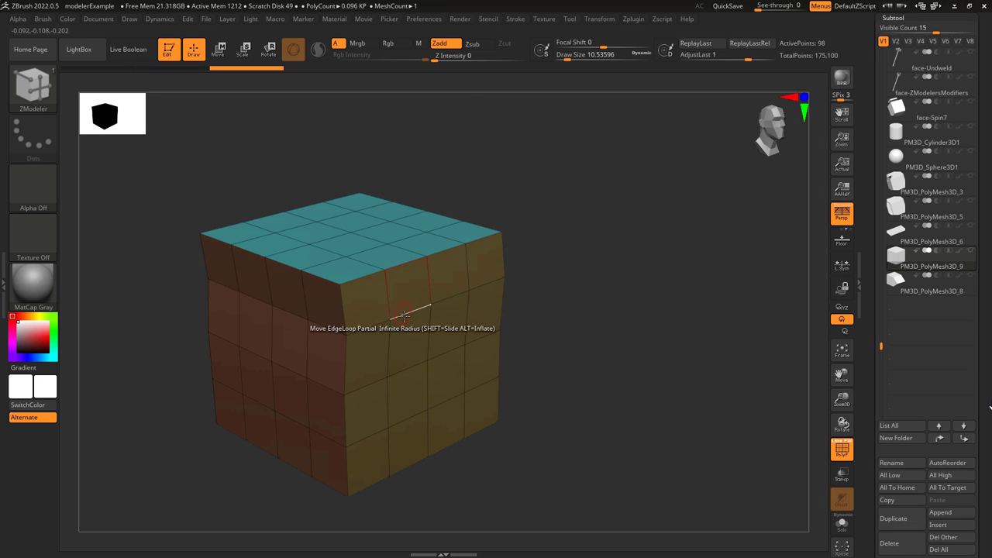
key("ctrl+z")
mouse_move(412, 264)
left_mouse_down()
mouse_move(423, 284)
mouse_move(399, 287)
mouse_move(412, 269)
left_mouse_up()
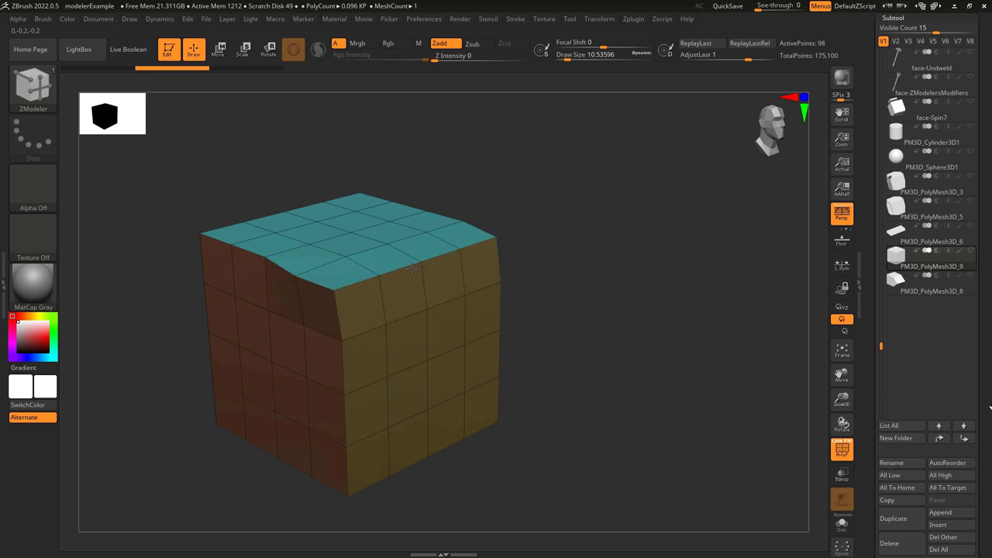
Step: Try Move Infinite Radius with the Polyloop target on the yellow side, and undo the move
key("space")
mouse_move(408, 366)
left_mouse_down()
mouse_move(412, 378)
mouse_move(410, 356)
mouse_move(413, 390)
mouse_move(407, 357)
left_mouse_up()
key("ctrl+z")
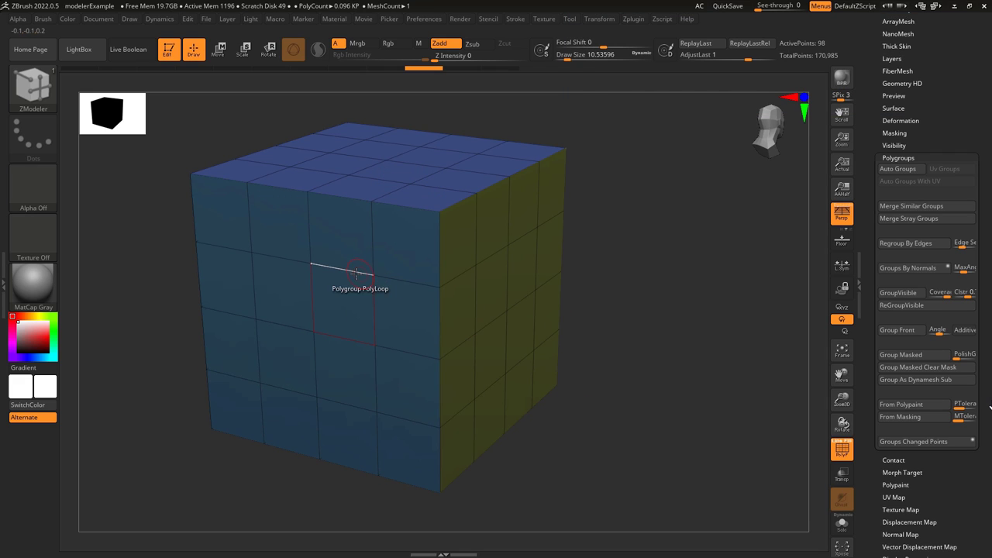
Step: Try PolyGroup with the Polyloop target on a vertical strip of the blue side, assign it a new color, and undo it
left_click(356, 273)
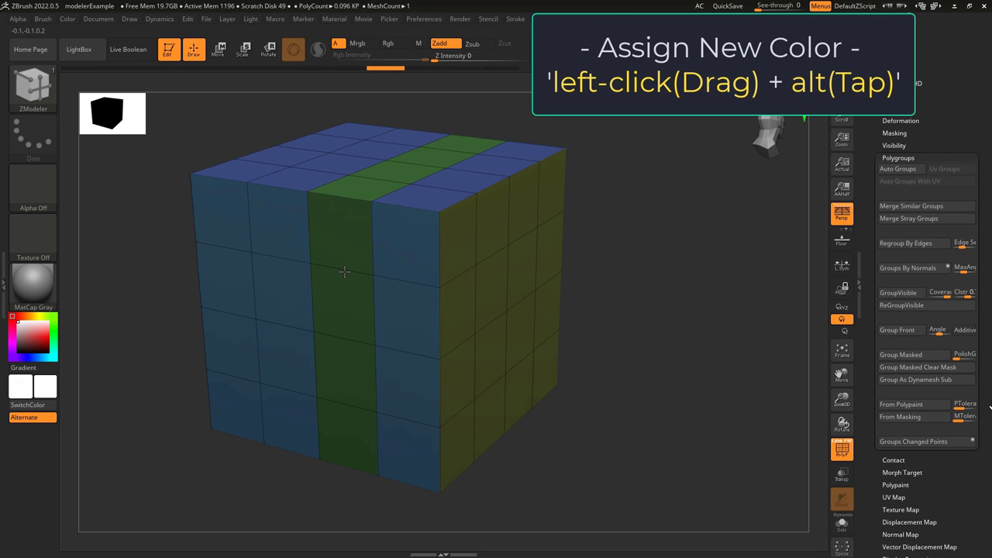
key("alt")
key("ctrl+z")
Step: Try PolyGroup with the Overwrite modifier on crossing vertical and horizontal polyloops of the cube, and undo the assignments
key("space")
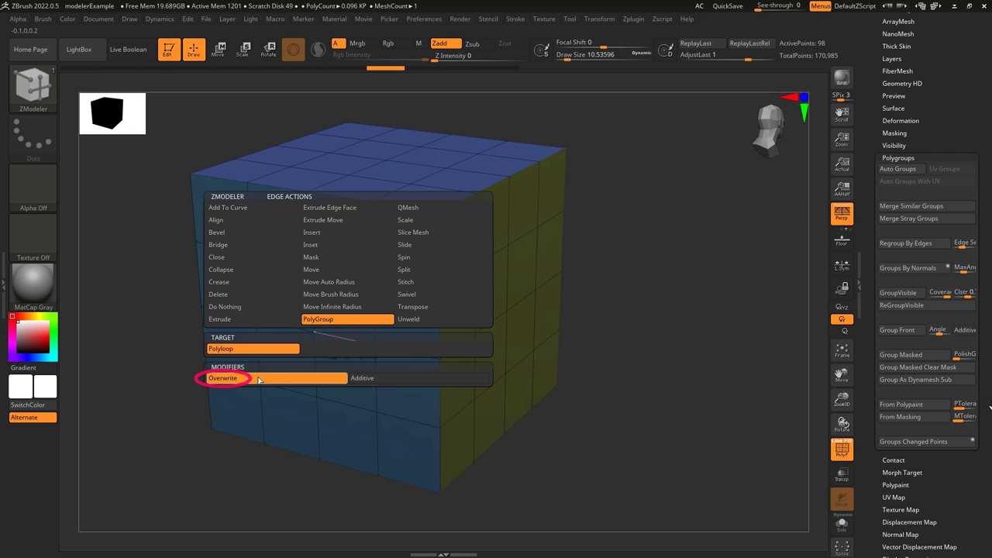
left_click(345, 196)
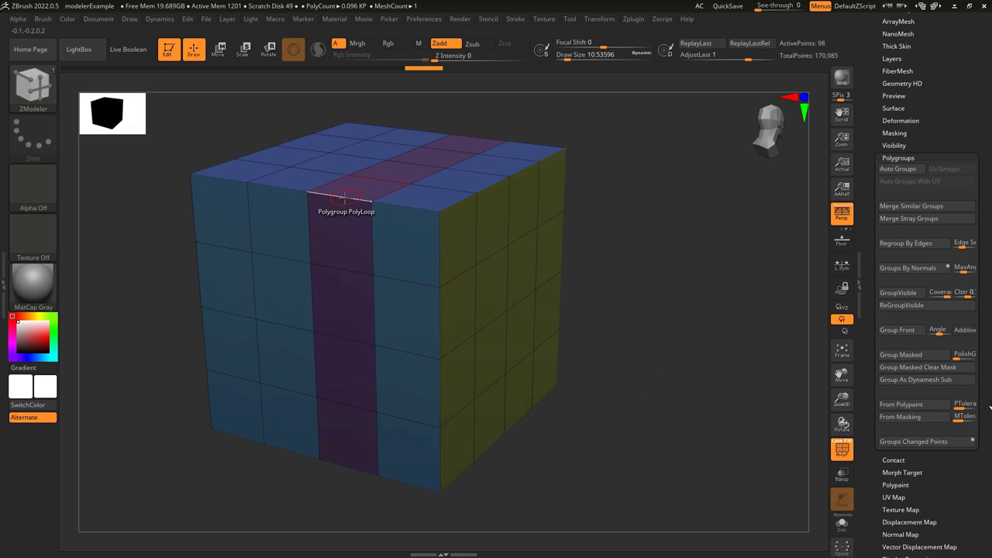
left_click(284, 254)
left_click(457, 320)
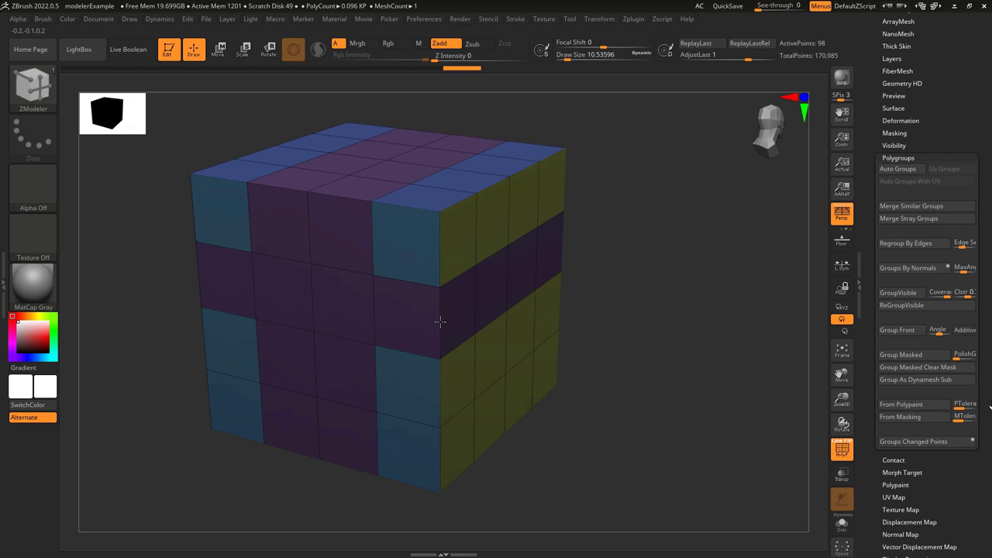
left_click(439, 391)
right_click_drag(477, 361, 282, 352)
key("ctrl+z")
key("ctrl+z")
key("ctrl+z")
key("ctrl+z")
Step: Try PolyGroup with the Additive modifier on the middle vertical and horizontal polyloops of the cube
key("space")
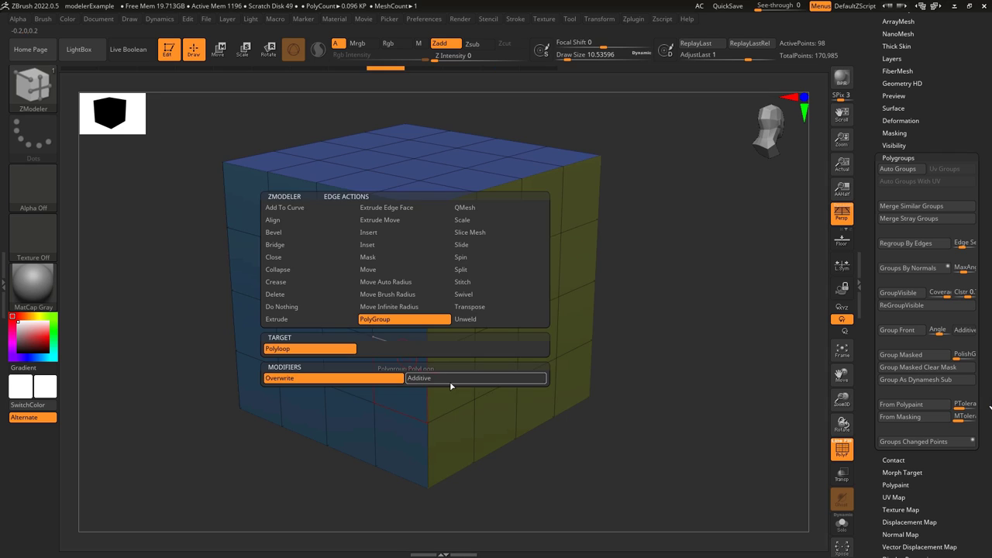
left_click(344, 259)
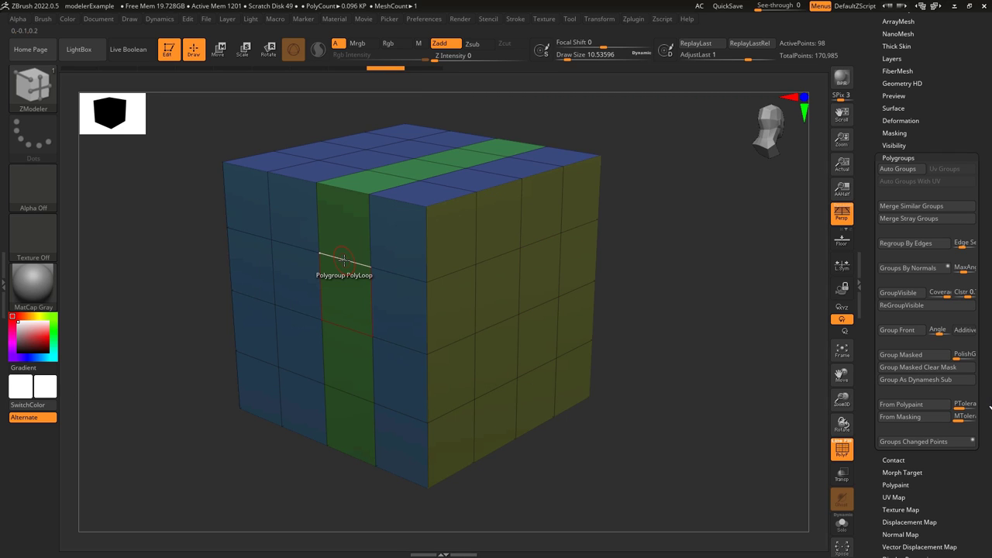
left_click(313, 252)
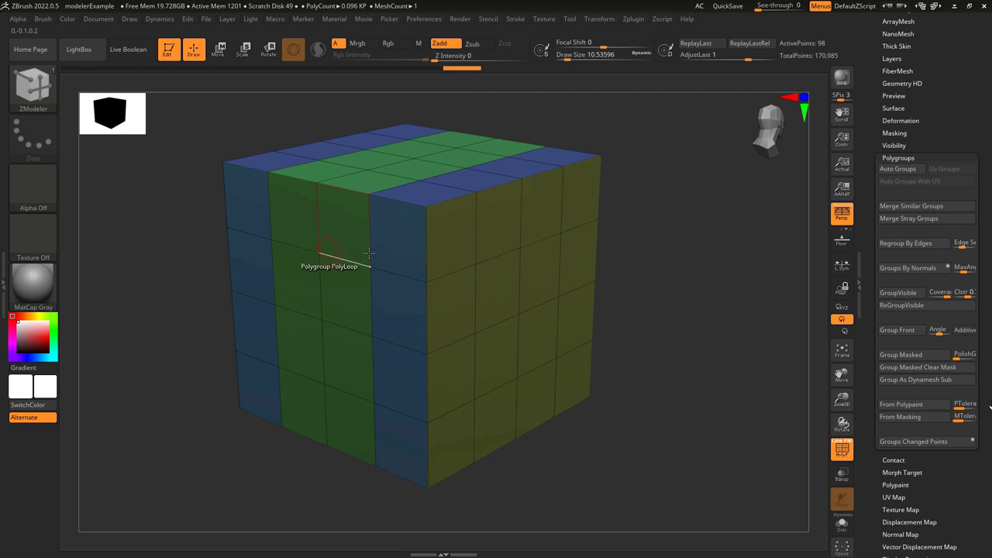
left_click(473, 288)
left_click(497, 357)
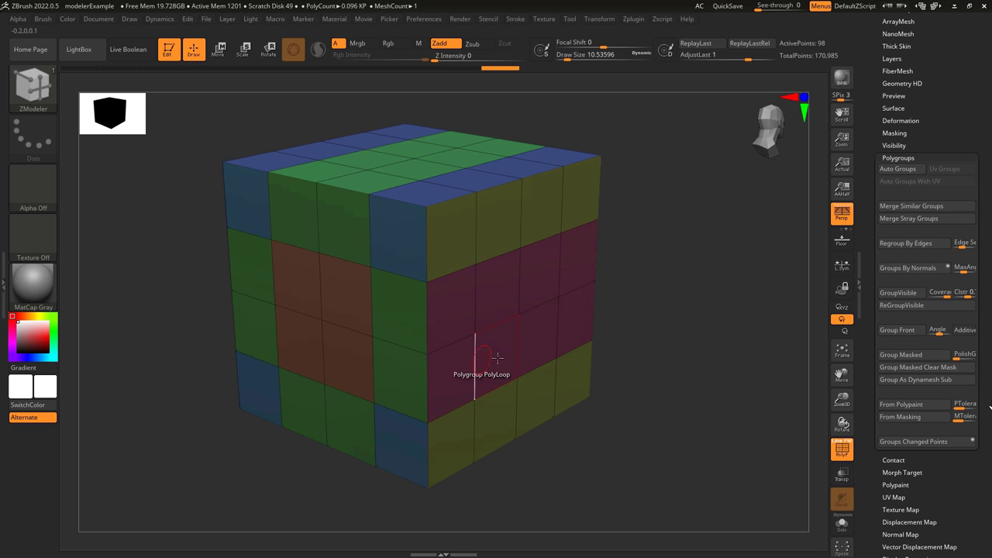
left_click(480, 236)
left_click(518, 252)
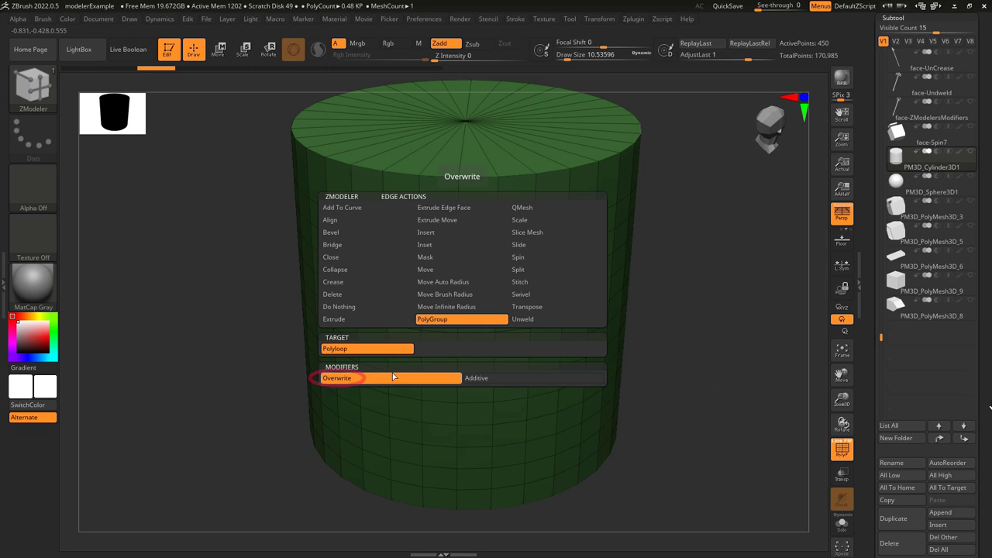
Step: Try PolyGroup Overwrite on vertical and horizontal polyloops of the cylinder, and switch the modifier to Additive
left_click(454, 358)
left_click(468, 304)
left_click(438, 307)
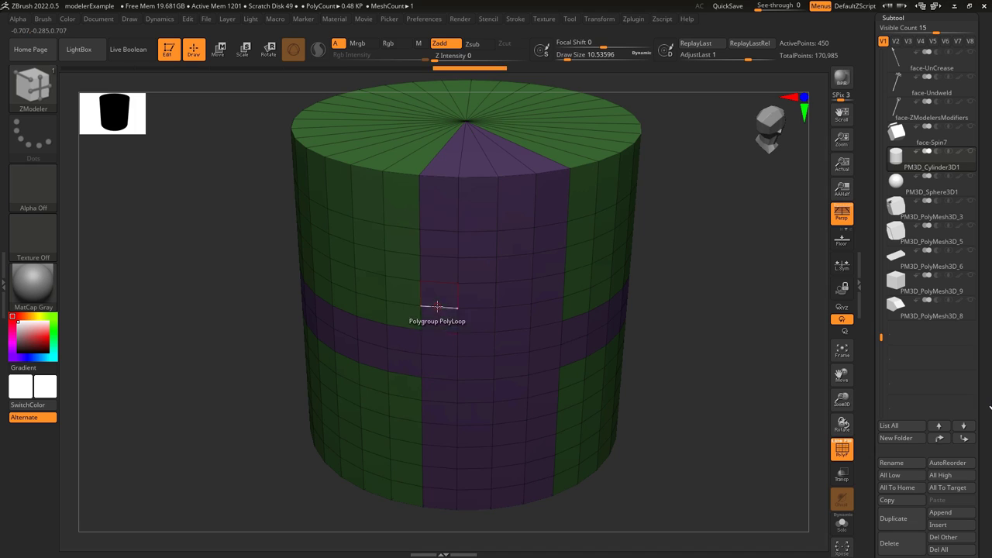
key("space")
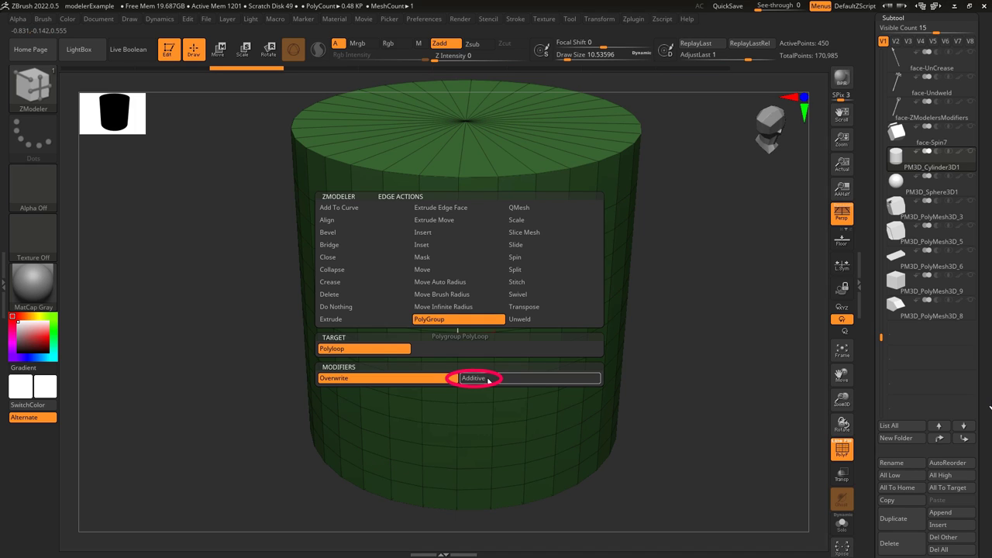
left_click(488, 379)
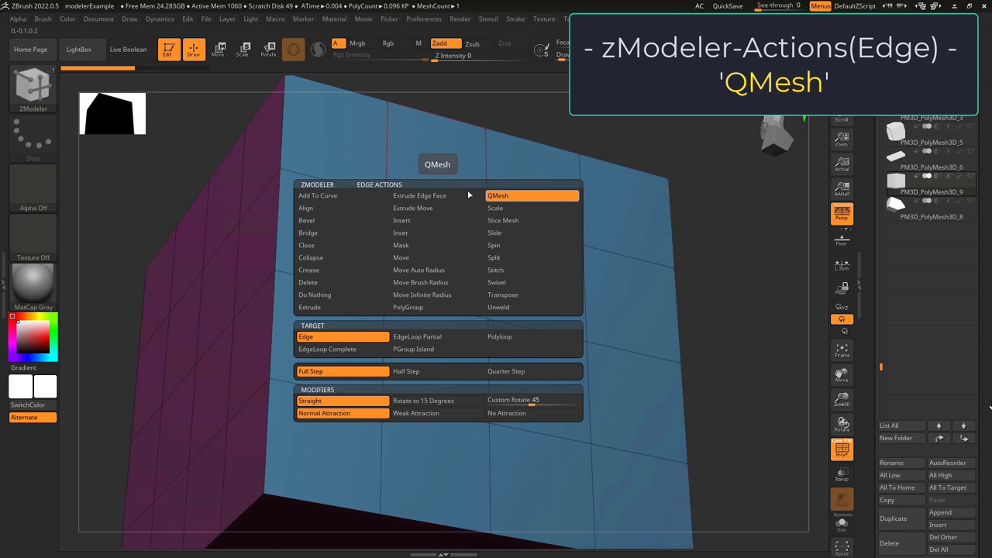
Step: Try QMesh with the Edge target on the cube's upper blue border edge, including separating a new face and assigning a new color
left_click_drag(476, 179, 635, 228)
left_click_drag(626, 272, 578, 238)
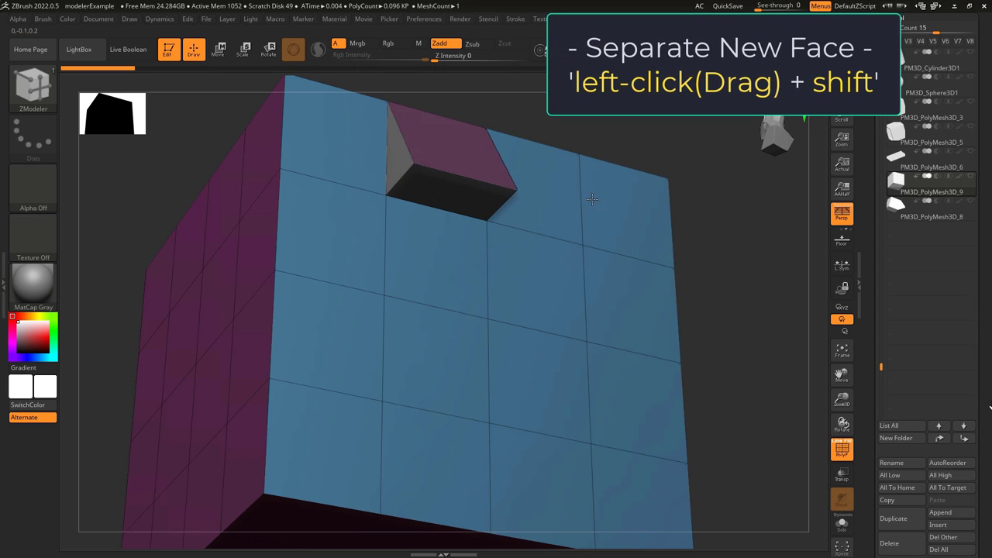
left_click_drag(648, 191, 559, 185, "shift")
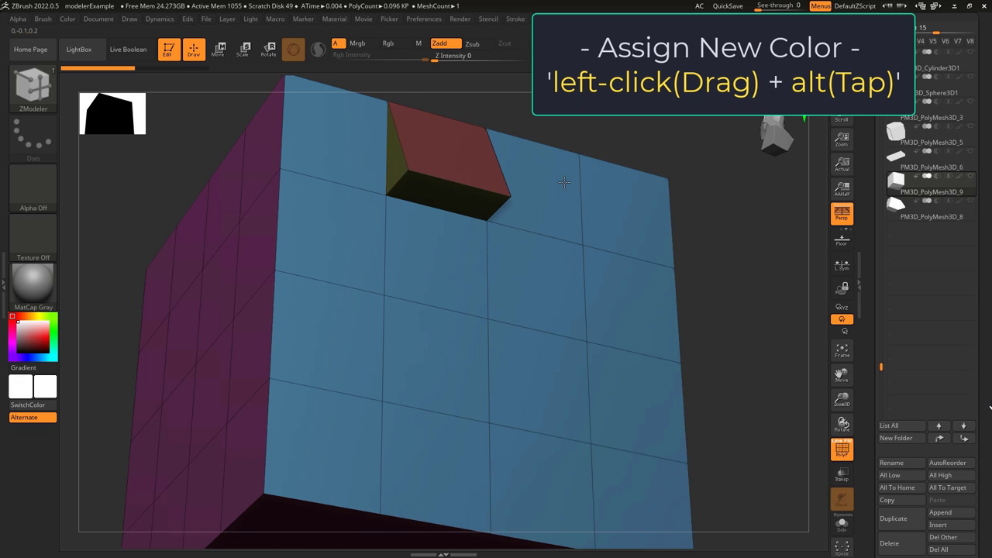
key("alt")
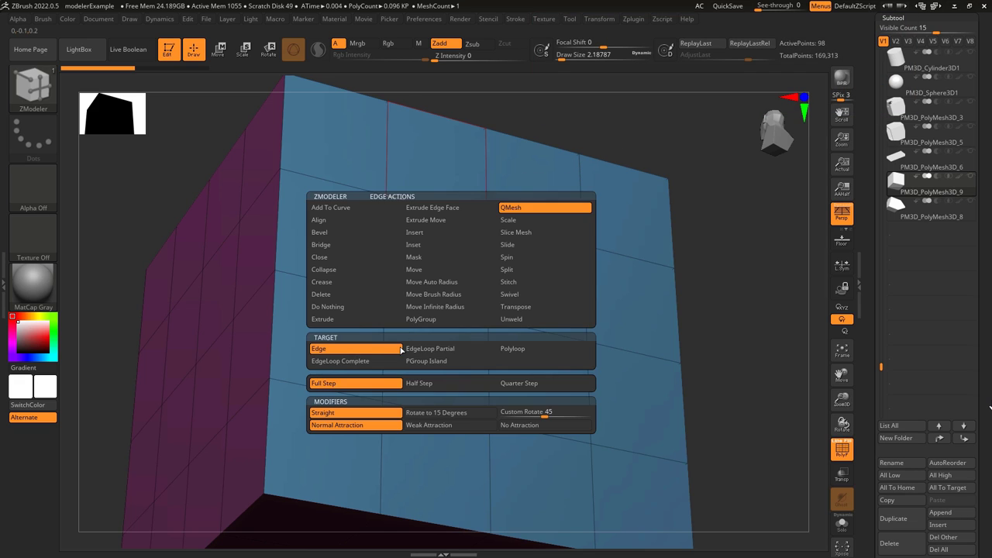
Step: Try QMesh with the Edge target on a single horizontal edge inside the blue side
left_click(458, 239)
left_click_drag(458, 240, 517, 207)
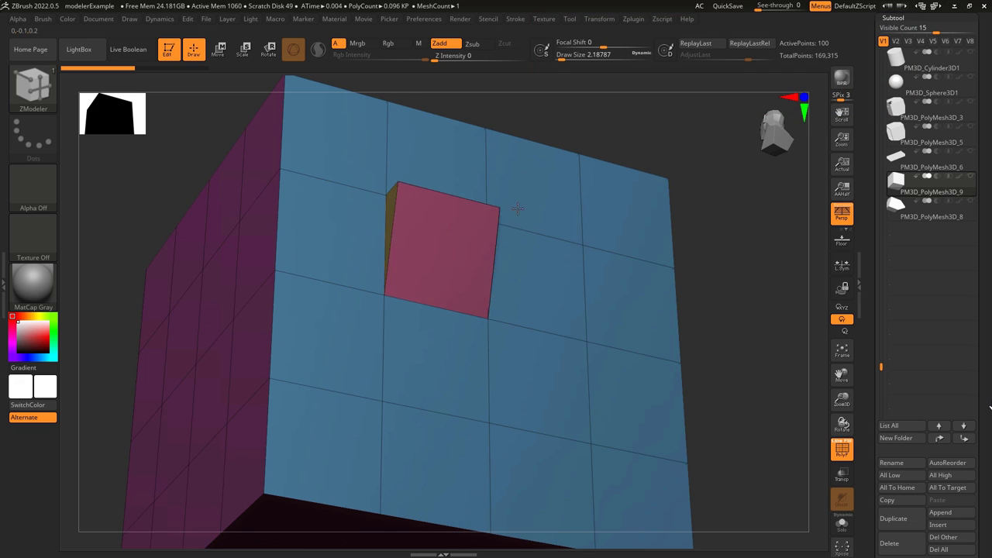
left_click_drag(442, 205, 538, 191)
Step: Try QMesh with the EdgeLoop Complete target on horizontal loops of the blue side, and undo the results
key("space")
left_click(341, 361)
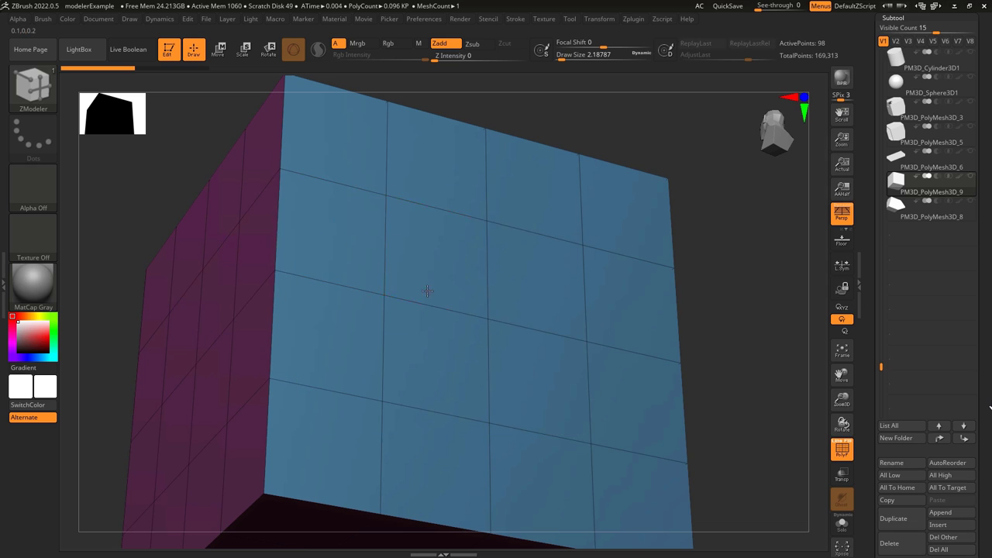
left_click_drag(427, 293, 457, 267)
key("ctrl+z")
left_click_drag(434, 208, 475, 188)
Step: Try QMesh with the EdgeLoop Partial target on the outer loops of the blue and purple sides, and undo the result
key("space")
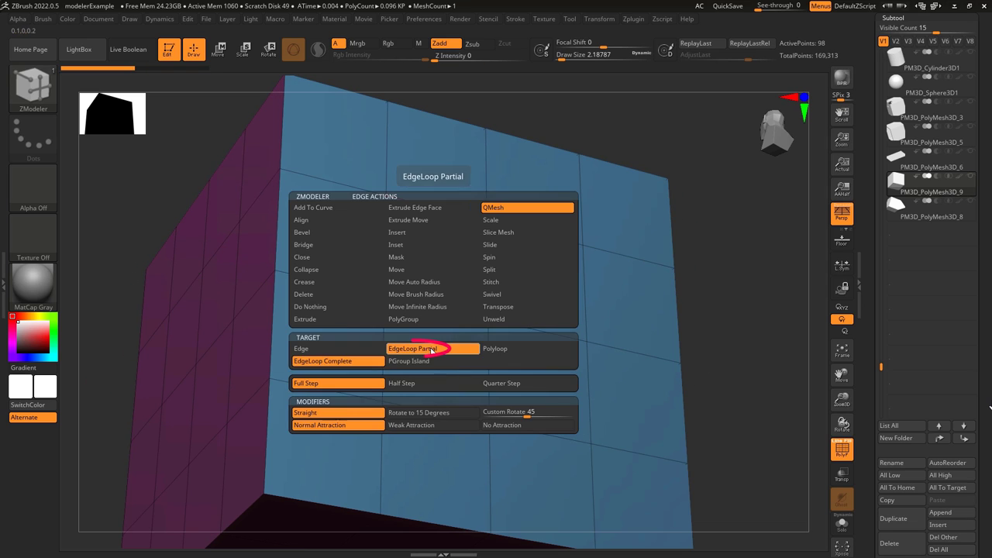
left_click(432, 348)
left_click(392, 142)
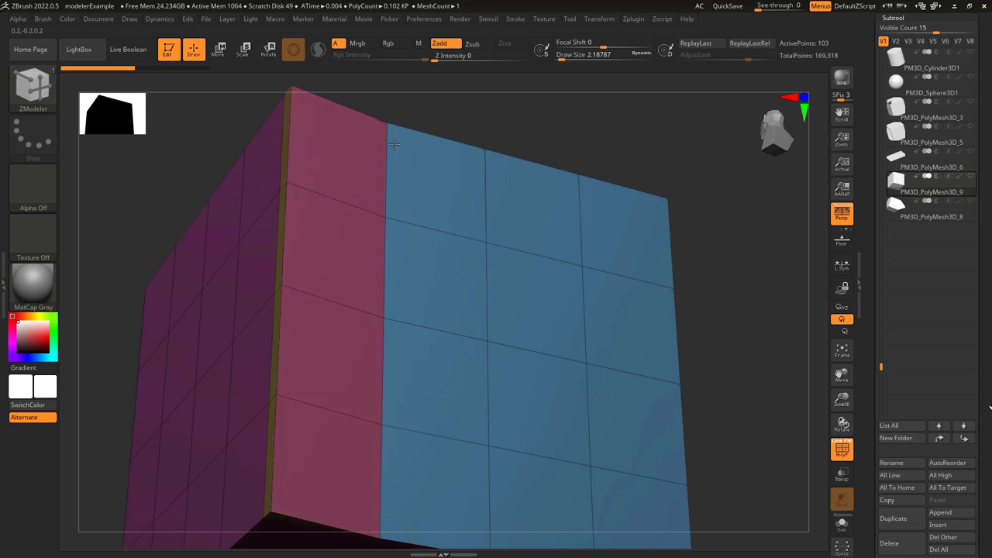
key("ctrl+z")
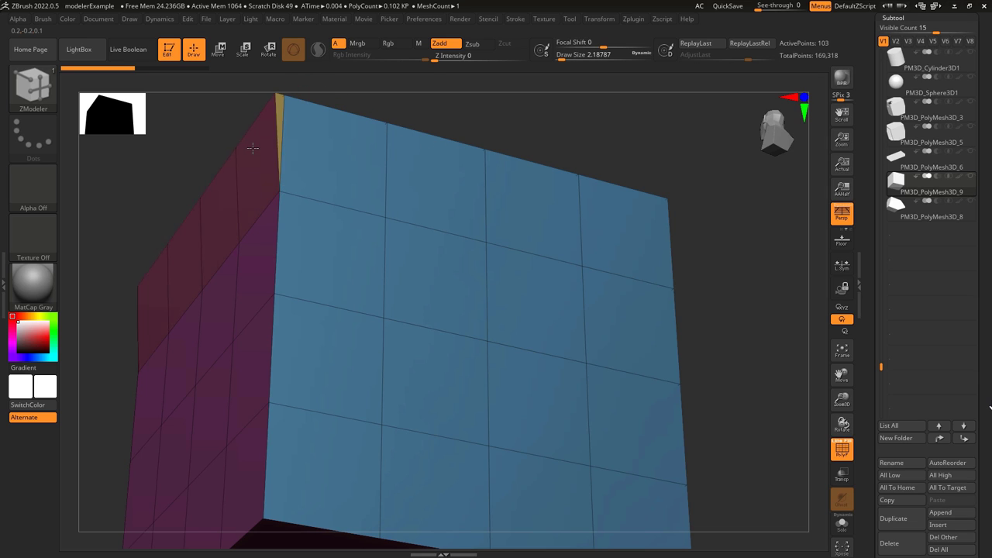
Step: Try QMesh with the PGroup Island target on the border edges of the cube's blue top and green side
key("space")
left_click(435, 361)
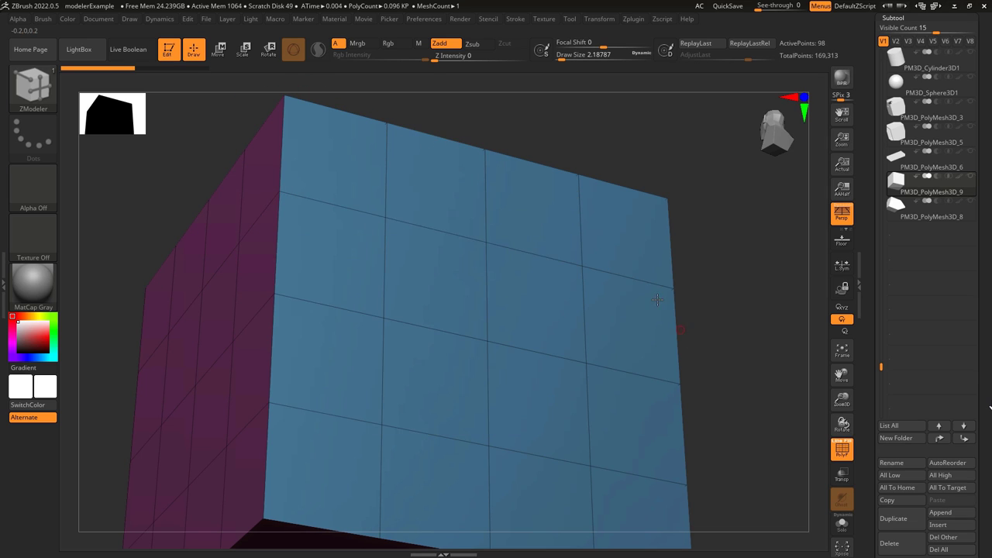
scroll(401, 281, "down", 4)
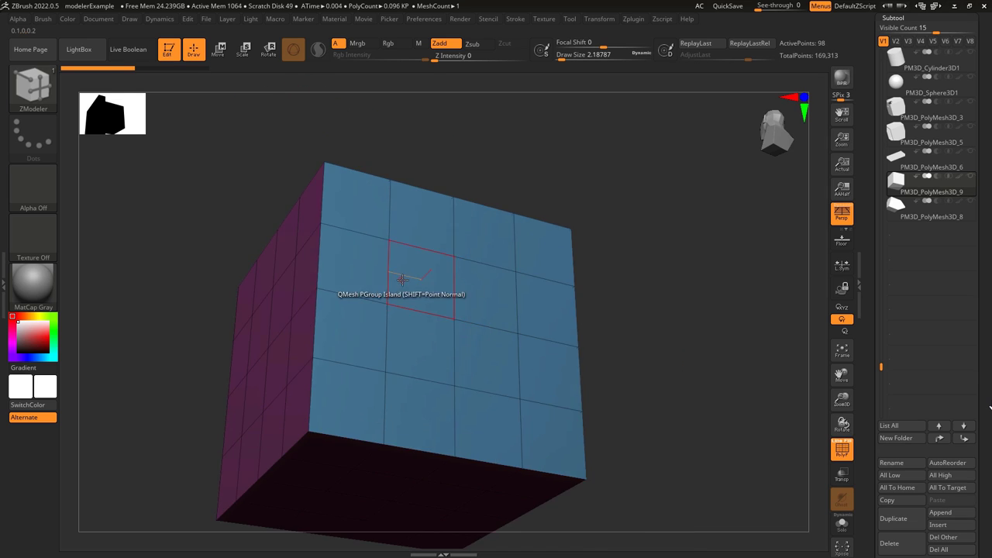
right_click_drag(401, 281, 403, 346)
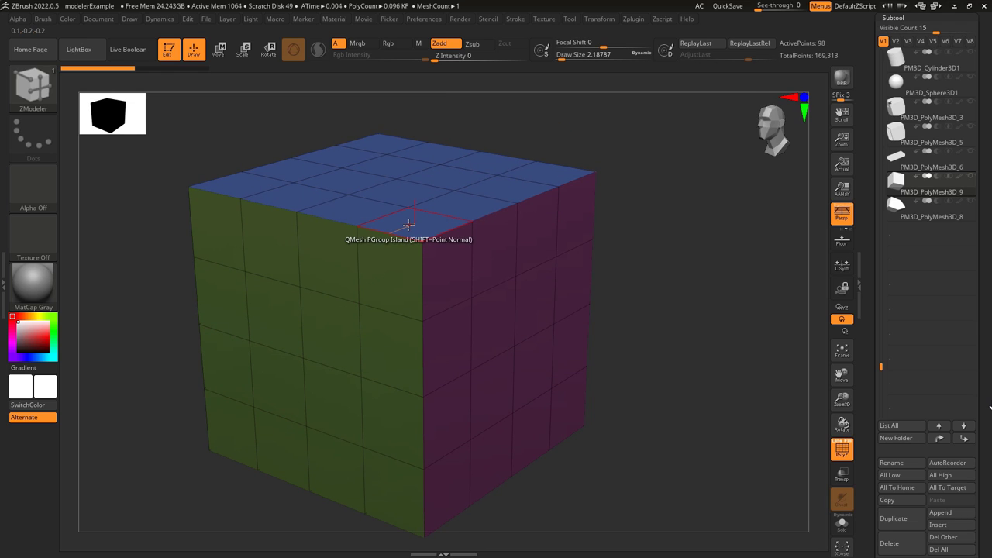
left_click_drag(408, 224, 439, 189)
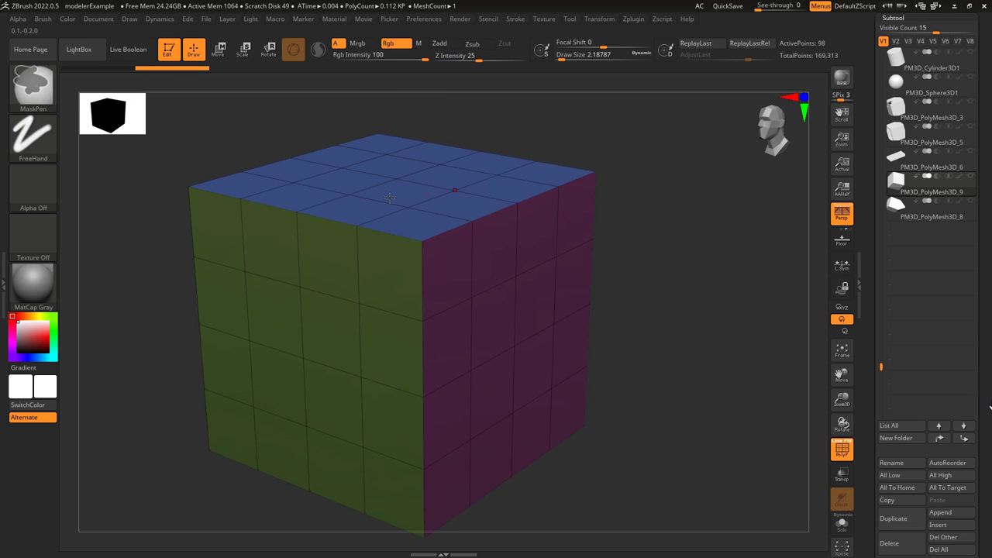
left_click(202, 214)
left_click_drag(202, 214, 177, 235)
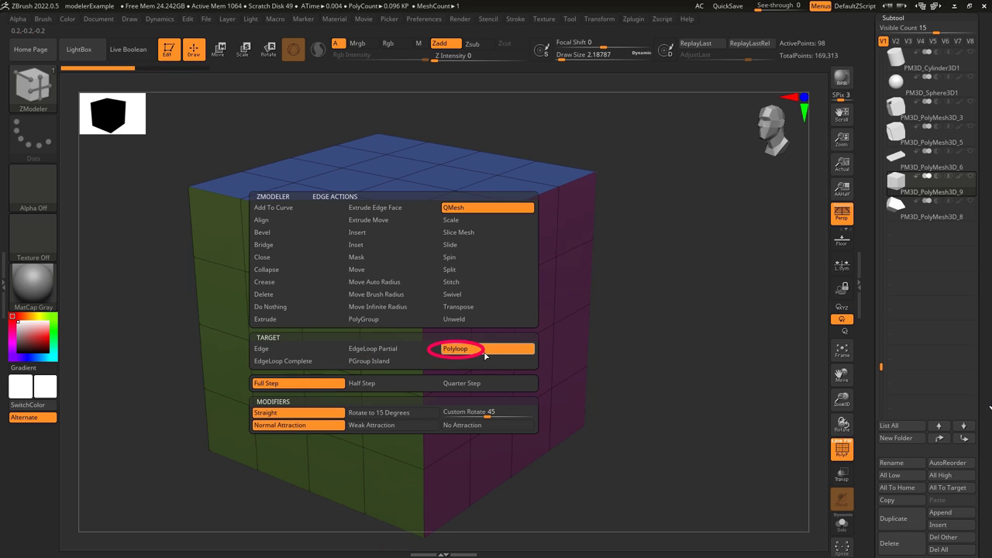
Step: Try QMesh with the Polyloop target on the green side, and undo the changes
left_click(455, 348)
left_click(322, 301)
left_click_drag(322, 301, 304, 335)
key("ctrl+z")
key("ctrl+z")
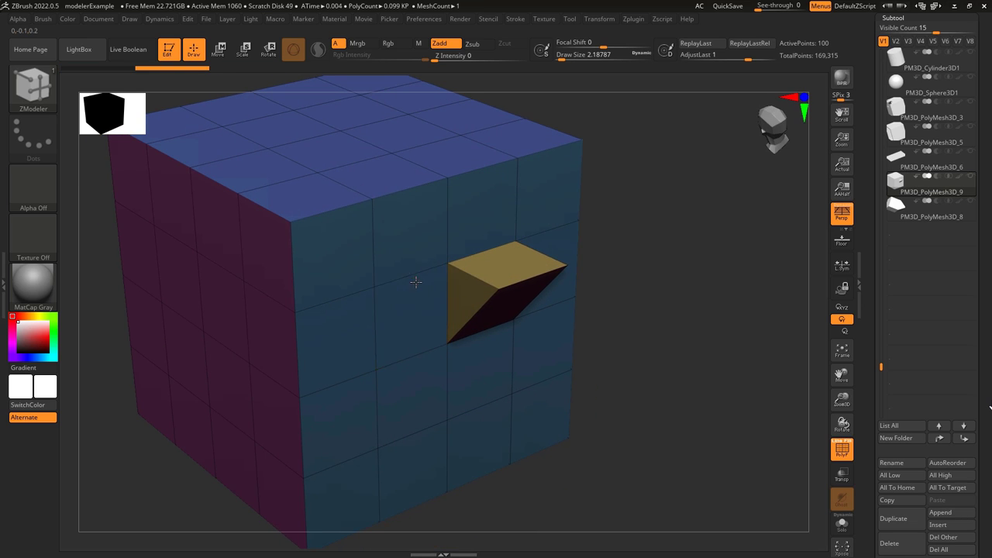
Step: Try QMesh on the edge beside the extruded wedge, undo it, and repeat with the Half Step option
mouse_move(424, 286)
left_mouse_down()
mouse_move(414, 287)
mouse_move(424, 286)
left_mouse_up()
key("ctrl+z")
key("space")
left_click(400, 383)
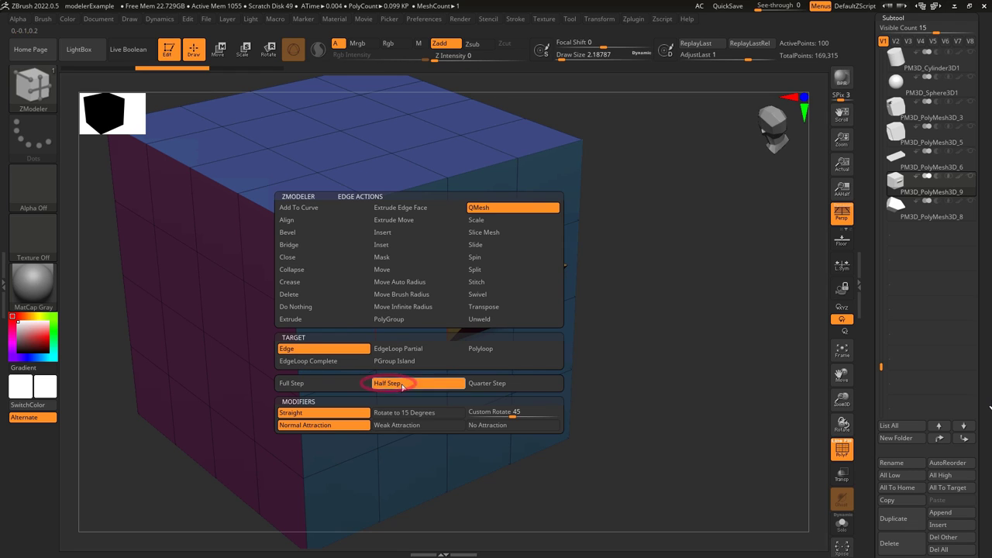
left_click(425, 289)
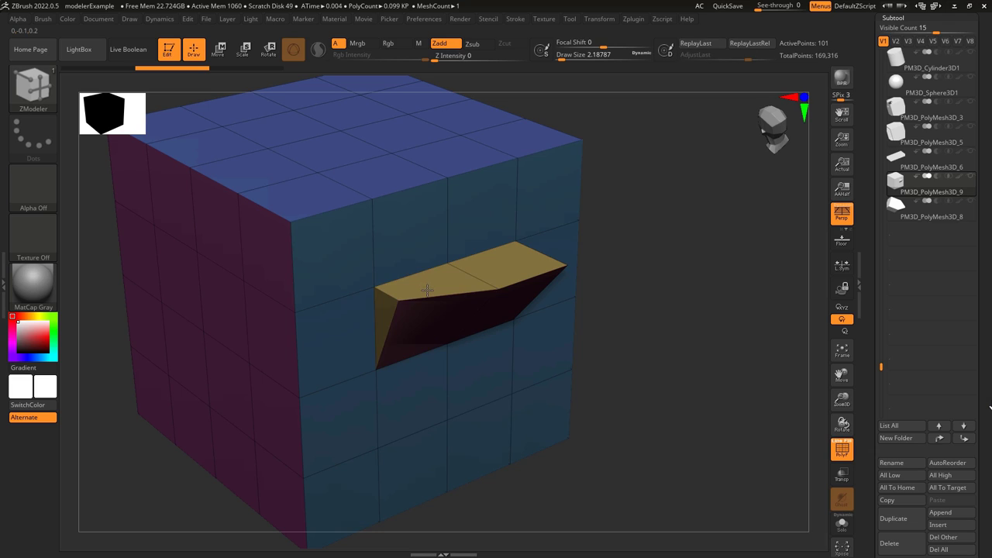
key("ctrl+z")
left_click(425, 297)
mouse_move(429, 301)
left_mouse_down()
mouse_move(426, 289)
mouse_move(432, 296)
mouse_move(418, 295)
left_mouse_up()
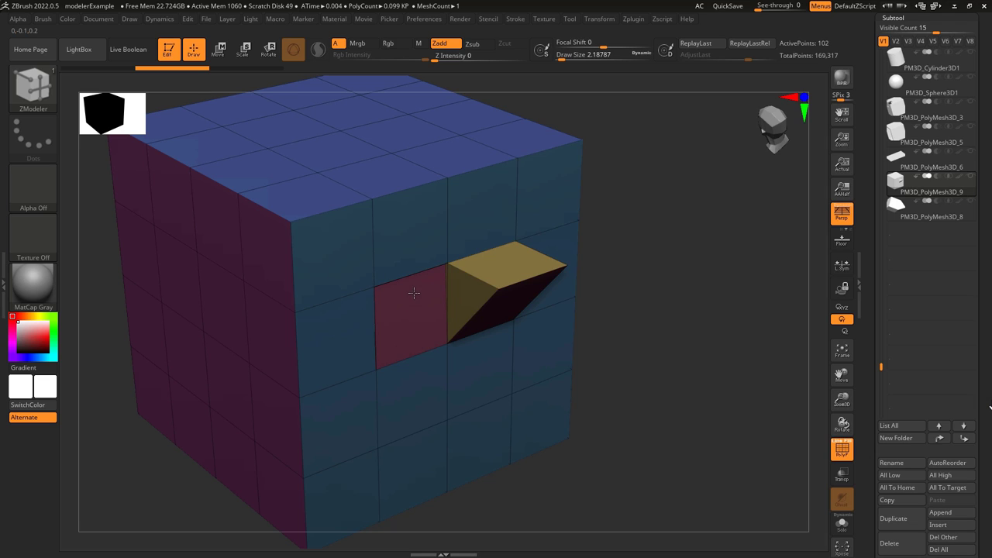
Step: Try QMesh with the Quarter Step option on the edge beside the extruded wedge, undoing and redoing the pull
key("space")
left_click(481, 380)
left_click(413, 294)
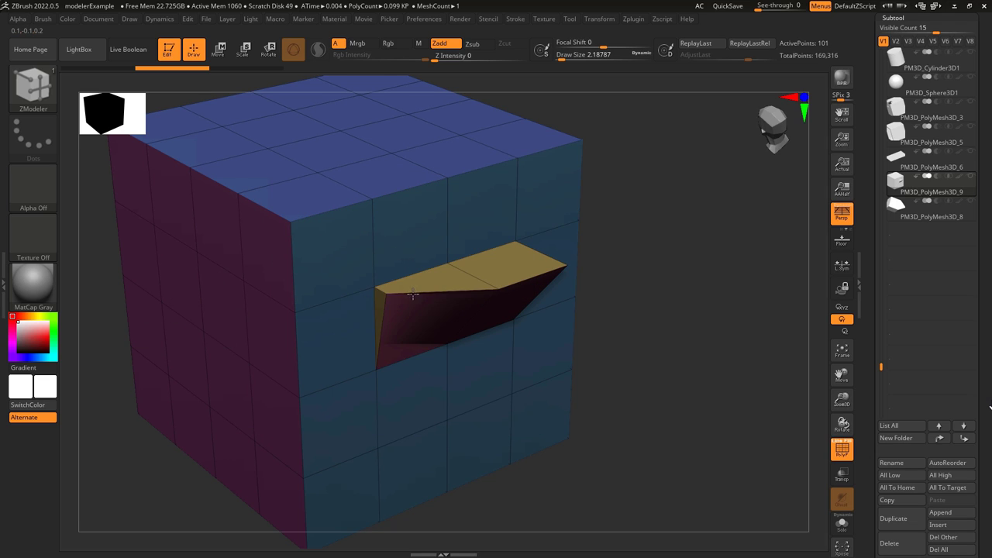
key("ctrl+z")
key("ctrl+shift+z")
left_click_drag(409, 311, 328, 320)
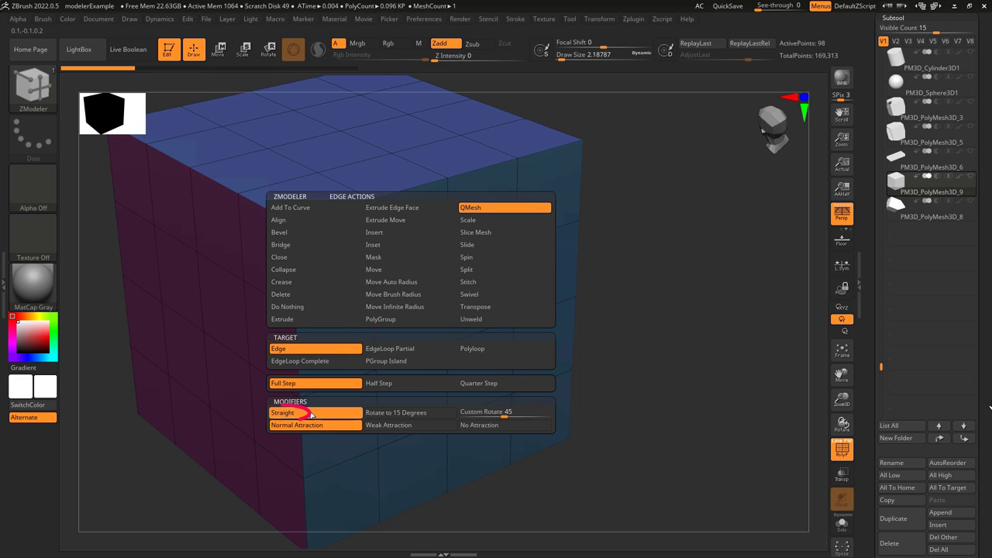
Step: Try QMesh on single edges of the cube's blue-green side with the Straight and Rotate to 15 Degrees modifiers
mouse_move(474, 265)
left_mouse_down()
mouse_move(496, 281)
mouse_move(476, 276)
left_mouse_up()
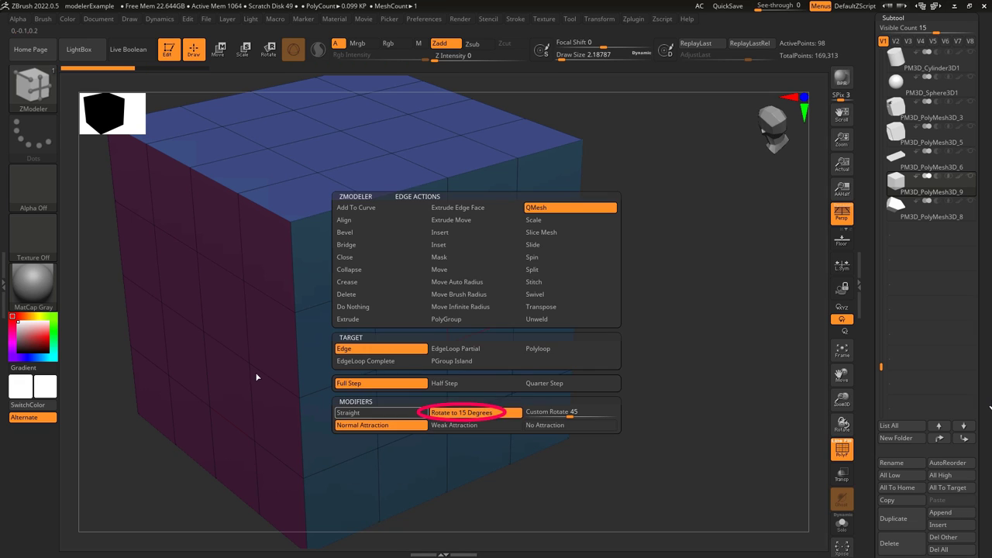
mouse_move(492, 268)
left_mouse_down()
mouse_move(560, 328)
mouse_move(539, 318)
mouse_move(592, 425)
mouse_move(588, 385)
left_mouse_up()
Step: Try QMesh with the Custom Rotate 45 modifier on several edges of the blue side, undoing one pull and repeating it
left_click(552, 412)
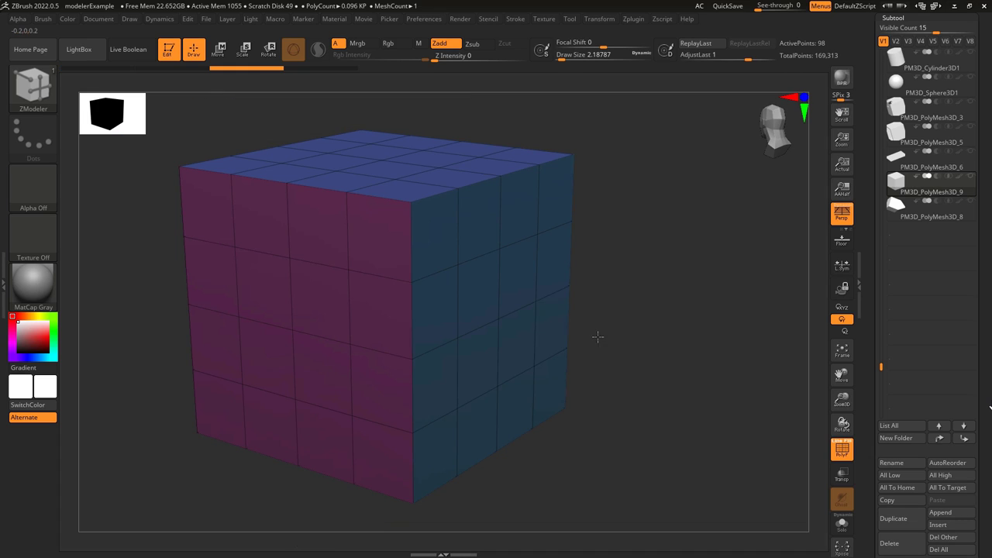
left_click_drag(598, 339, 569, 421)
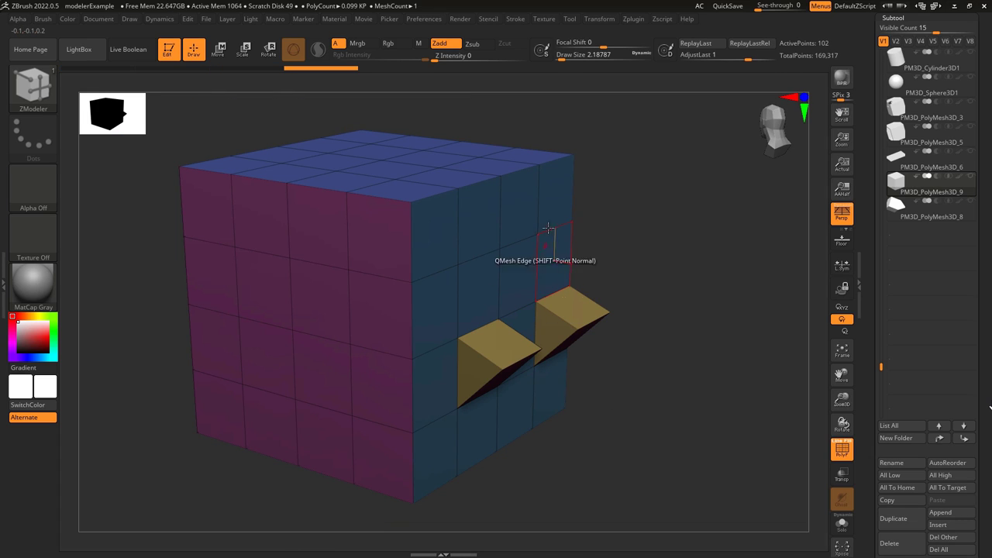
left_click_drag(582, 205, 636, 258)
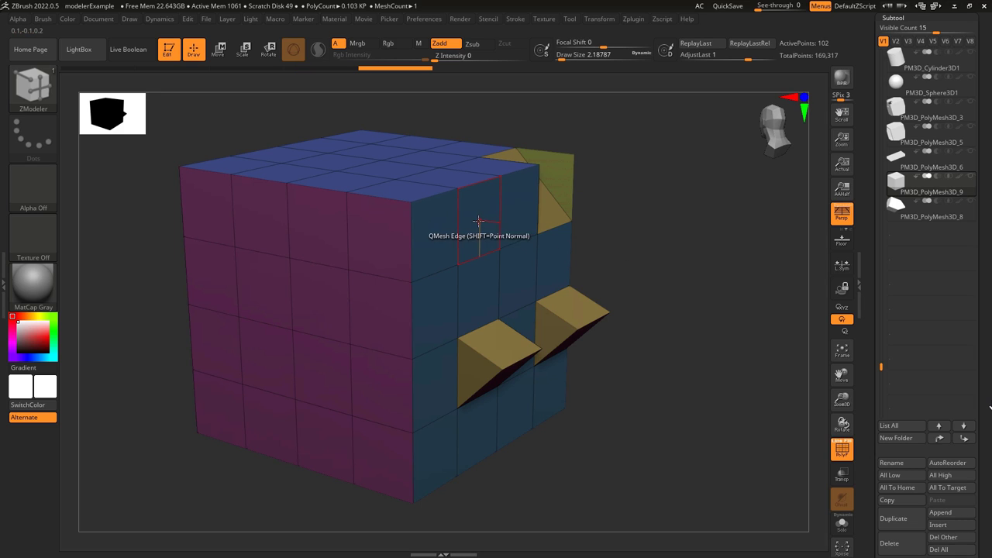
left_click_drag(478, 221, 588, 256)
key("ctrl+z")
left_click_drag(479, 204, 544, 239)
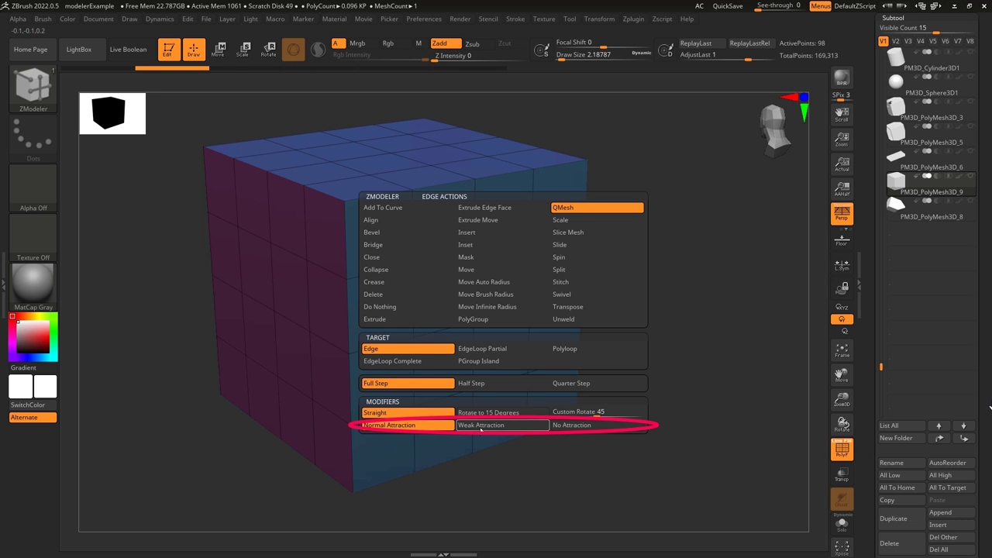
Step: Cycle through the QMesh attraction modifiers and pull a horizontal edge on the blue side with Normal Attraction
left_click(481, 429)
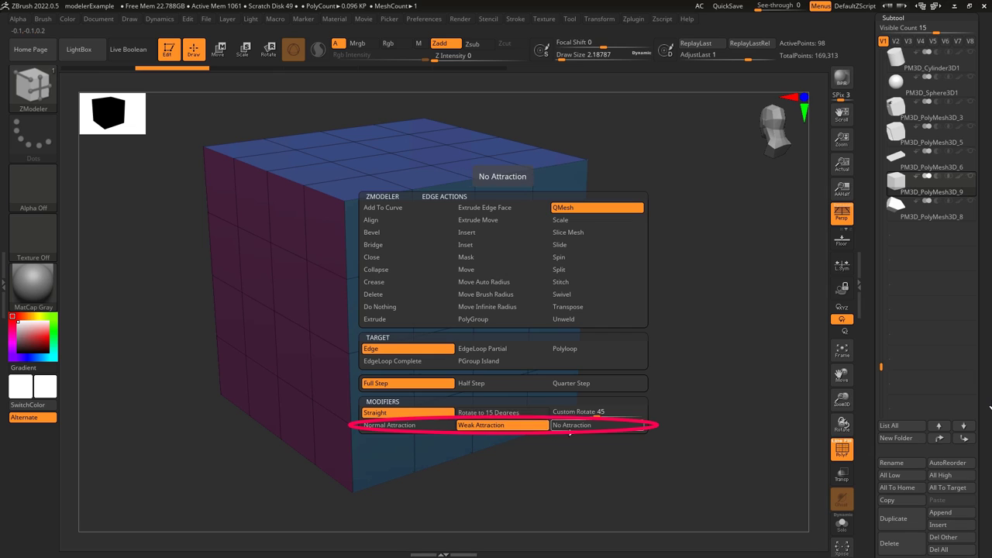
left_click(574, 428)
left_click(513, 430)
left_click(402, 431)
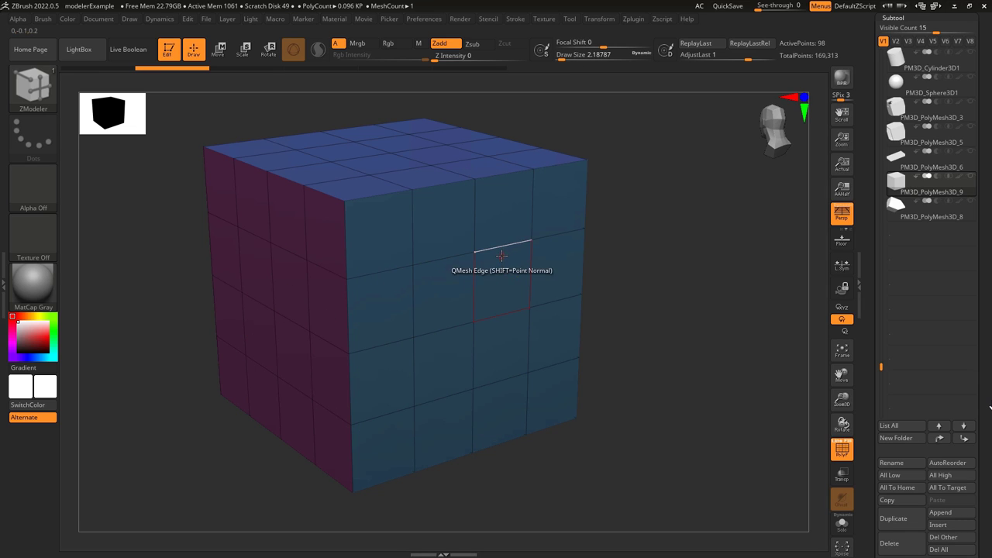
left_click_drag(505, 250, 544, 277)
Step: Try QMesh on the edges beside the extruded wedge with the Weak Attraction and No Attraction modifiers
key("space")
left_click(431, 425)
left_click(451, 272)
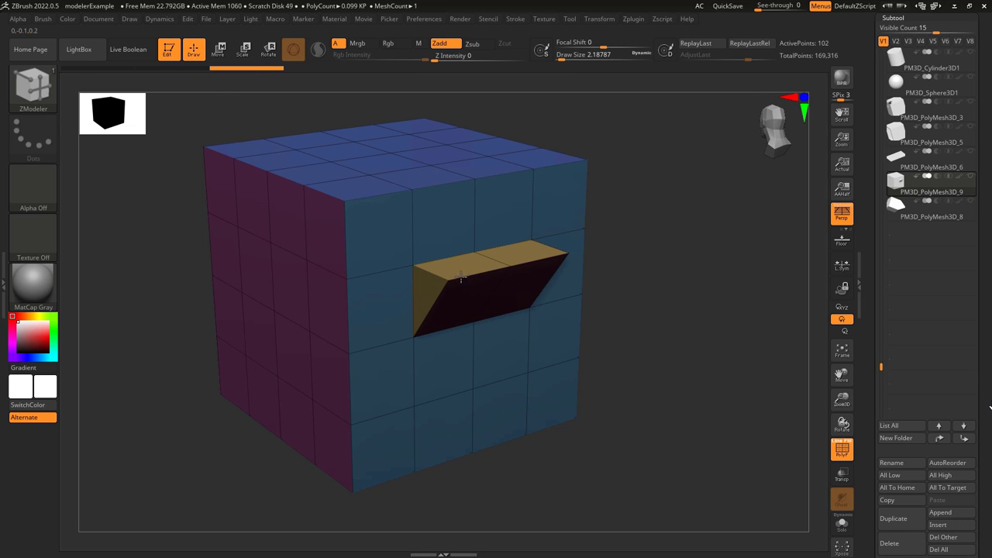
key("space")
left_click(435, 426)
left_click(386, 296)
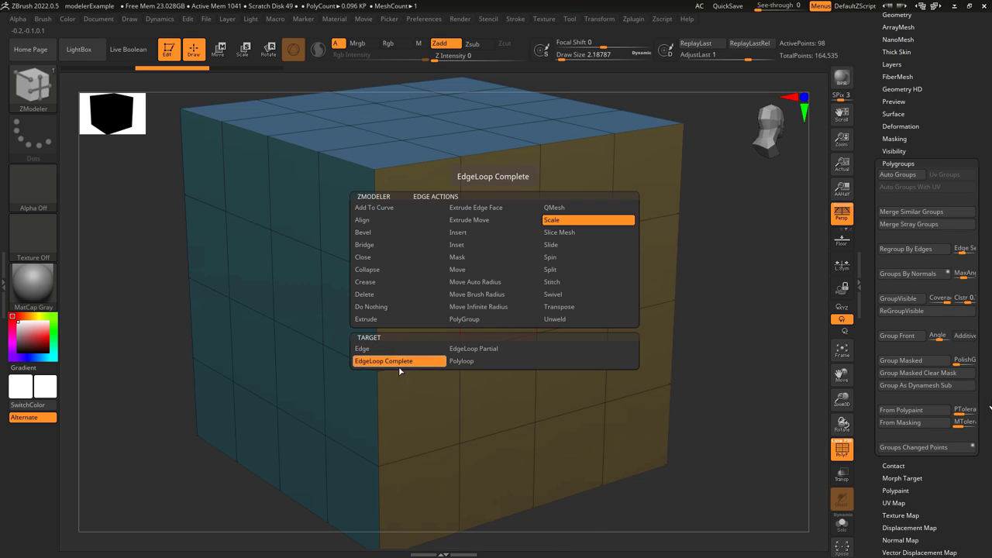
Step: Try Scale with the EdgeLoop Complete target on the horizontal loop around the cube's middle, and undo it
left_click(399, 361)
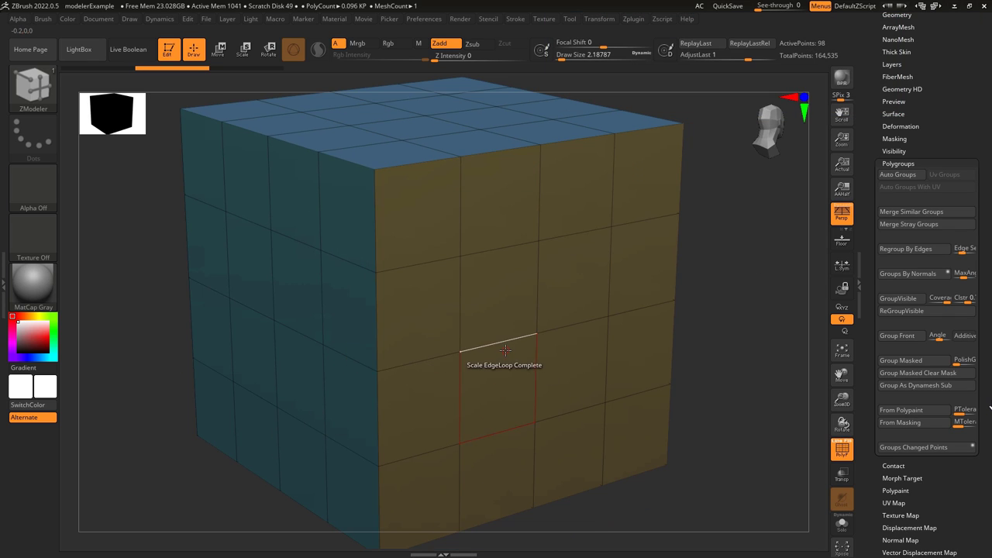
left_click_drag(466, 366, 638, 372)
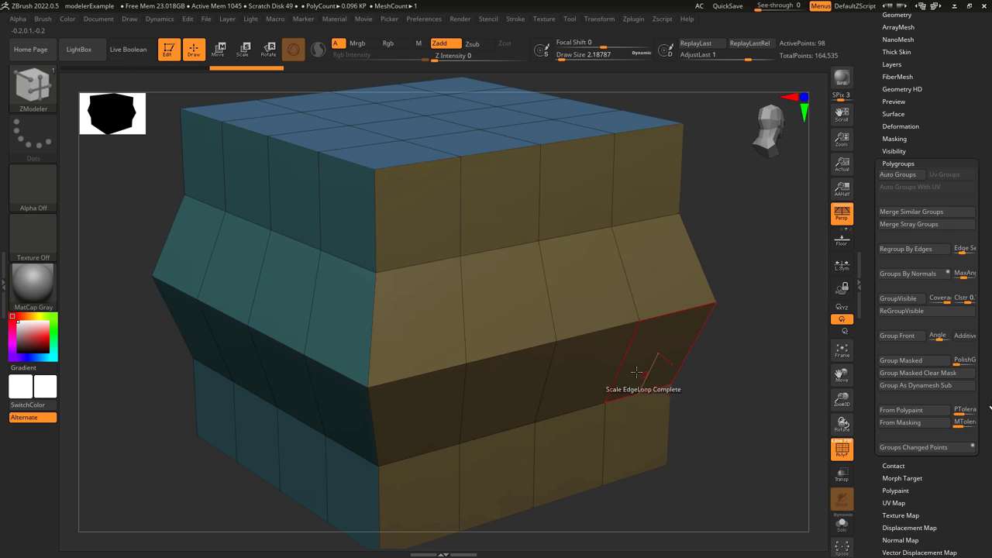
key("ctrl+z")
Step: Try Scale with the EdgeLoop Partial target on the brown side's upper horizontal and top border edges, undoing each change
key("space")
left_click(509, 349)
left_click(492, 349)
left_click_drag(509, 268, 628, 267)
key("ctrl+z")
left_click_drag(515, 158, 818, 140)
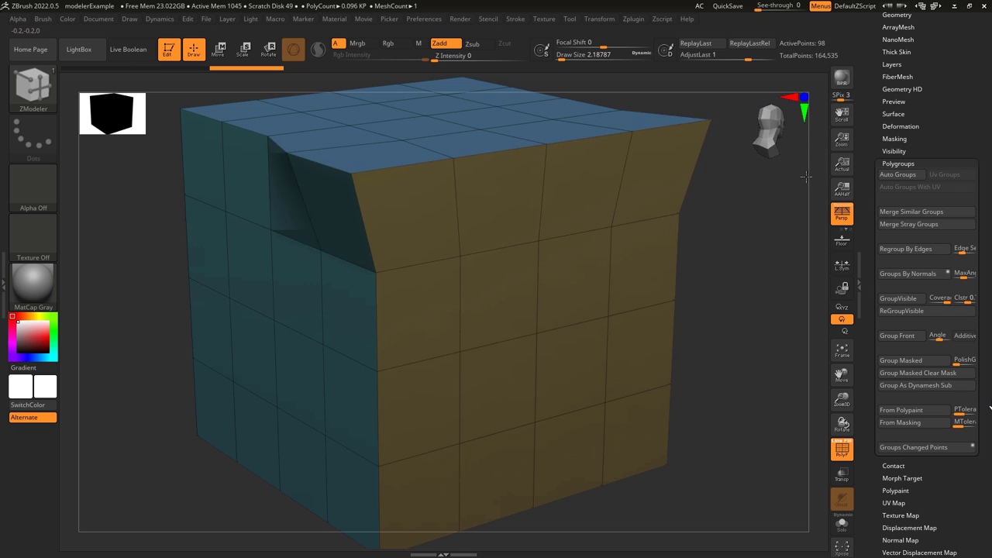
key("ctrl+z")
Step: Try Scale with the Polyloop target on a horizontal edge in the middle of the brown side
key("space")
left_click(490, 305)
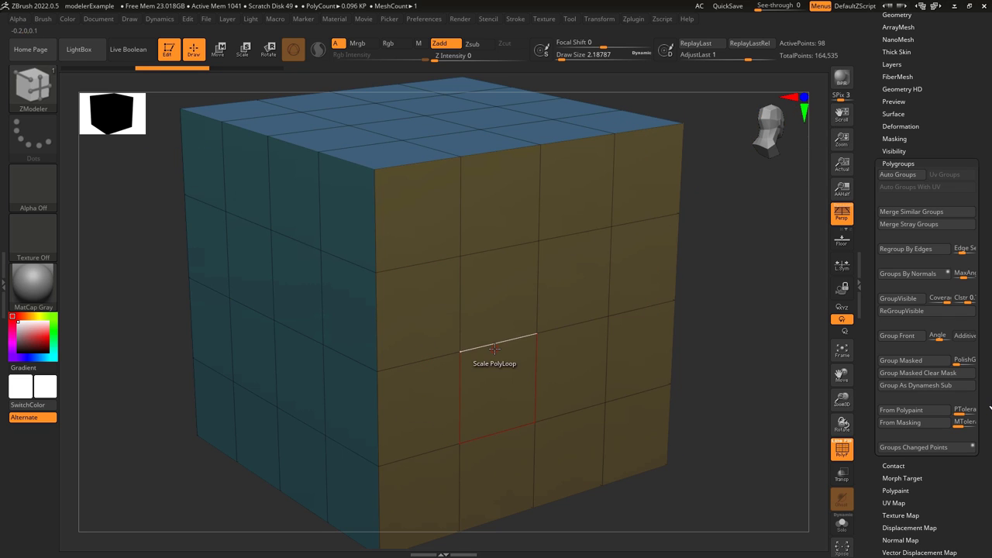
left_click_drag(501, 344, 581, 277)
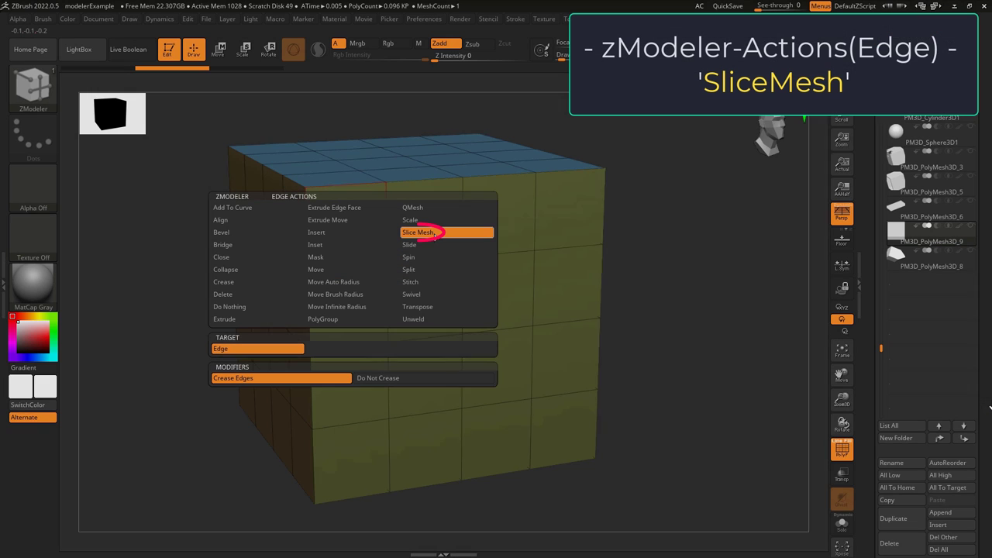
Step: Use Slice Mesh with Crease Edges on the green side, resetting the start edge and placing a precise slice point
left_click(358, 270)
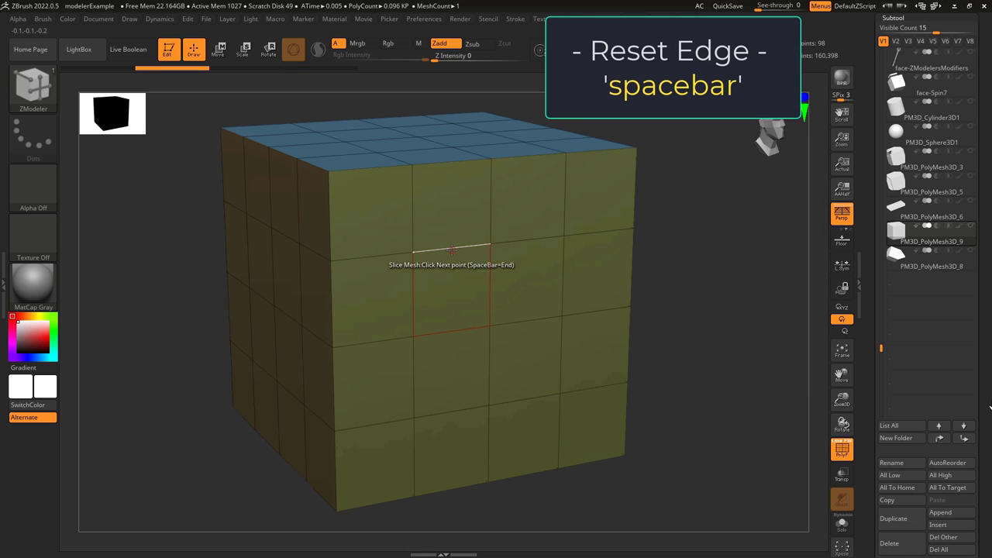
key("space")
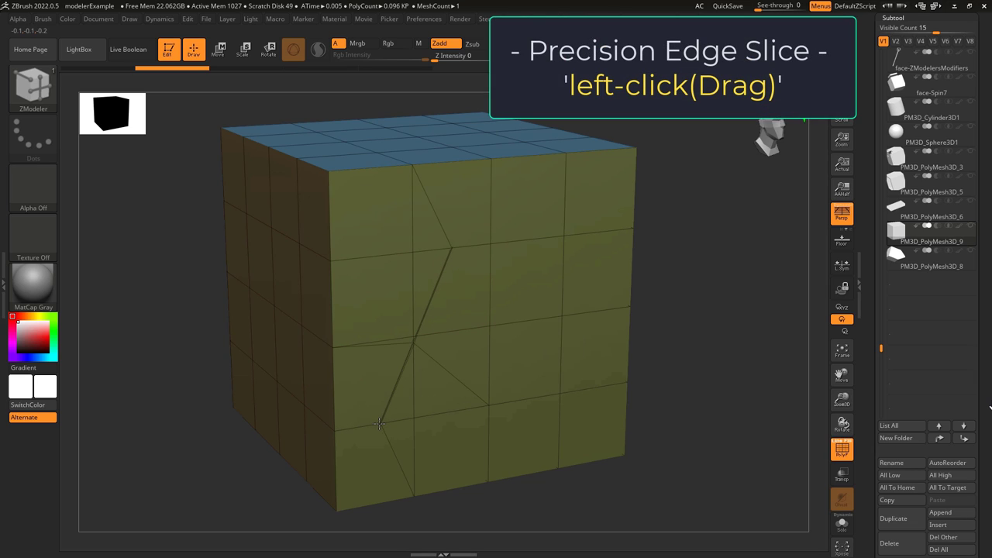
left_click_drag(379, 423, 526, 446)
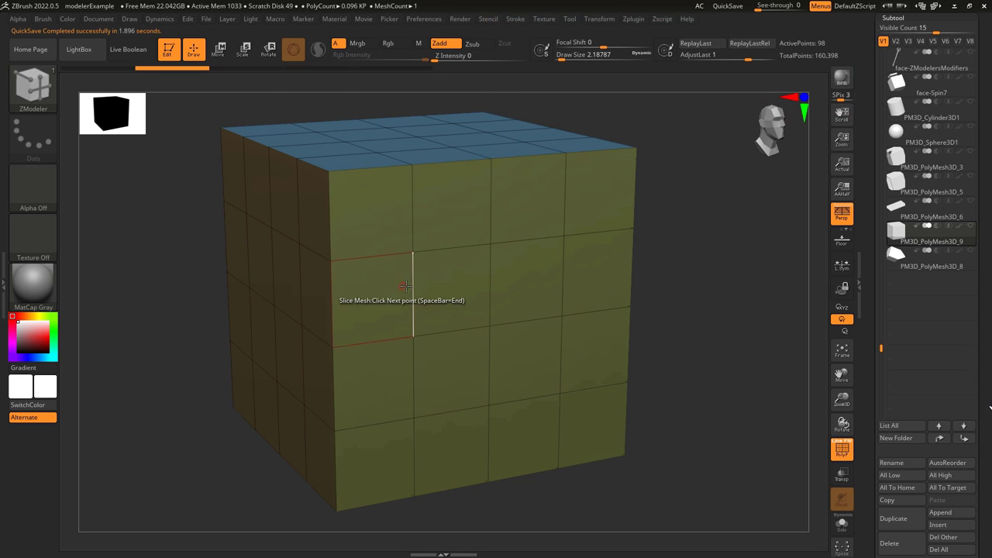
Step: Slice a chain of connected creased cuts across the quads of the green side with Slice Mesh
left_click_drag(412, 310, 484, 303)
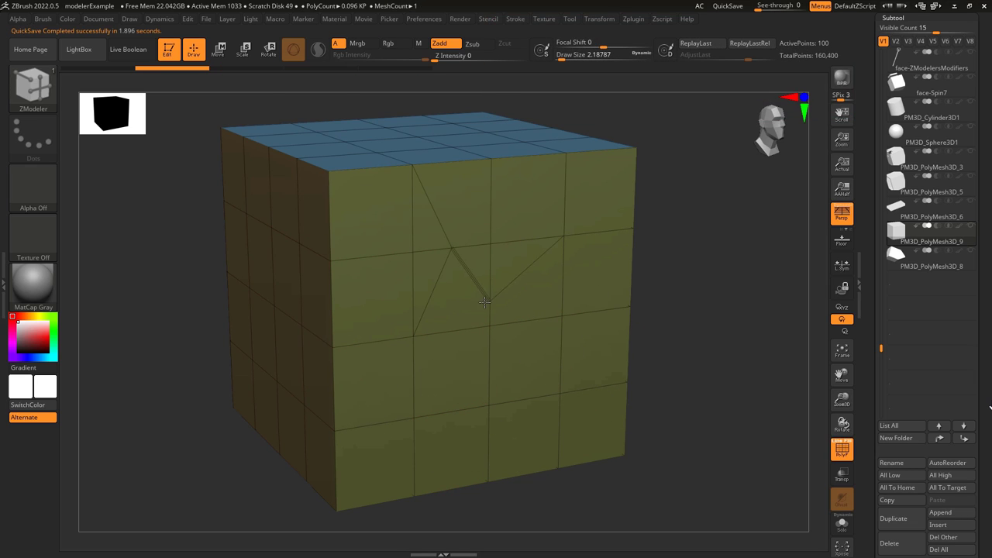
left_click_drag(523, 351, 529, 353)
left_click(475, 450)
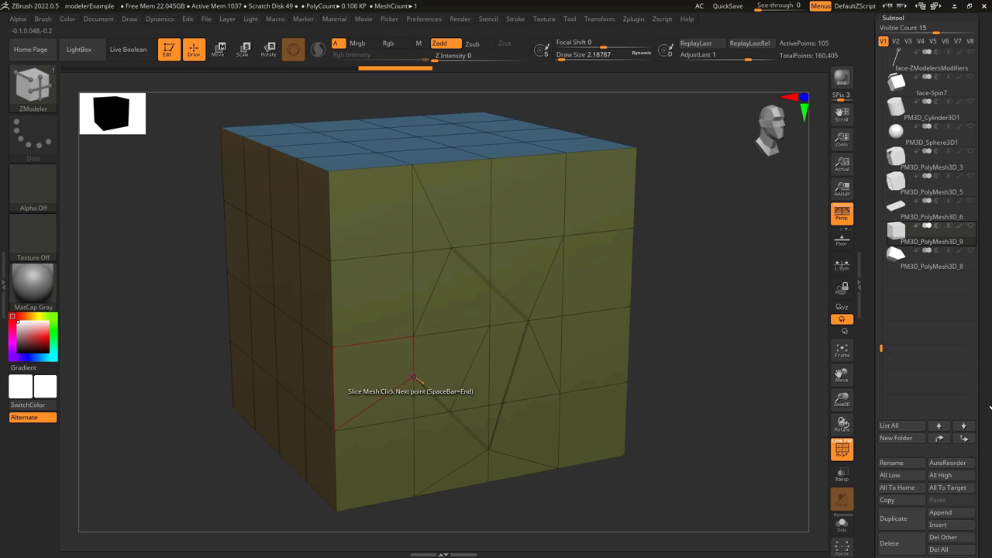
Step: Slice across the green side using Slice Mesh with the Do Not Crease modifier
left_click(458, 379)
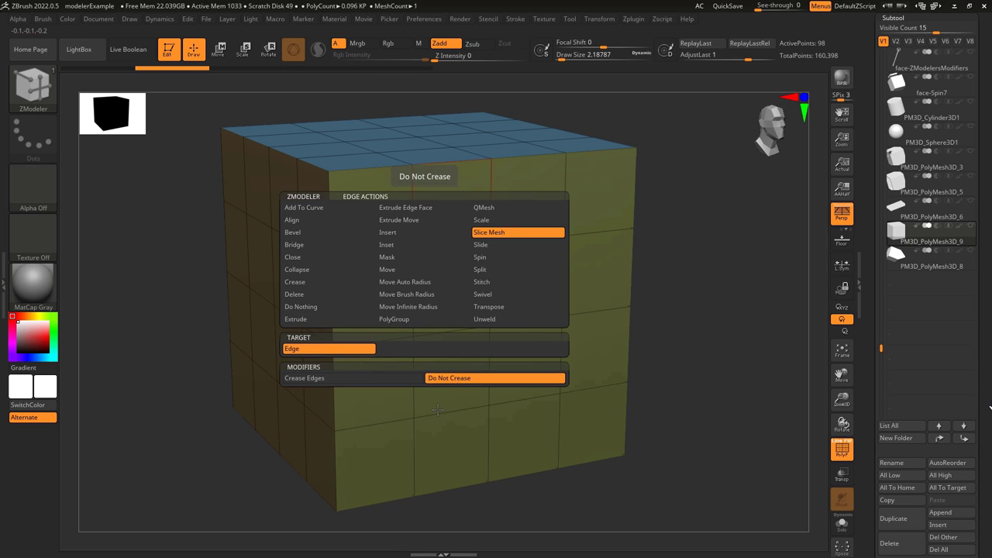
left_click(373, 260)
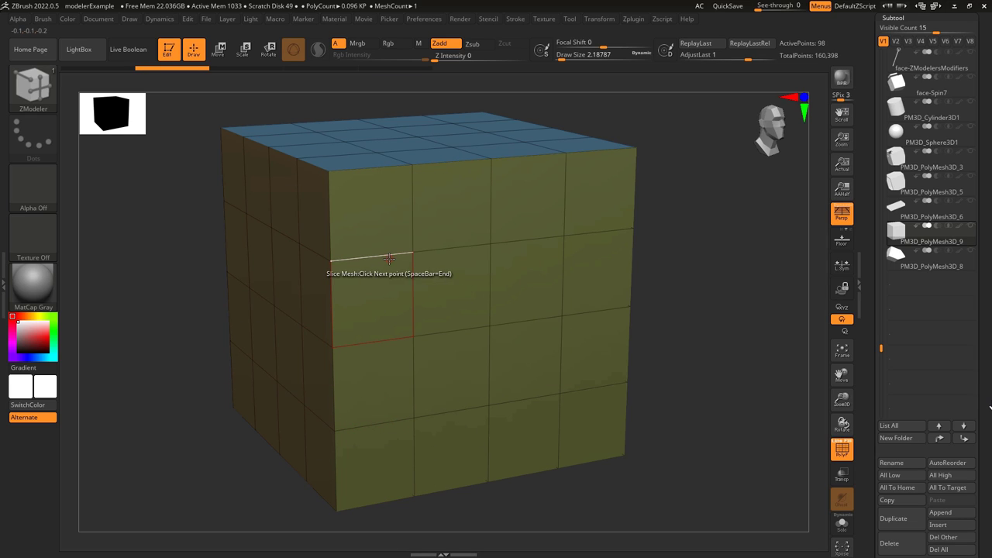
left_click(559, 352)
left_click(373, 390)
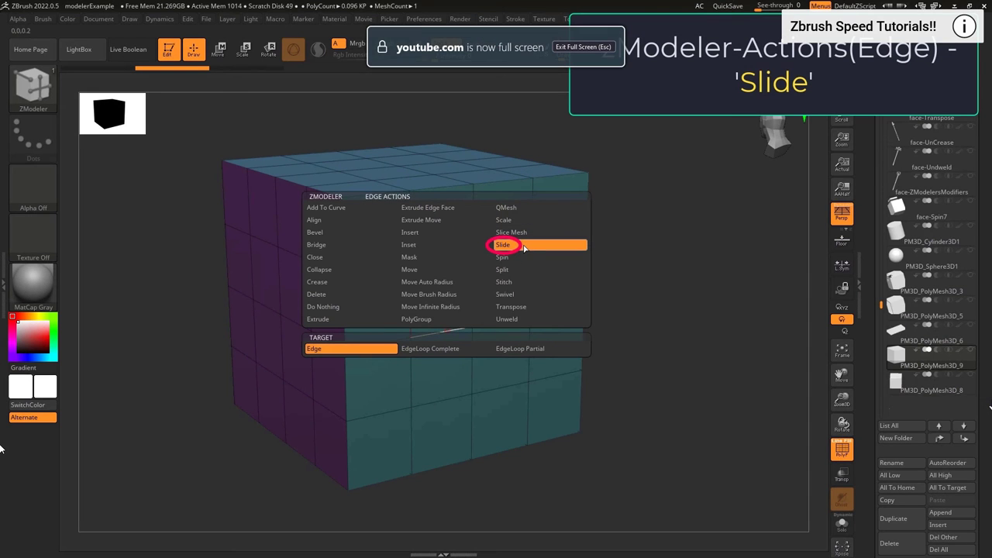
Step: Slide a single vertical edge on the teal side sideways with the Slide action and Edge target
left_click(506, 245)
left_click(350, 349)
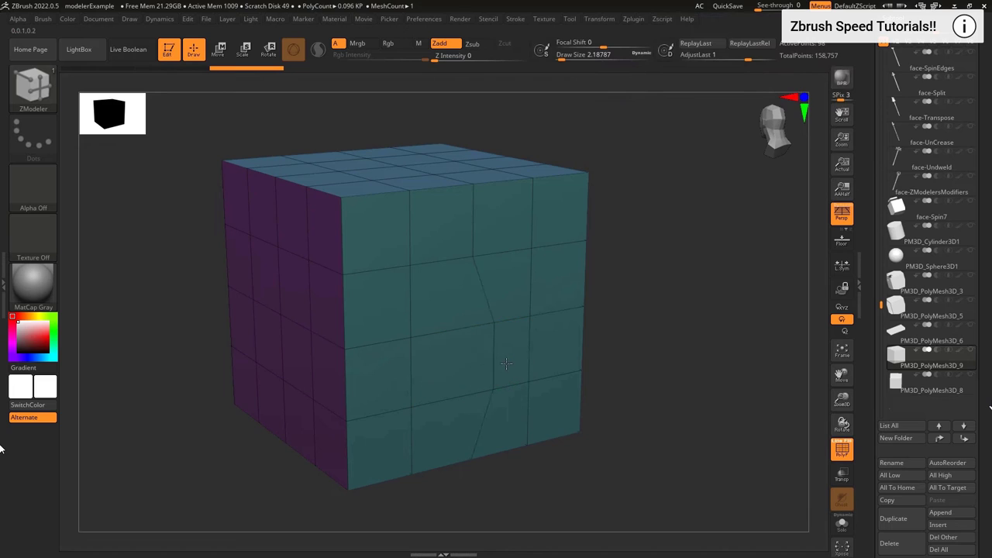
Step: Try Slide with the EdgeLoop Complete target on a vertical and a horizontal loop of the teal side, undoing both slides
key("space")
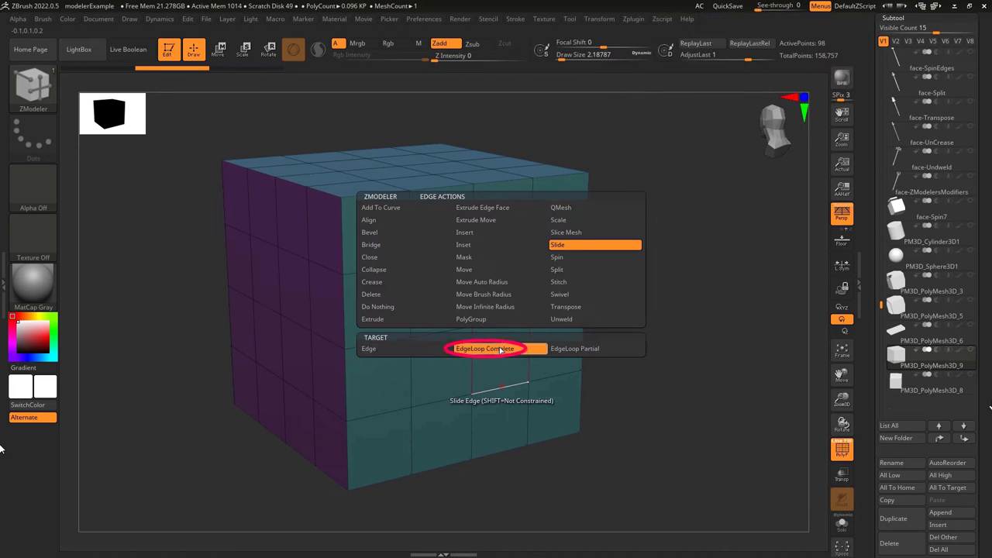
left_click(510, 350)
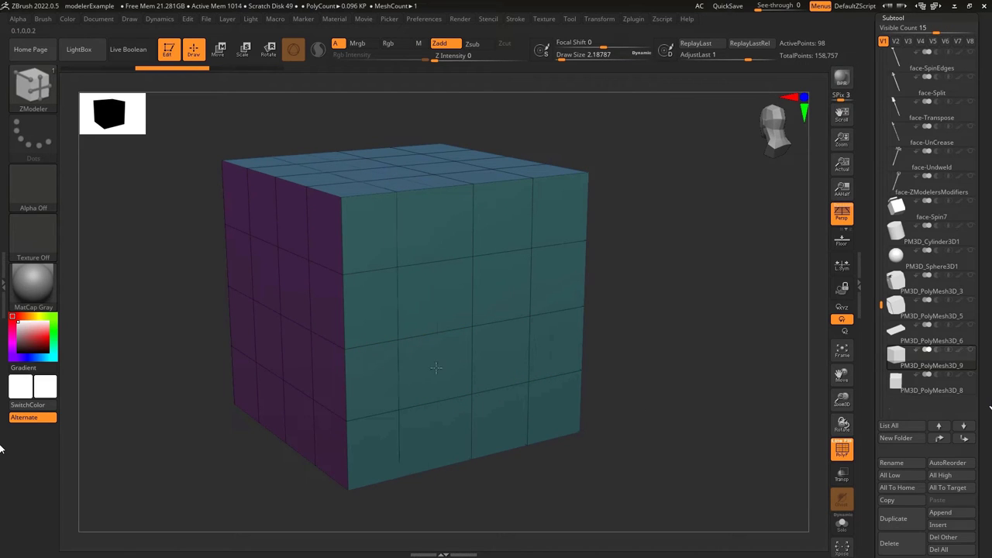
left_click_drag(401, 372, 403, 372)
key("ctrl+z")
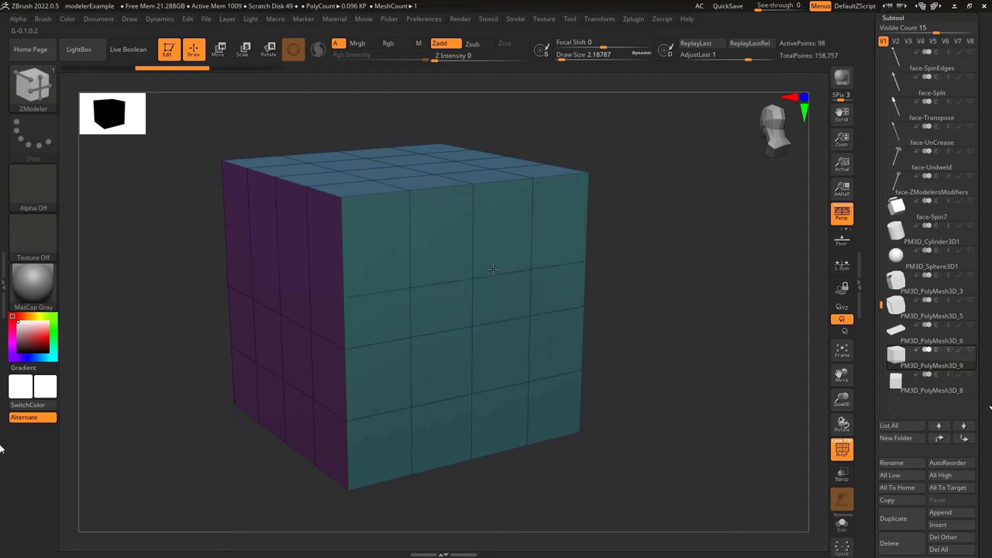
left_click_drag(500, 250, 466, 235, "shift")
key("ctrl+z")
Step: Try Slide with the EdgeLoop Partial target on the upper part of the teal side
left_click(566, 353)
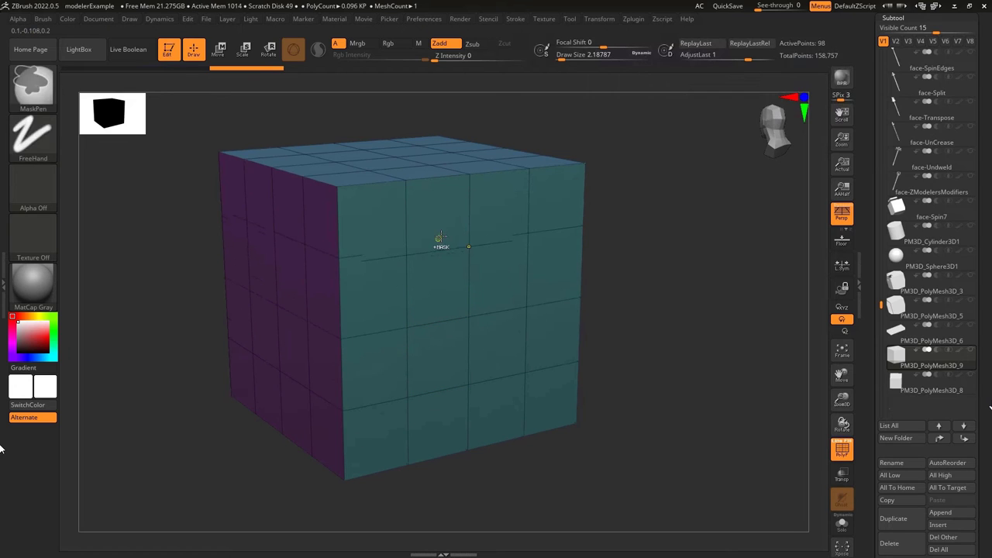
left_click_drag(438, 192, 388, 172)
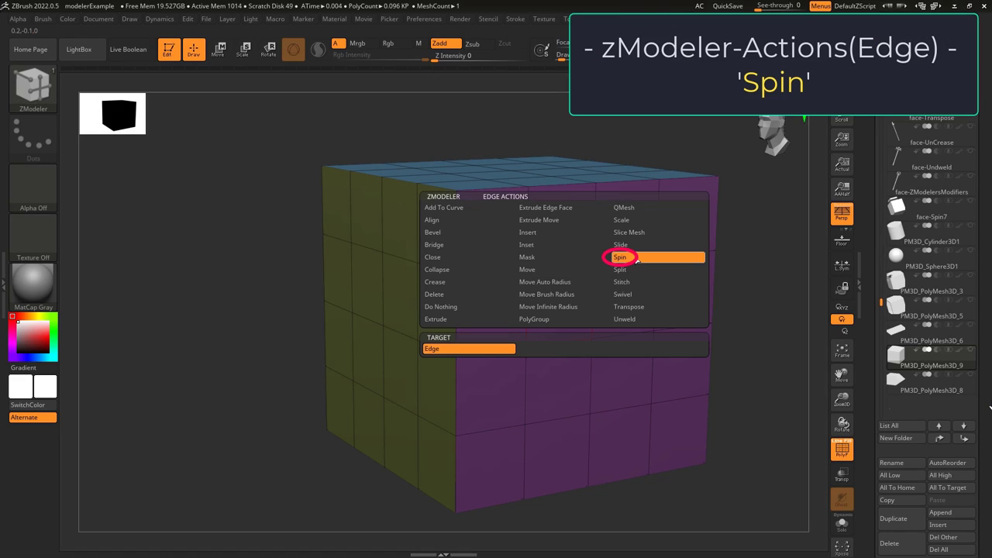
Step: Apply the Spin edge action to an upper horizontal edge on the purple side
left_click(637, 258)
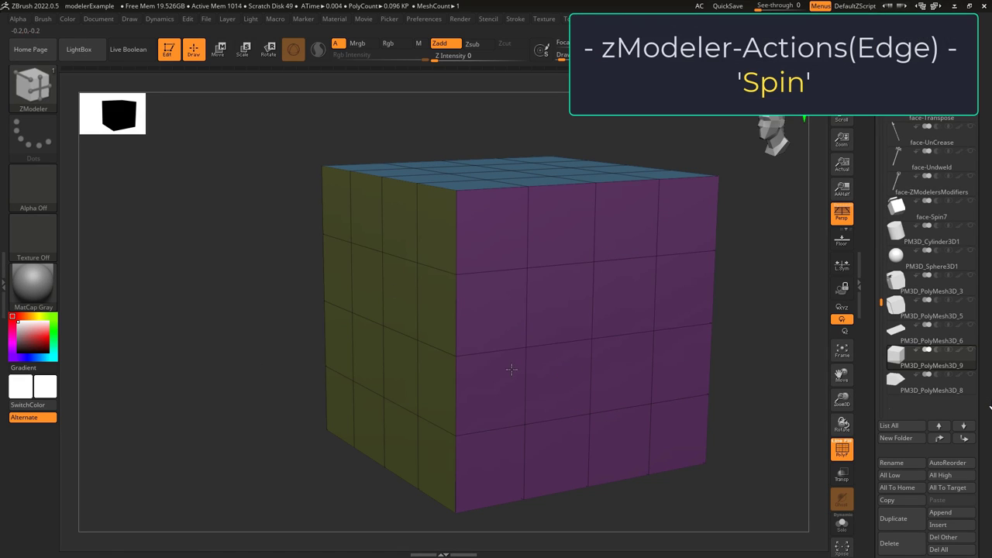
left_click(563, 267)
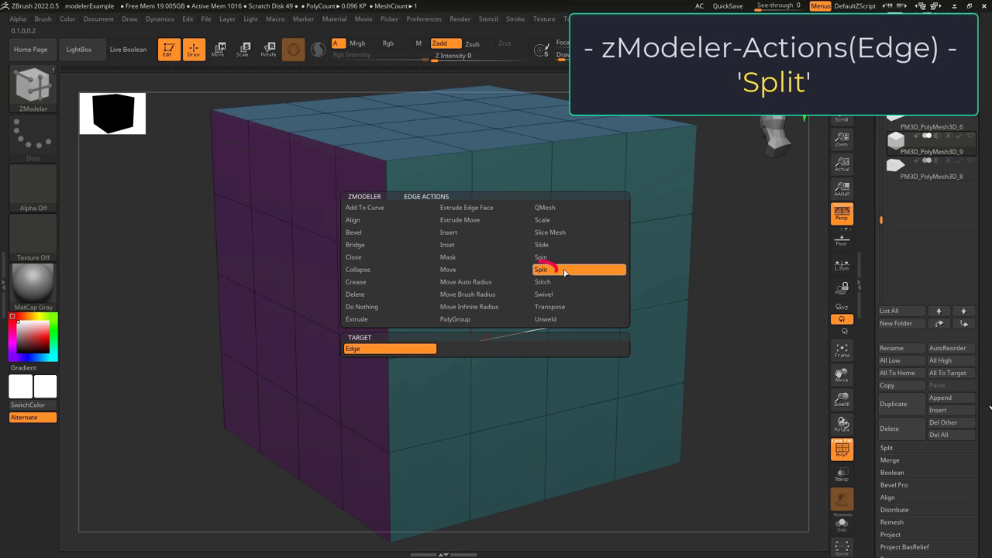
Step: Choose the Split edge action and merge an upper horizontal edge of the teal side by dragging its split point along it
left_click(561, 271)
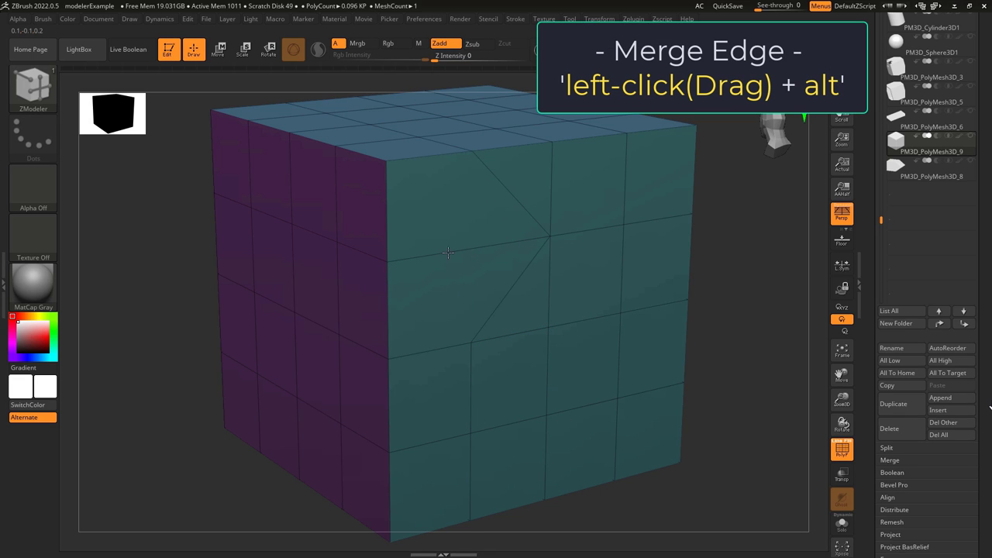
left_click_drag(448, 252, 569, 233, "alt")
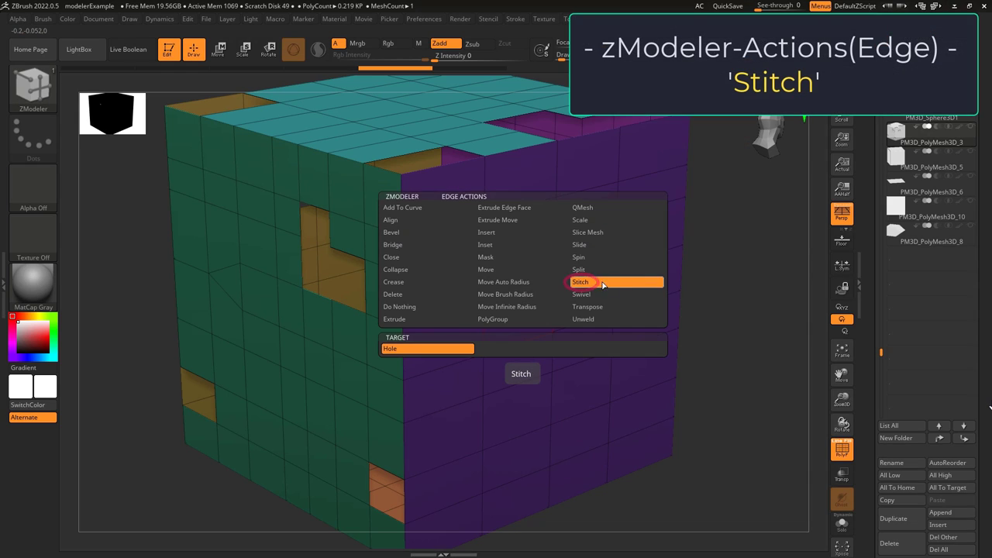
Step: Stitch the open edges of the small orange corner hole and the L-shaped purple hole on the green side
left_click(603, 285)
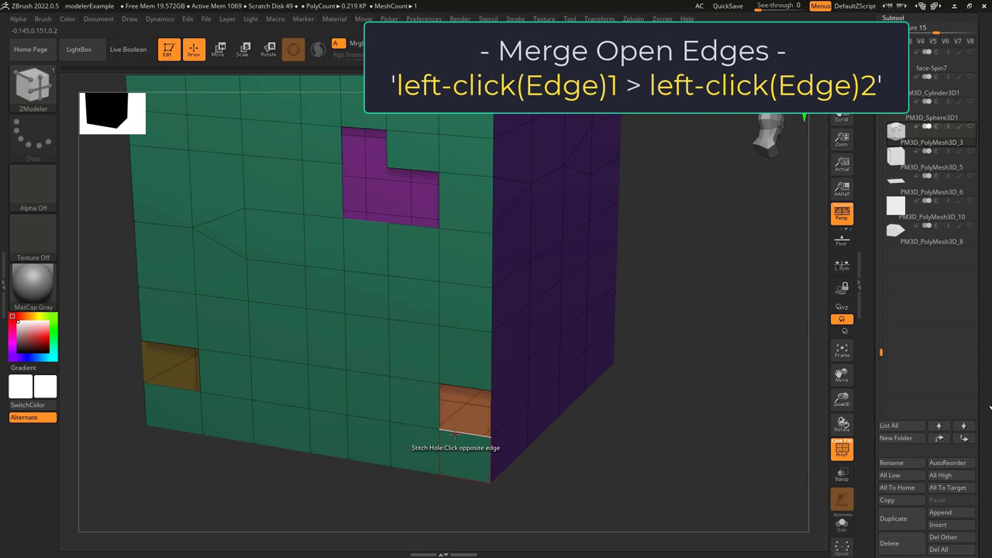
left_click(455, 432)
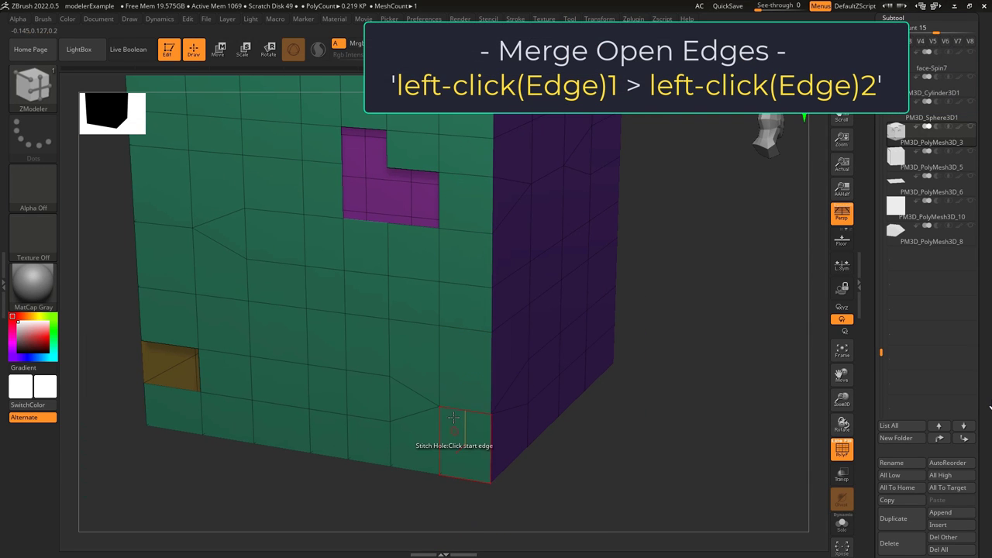
left_click(409, 230)
left_click(405, 172)
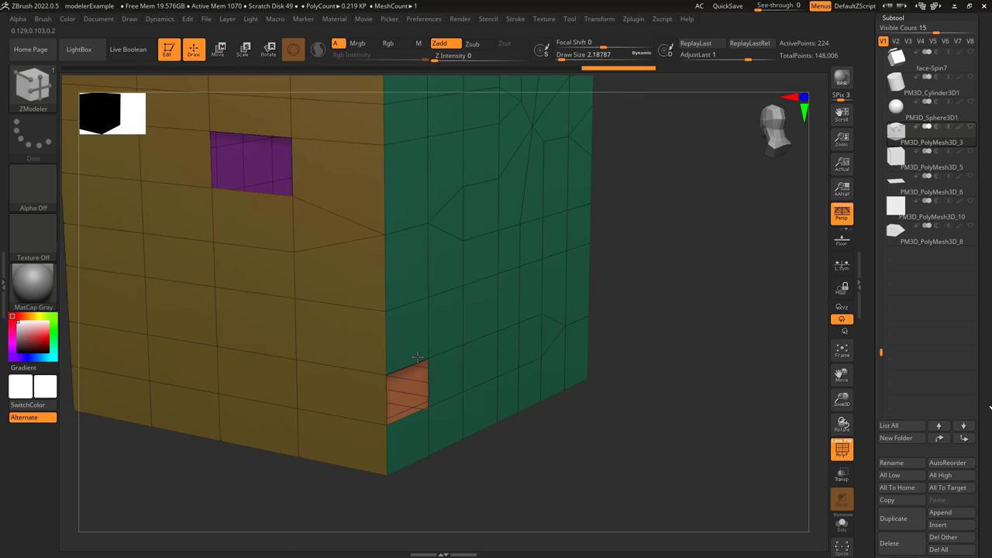
Step: Stitch edges of the orange corner hole beside the green side and the opposite edges of a dark rectangular hole in the cylinder
left_click(417, 359)
left_click(387, 405)
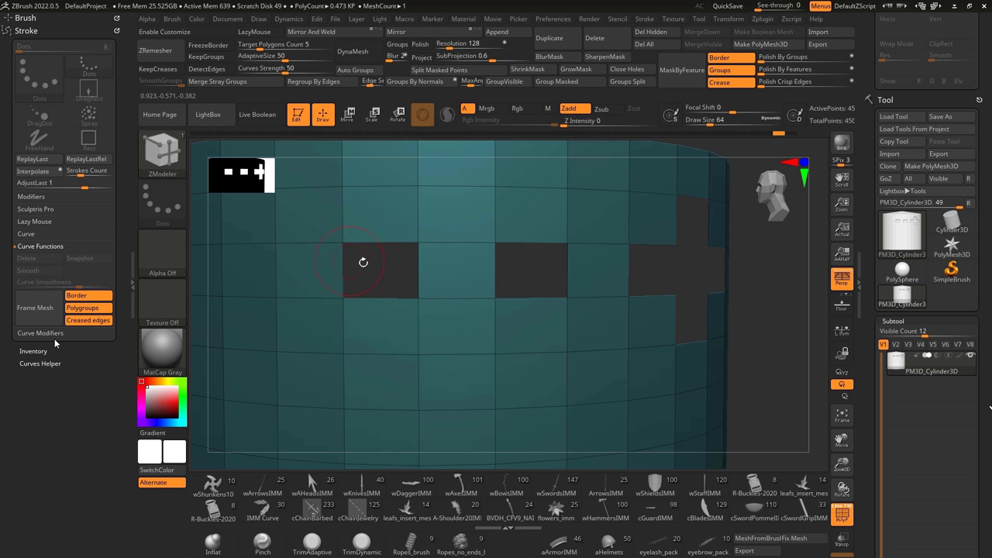
left_click(376, 241)
left_click(376, 293)
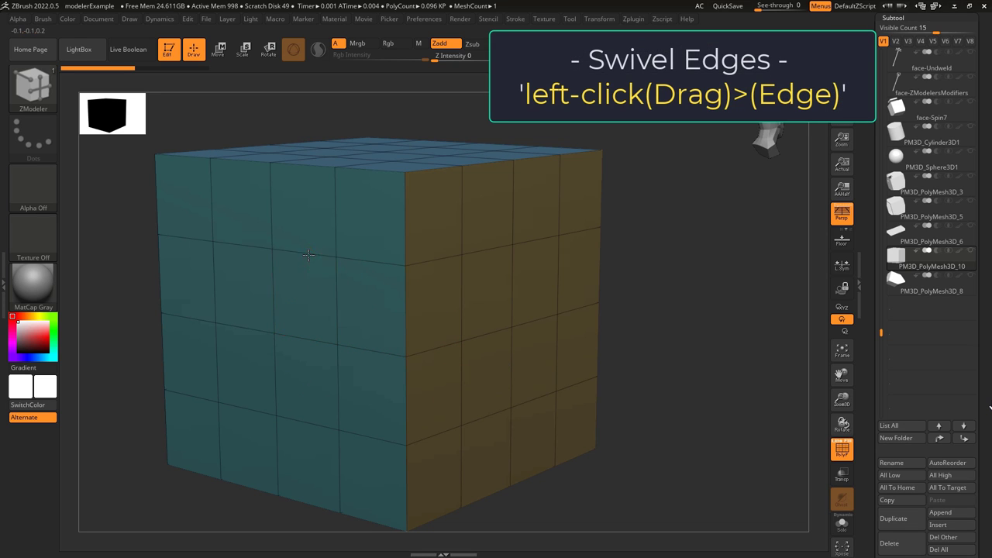
Step: Try Swivel with the EdgeLoop target on horizontal edges of the teal and gold sides, undoing each change
left_click_drag(309, 256, 284, 245)
key("ctrl+z")
key("ctrl+z")
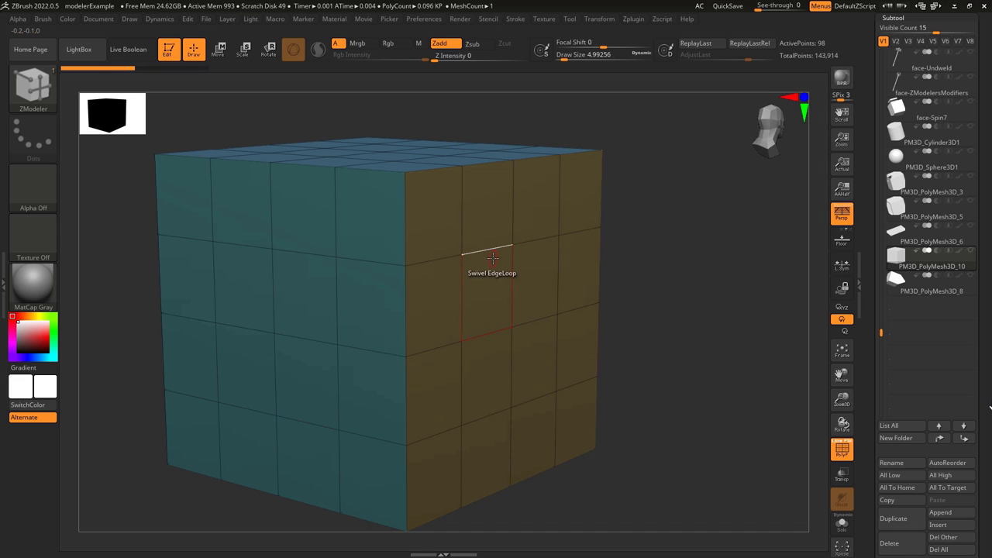
left_click_drag(494, 257, 722, 406)
left_click_drag(504, 192, 492, 169)
key("ctrl+z")
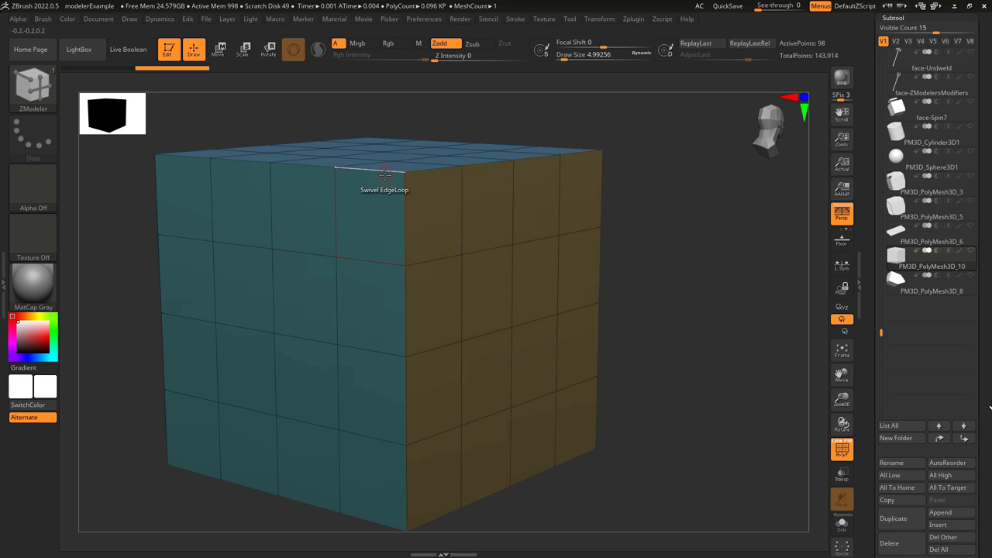
left_click_drag(377, 184, 371, 324)
key("ctrl+z")
Step: Switch the Swivel target to Edge and try it on single horizontal edges of the gold and teal sides
key("space")
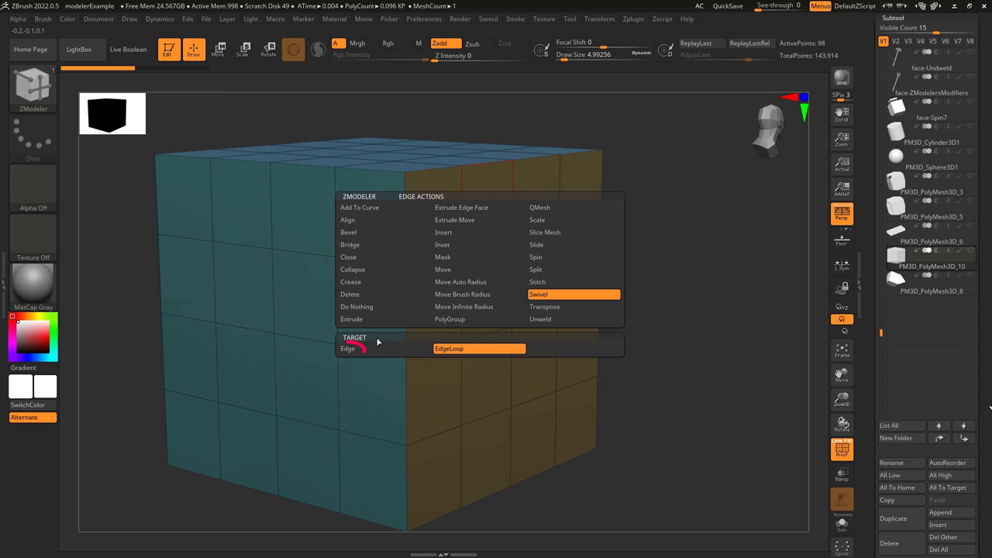
left_click(348, 349)
left_click_drag(490, 334, 532, 334)
key("ctrl+z")
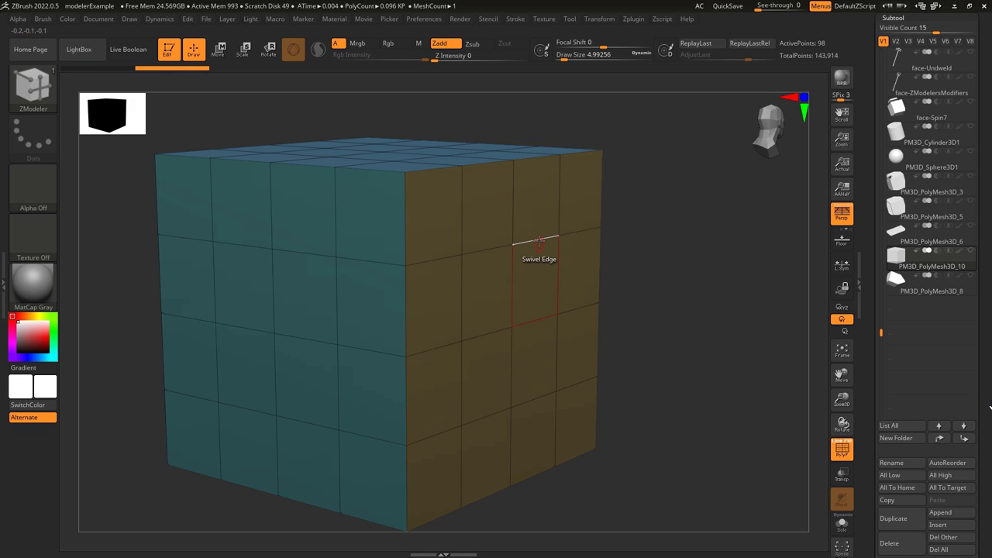
left_click_drag(540, 246, 514, 263)
key("ctrl+z")
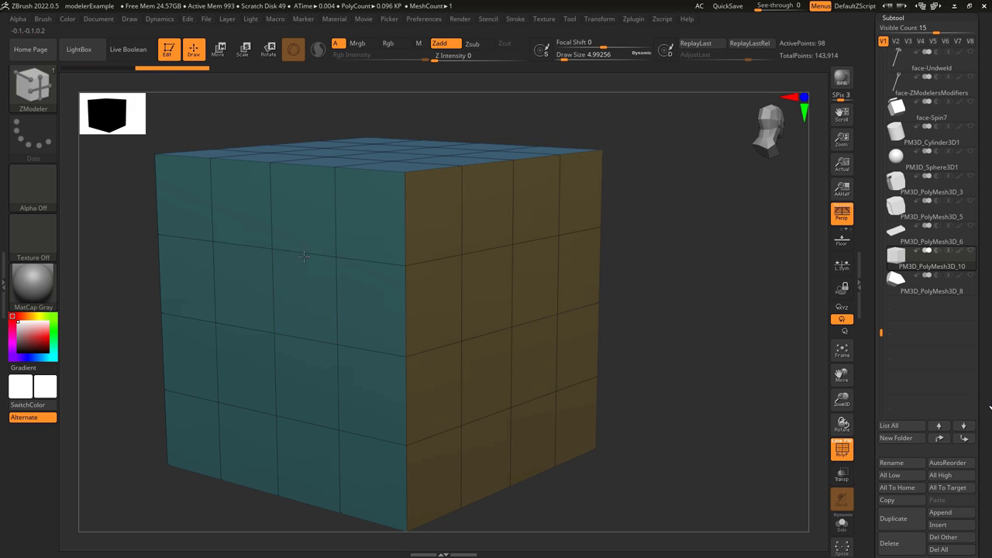
mouse_move(304, 256)
left_mouse_down()
mouse_move(233, 324)
mouse_move(304, 260)
left_mouse_up()
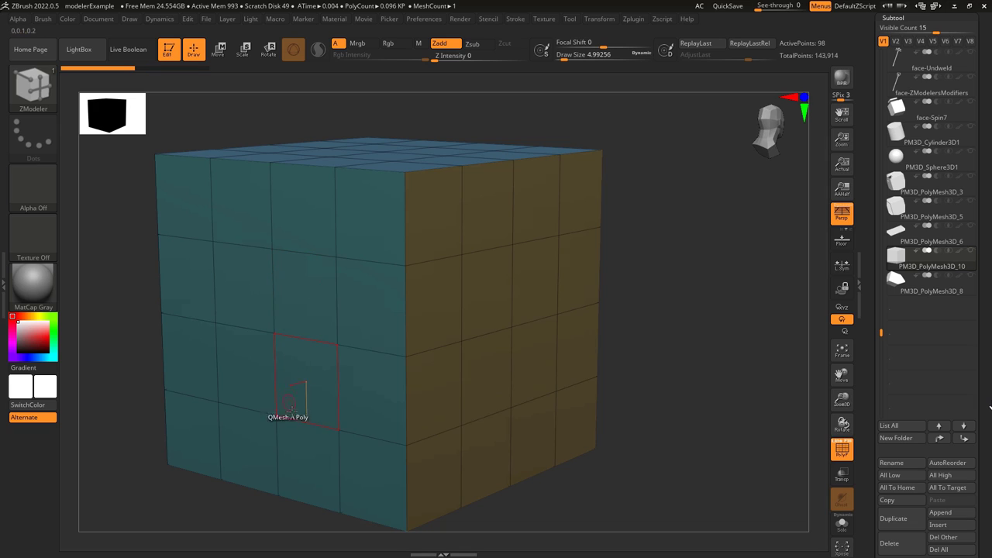
left_click_drag(289, 407, 310, 426)
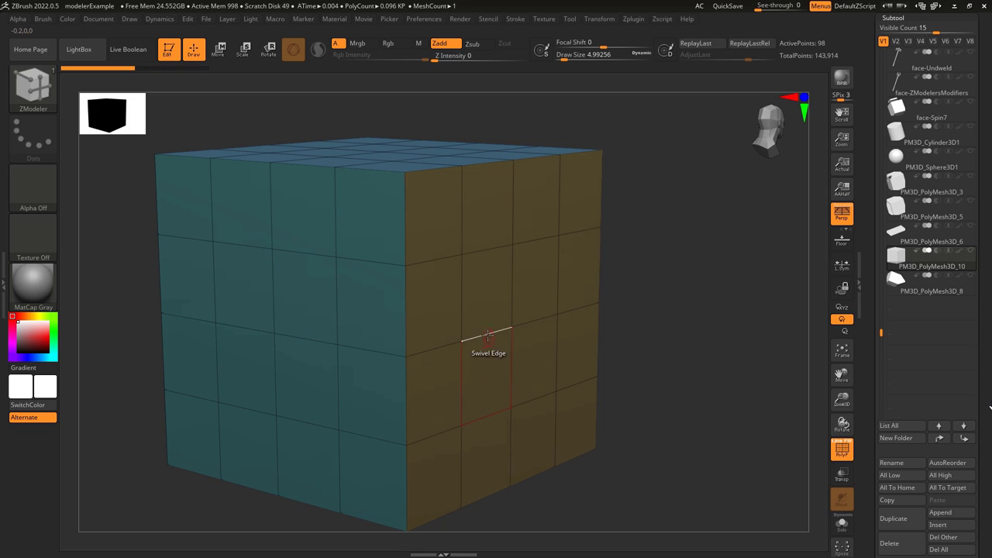
Step: Delete several polygons from the teal side to open holes and swivel an edge bordering one of the holes
left_click(370, 316)
left_click(252, 300)
left_click(371, 384)
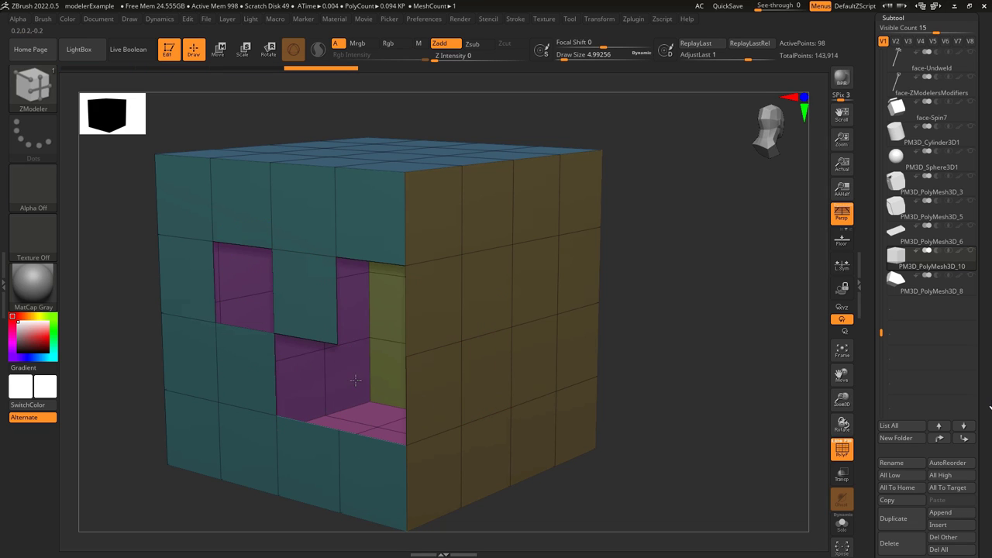
left_click(245, 364)
left_click_drag(297, 335, 471, 399)
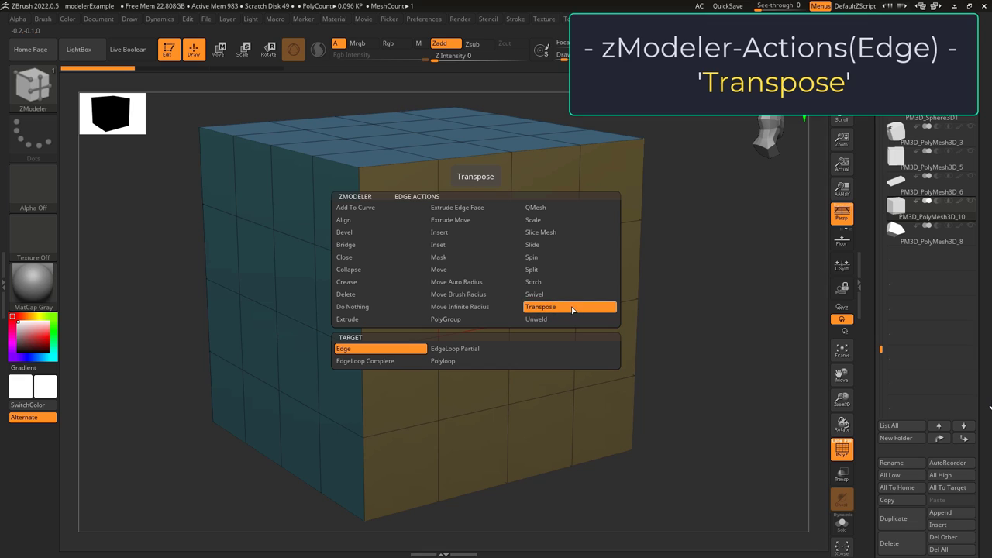
Step: Try the Transpose edge action with the Edge target on single edges of the gold side
left_click(535, 320)
left_click_drag(576, 329, 596, 352)
key("ctrl+z")
left_click_drag(543, 316, 555, 311)
mouse_move(585, 279)
left_mouse_down()
mouse_move(647, 296)
mouse_move(621, 272)
mouse_move(581, 277)
left_mouse_up()
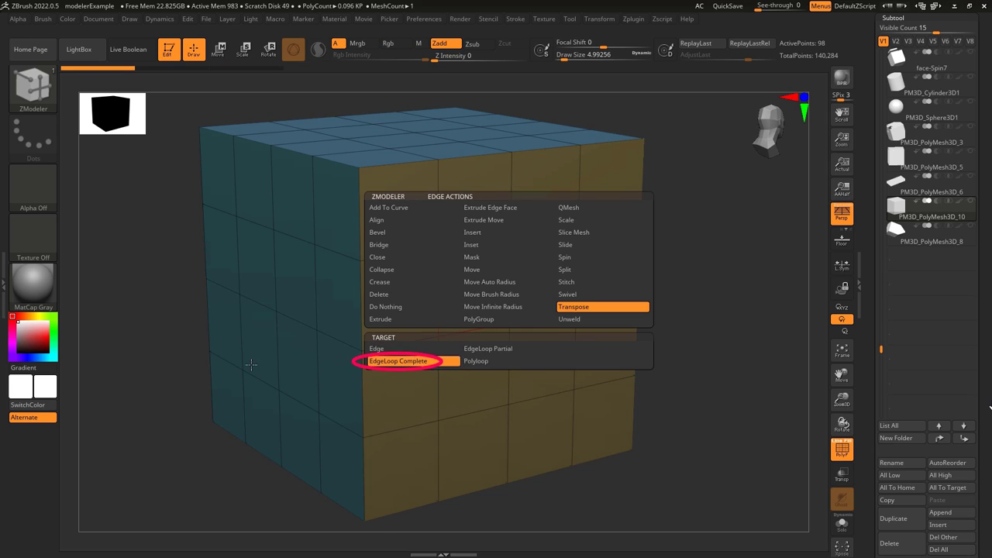
Step: Try Transpose with the EdgeLoop Complete target and shift an edge loop at the cube's upper rim
left_click(510, 283)
left_click_drag(547, 295, 513, 284)
key("ctrl+z")
left_click_drag(510, 226, 510, 247)
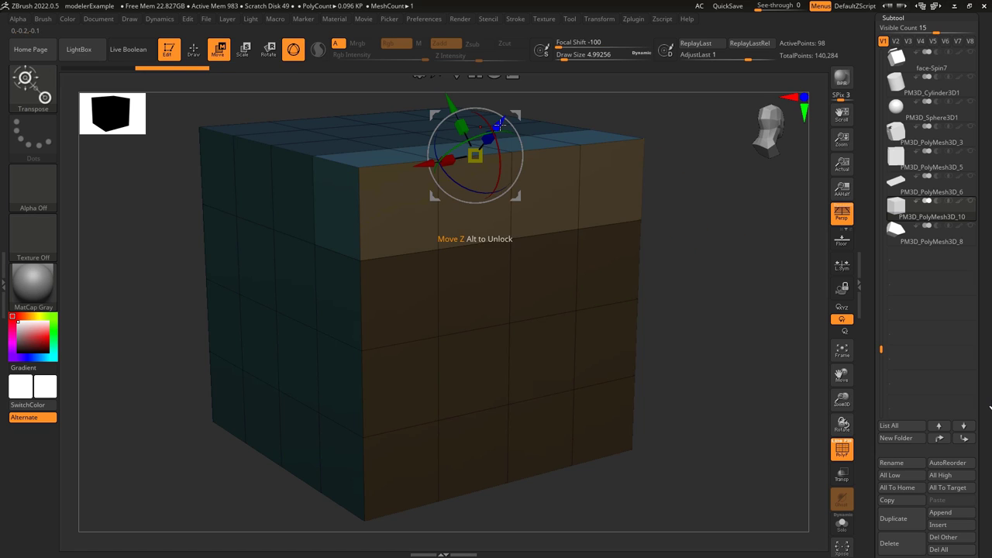
left_click_drag(518, 155, 483, 182)
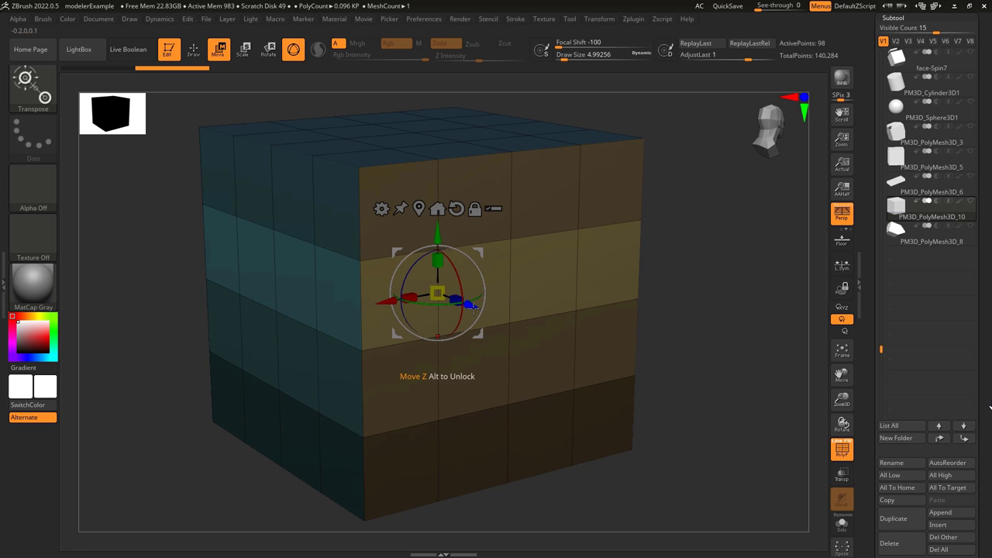
Step: Move horizontal and vertical polygon loops around the cube with the Transpose gizmo
left_click_drag(437, 287, 418, 288)
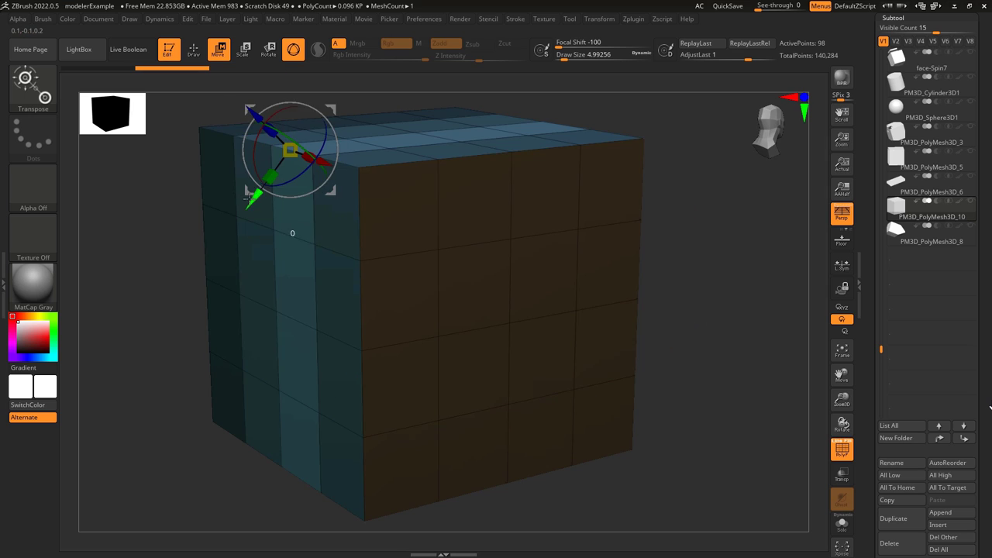
mouse_move(250, 199)
left_mouse_down()
mouse_move(271, 173)
mouse_move(243, 210)
left_mouse_up()
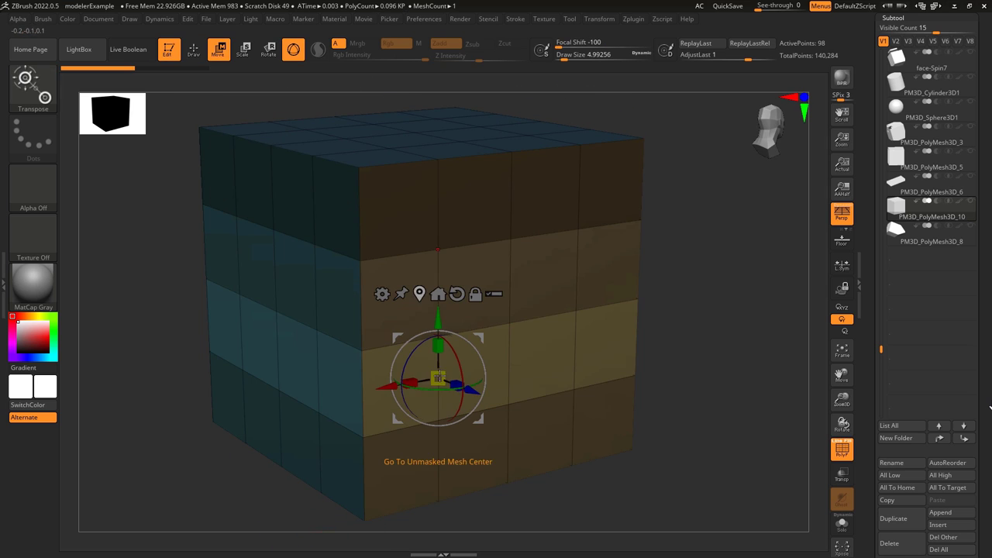
mouse_move(469, 390)
left_mouse_down()
mouse_move(526, 416)
mouse_move(462, 388)
left_mouse_up()
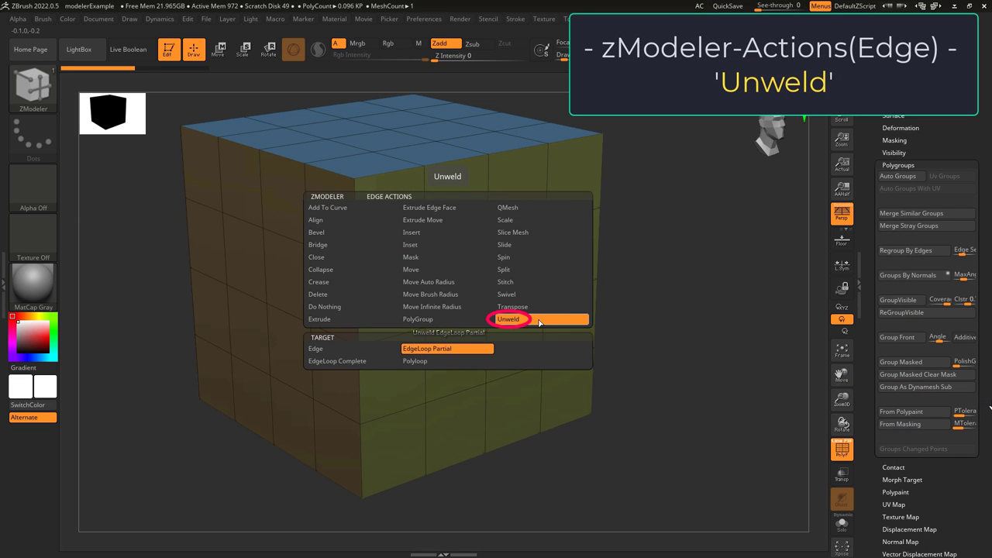
Step: Unweld with the Edge target and the EdgeLoop Complete target on the olive side, and apply Auto Groups to the separated parts
left_click(346, 353)
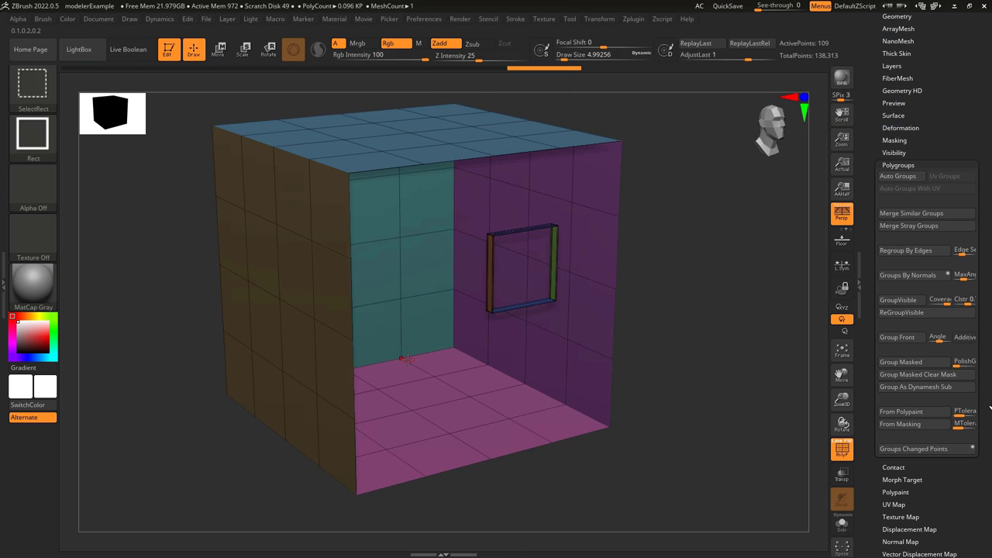
left_click_drag(541, 233, 542, 302)
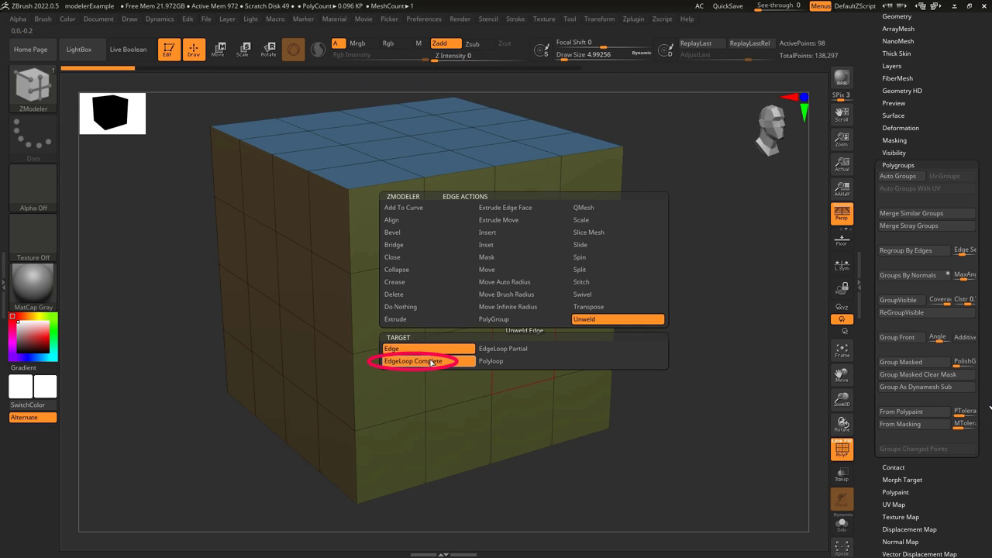
left_click(404, 361)
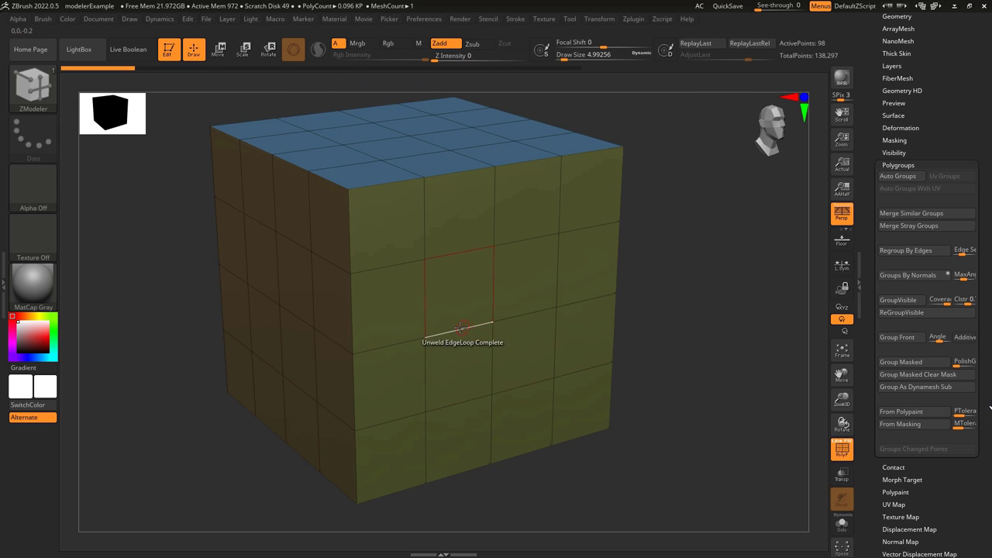
left_click(900, 176)
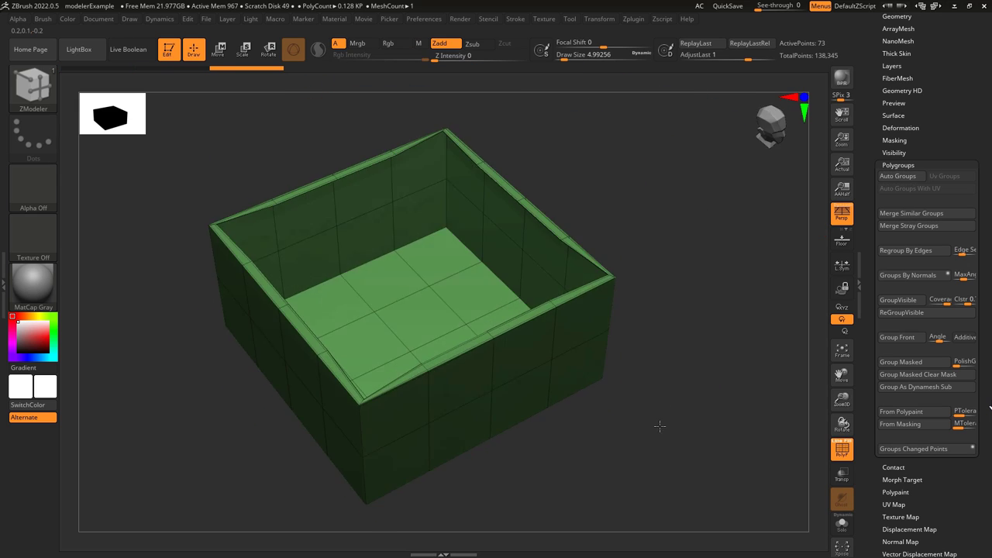
left_click_drag(660, 423, 643, 381)
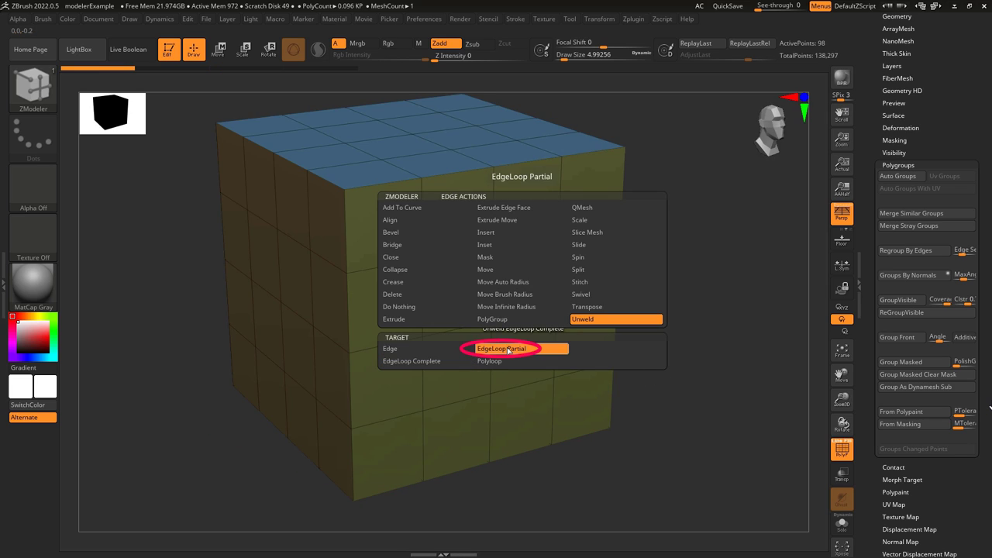
Step: Unweld the olive side's upper border with the EdgeLoop Partial target and a horizontal edge with the Polyloop target
left_click(509, 350)
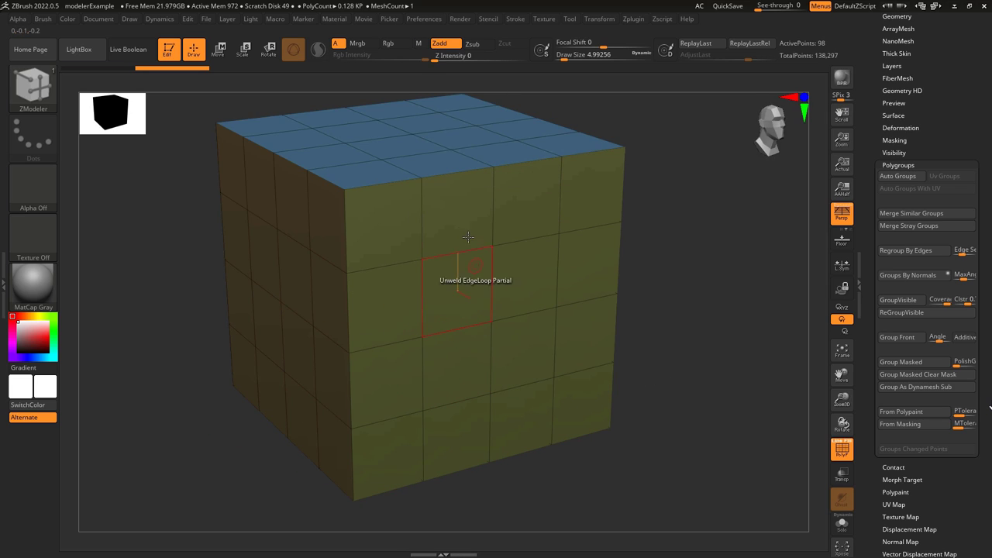
left_click(450, 178)
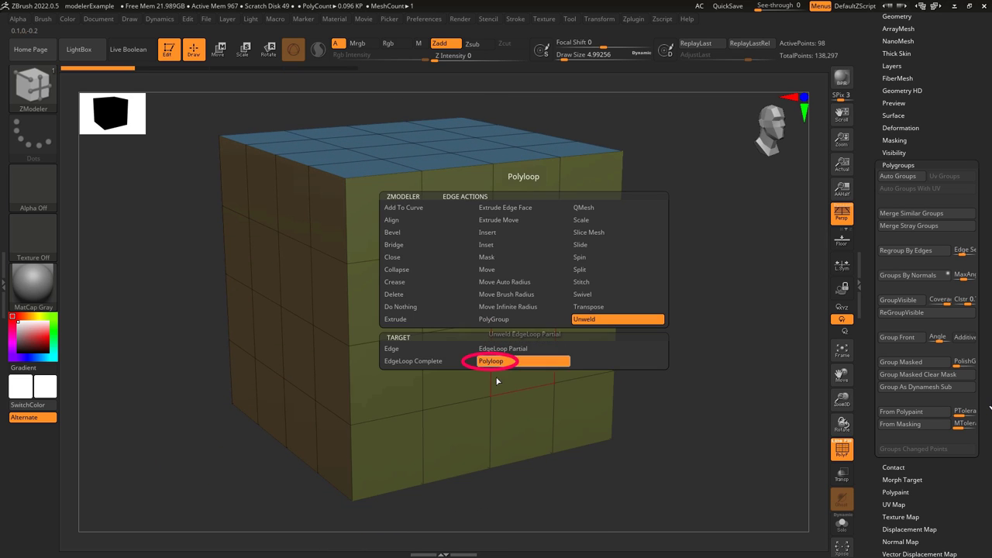
left_click(473, 359)
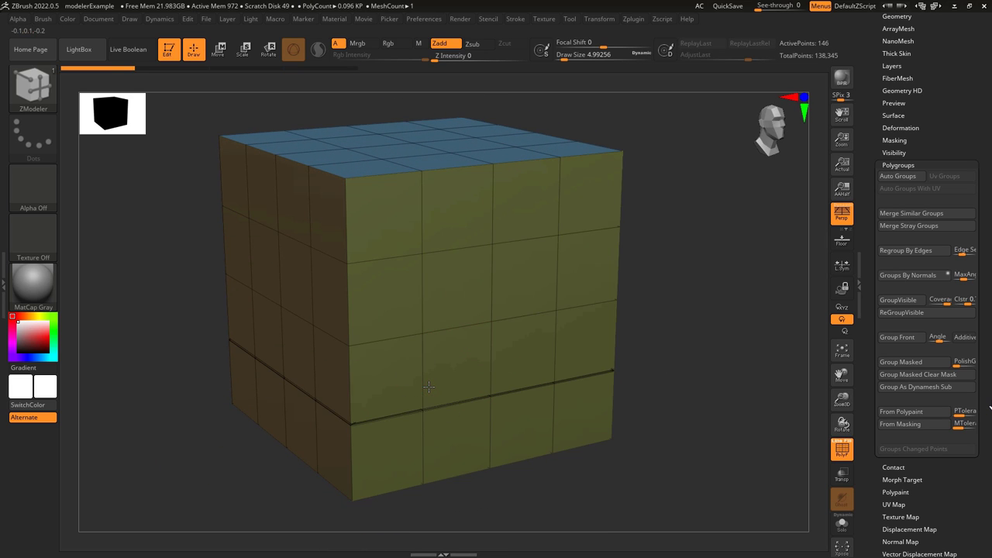
left_click(425, 342)
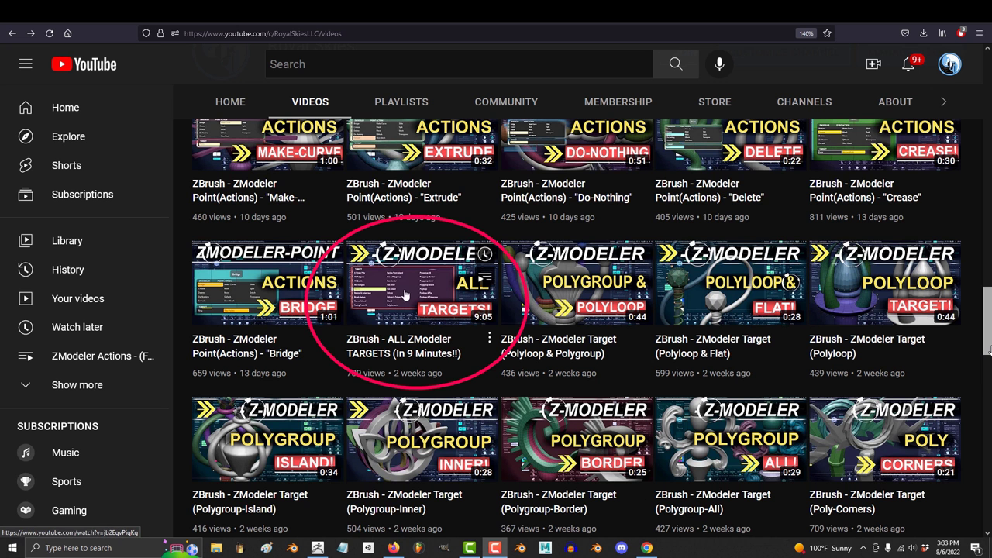
left_click(418, 291)
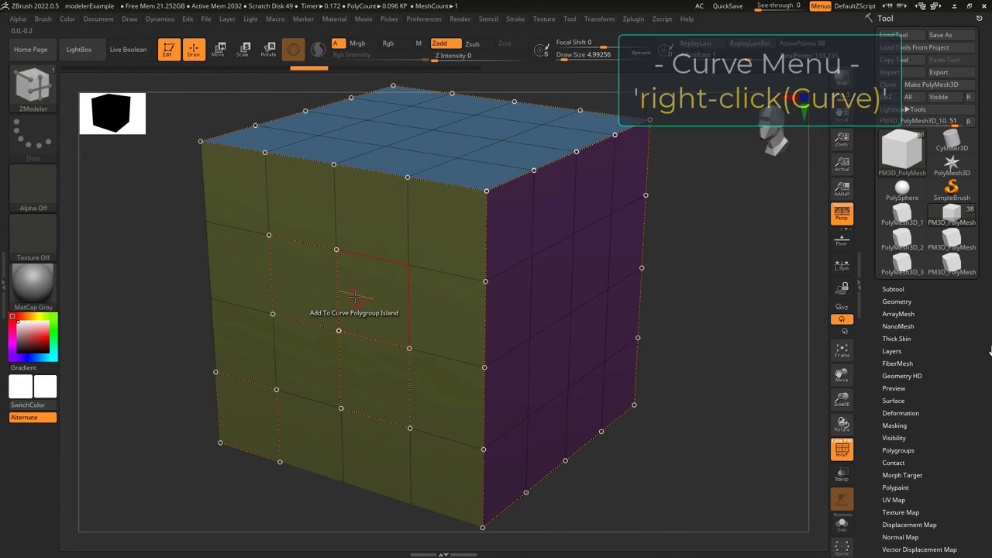
Step: Examine the Bevel, Delete and Do Nothing curve actions together with their targets and modifiers
right_click(354, 297)
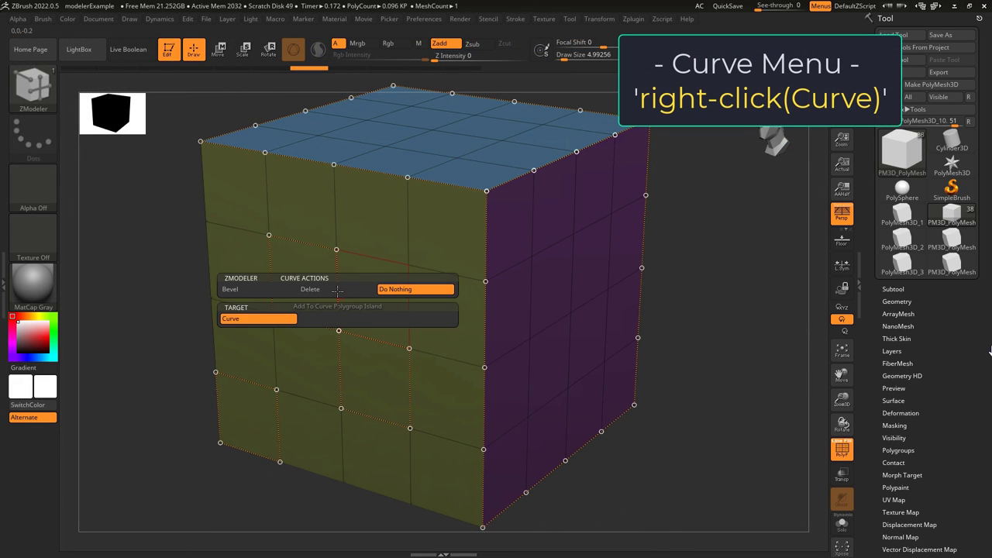
left_click(314, 294)
left_click(275, 291)
left_click(313, 292)
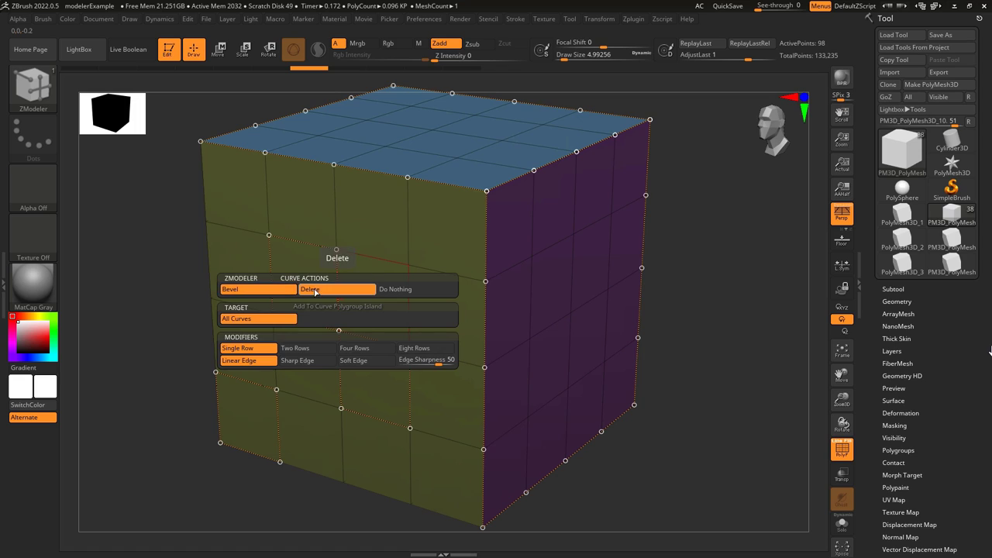
left_click(397, 292)
left_click(320, 292)
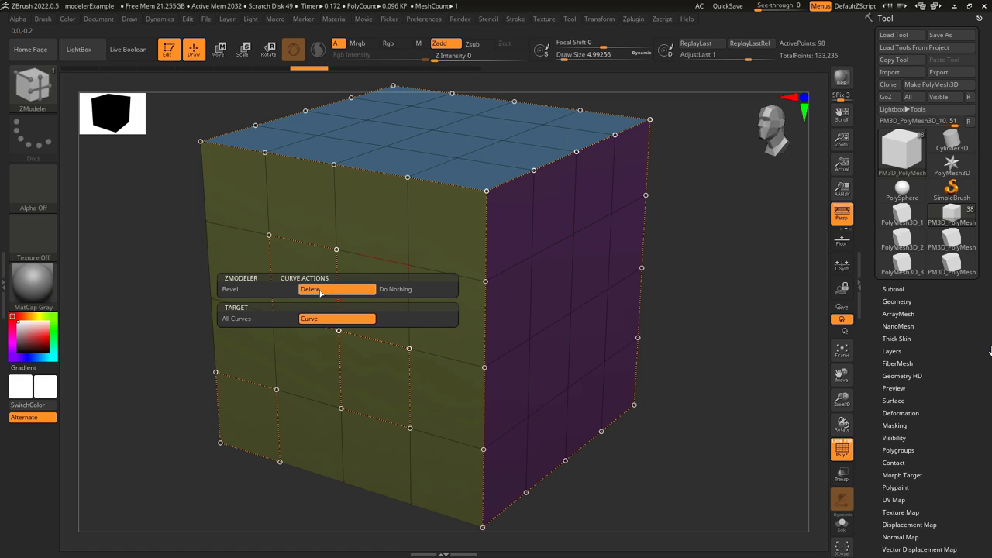
left_click(400, 291)
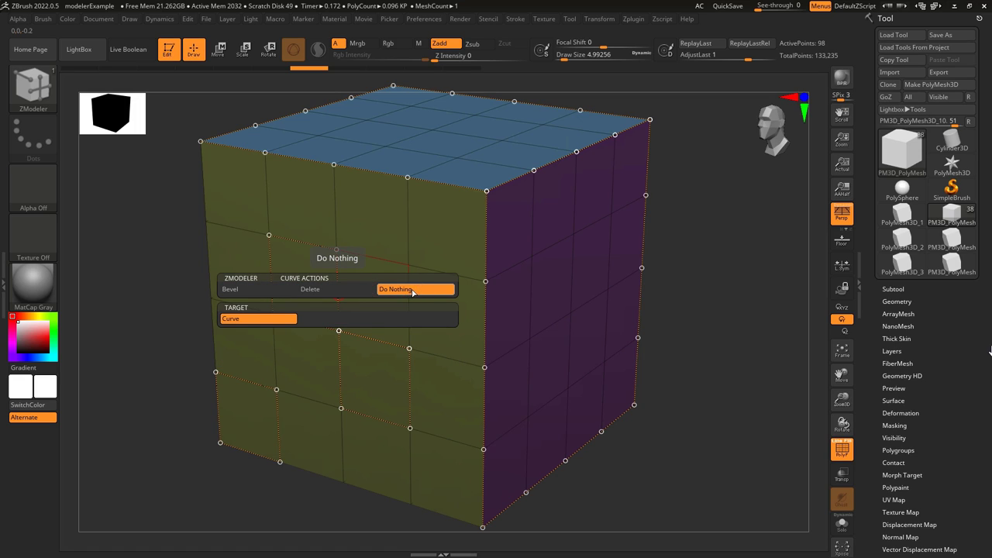
Step: Add curves along the cube's polygroup islands and choose the Bevel curve action with the All Curves target
left_click(629, 339)
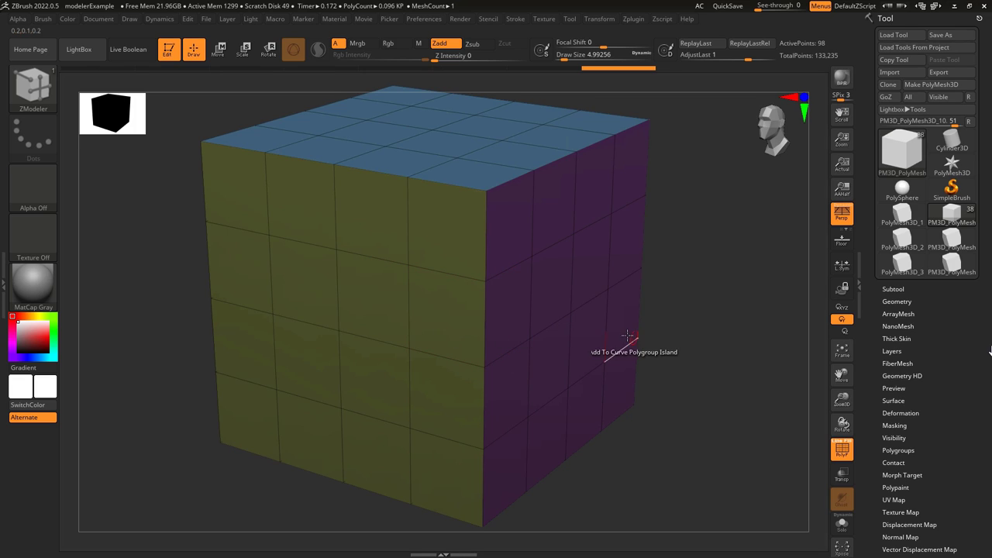
key("space")
left_click(336, 279)
left_click(490, 363)
key("space")
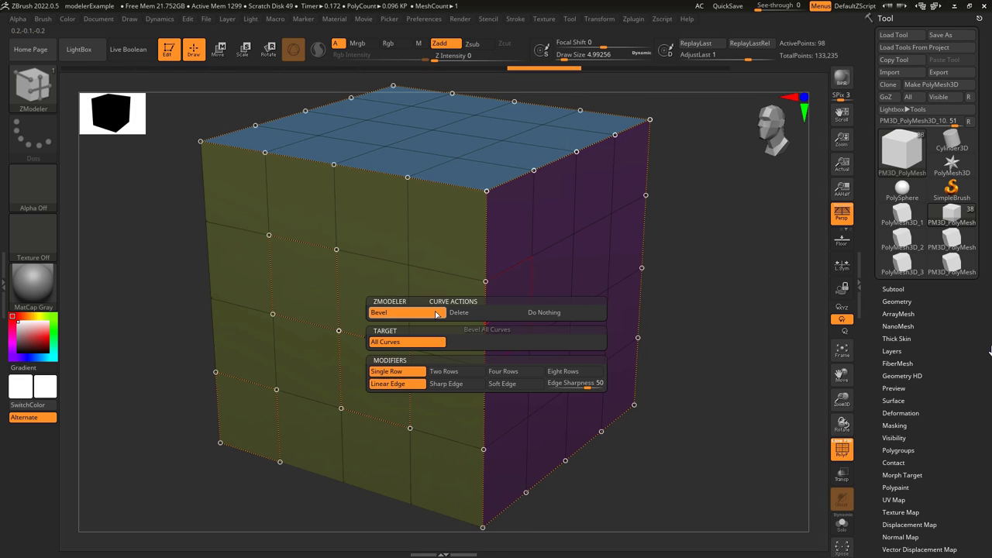
Step: Try beveling all curves on the cube with the Single Row and Two Rows modifiers, undoing each bevel
left_click(401, 372)
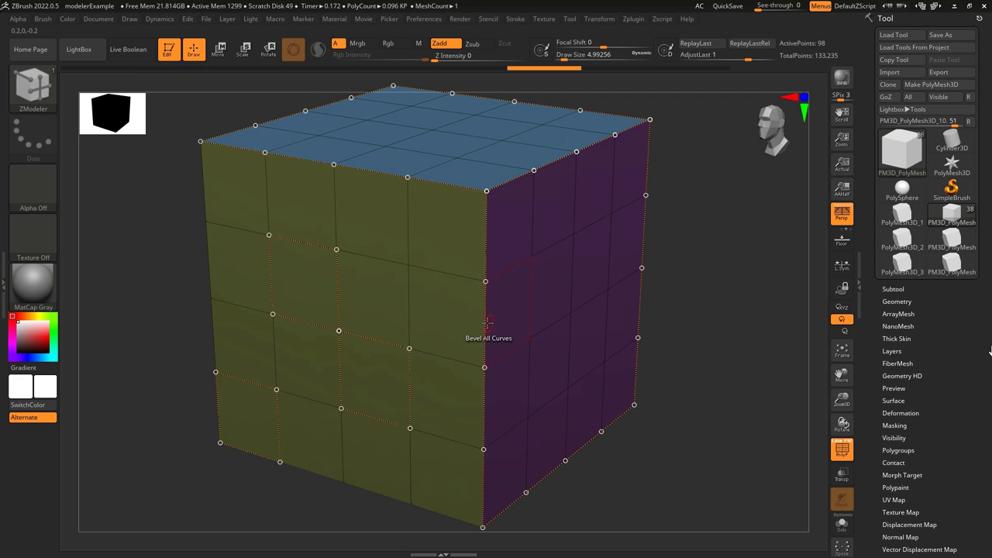
mouse_move(488, 320)
left_mouse_down()
mouse_move(511, 331)
mouse_move(497, 334)
mouse_move(488, 320)
left_mouse_up()
key("ctrl+z")
key("space")
left_click(452, 374)
key("ctrl+z")
Step: Try beveling all curves with the Four Rows and Eight Rows modifiers, undoing each bevel
key("space")
left_click(519, 377)
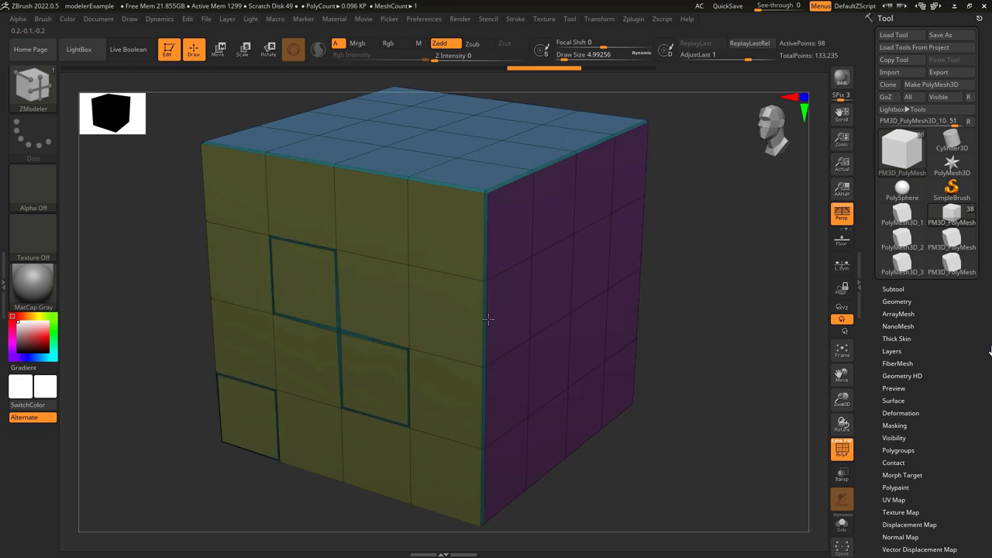
key("ctrl+z")
key("space")
left_click_drag(488, 319, 512, 339)
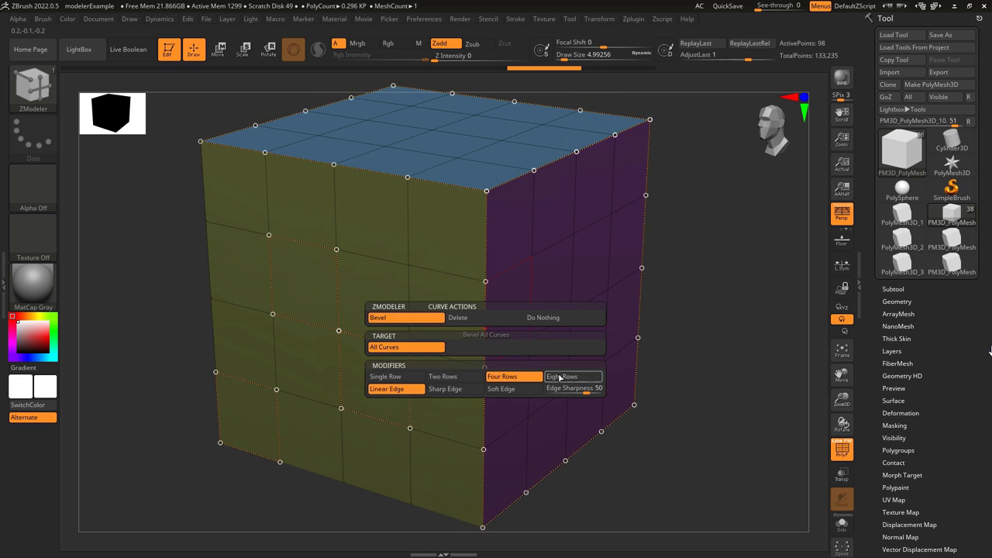
left_click(559, 376)
key("ctrl+z")
Step: Try eight-row bevels on all curves with Linear Edge and Sharp Edge, previewing with Dynamic Subdiv and undoing each
key("space")
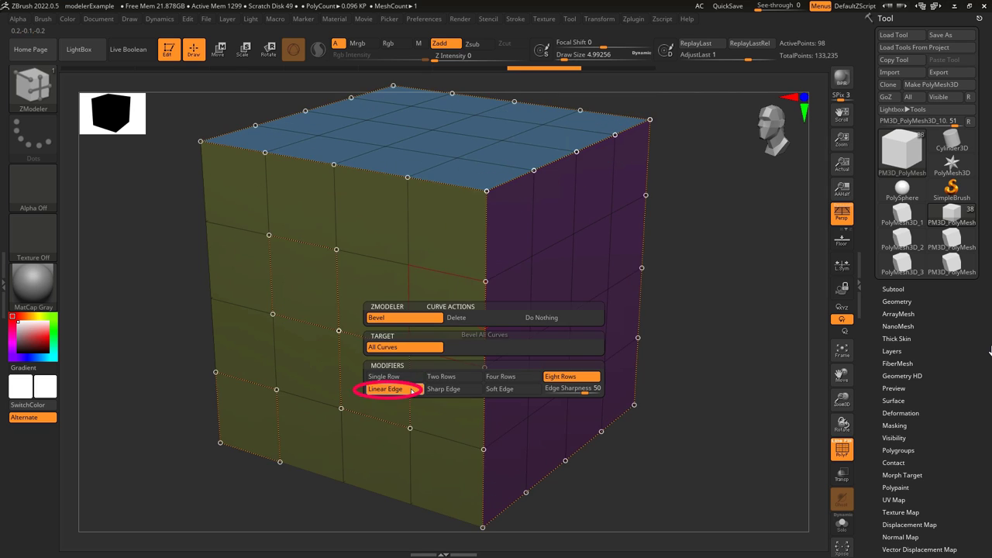
left_click_drag(485, 330, 521, 343)
key("ctrl+z")
key("space")
left_click(444, 399)
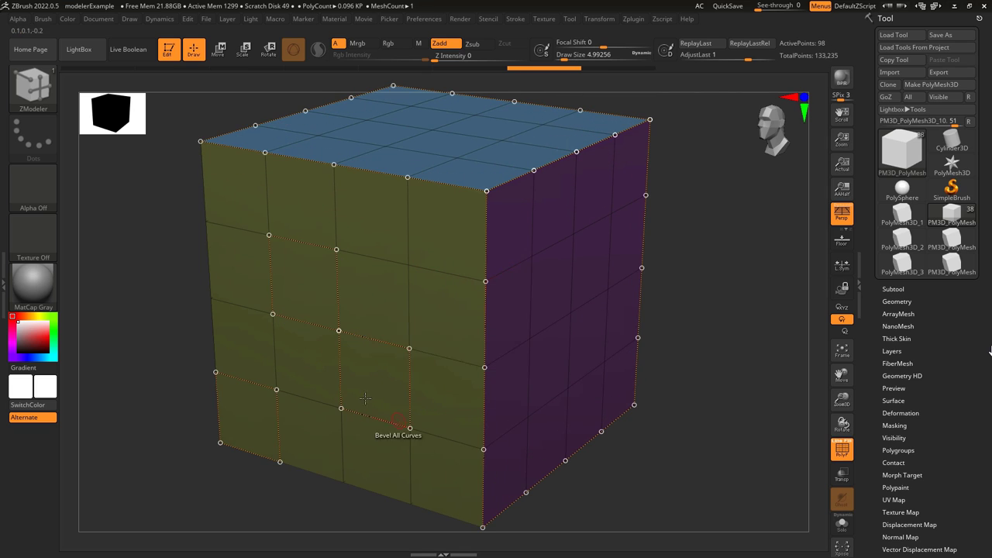
left_click(487, 319)
key("d")
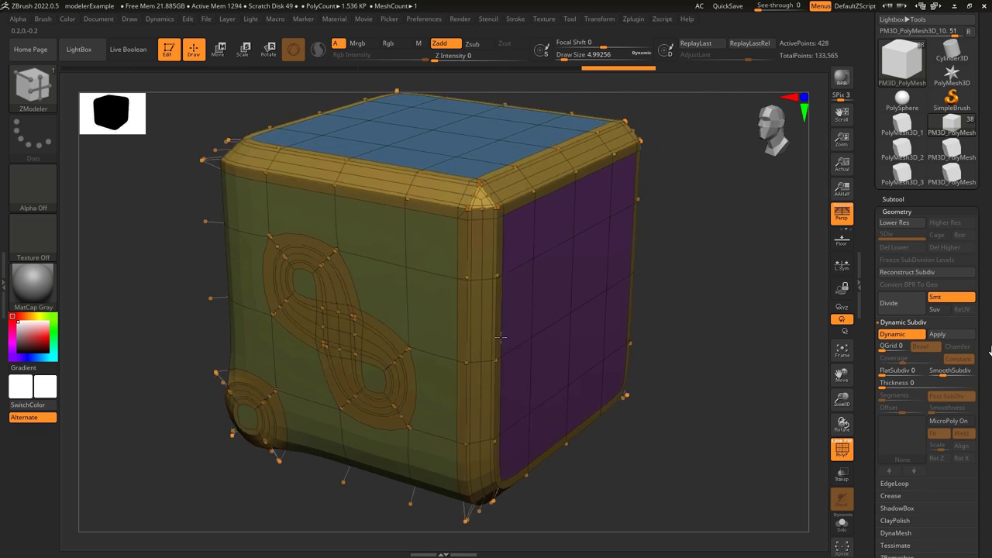
key("ctrl+z")
key("shift+d")
Step: Try eight-row bevels on all curves with Edge Sharpness values such as 87 and -68, previewing with Dynamic Subdiv and undoing each
left_click_drag(486, 332, 515, 345)
key("ctrl+z")
key("d")
key("ctrl+z")
key("space")
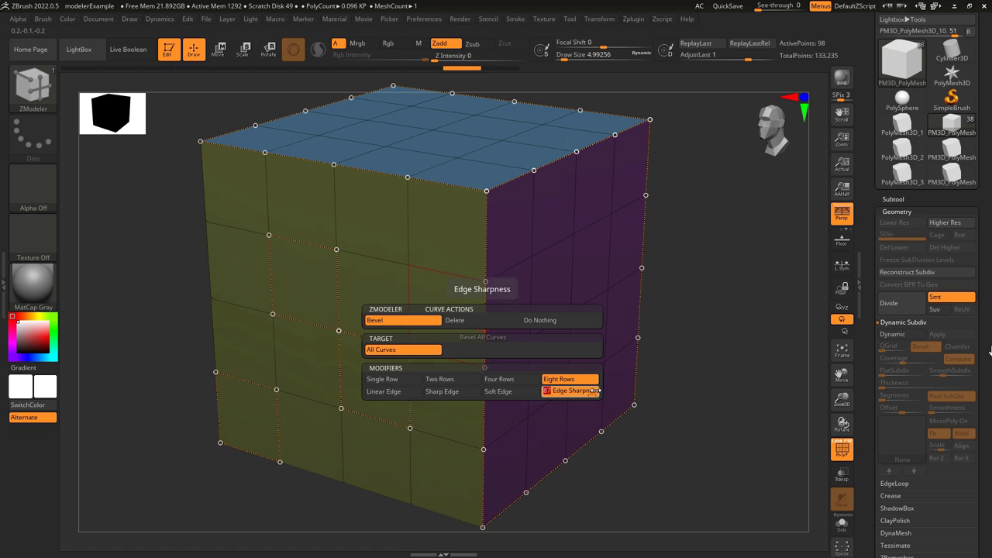
key("d")
left_click_drag(484, 333, 506, 342)
key("ctrl+z")
key("space")
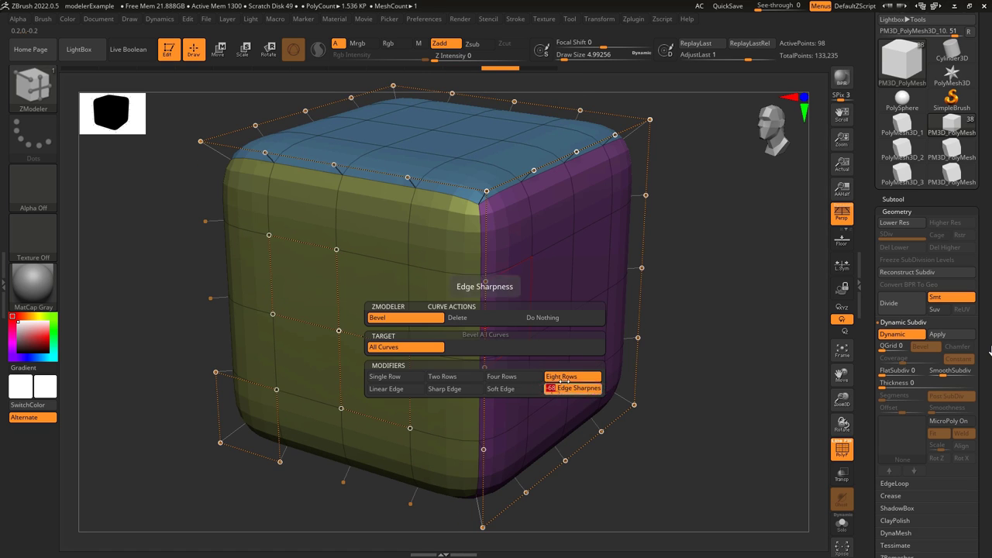
left_click(564, 377)
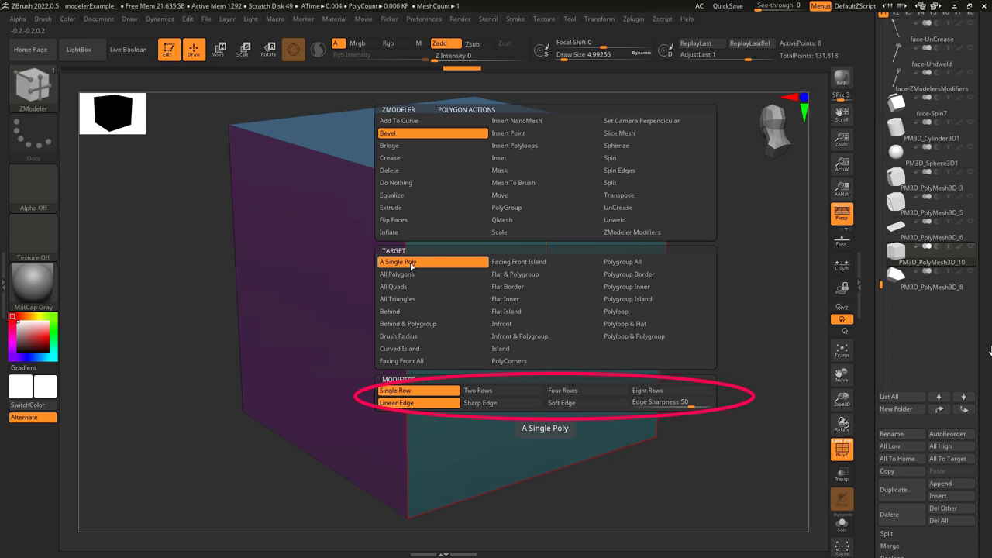
Step: Try the Bevel polygon action on a single poly of the plain cube with Eight Rows, using Linear Edge and Sharp Edge
left_click_drag(205, 372, 167, 383)
left_click_drag(524, 310, 542, 314)
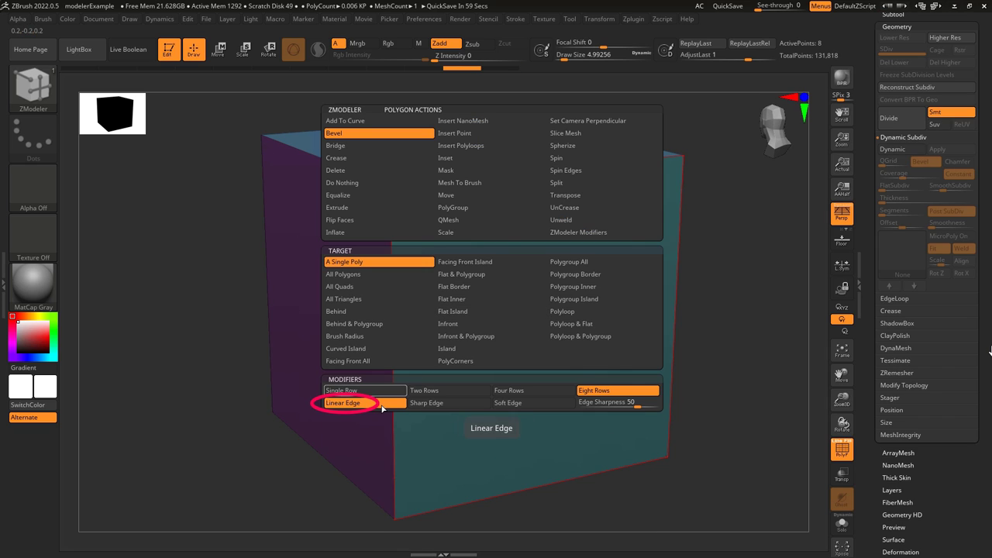
left_click(382, 404)
left_click_drag(569, 361, 594, 363)
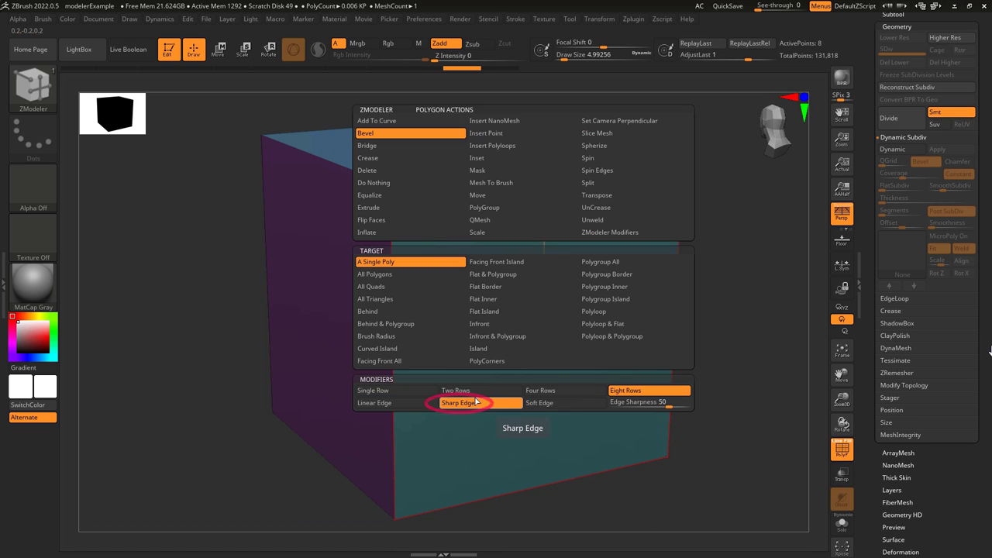
left_click(456, 403)
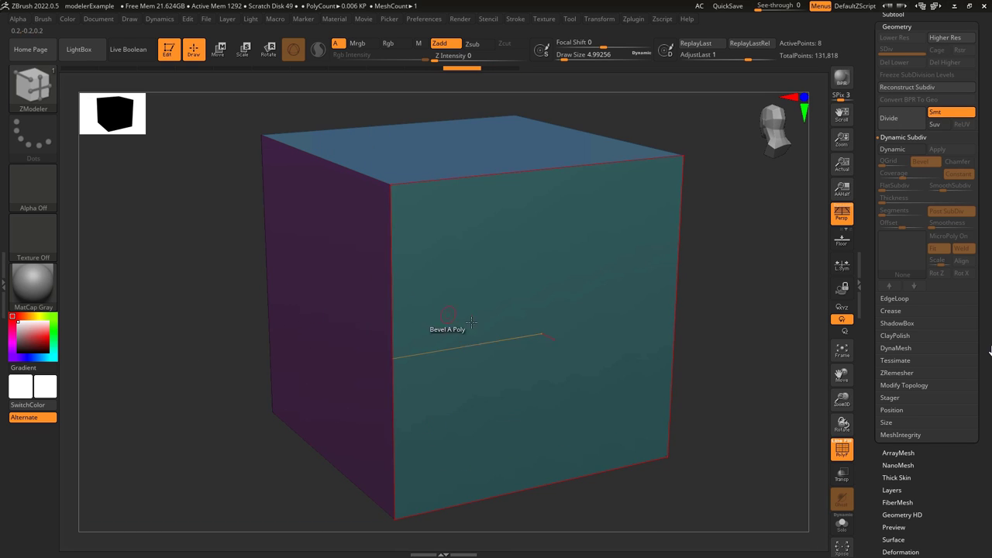
left_click_drag(450, 333, 545, 351)
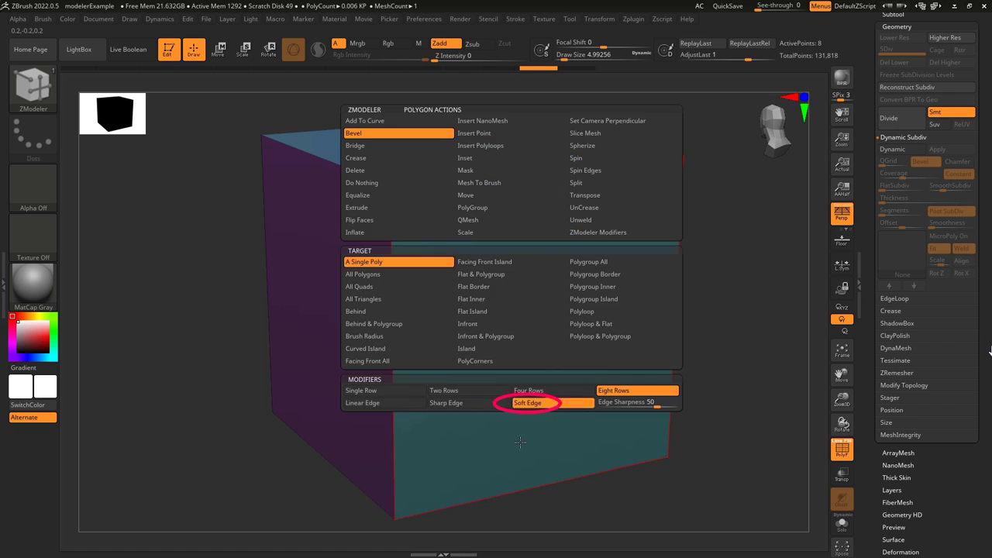
Step: Bevel the cube with the Soft Edge modifier and adjust Edge Sharpness with the All Polygons target and Dynamic Subdiv on
left_click(524, 402)
left_click_drag(498, 336, 548, 336)
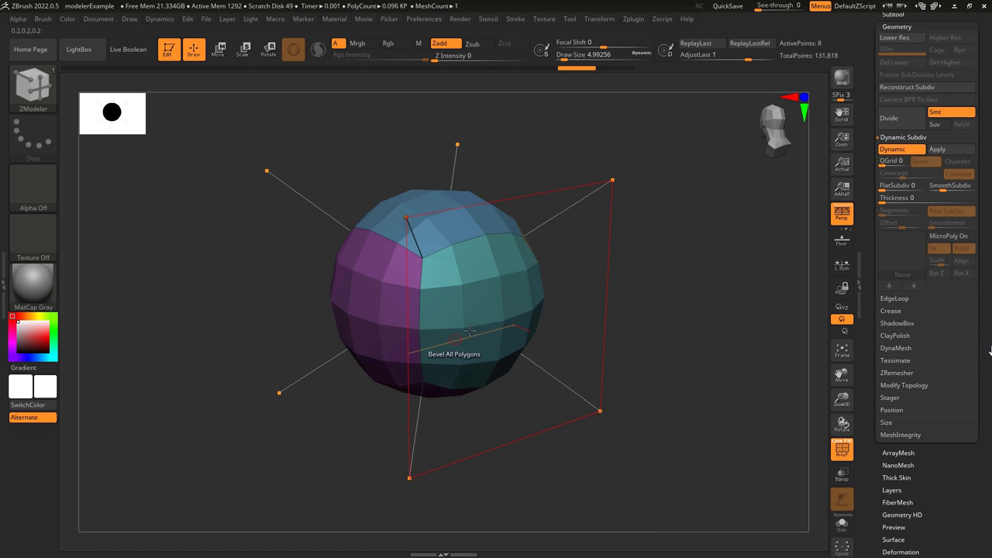
left_click_drag(505, 338, 512, 339)
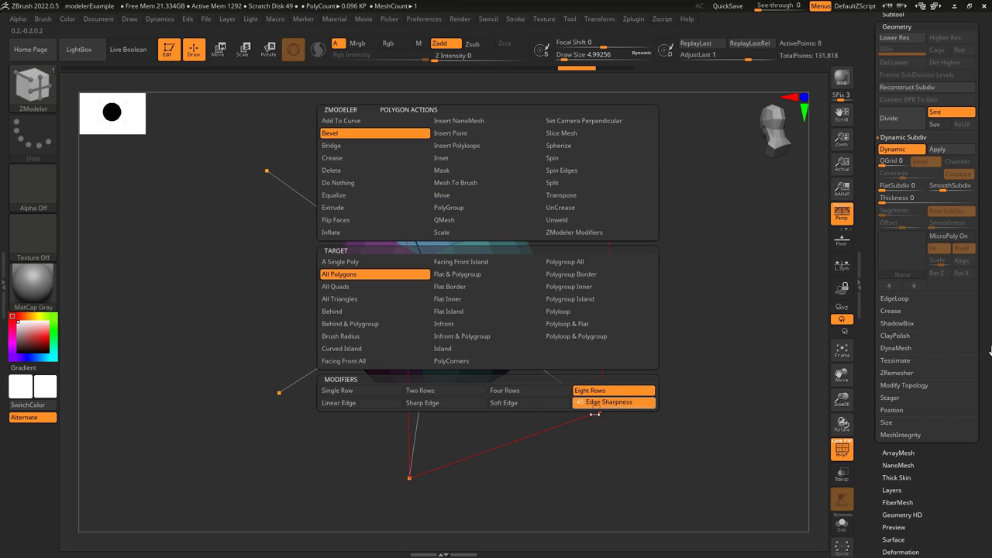
left_click_drag(595, 415, 599, 416)
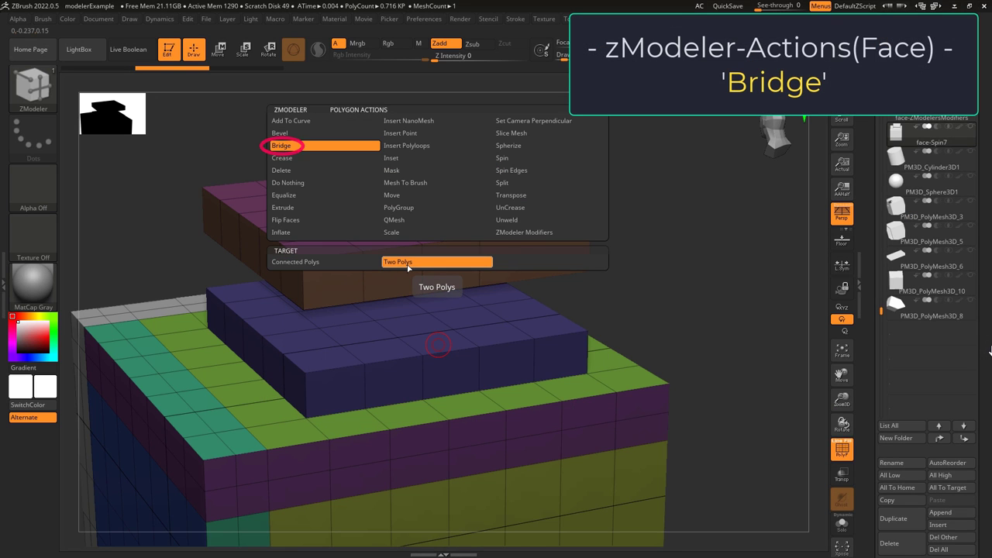
Step: Try bridging the upper slab's front faces to the green faces below with the Two Polys target, and undo the bridges
left_click(408, 264)
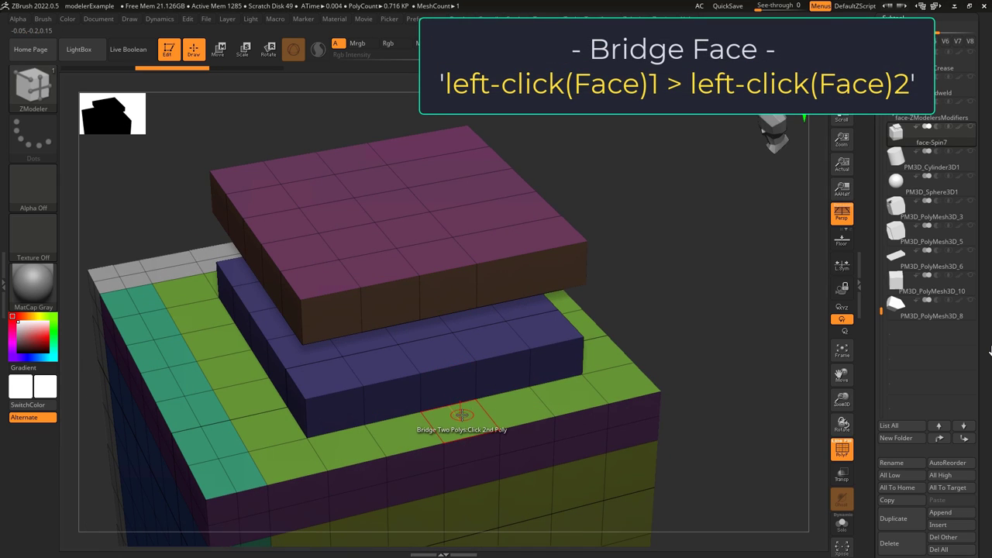
left_click(462, 415)
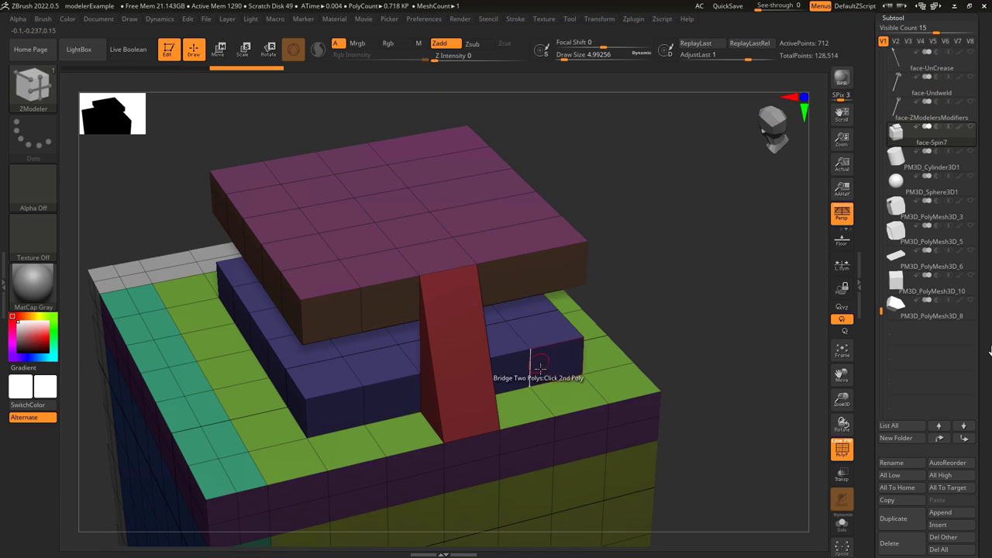
left_click(623, 408)
key("ctrl+z")
key("ctrl+z")
Step: Bridge adjacent faces at the pink slab's corner and on top of the PM3D_PolyMesh3D_10 cube with the Connected Polys target
key("space")
left_click(334, 265)
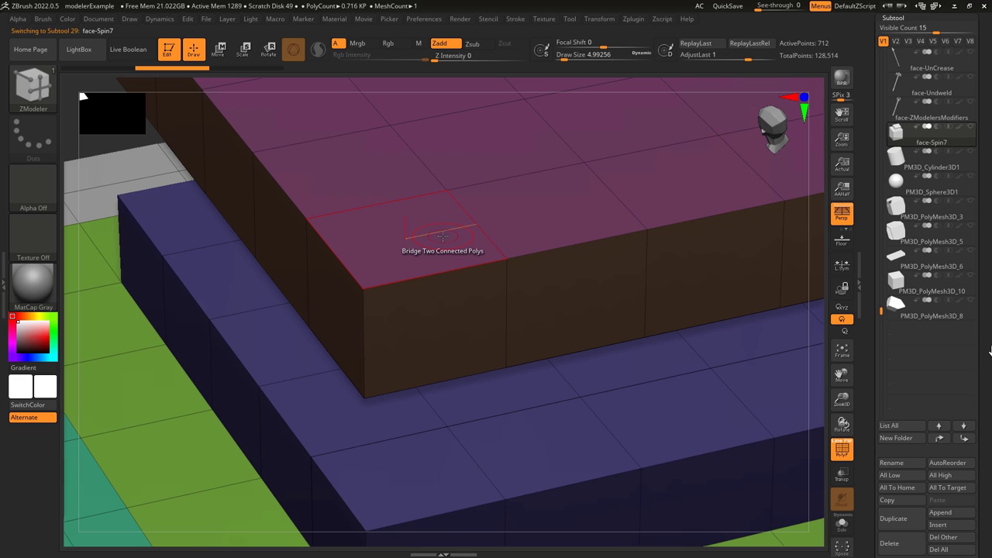
left_click_drag(442, 235, 602, 321)
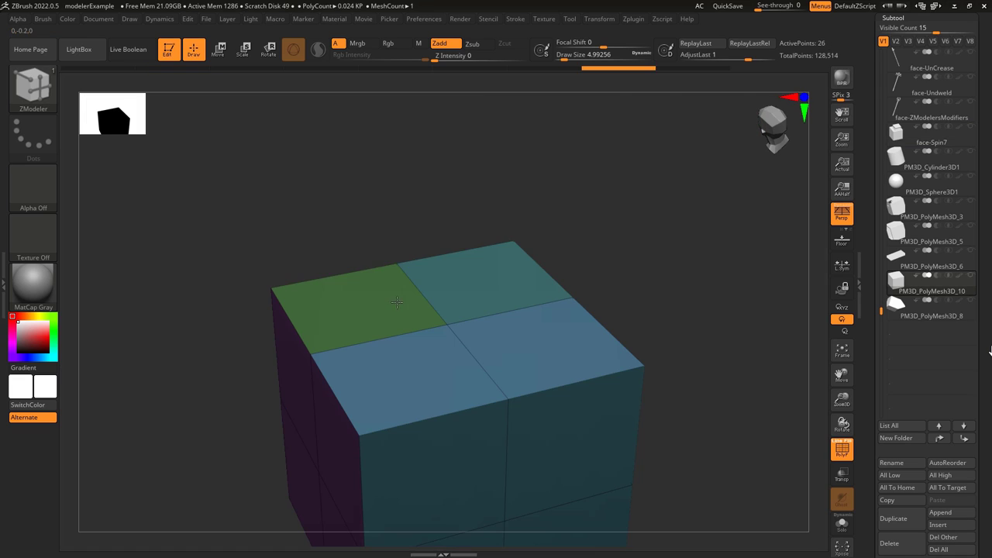
left_click_drag(450, 310, 558, 268)
Step: Try bridging two connected polys on the cube's top with the Bezier Curve and Arcs types
key("space")
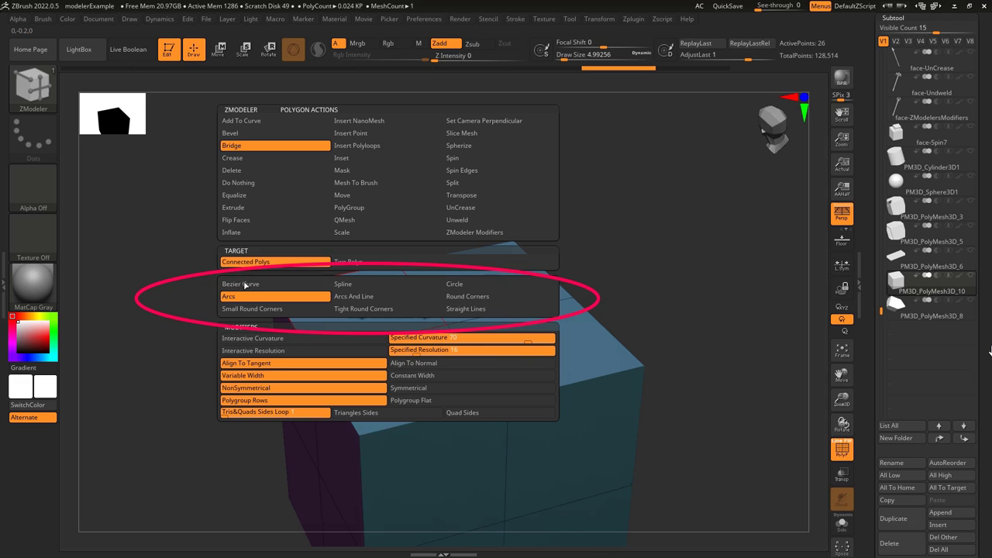
left_click(245, 285)
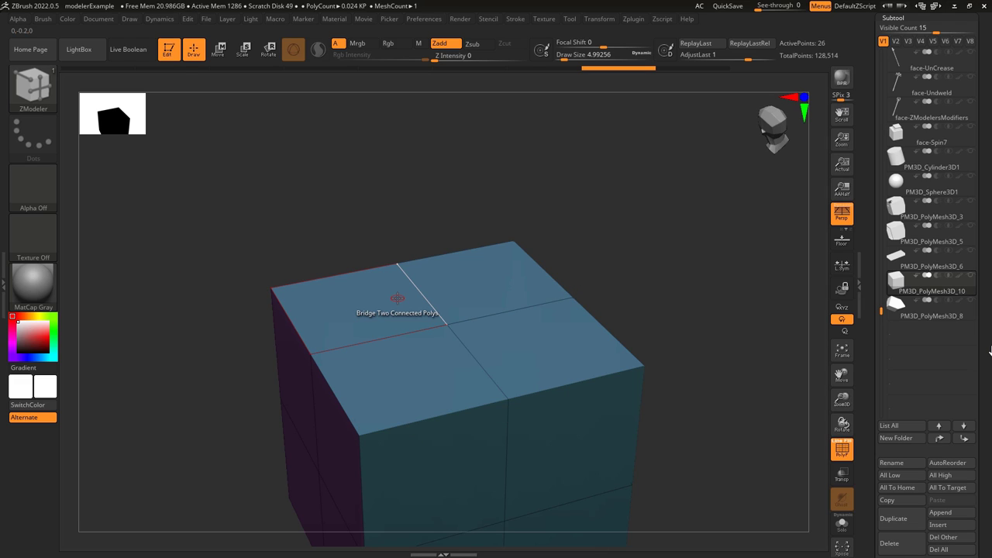
left_click(397, 299)
left_click(255, 297)
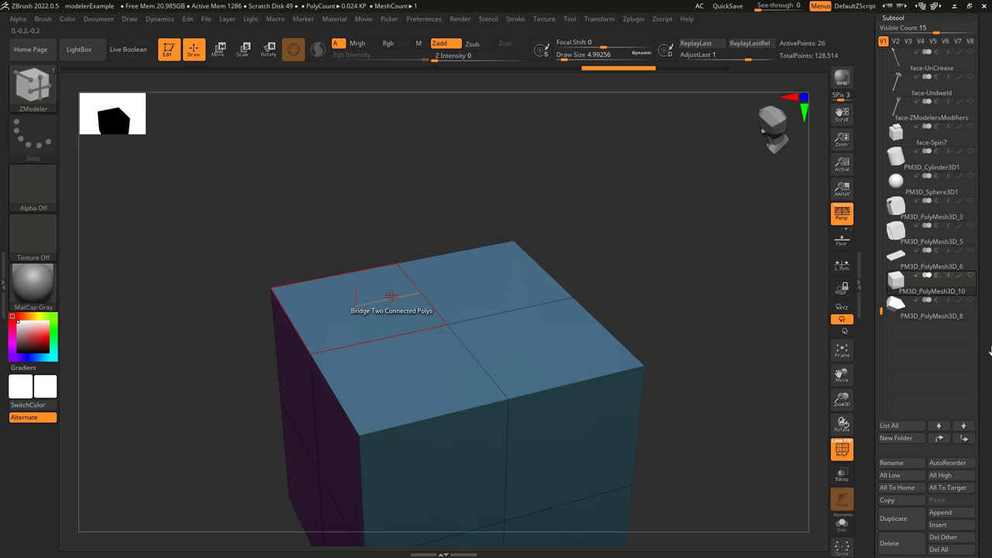
left_click(396, 297)
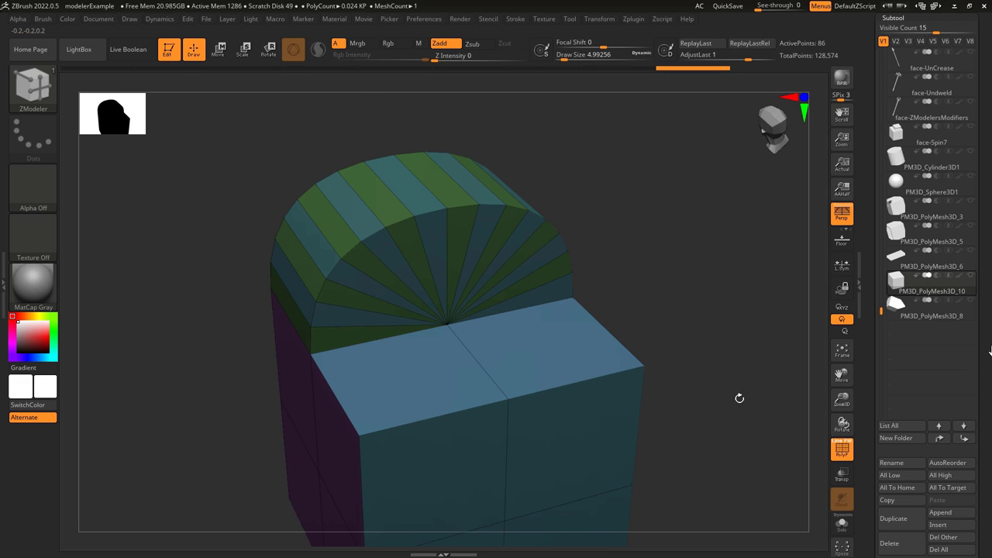
Step: Try the Small Round Corners and Spline types for the bridge on the cube's top, undoing each result
left_click(250, 311)
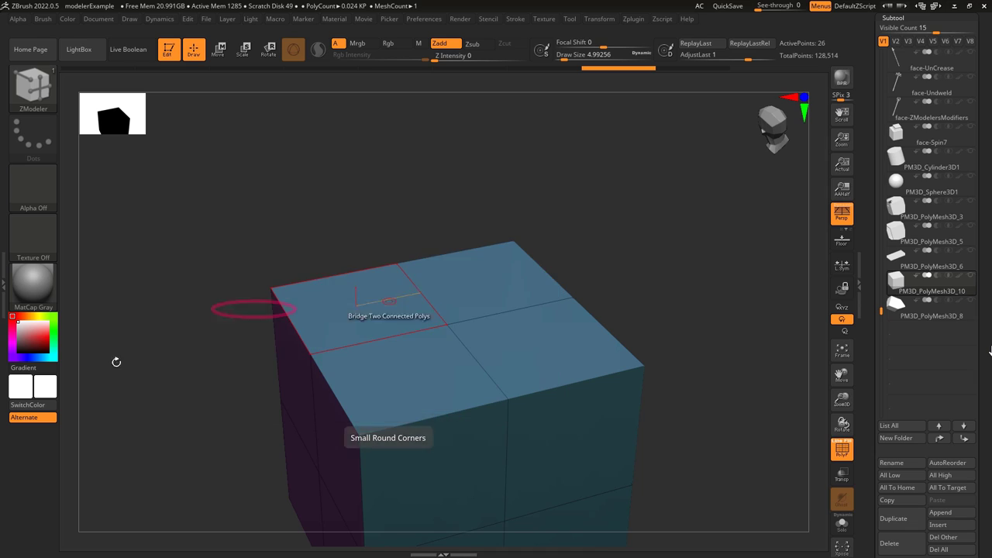
left_click(397, 303)
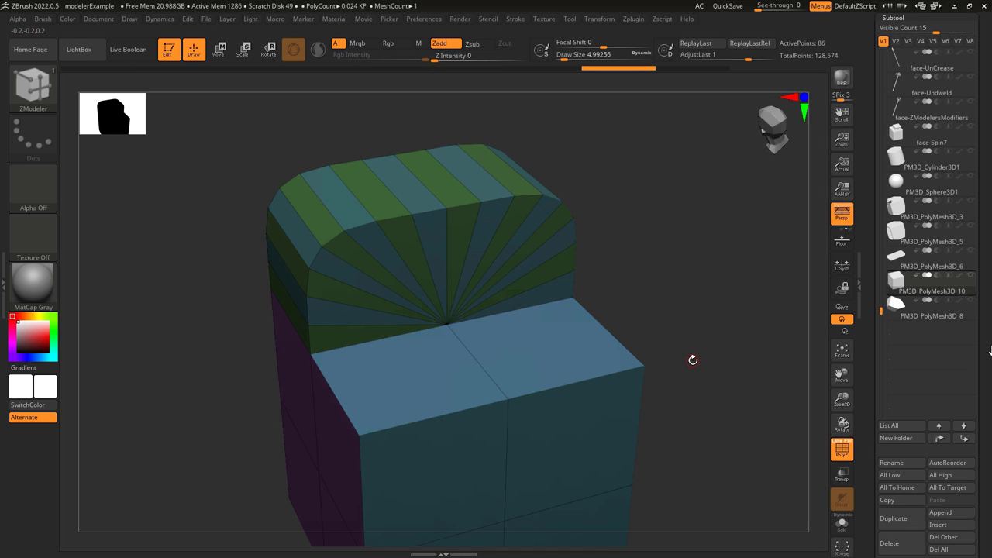
left_click(357, 285)
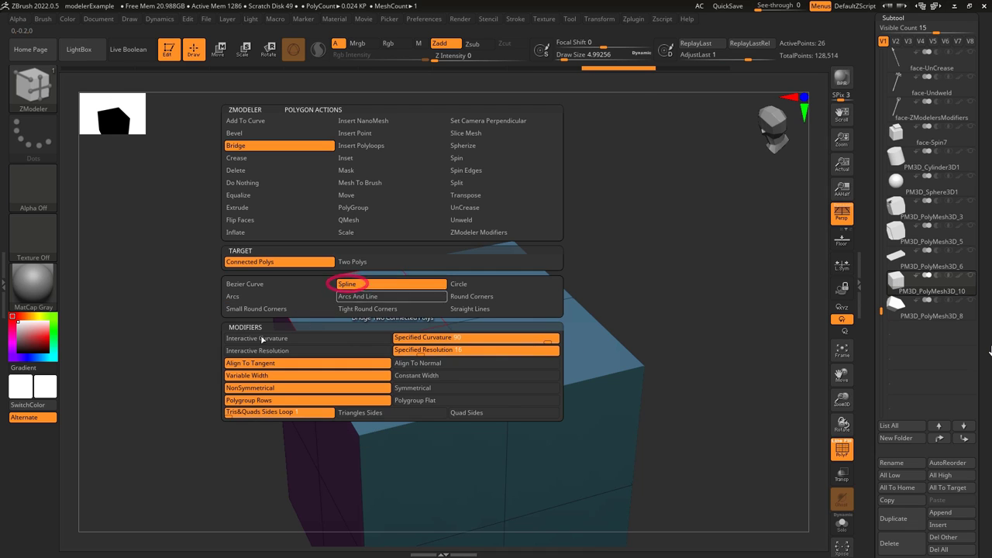
left_click(394, 327)
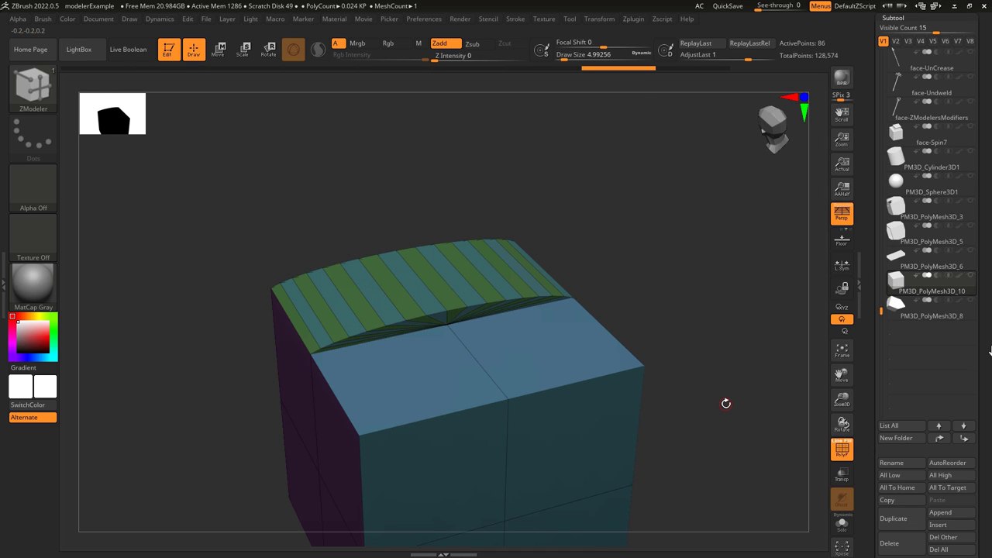
key("ctrl+z")
Step: Try the Arcs And Line and Tight Round Corners types for the connected-poly bridge, undoing each result
left_click(389, 301)
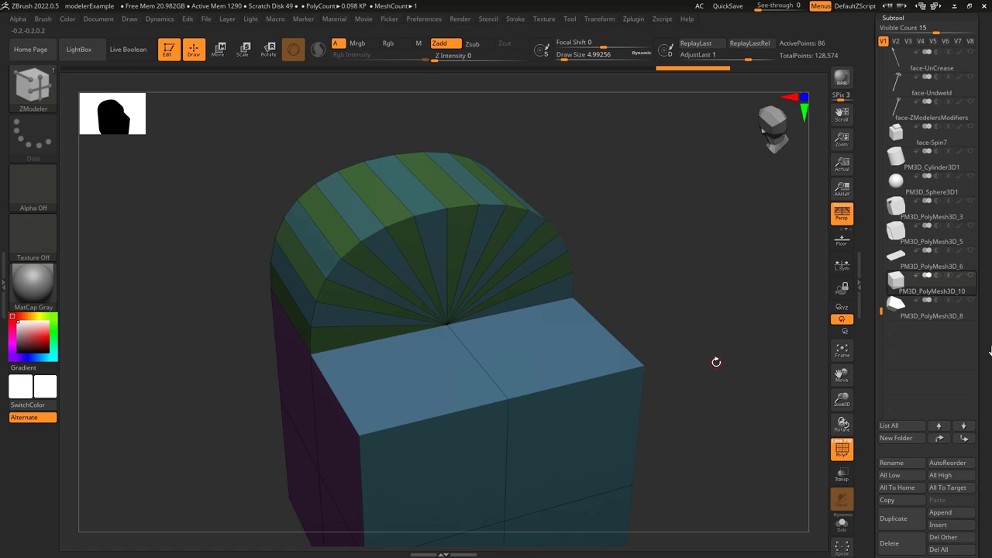
key("space")
left_click(403, 310)
key("ctrl+z")
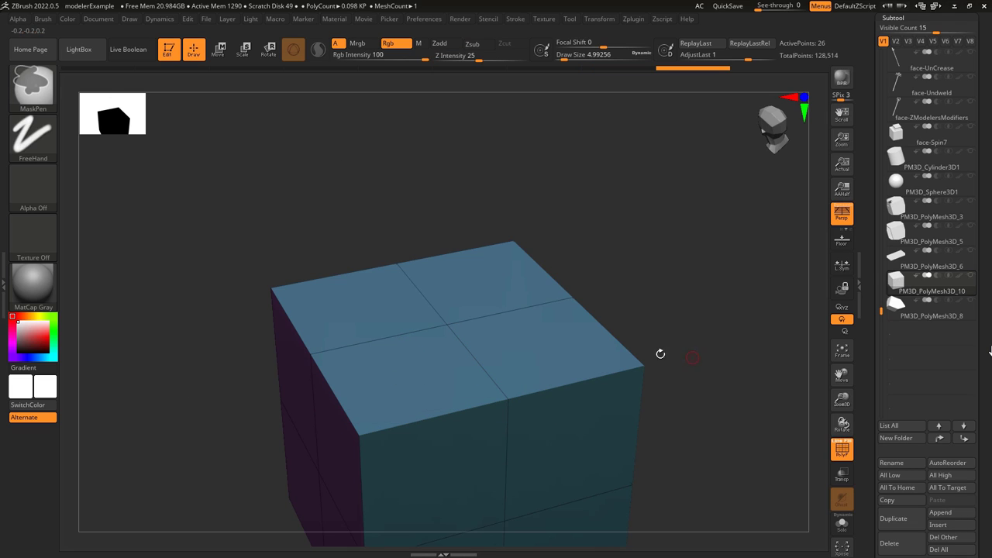
Step: Try the Circle and Round Corners types for the bridge between the cube's two rear top faces
key("space")
left_click(474, 285)
left_click(382, 300)
key("ctrl+z")
key("space")
left_click(473, 296)
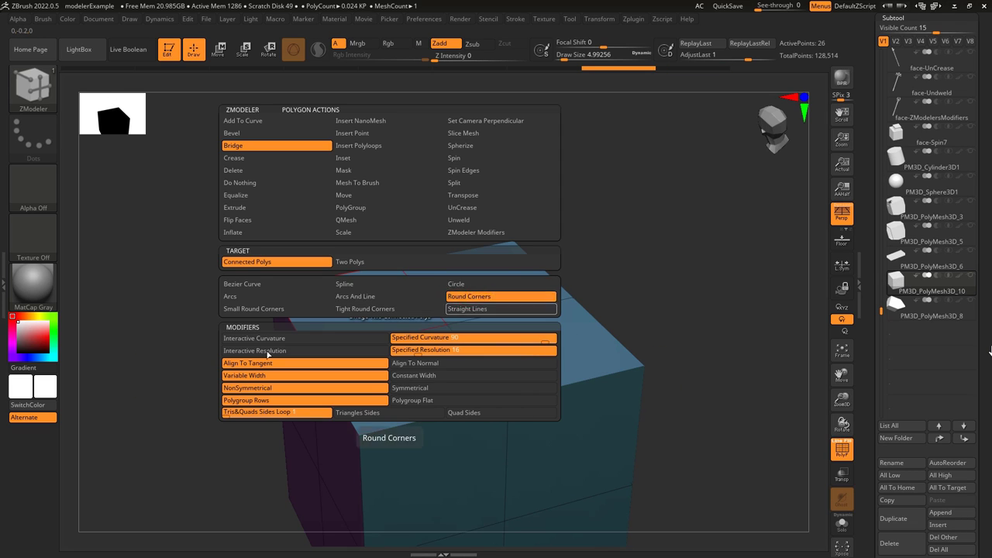
left_click(378, 300)
Step: Try a Straight Lines bridge and undo it, and choose Bezier Curve with the Interactive Curvature modifier
key("space")
left_click(408, 307)
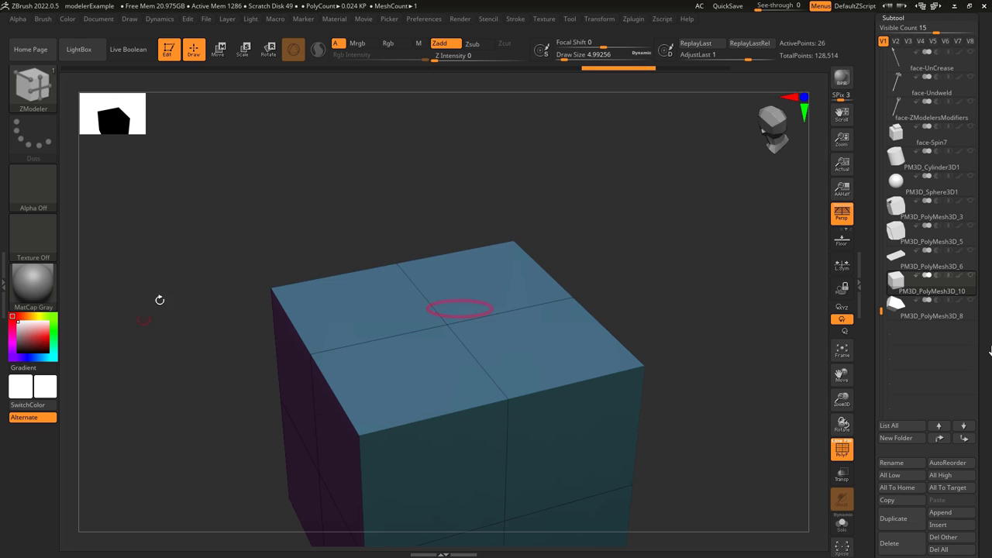
left_click(391, 304)
key("ctrl+z")
key("space")
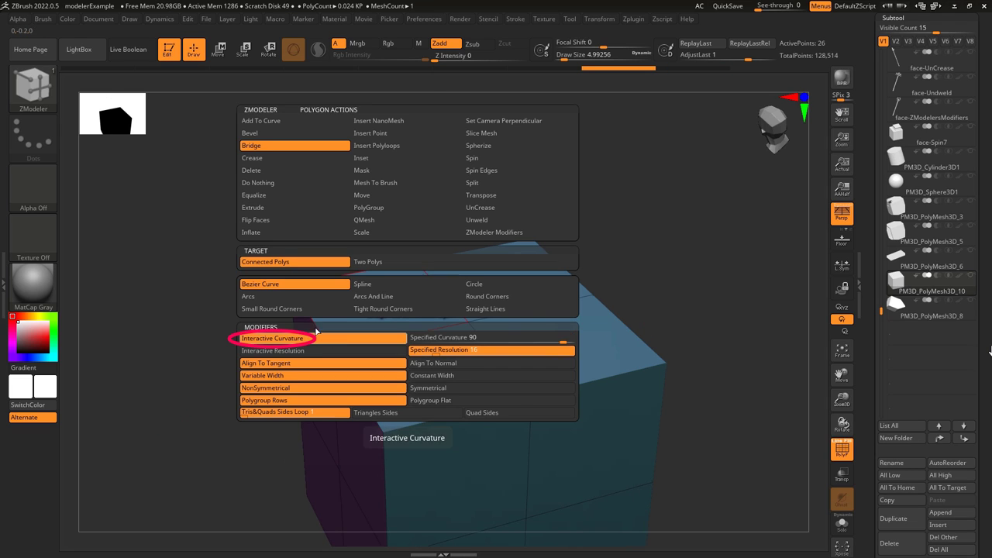
Step: Try bridging the cube's connected top polygons with Interactive Curvature and with Specified Curvature, undoing each bridge
left_click(315, 334)
left_click_drag(418, 299, 609, 316)
key("ctrl+z")
key("space")
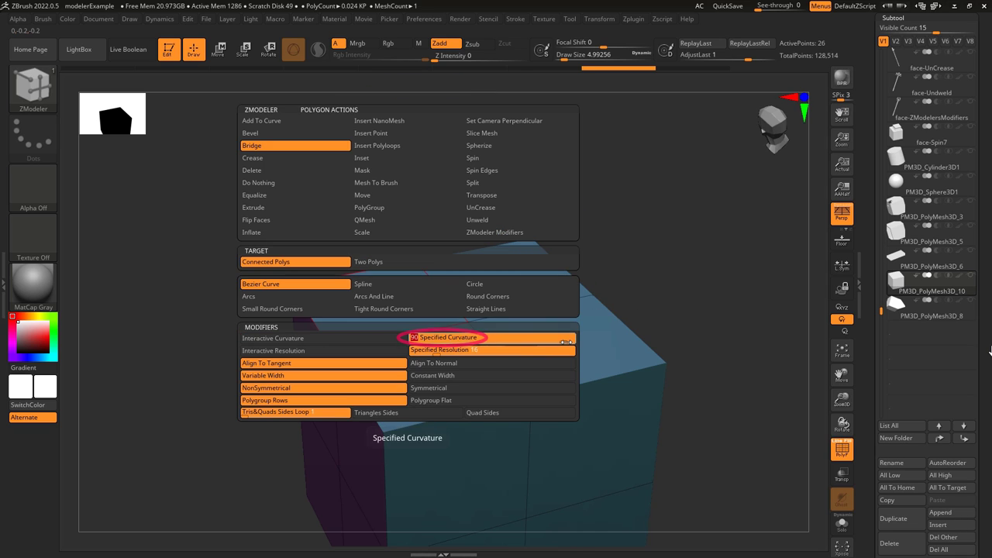
left_click_drag(442, 318, 418, 301)
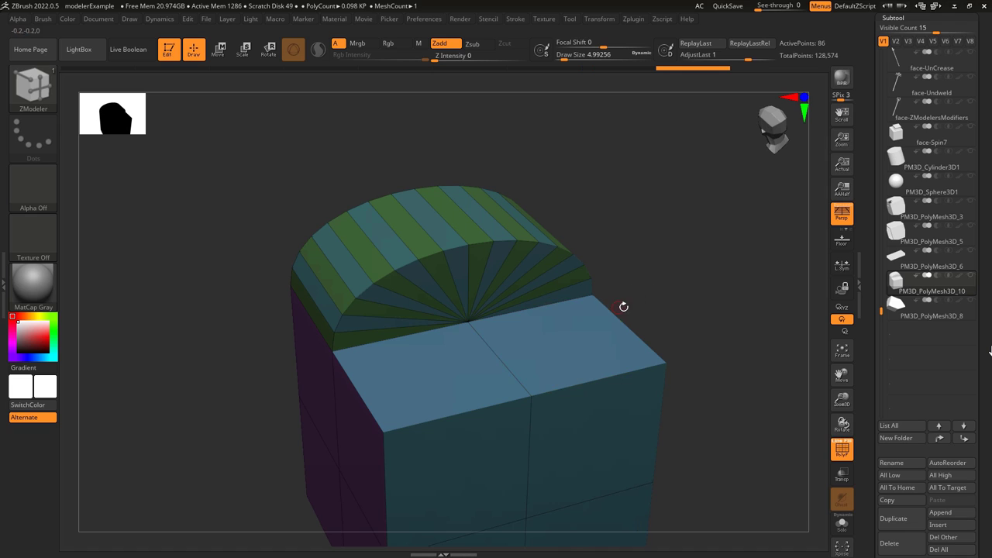
key("ctrl+z")
Step: Try bridging the cube's connected top polygons with Interactive Resolution and with a Specified Resolution of 8
key("space")
left_click(354, 353)
left_click_drag(412, 307, 527, 256)
key("space")
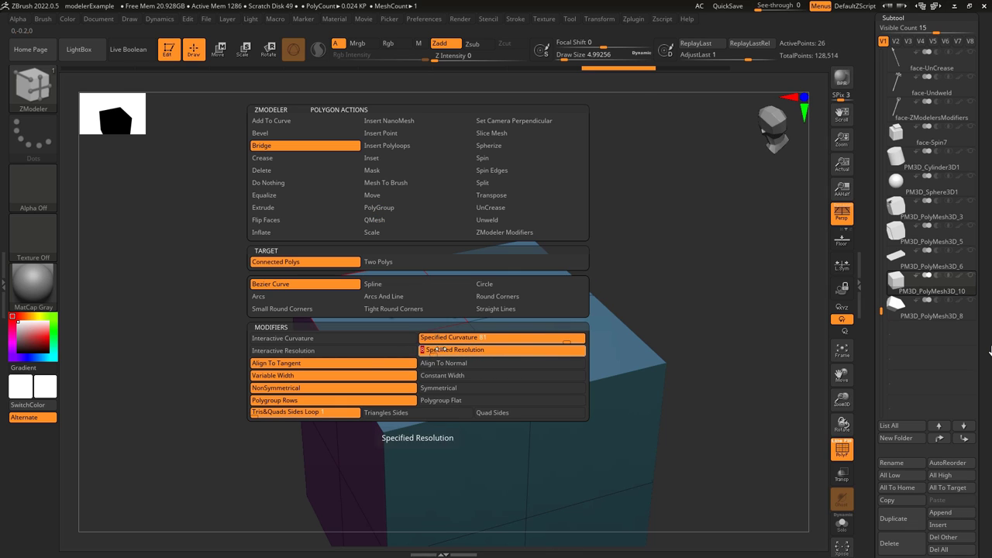
left_click(438, 349)
left_click_drag(420, 304, 448, 318)
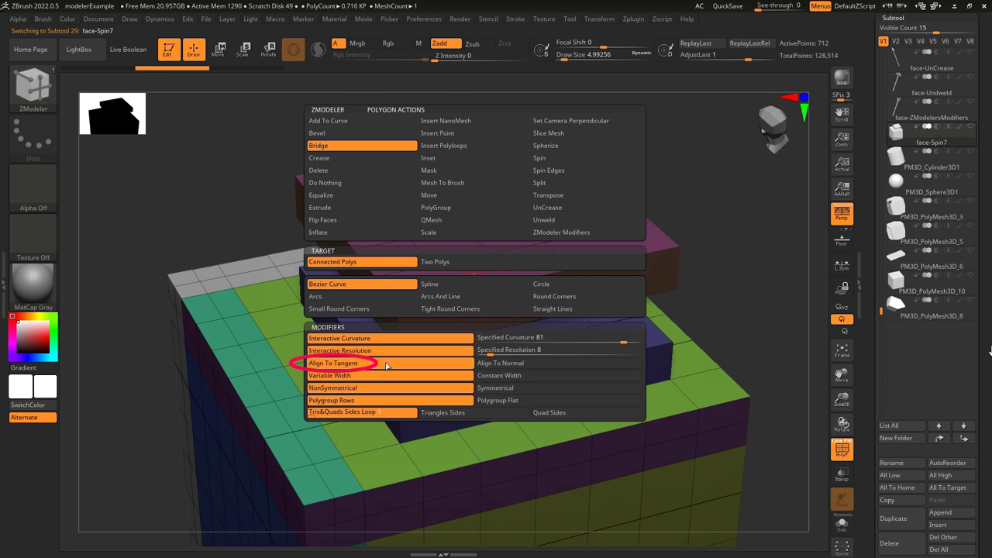
Step: Try several bridges between connected polygons along the purple top slab of face-Spin7, starting with the Align To Tangent modifier
left_click(333, 359)
left_click(404, 277)
left_click_drag(438, 269, 473, 232)
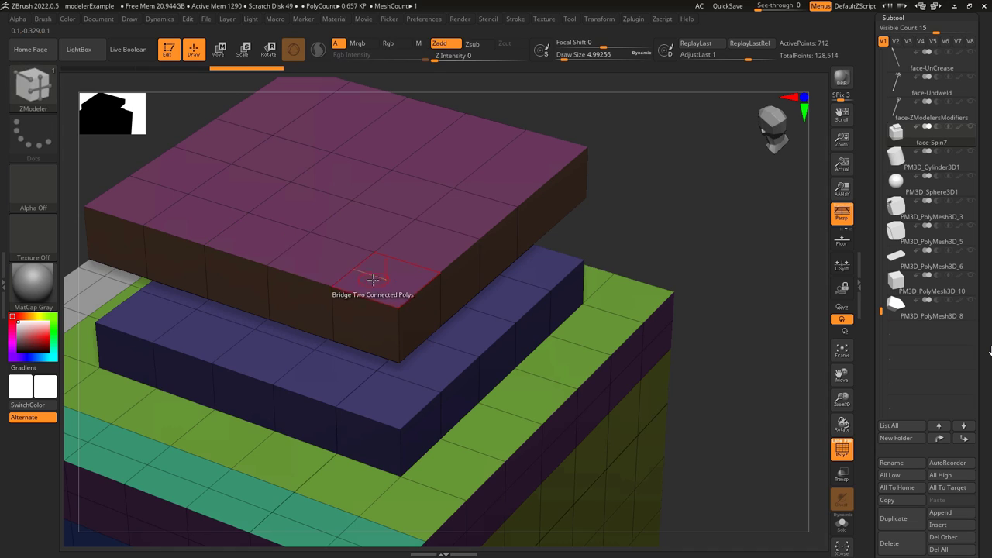
left_click(373, 279)
left_click_drag(373, 279, 384, 256)
key("space")
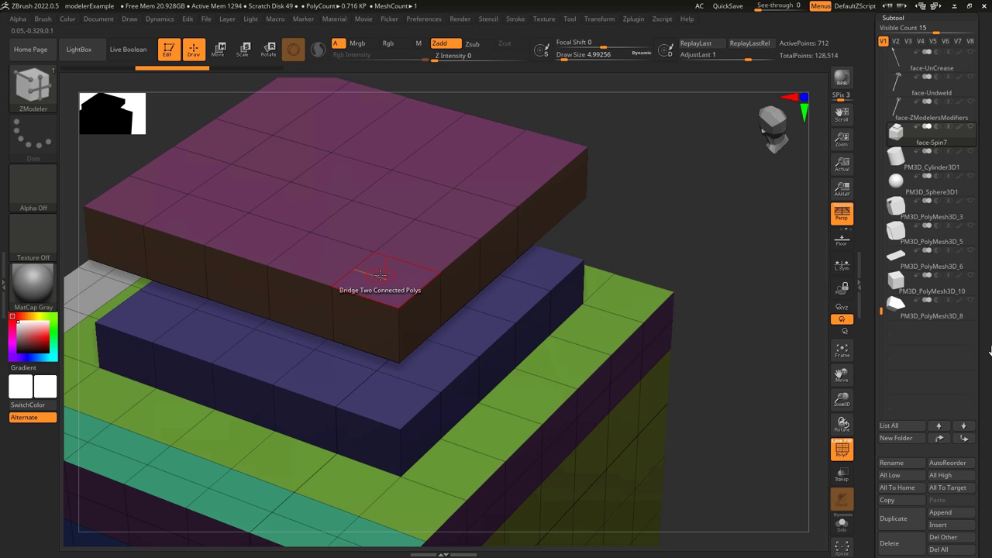
left_click_drag(379, 275, 436, 306)
left_click_drag(500, 257, 540, 217)
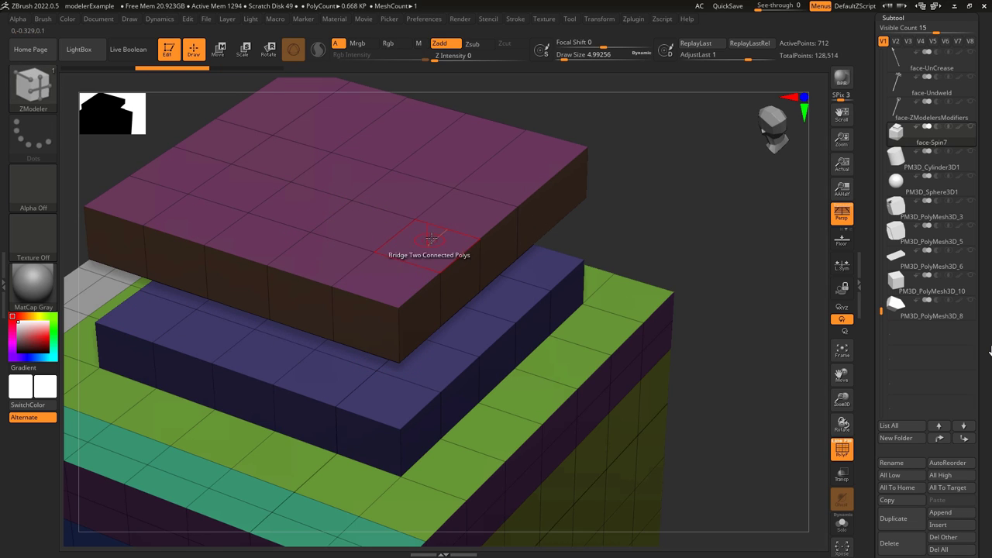
left_click_drag(432, 240, 470, 277)
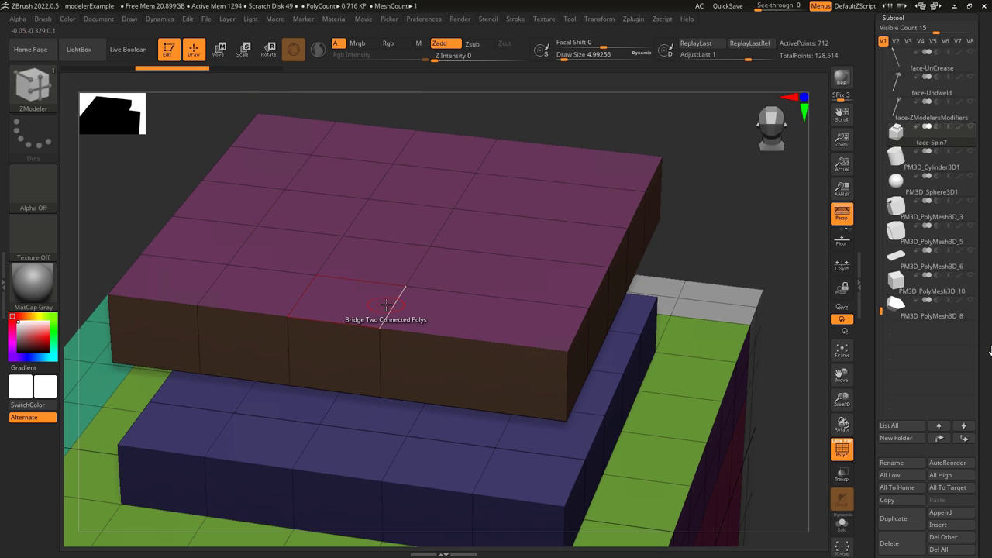
Step: Try bridging the front polygons of the purple slab with Variable Width and with Constant Width
left_click_drag(374, 301, 553, 244)
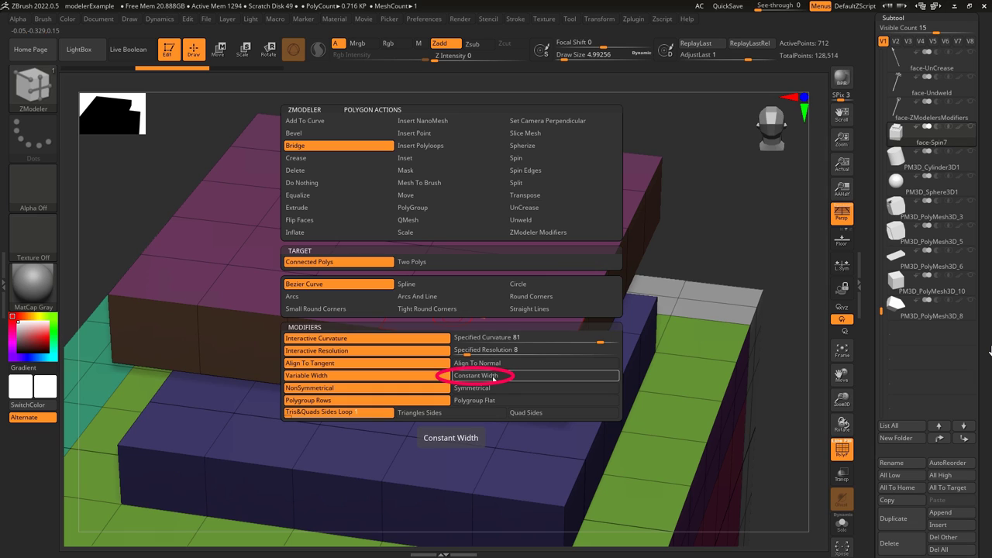
left_click(494, 378)
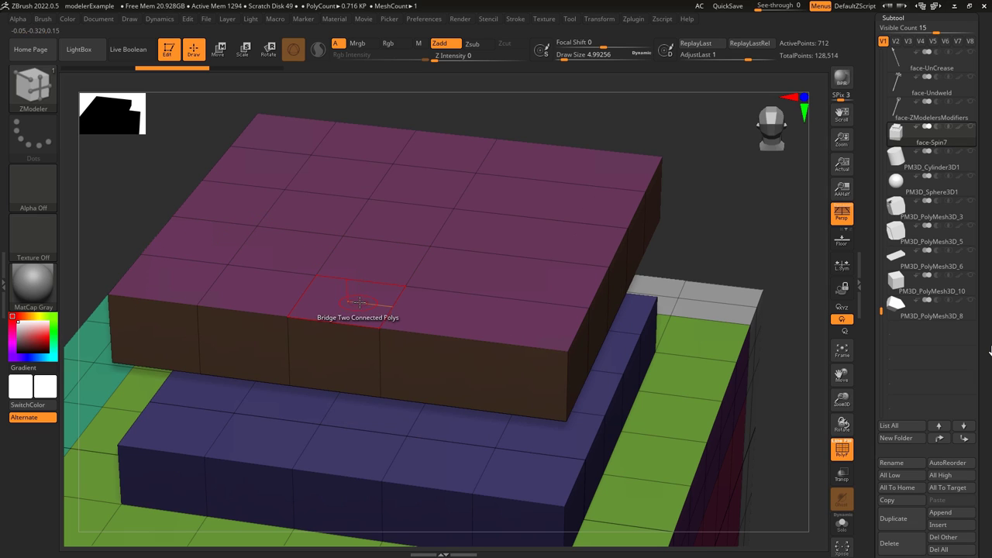
left_click_drag(359, 302, 532, 345)
Step: Try NonSymmetrical and Symmetrical bridges between the purple slab's front polygons, undoing each one
key("space")
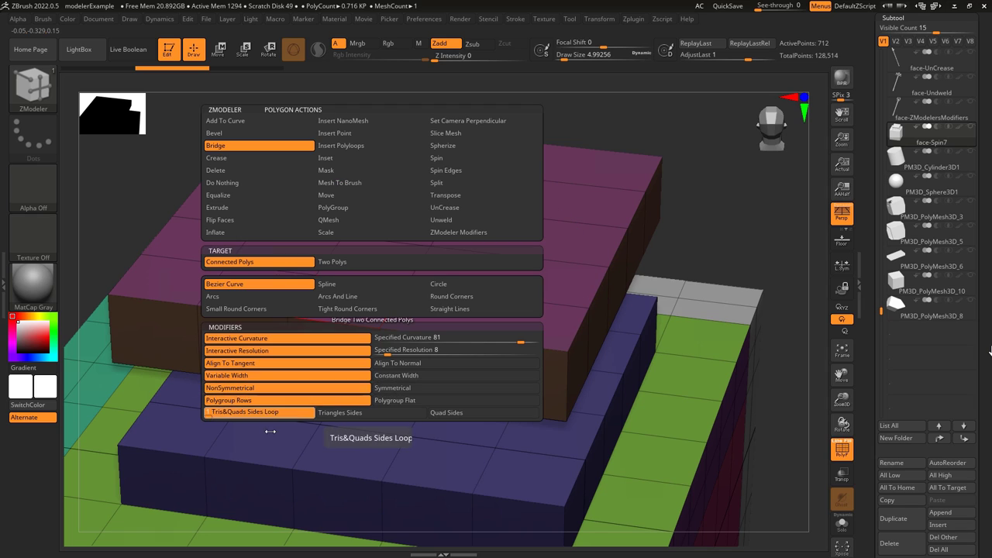
left_click_drag(394, 308, 598, 247)
key("ctrl+z")
key("space")
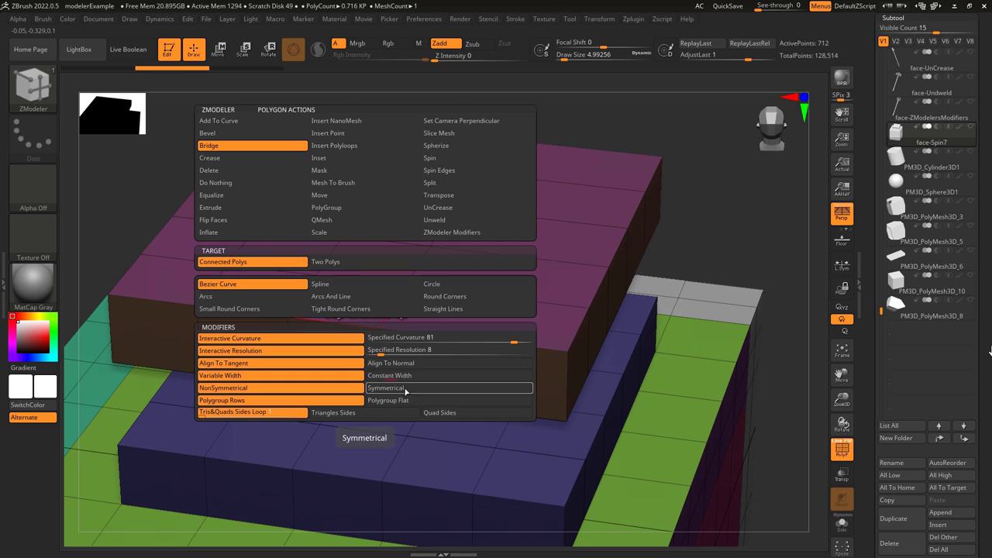
left_click(405, 390)
left_click_drag(394, 308, 502, 362)
left_click_drag(563, 328, 565, 377)
key("ctrl+z")
Step: Try bridging the purple slab's front polygons with Polygroup Rows and with Polygroup Flat
key("space")
left_click(370, 390)
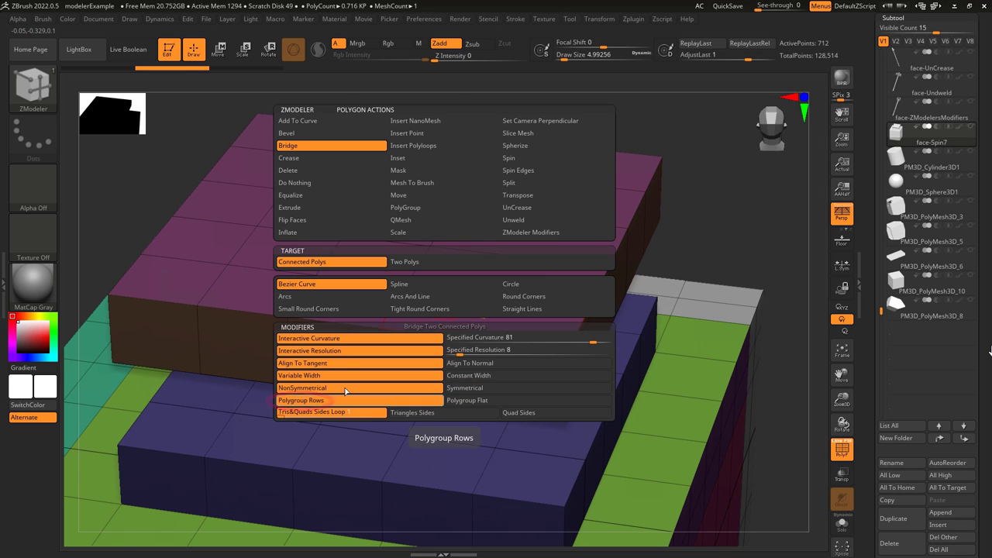
left_click_drag(533, 315, 569, 314)
key("ctrl+z")
key("space")
left_click(386, 403)
left_click_drag(395, 310, 477, 374)
Step: Try bridging the purple slab's front polygons with Tris&Quads Sides Loop and with Triangles Sides
key("space")
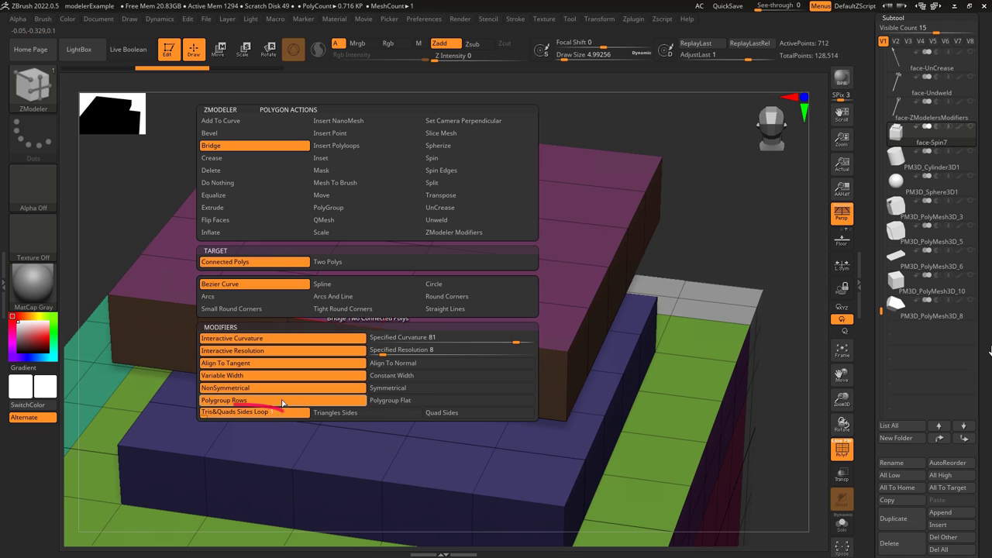
left_click(225, 410)
left_click_drag(415, 310, 594, 357)
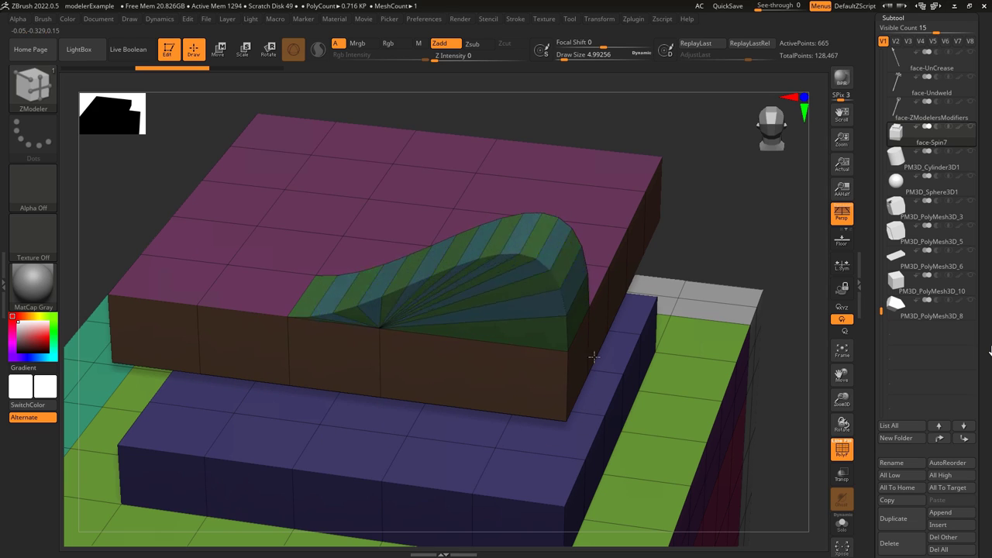
key("space")
left_click(399, 410)
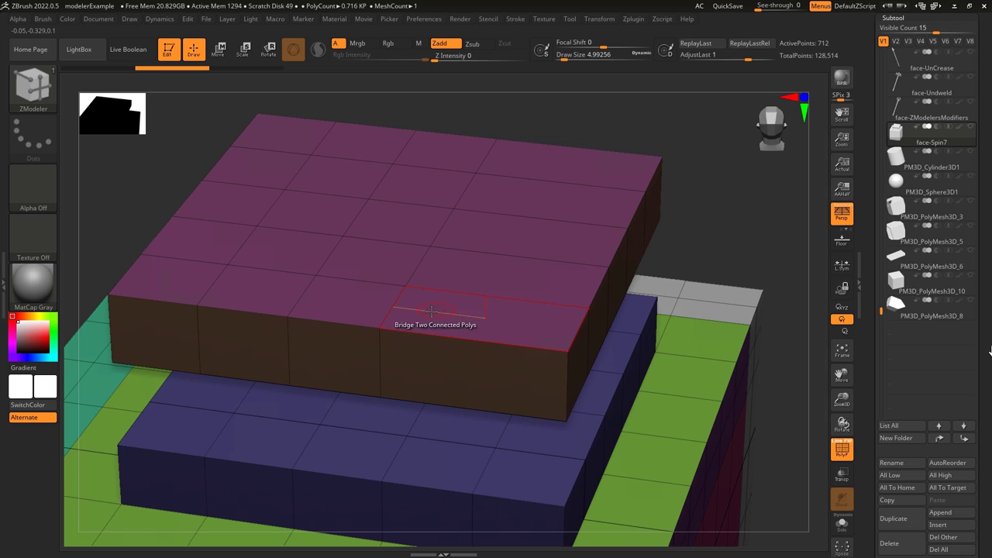
left_click_drag(440, 327, 602, 364)
Step: Bridge the connected polygons at the purple slab's front corner with the Quad Sides modifier
key("space")
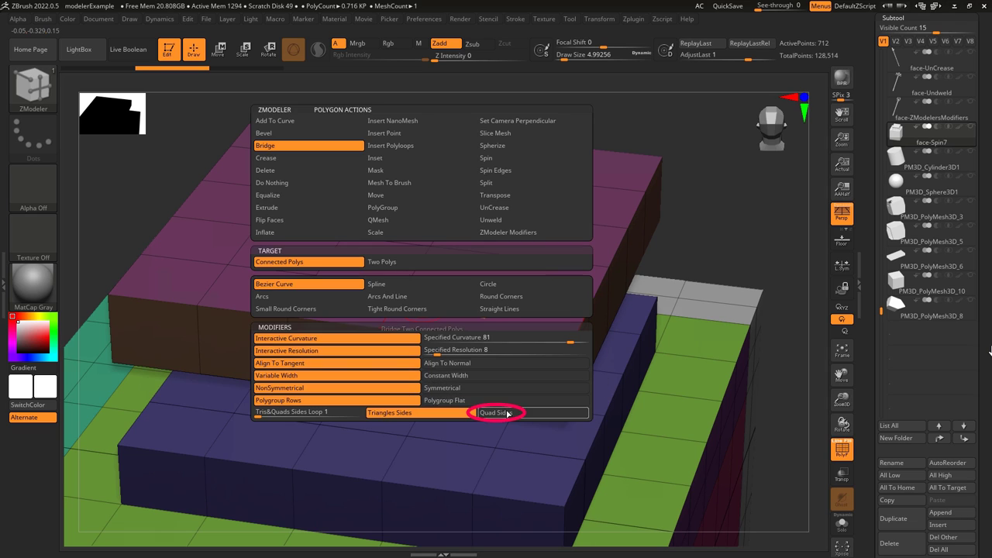
left_click(507, 415)
left_click_drag(439, 326, 572, 362)
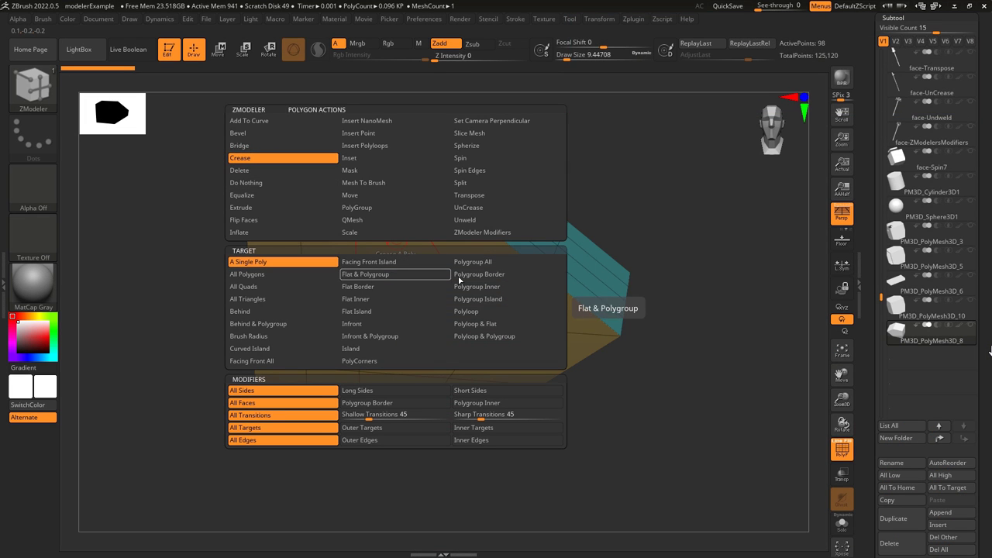
Step: Set the Crease polygon action's target to Polygroup Island and crease the brown side of PM3D_PolyMesh3D_8
left_click(466, 298)
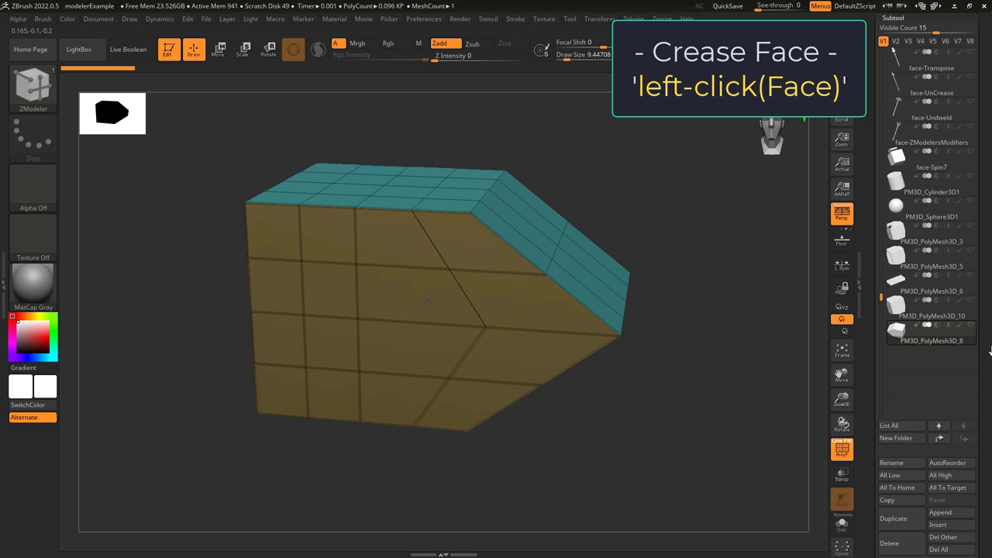
left_click(446, 318)
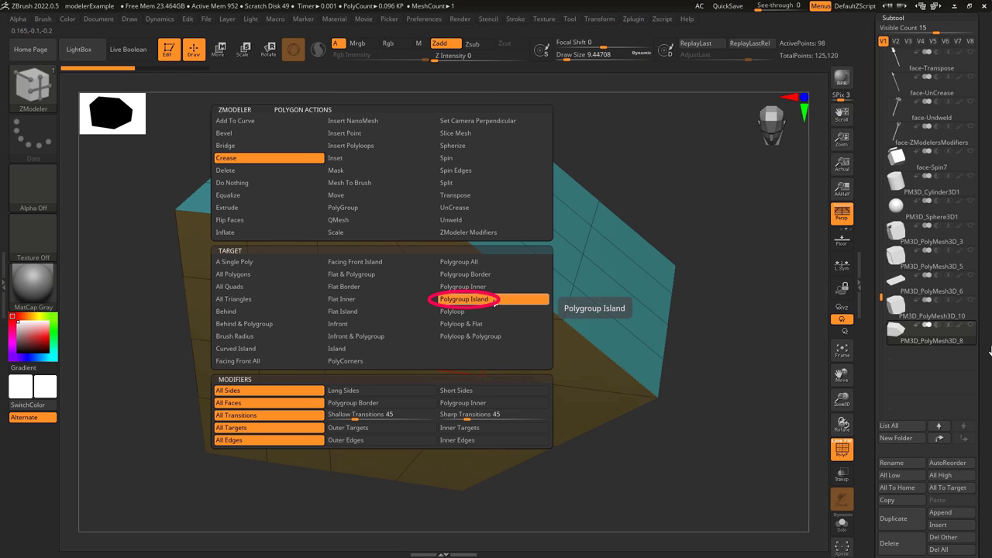
left_click(497, 299)
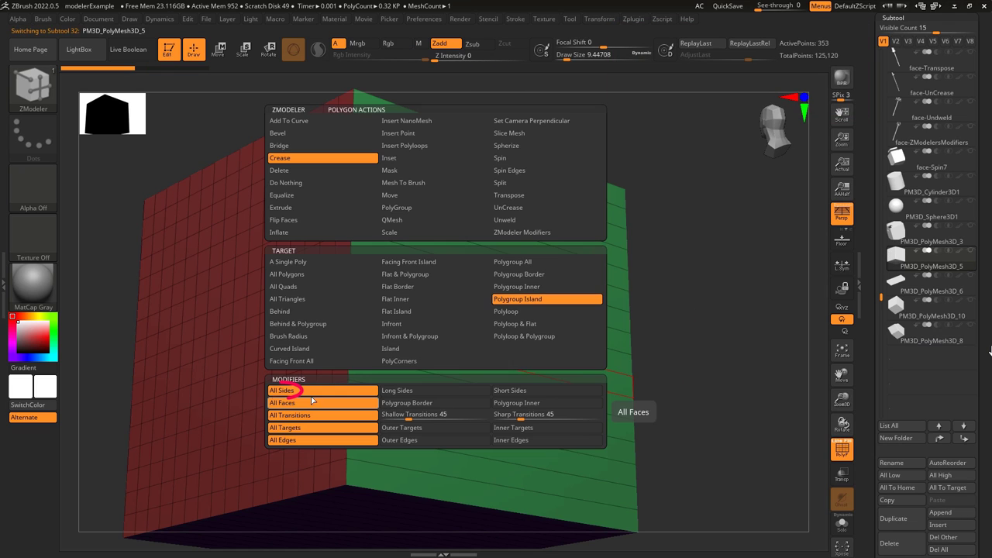
Step: Try creasing the green polygroup island of PM3D_PolyMesh3D_5 with the All Sides and Long Sides modifiers
left_click(325, 395)
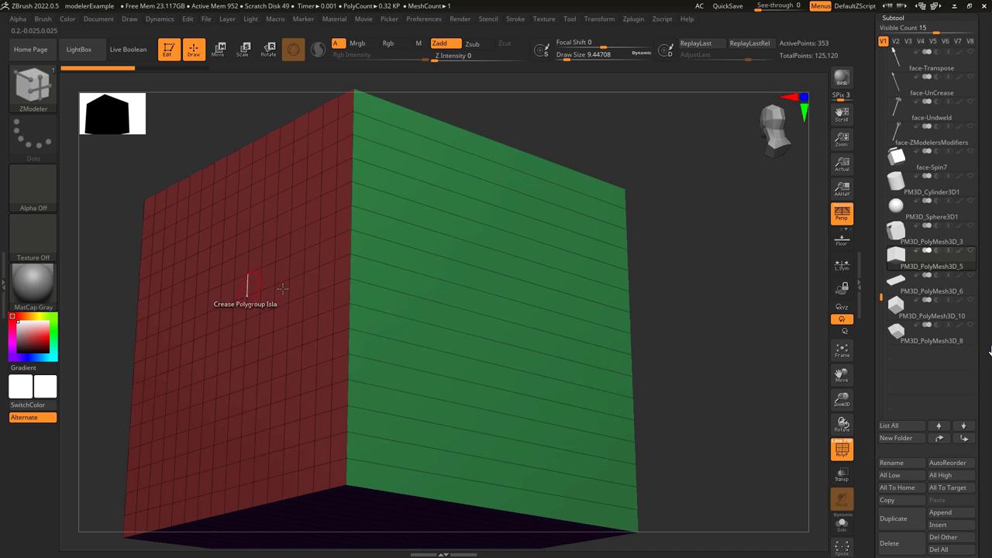
left_click(449, 341)
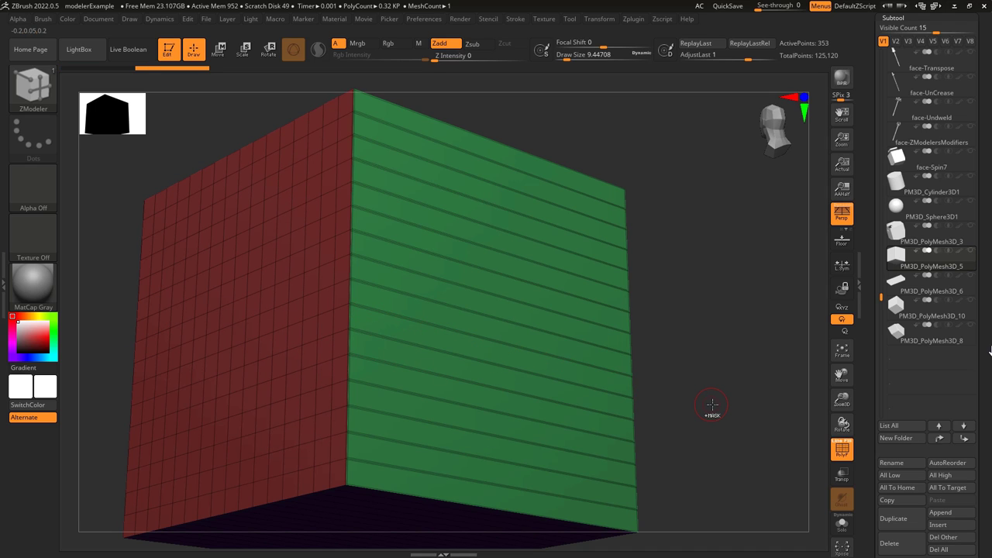
key("space")
left_click(421, 392)
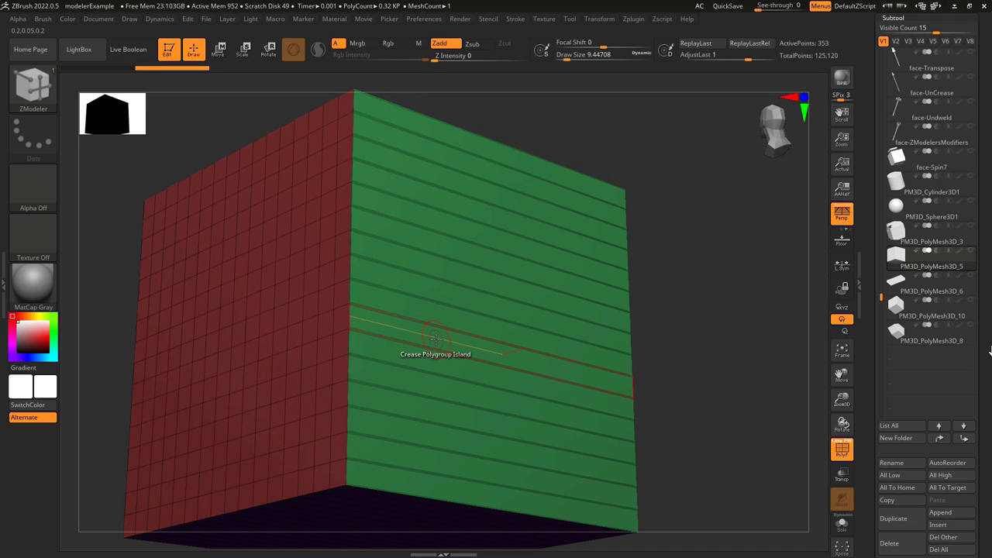
Step: Crease the green polygroup island of PM3D_PolyMesh3D_5 with the Short Sides modifier
key("space")
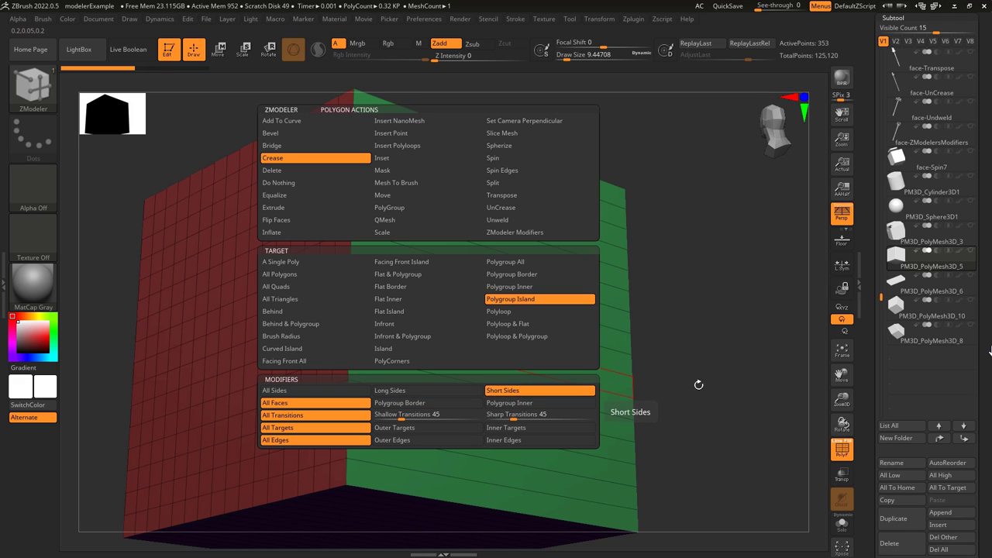
left_click(540, 390)
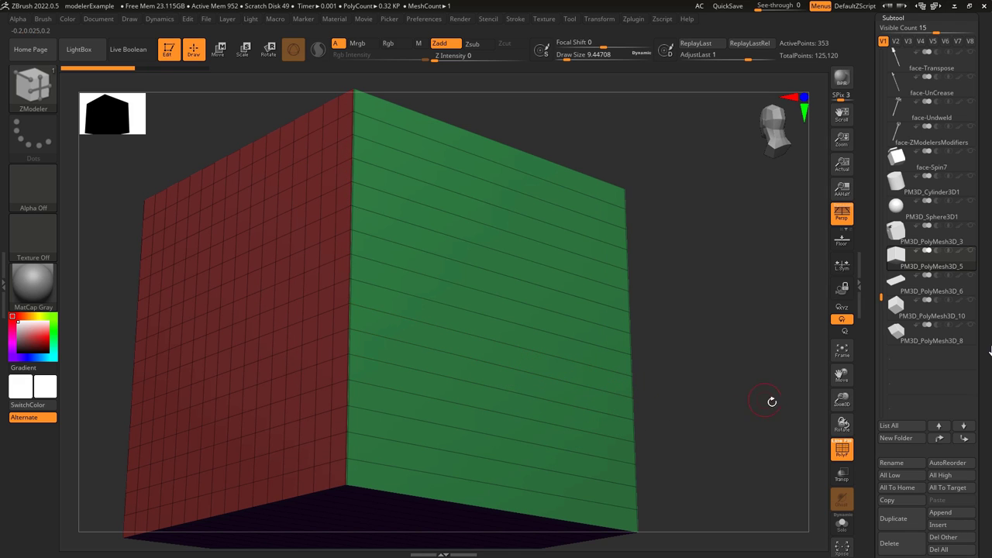
left_click_drag(772, 401, 414, 304)
key("space")
left_click(414, 388)
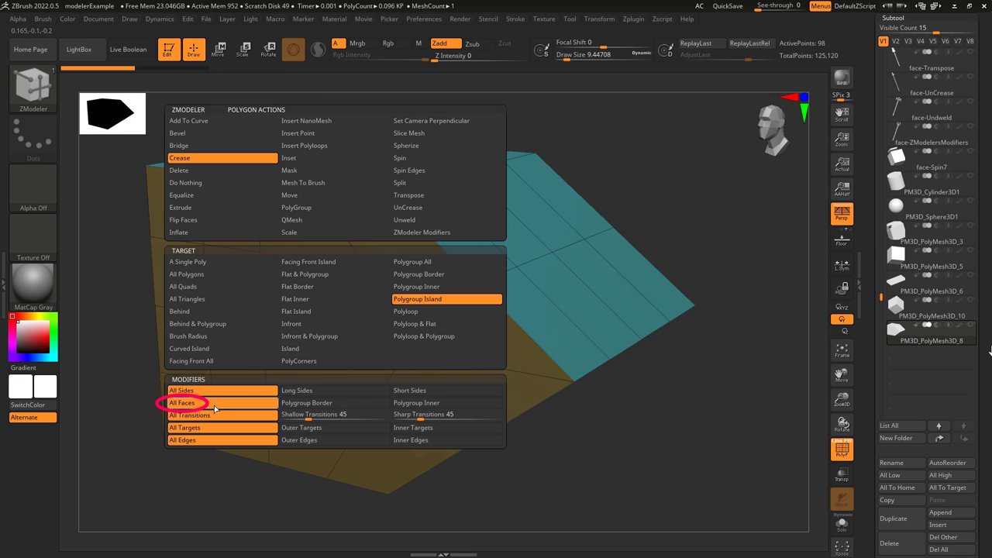
Step: Try creasing the brown polygroup island of PM3D_PolyMesh3D_8 with All Faces and with Polygroup Border, undoing each crease
left_click(213, 406)
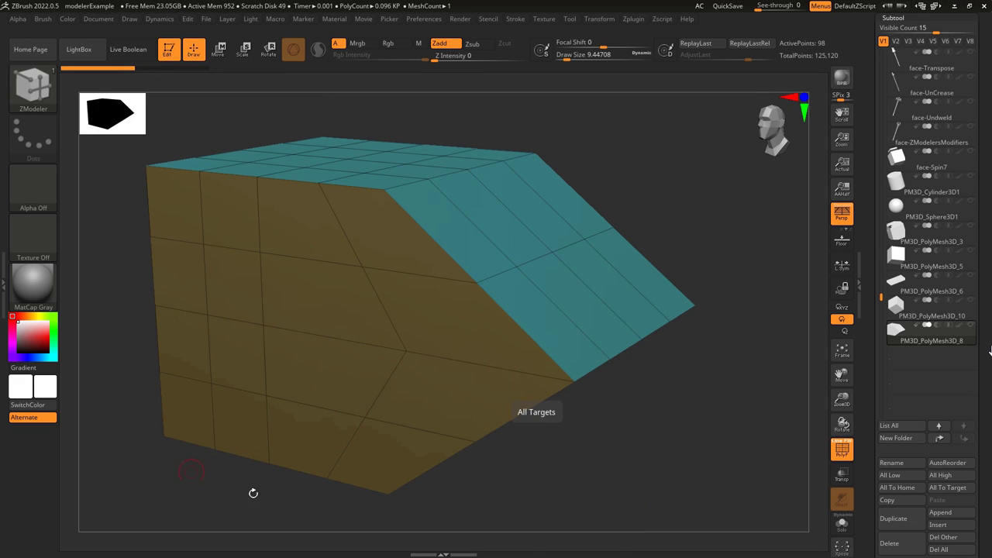
left_click(343, 309)
key("ctrl+z")
key("space")
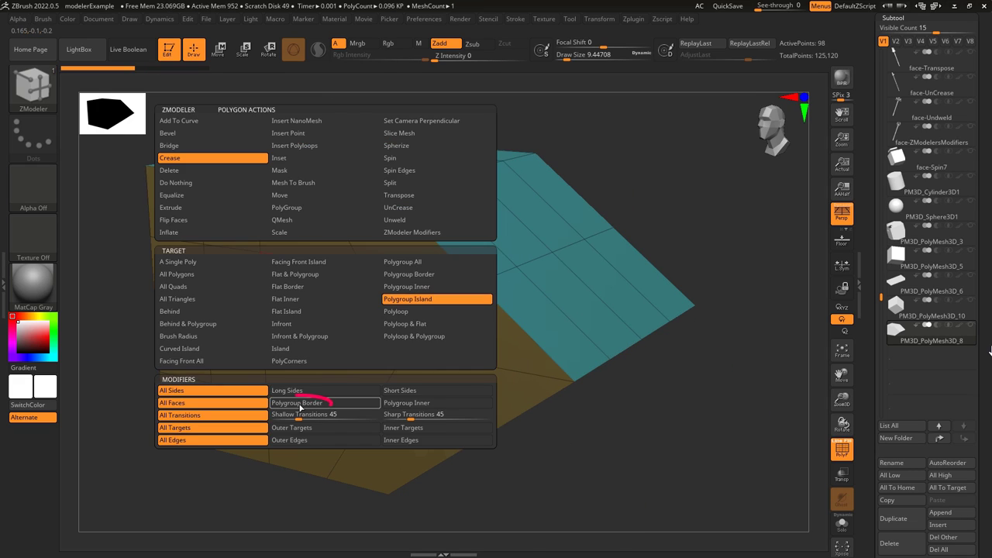
left_click(304, 405)
left_click(335, 310)
key("ctrl+z")
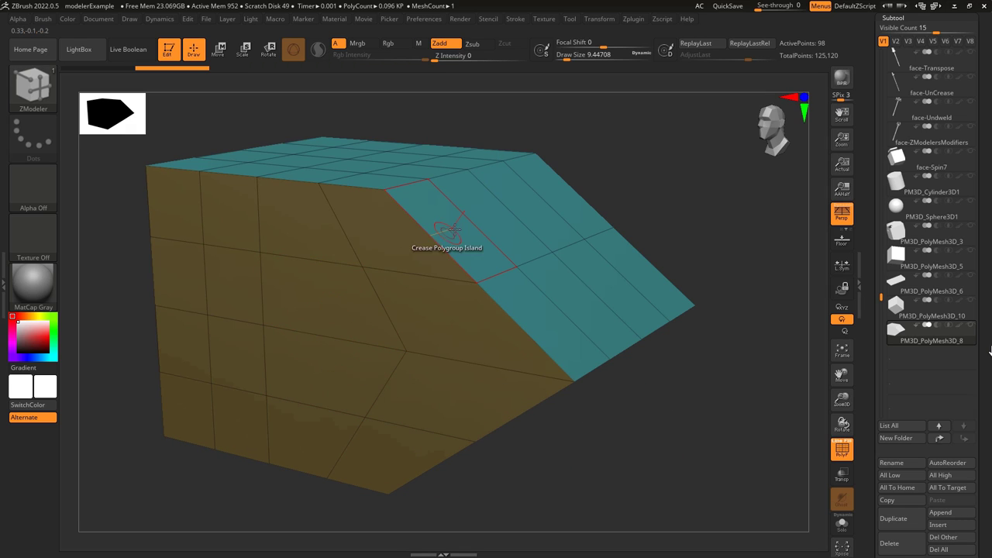
Step: Try creasing the brown and teal polygroup islands of PM3D_PolyMesh3D_8 with the Polygroup Inner modifier
key("space")
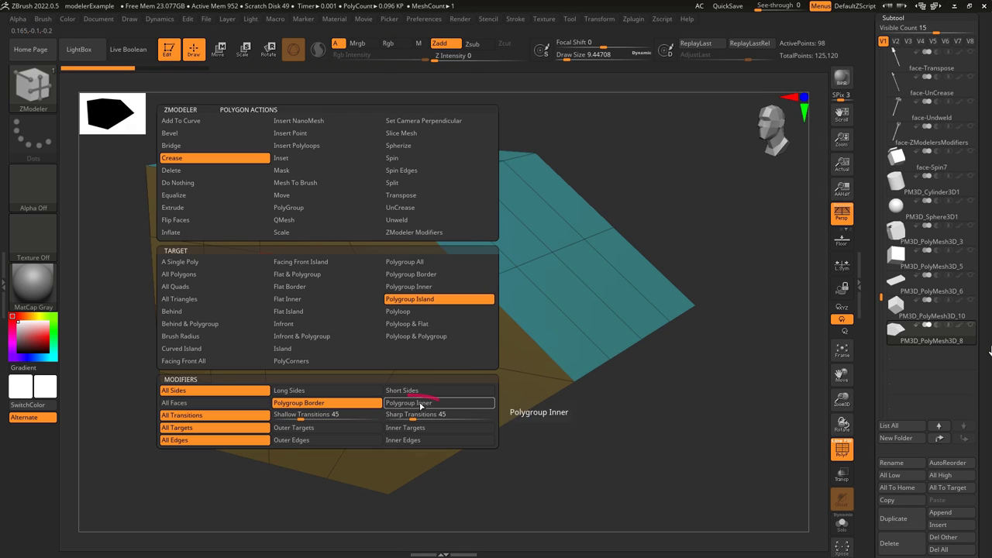
left_click(439, 403)
left_click(318, 290)
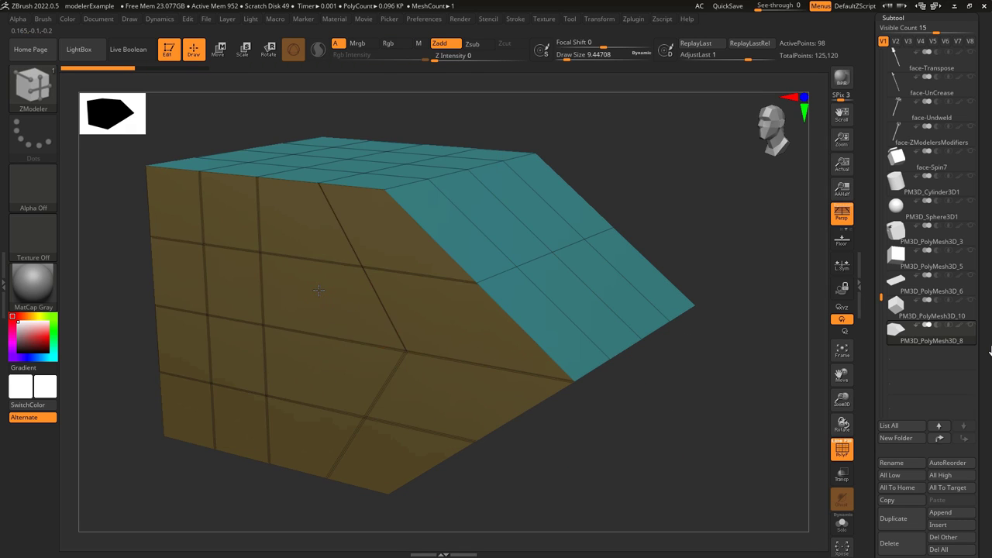
left_click(521, 294)
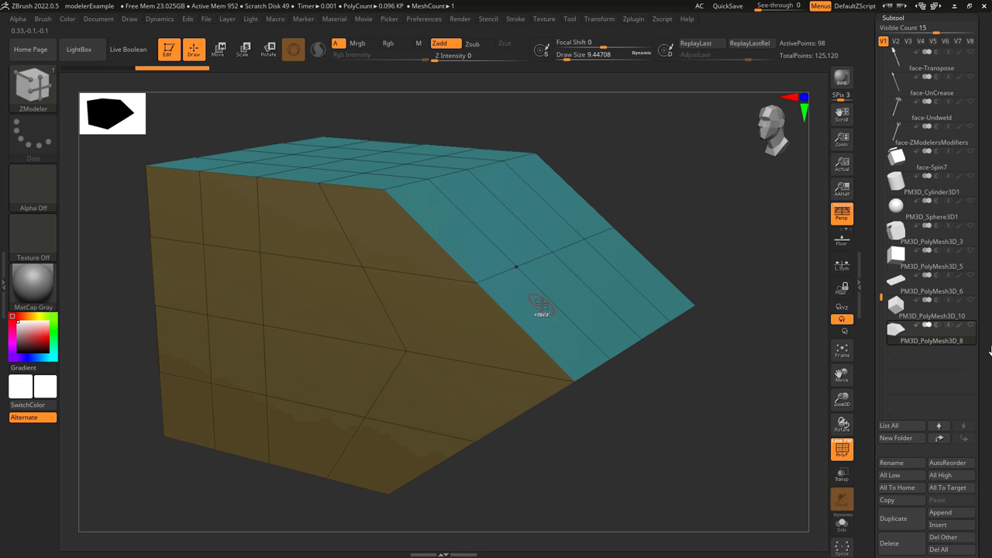
Step: Try creasing the teal polygroup island of PM3D_PolyMesh3D_8 with Shallow Transitions set to 100 and then to 85
key("space")
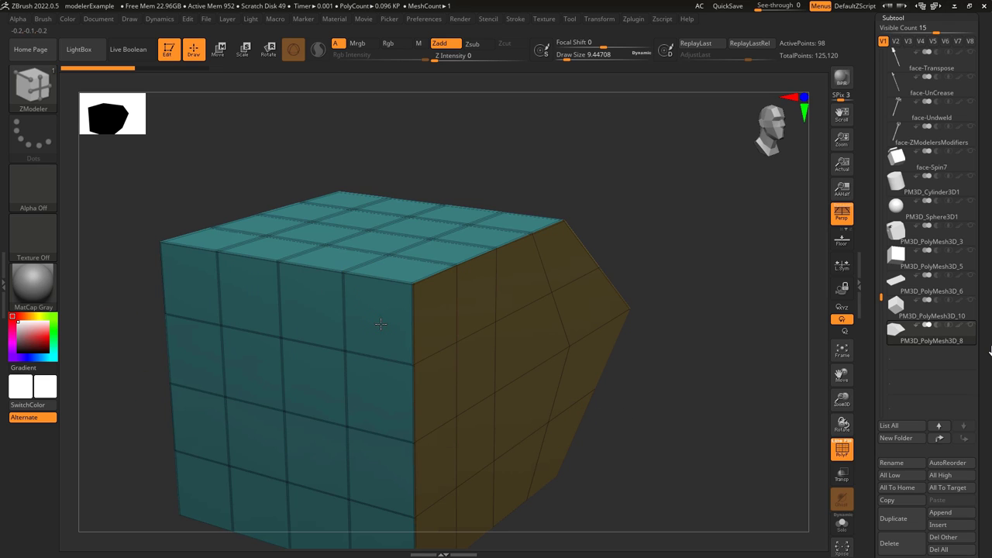
key("space")
left_click(348, 417)
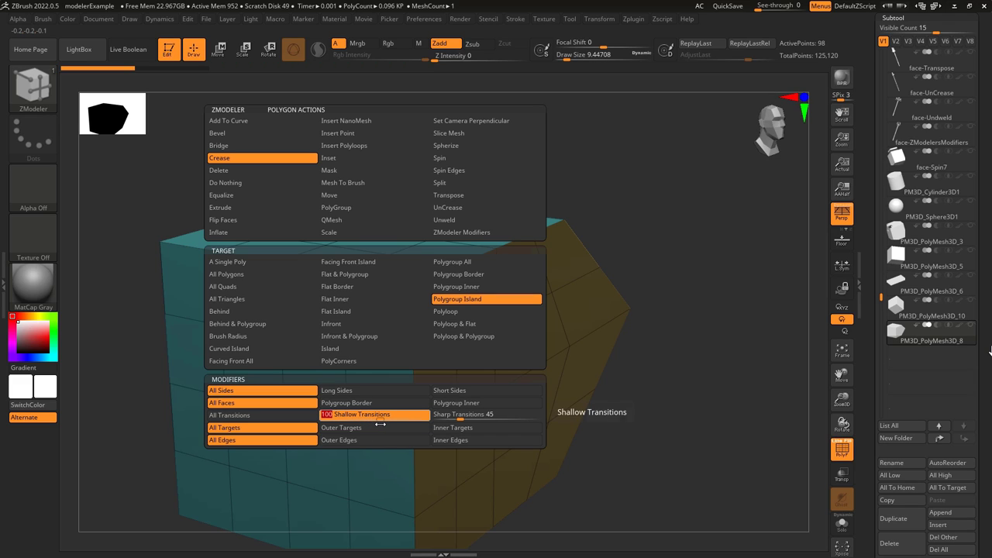
key("Return")
left_click(401, 265)
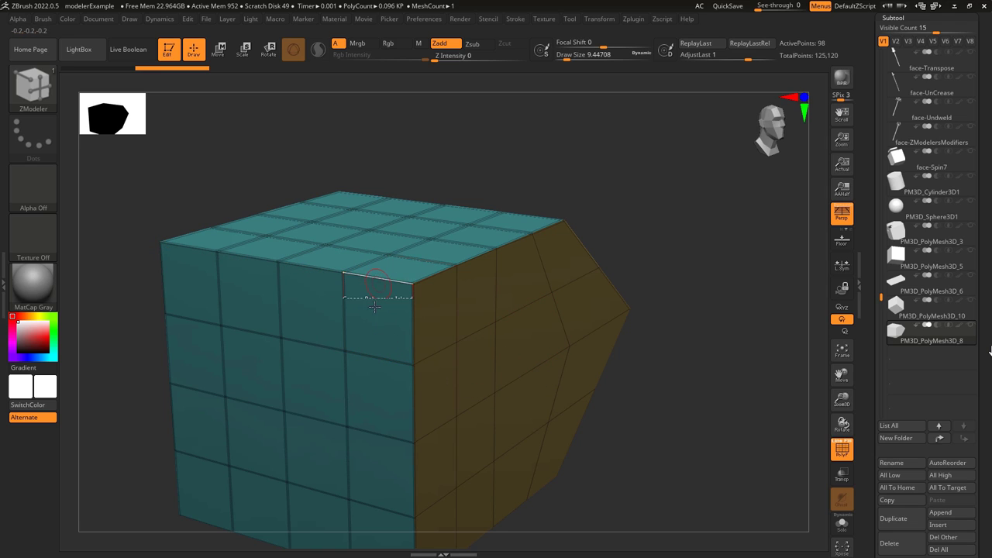
key("space")
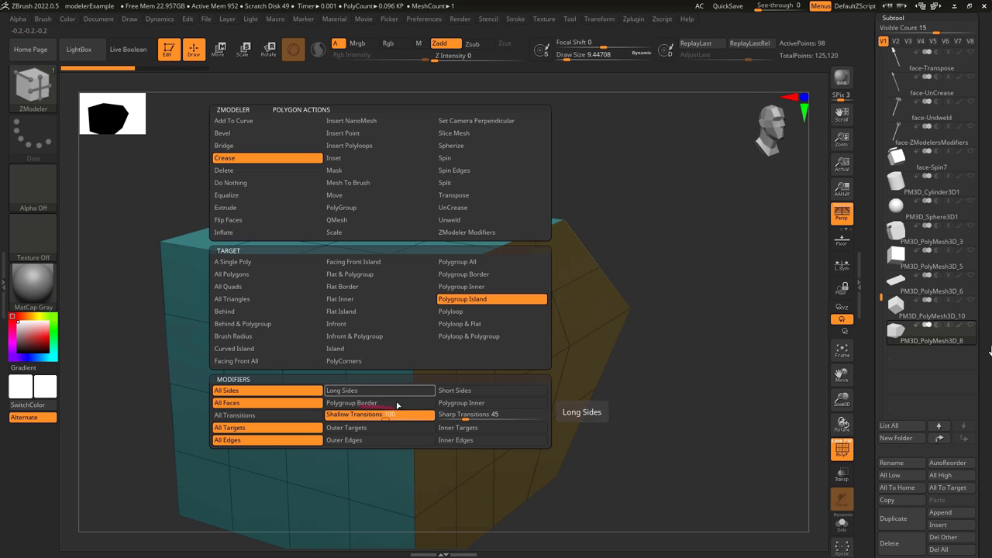
left_click(381, 415)
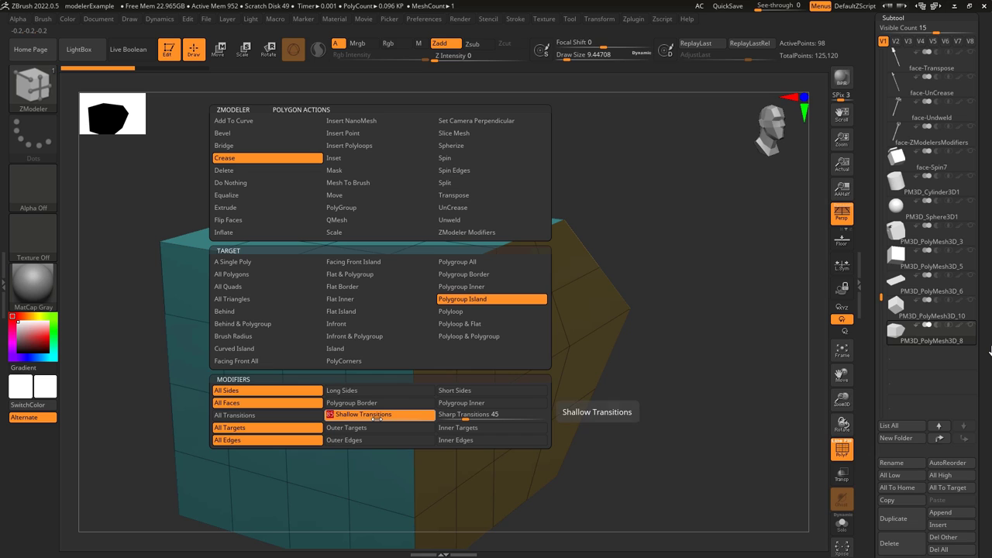
left_click(379, 327)
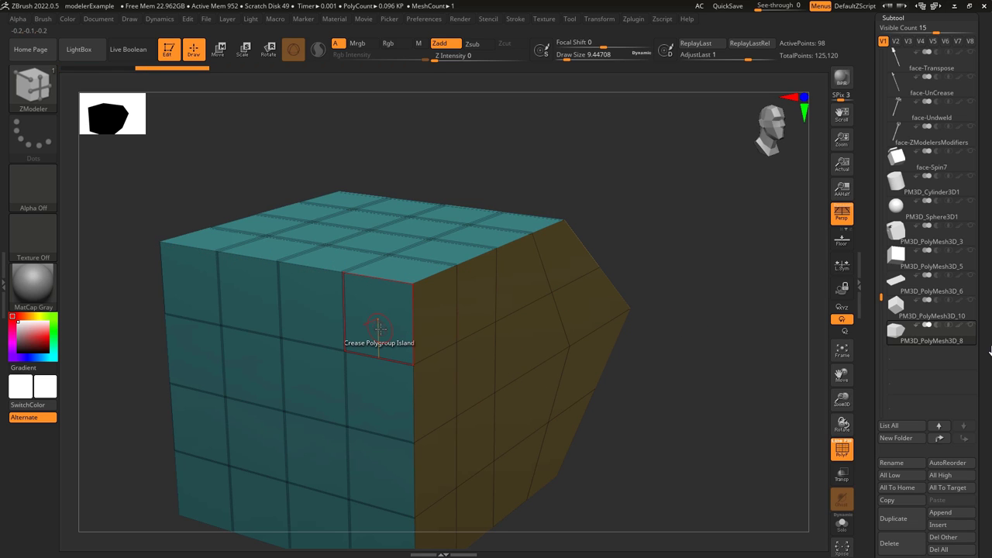
Step: Try creasing the teal polygroup island of PM3D_PolyMesh3D_8 with Sharp Transitions set to 80
key("space")
left_click(475, 414)
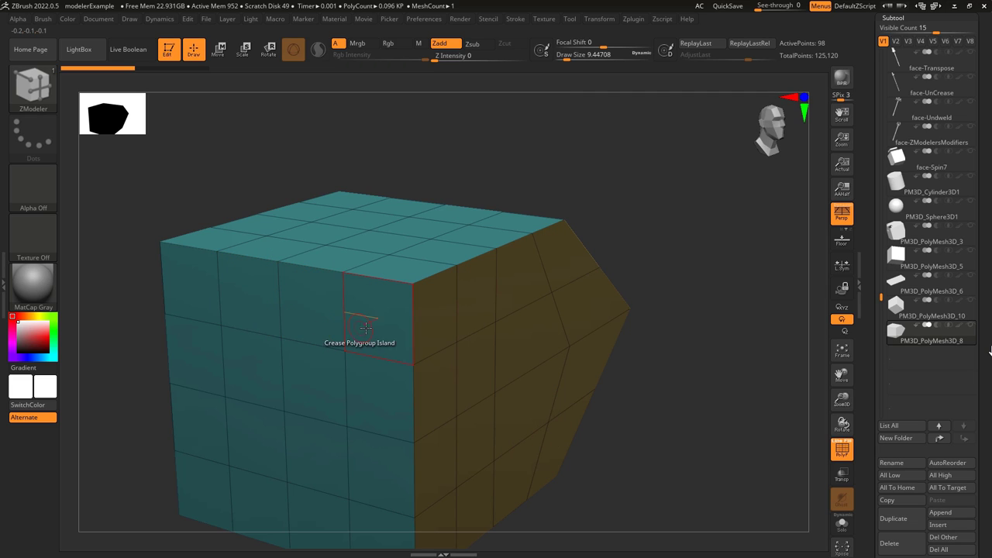
left_click(375, 326)
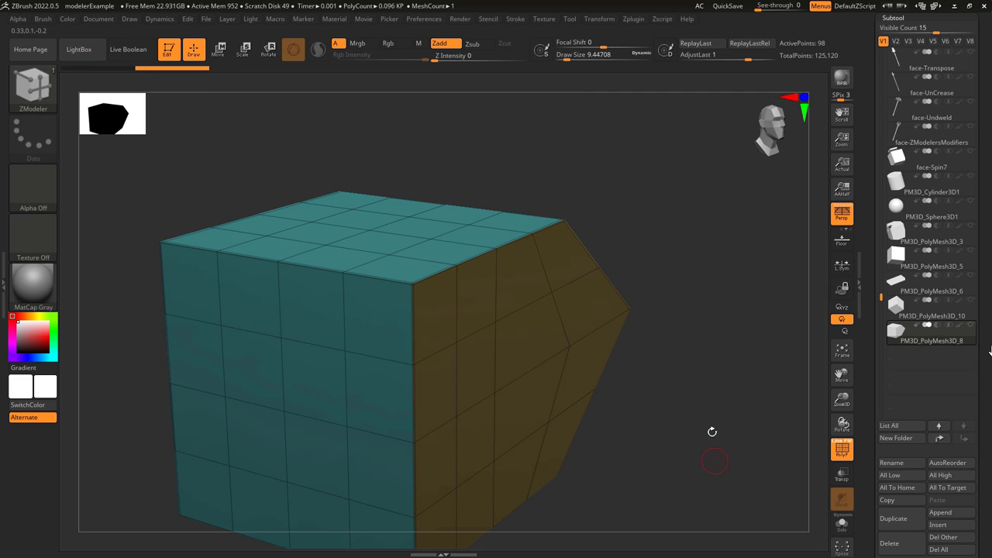
Step: Try creasing the teal polygroup island of PM3D_PolyMesh3D_8 with All Targets and with Outer Targets, undoing each crease
key("space")
left_click(252, 428)
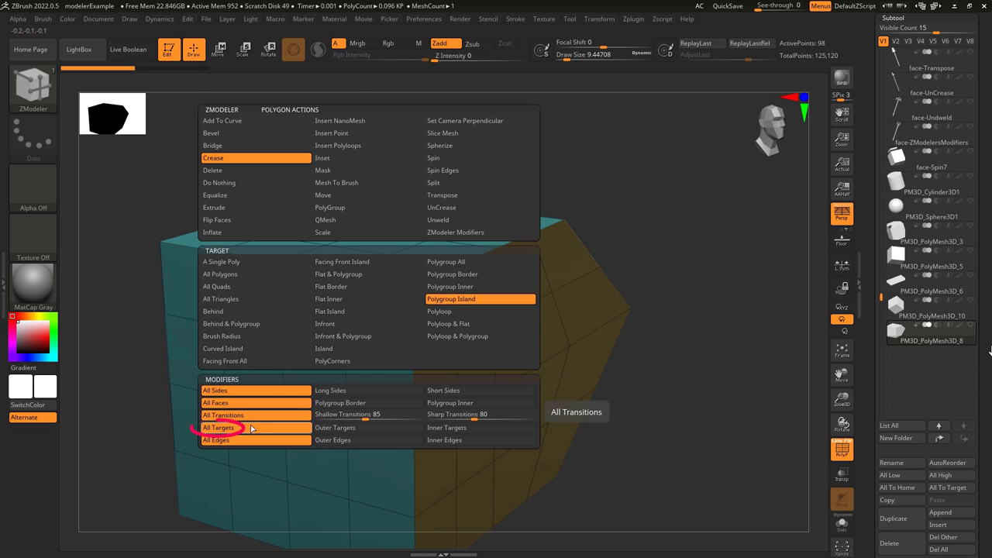
left_click(378, 392)
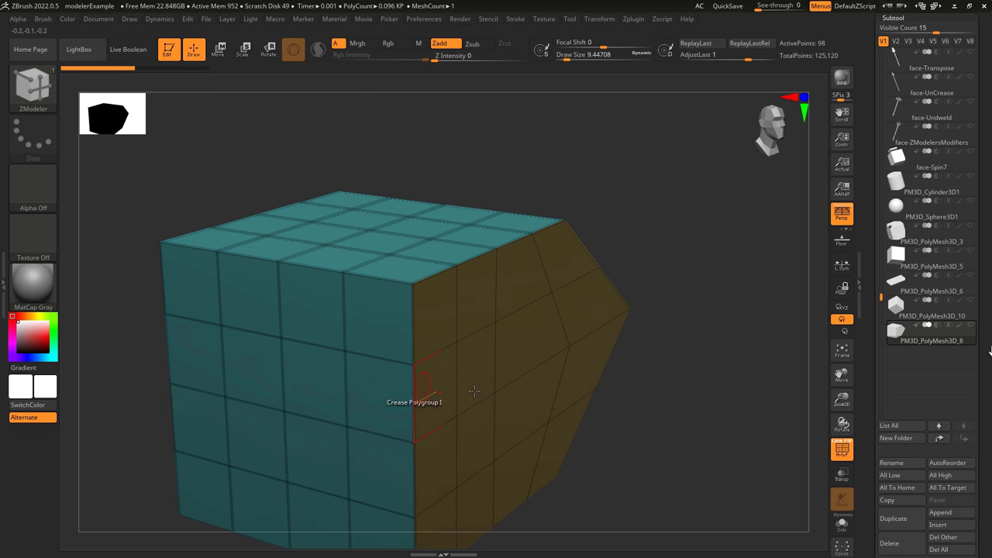
key("space")
left_click(349, 428)
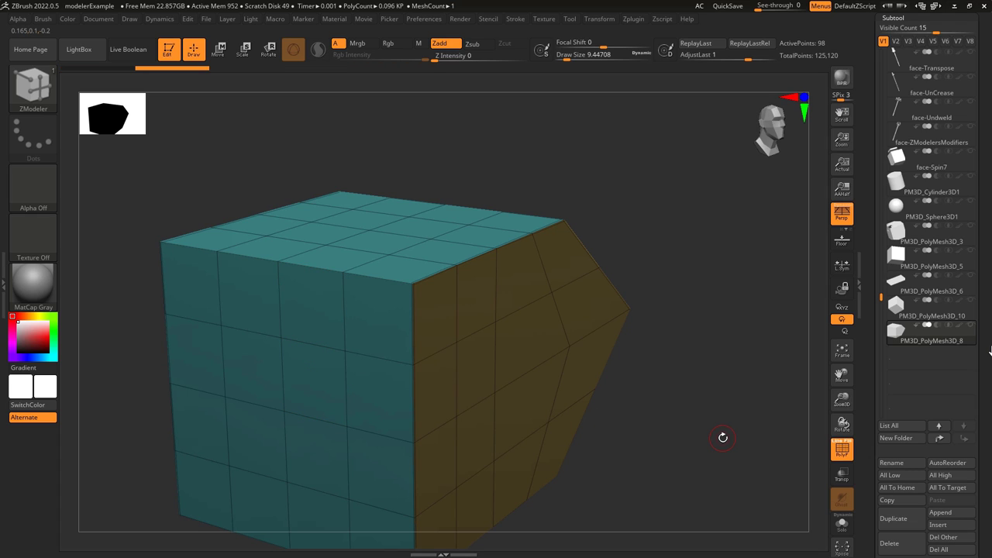
key("ctrl+z")
Step: Try creasing the teal polygroup island of PM3D_PolyMesh3D_8 with the Inner Targets modifier
key("space")
left_click(392, 428)
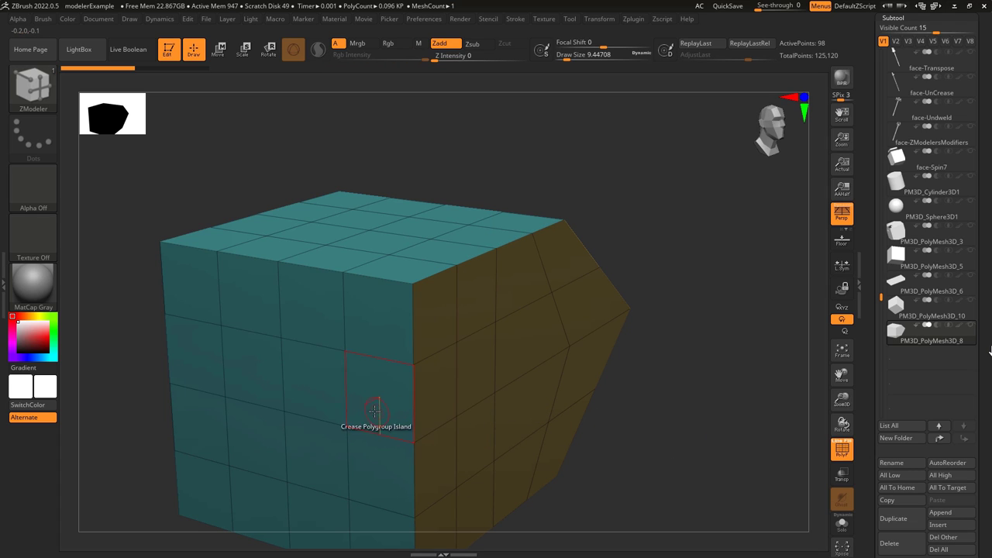
left_click(314, 385)
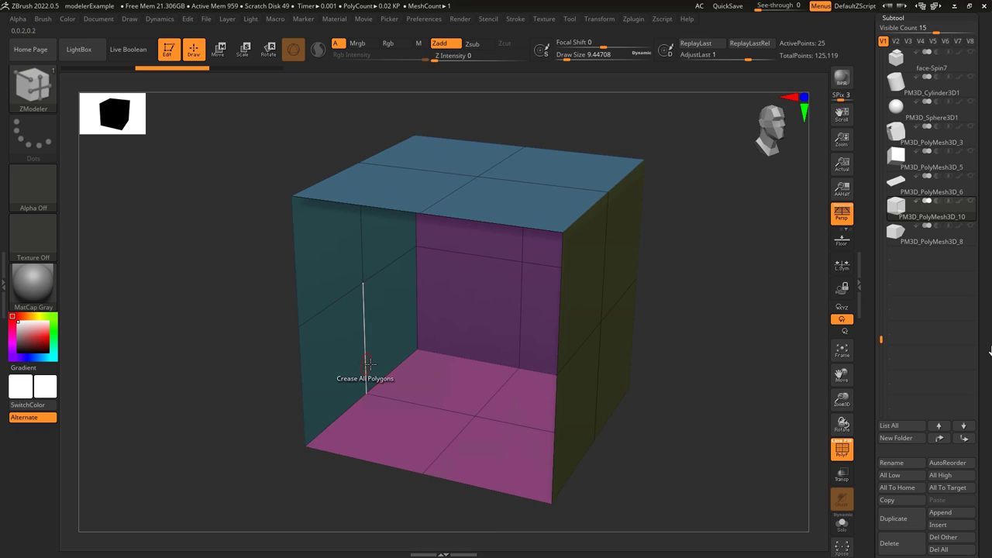
Step: Crease all polygons of the open box PM3D_PolyMesh3D_10 with the All Edges modifier and with the Inner Edges modifier
right_click_drag(361, 373, 415, 287)
key("space")
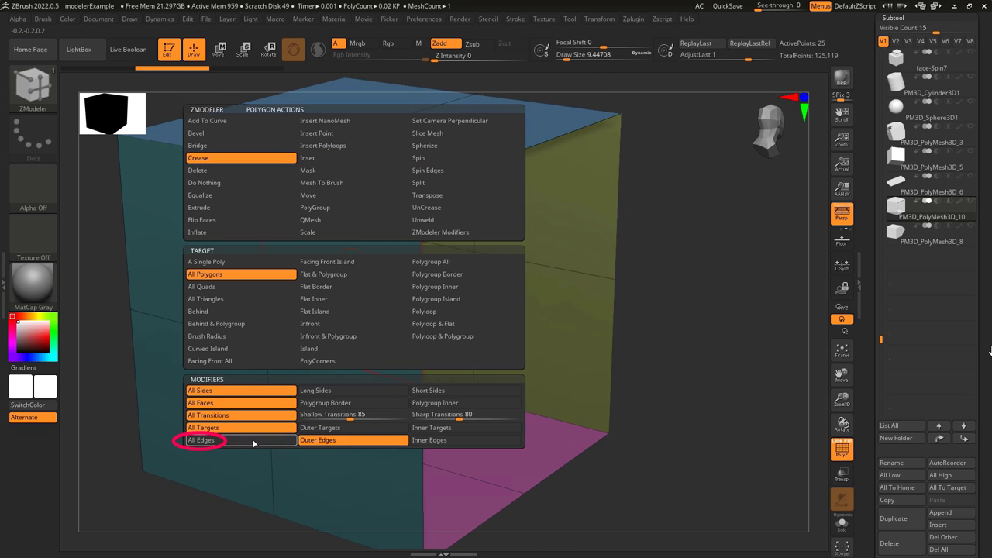
left_click(248, 440)
key("space")
left_click(545, 441)
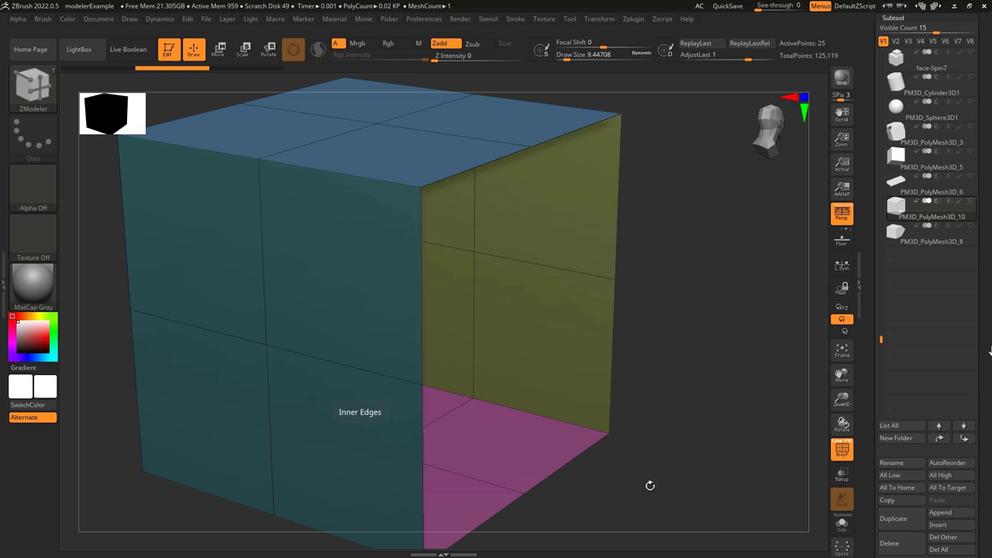
left_click(560, 341)
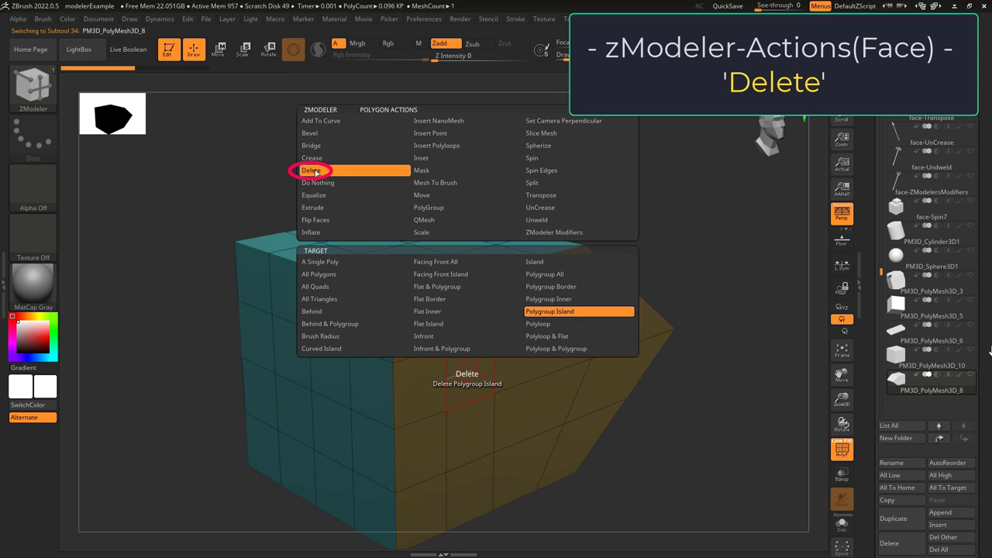
Step: Try deleting single polygons from the brown side of PM3D_PolyMesh3D_8, and undo the deletions
left_click(320, 262)
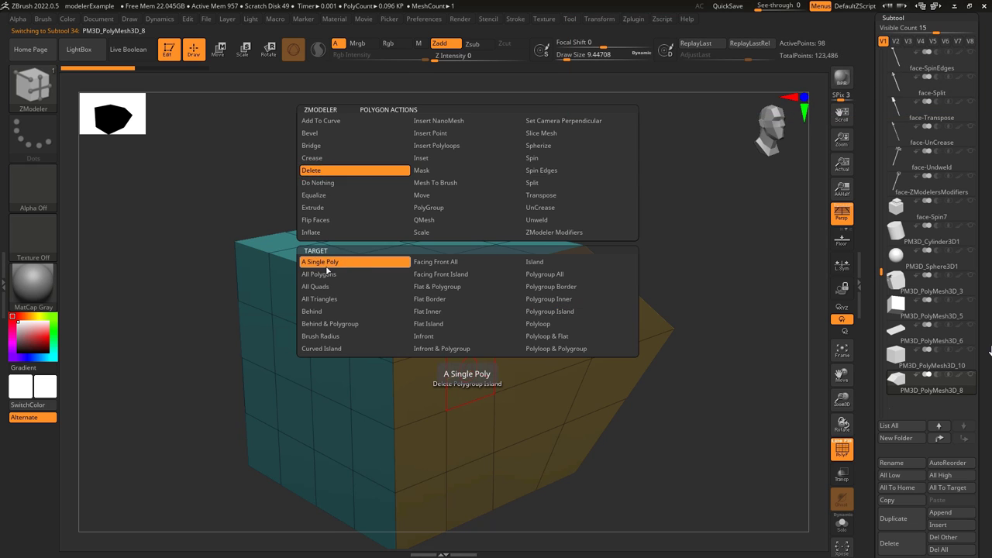
left_click(419, 318)
left_click(543, 349)
left_click_drag(562, 425, 465, 411)
key("ctrl+z")
key("ctrl+z")
Step: Try deleting several individual polygons from the teal side of PM3D_PolyMesh3D_8
left_click_drag(435, 500, 589, 504)
left_click(404, 455)
left_click(339, 387)
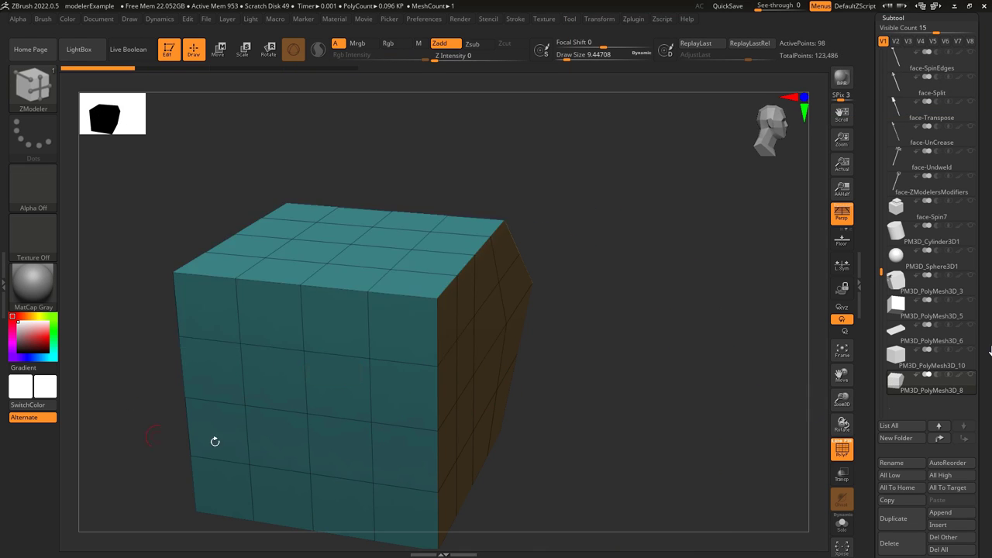
left_click(273, 378)
left_click(405, 453)
left_click(282, 498)
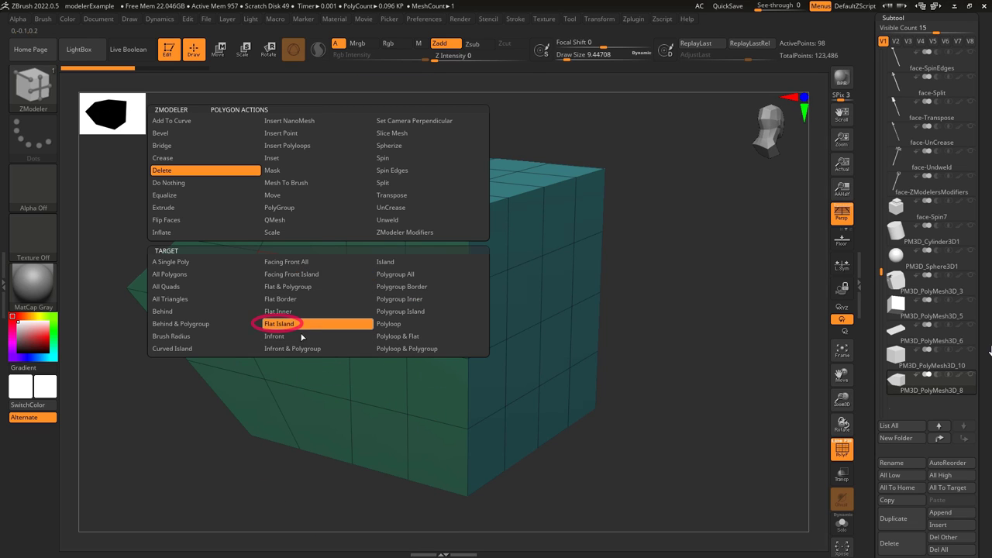
Step: Try deleting parts of PM3D_PolyMesh3D_8 with the Flat Island, Polyloop and Polygroup Island targets
left_click(288, 321)
left_click(291, 298)
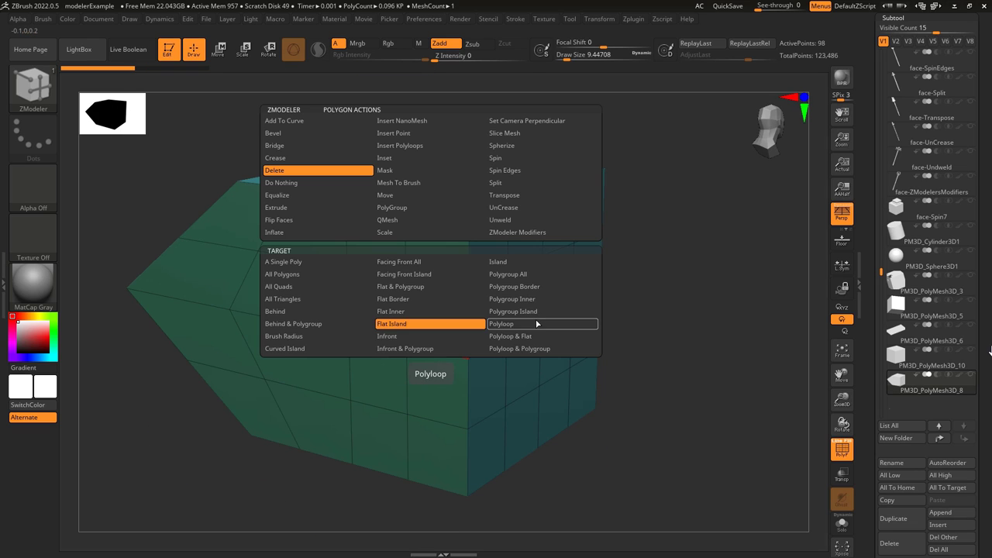
left_click(505, 322)
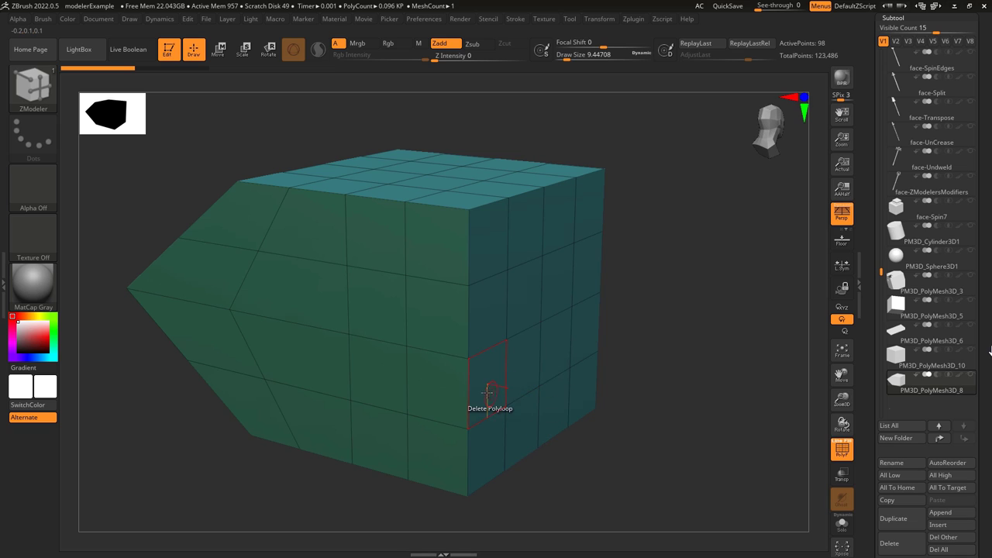
left_click(487, 392)
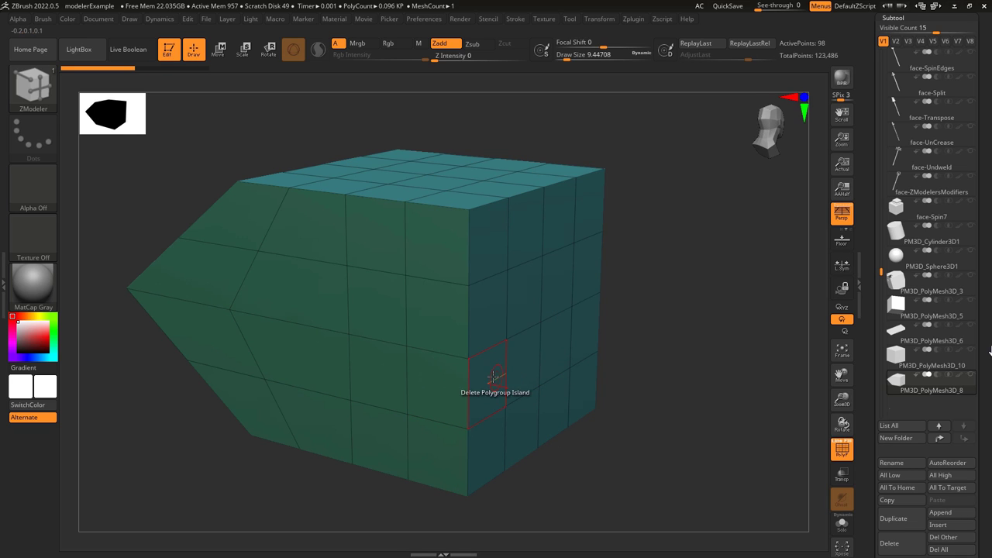
left_click(497, 382)
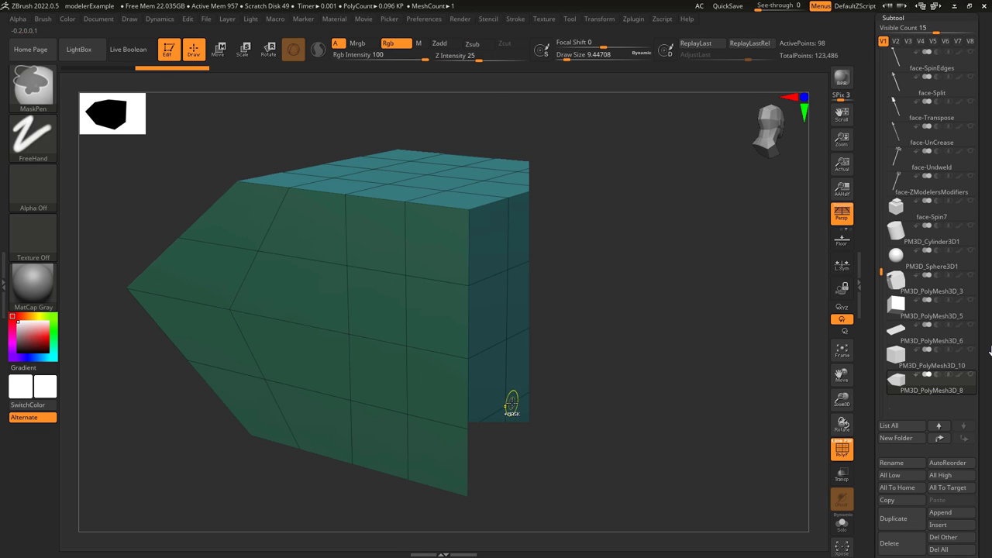
left_click(382, 307)
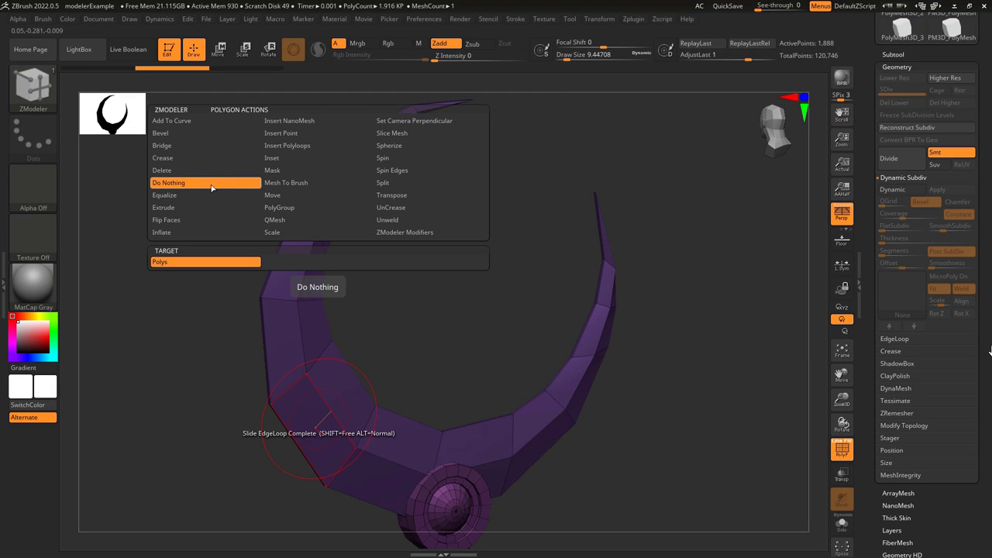
Step: Open the ZModeler edge actions on an edge of the purple crescent mesh
key("space")
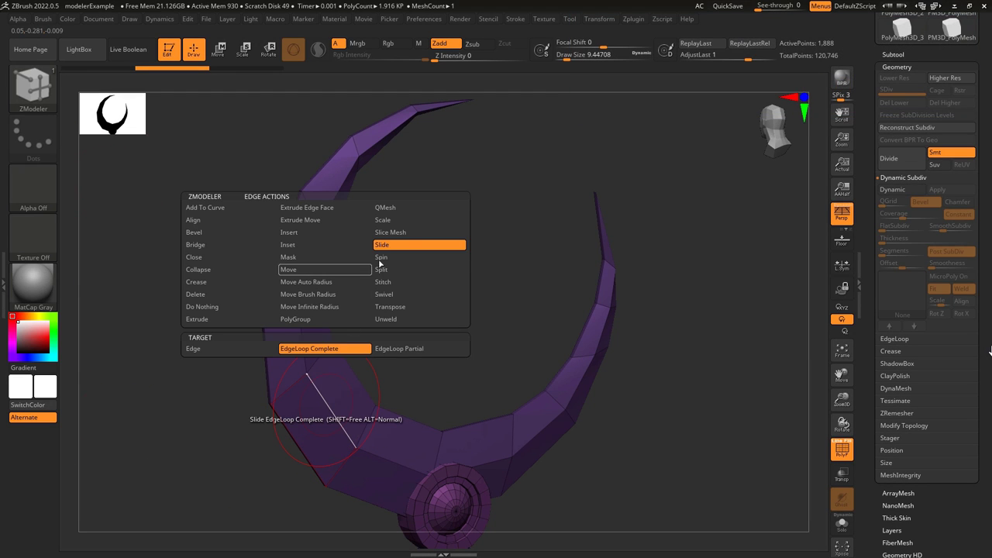
key("space")
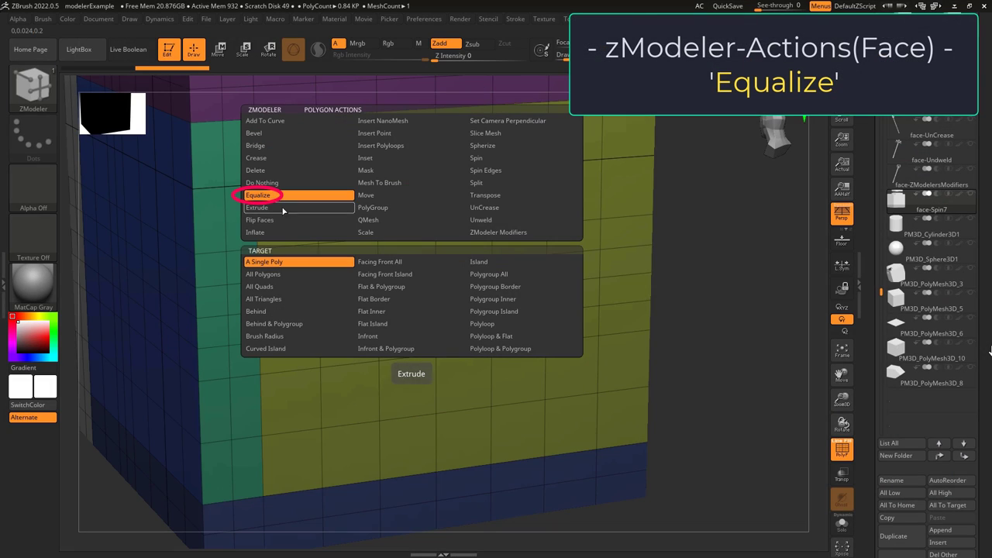
Step: Equalize polygons on the yellow side of face-Spin7 and on the sloped teal face of PM3D_PolyMesh3D_8
key("space")
left_click(527, 319)
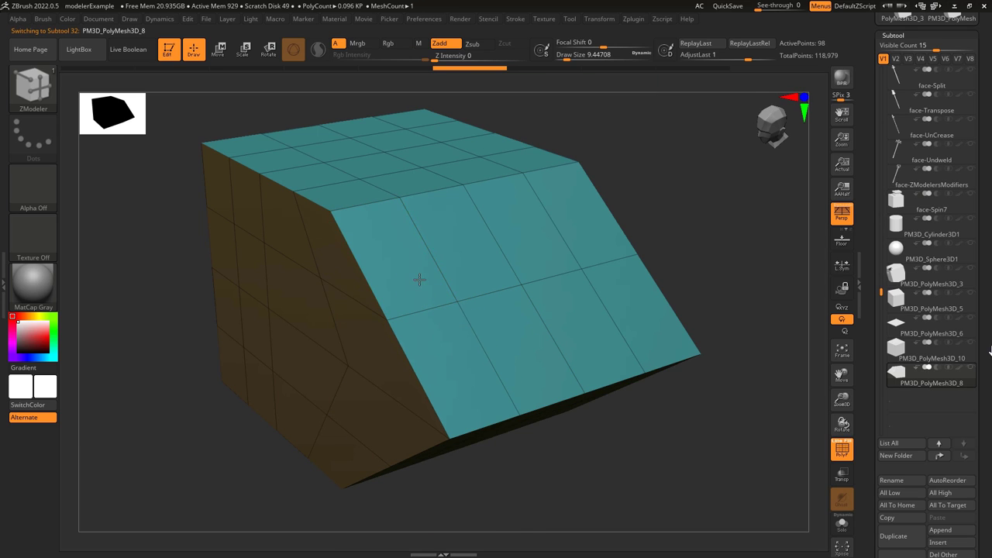
left_click(419, 280)
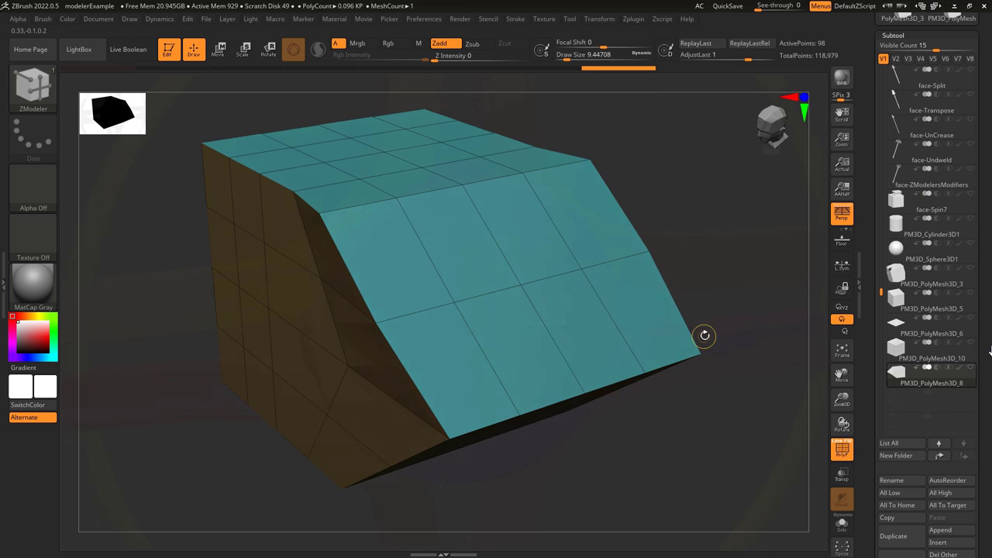
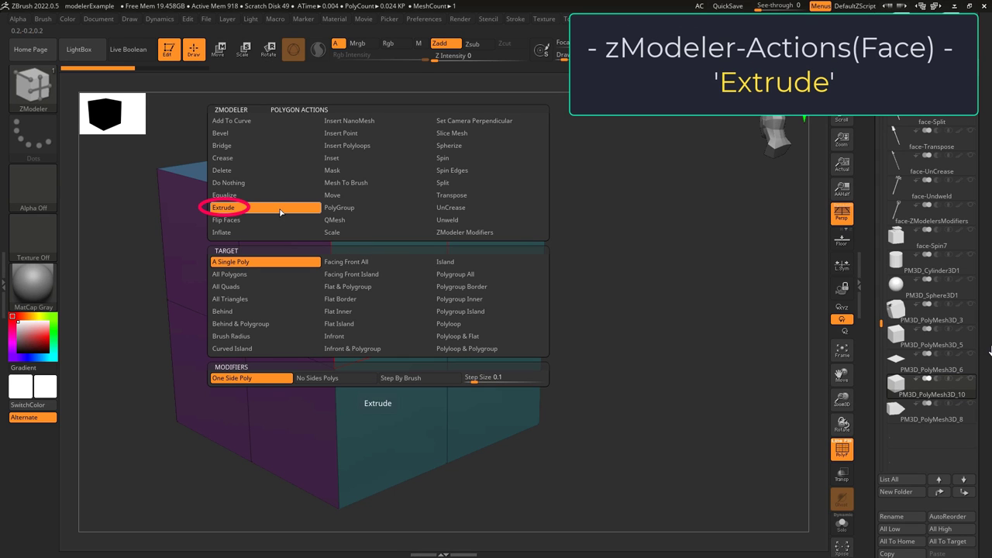
Step: Try extruding single polygons on the teal side of PM3D_PolyMesh3D_10 with One Side Poly and with No Sides Polys
left_click(260, 264)
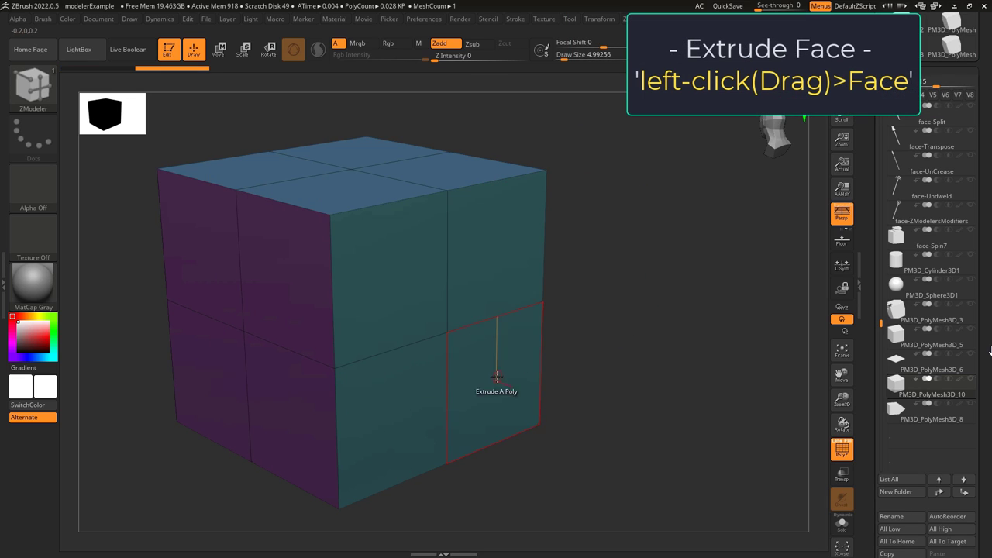
left_click_drag(496, 314, 469, 343)
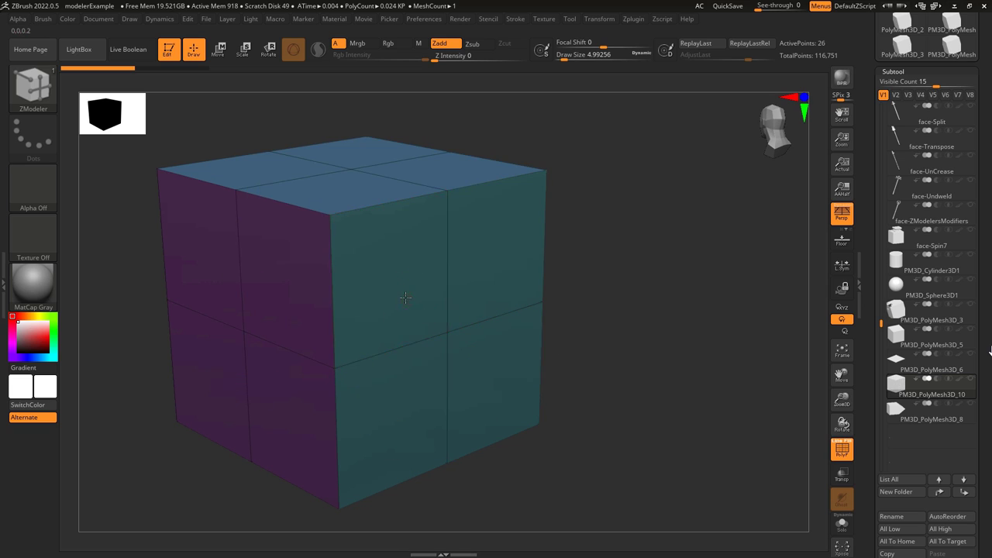
left_click_drag(407, 298, 451, 330)
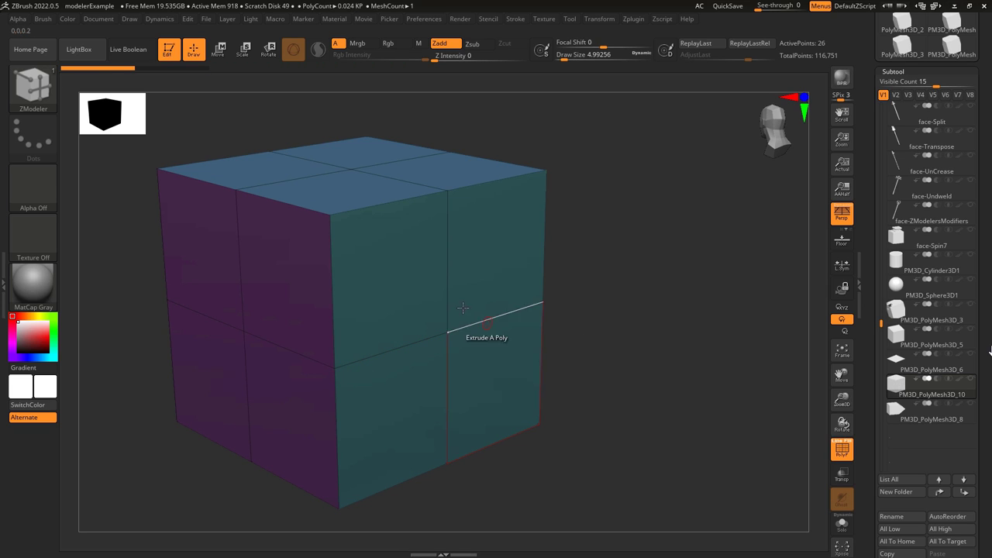
left_click_drag(430, 307, 491, 322)
Step: Try extruding single polygons of PM3D_PolyMesh3D_10 with the Step By Brush modifier, and undo the extrusions
key("space")
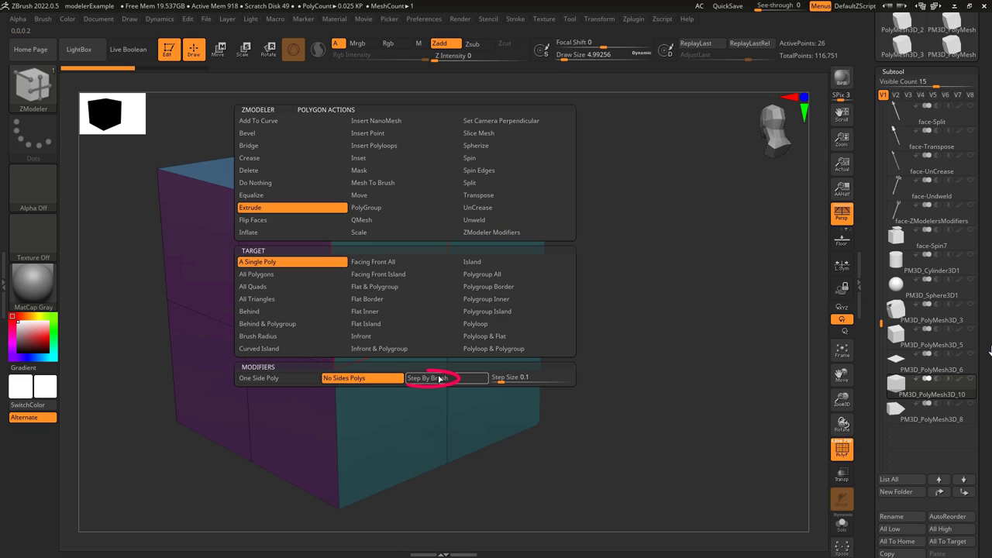
left_click(434, 377)
key("ctrl+z")
left_click_drag(485, 325, 861, 468)
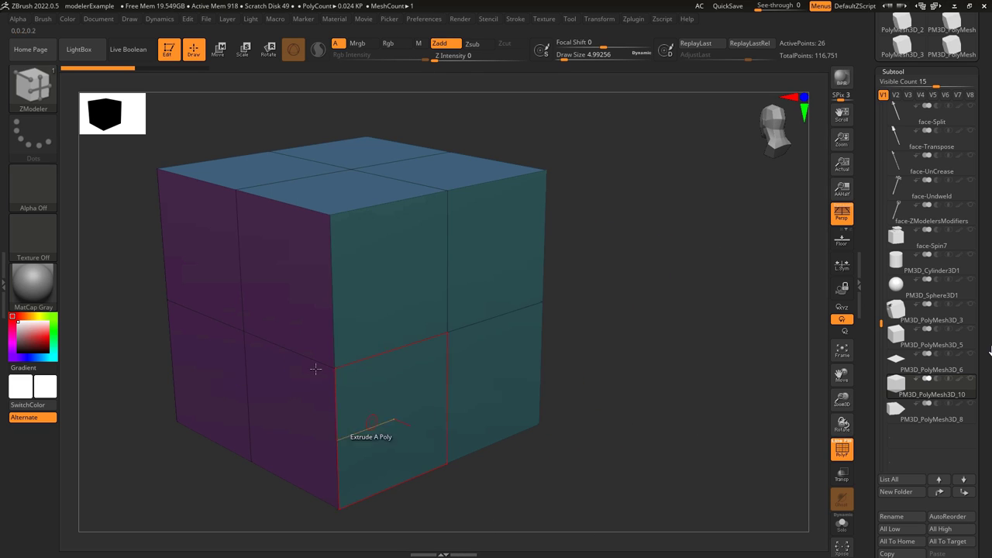
left_click_drag(400, 287, 650, 376)
left_click_drag(961, 467, 519, 358)
key("ctrl+z")
Step: Choose the Step Size modifier for the Extrude action on single polygons of PM3D_PolyMesh3D_10
key("space")
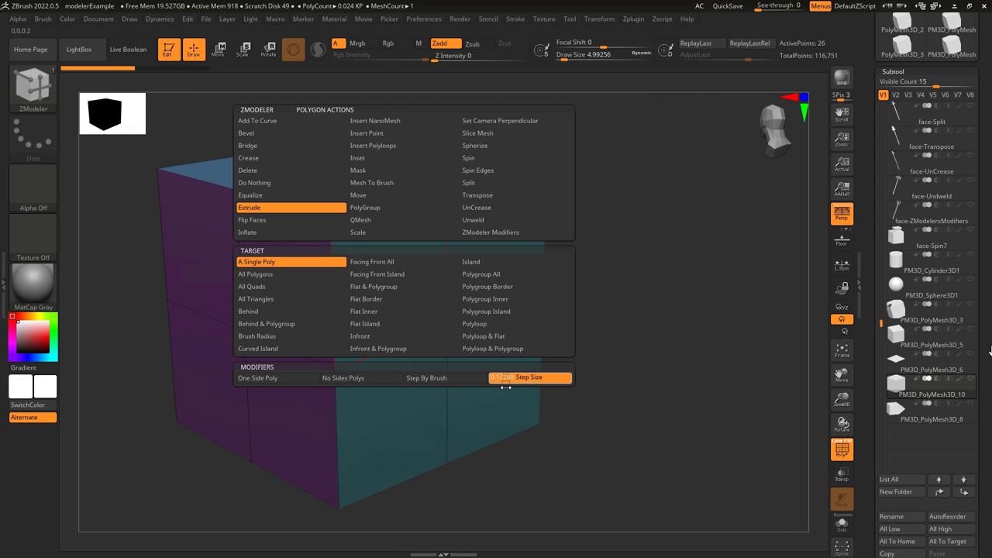
left_click_drag(405, 288, 989, 479)
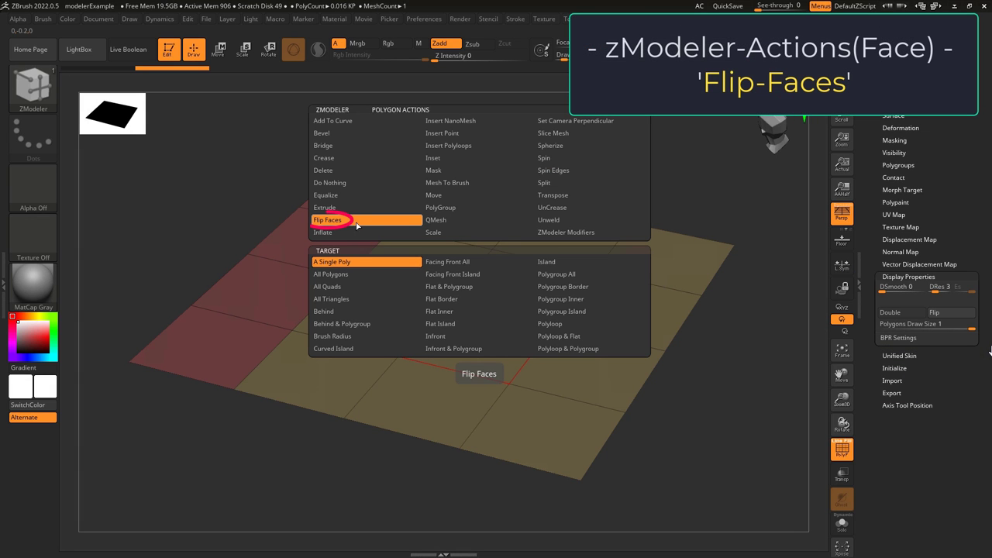
Step: Flip the yellow polygons of the flat plane one by one with Flip Faces on A Single Poly, and inspect both sides
left_click(568, 239)
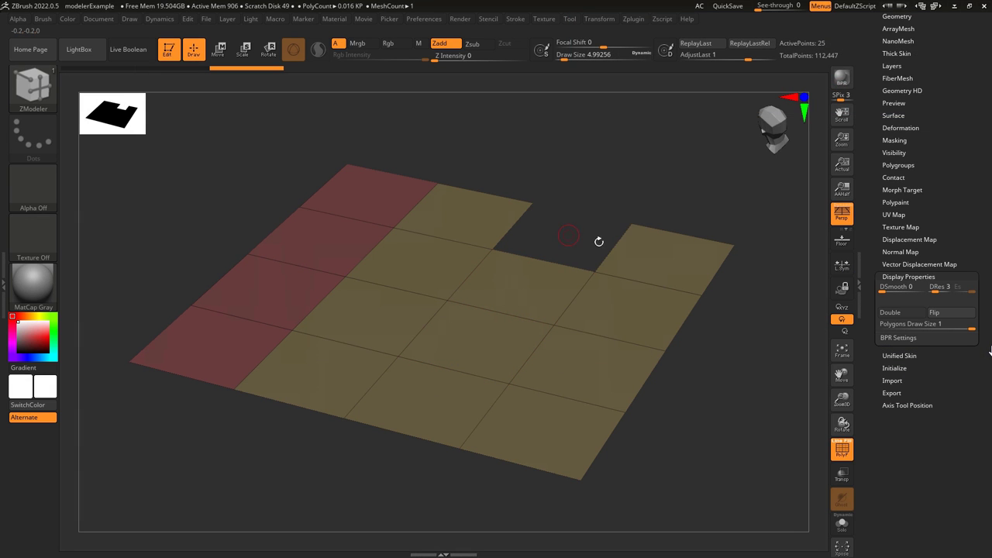
left_click(659, 259)
left_click(627, 308)
left_click(547, 295)
left_click(489, 337)
left_click(578, 366)
left_click(508, 426)
left_click(430, 402)
mouse_move(496, 508)
left_mouse_down()
mouse_move(569, 467)
mouse_move(675, 370)
left_mouse_up()
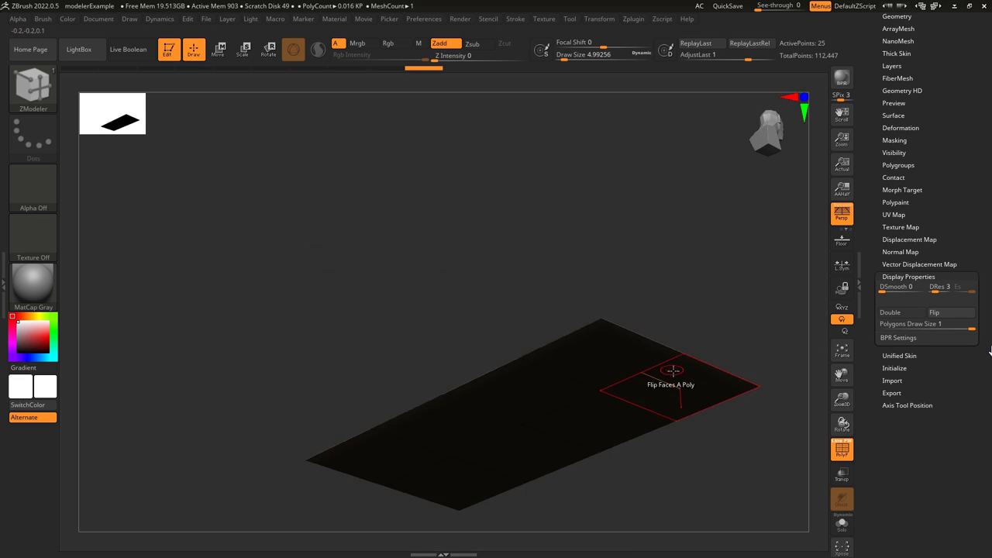
mouse_move(651, 225)
left_mouse_down()
mouse_move(610, 287)
mouse_move(449, 199)
left_mouse_up()
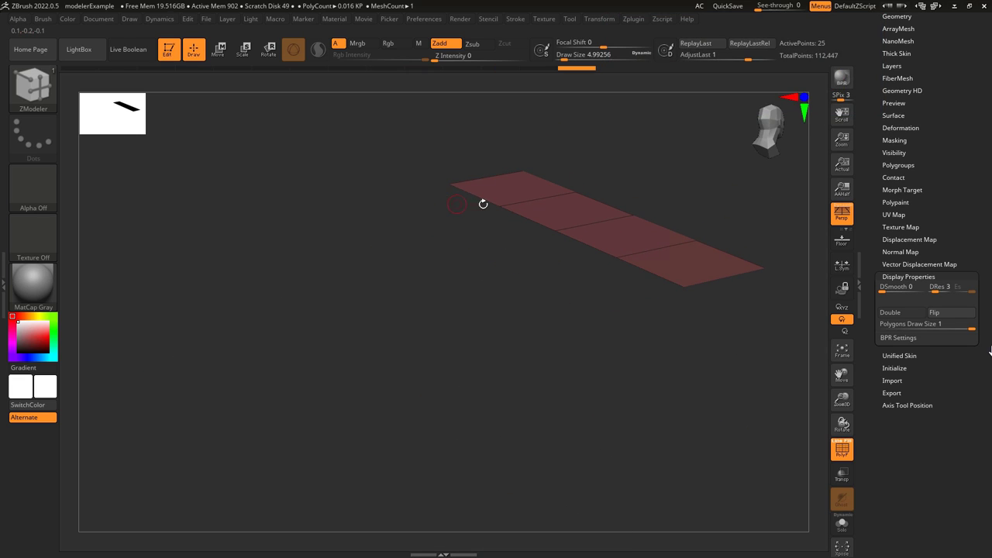
Step: Flip the red strip of the plane using Flip Faces with the Polygroup Island target, and view the underside
key("space")
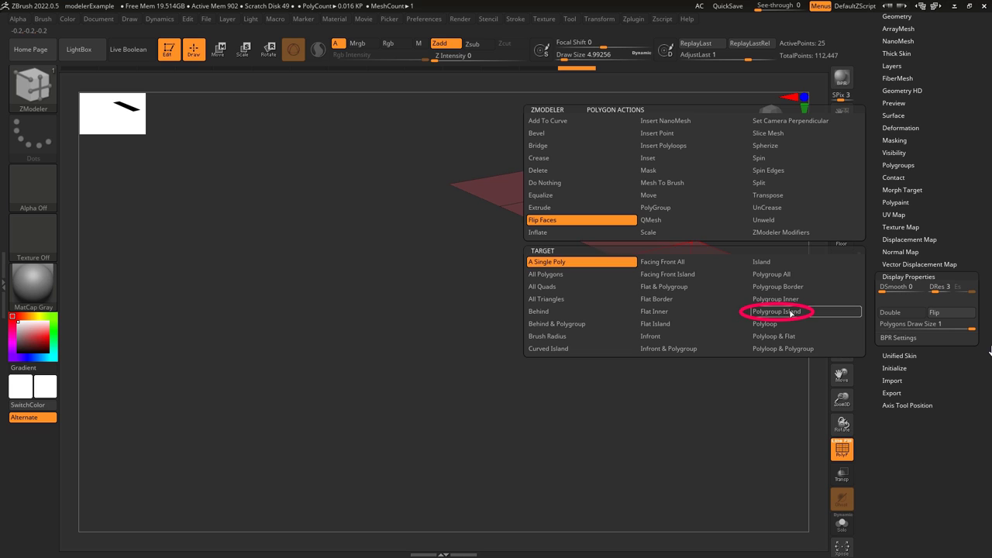
left_click(791, 313)
left_click(636, 235)
left_click_drag(600, 368, 597, 265)
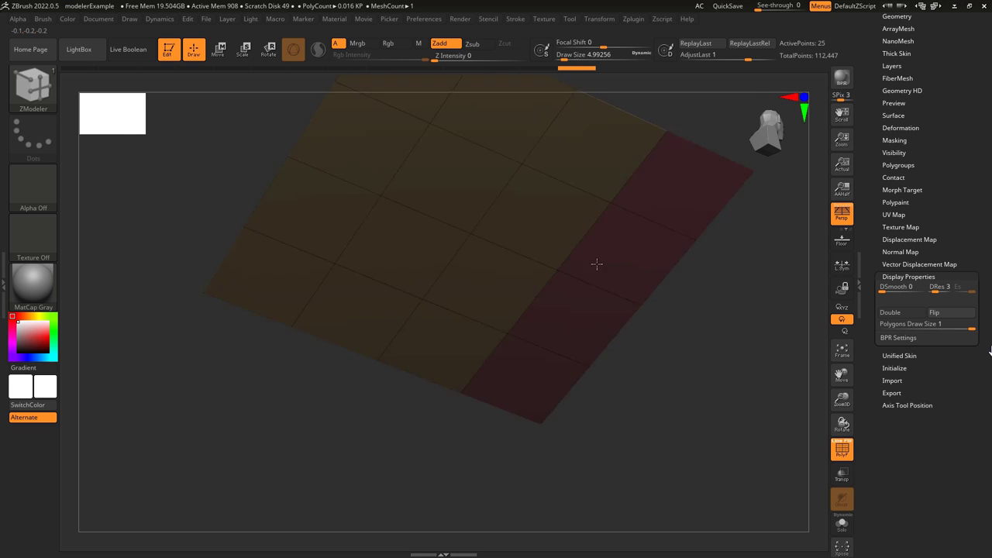
right_click_drag(597, 264, 607, 295)
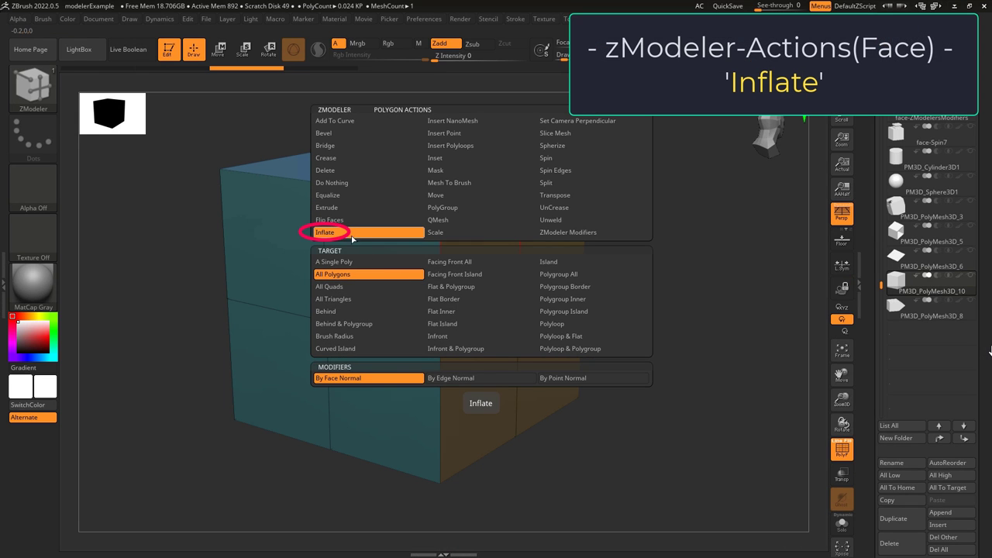
Step: Set the polygon action to Inflate on PM3D_PolyMesh3D_10 and point out the comparable Inflat sculpting brush
left_click(353, 237)
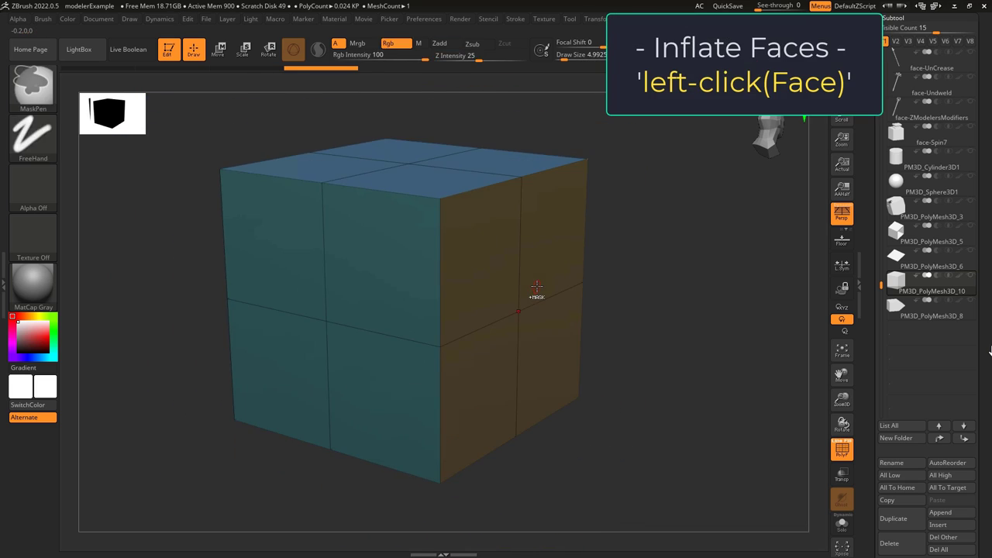
key("b")
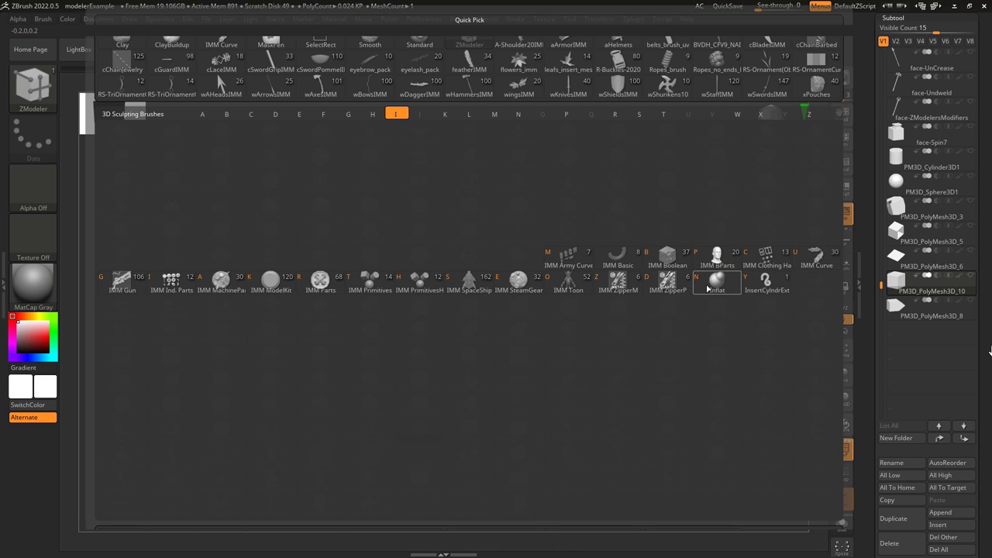
left_click(715, 284)
left_click_drag(463, 385, 464, 386)
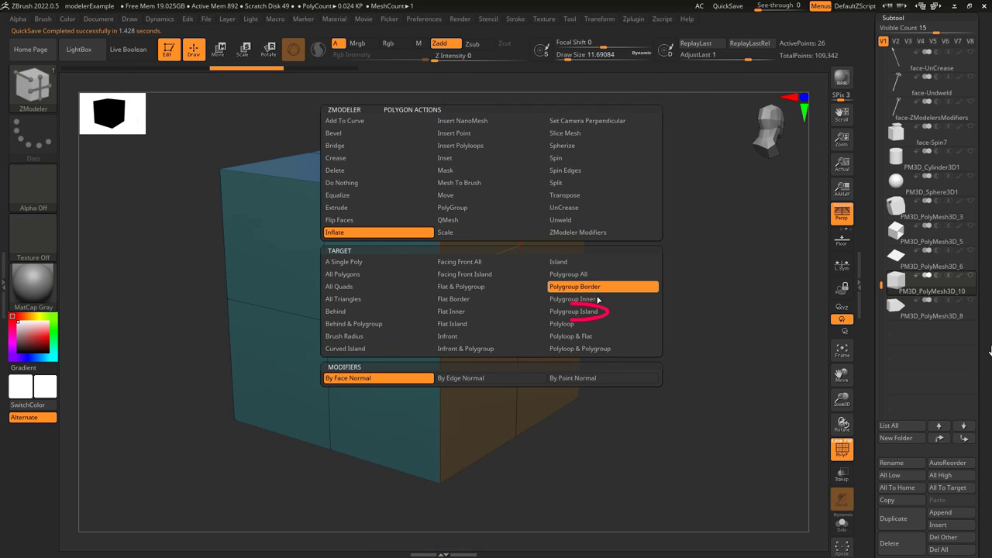
Step: Set the Inflate target to Polygroup Island, try it on the cube's side and top islands, and undo both attempts
left_click(612, 315)
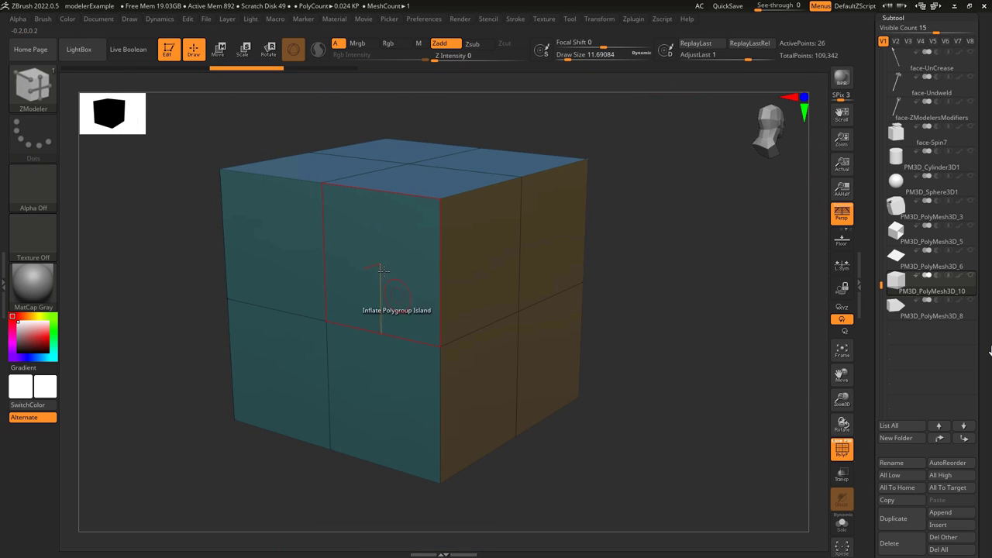
left_click_drag(481, 277, 444, 301)
key("ctrl+z")
mouse_move(436, 177)
left_mouse_down()
mouse_move(397, 210)
mouse_move(472, 281)
left_mouse_up()
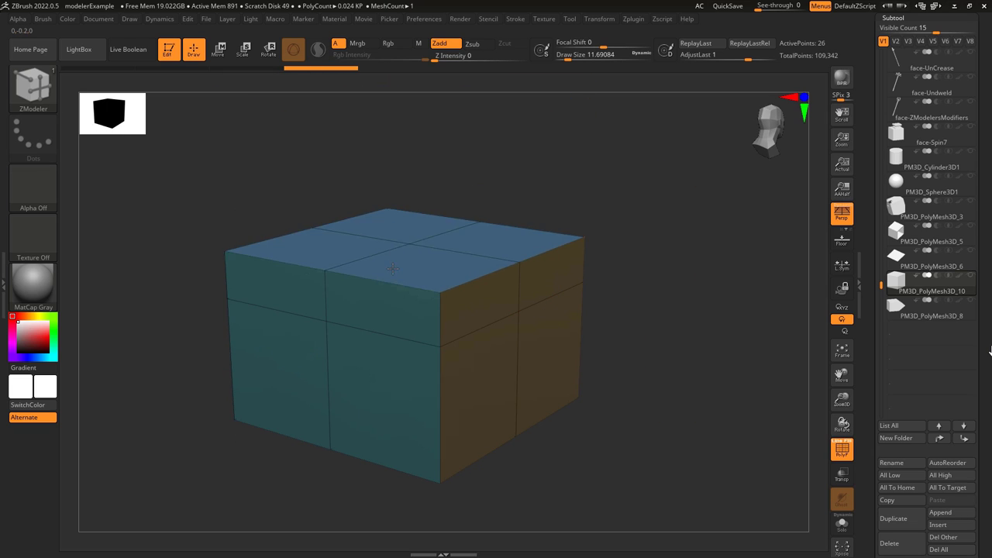
key("ctrl+z")
Step: Try inflating the orange, teal and blue polygroup islands of the cube By Face Normal, undoing each inflation
key("space")
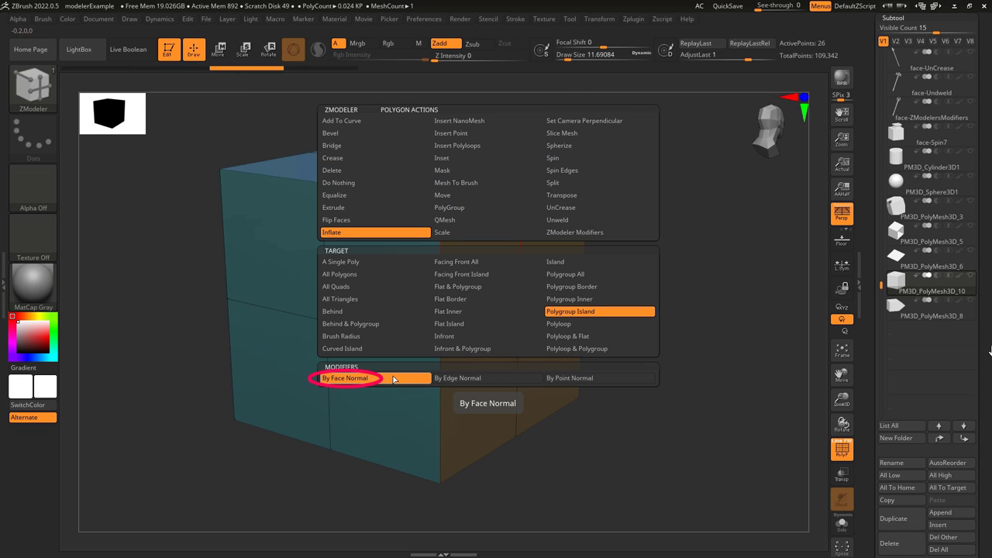
left_click(386, 379)
left_click_drag(473, 301, 560, 321)
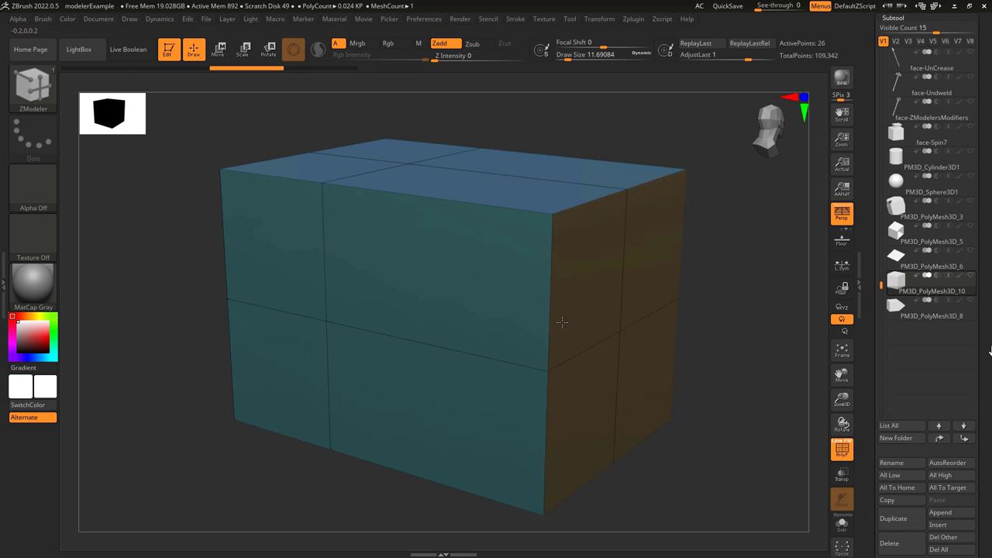
key("ctrl+z")
left_click_drag(290, 341, 239, 363)
key("ctrl+z")
mouse_move(409, 178)
left_mouse_down()
mouse_move(419, 138)
mouse_move(425, 153)
left_mouse_up()
key("ctrl+z")
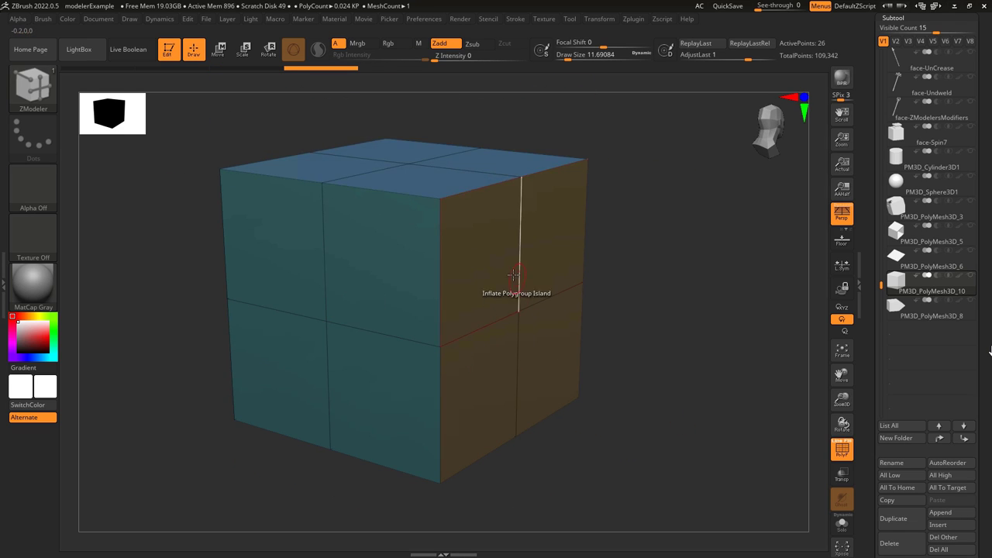
Step: Try inflating the cube's polygroup islands By Edge Normal and By Point Normal, ending with the By Edge Normal modifier
key("space")
left_click(468, 378)
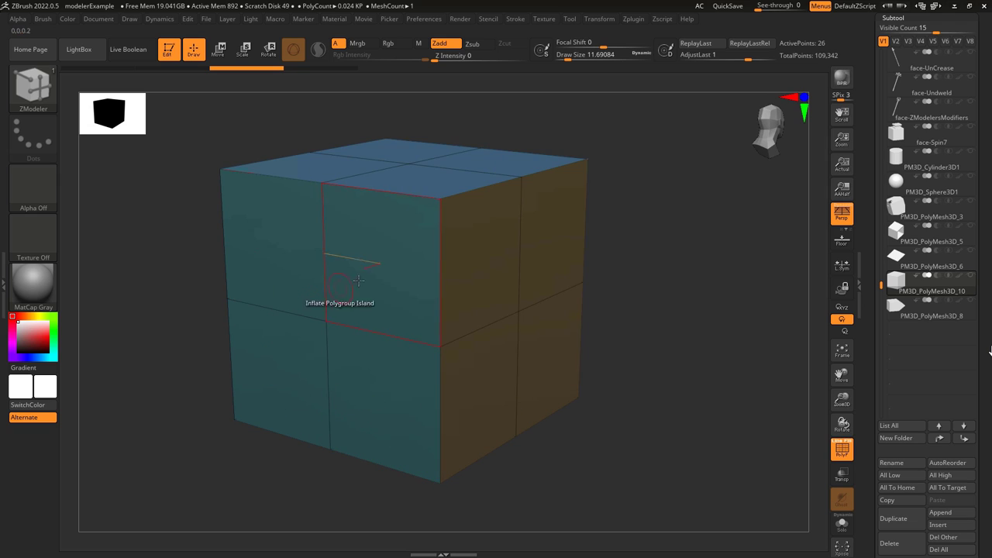
left_click_drag(470, 280, 353, 276)
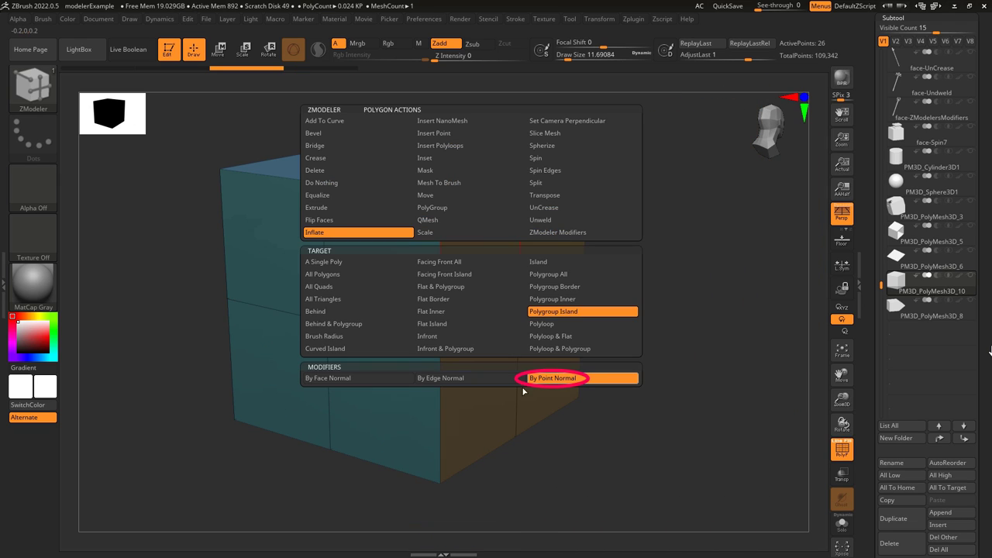
mouse_move(513, 314)
left_mouse_down()
mouse_move(259, 316)
mouse_move(446, 297)
mouse_move(264, 300)
left_mouse_up()
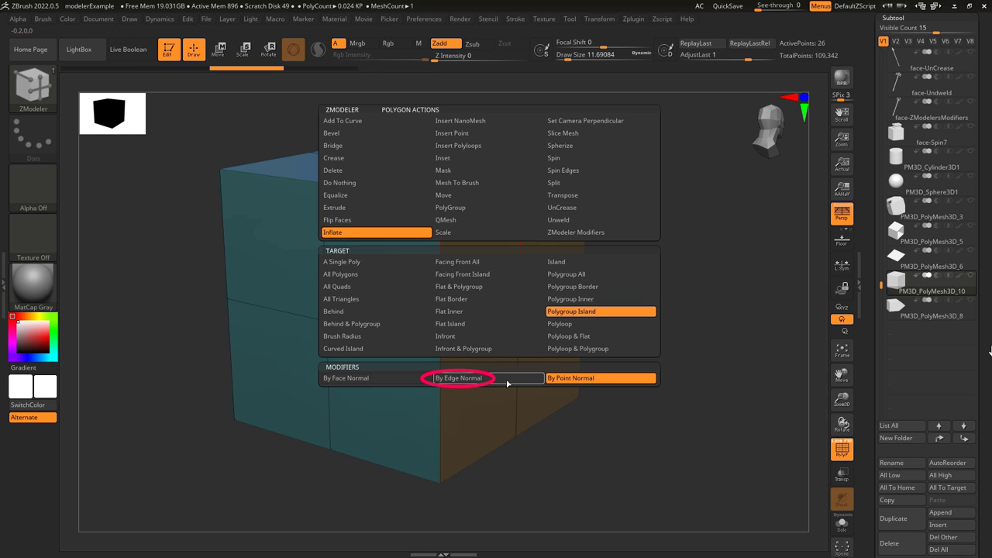
left_click(507, 383)
left_click_drag(507, 383, 466, 365)
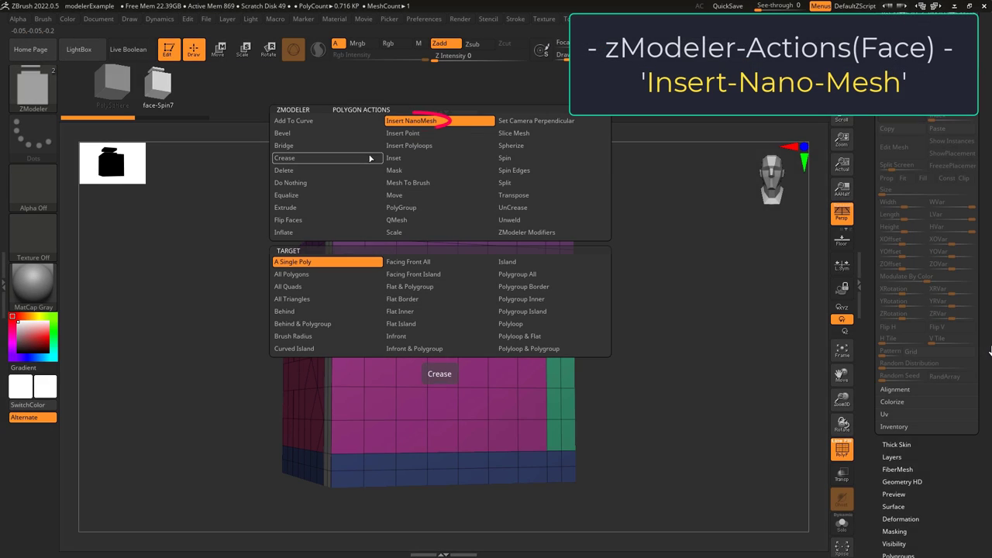
Step: Snap the face-Spin7 bottle mesh to a straight front view and activate the ZModeler brush
left_click_drag(427, 338, 386, 409)
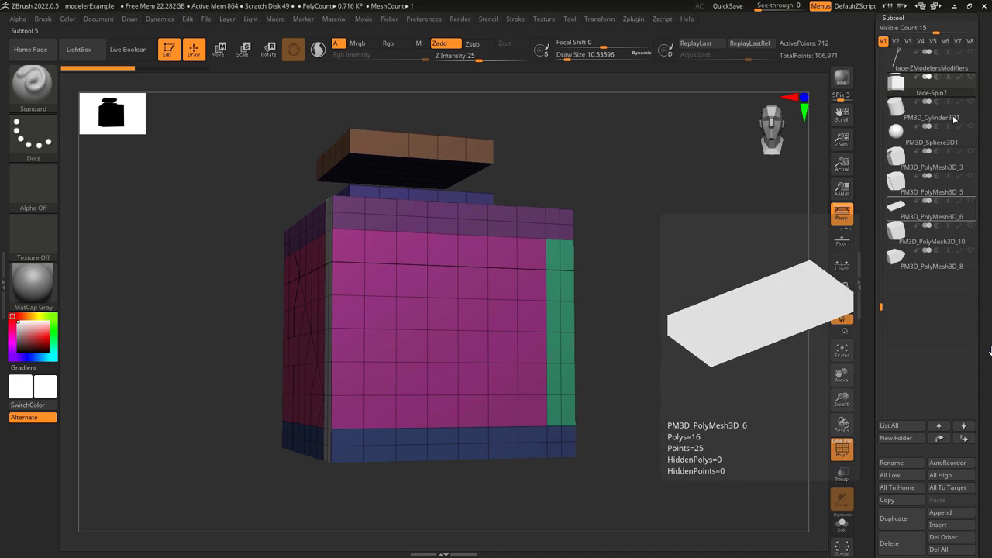
mouse_move(900, 86)
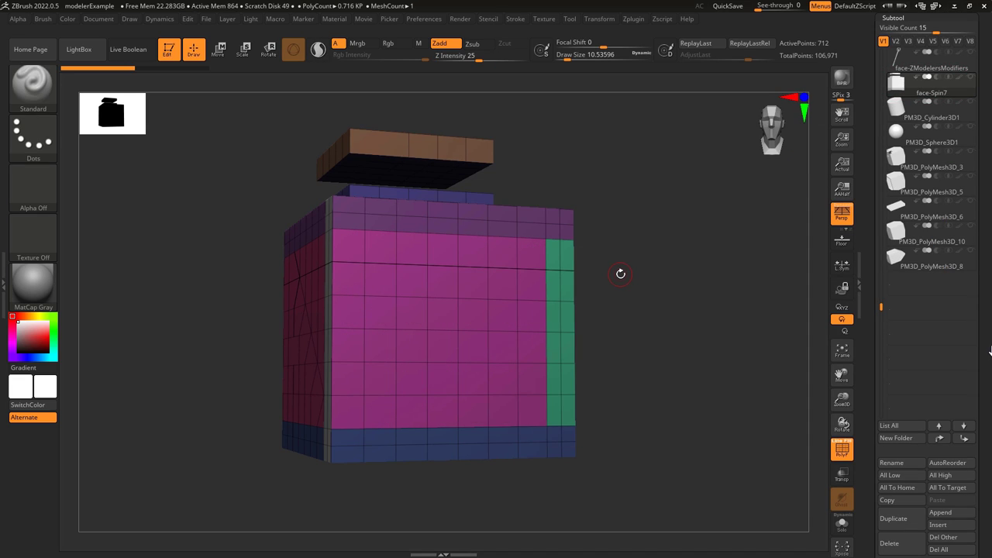
mouse_move(622, 274)
left_mouse_down("shift")
mouse_move(597, 289)
mouse_move(594, 314)
mouse_move(631, 313)
left_mouse_up("shift")
key("b")
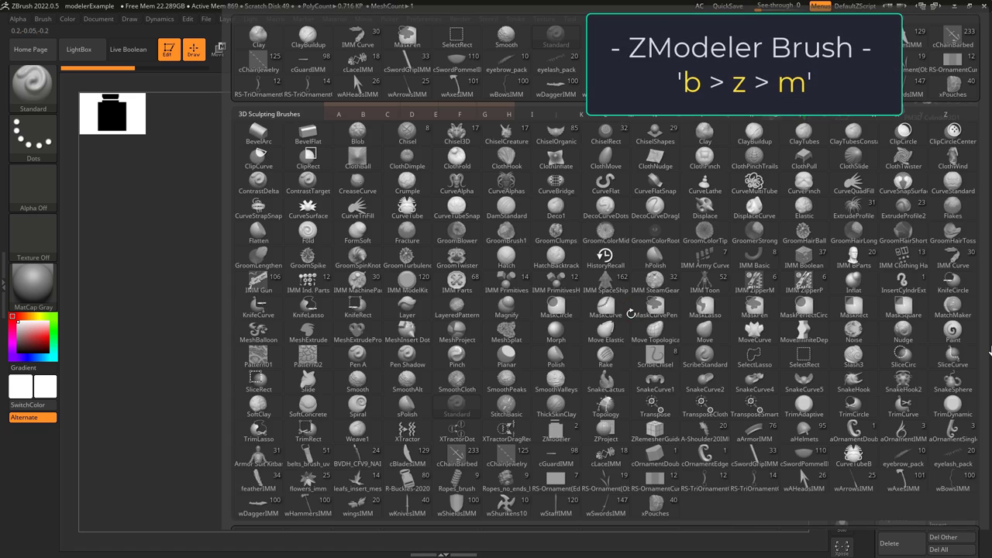
key("z")
key("m")
Step: Store all polygons of face-Spin7 as an insert mesh using Mesh To Brush with Align To Mesh Orientation
right_click(457, 349)
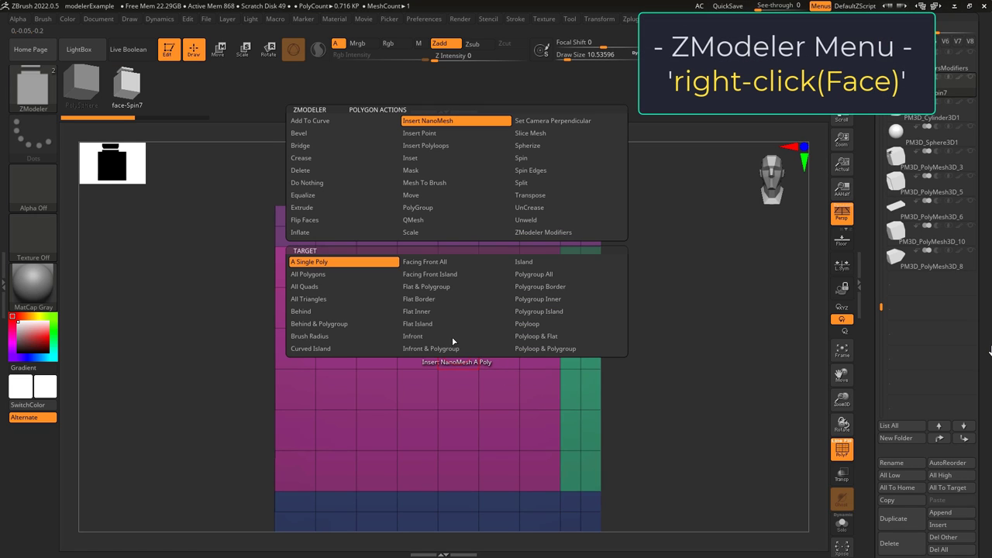
left_click(435, 183)
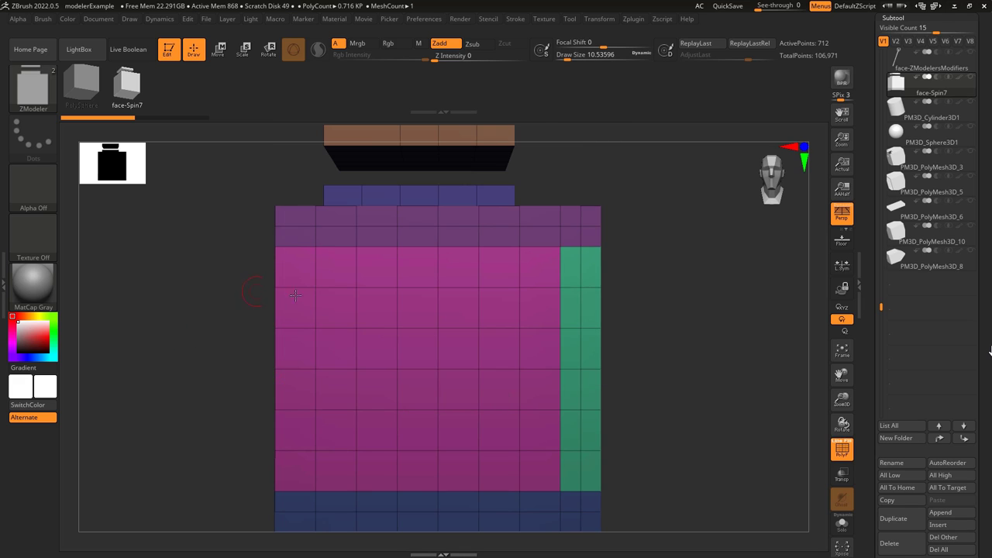
left_click(409, 303)
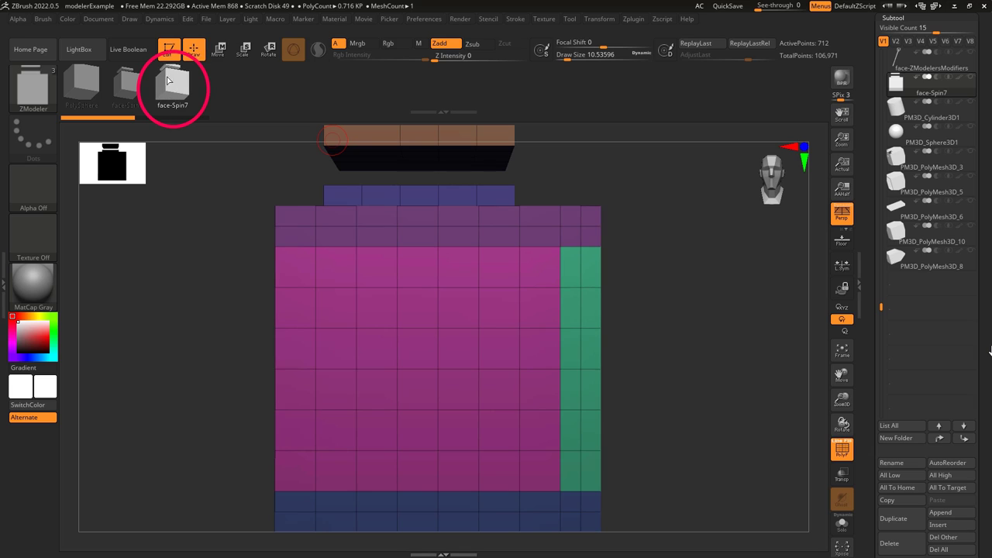
Step: Set the action to Insert NanoMesh on A Single Poly and try inserting face-Spin7 on single magenta polygons
key("space")
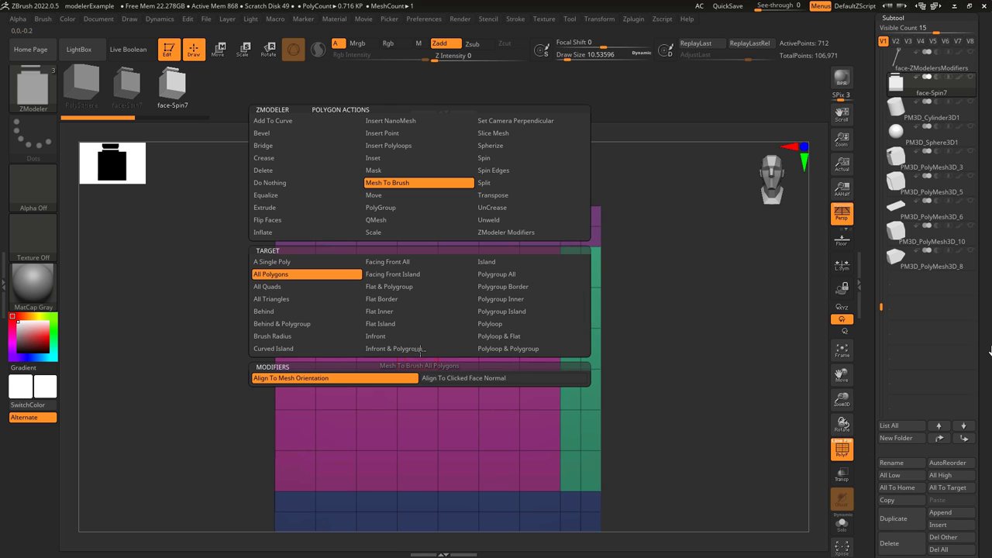
left_click(406, 122)
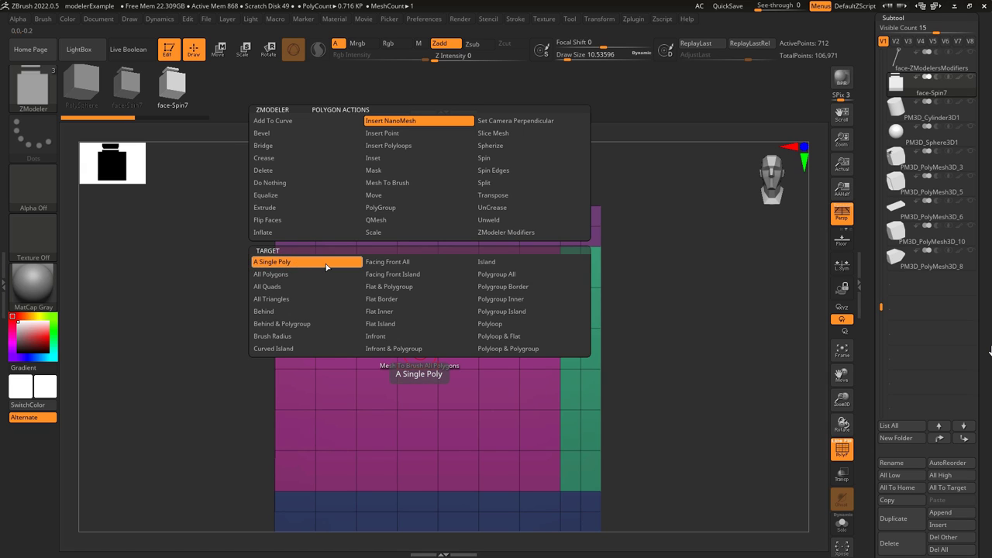
right_click_drag(388, 458, 461, 366)
left_click_drag(432, 281, 313, 364)
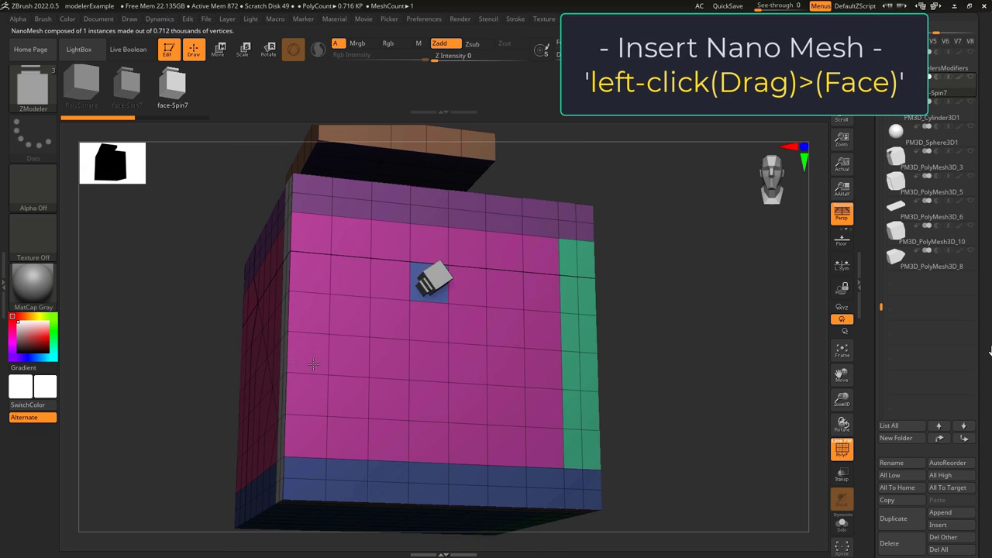
left_click(544, 328)
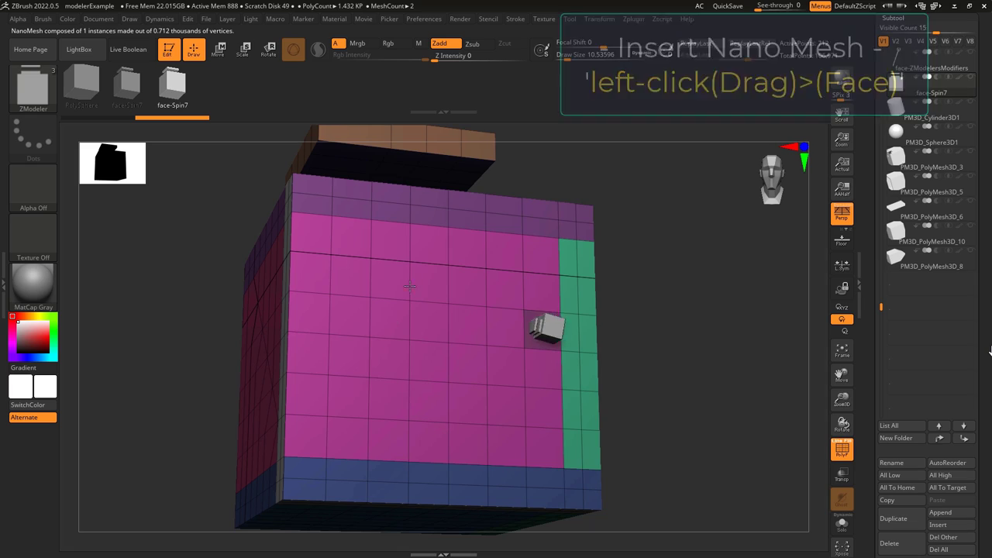
left_click_drag(445, 412, 526, 419, "shift")
Step: Mark five separate polygons on the magenta front and insert scaled, rotated face-Spin7 NanoMeshes on them together
left_click(465, 287, "alt")
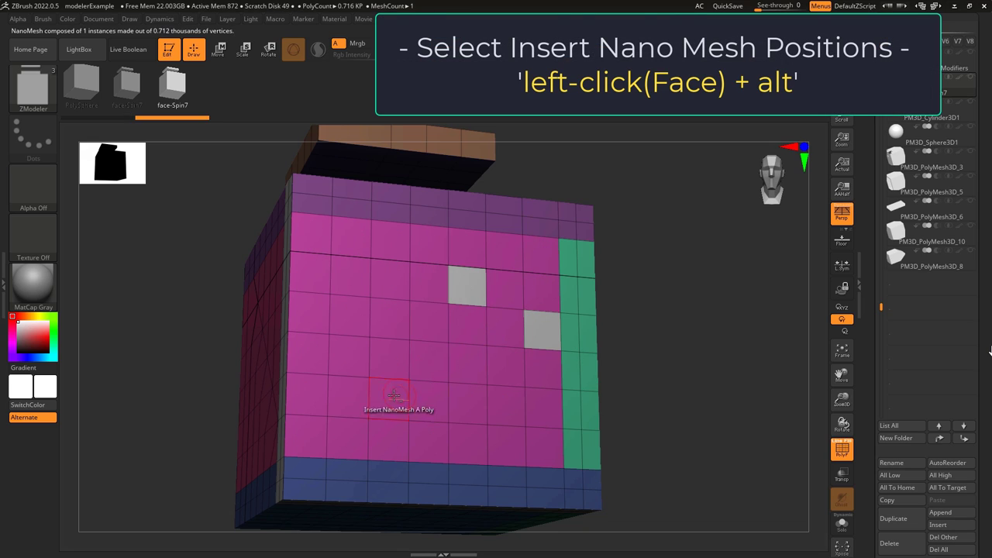
left_click(430, 406, "alt")
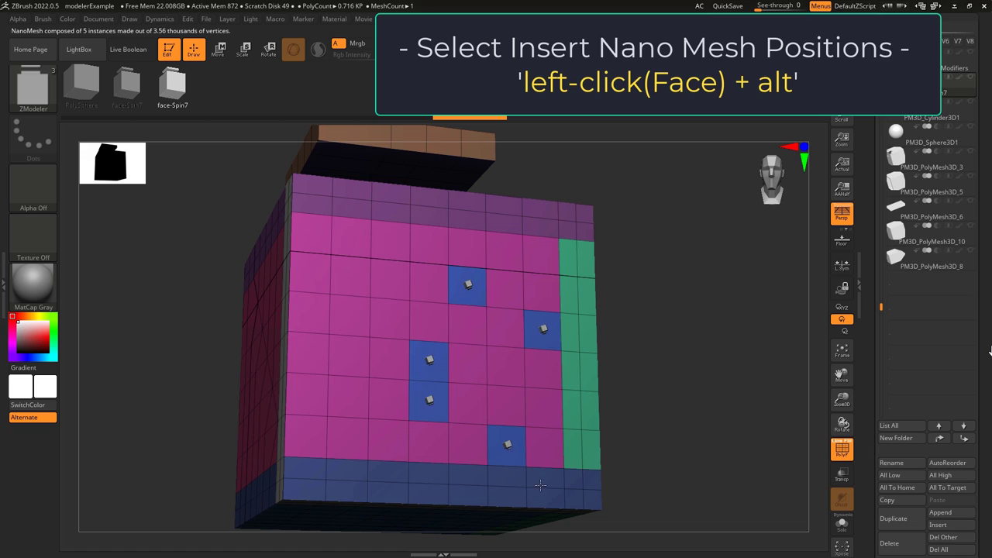
left_click_drag(541, 485, 640, 480)
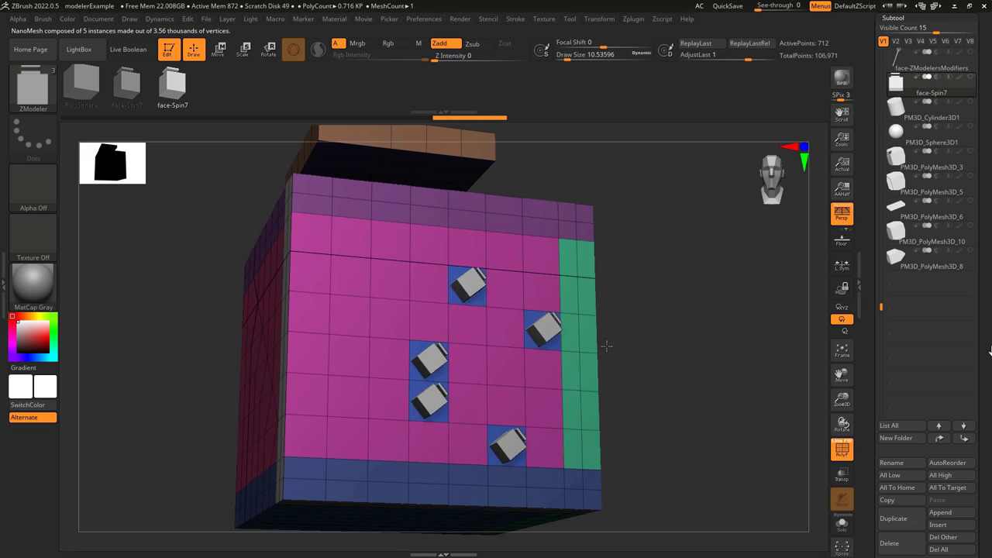
Step: Open the NanoMesh settings for the face-Spin7 instances placed across the magenta polygroup
left_click_drag(978, 487, 977, 244)
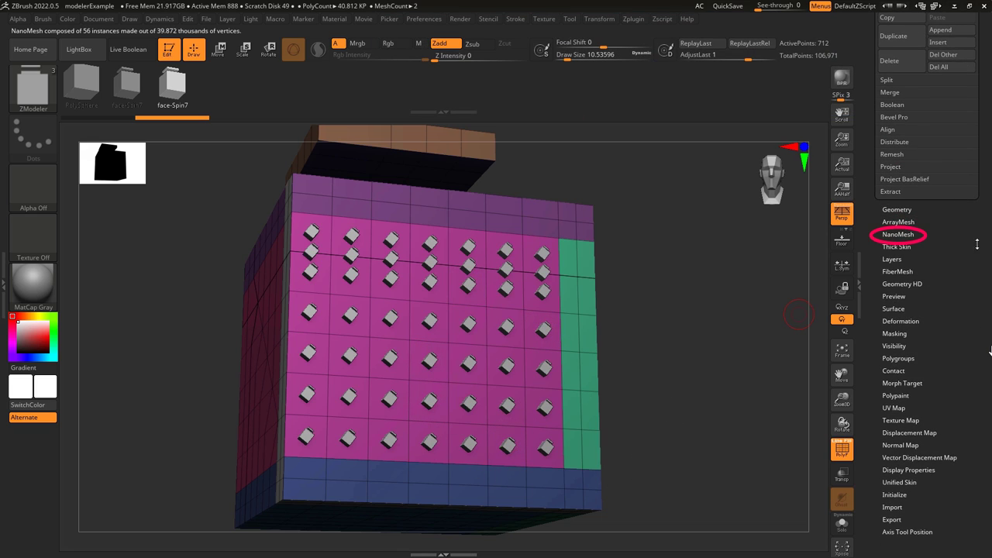
left_click(898, 235)
scroll(991, 227, "down", 2)
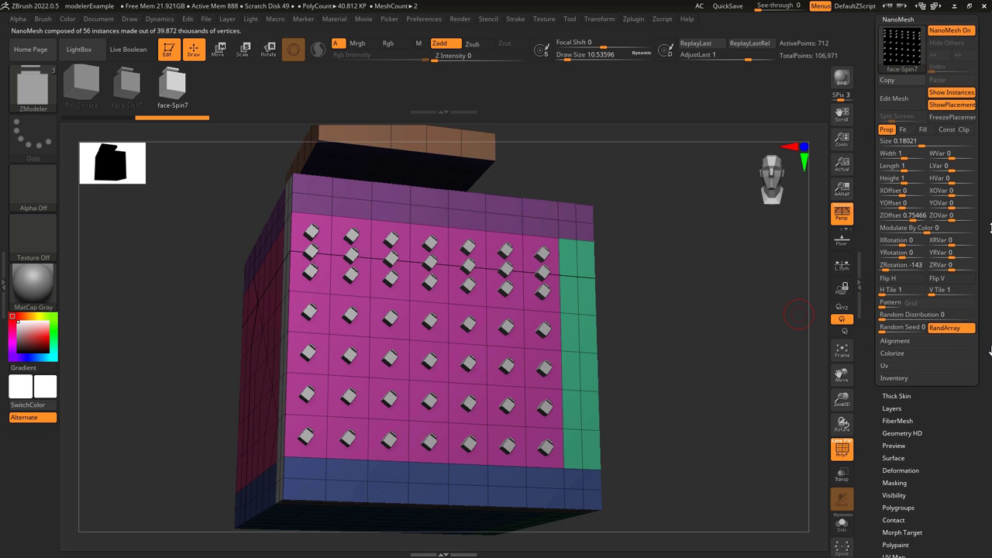
Step: Try changing the NanoMesh instances' size and their width, length and height with random variation, undoing the dimension changes
left_click_drag(906, 143, 925, 147)
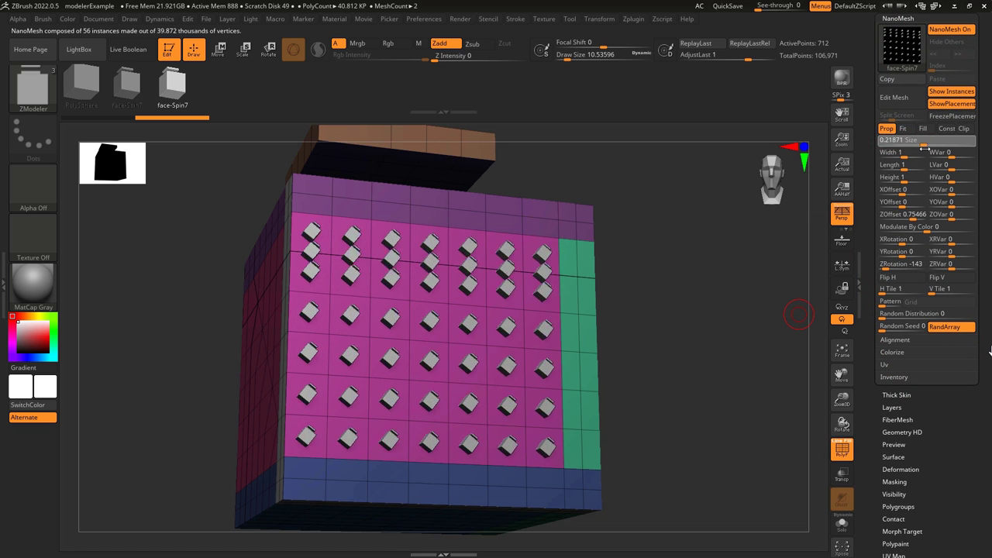
mouse_move(925, 148)
left_mouse_down()
mouse_move(895, 156)
mouse_move(907, 156)
left_mouse_up()
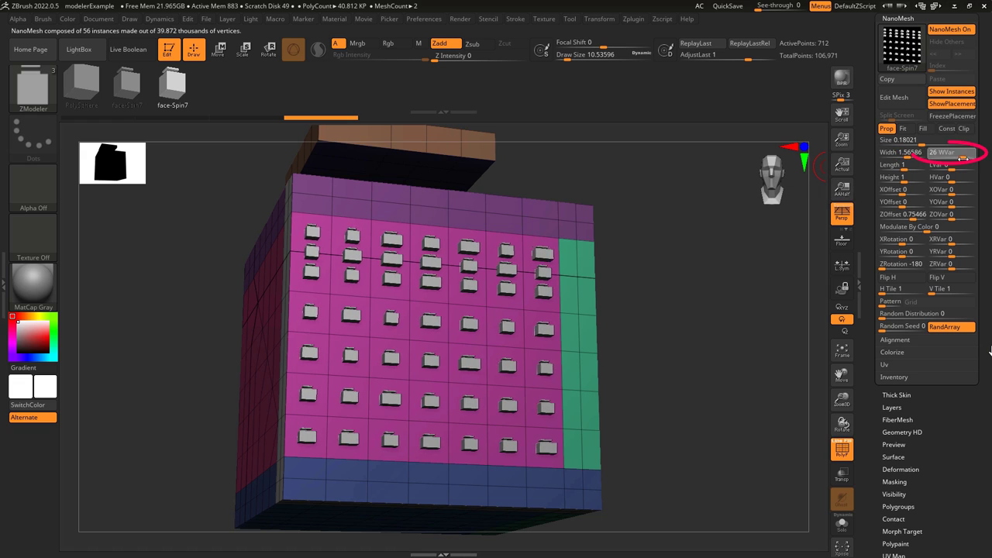
mouse_move(952, 157)
left_mouse_down()
mouse_move(965, 157)
mouse_move(953, 156)
left_mouse_up()
left_click_drag(904, 167, 909, 167)
left_click_drag(952, 170, 973, 172)
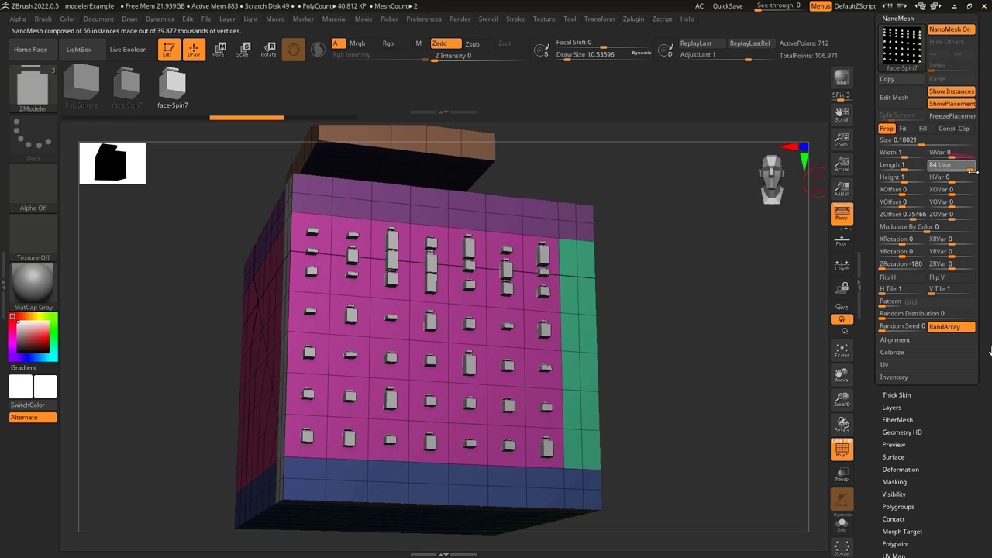
key("ctrl+z")
left_click_drag(900, 178, 966, 182)
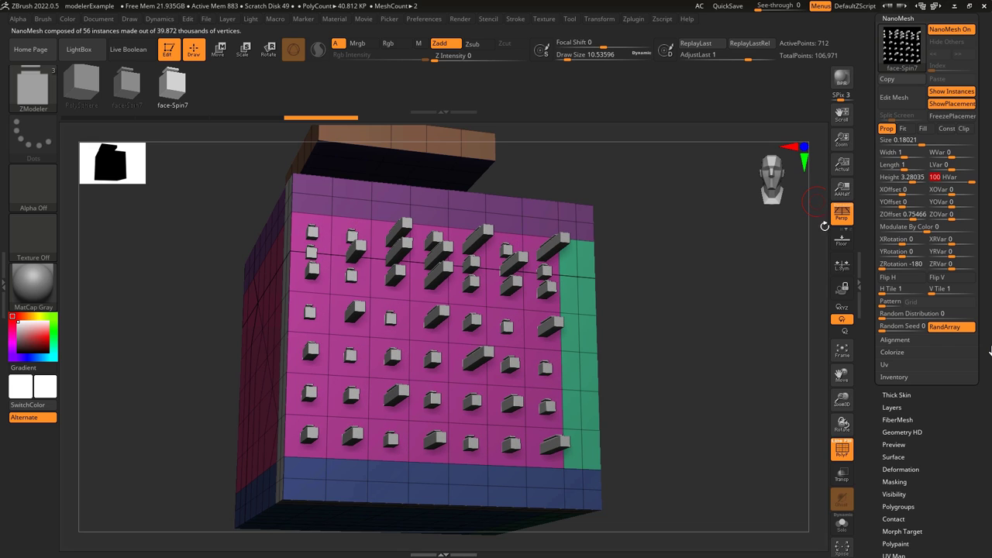
key("ctrl+z")
Step: Try offsetting the NanoMesh instances along each axis with random variation, and modulating them by color up to 25
left_click_drag(903, 192, 912, 193)
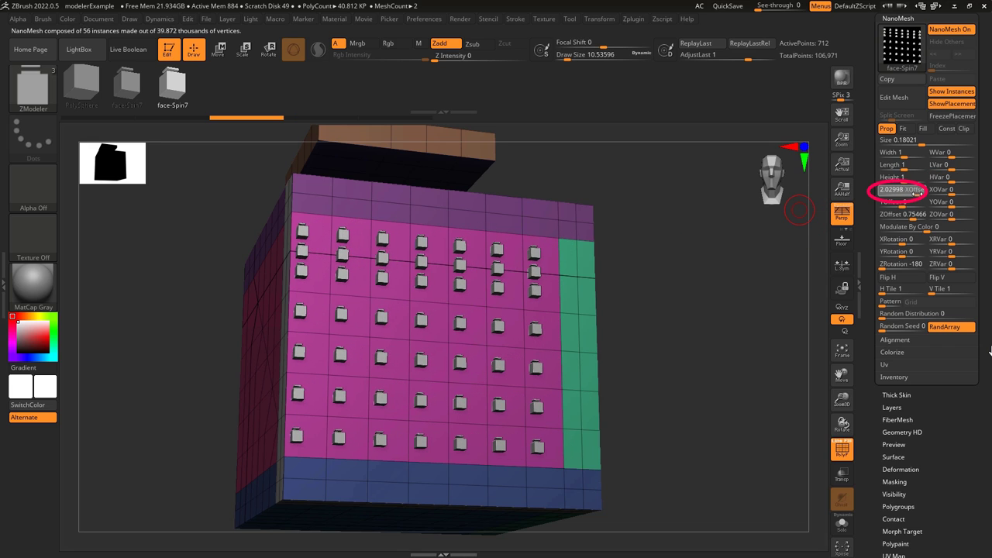
left_click_drag(942, 191, 984, 196)
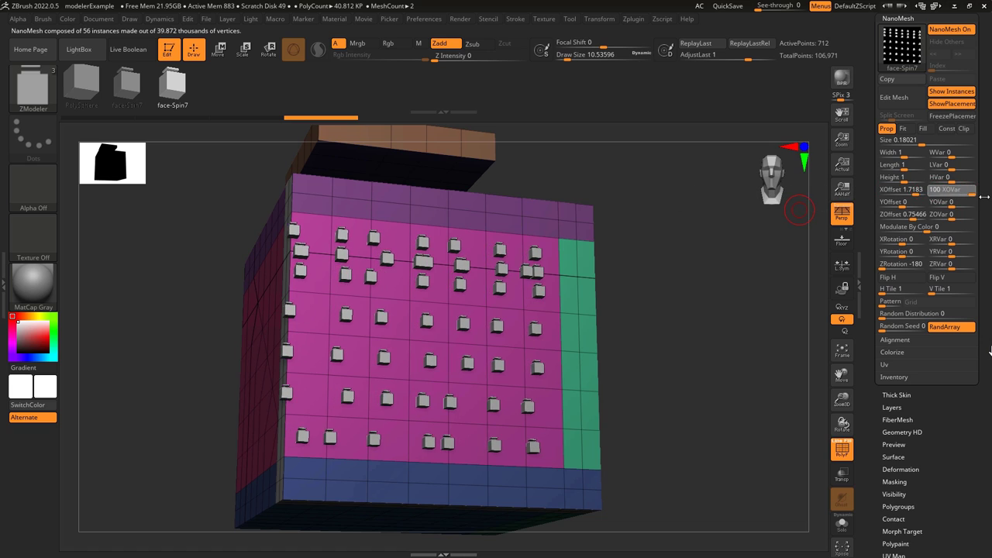
mouse_move(905, 205)
left_mouse_down()
mouse_move(917, 206)
mouse_move(907, 204)
left_mouse_up()
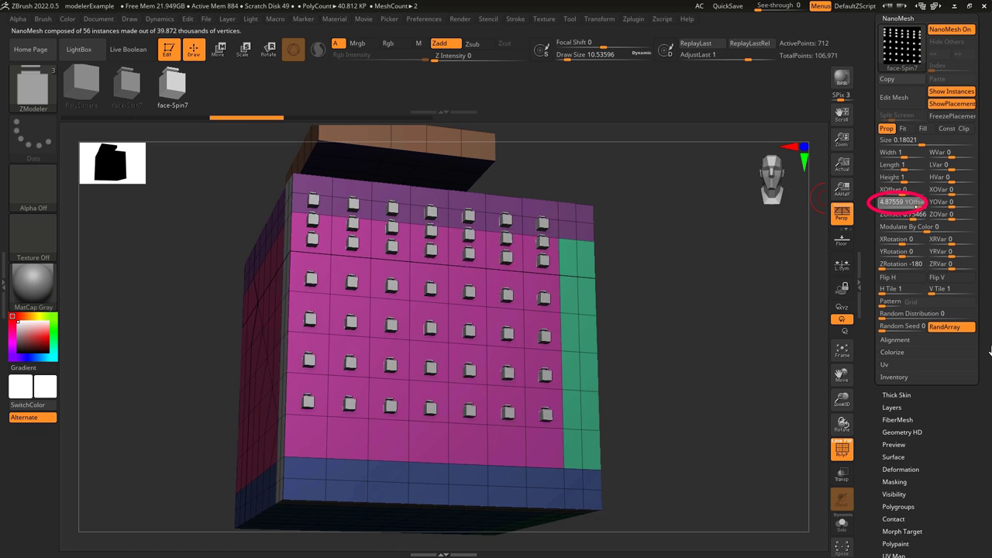
left_click_drag(934, 203, 968, 206)
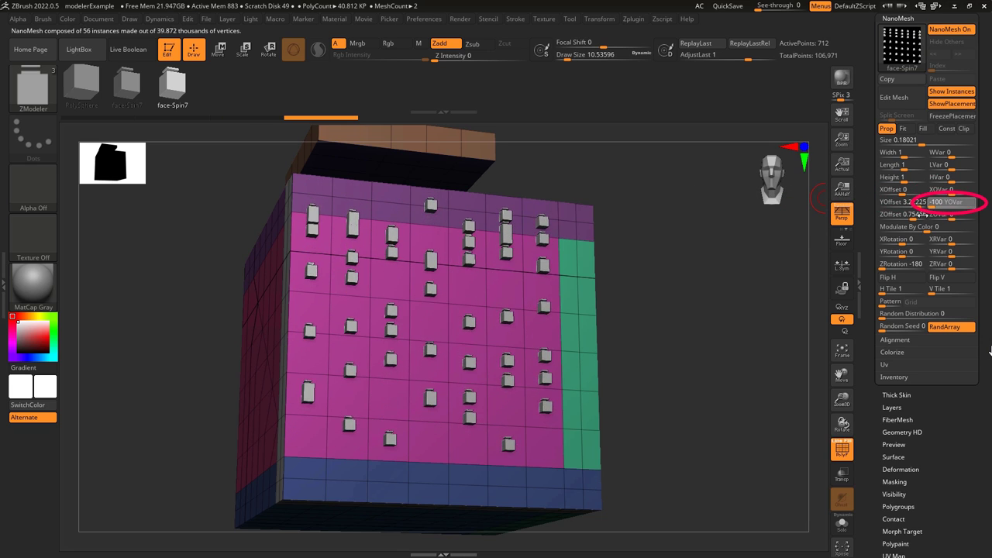
left_click_drag(913, 219, 971, 220)
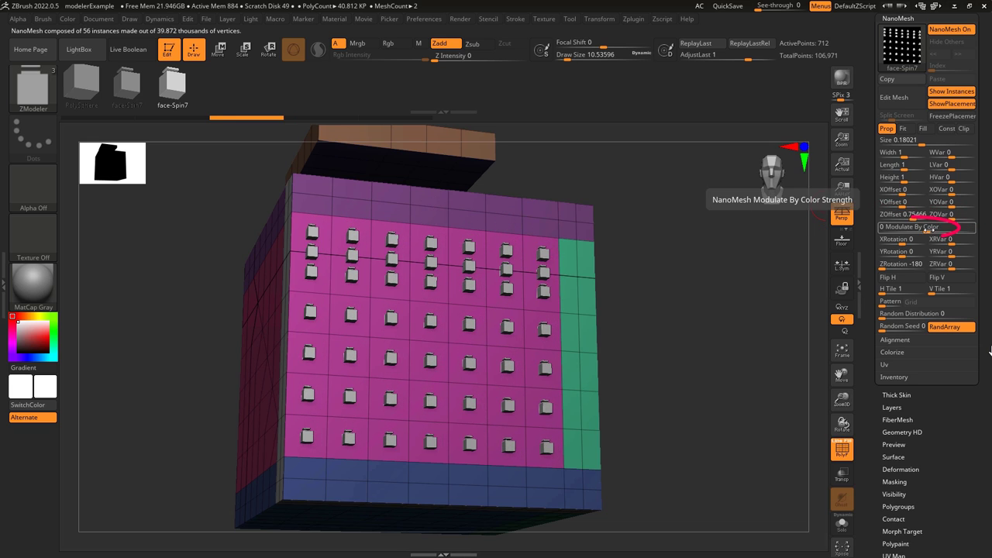
left_click_drag(924, 232, 916, 231)
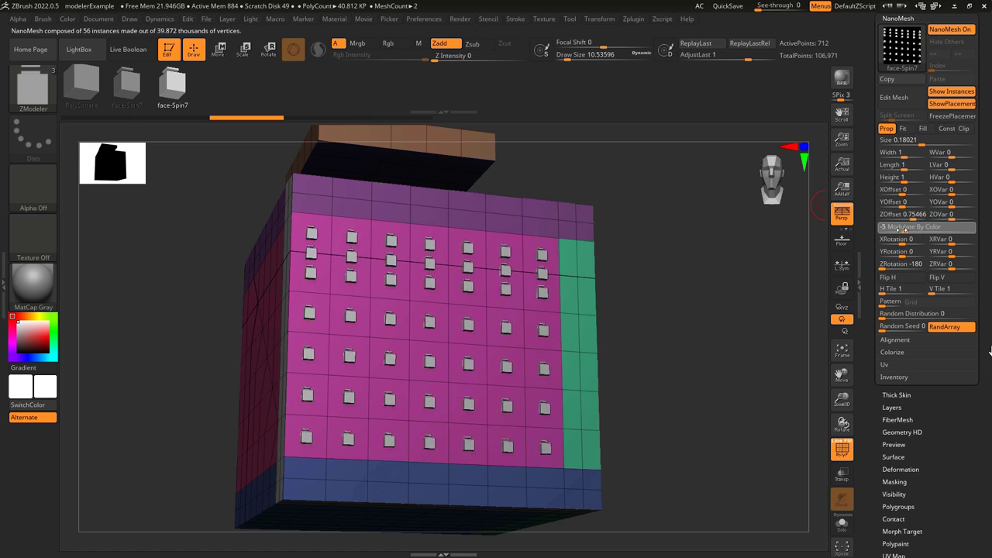
key("ctrl")
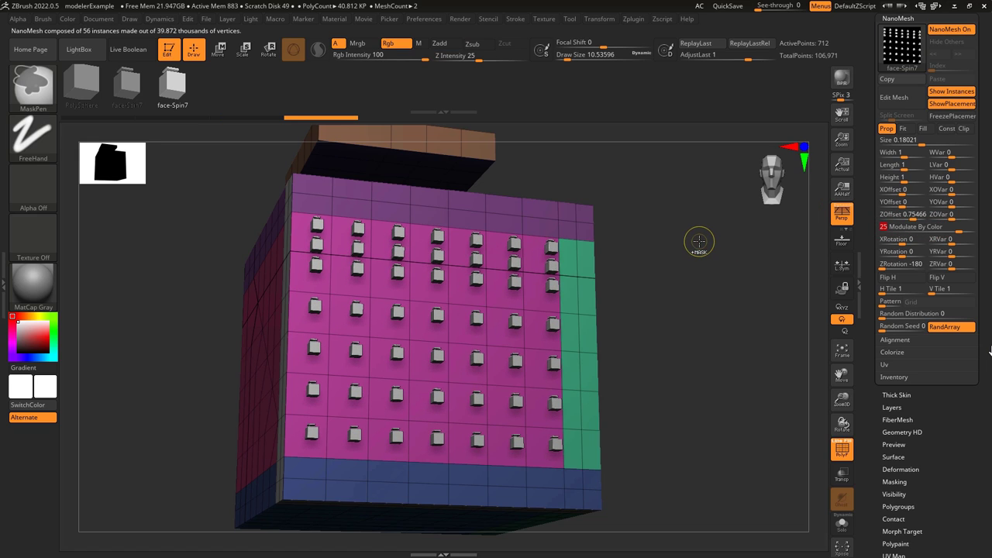
Step: Try rotating the NanoMesh instances around each axis with random variation, and flipping them horizontally and vertically
left_click(900, 241)
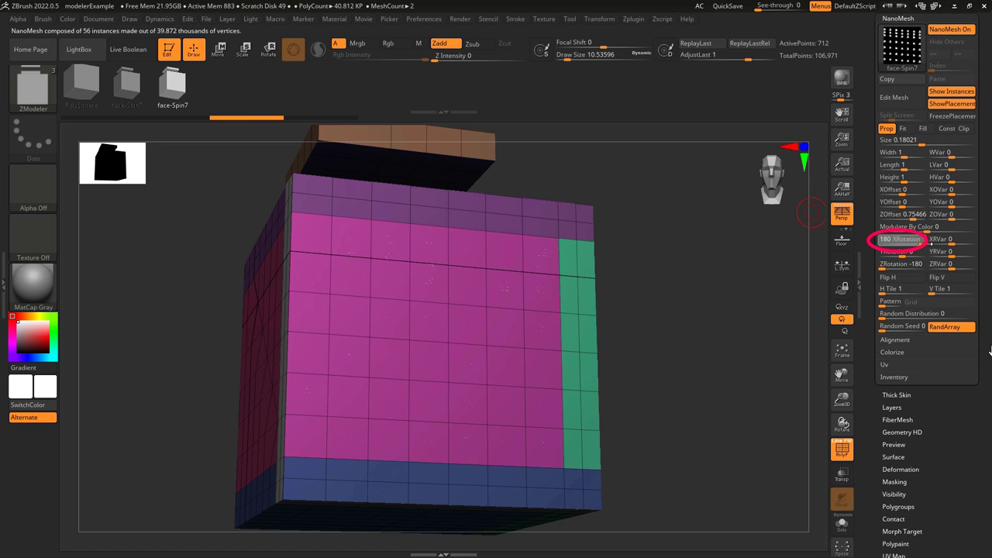
mouse_move(952, 244)
left_mouse_down()
mouse_move(973, 245)
mouse_move(931, 242)
mouse_move(916, 254)
mouse_move(964, 254)
left_mouse_up()
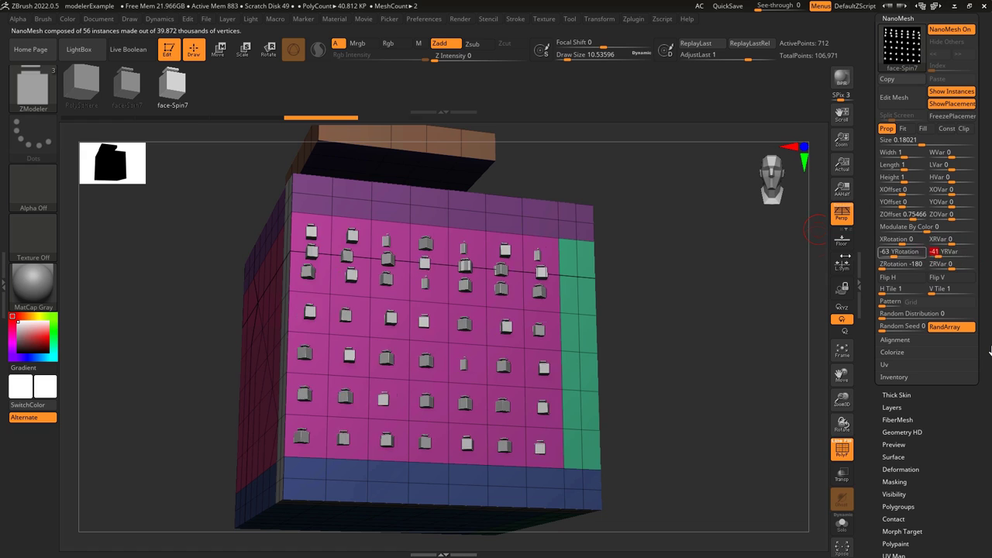
mouse_move(901, 267)
left_mouse_down()
mouse_move(893, 268)
mouse_move(952, 267)
left_mouse_up()
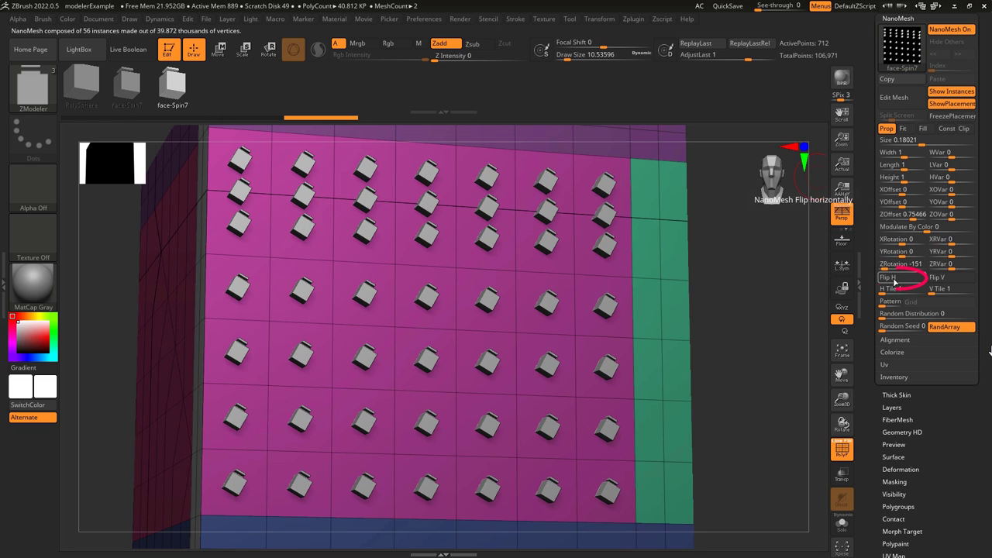
left_click(893, 277)
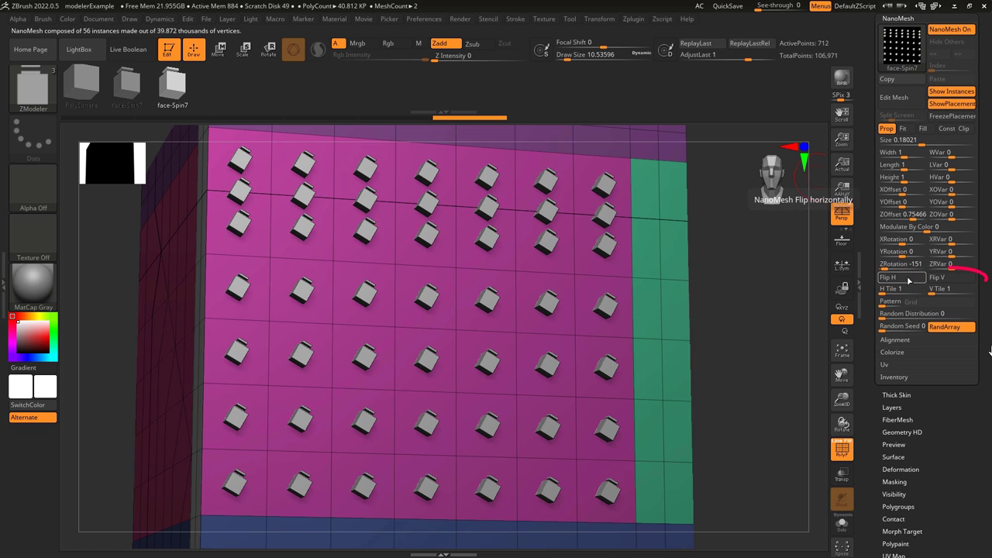
left_click(952, 279)
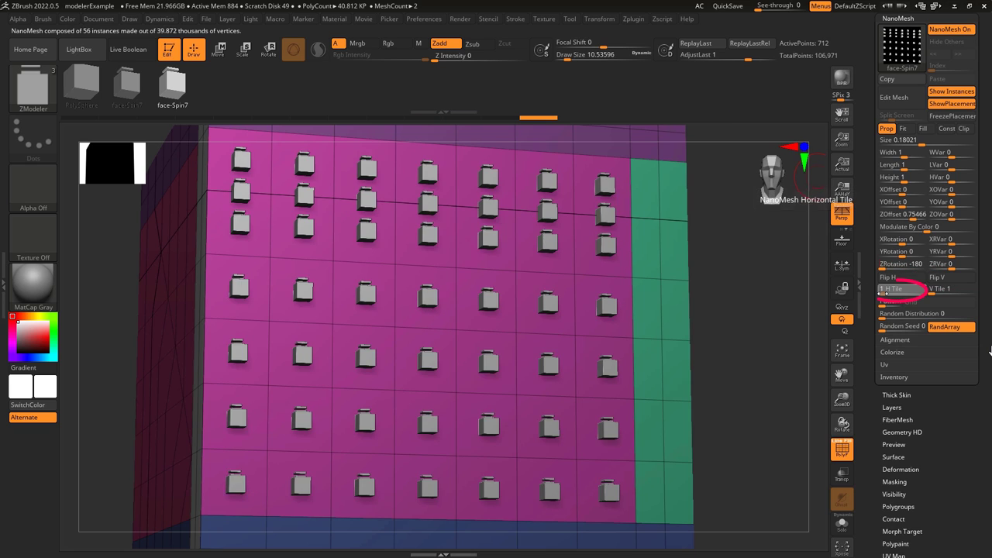
Step: Tile the NanoMesh instances 4 times horizontally and 3 times vertically, and try placement patterns such as Checker Border Odd
left_click_drag(883, 293, 884, 297)
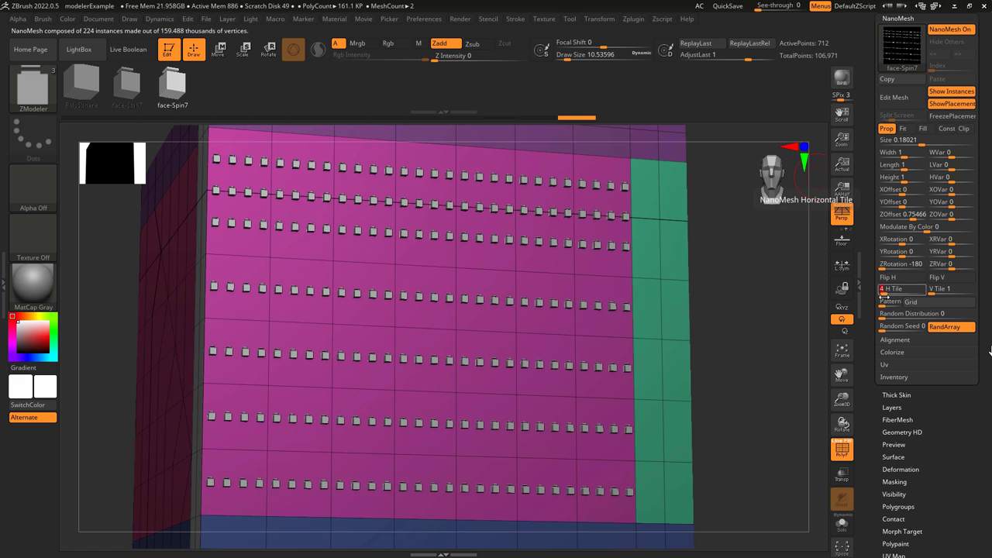
left_click_drag(932, 292, 935, 291)
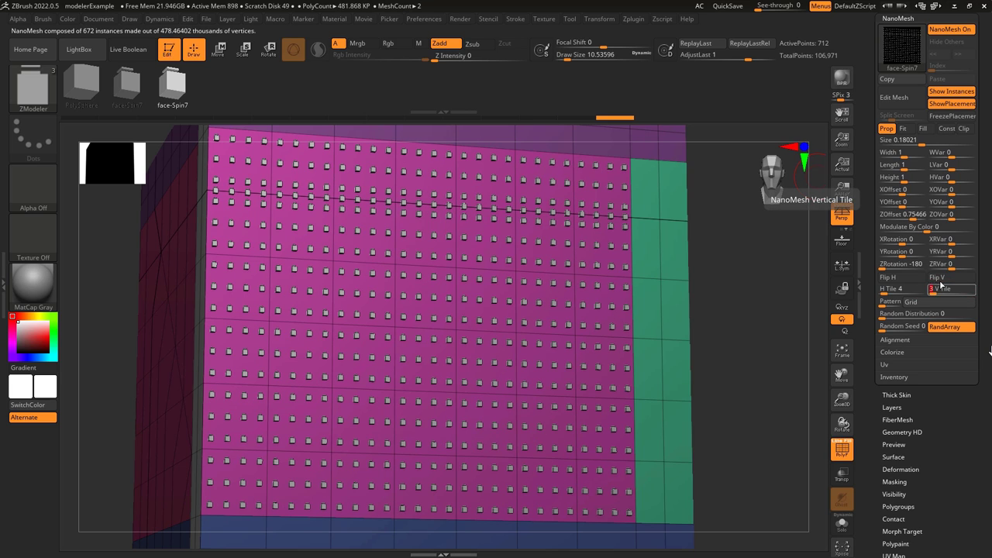
left_click(890, 304)
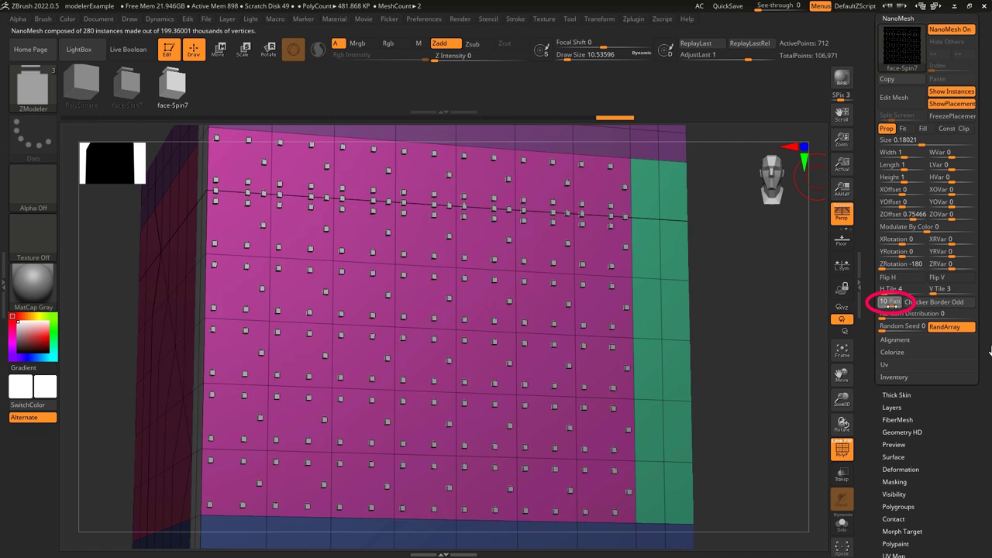
mouse_move(891, 307)
left_mouse_down()
mouse_move(905, 308)
mouse_move(896, 317)
mouse_move(938, 323)
mouse_move(889, 330)
mouse_move(918, 329)
left_mouse_up()
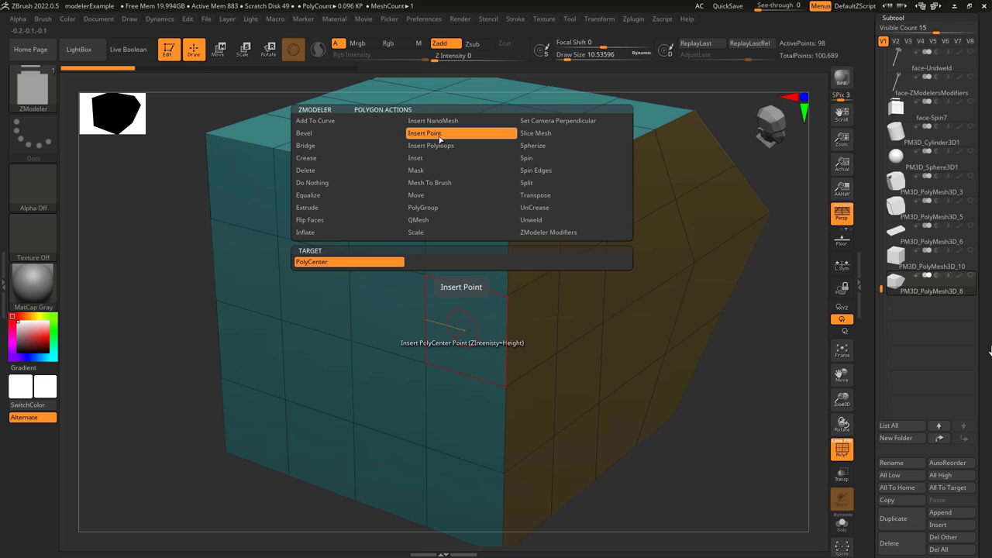
Step: Set the polygon action to Insert Point and insert center points on several single polygons of the teal face
left_click(435, 136)
left_click(467, 241)
left_click(387, 310)
left_click(318, 372)
left_click(466, 416)
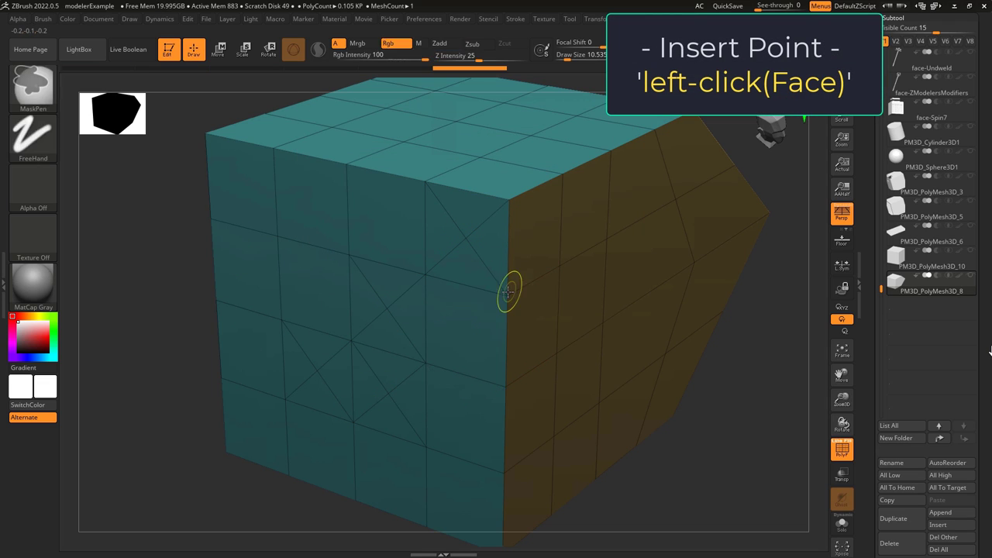
Step: Mark several teal polygons temporarily and insert center points in all of them together
left_click(469, 237, "alt")
left_click(386, 218, "alt")
left_click(314, 287, "alt")
mouse_move(377, 384)
left_mouse_down("alt")
mouse_move(442, 414)
mouse_move(331, 465)
left_mouse_up("alt")
left_click(384, 394)
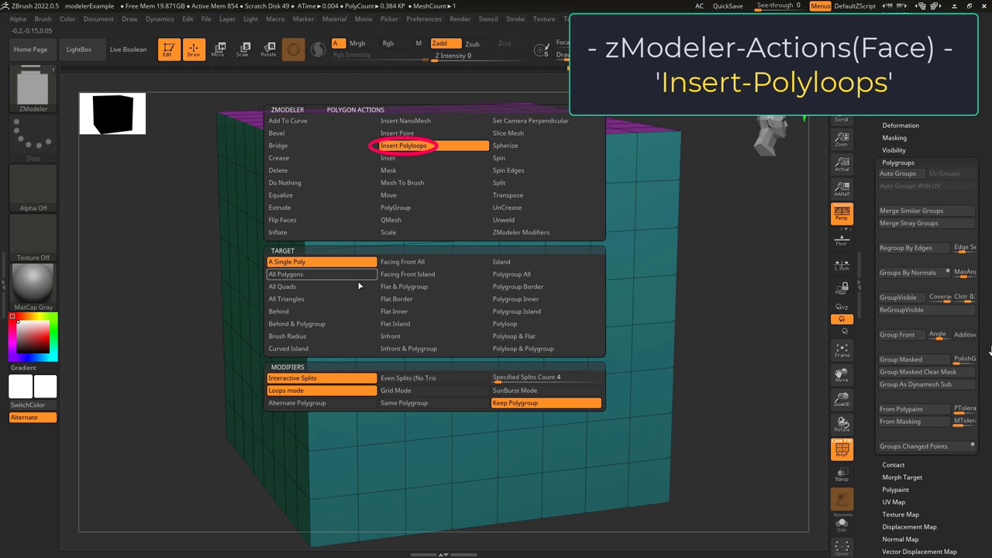
Step: Try Insert Polyloops on the polygons along the teal front's vertical edge and undo the result
left_click(545, 329)
left_click_drag(434, 185, 585, 217)
key("ctrl+z")
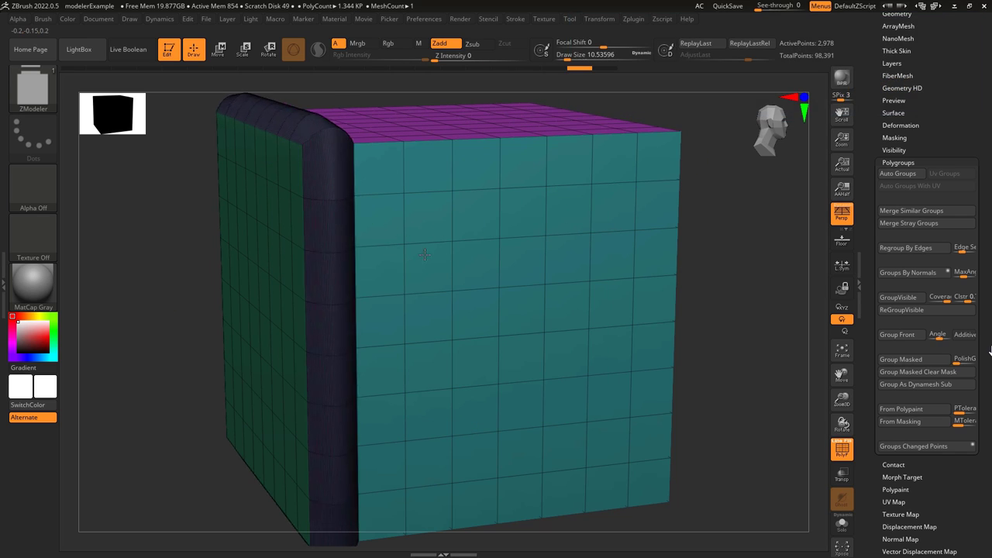
left_click(198, 263)
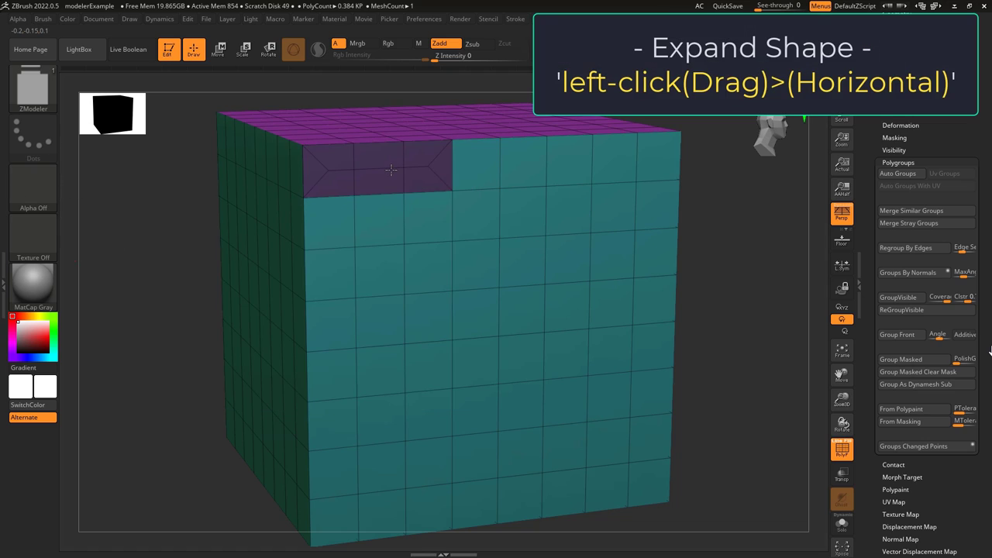
Step: Try Insert Polyloops on three-polygon strips of the teal front, varying the shape's expansion, edge loop count and polygroup colors
left_click_drag(410, 182, 498, 189)
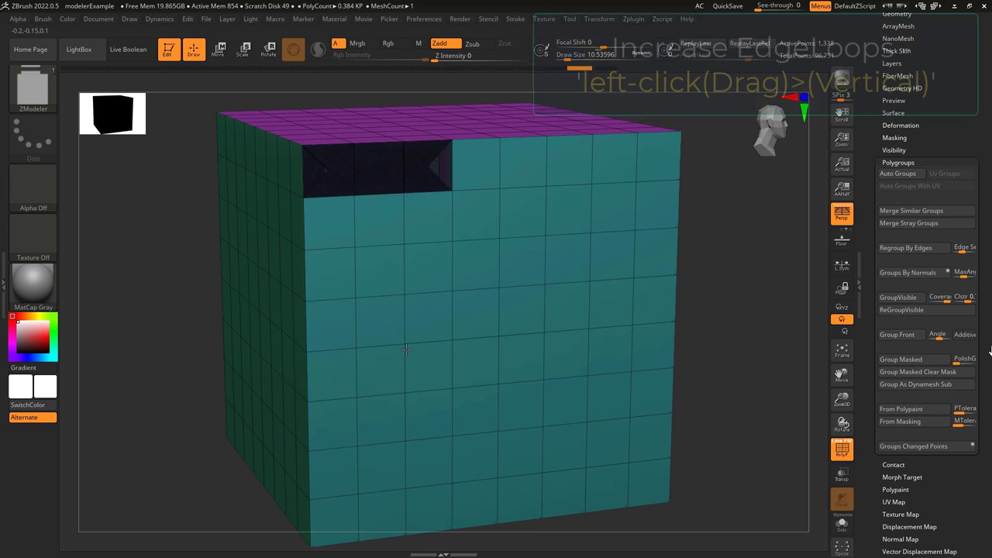
left_click_drag(434, 155, 436, 126)
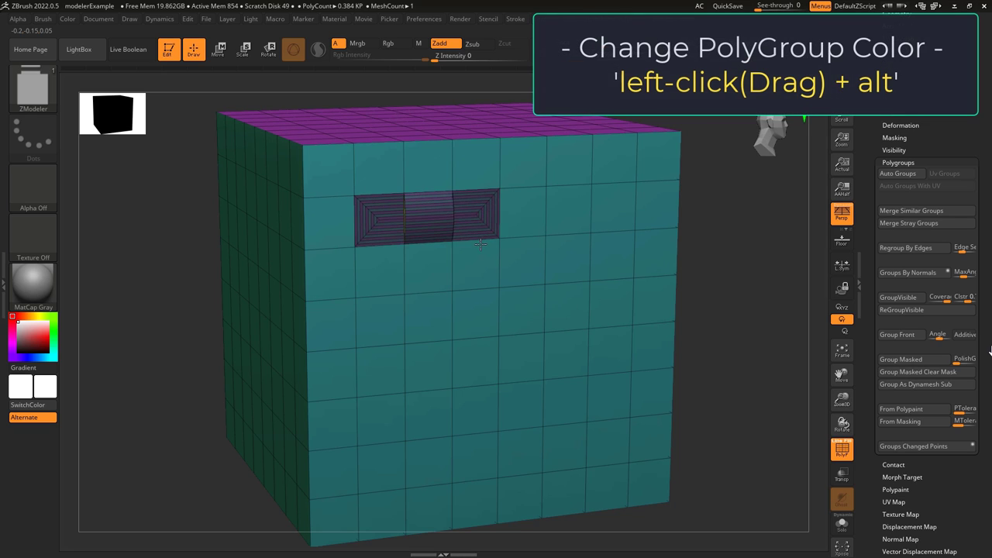
left_click(480, 245, "alt")
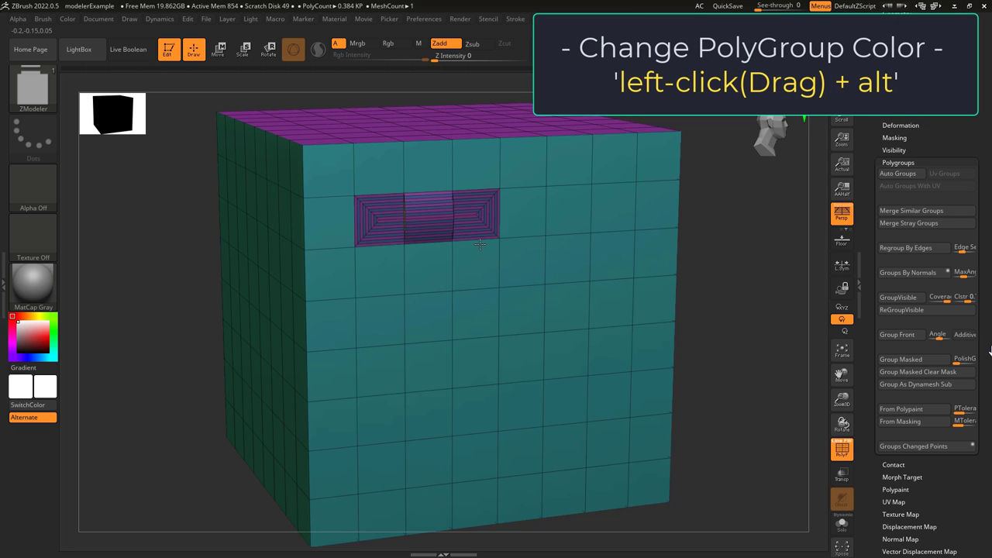
Step: Insert alternating-polygroup polyloops on one teal strip, and on a second strip with the Even Splits (No Tris) modifier
key("space")
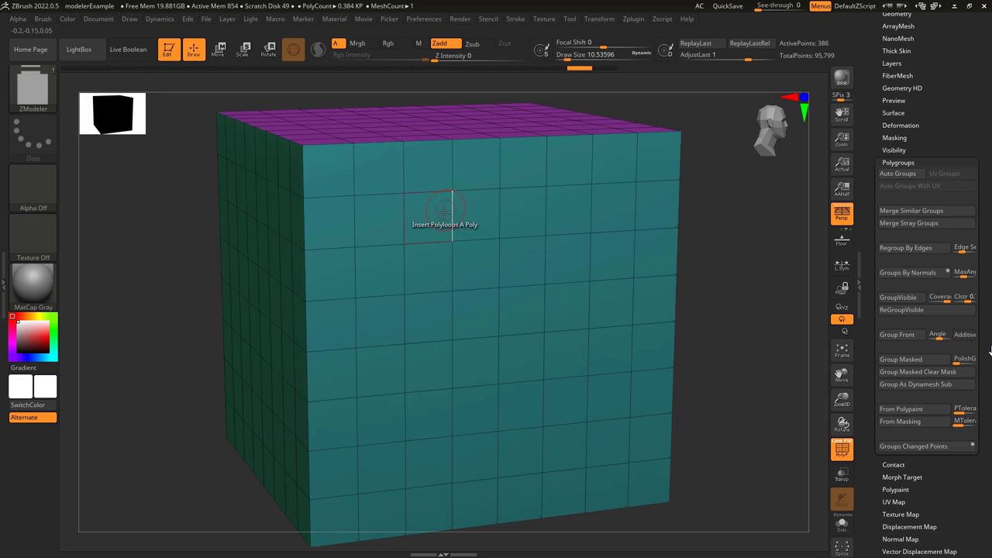
left_click(442, 213)
key("space")
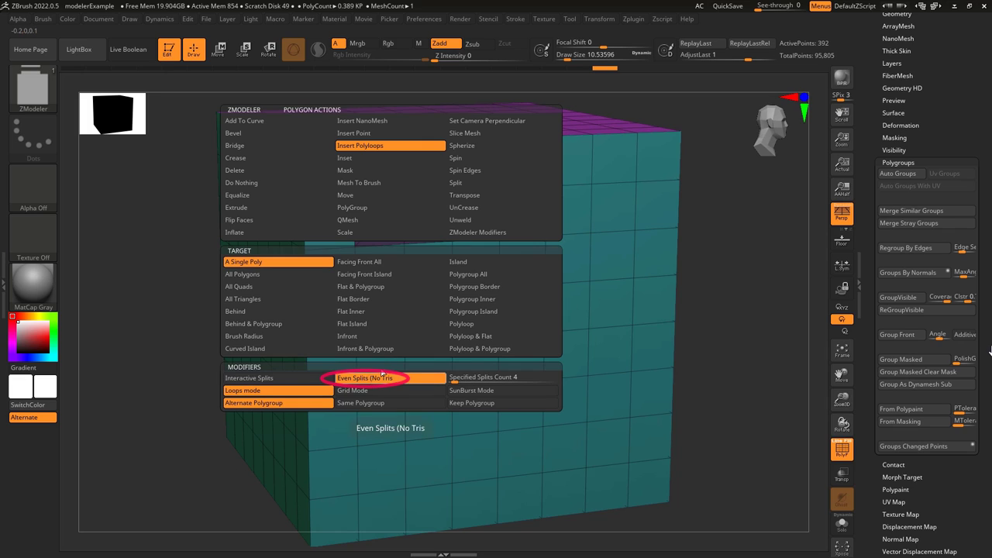
left_click(343, 381)
left_click(441, 317)
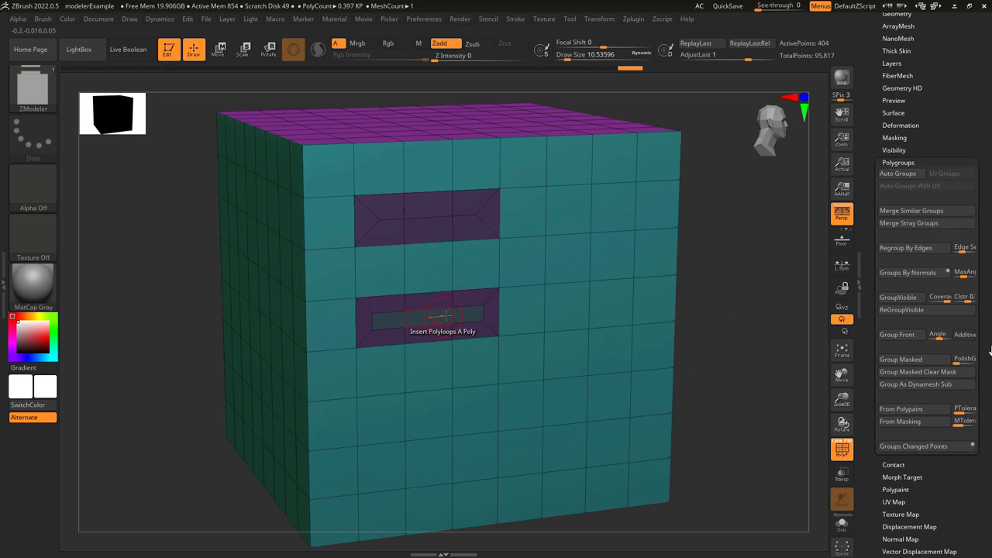
Step: Switch Insert Polyloops to a Specified Splits Count of 4 and apply it to a third strip on the teal front
key("space")
left_click(675, 377)
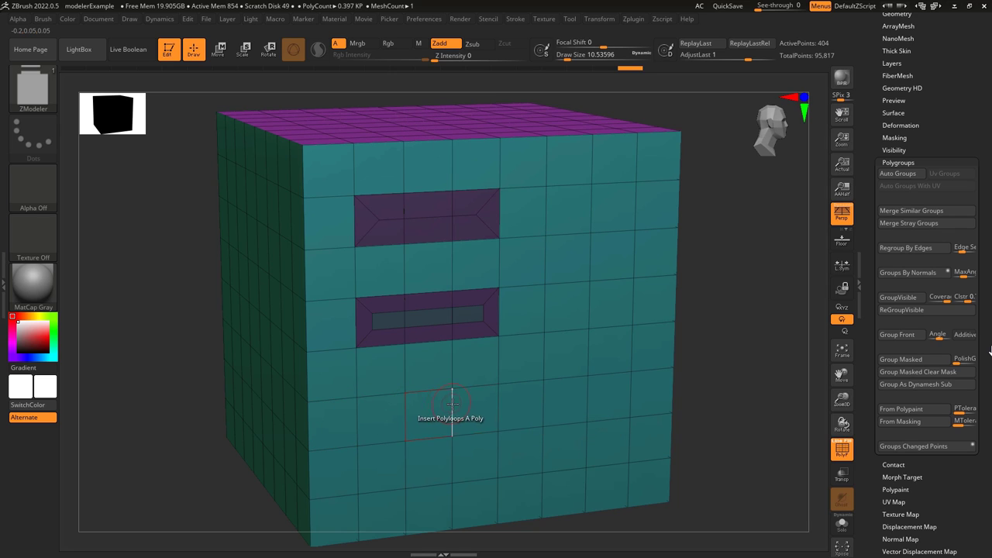
left_click(438, 413)
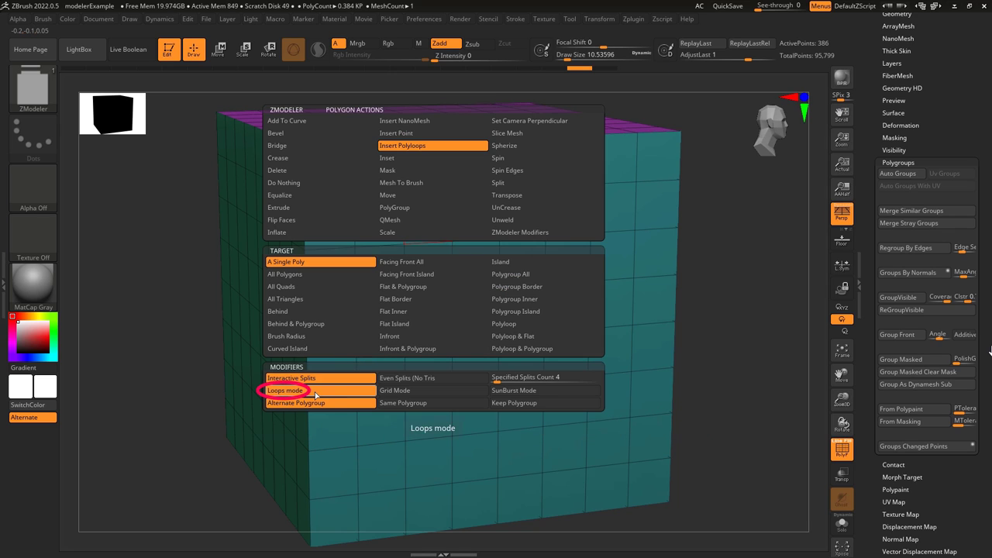
Step: Insert interactive polyloops in Loops mode on a three-polygon strip, and in Grid Mode on a cross-shaped selection below it
left_click(417, 220)
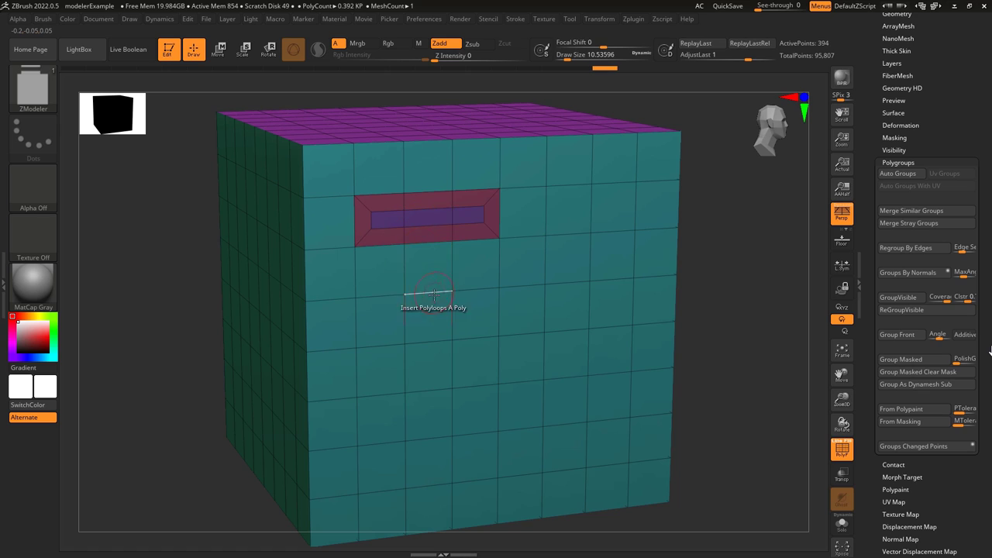
key("space")
left_click(447, 392)
left_click_drag(431, 364, 570, 367)
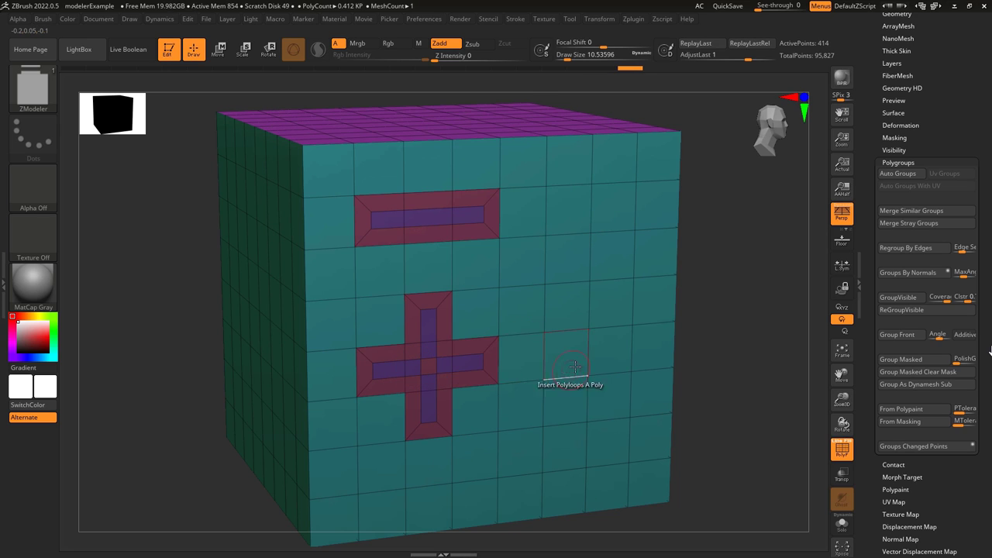
Step: Switch Insert Polyloops to SunBurst Mode and apply it to a second cross-shaped selection on the teal front
key("space")
left_click(664, 389)
left_click(597, 350)
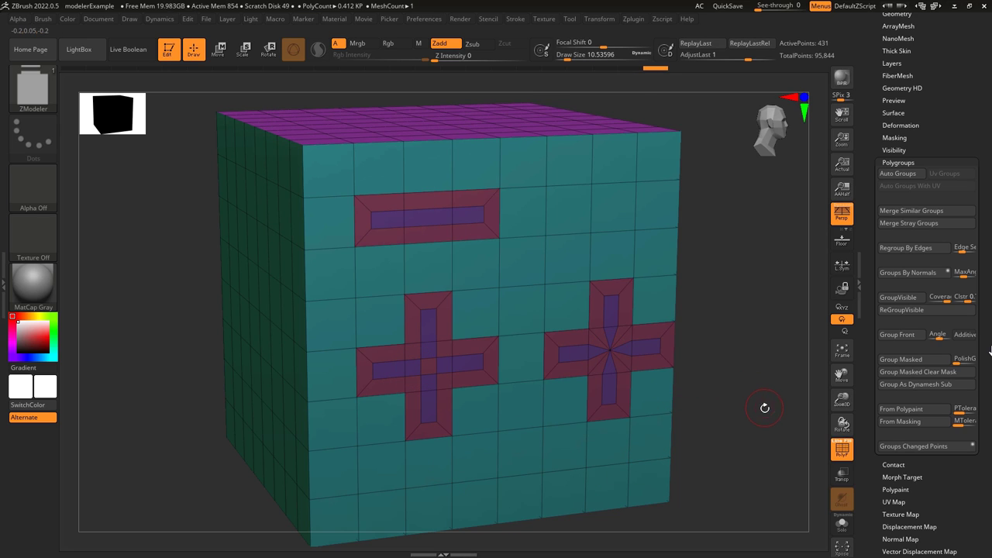
Step: Insert SunBurst polyloops on cross-shaped selections of the teal front, using a different polygroup modifier for each cross
key("space")
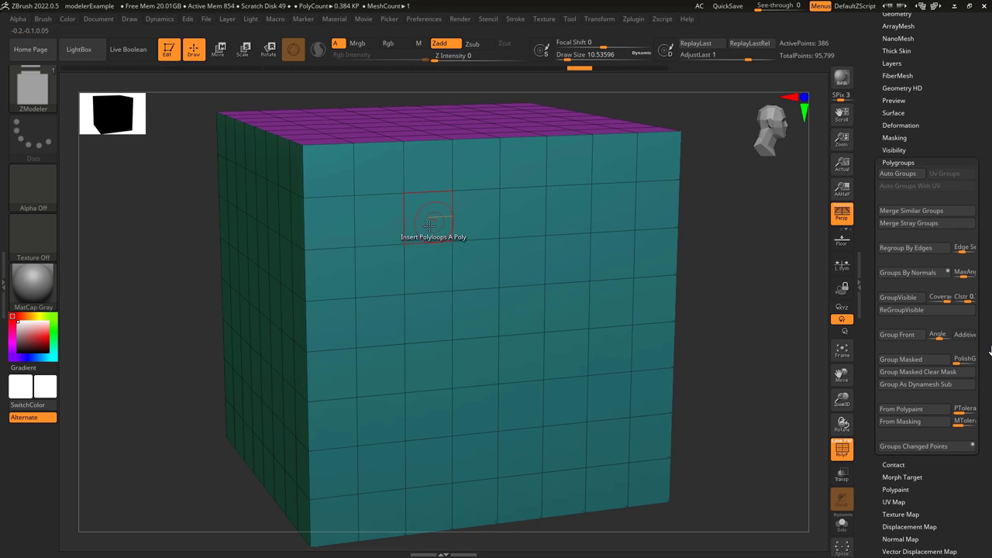
left_click(442, 220)
left_click(427, 216)
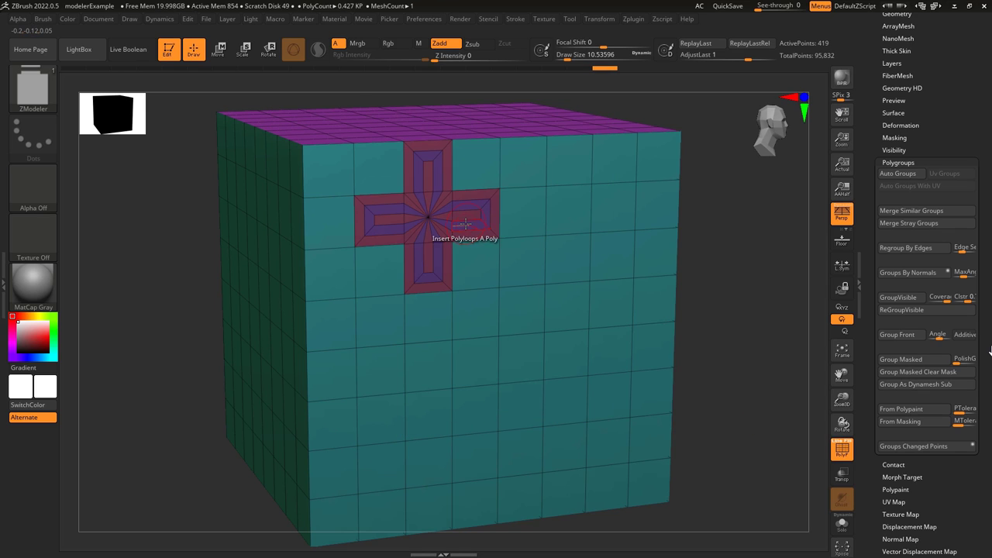
key("space")
left_click(454, 405)
left_click(442, 413)
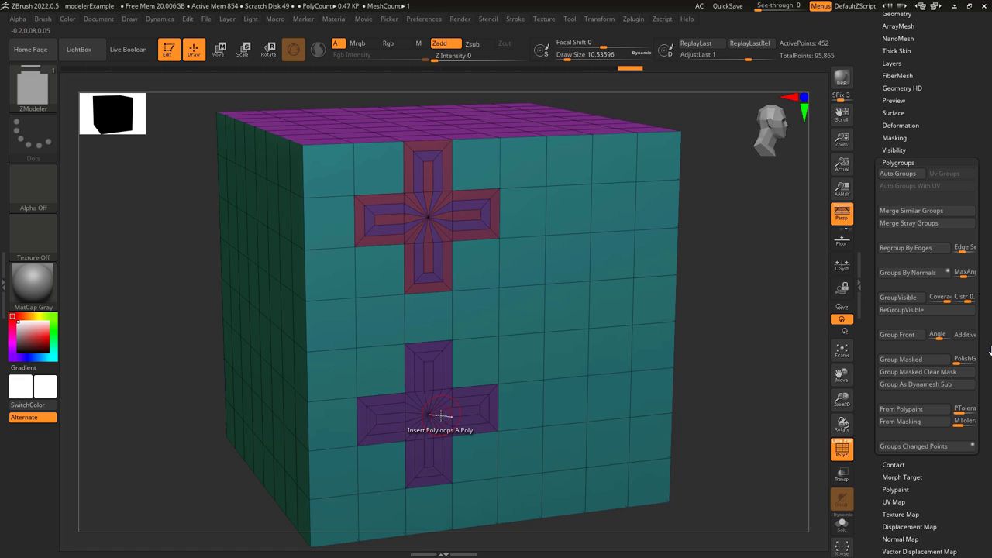
key("space")
left_click(673, 405)
left_click(560, 303)
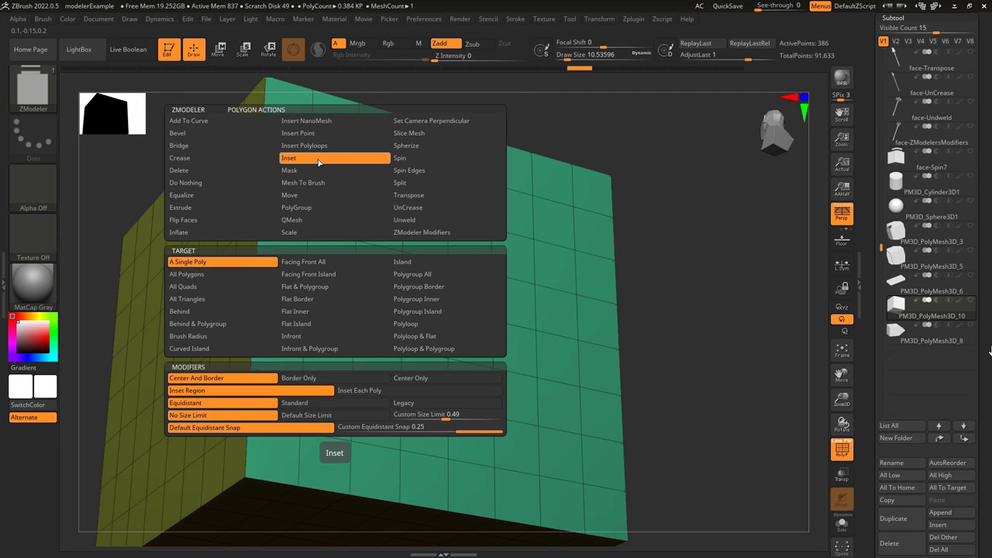
Step: Choose the Inset action with the A Single Poly target and inset several separate polygons on the green front
left_click(321, 160)
left_click_drag(404, 165, 385, 180)
left_click_drag(461, 240, 462, 258)
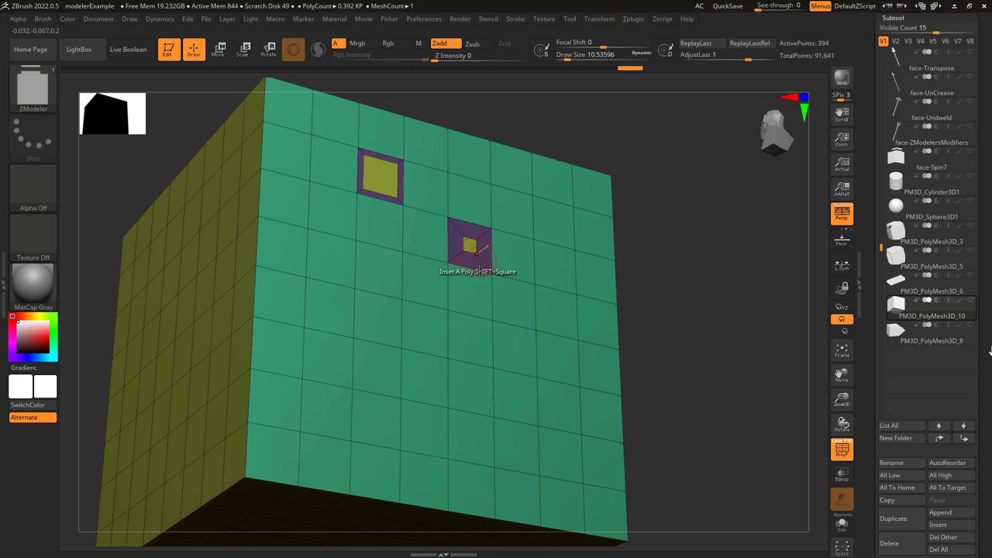
left_click(423, 332)
left_click(485, 341)
left_click(552, 350)
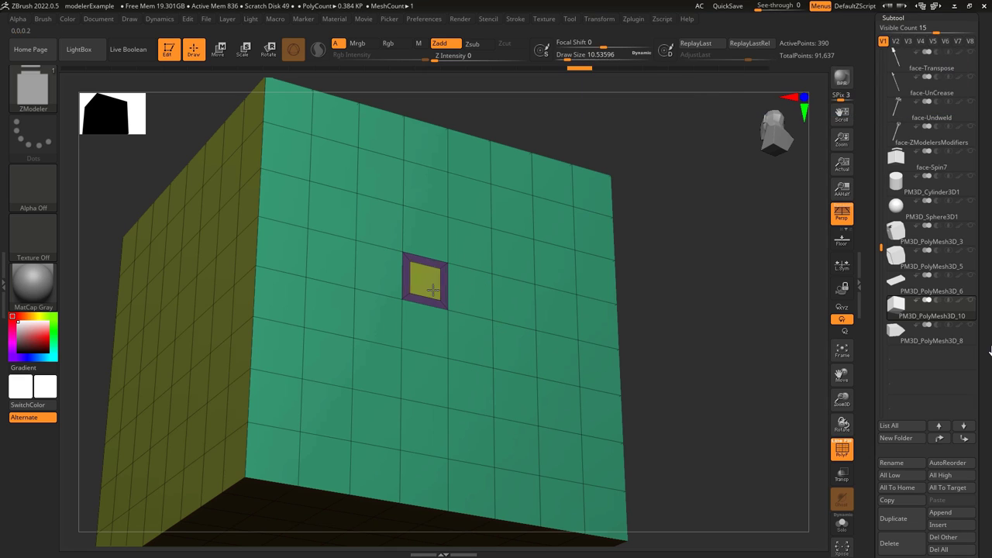
Step: Change the polygroup colours of the inset polygon in the middle of the green front
left_click(436, 291, "alt")
left_click(436, 291, "alt")
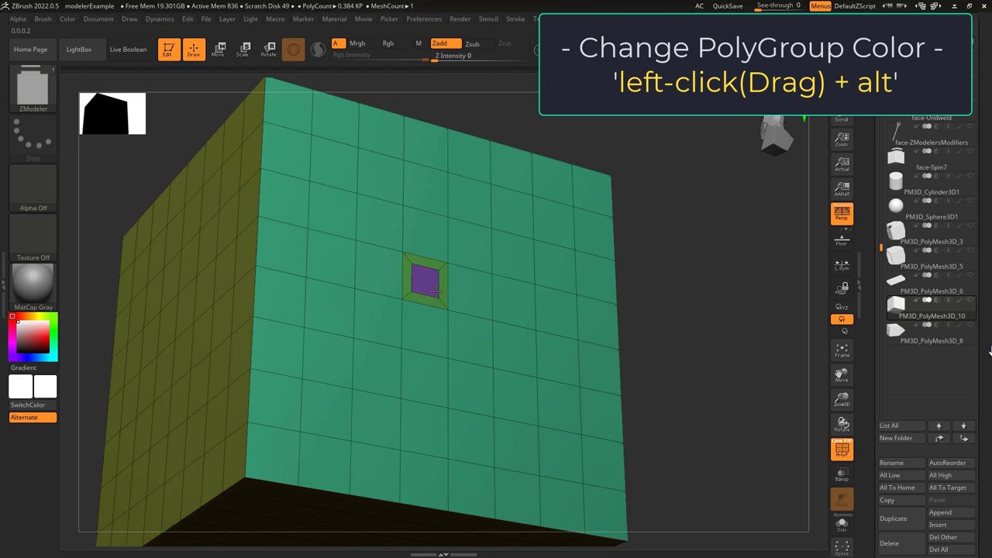
left_click(437, 292, "alt")
Step: Mark separate polygons and a three-by-two block on the green front as temporary targets for Inset
left_click(381, 173, "alt")
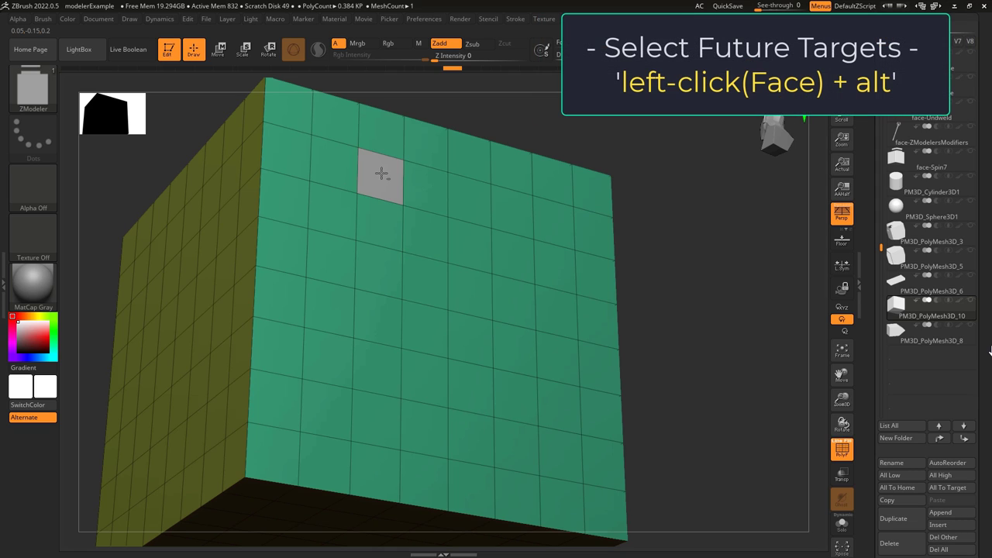
left_click(424, 184, "alt")
left_click(469, 241, "alt")
mouse_move(517, 355)
left_mouse_down("alt")
mouse_move(454, 346)
mouse_move(520, 398)
left_mouse_up("alt")
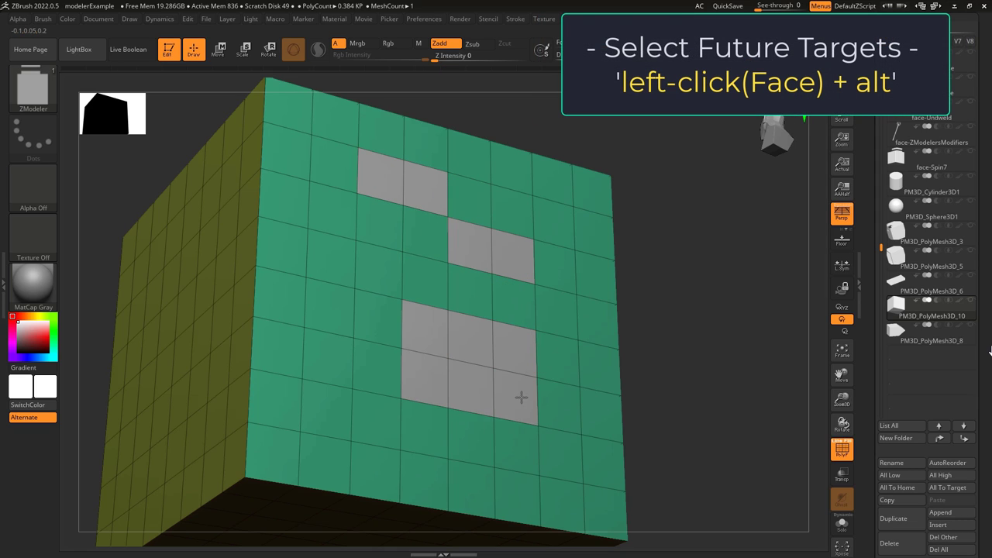
left_click(565, 453, "alt")
mouse_move(564, 454)
left_mouse_down()
mouse_move(599, 459)
mouse_move(590, 457)
left_mouse_up()
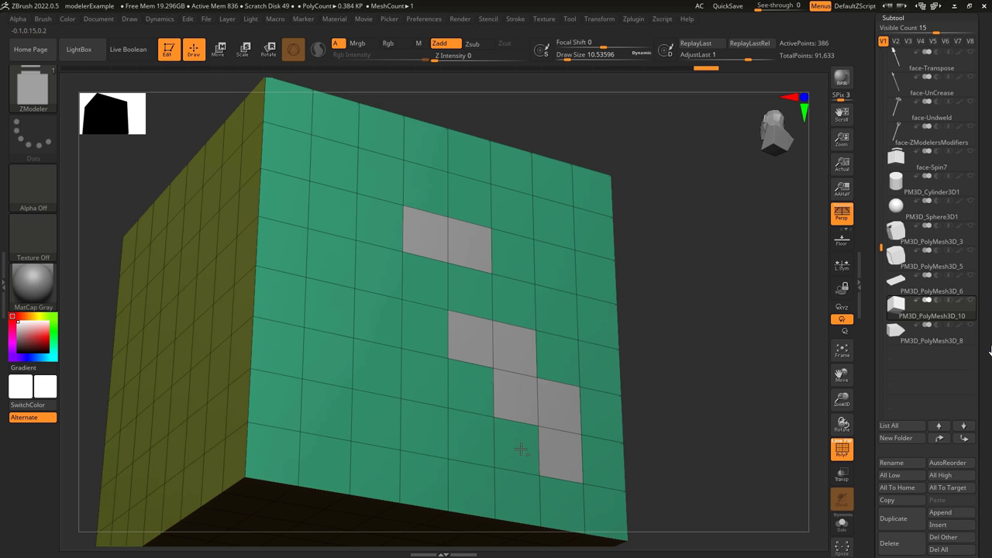
Step: Undo the temporary target marks on the green front
key("ctrl+z")
key("ctrl+z")
key("ctrl+z")
key("ctrl+z")
key("ctrl+z")
key("ctrl+z")
key("ctrl+z")
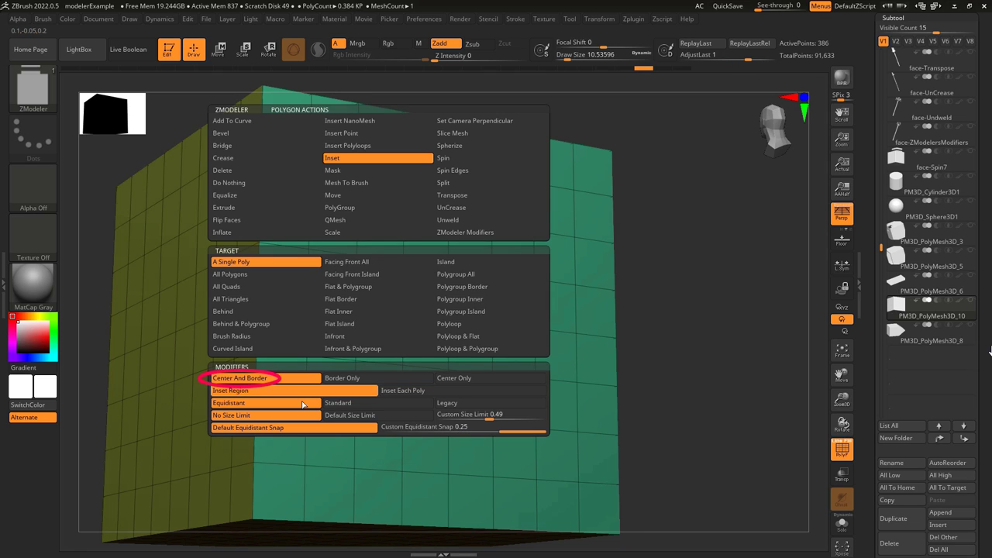
Step: Inset adjacent polygons on the green front with the Center And Border, Border Only and Center Only modifiers
key("space")
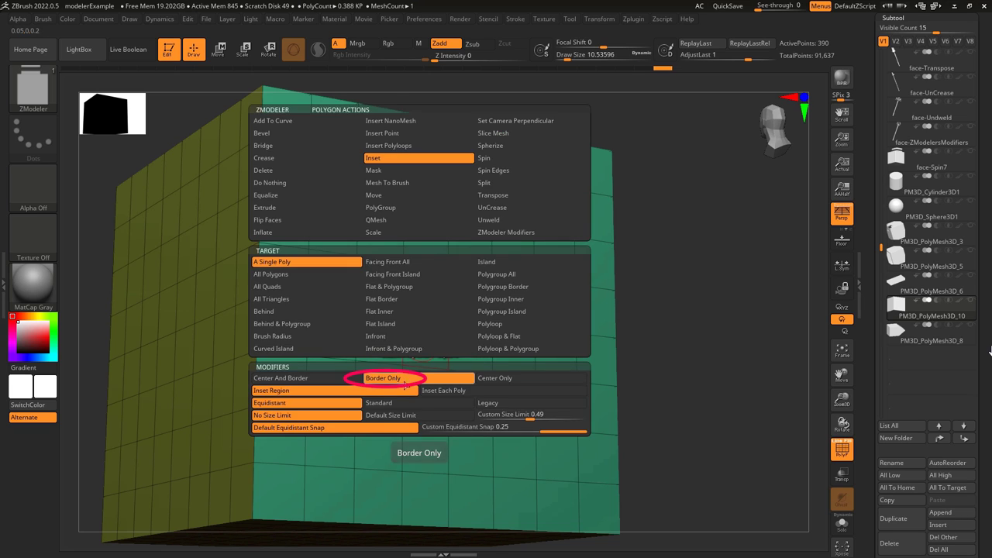
left_click_drag(438, 314, 445, 310)
key("space")
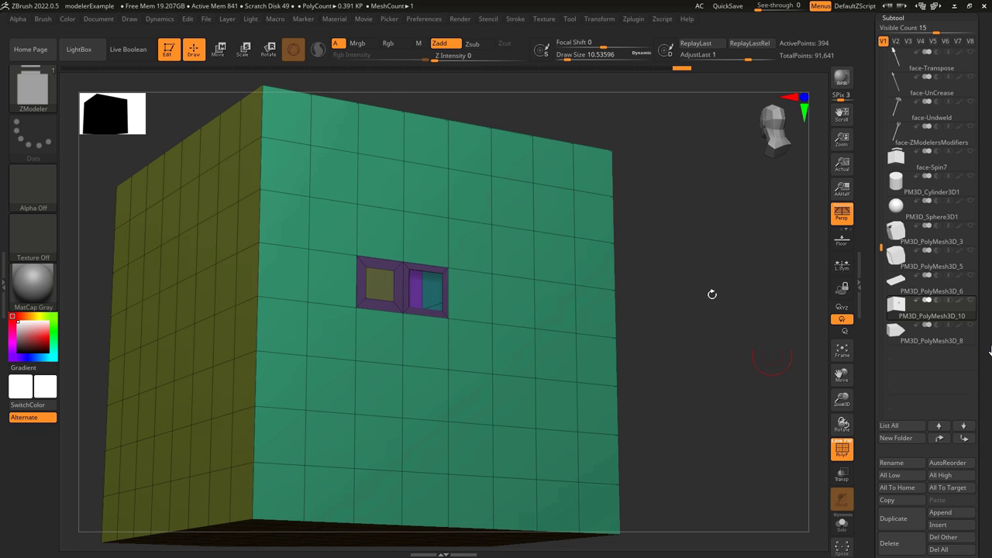
left_click(482, 307)
Step: Undo the adjacent insets, and inset five polygons on the green front separately with the Inset Each Poly modifier
key("space")
left_click(504, 390)
key("ctrl+z")
key("ctrl+z")
key("ctrl+z")
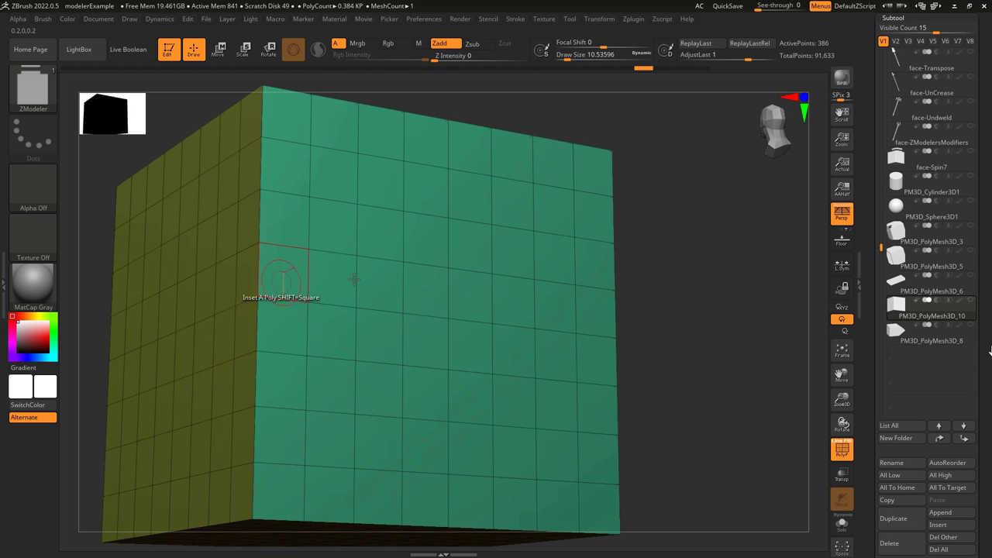
left_click_drag(431, 300, 447, 303)
left_click(473, 299)
left_click(513, 301)
left_click(514, 351)
left_click(554, 405)
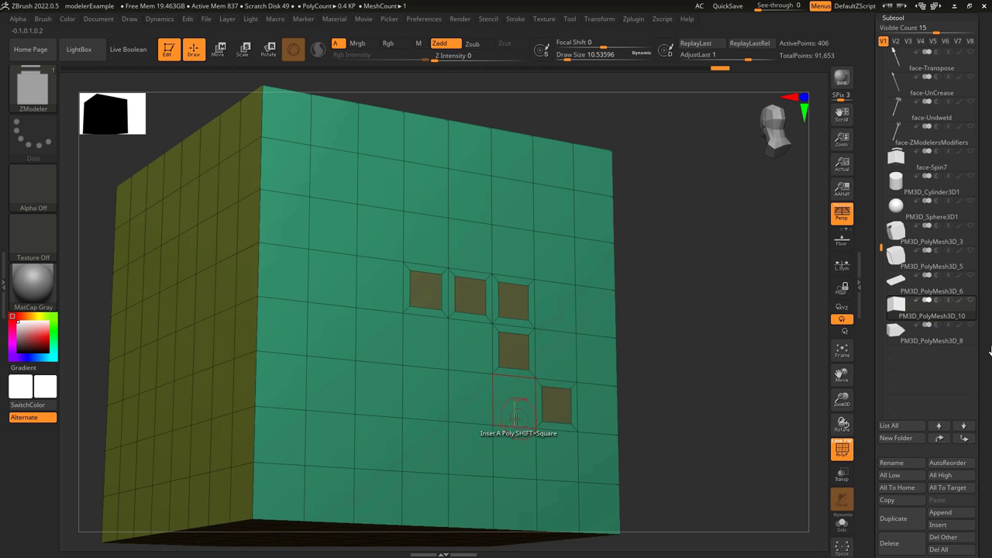
Step: Undo the separate insets, and inset a marked three-by-two block on the green front with the Inset Region modifier
key("space")
left_click(277, 391)
key("ctrl+z")
key("ctrl+z")
key("ctrl+z")
key("ctrl+z")
key("ctrl+z")
left_click_drag(395, 232, 439, 289)
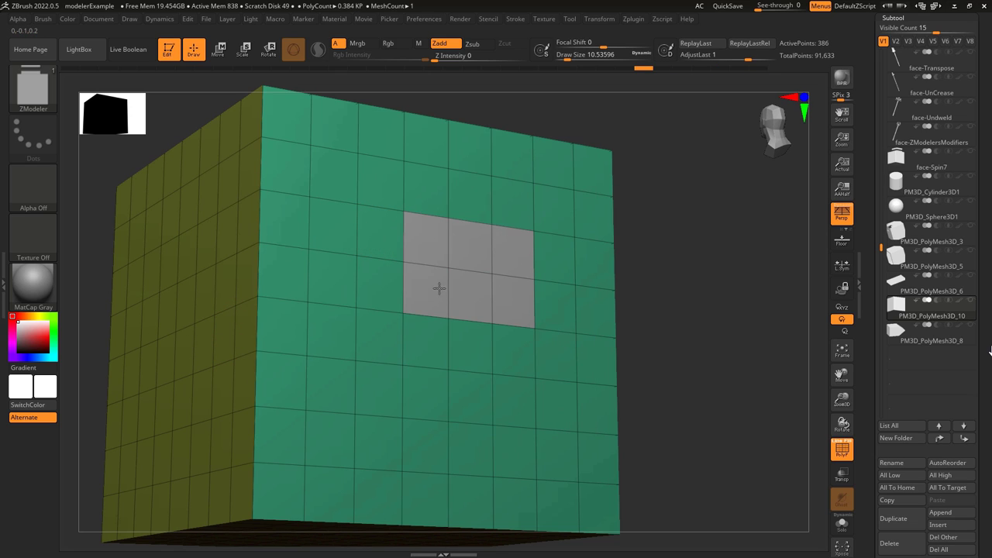
left_click_drag(430, 240, 431, 241)
Step: Inset three neighbouring polygons on the green front with the Equidistant, Standard and Legacy modifiers
key("space")
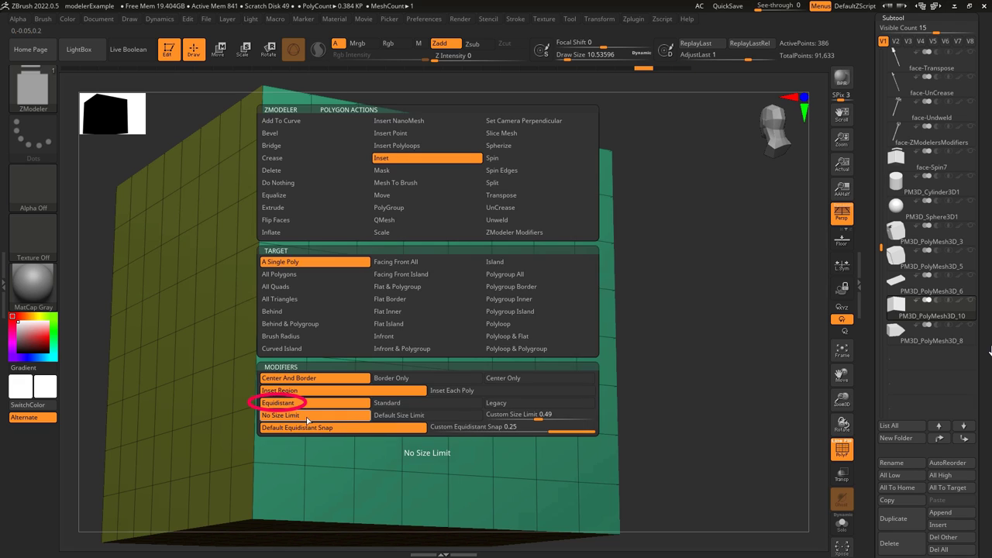
left_click(261, 404)
left_click(437, 292)
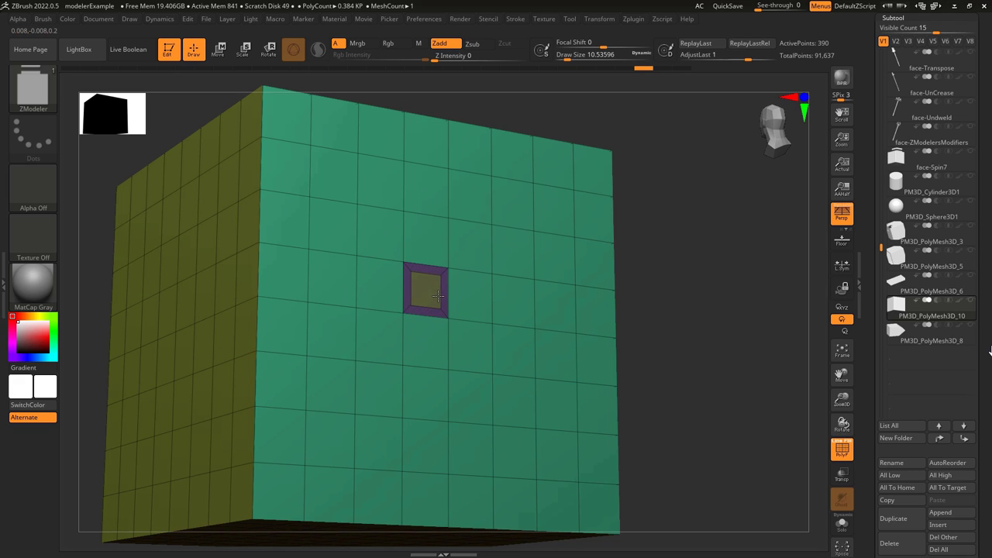
key("space")
left_click(450, 404)
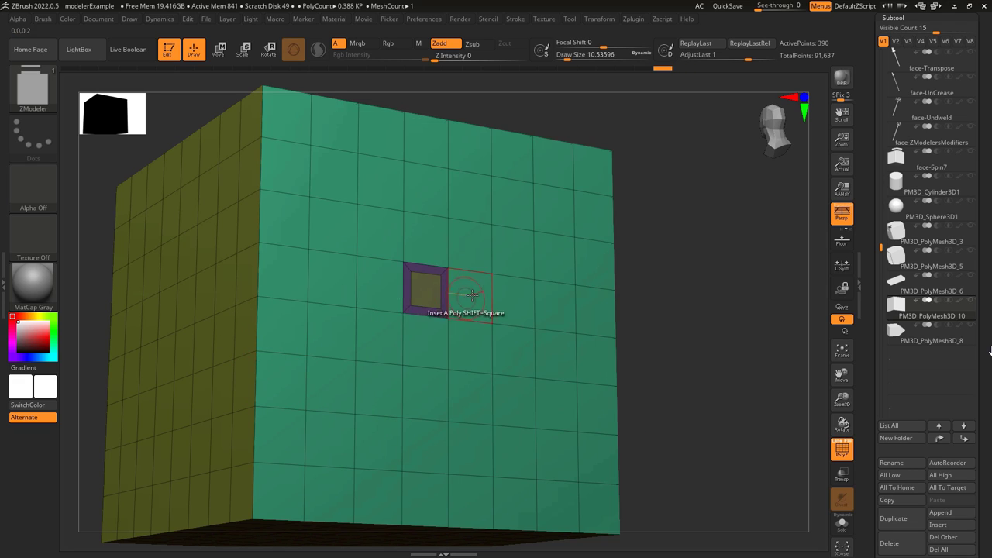
left_click(478, 303)
key("space")
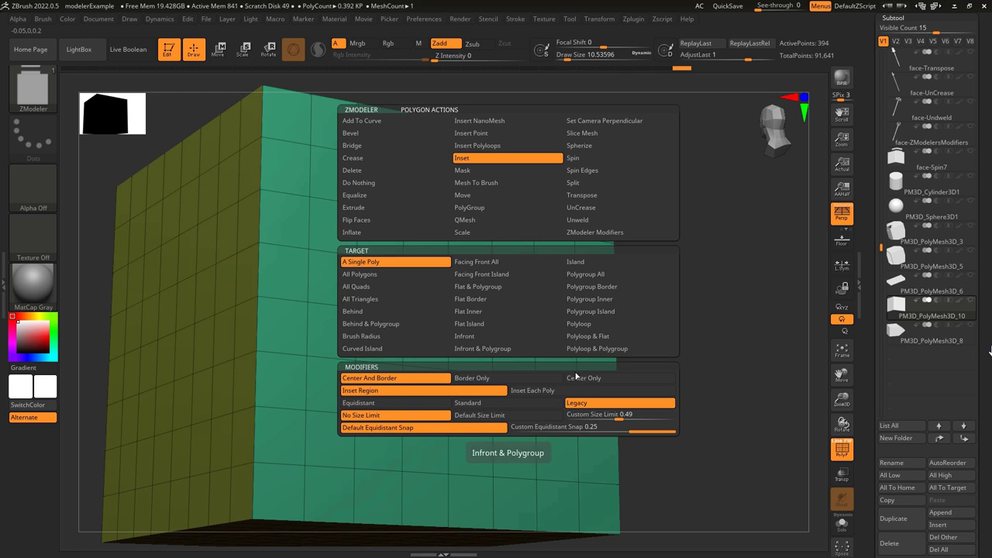
left_click(510, 301)
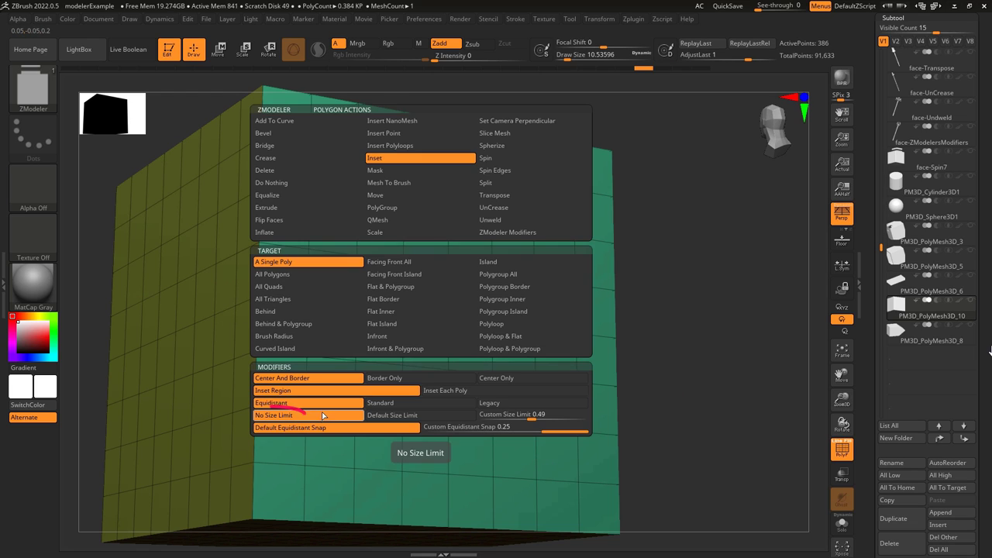
Step: Inset a single polygon on the green front repeatedly, using a different size-limit modifier each time
left_click_drag(380, 285, 290, 324)
left_click(346, 415)
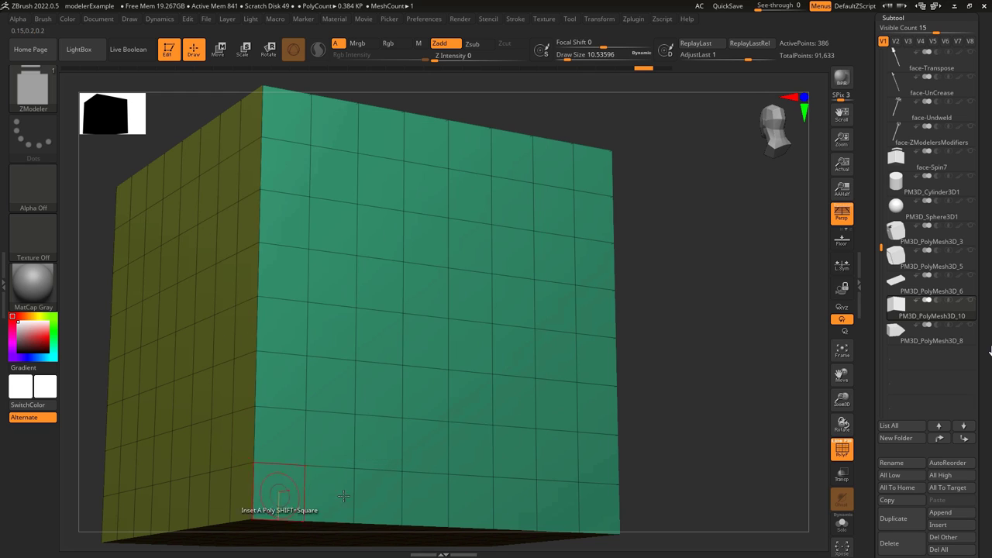
left_click_drag(380, 285, 376, 292)
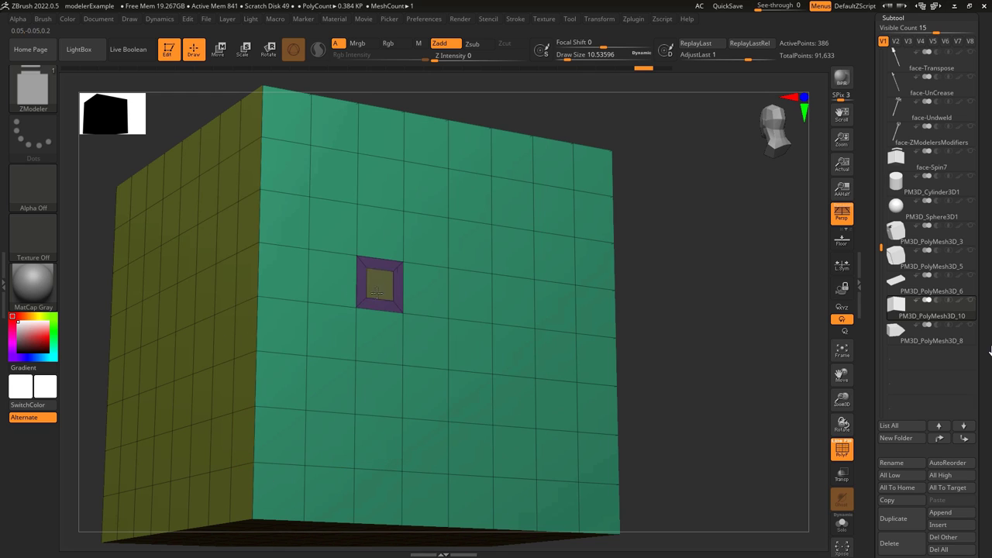
key("space")
left_click(512, 415)
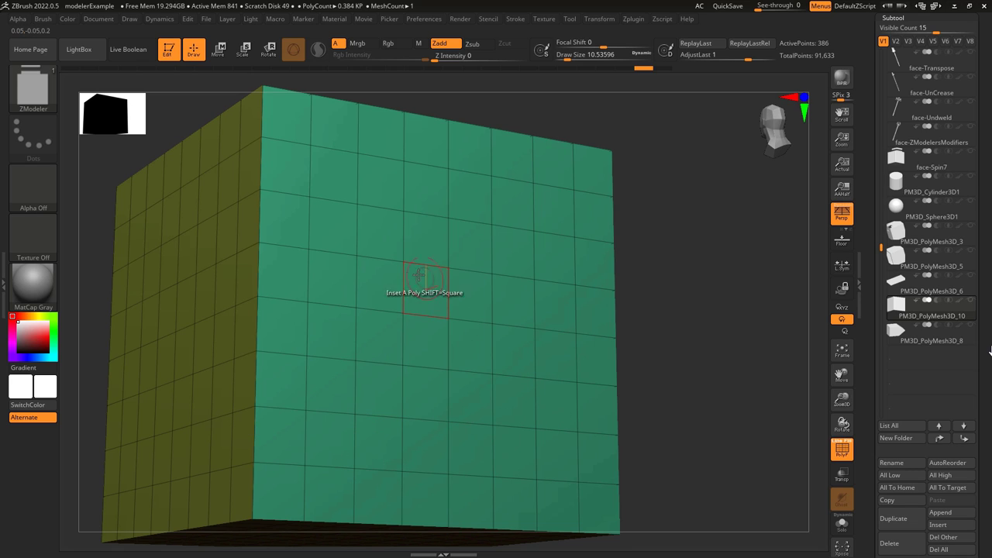
left_click(376, 292)
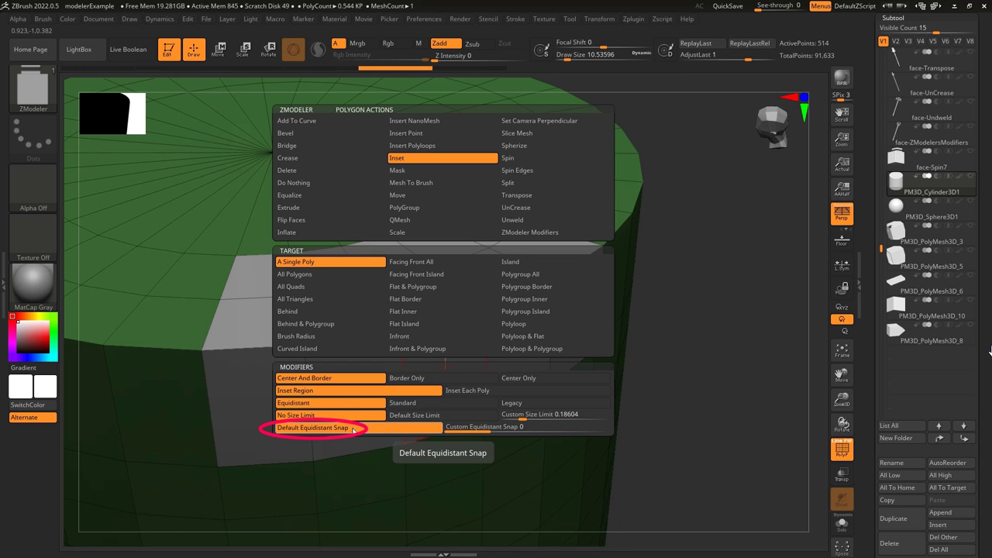
Step: Inset the marked polygons on the cylinder mesh using the Default Equidistant Snap modifier
left_click_drag(427, 363, 472, 361)
key("space")
left_click(397, 427)
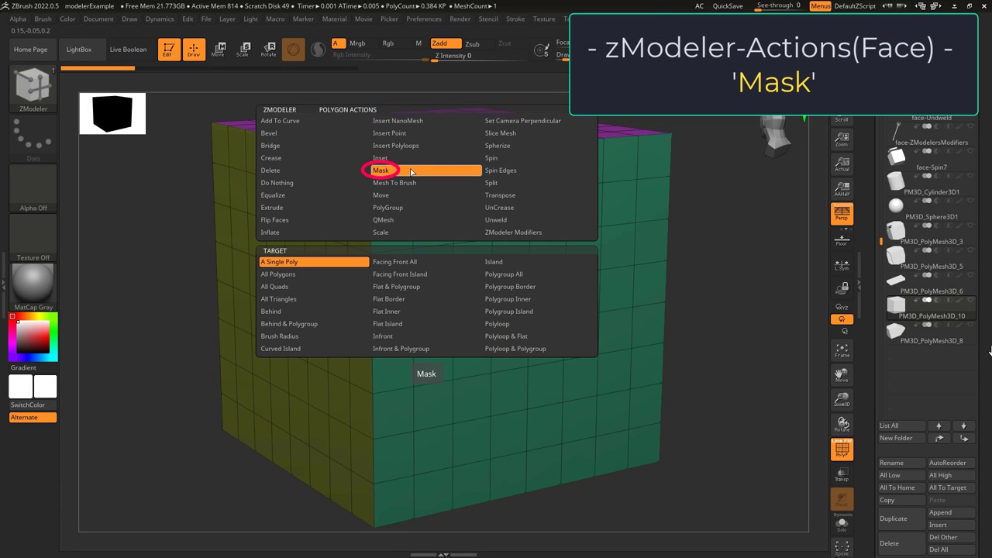
Step: Choose the A Single Poly target for the Mask action and mask several separate polygons on the cube's green front
left_click(299, 262)
left_click(433, 225)
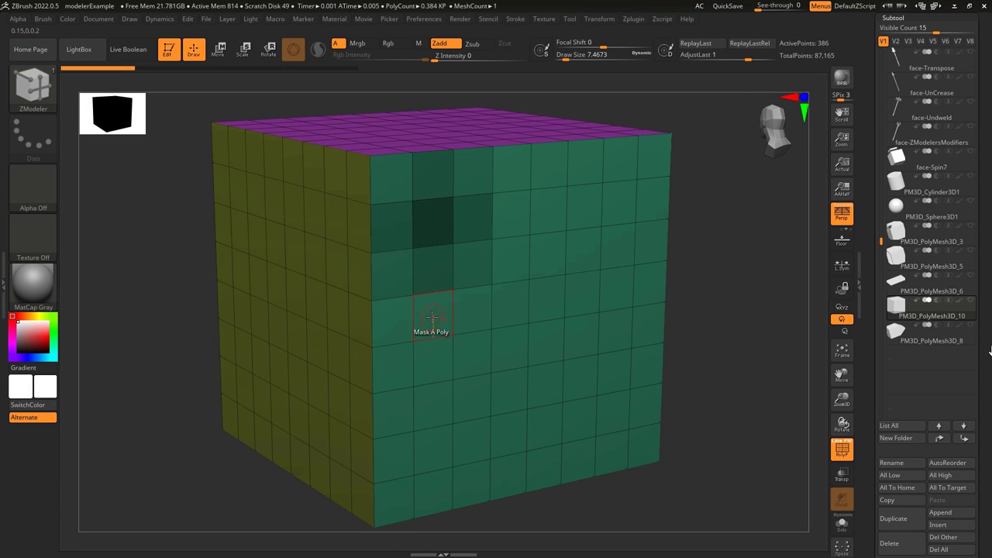
left_click(432, 323)
left_click(434, 450)
left_click(550, 209)
left_click(546, 341)
left_click(613, 413)
Step: Undo the single-polygon masks on the cube's green front
key("ctrl+z")
key("ctrl+z")
key("ctrl+z")
key("ctrl+z")
key("ctrl+z")
key("ctrl+z")
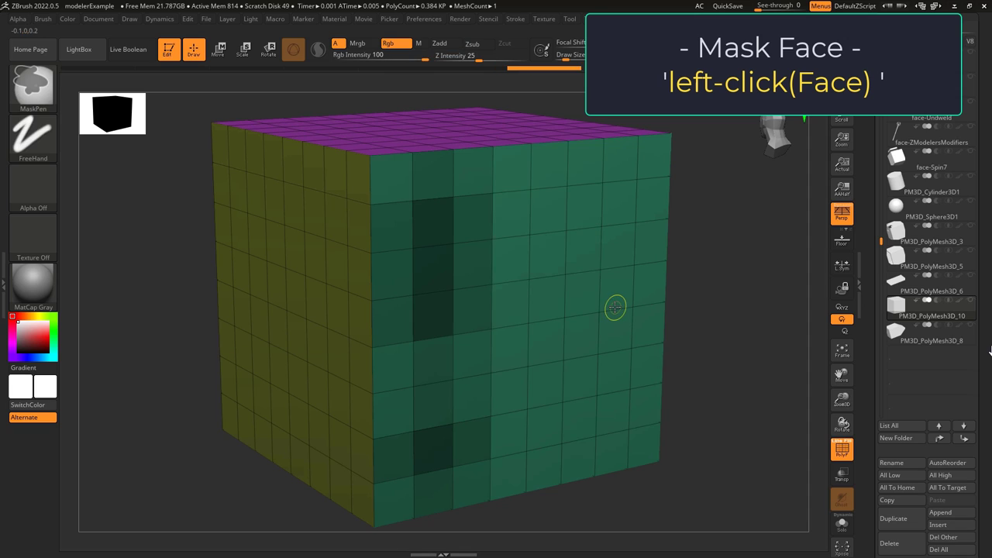
Step: Mark a four-polygon strip, a four-by-two block and a single polygon on the green front as temporary targets for Mask
left_click_drag(326, 185, 481, 186, "alt")
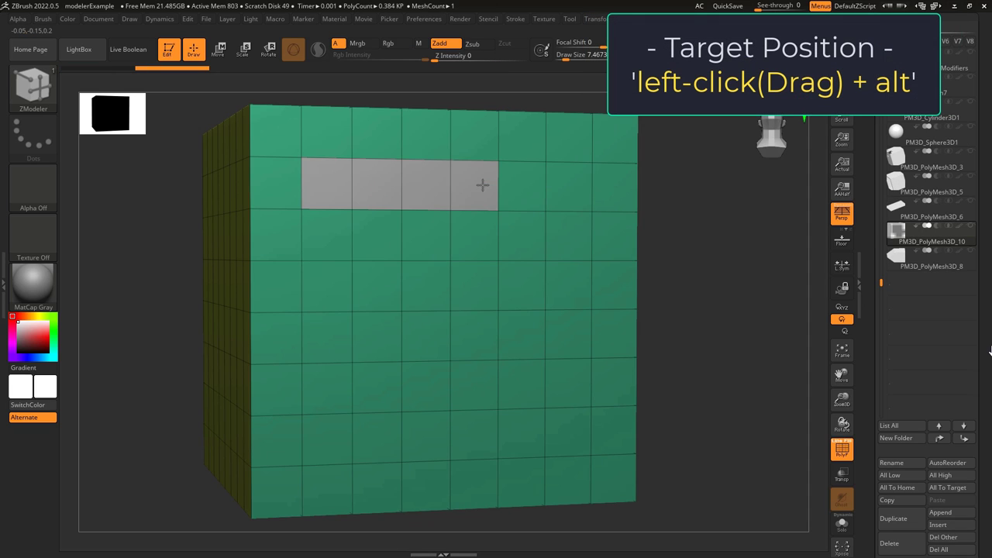
left_click_drag(326, 287, 479, 288, "alt")
left_click_drag(475, 337, 326, 337, "alt")
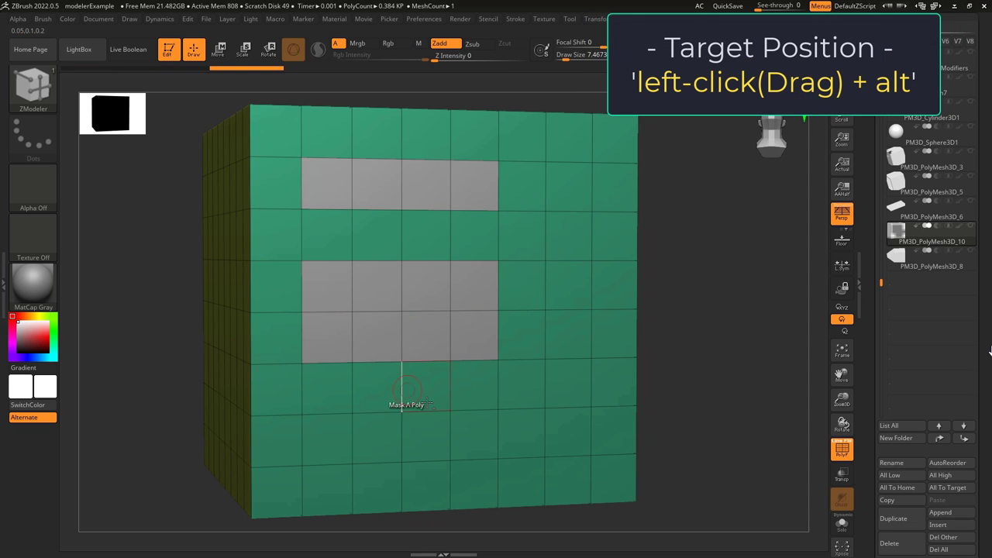
left_click(473, 435, "alt")
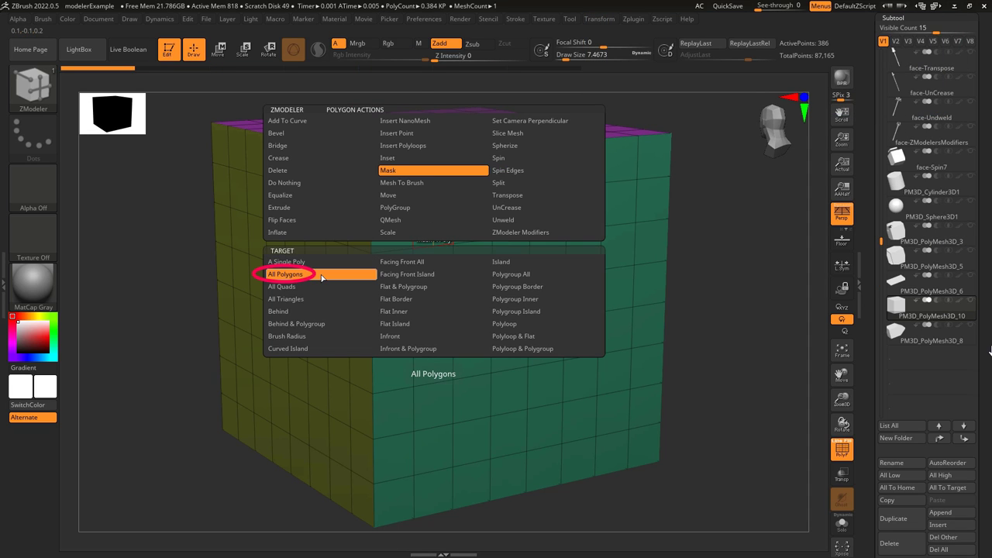
Step: Apply Mask to the cube using the All Polygons, Polygroup Island and Polyloop targets in turn
left_click(289, 274)
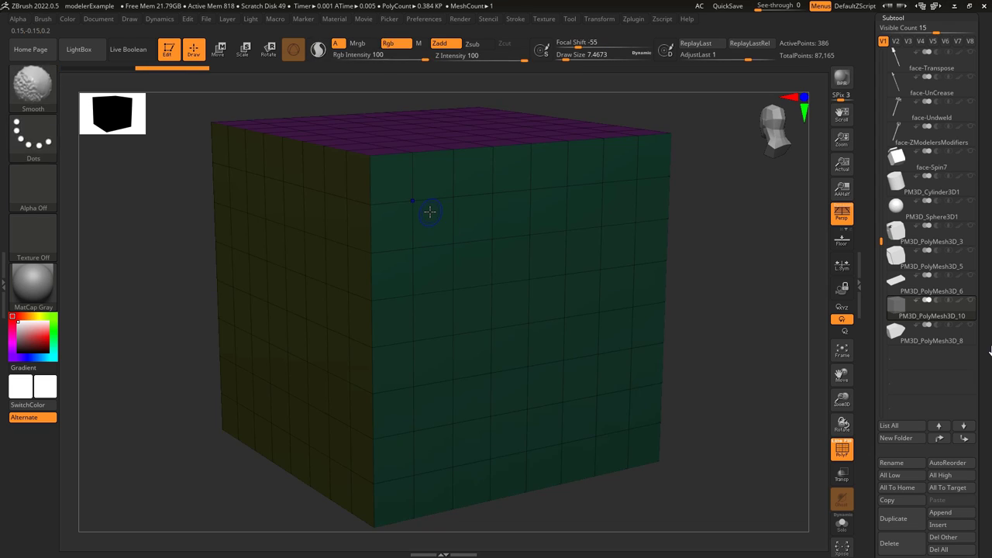
key("space")
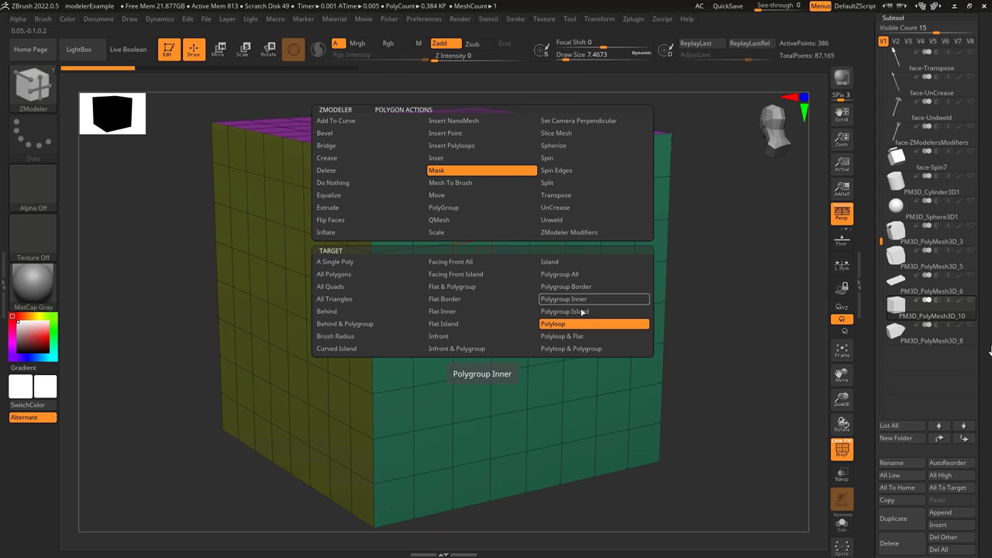
left_click(560, 309)
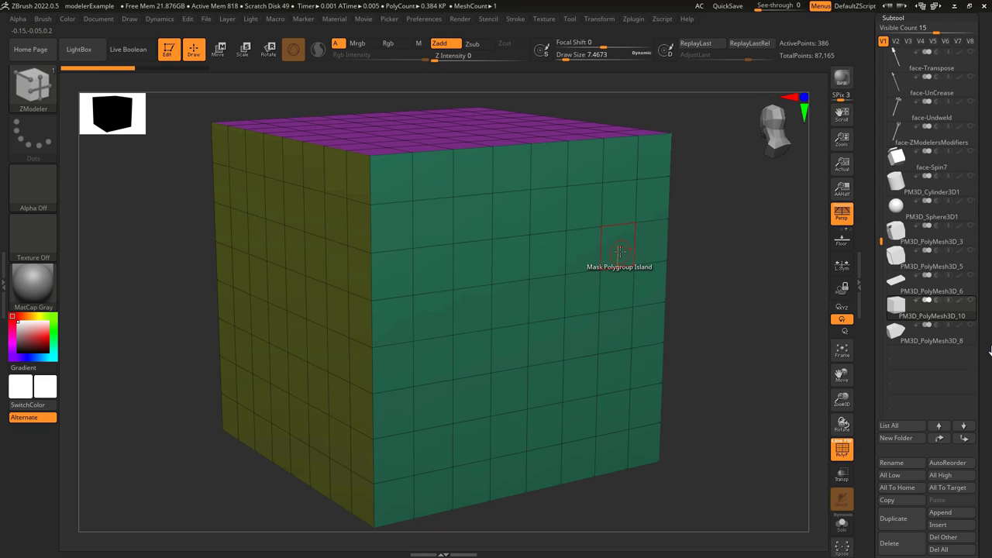
key("space")
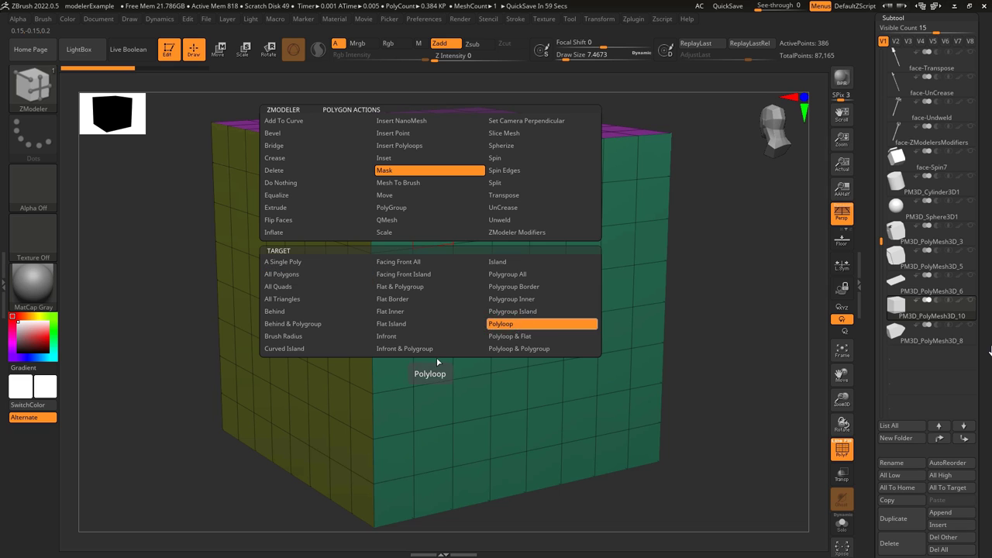
left_click(539, 323)
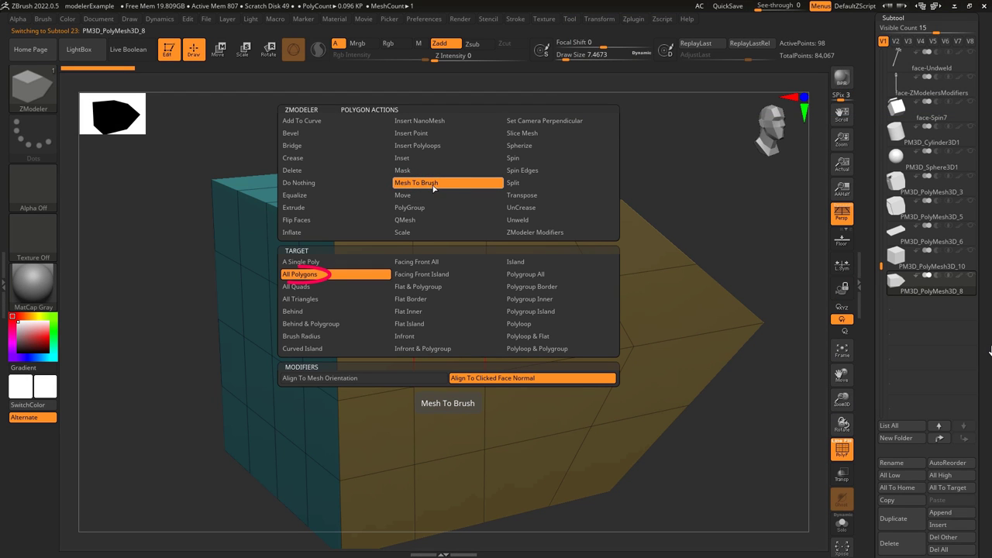
Step: Capture the pointed mesh as a brush with Mesh To Brush, targeting All Polygons with the Align To Clicked Face Normal modifier
left_click(423, 187)
left_click(452, 353)
left_click_drag(556, 345, 473, 370)
key("ctrl+z")
left_click_drag(375, 295, 412, 327)
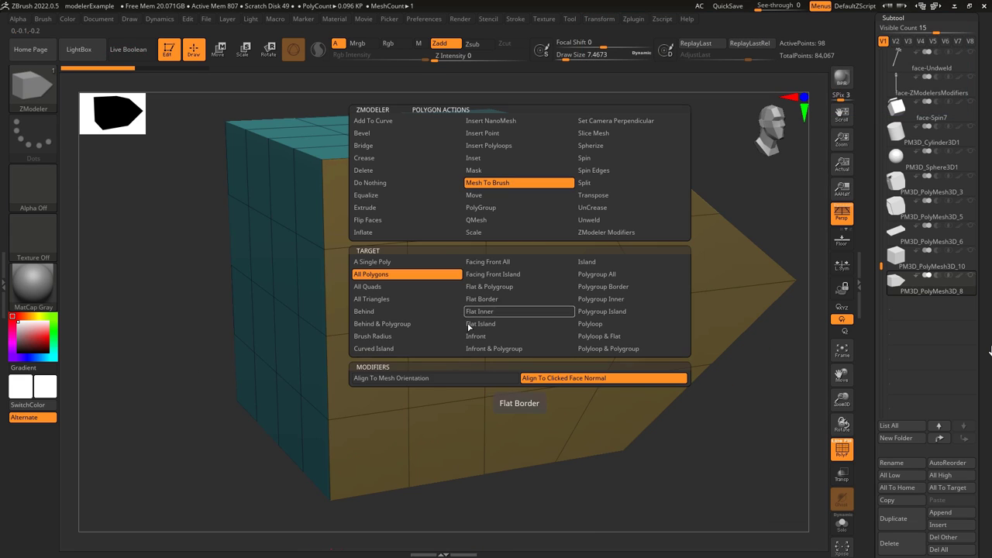
left_click(377, 272)
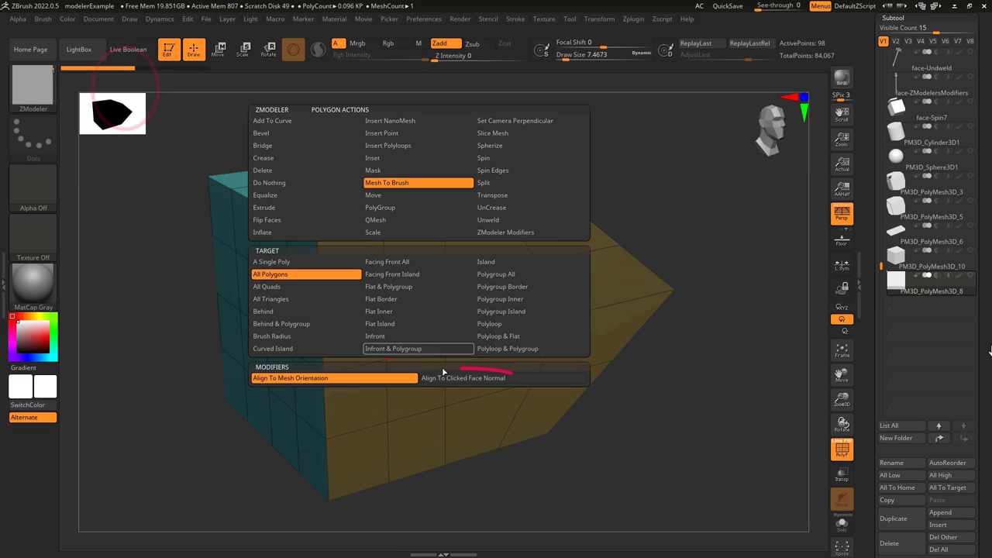
left_click(480, 378)
left_click(353, 341)
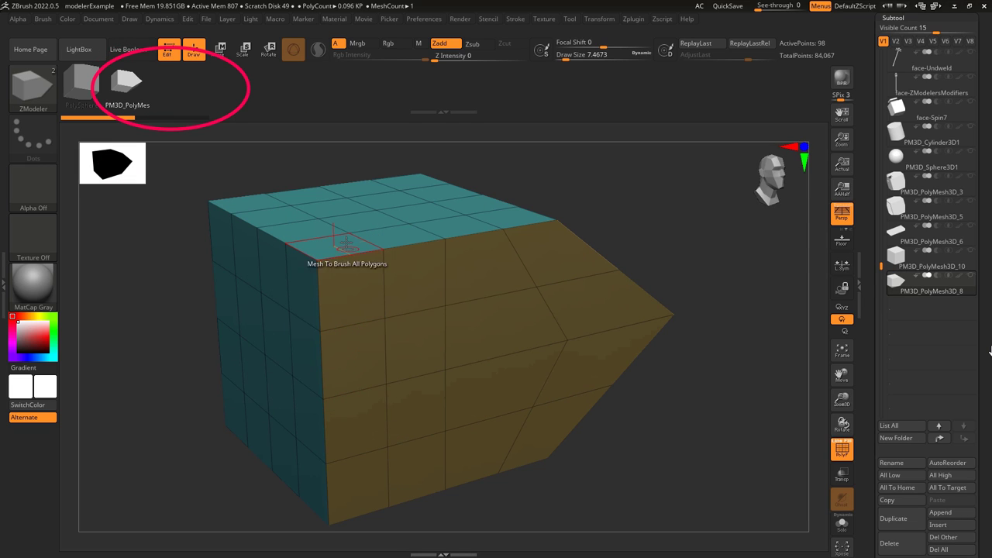
Step: Capture the pointed mesh again from its slanted face and insert it as a NanoMesh on a single upper brown polygon
right_click_drag(736, 233, 654, 272)
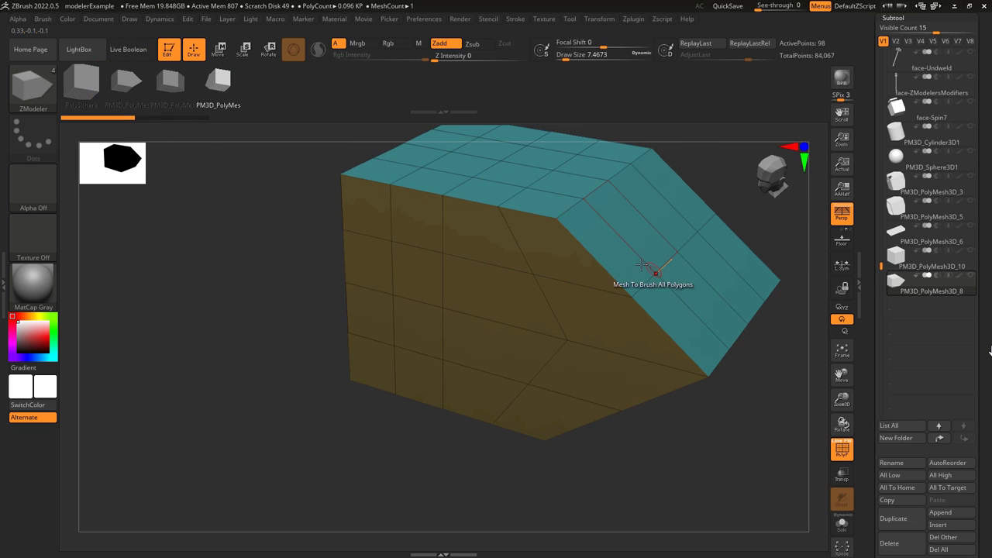
left_click(620, 262)
left_click_drag(493, 265, 549, 362)
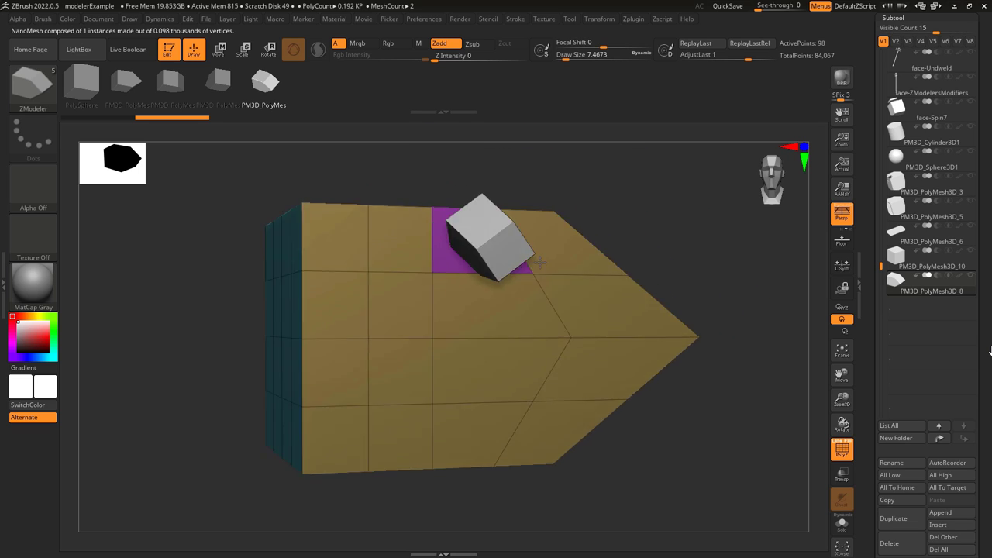
Step: Undo the inserted NanoMesh and try another captured brush mesh as a NanoMesh on the brown front
right_click_drag(541, 263, 365, 294)
key("ctrl+z")
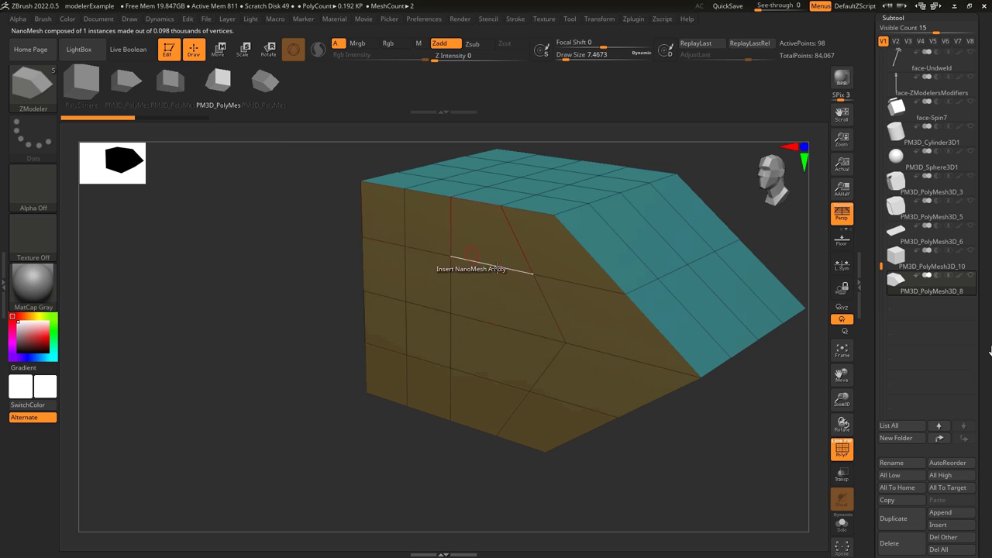
left_click_drag(602, 299, 657, 316)
right_click_drag(656, 316, 673, 285)
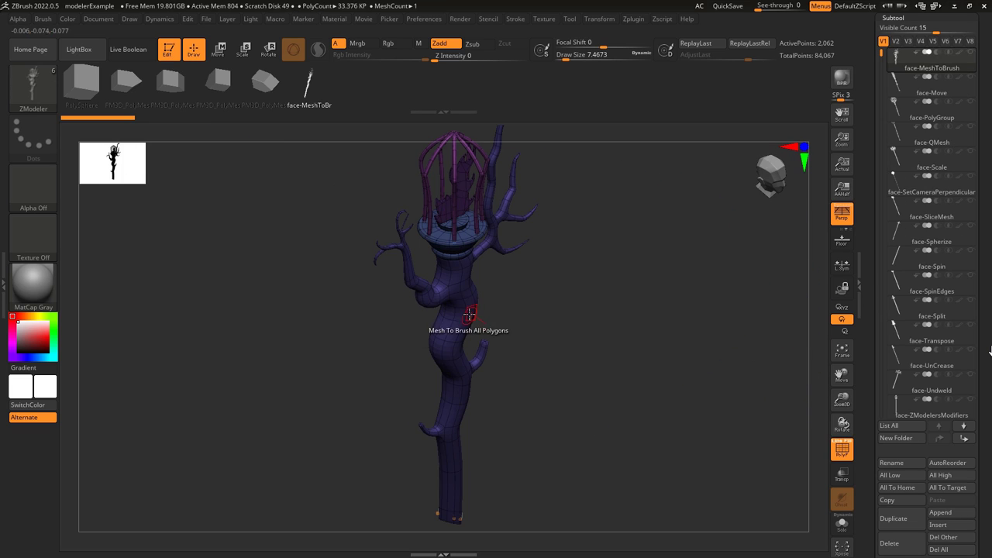
Step: Capture the staff mesh as a brush and insert it as a NanoMesh on one brown polygon of the pointed mesh
right_click_drag(455, 310, 469, 345)
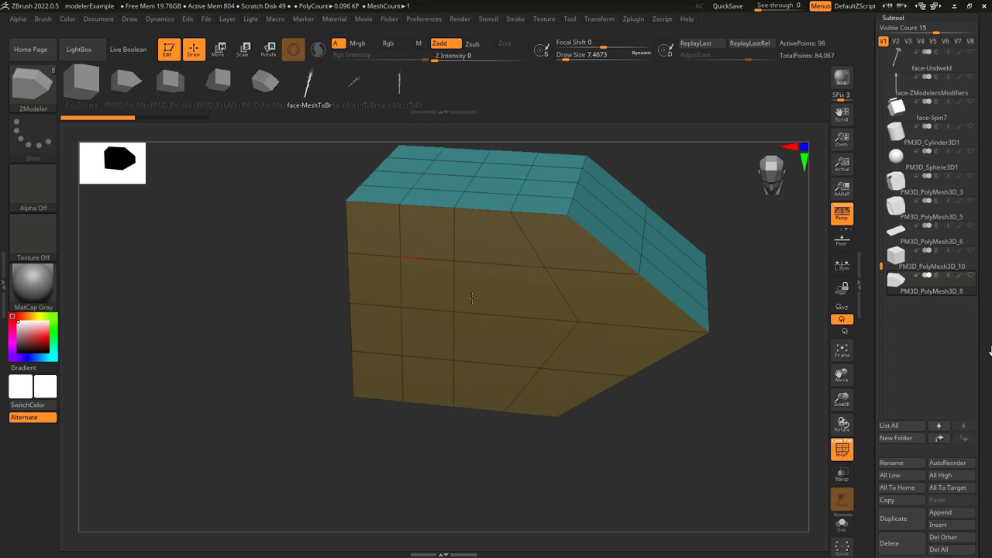
left_click(445, 290)
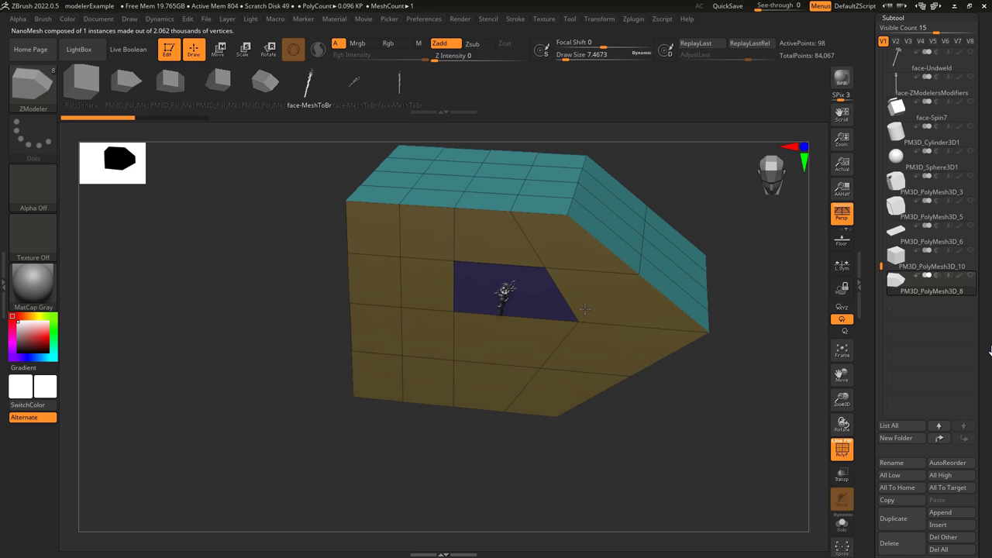
right_click_drag(445, 290, 561, 300)
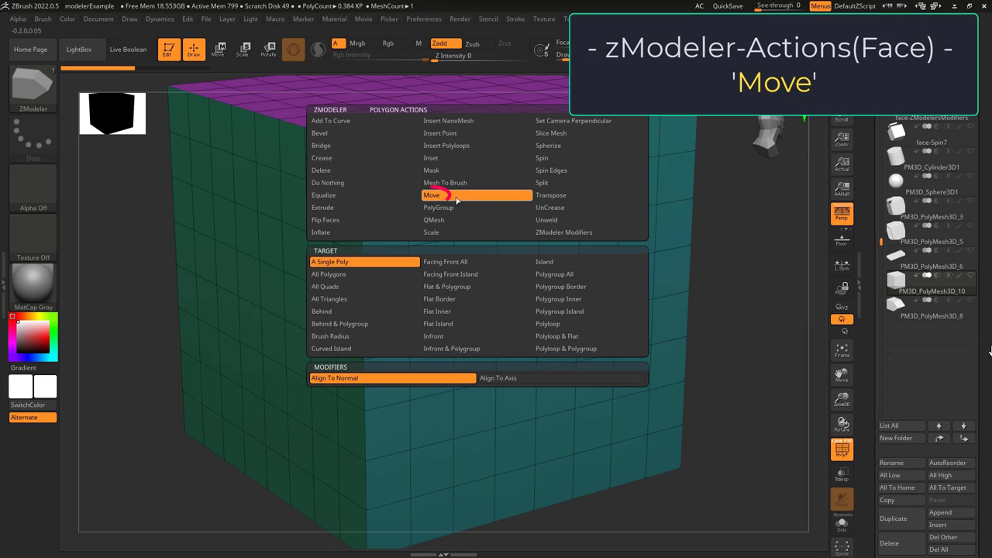
Step: Slide a single polygon on the cube's front with the Move action, using Align To Normal and Align To Axis in turn
left_click(357, 378)
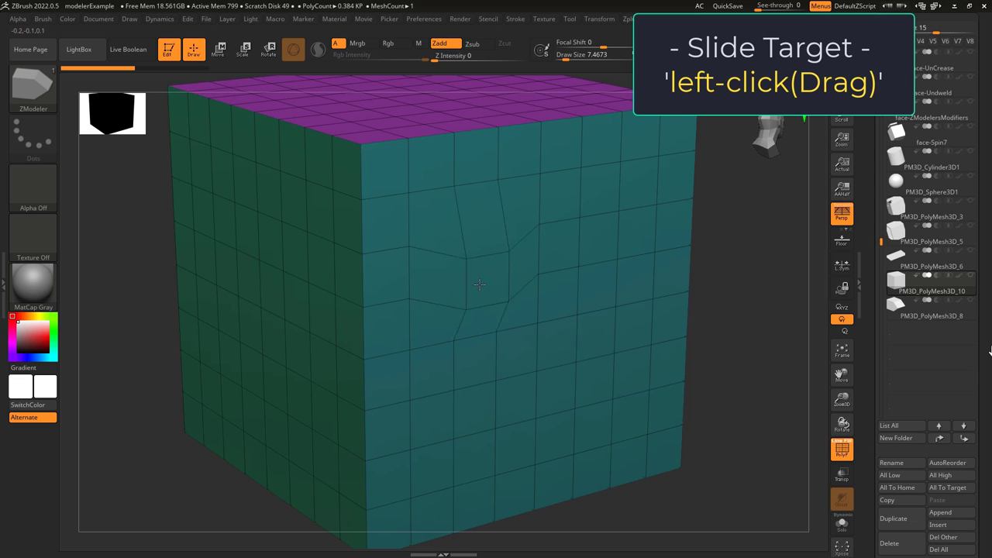
key("space")
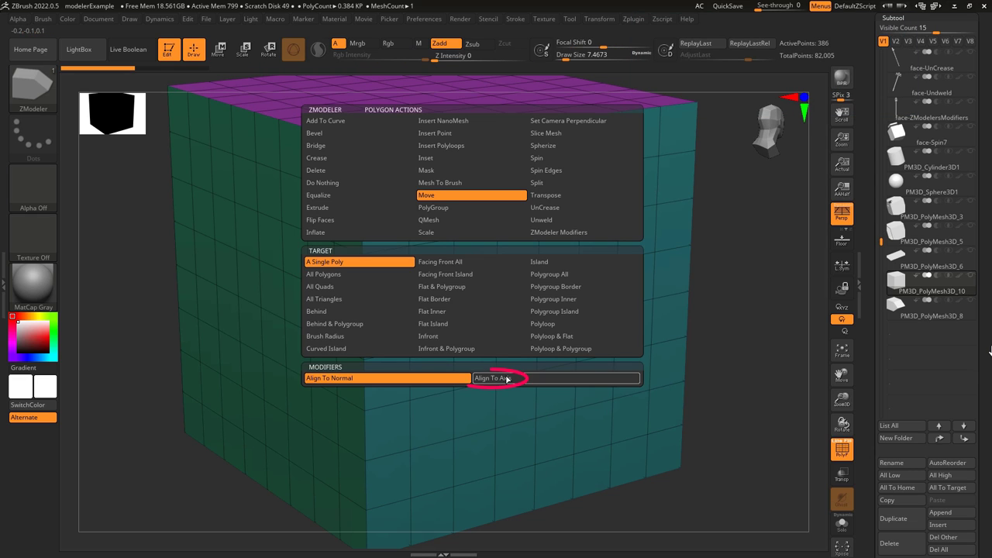
left_click(505, 378)
left_click_drag(478, 262, 485, 275)
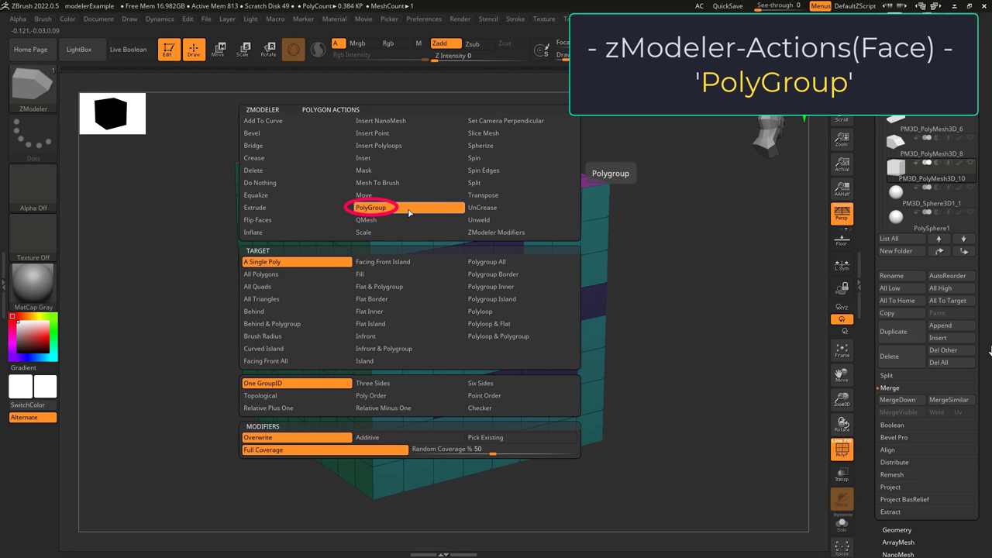
Step: Choose PolyGroup for A Single Poly and assign the dark purple polygroup to separate polygons on the cube's front and top
left_click(408, 208)
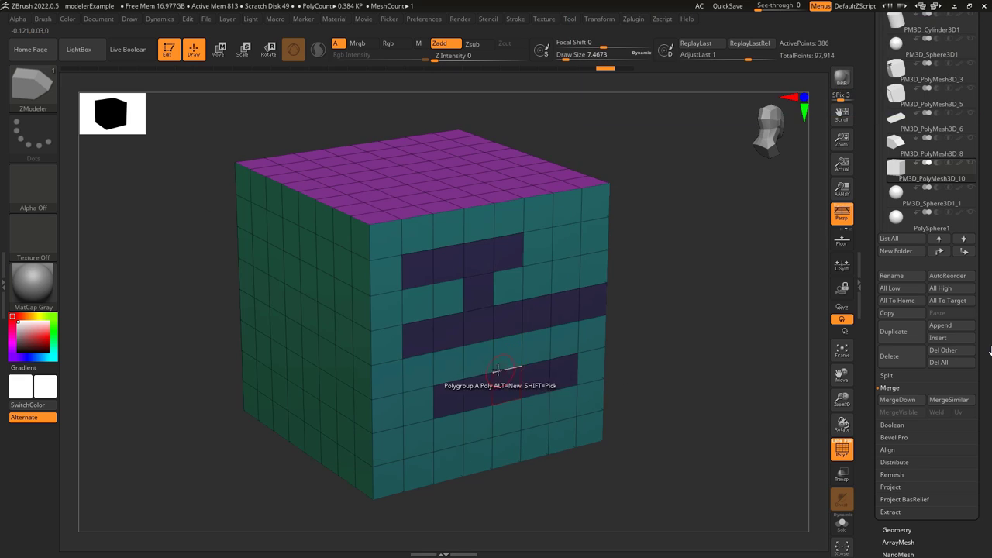
left_click(512, 250)
left_click(567, 241)
left_click(596, 202)
left_click(371, 184)
left_click(428, 190)
left_click(489, 184)
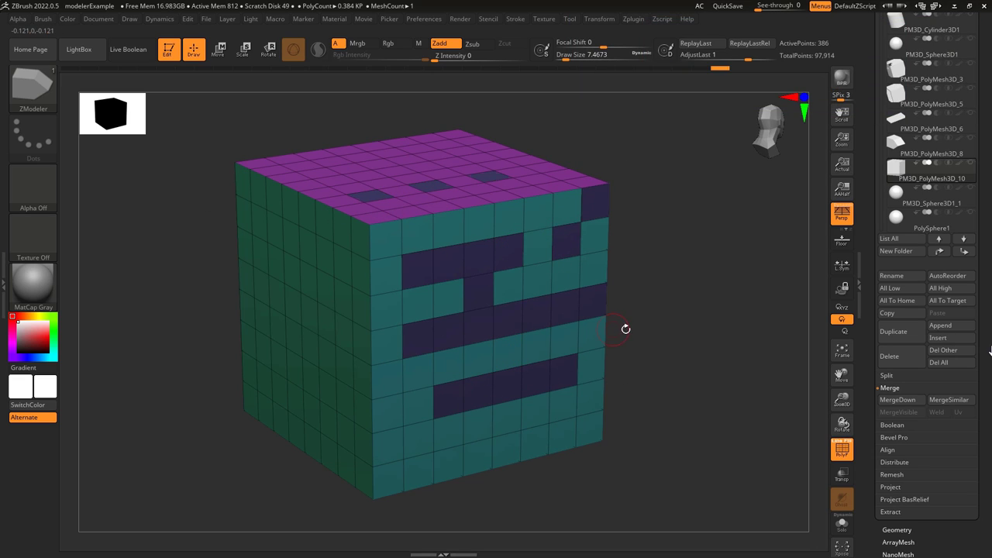
Step: Undo the polygroup assignments on the cube's top polygons and the front's upper corner polygon
key("ctrl+z")
key("ctrl+z")
key("ctrl+z")
key("ctrl+z")
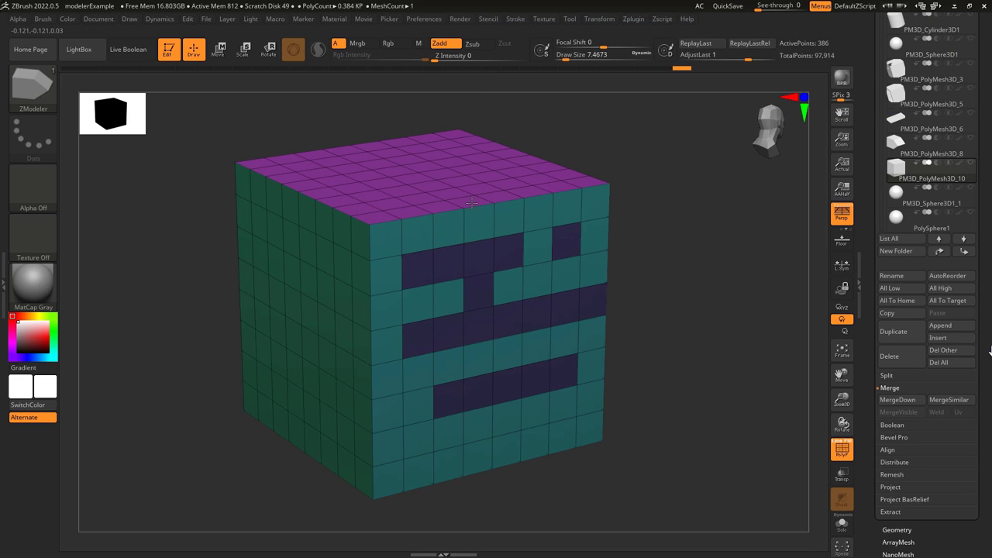
Step: Randomize the polygroup color on front polygons and mark several lower polygons as temporary targets to assign them one polygroup
mouse_move(533, 214)
left_mouse_down()
mouse_move(539, 266)
mouse_move(573, 329)
mouse_move(567, 374)
left_mouse_up()
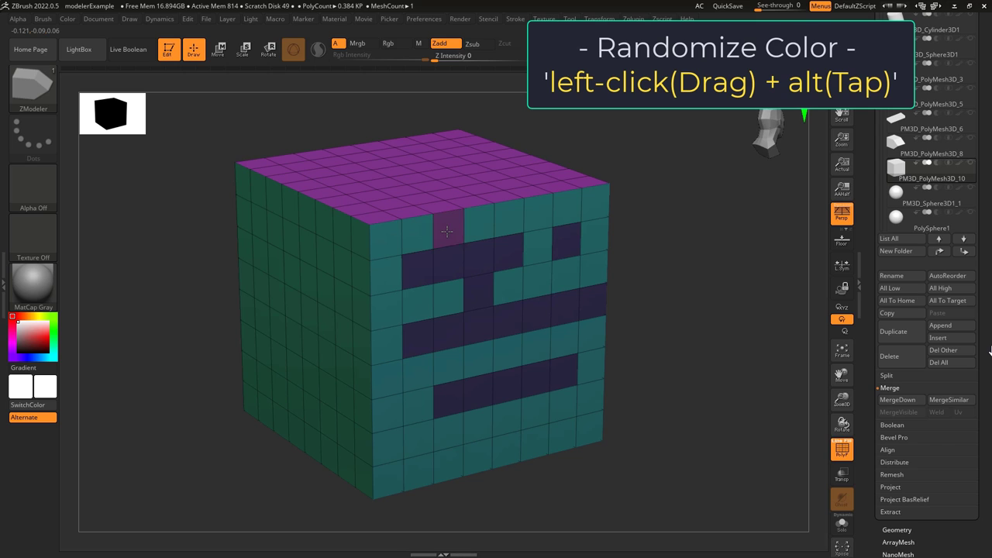
left_click_drag(412, 370, 565, 341, "alt")
mouse_move(421, 440)
left_mouse_down("alt")
mouse_move(563, 434)
mouse_move(420, 471)
left_mouse_up("alt")
left_click(497, 441)
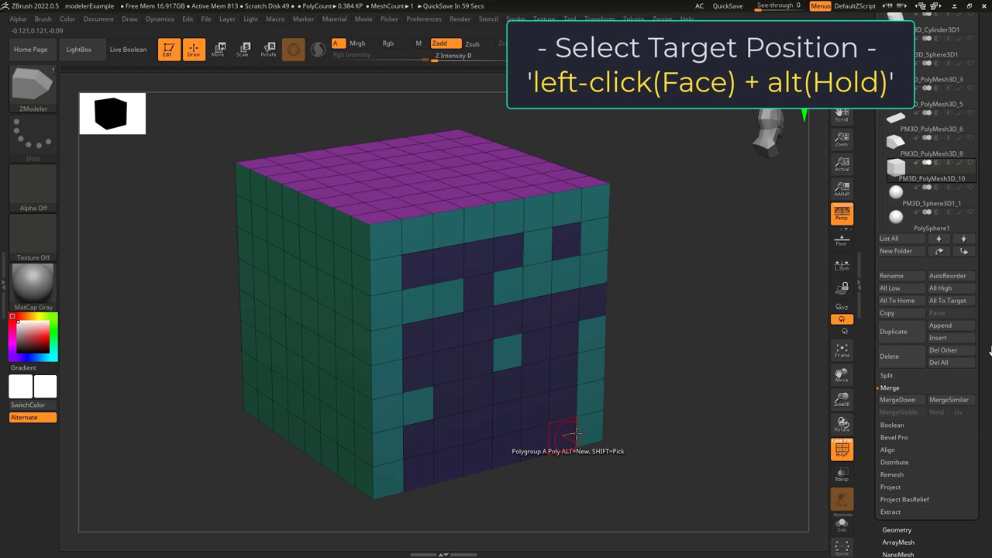
Step: Spread the dark purple polygroup over the cube's front, side edge and top polygons using the Overwrite modifier
key("space")
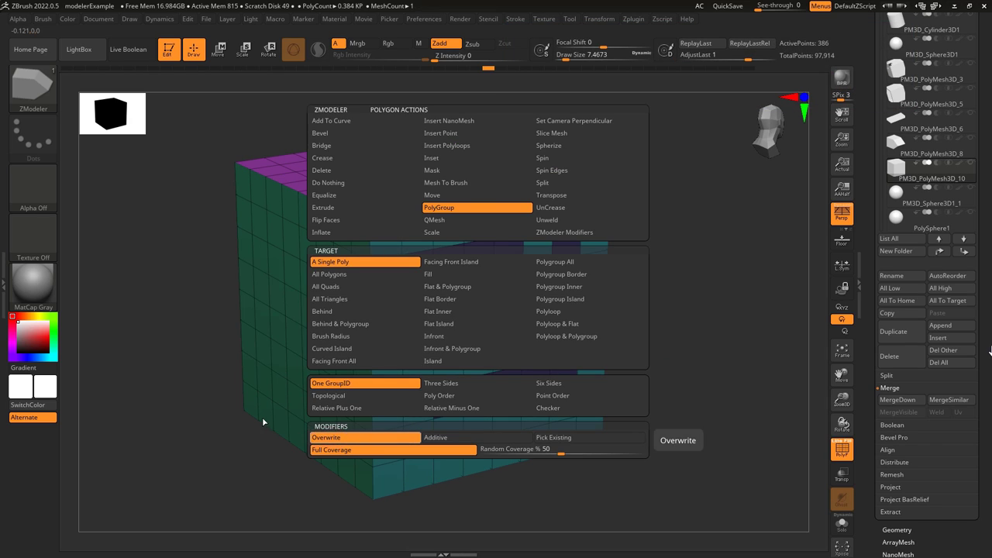
left_click(451, 363)
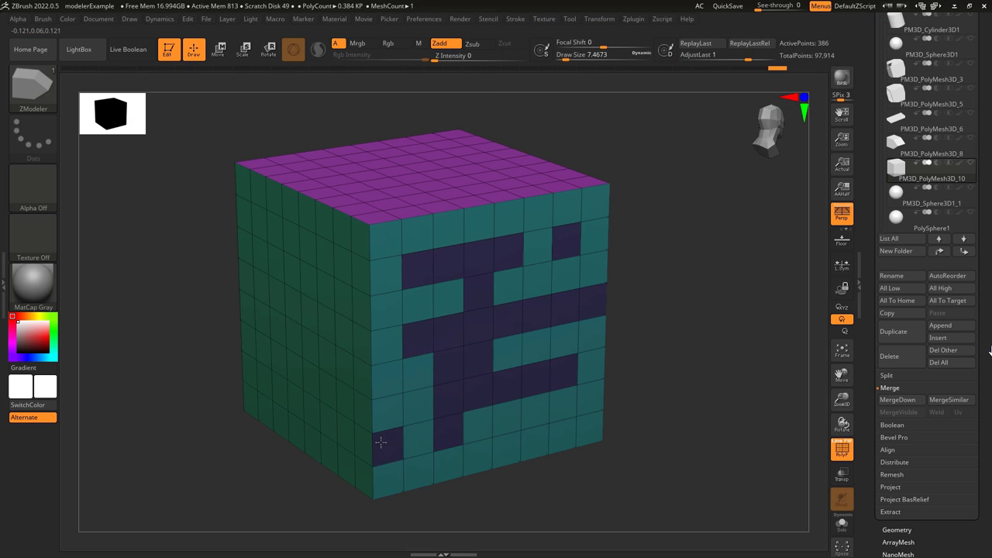
left_click_drag(363, 405, 363, 341)
mouse_move(367, 220)
left_mouse_down()
mouse_move(461, 183)
mouse_move(494, 225)
mouse_move(457, 204)
left_mouse_up()
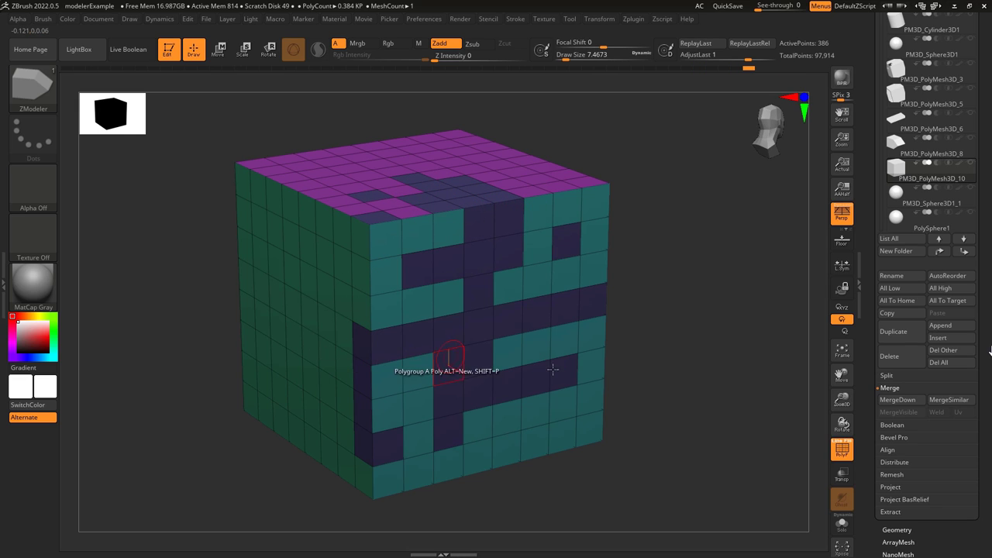
Step: Use the Additive modifier to assign polygroups along the front's upper row and across lower front polygons
key("space")
left_click(345, 439)
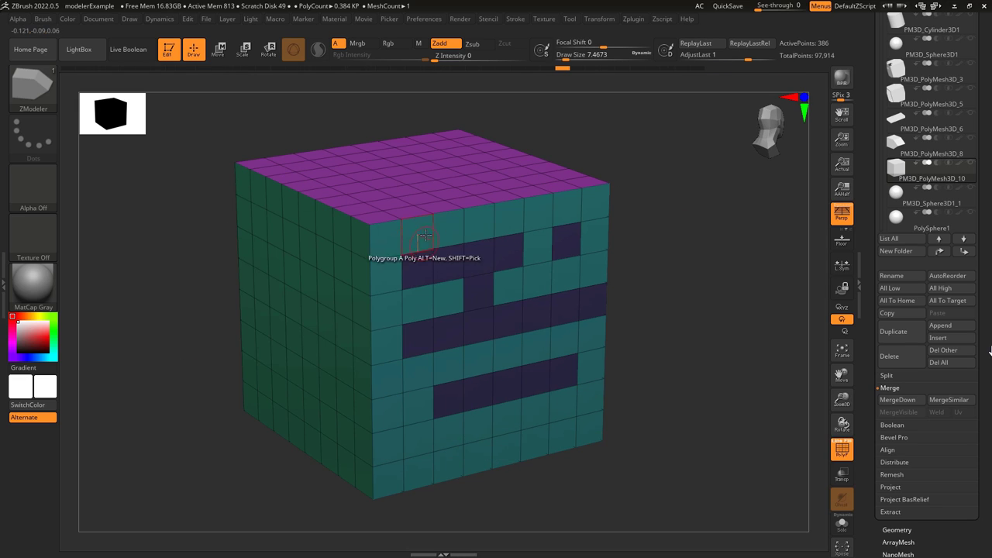
mouse_move(386, 227)
left_mouse_down()
mouse_move(448, 217)
mouse_move(590, 236)
left_mouse_up()
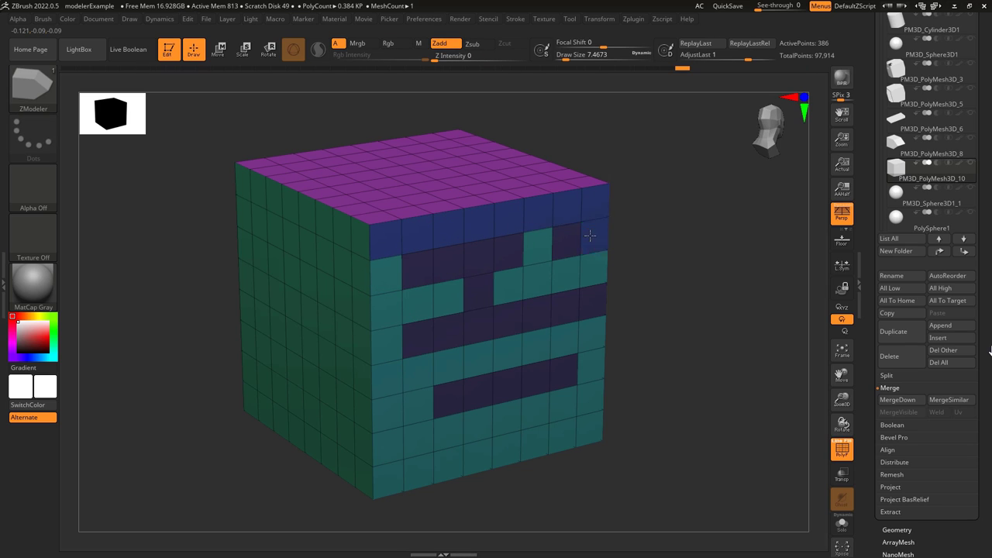
mouse_move(469, 260)
left_mouse_down()
mouse_move(376, 283)
mouse_move(450, 306)
mouse_move(589, 322)
mouse_move(472, 319)
mouse_move(403, 333)
mouse_move(471, 354)
mouse_move(535, 342)
mouse_move(489, 389)
left_mouse_up()
mouse_move(397, 412)
left_mouse_down()
mouse_move(434, 448)
mouse_move(590, 415)
mouse_move(527, 454)
mouse_move(388, 477)
left_mouse_up()
Step: Try the Pick Existing modifier, switch back to Overwrite and assign the polygroup to polygons near the front's upper corner
key("space")
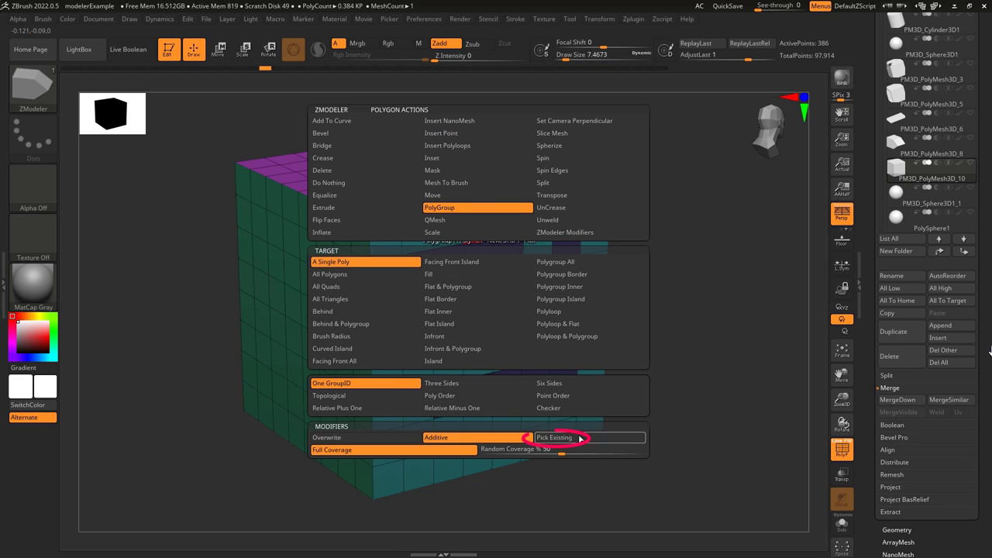
left_click(581, 438)
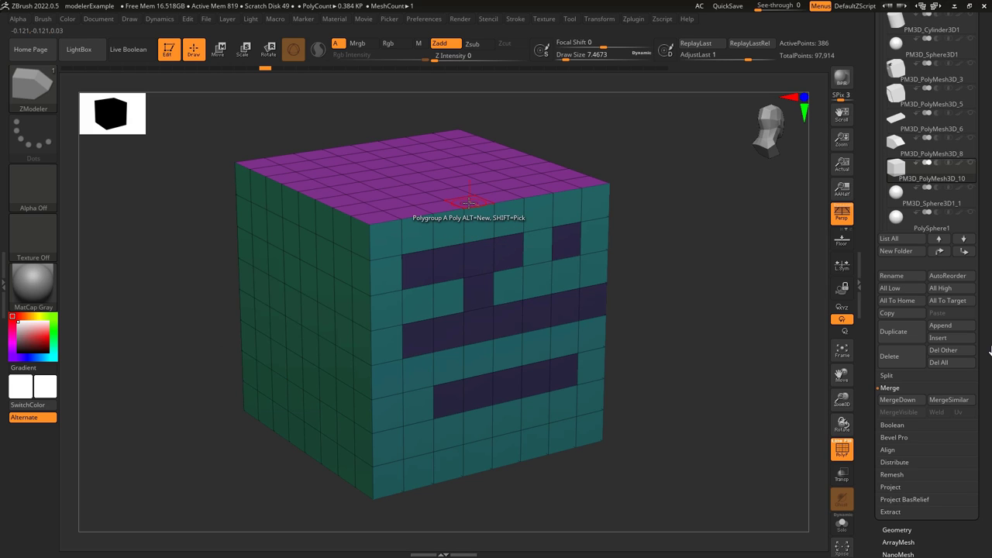
key("space")
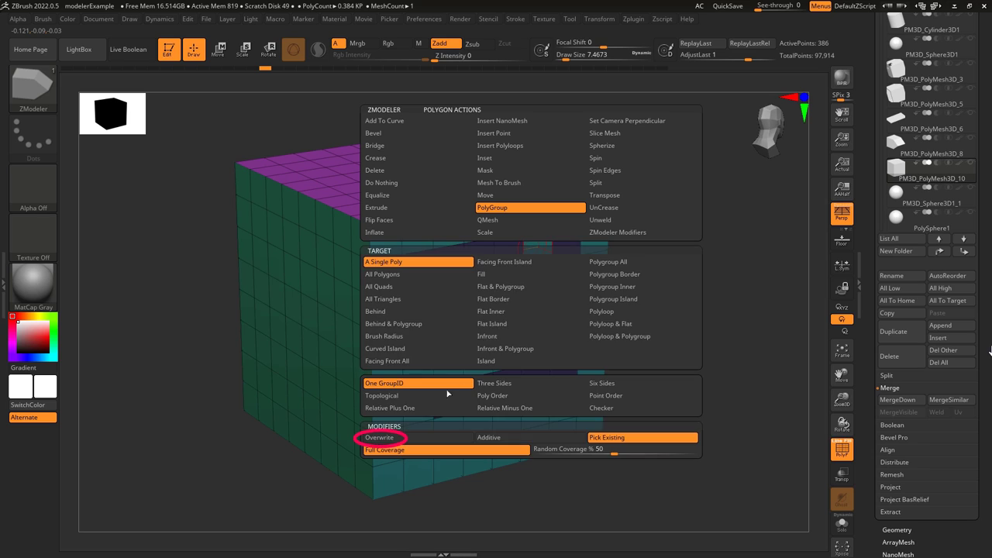
left_click(400, 438)
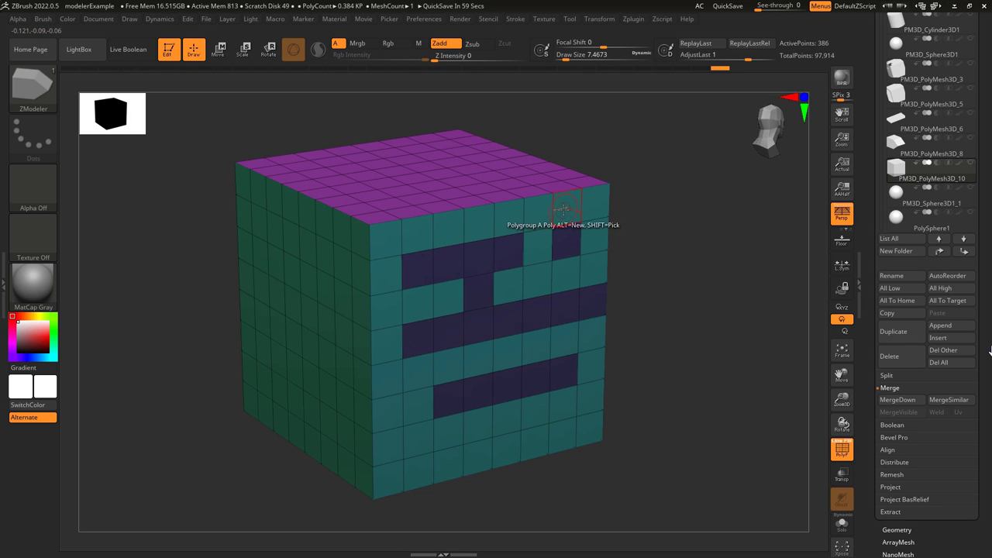
left_click_drag(564, 203, 568, 271)
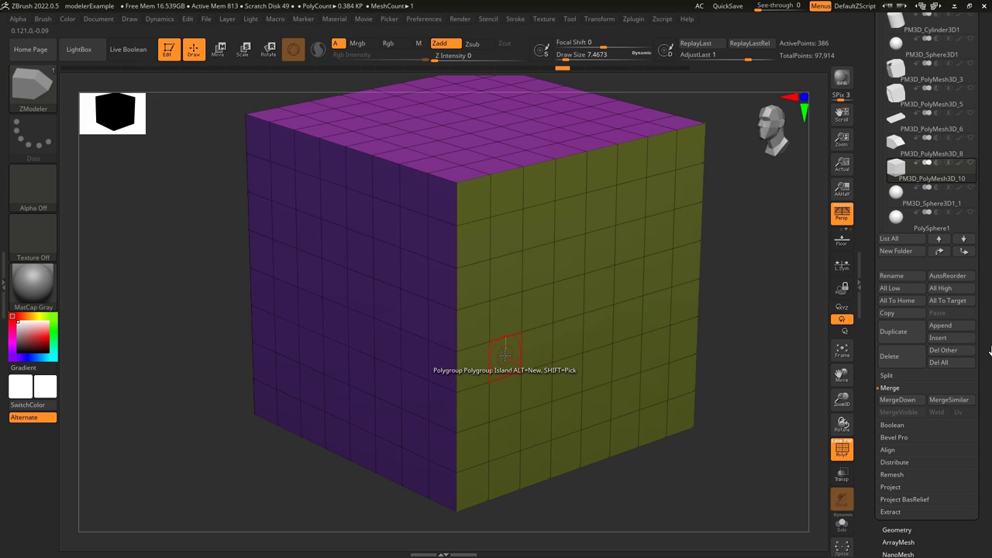
Step: Undo the full-coverage polygroup on the front face and reapply it to that island with Random Coverage at 25%
left_click(505, 355)
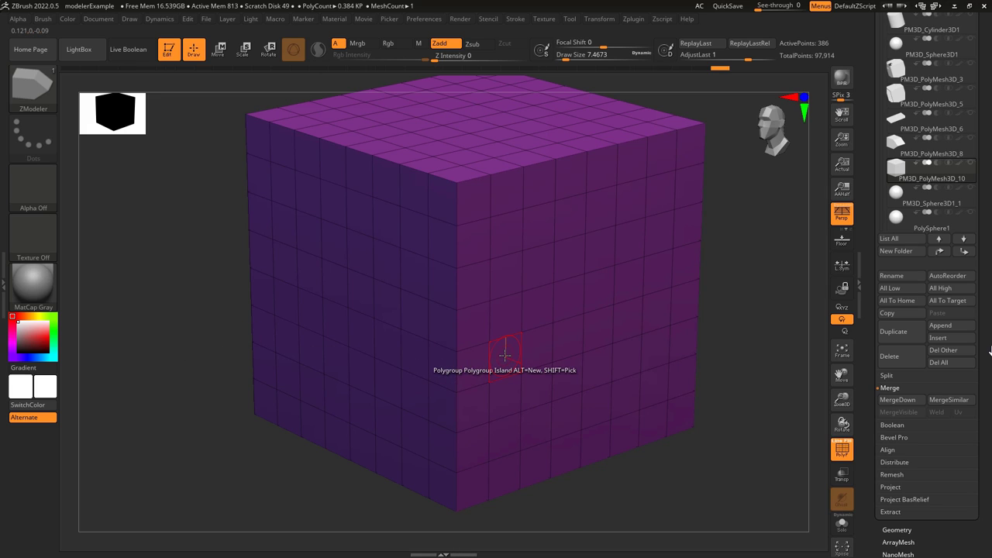
key("ctrl+z")
key("space")
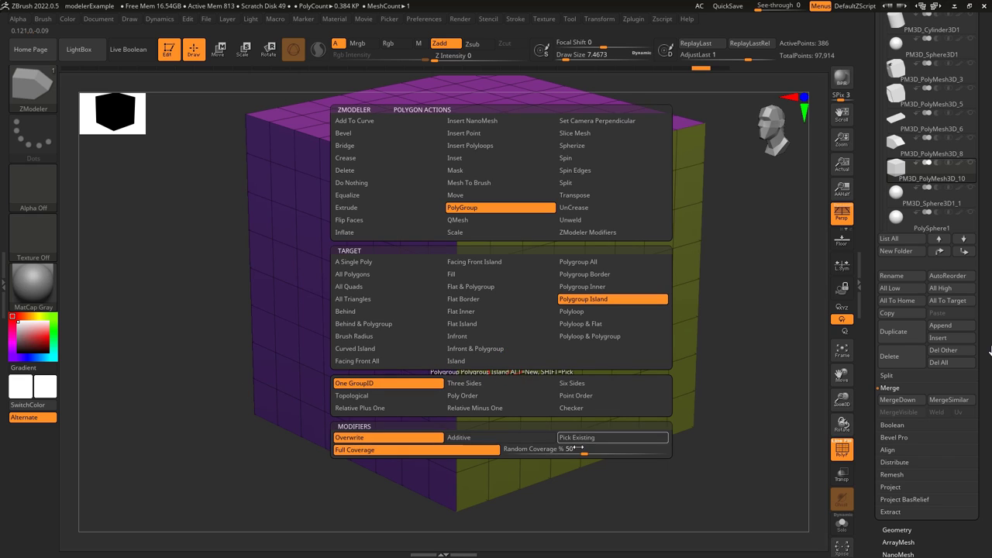
left_click(576, 451)
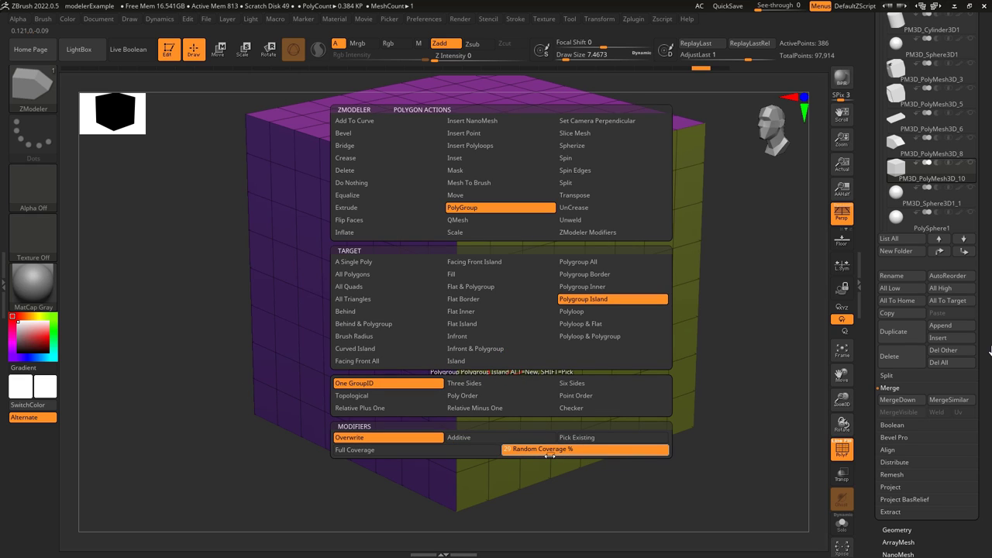
left_click(570, 335)
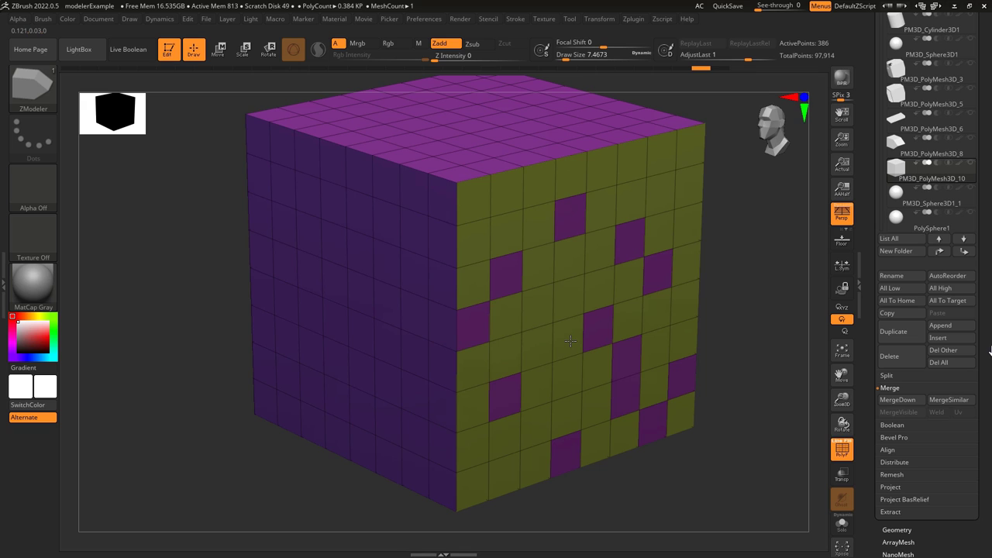
Step: Reapply the randomly covered polygroup to the front face's island several times to vary the pattern
left_click(574, 343)
left_click(580, 346)
left_click(585, 349)
left_click(591, 352)
left_click(599, 356)
left_click(605, 358)
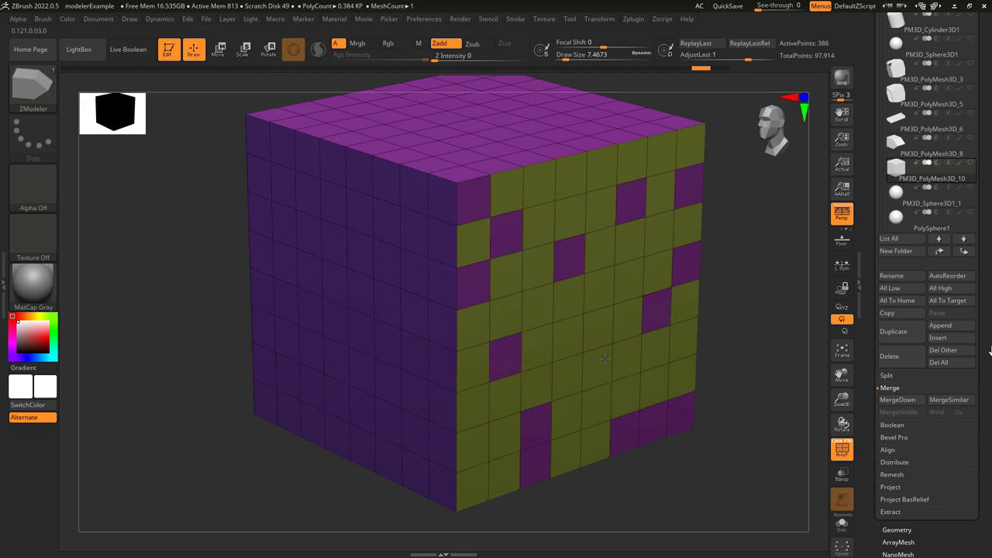
left_click_drag(605, 358, 621, 360)
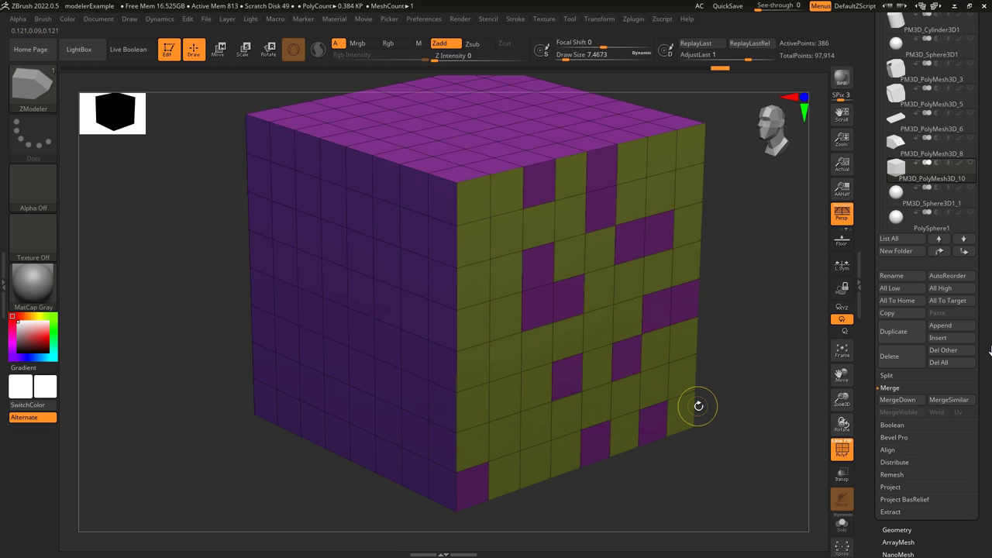
Step: Assign polygroups to all the cube's polygons with the PolyGroup action's Three Sides option
key("space")
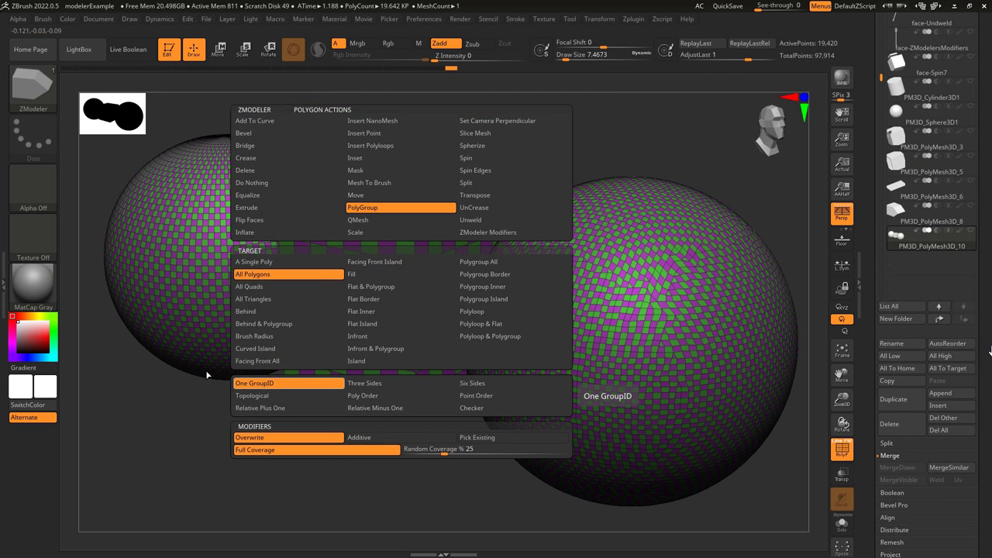
left_click(370, 305)
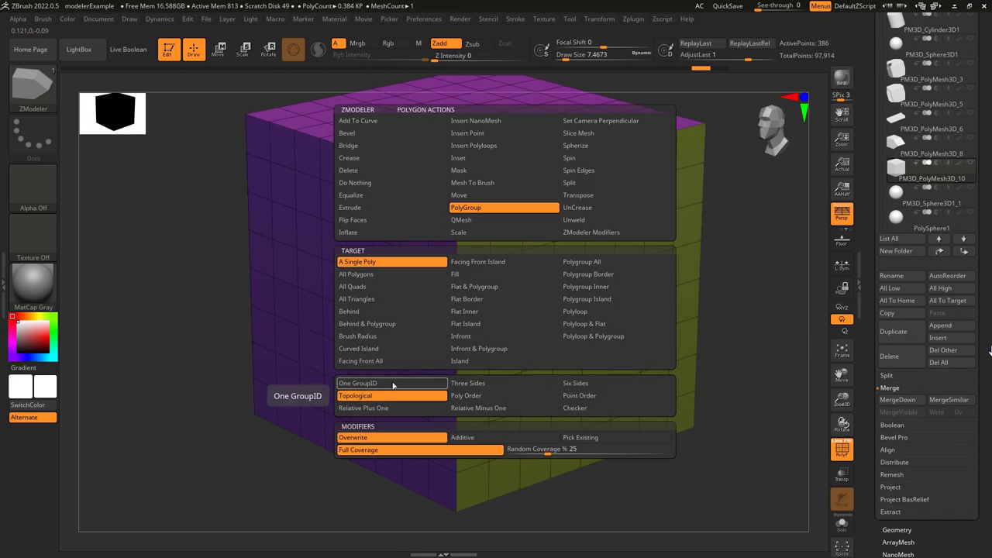
left_click(401, 409)
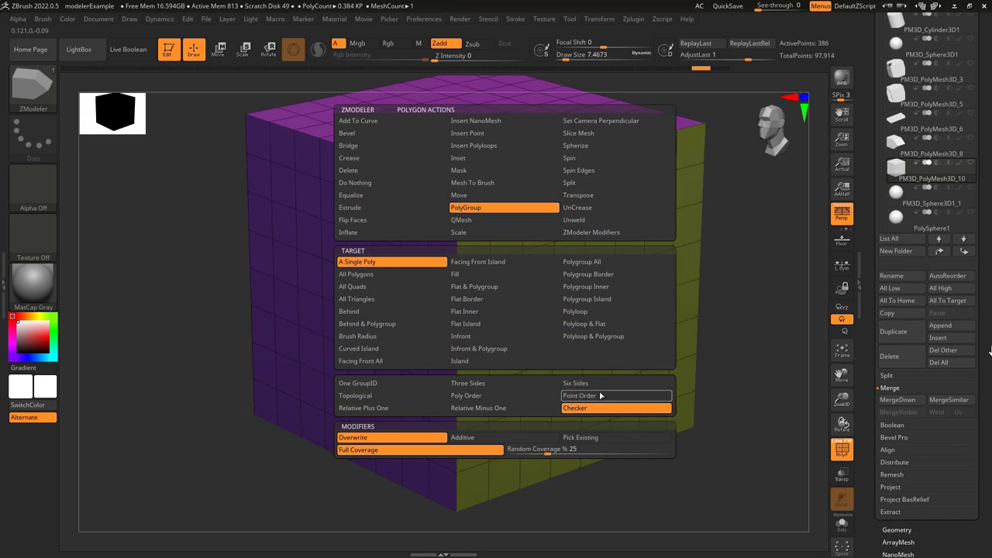
left_click(466, 395)
left_click(438, 321)
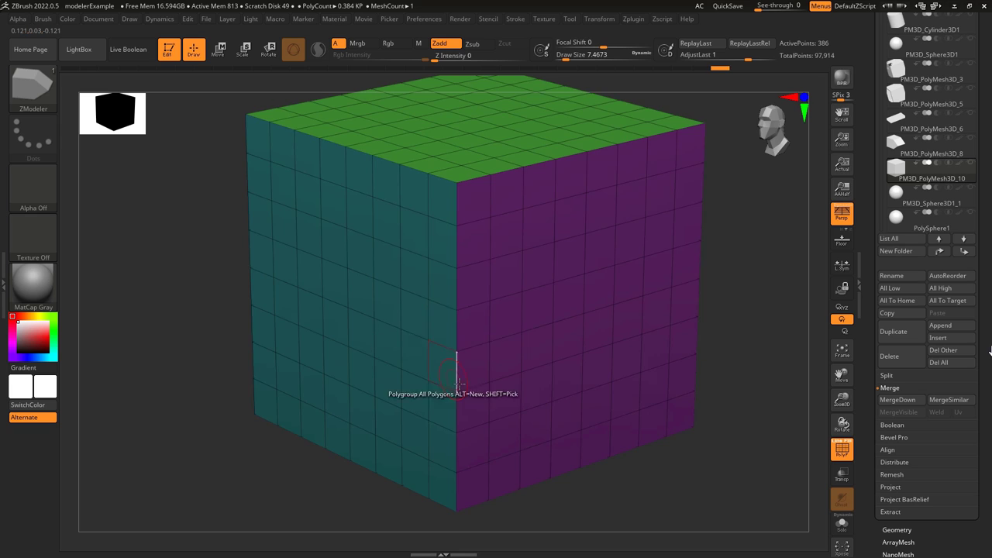
right_click_drag(459, 385, 269, 377)
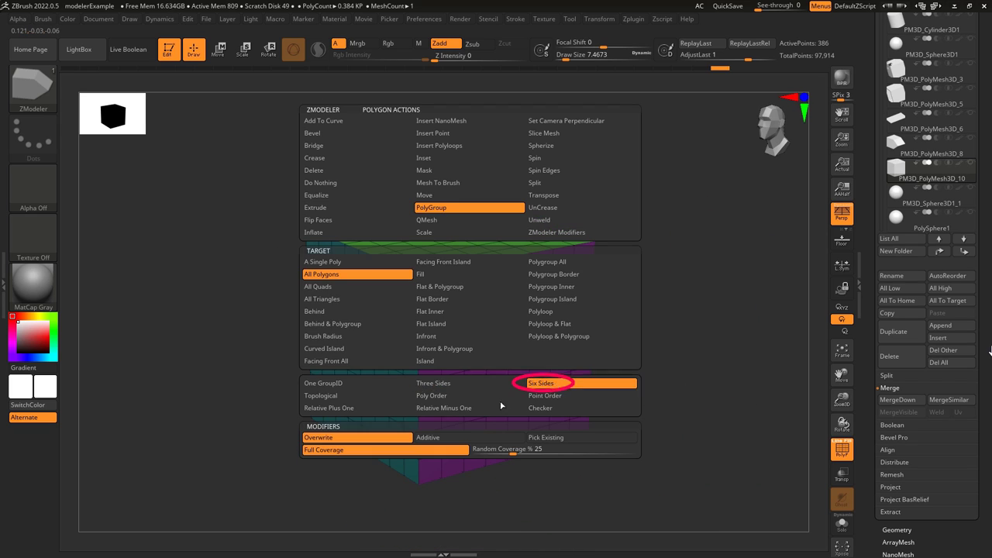
Step: Assign Six Sides polygroups to all polygons of the cube
left_click(433, 308)
right_click_drag(493, 421, 524, 399, "alt")
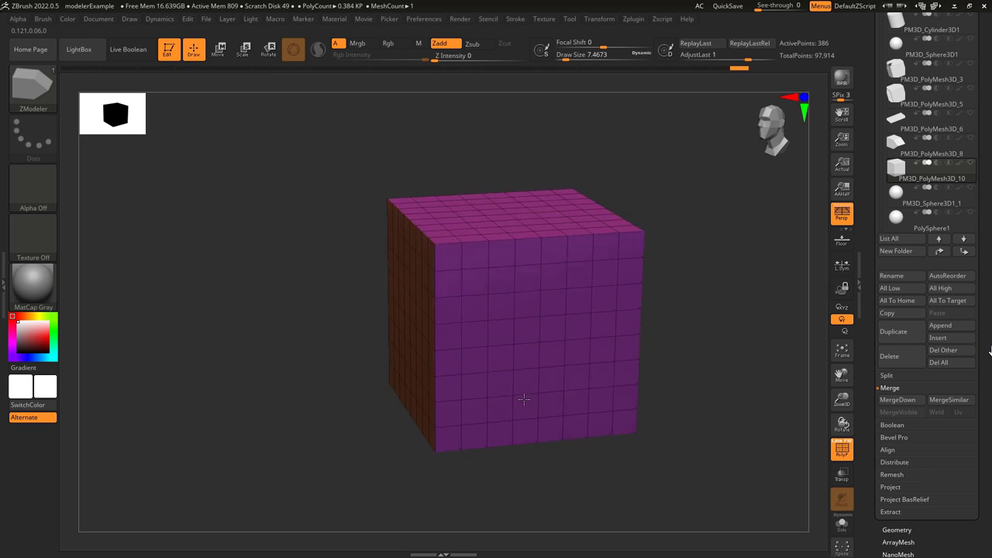
left_click_drag(524, 400, 337, 411)
Step: Assign Checker polygroups to all polygons of the cube
key("space")
left_click(416, 300)
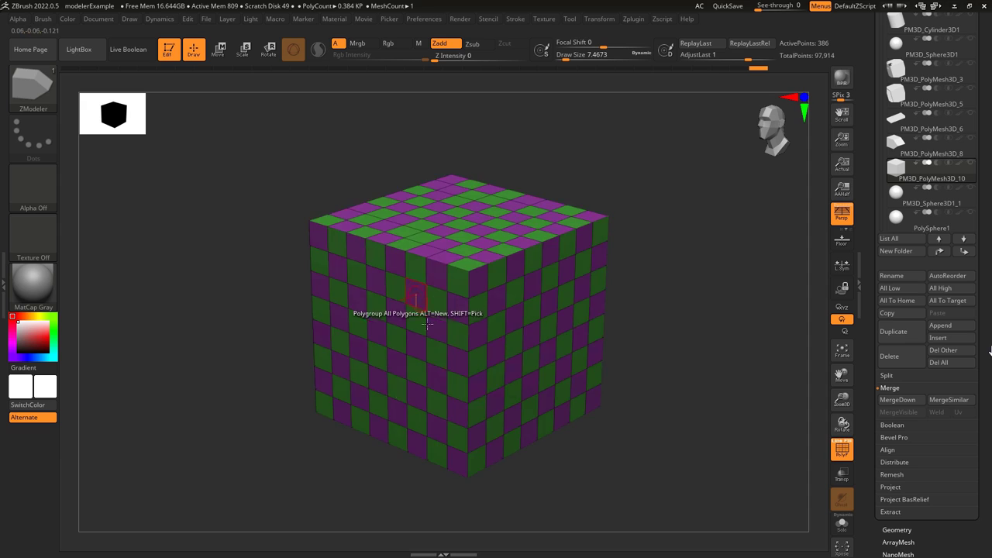
right_click_drag(417, 299, 509, 360)
Step: Assign one shared polygroup to all polygons of the mesh with spheres and cube using One GroupID
key("space")
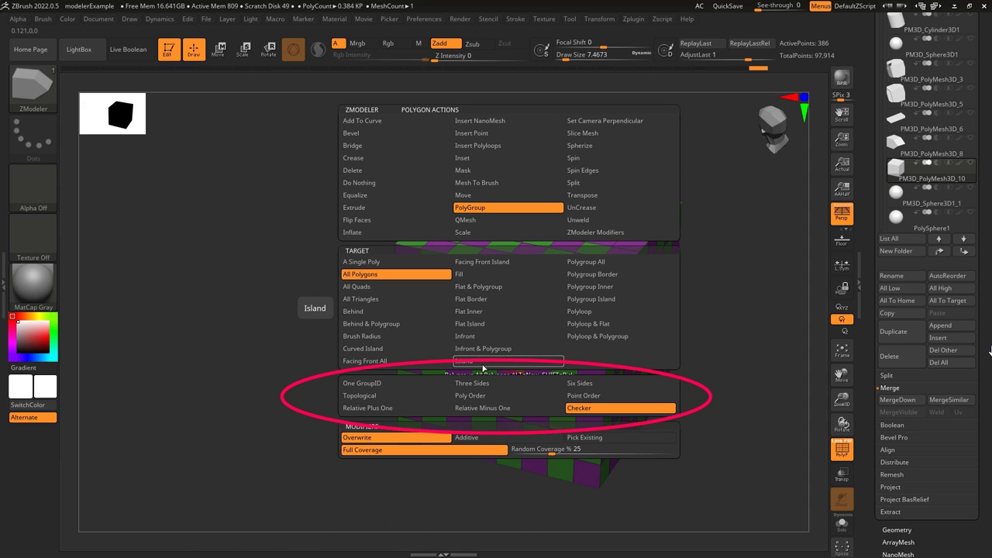
left_click(412, 384)
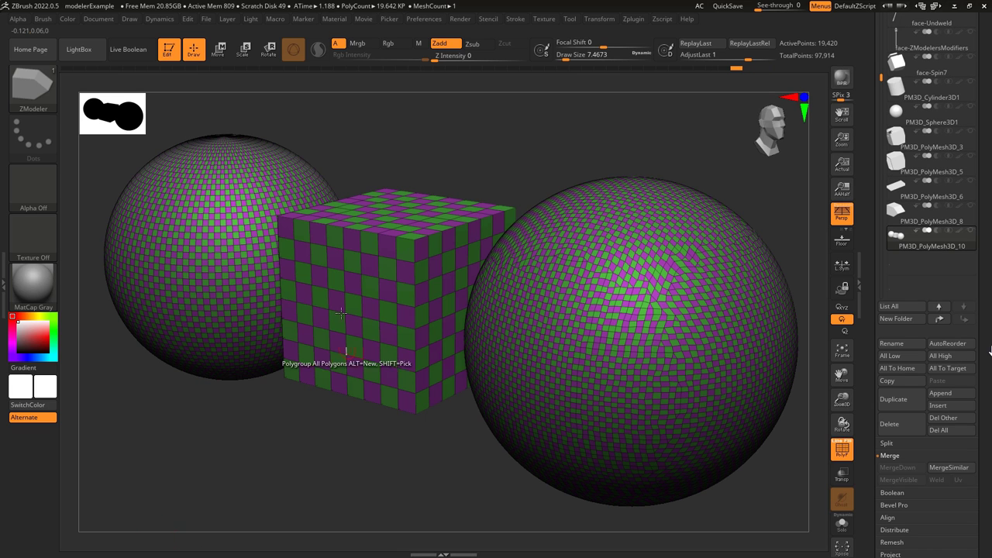
left_click(354, 283)
Step: Regroup all polygons of the spheres-and-cube mesh with the Topological option and with Relative Plus One
key("space")
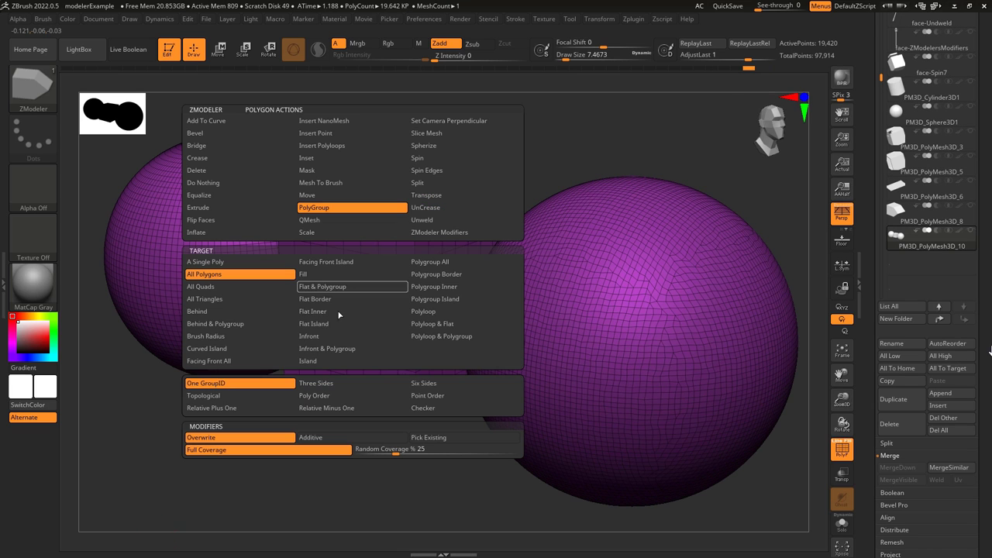
left_click(204, 396)
left_click(287, 310)
key("space")
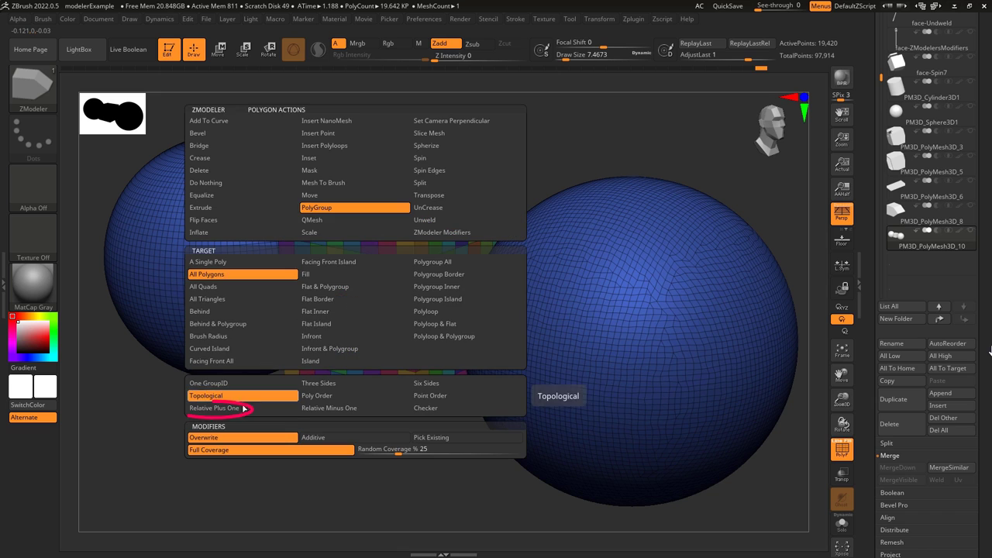
left_click(242, 408)
left_click(285, 308)
Step: Regroup all polygons of the spheres-and-cube mesh with the Three Sides option and with Poly Order
key("space")
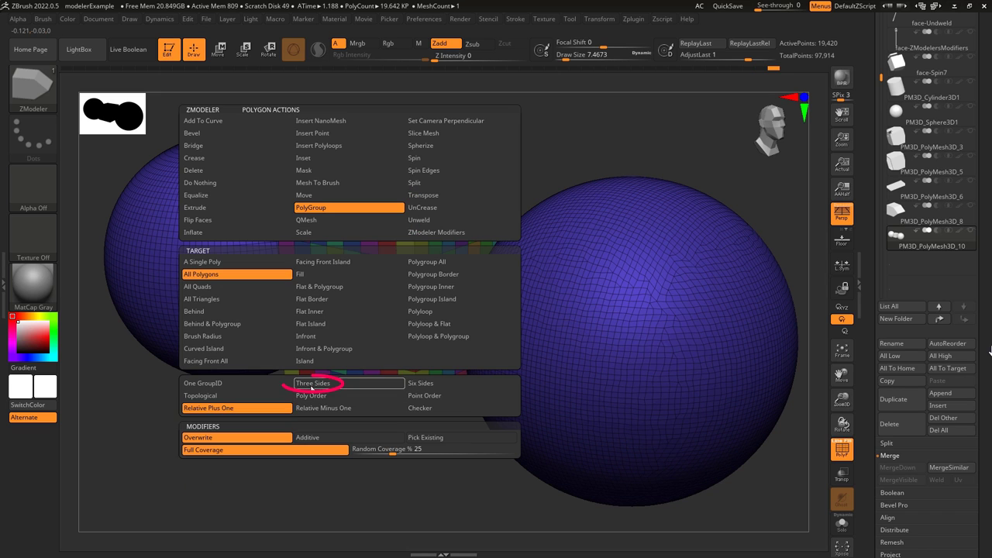
left_click(311, 383)
left_click(381, 262)
key("space")
left_click(347, 395)
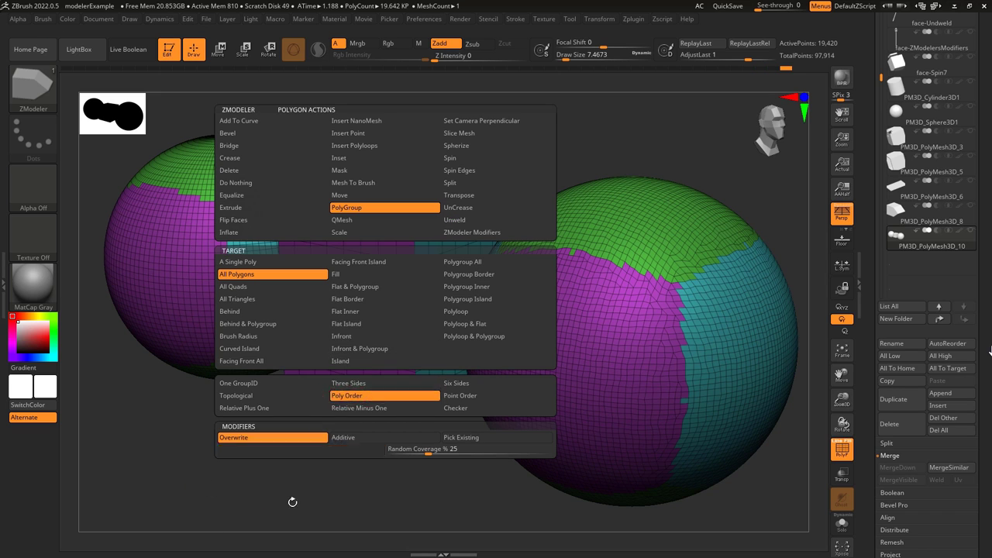
left_click(372, 284)
Step: Regroup all polygons of the spheres-and-cube mesh with Relative Minus One and with Six Sides
key("space")
left_click(366, 408)
left_click(374, 285)
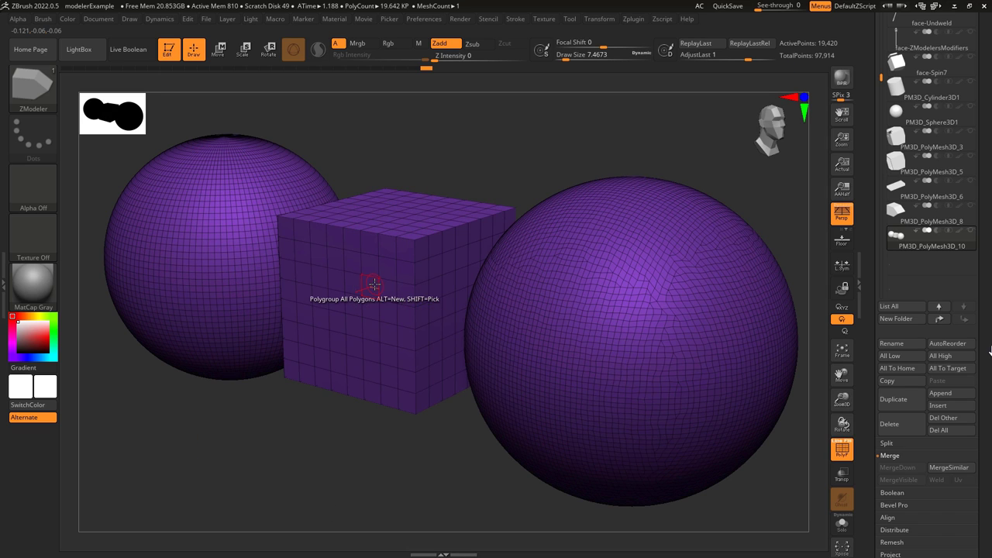
key("space")
left_click(422, 383)
left_click(352, 283)
Step: Regroup all polygons of the spheres-and-cube mesh with the Point Order option and with Checker
key("space")
left_click(441, 396)
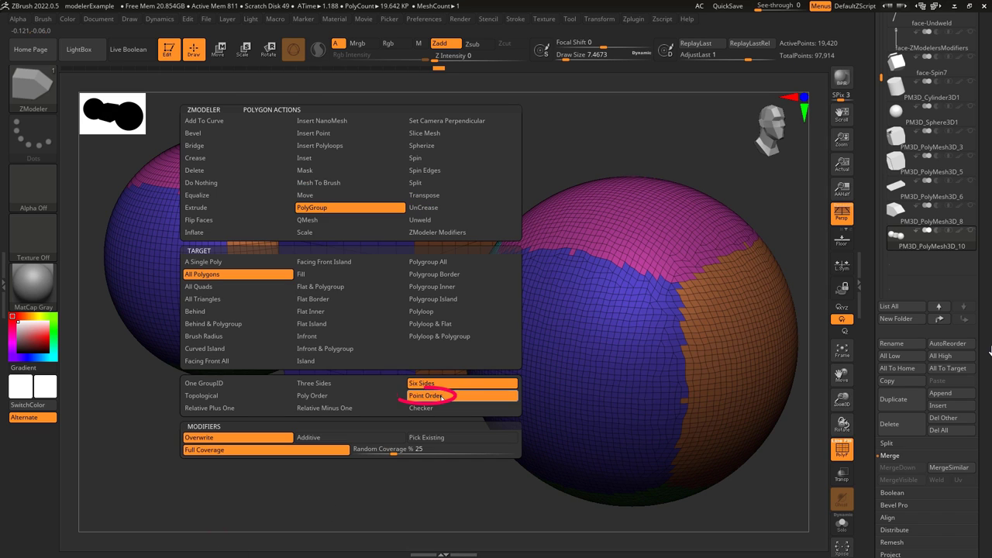
left_click(340, 290)
key("space")
left_click(409, 409)
left_click(363, 334)
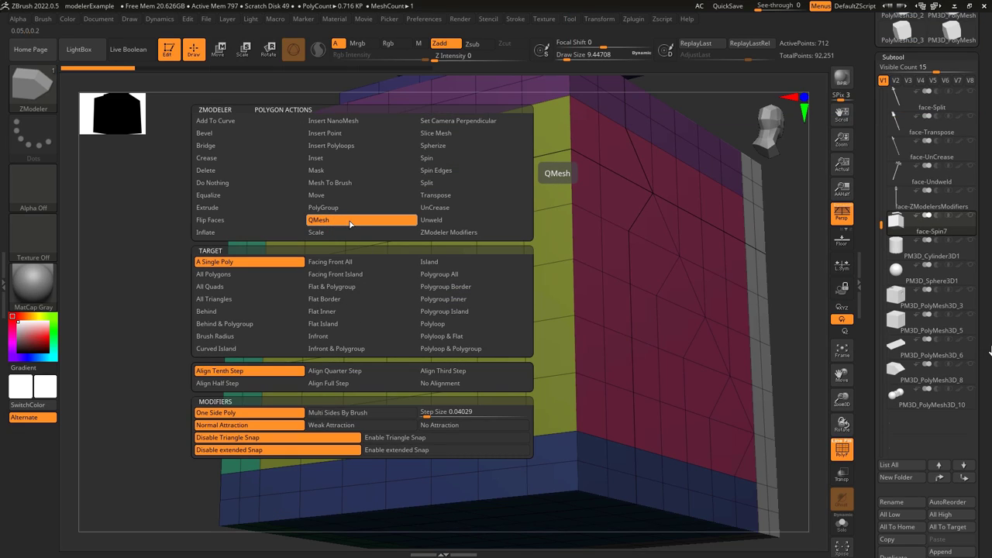
Step: Try the QMesh action on a single polygon of the cube's yellow-green face
left_click(348, 224)
left_click_drag(365, 328, 211, 303)
key("ctrl+z")
Step: Mark several separate polygons on the yellow-green face as temporary targets and pull them outward together with QMesh
key("alt")
key("alt")
key("alt")
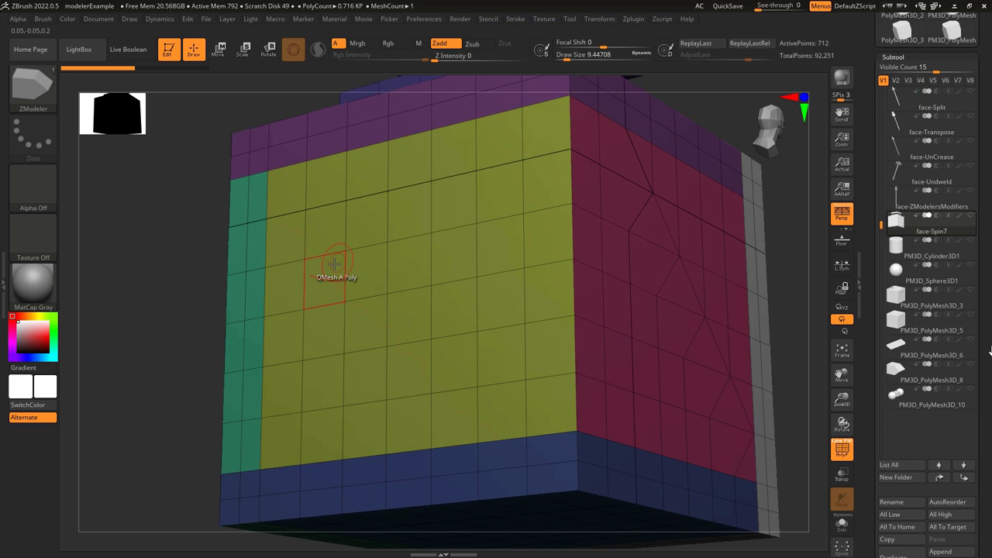
left_click(327, 279, "alt")
left_click(411, 264, "alt")
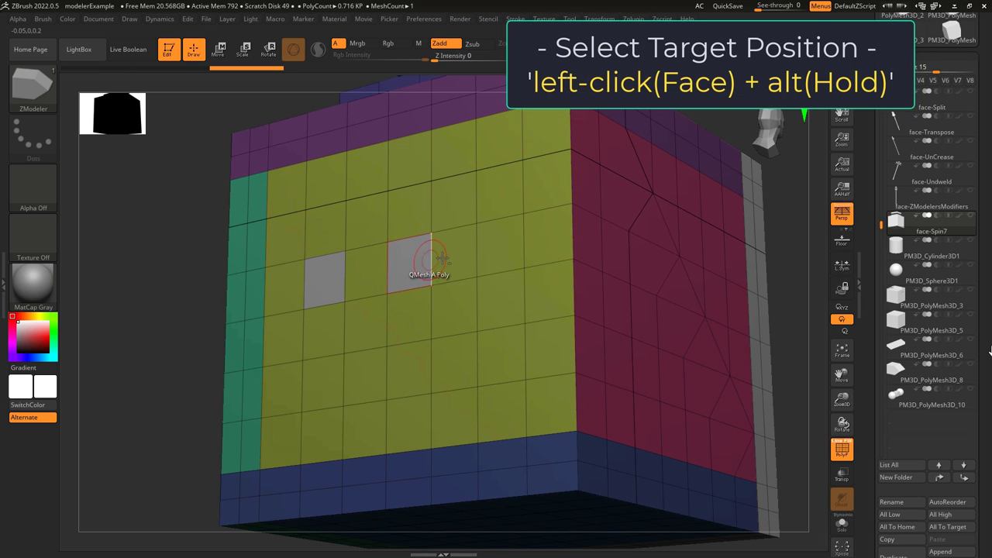
left_click(500, 245, "alt")
mouse_move(323, 376)
left_mouse_down("alt")
mouse_move(502, 352)
mouse_move(290, 370)
mouse_move(180, 357)
left_mouse_up("alt")
Step: Go through the QMesh alignment options and pull one yellow-green polygon outward with Align Tenth Step
key("space")
left_click(369, 374)
left_click(407, 387)
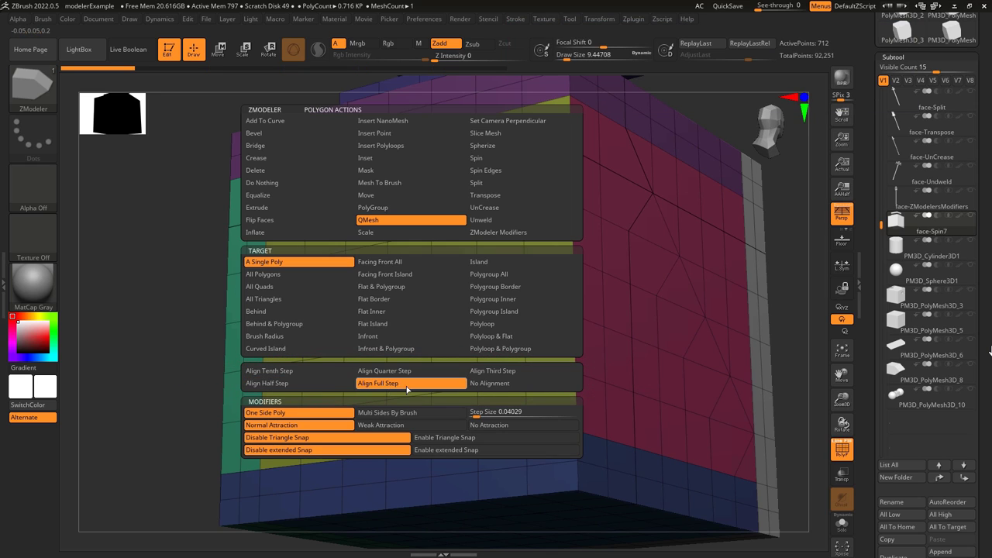
left_click(492, 374)
left_click(498, 387)
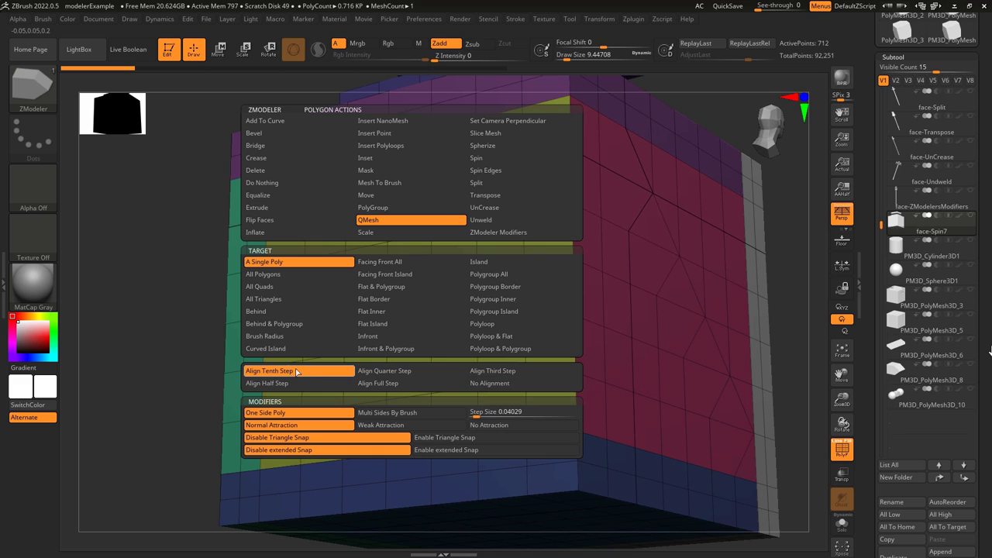
left_click_drag(366, 325, 275, 299)
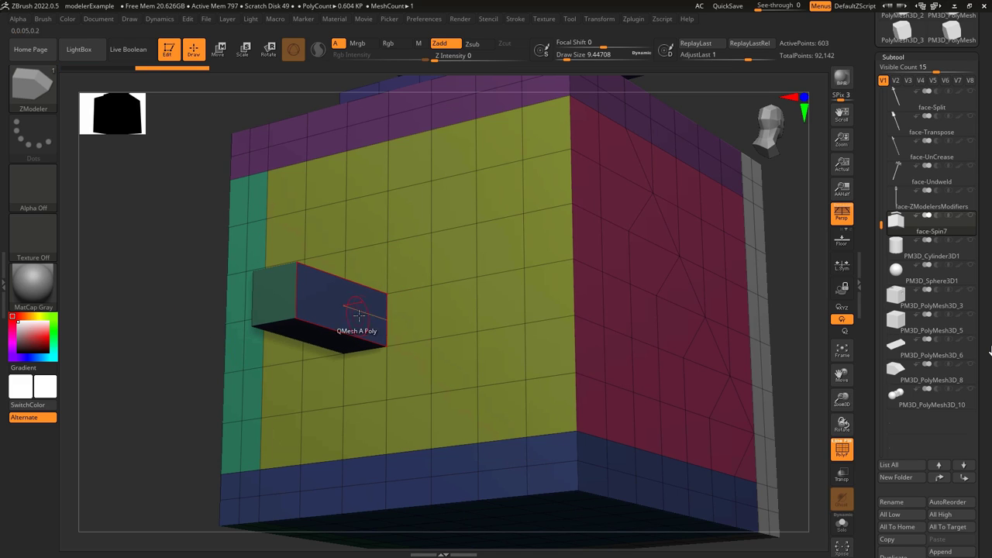
Step: Pull the next polygons beside the block outward with QMesh, switching to Align Half Step
left_click_drag(411, 319, 348, 317)
left_click(411, 319)
key("space")
left_click(341, 383)
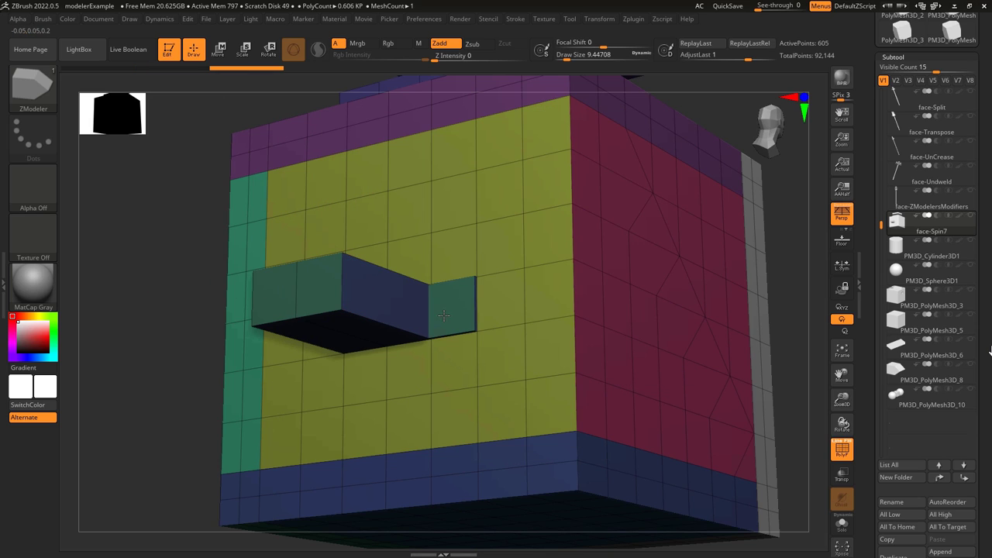
left_click(443, 314)
Step: Pull out the next adjacent polygon with Align Quarter Step and a polygon in the row below with Align Full Step
key("space")
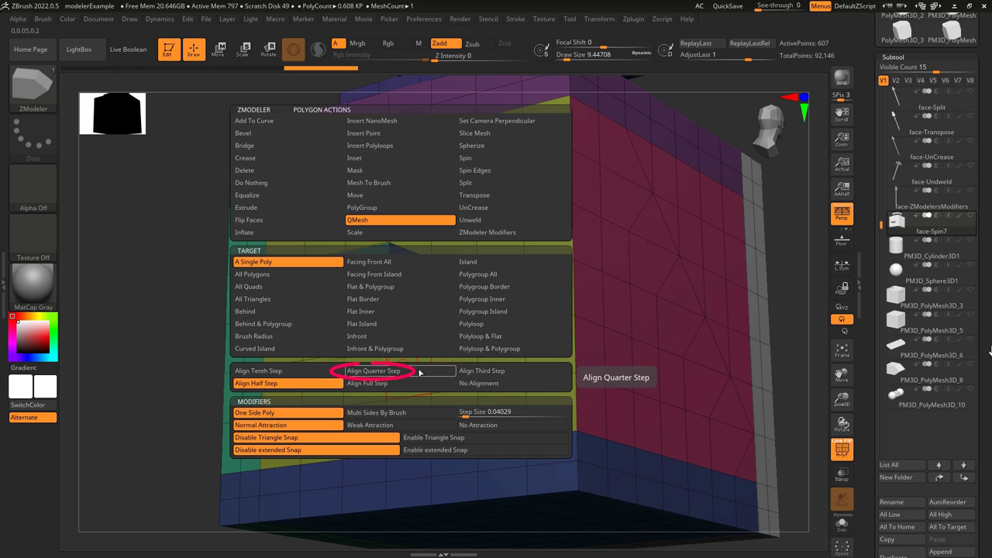
left_click(419, 372)
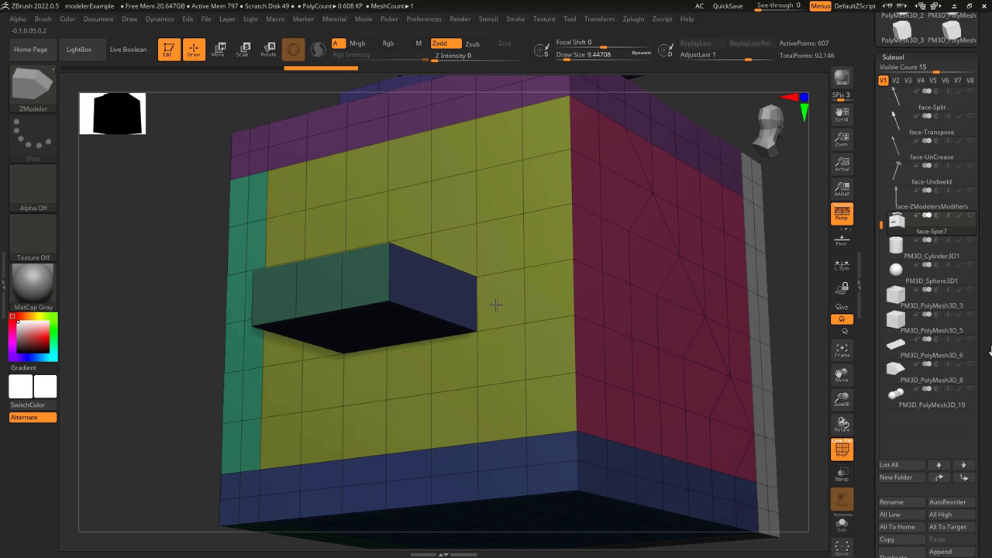
left_click_drag(489, 305, 413, 301)
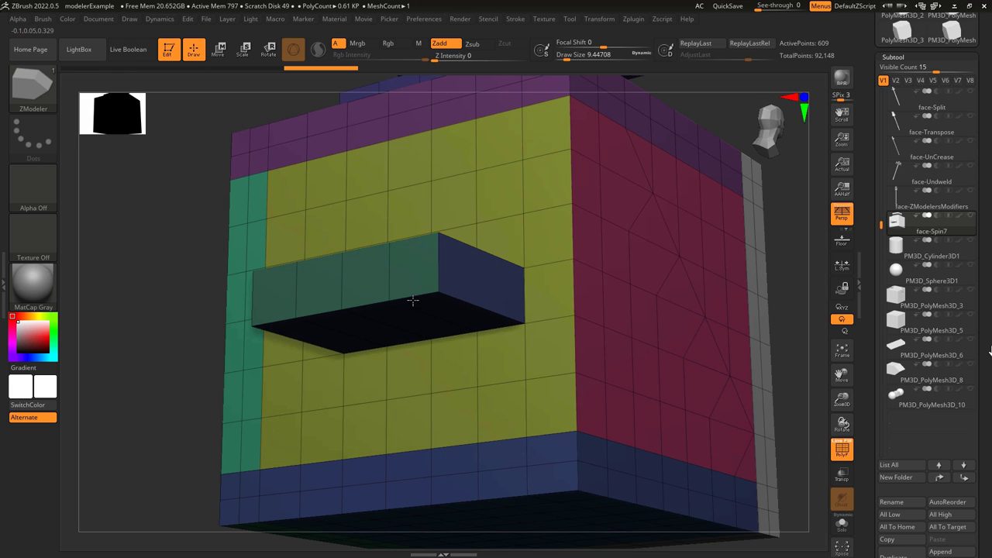
key("space")
left_click(419, 379)
left_click_drag(333, 405, 318, 376)
Step: Pull out another yellow-green polygon with No Alignment and try QMesh with the Weak Attraction modifier
key("space")
left_click(481, 382)
left_click_drag(539, 289, 458, 272)
key("space")
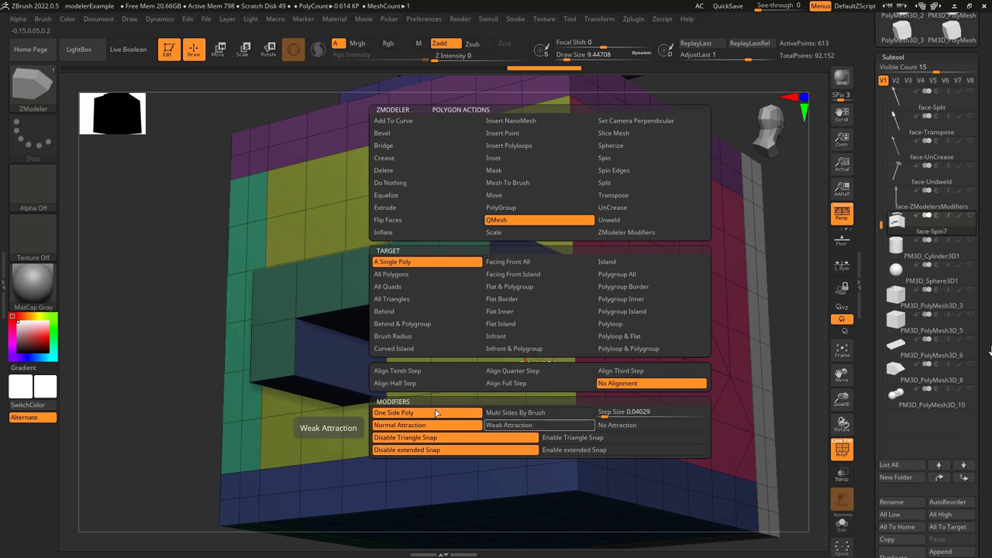
left_click(509, 425)
left_click_drag(542, 348, 487, 339)
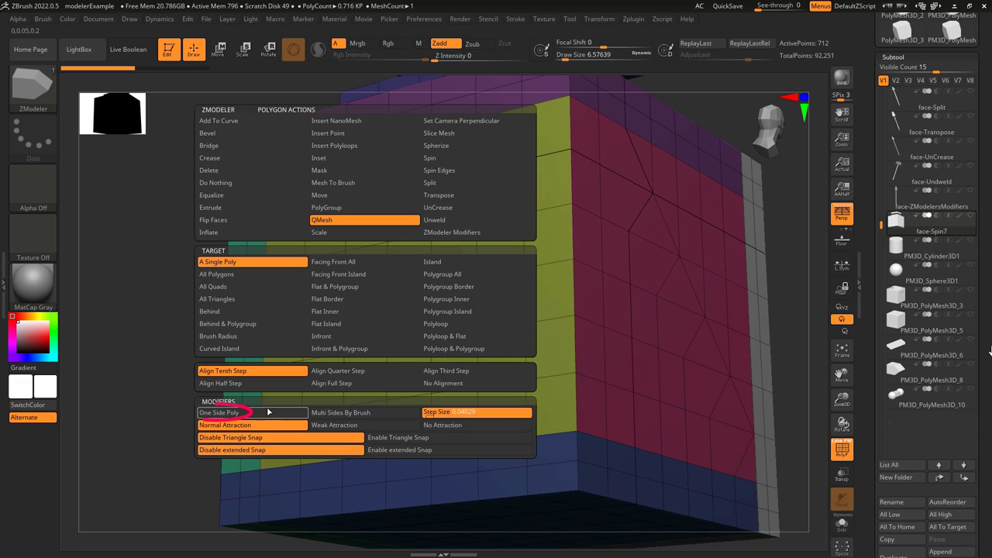
Step: Try QMesh on a single yellow-green polygon with the One Side Poly modifier
left_click(268, 412)
mouse_move(369, 324)
left_mouse_down()
mouse_move(156, 301)
mouse_move(122, 288)
mouse_move(349, 316)
mouse_move(16, 268)
mouse_move(275, 319)
mouse_move(23, 275)
left_mouse_up()
key("ctrl+z")
Step: Try the Multi Sides By Brush modifier with QMesh and increase the draw size to about 20
key("space")
left_click(333, 413)
key("ctrl+z")
key("s")
mouse_move(362, 323)
left_mouse_down()
mouse_move(52, 277)
mouse_move(299, 312)
left_mouse_up()
Step: Pull a yellow-green polygon outward with QMesh using the Step Size and Normal Attraction modifiers
key("space")
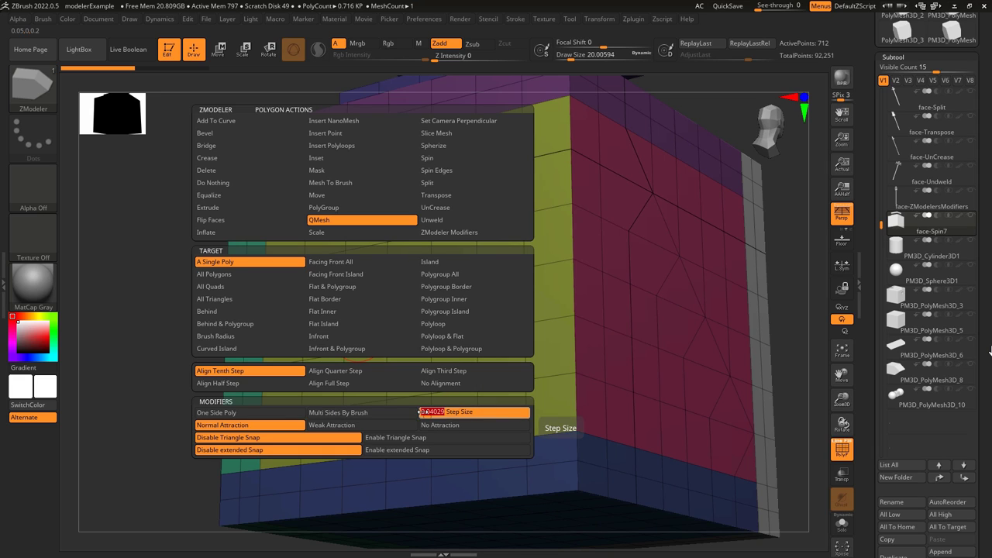
left_click_drag(370, 332, 231, 309)
key("space")
left_click(232, 426)
left_click(376, 425)
Step: Try QMesh on adjacent yellow-green polygons, switching between attraction modifiers, including No Attraction, before each pull
key("space")
left_click(371, 423)
left_click_drag(407, 313, 249, 304)
key("space")
left_click(519, 426)
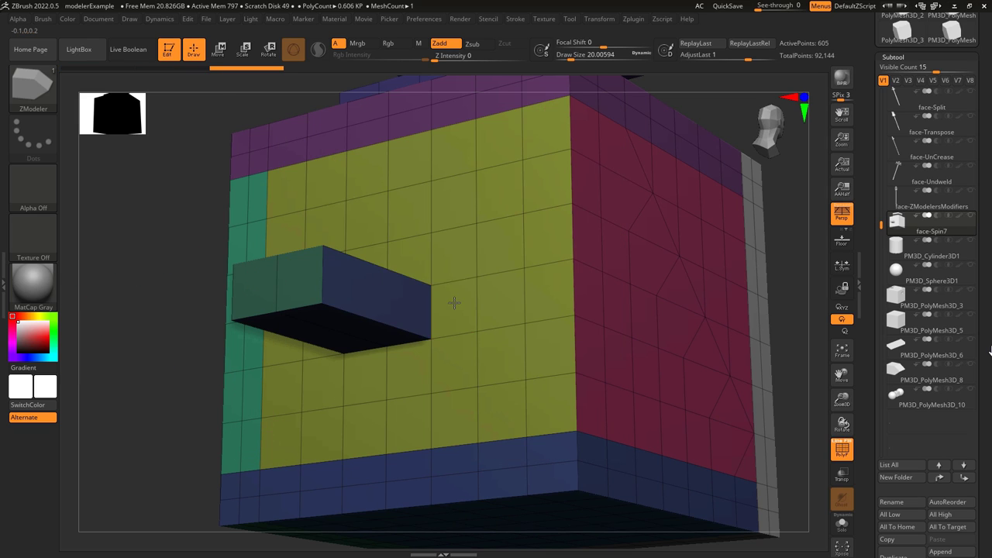
left_click_drag(455, 303, 333, 295)
key("space")
left_click(374, 425)
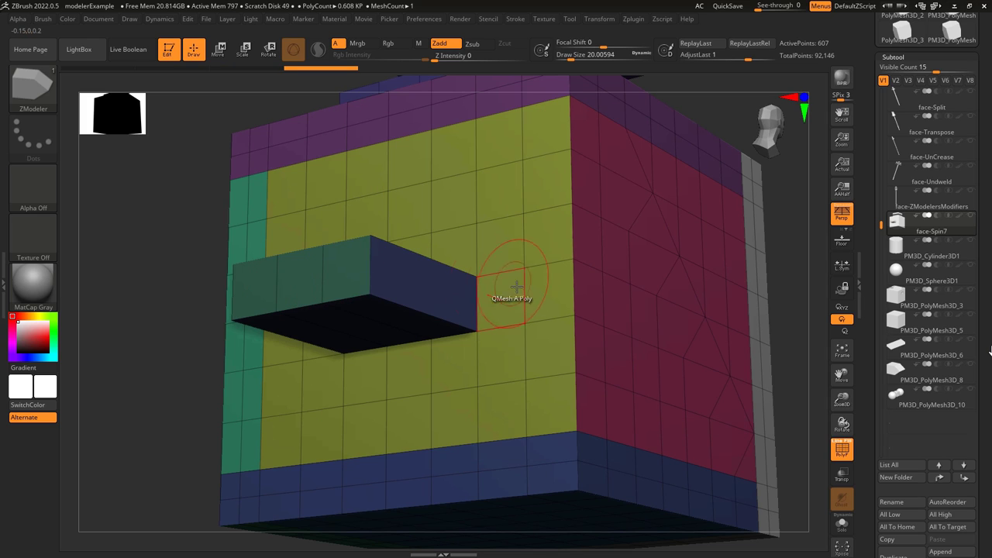
left_click(516, 287)
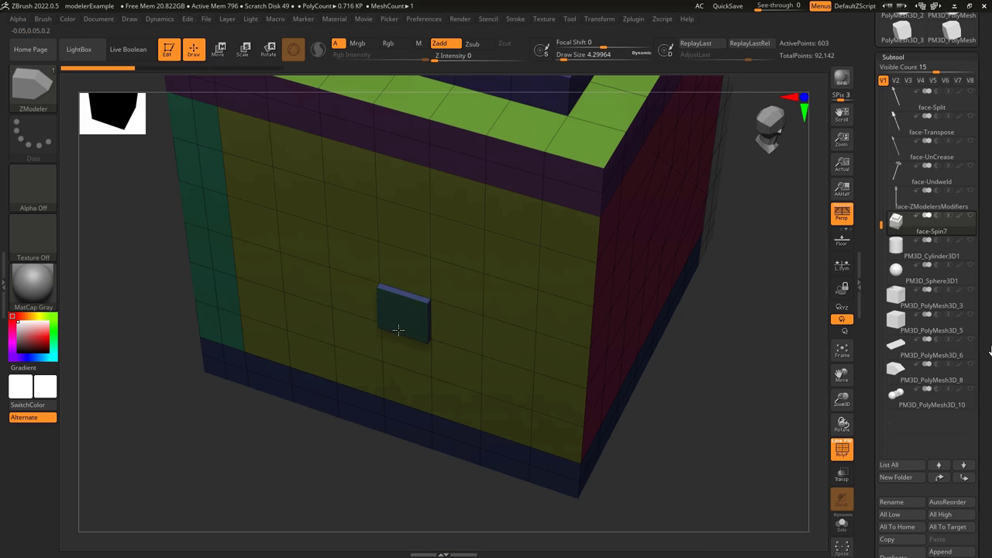
Step: Pull out a yellow-green polygon with QMesh and try pulling its neighbour with the Enable Triangle Snap modifier
left_click_drag(399, 318, 393, 372)
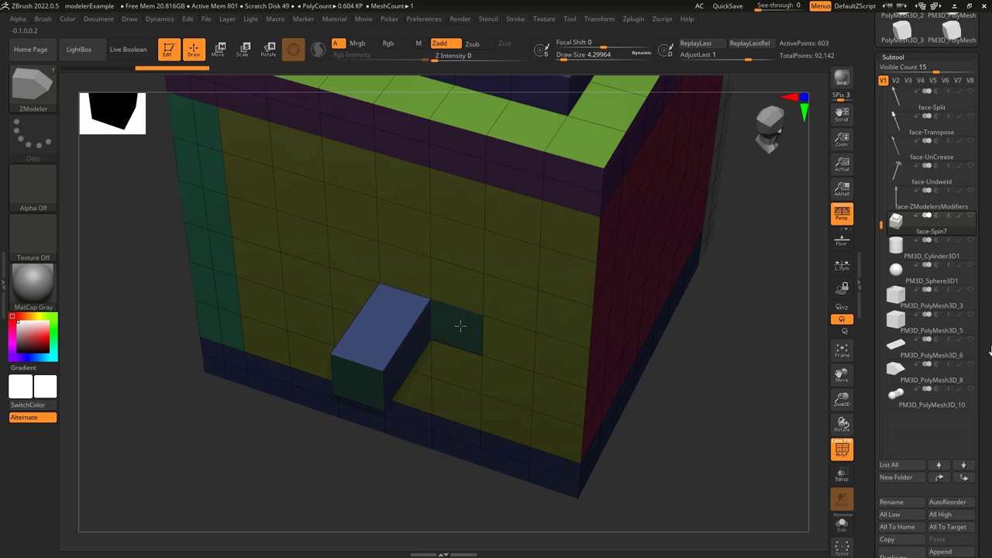
left_click(460, 326)
key("space")
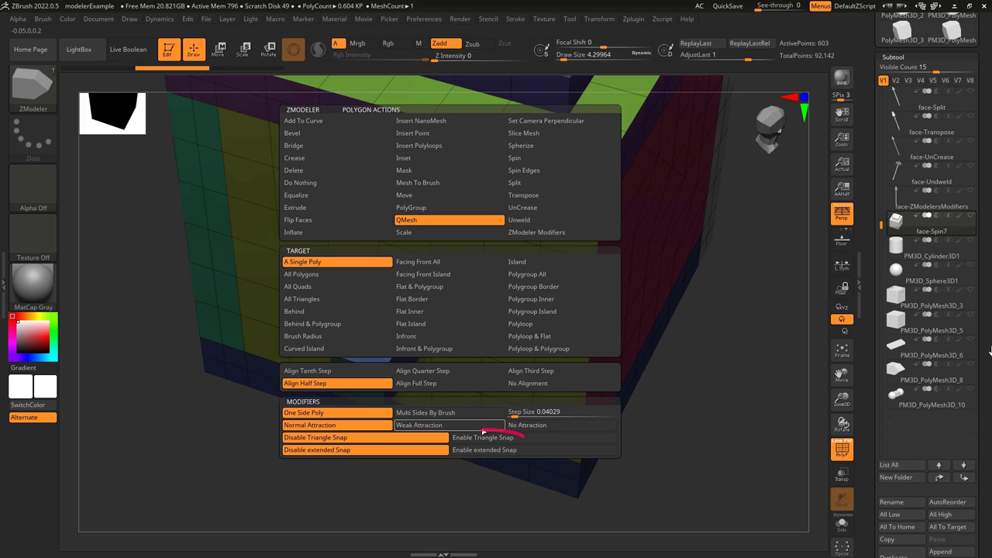
left_click(585, 440)
key("ctrl+z")
left_click(463, 329)
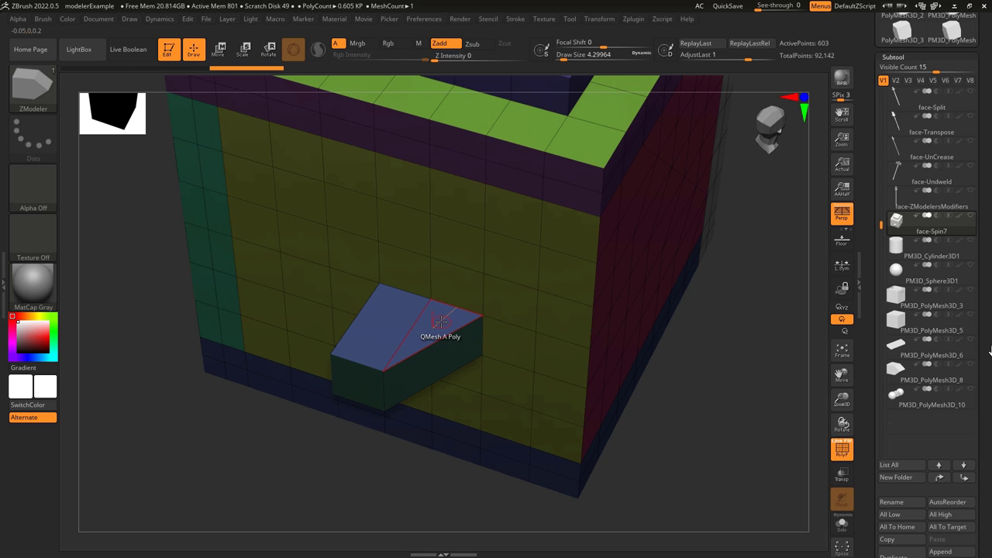
key("ctrl+z")
Step: Pull a yellow-green polygon outward with QMesh and try its neighbour before and after choosing the Enable extended Snap modifier
key("space")
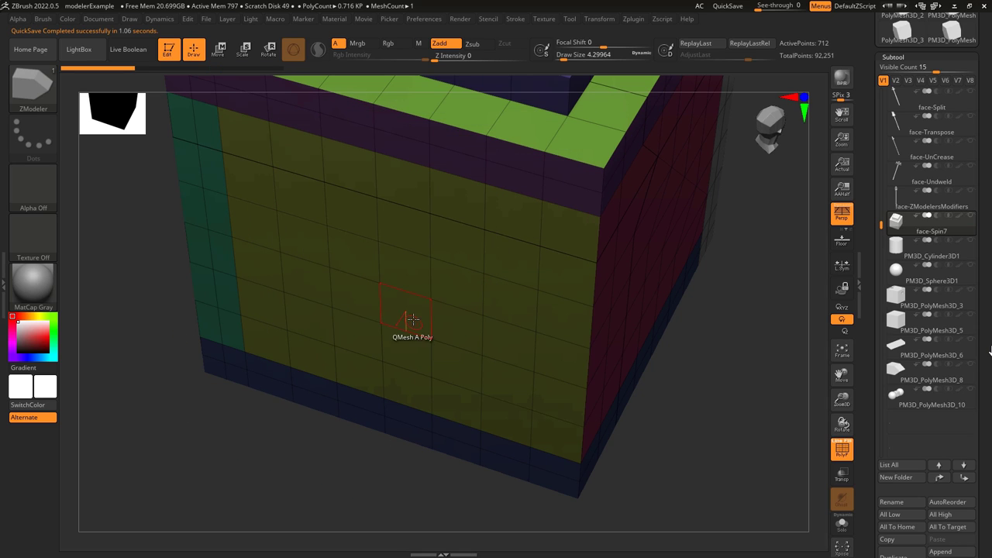
left_click_drag(412, 318, 315, 450)
left_click(454, 336)
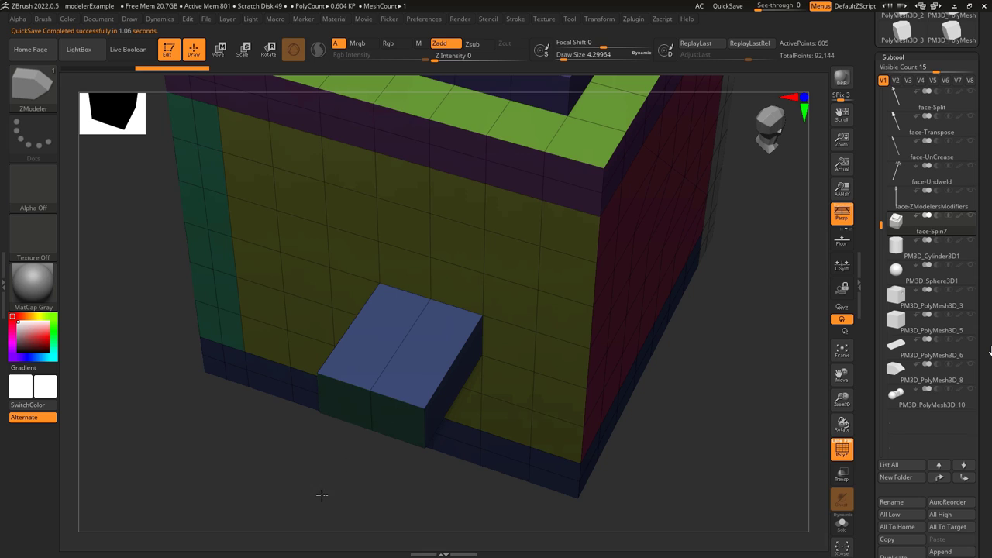
key("ctrl+z")
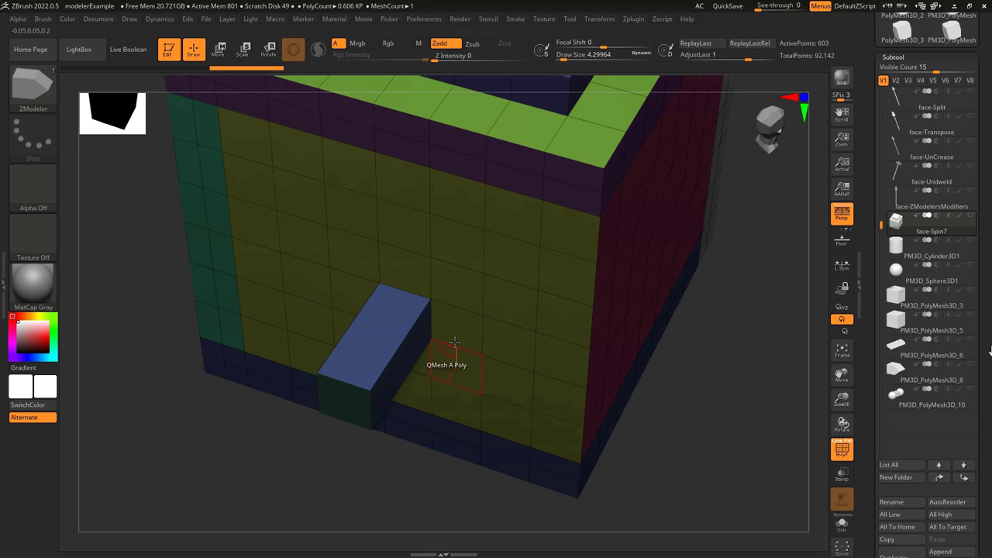
key("space")
left_click(502, 450)
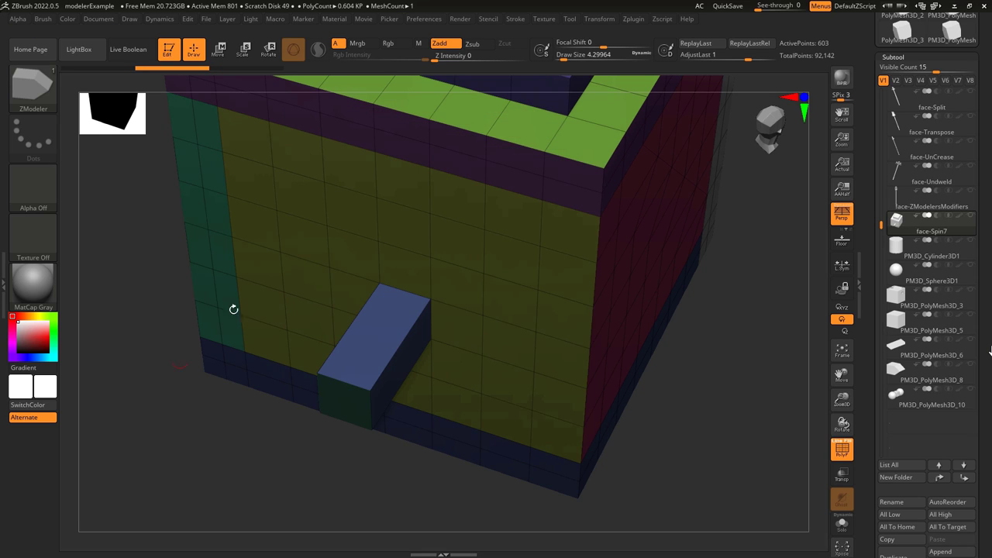
left_click_drag(450, 321, 456, 351)
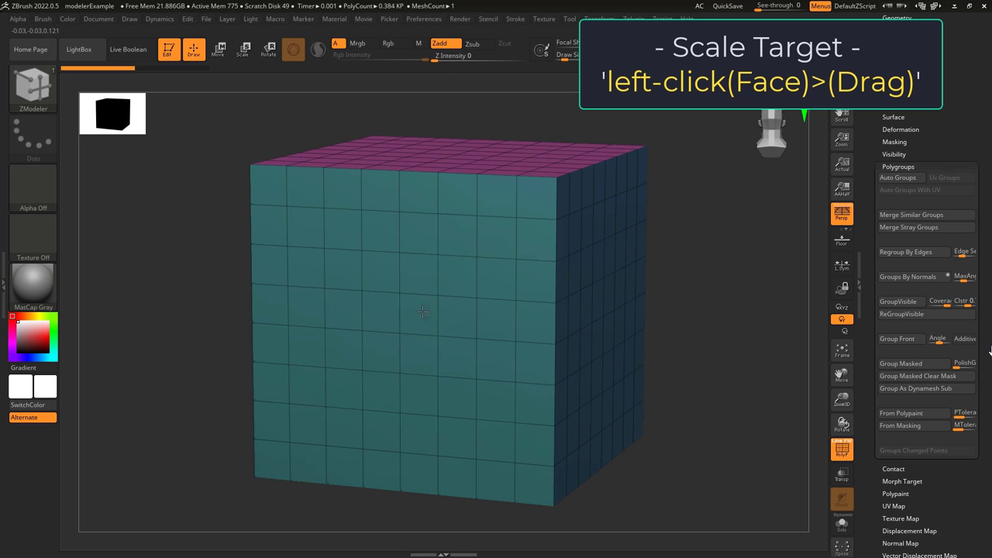
Step: Try scaling the teal cube uniformly with the gizmo and moving it along the X axis
left_click_drag(434, 335, 439, 324)
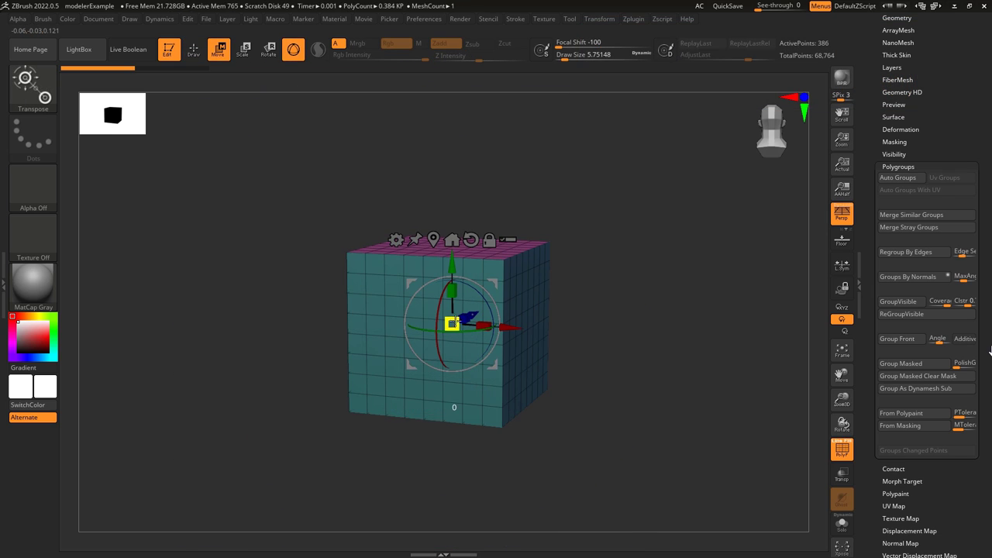
left_click_drag(456, 320, 403, 360)
key("ctrl+z")
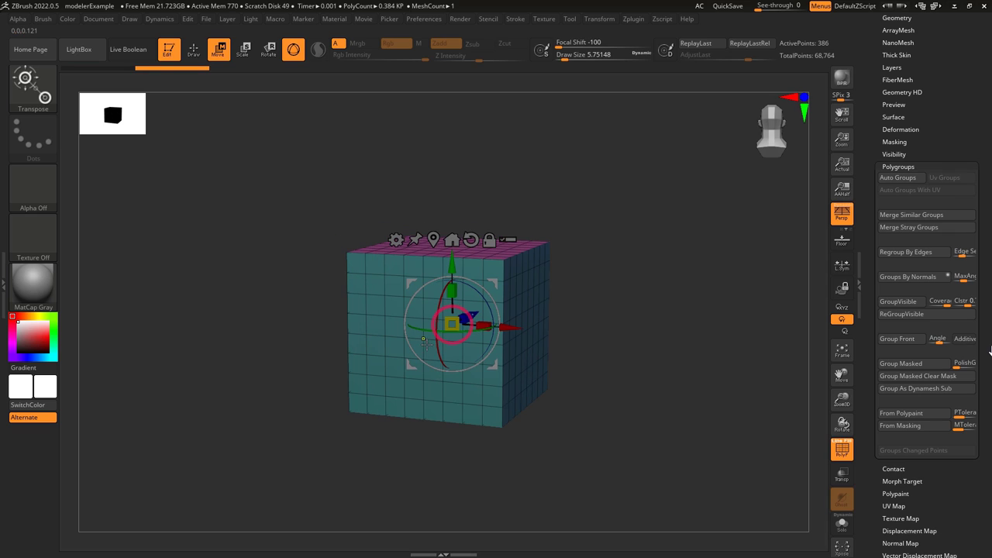
left_click_drag(522, 327, 733, 379)
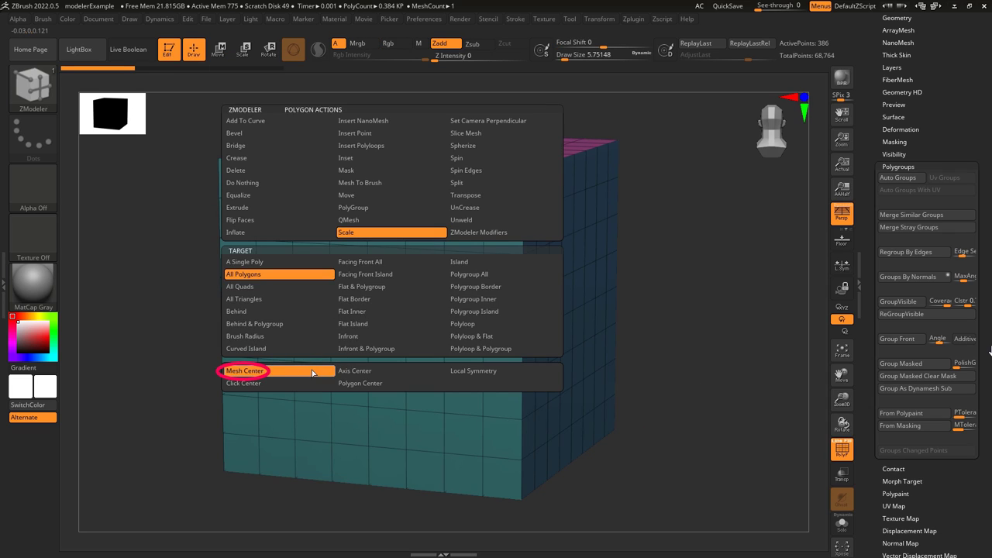
Step: Try the Scale action on All Polygons of the cube with Mesh Center and with Click Center
left_click(314, 373)
left_click_drag(455, 310, 341, 346)
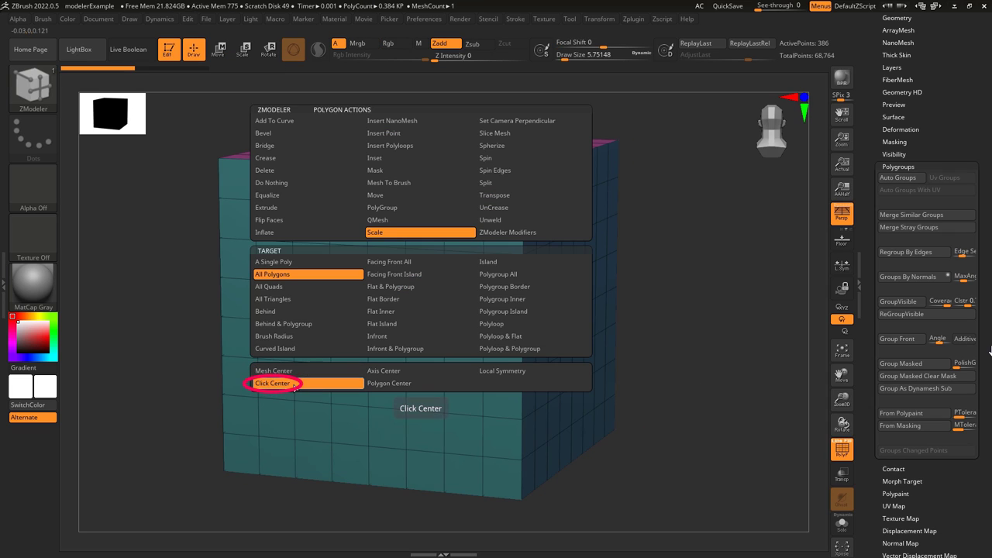
left_click(276, 381)
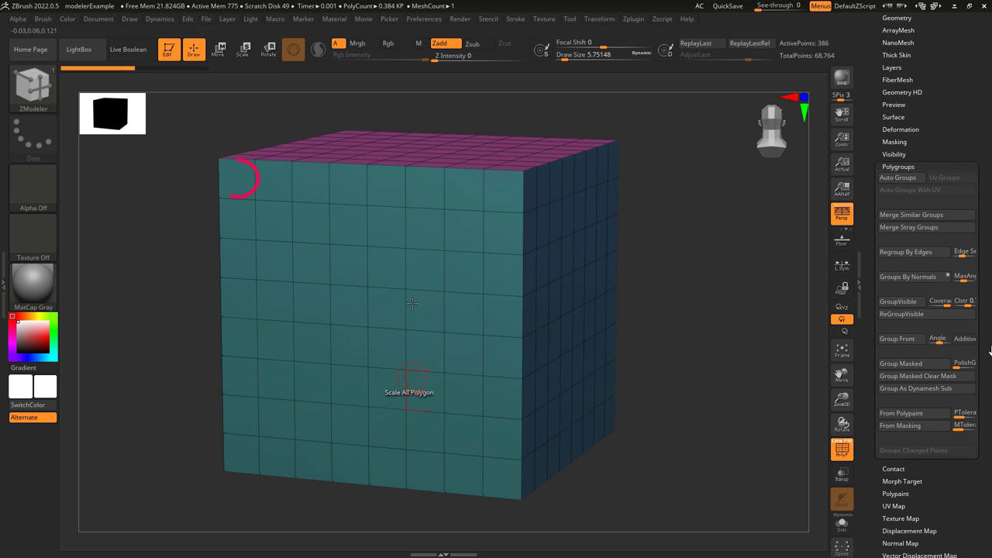
left_click_drag(243, 182, 373, 463)
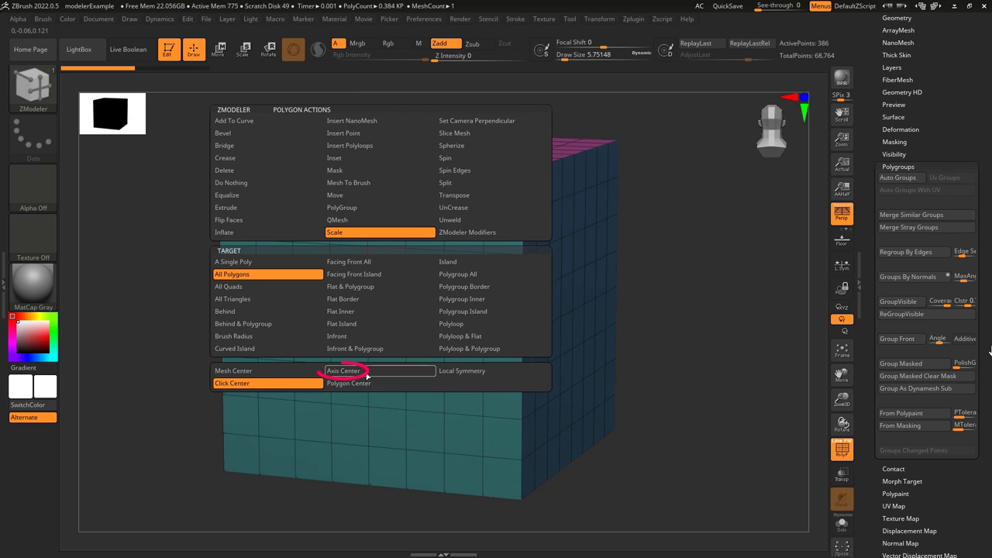
Step: Set the Scale action to Axis Center, show the floor grid and try scaling all polygons of the cube
left_click(364, 371)
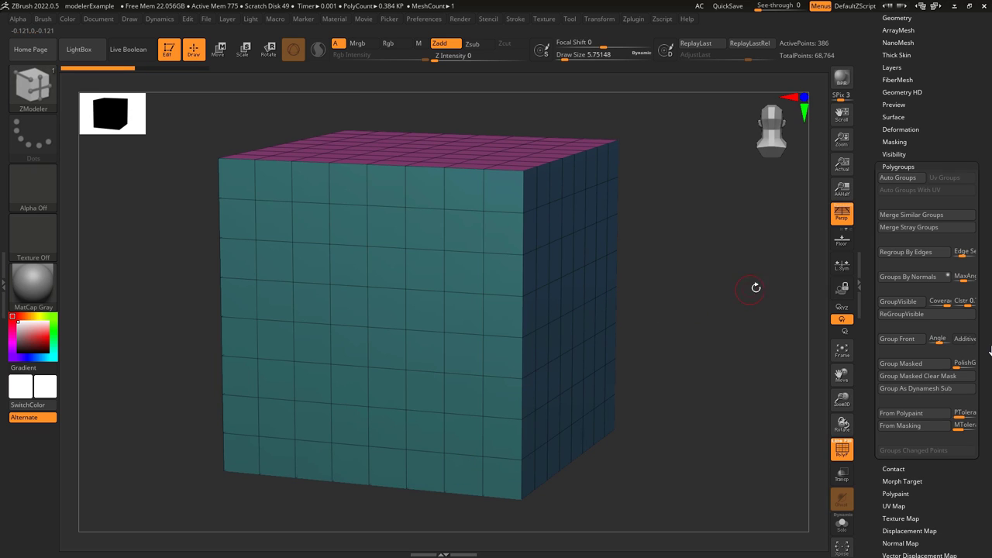
left_click(848, 243)
right_click_drag(523, 339, 522, 310, "ctrl")
left_click_drag(457, 387, 260, 393)
key("ctrl+z")
Step: Move the cube along the X axis away from the world origin and try scaling it from the Axis Center
key("w")
left_click_drag(500, 324, 746, 343)
right_click_drag(745, 344, 658, 331, "alt")
key("q")
left_click_drag(658, 330, 626, 334)
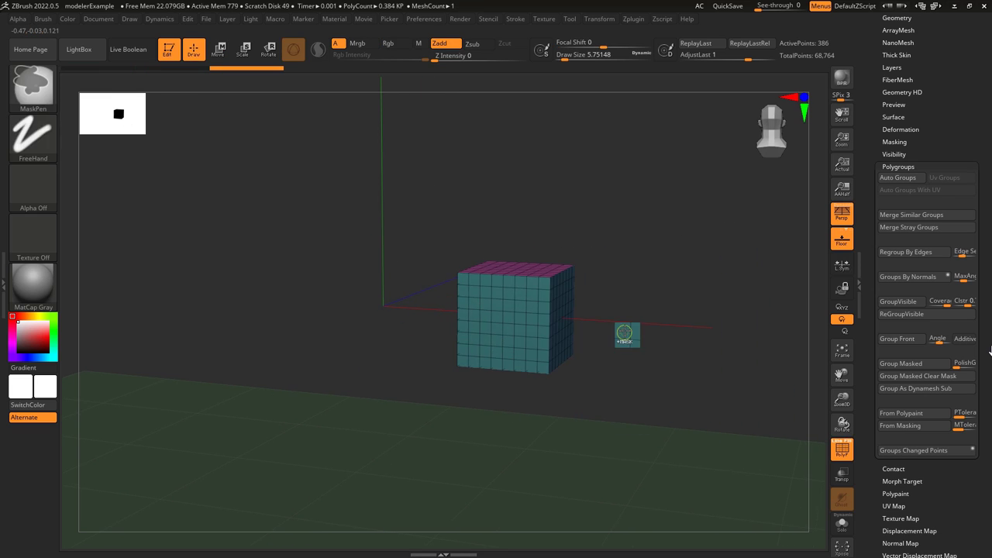
key("ctrl+z")
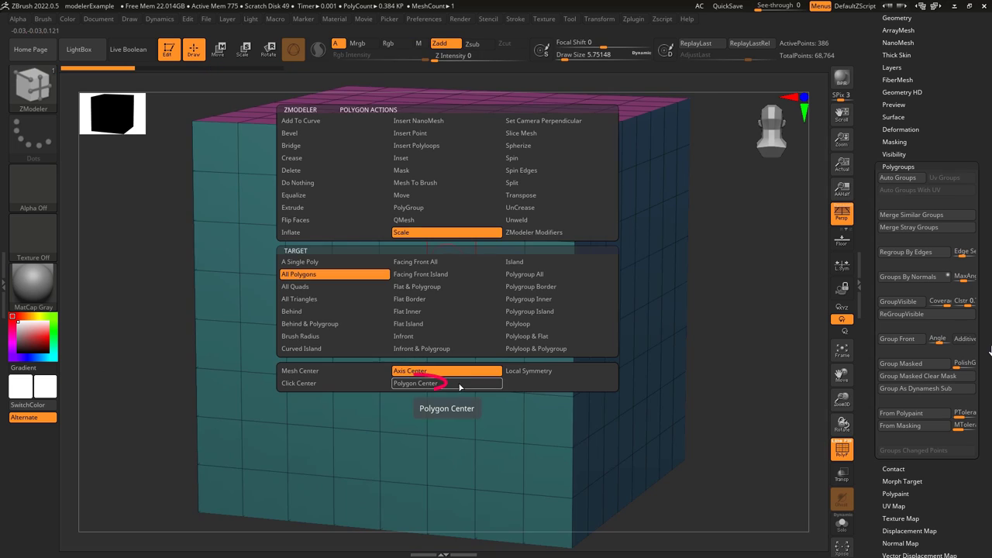
Step: Try the Scale action with the Curved Island target and Polygon Center on several polygons of the teal face
left_click(458, 386)
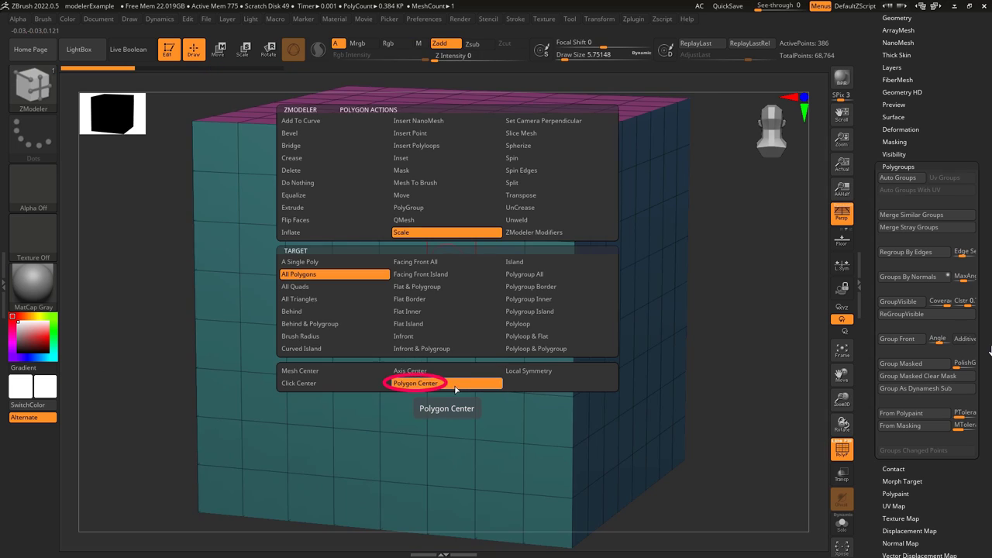
left_click(341, 348)
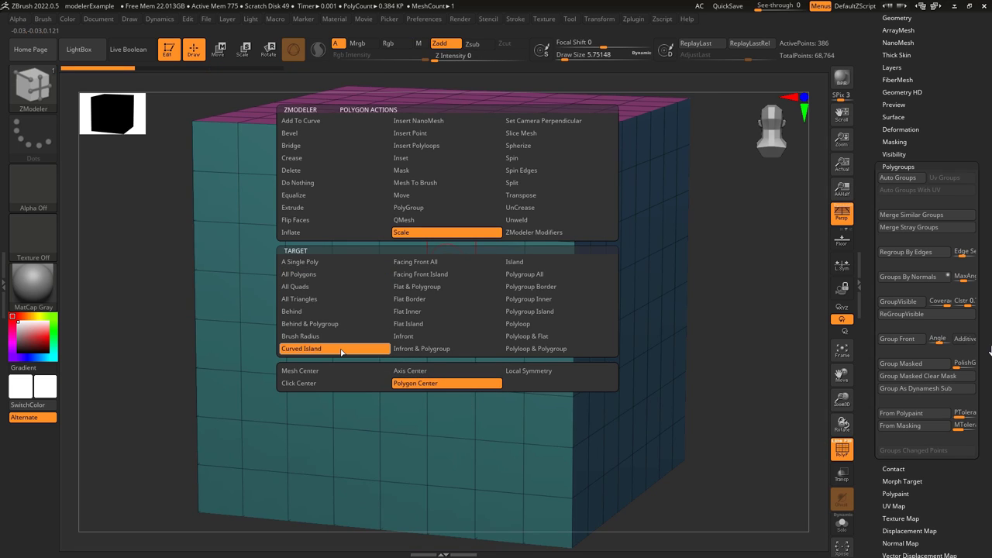
left_click_drag(201, 218, 203, 219)
key("ctrl+z")
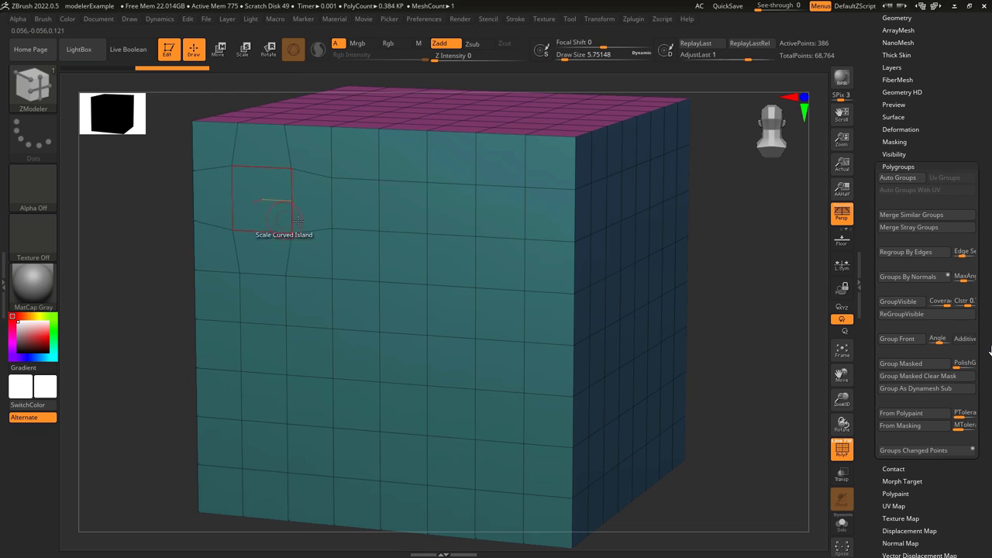
left_click_drag(546, 212, 490, 226)
key("ctrl+z")
left_click_drag(538, 168, 476, 192)
key("ctrl+z")
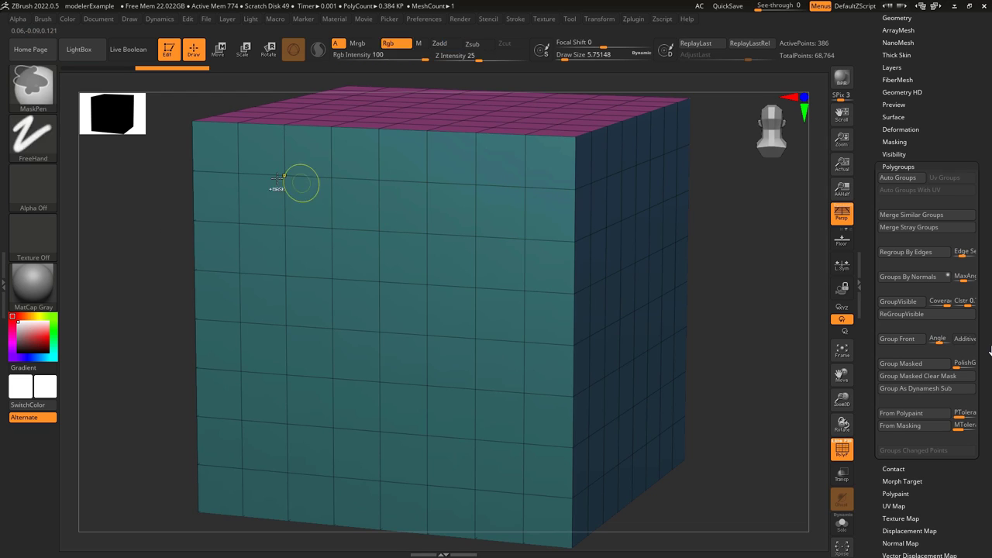
left_click_drag(228, 155, 194, 168)
key("ctrl+z")
Step: Try the Scale action with the Polygroup Island target on the cube's teal face and its blue side face
key("space")
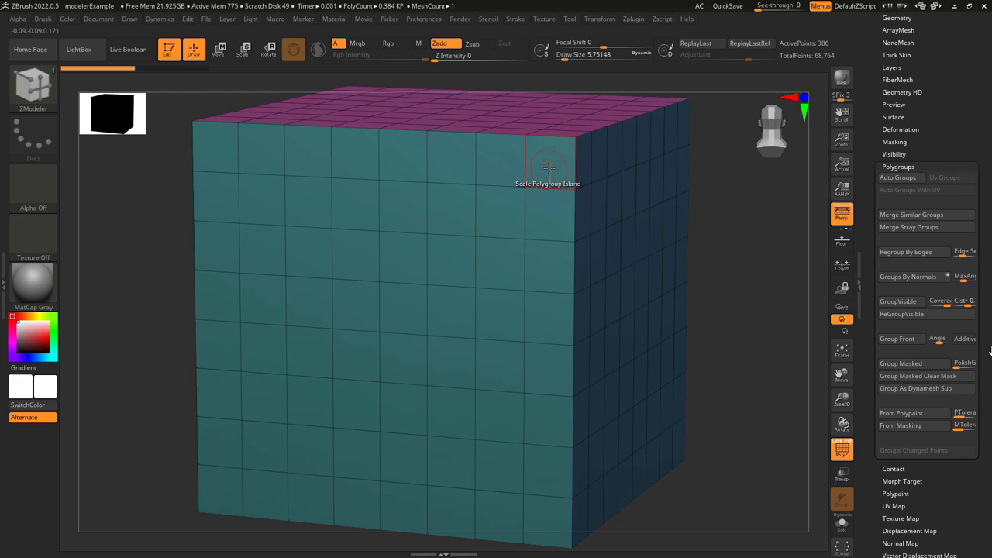
left_click_drag(549, 167, 499, 307)
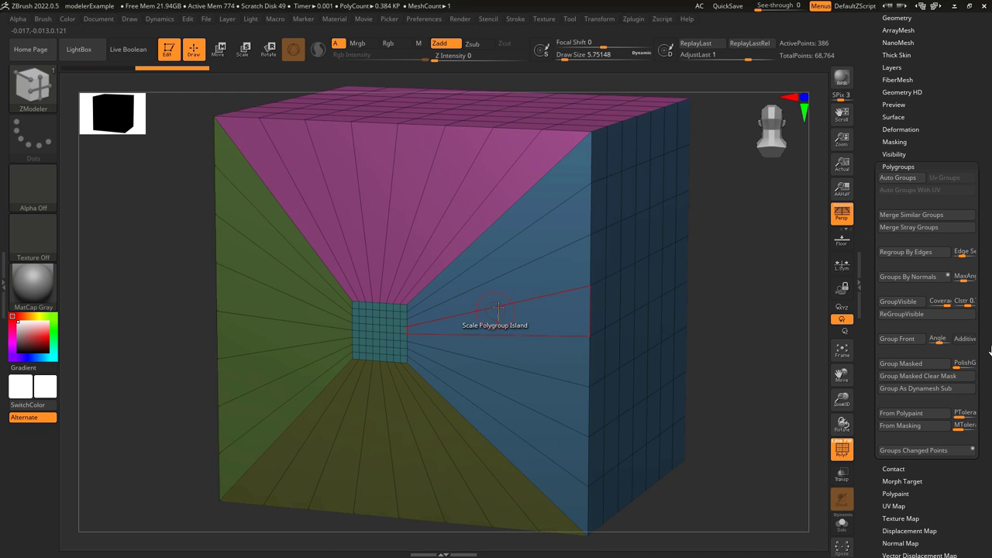
key("ctrl+z")
right_click_drag(489, 317, 459, 301)
left_click_drag(656, 200, 528, 214)
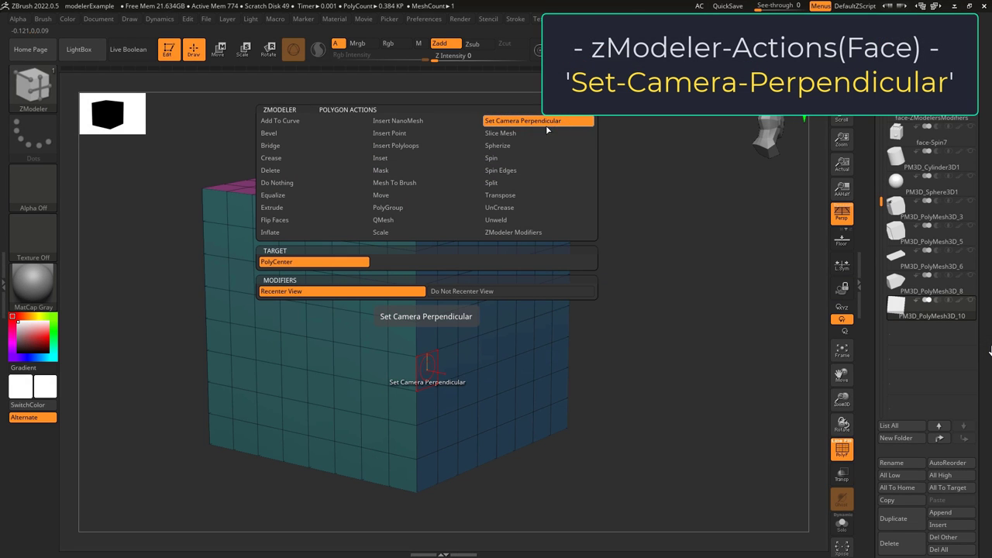
Step: Use Set Camera Perpendicular with Recenter View on polygons across the cube's faces
left_click(314, 295)
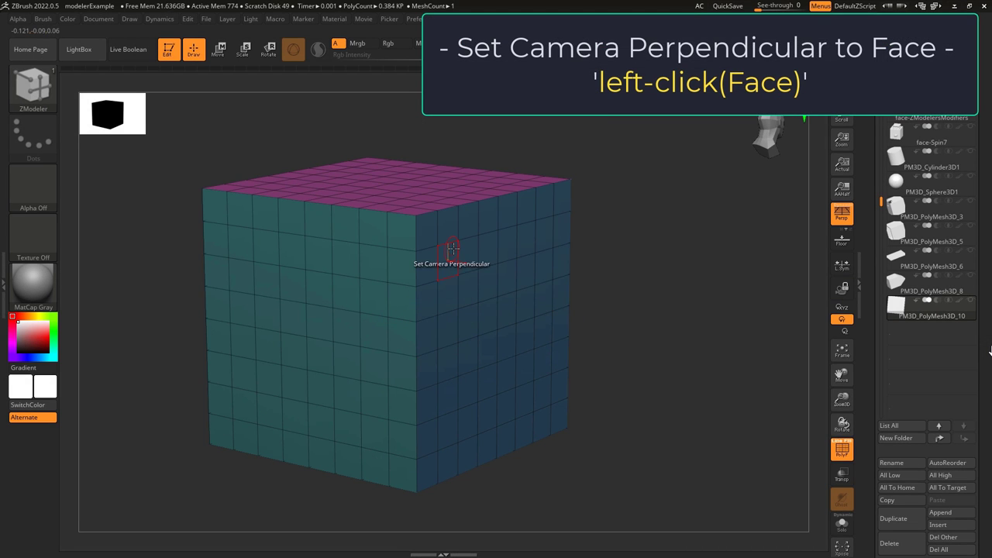
left_click(205, 219)
left_click(647, 453)
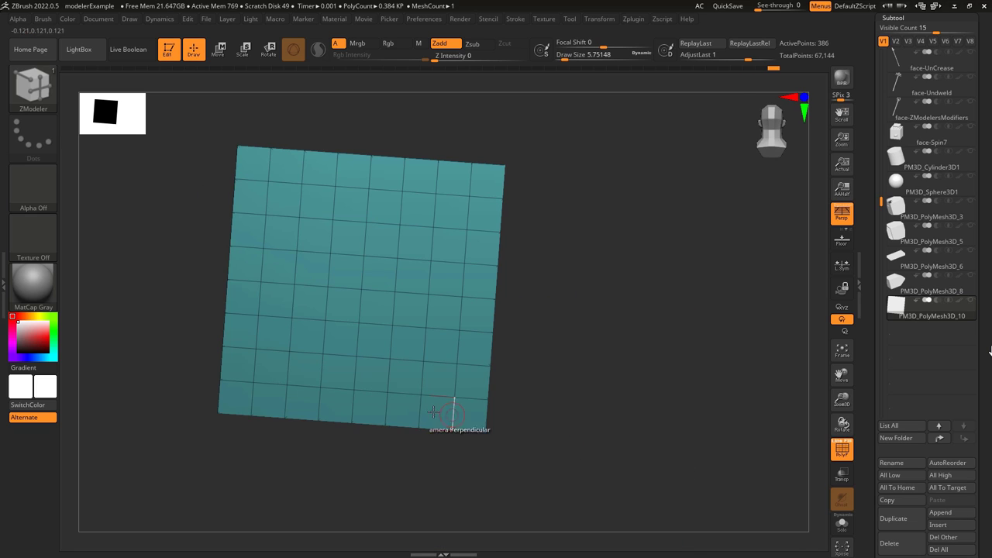
left_click_drag(229, 400, 463, 311, "alt")
left_click(289, 227)
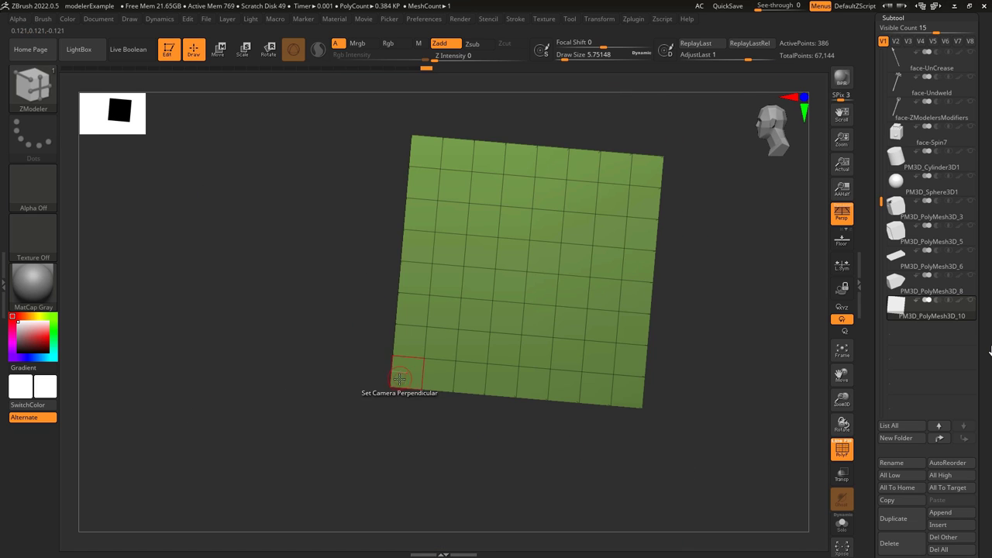
left_click(400, 379)
left_click(466, 103)
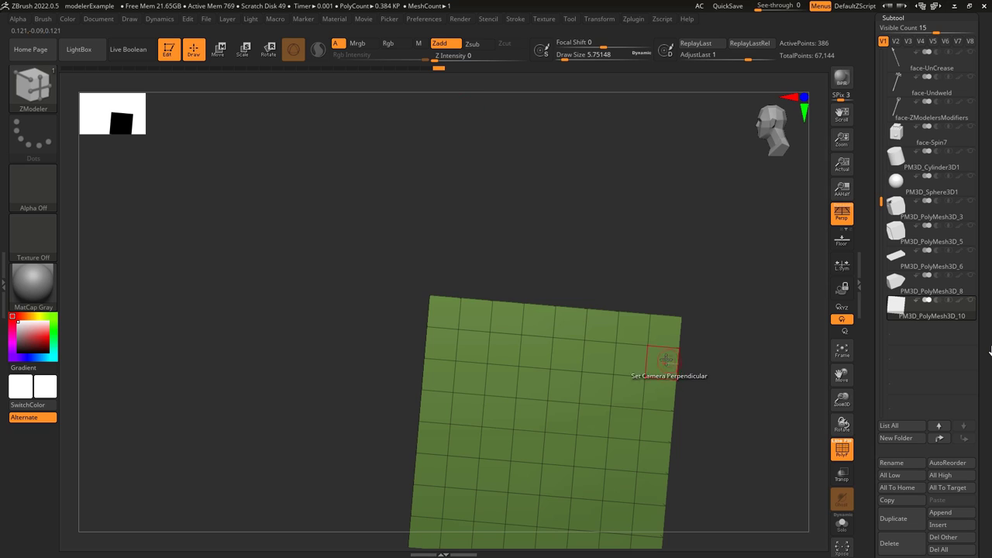
left_click(668, 335)
left_click(427, 519)
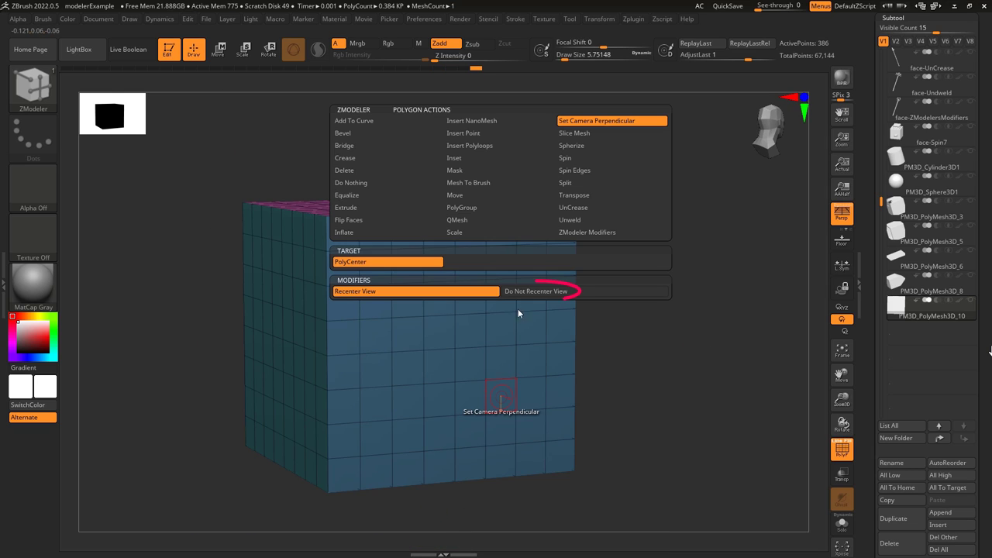
Step: Use Set Camera Perpendicular with Do Not Recenter View on polygons of the cube's blue and teal faces
left_click(538, 292)
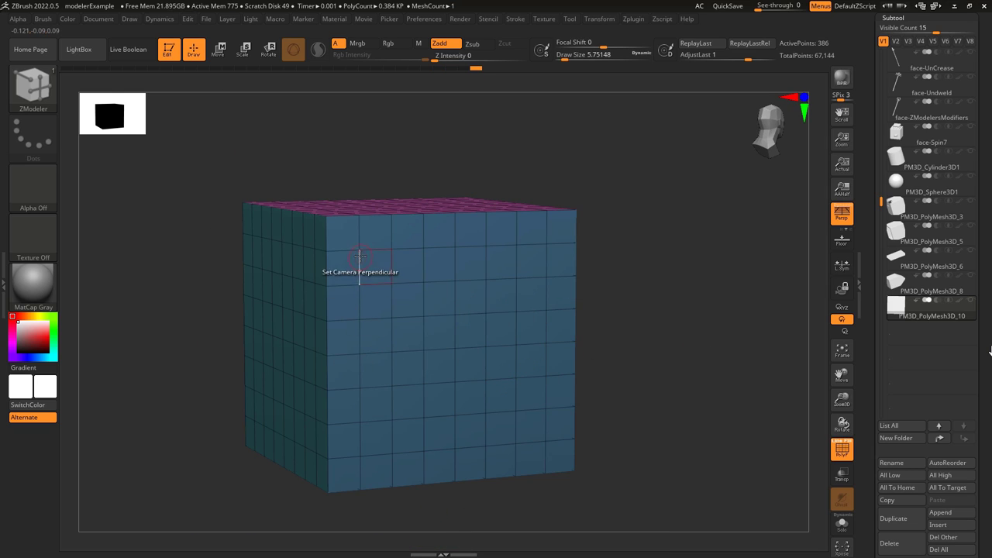
left_click(360, 258)
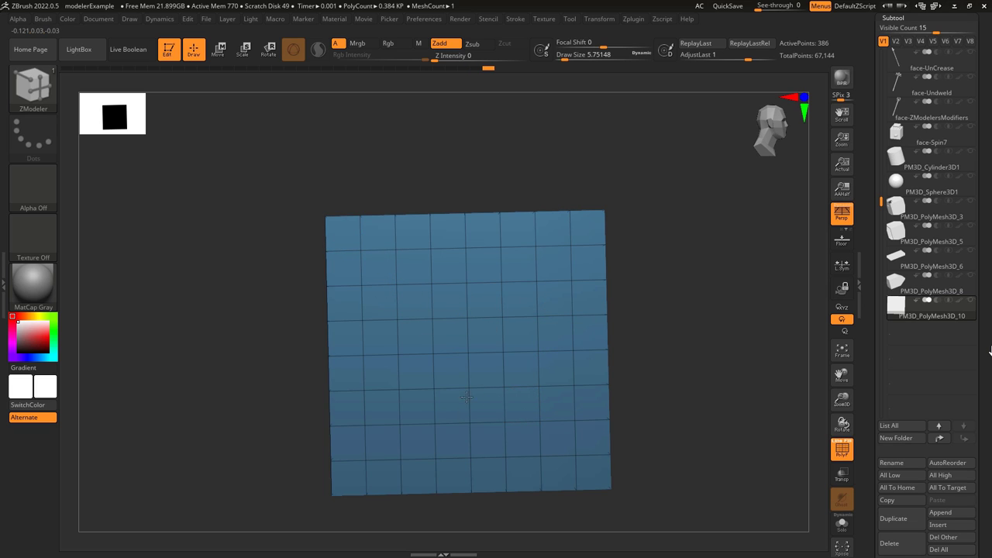
right_click_drag(450, 358, 459, 366)
left_click(283, 283)
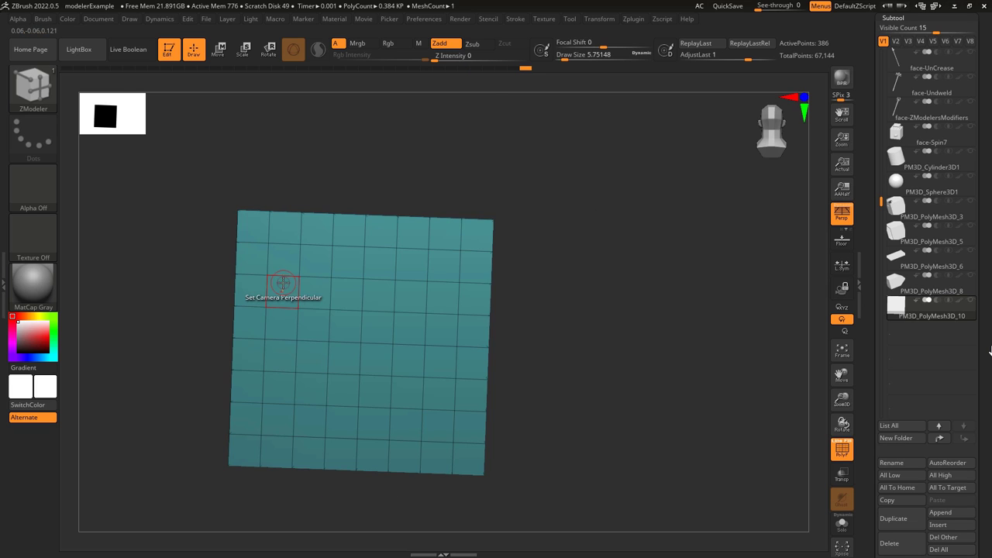
Step: Turn the cube to another angle and set the camera perpendicular to a different polygon
right_click_drag(361, 354, 399, 318)
left_click(421, 307)
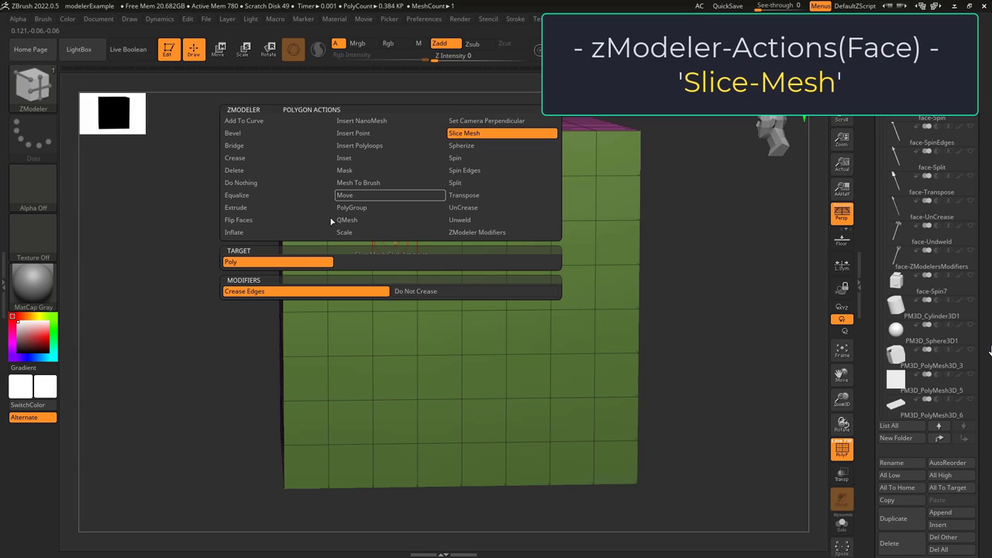
Step: Apply Slice Mesh with Crease Edges in a V-shaped cut across the cube's green face
left_click(347, 190)
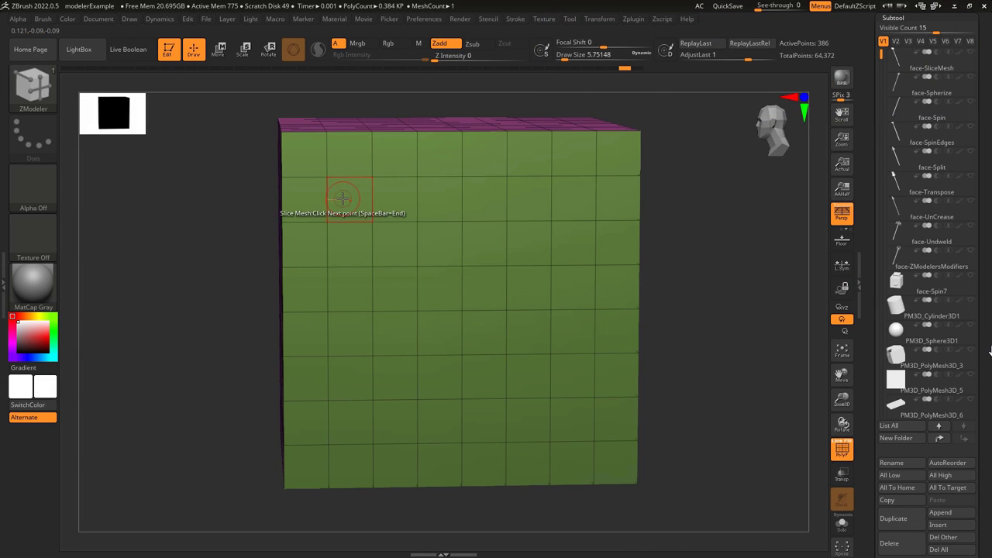
left_click(390, 325)
left_click(476, 219)
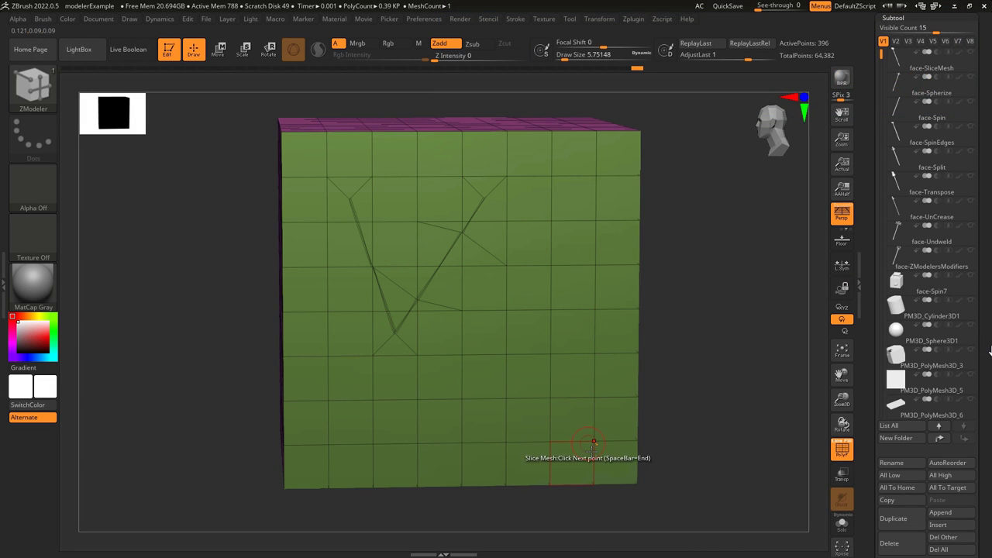
Step: Slice a creased zigzag line from the cube's green face around the edge and across the teal face
right_click_drag(603, 454, 328, 406)
left_click(325, 409)
left_click(431, 235)
left_click(530, 432)
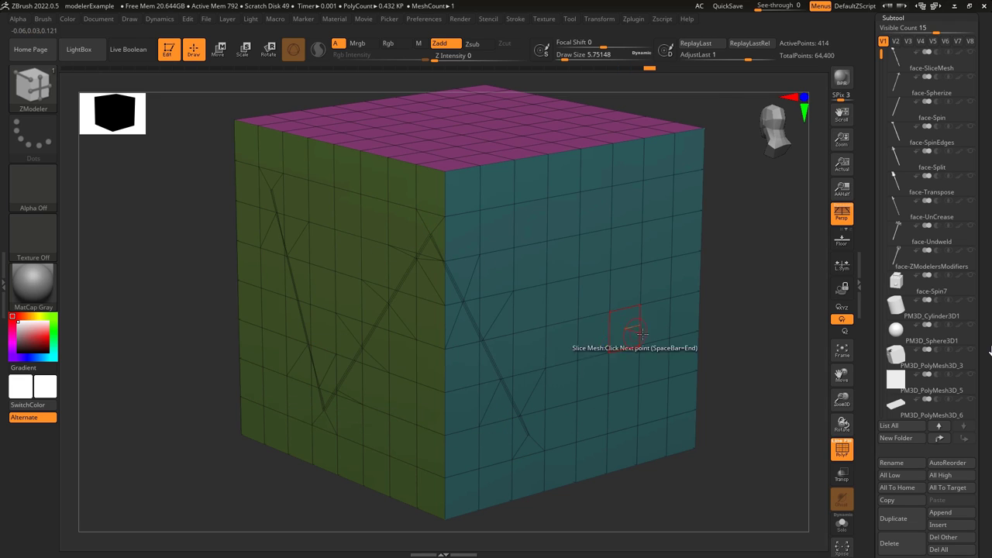
left_click(684, 318)
key("space")
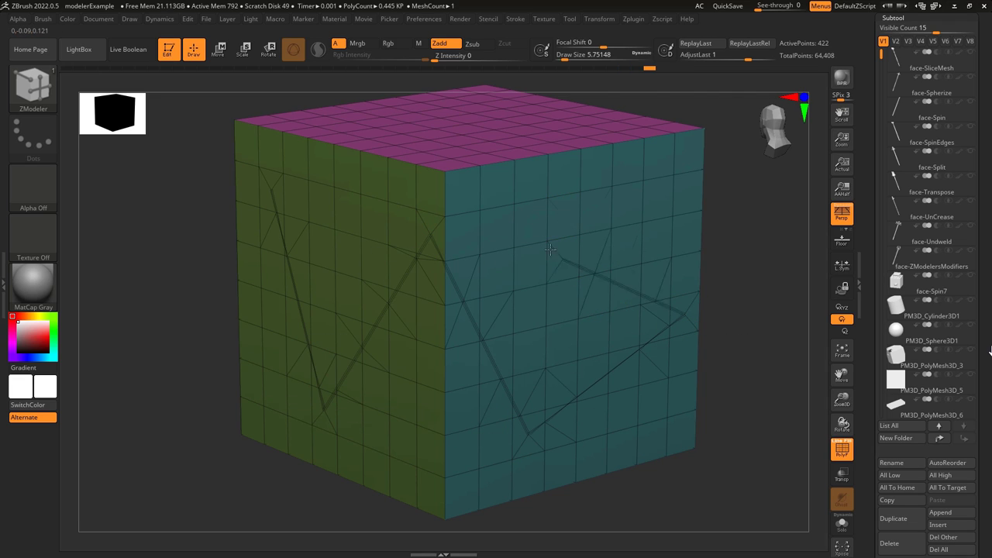
left_click_drag(505, 234, 576, 219)
key("space")
key("space")
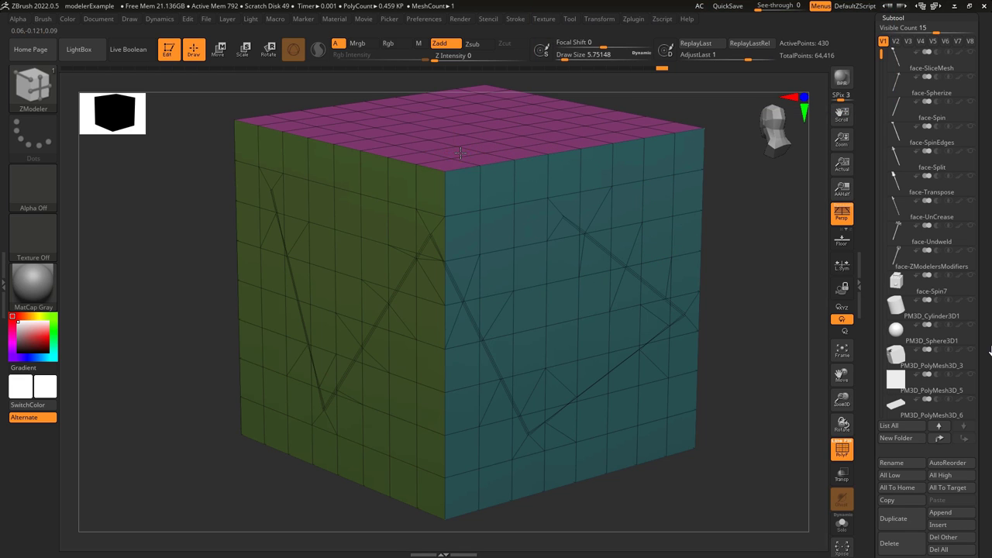
Step: Try Slice Mesh with Do Not Crease in a zigzag across the cube's green and teal faces
key("space")
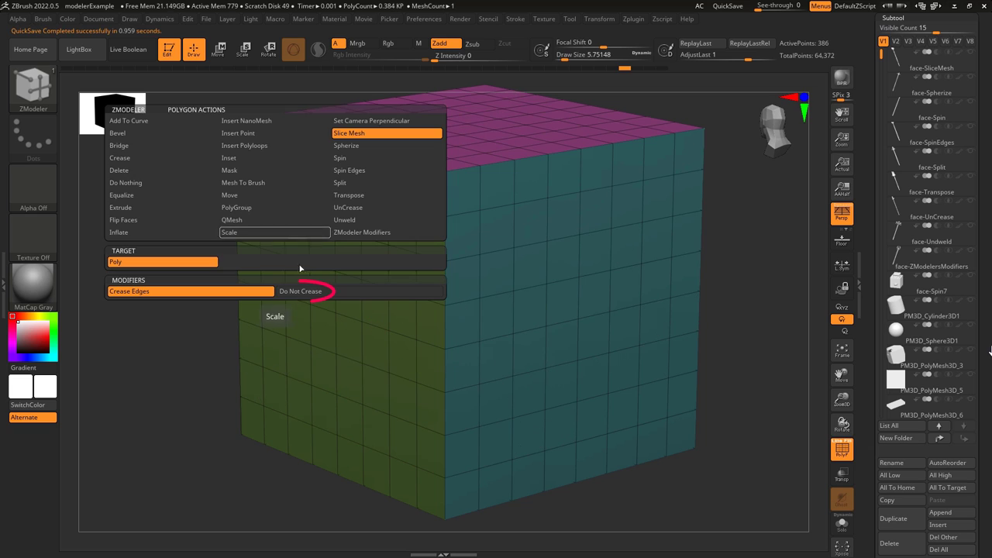
left_click(307, 294)
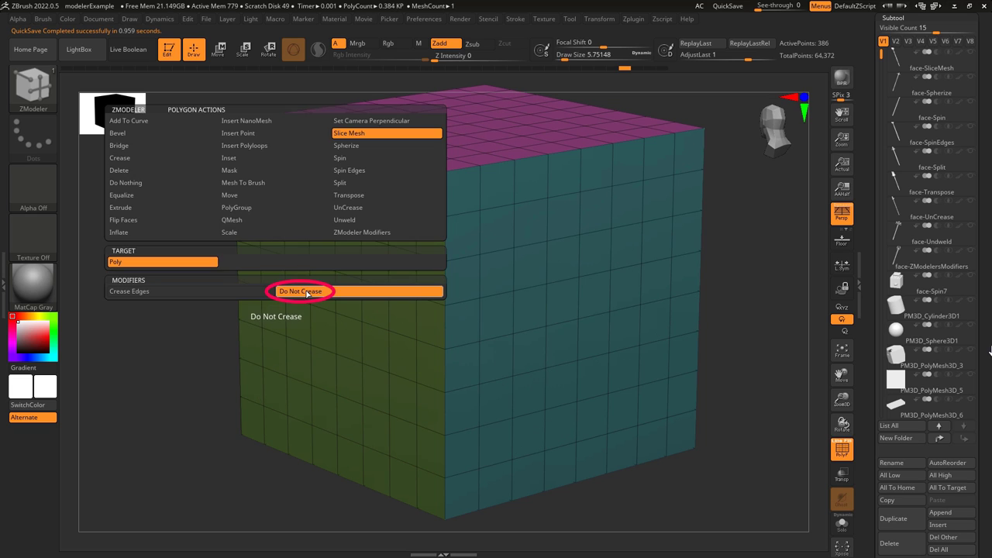
left_click(266, 224)
left_click(324, 327)
left_click(403, 271)
left_click(497, 445)
left_click(628, 290)
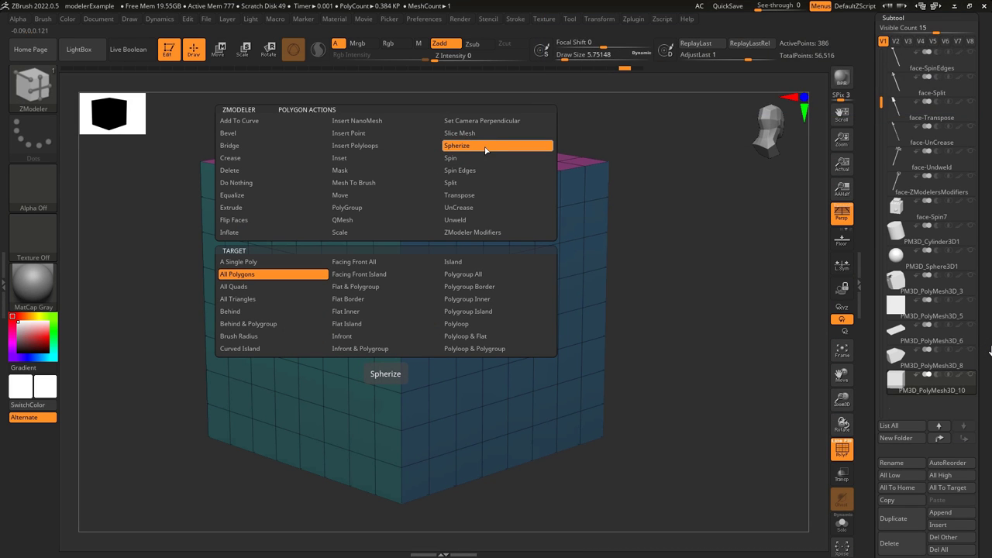
Step: Try the Spherize action with the All Polygons target on the cube
left_click(239, 274)
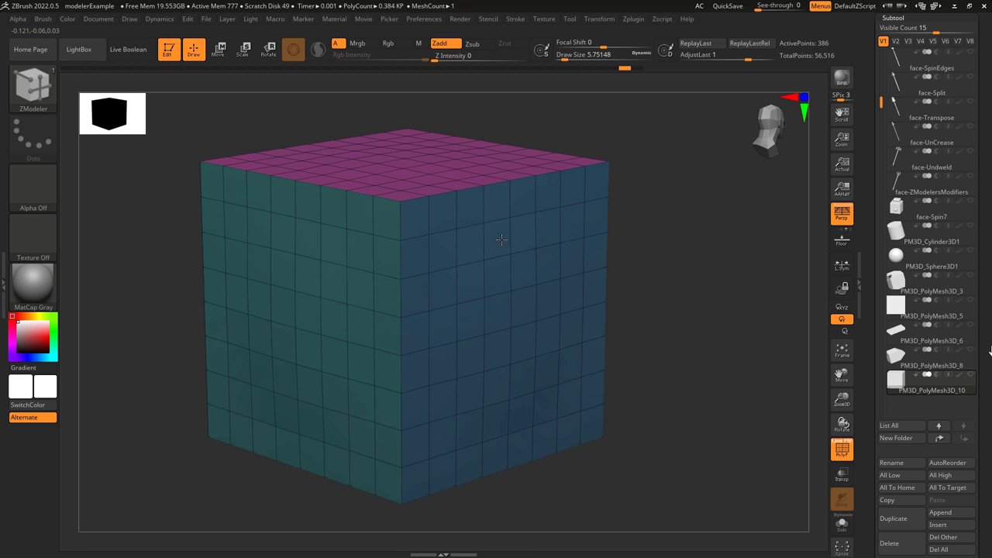
left_click_drag(550, 298, 541, 230)
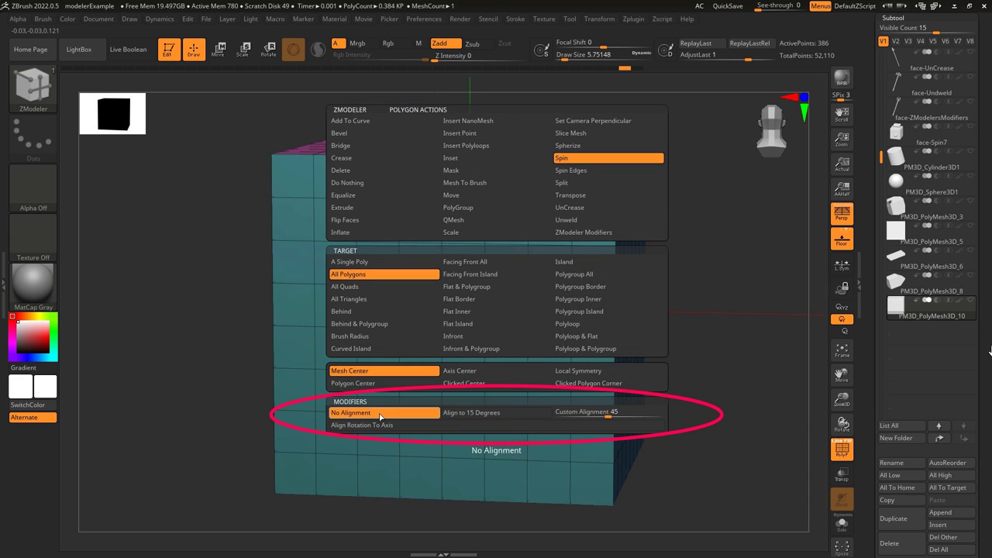
Step: Try Spin on All Polygons about Mesh Center with No Alignment, Align to 15 Degrees and Custom Alignment 45
left_click_drag(504, 266, 646, 259)
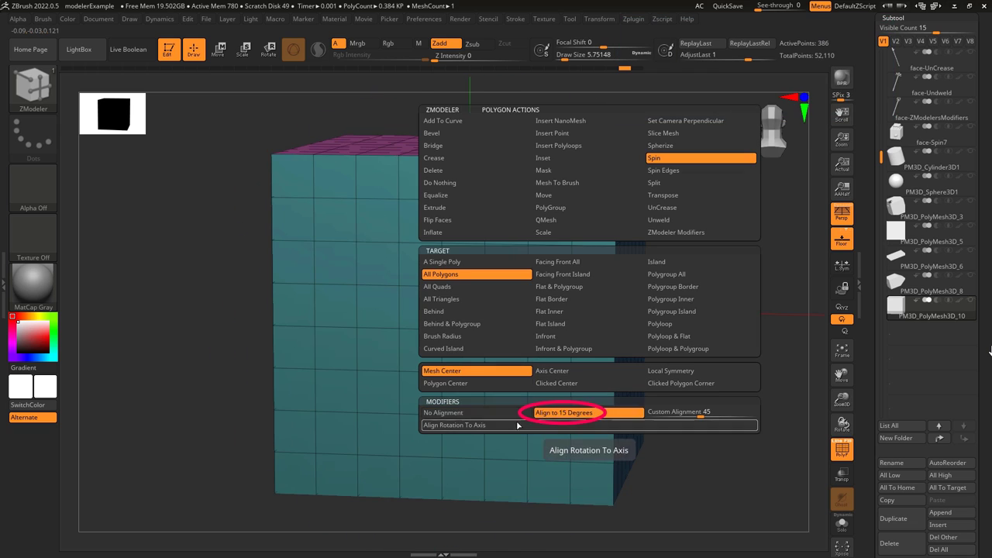
mouse_move(609, 264)
left_mouse_down()
mouse_move(578, 261)
mouse_move(625, 259)
left_mouse_up()
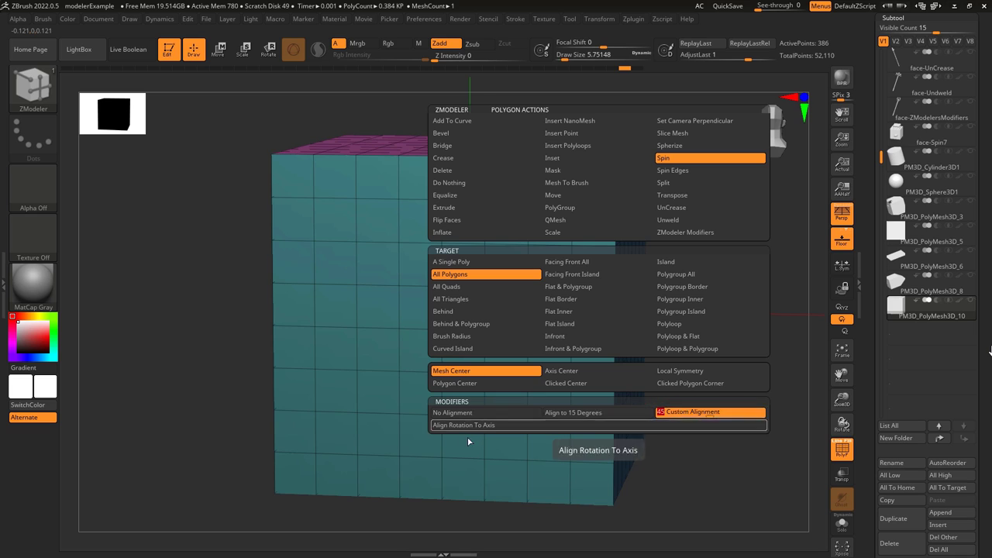
left_click(468, 439)
left_click_drag(594, 283, 659, 248)
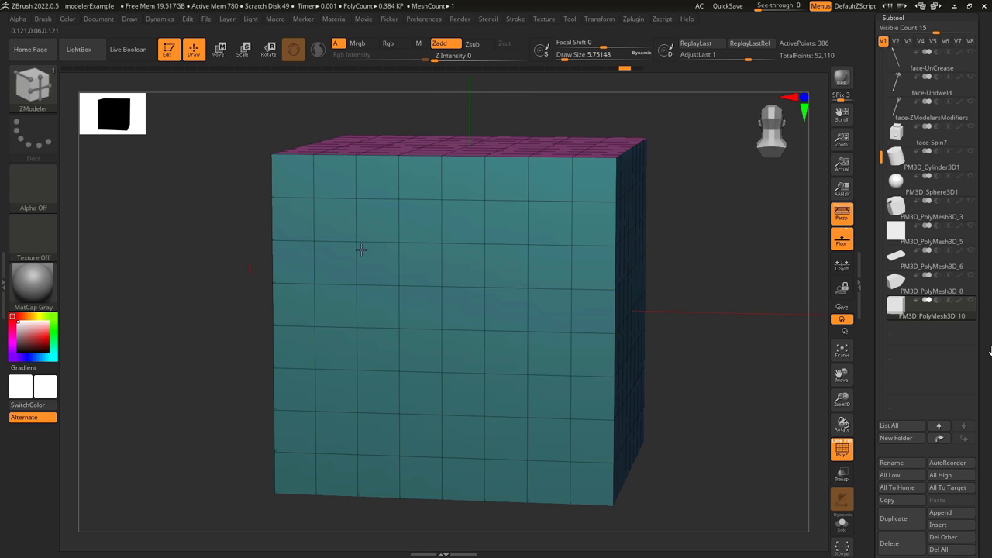
Step: Spin the whole cube in several directions from different polygons and corners
key("w")
mouse_move(465, 313)
left_mouse_down()
mouse_move(517, 318)
mouse_move(496, 316)
left_mouse_up()
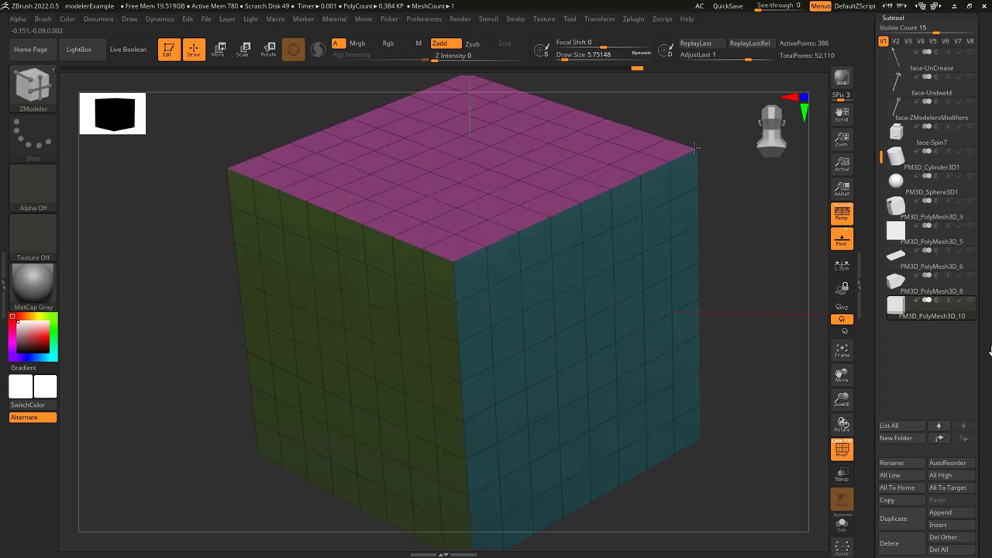
left_click_drag(700, 150, 682, 108)
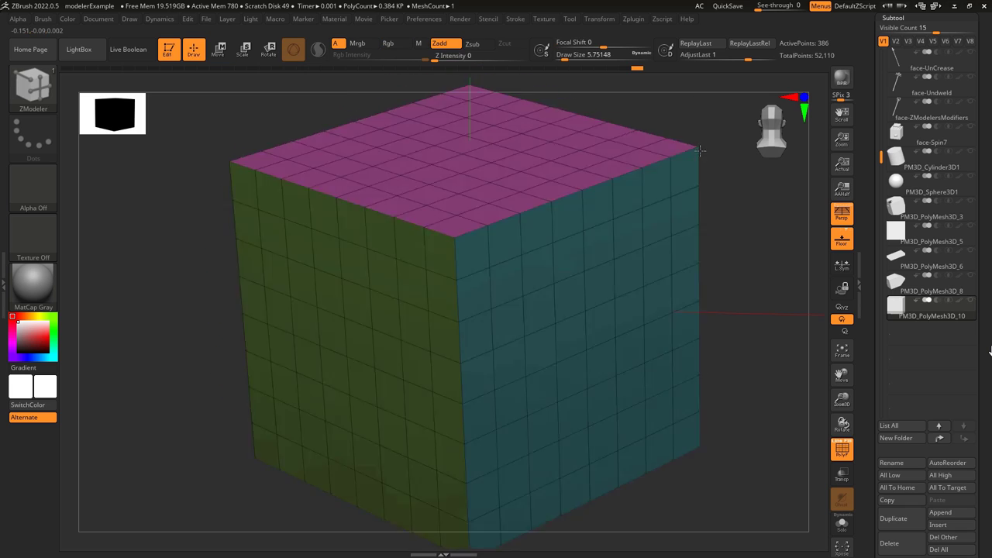
left_click_drag(700, 150, 687, 210)
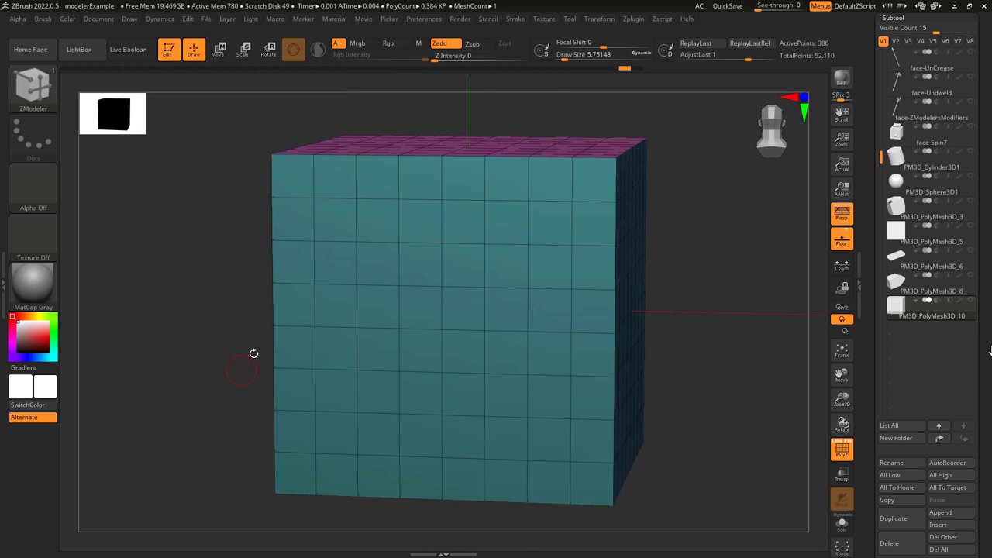
left_click_drag(578, 270, 613, 241)
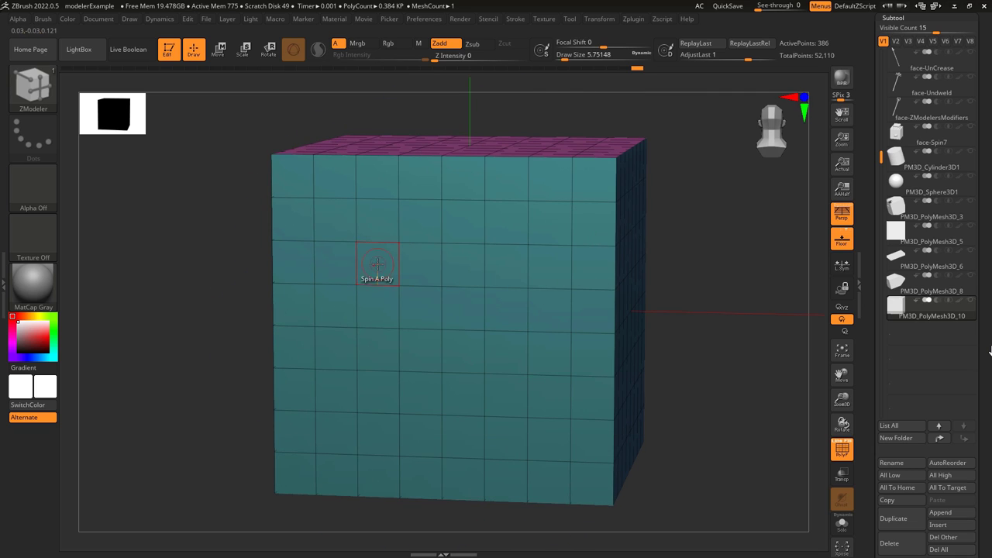
Step: Try the Spin action with the All Polygons target and Axis Center on the cube
left_click_drag(389, 391, 385, 396)
key("space")
left_click(422, 370)
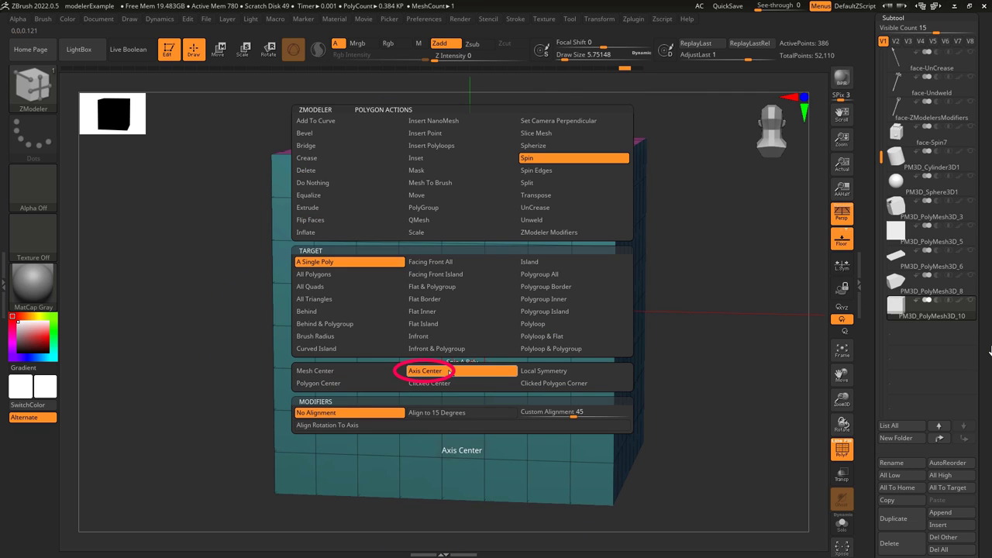
left_click(319, 276)
left_click_drag(557, 331, 755, 333)
left_click_drag(764, 341, 767, 235)
left_click_drag(767, 235, 771, 270)
Step: Spin all polygons of the cube starting from different polygons near the teal face's edges
key("space")
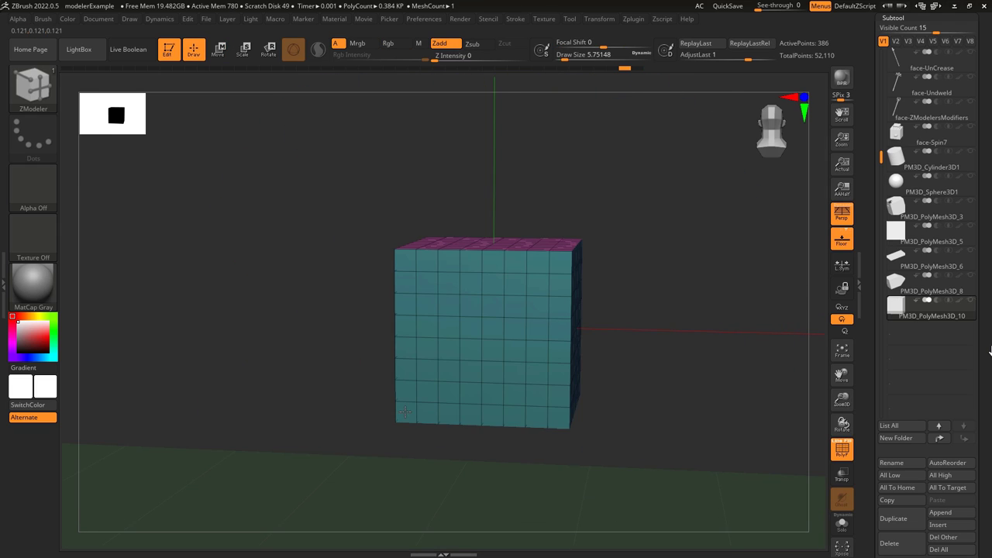
left_click_drag(400, 341, 419, 312)
left_click_drag(419, 312, 430, 302)
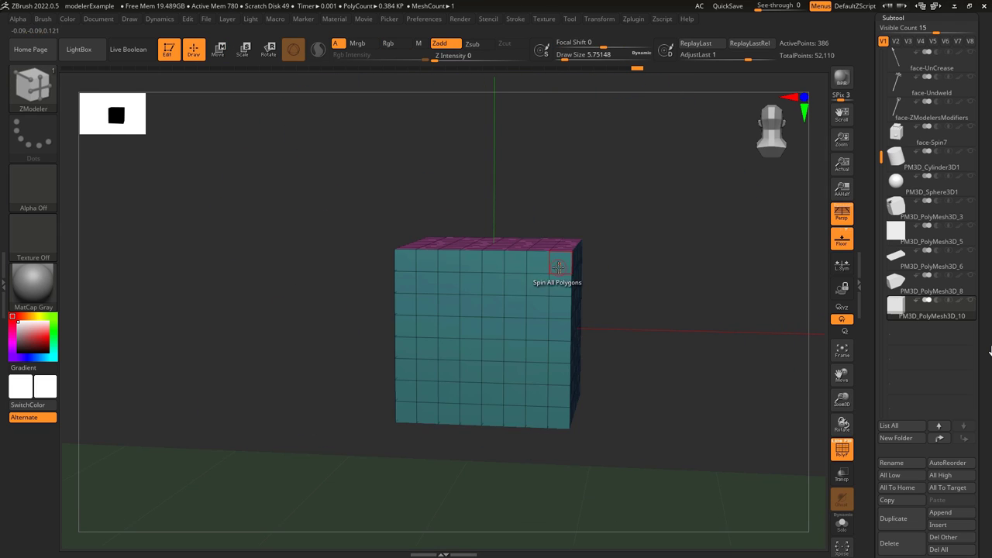
left_click_drag(556, 272, 591, 238)
left_click_drag(591, 238, 636, 261)
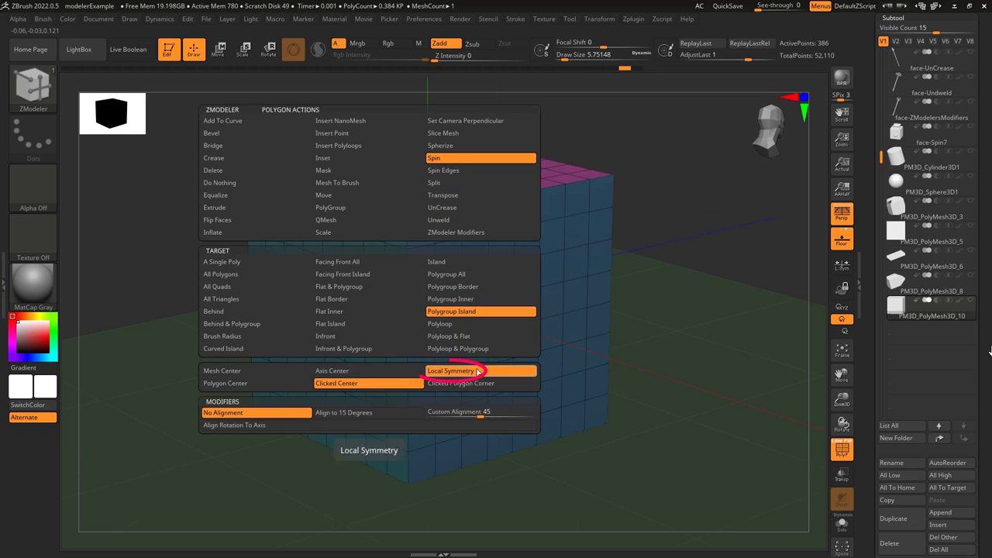
Step: Try the Spin action with the Polygroup Island target and Local Symmetry on the cube's teal face
left_click(483, 371)
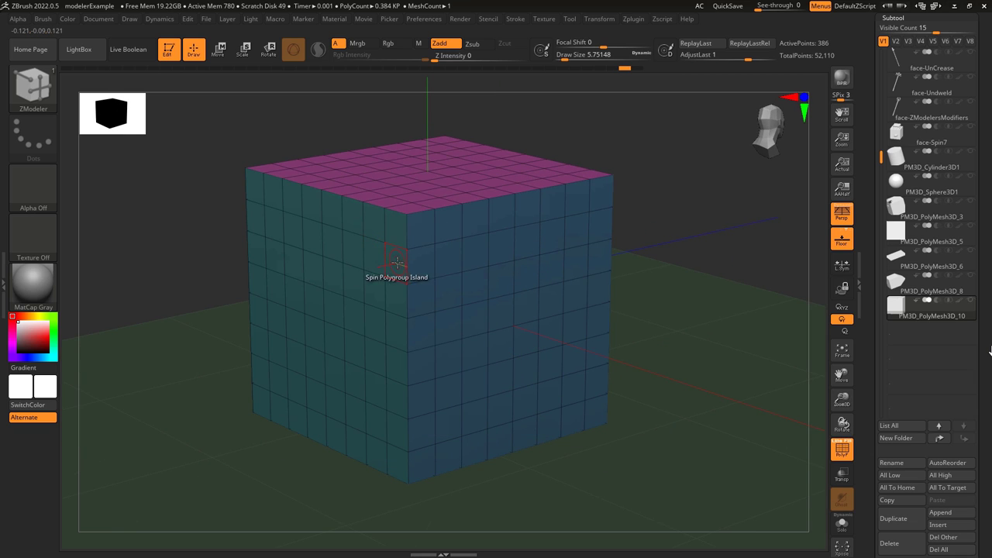
left_click_drag(399, 264, 560, 179)
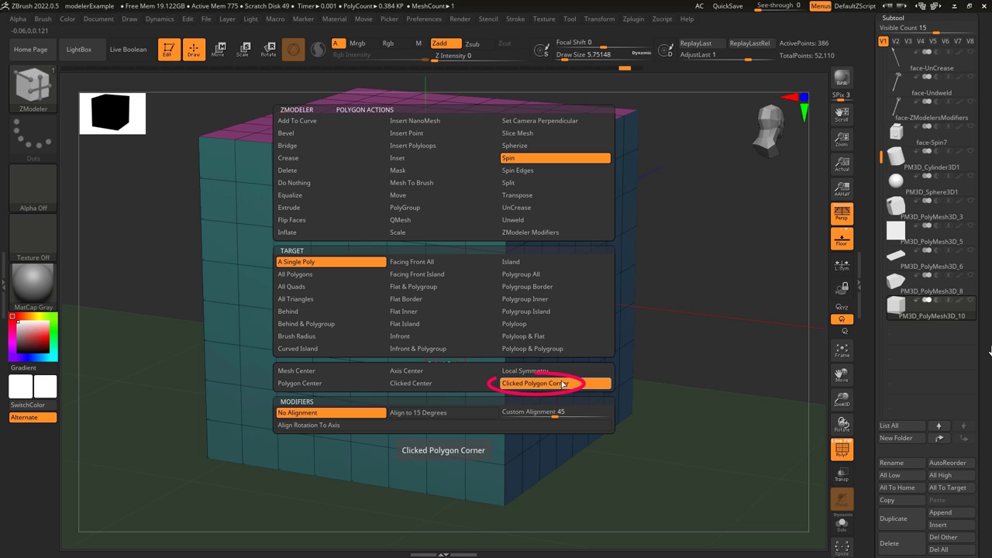
Step: Try Spin with A Single Poly and Clicked Polygon Corner on two teal polygons, undoing each spin
key("space")
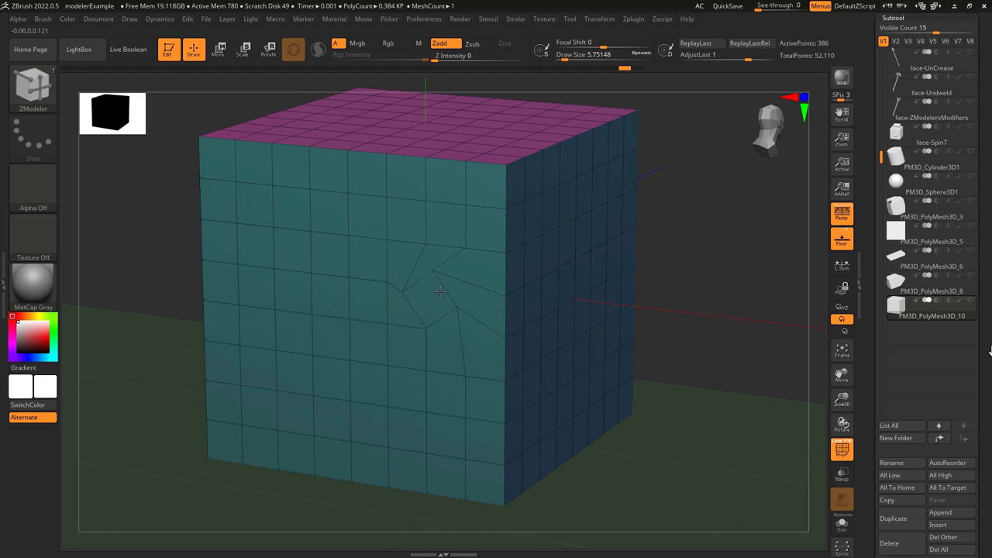
key("ctrl+z")
left_click_drag(385, 359, 411, 295)
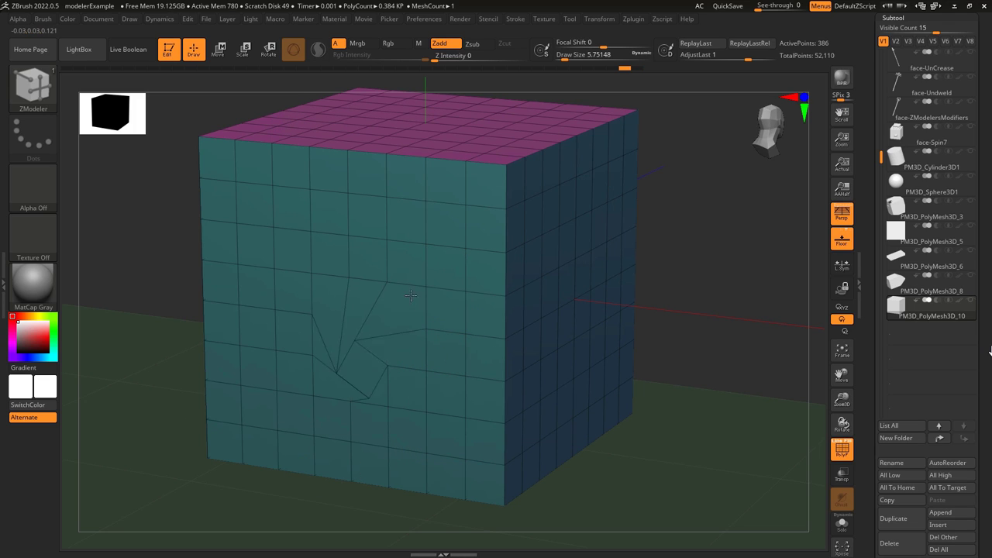
key("ctrl+z")
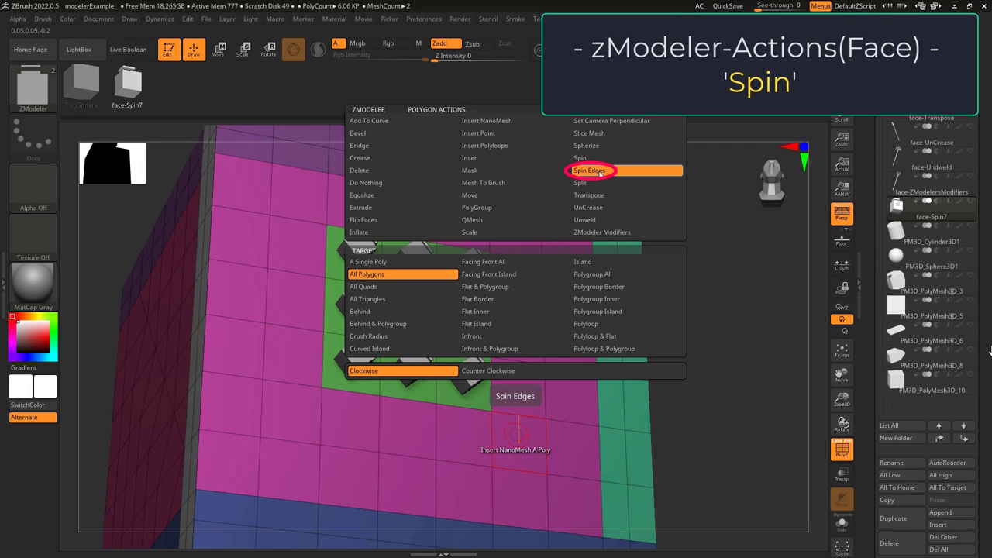
Step: Apply Spin Edges with All Polygons and Clockwise to the nanomesh instances on the green polygons
left_click(581, 166)
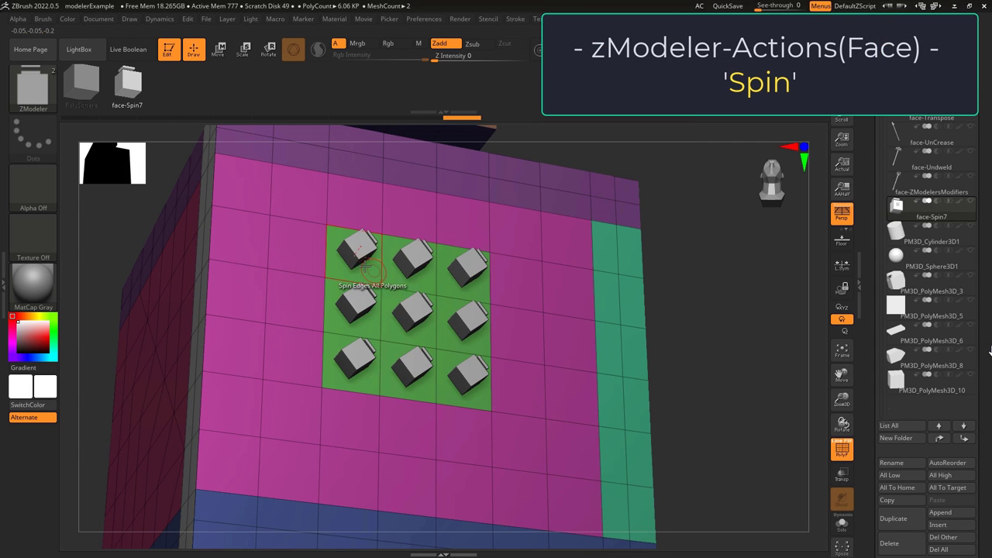
left_click(405, 259)
left_click(413, 322)
key("space")
left_click(412, 372)
left_click(463, 270)
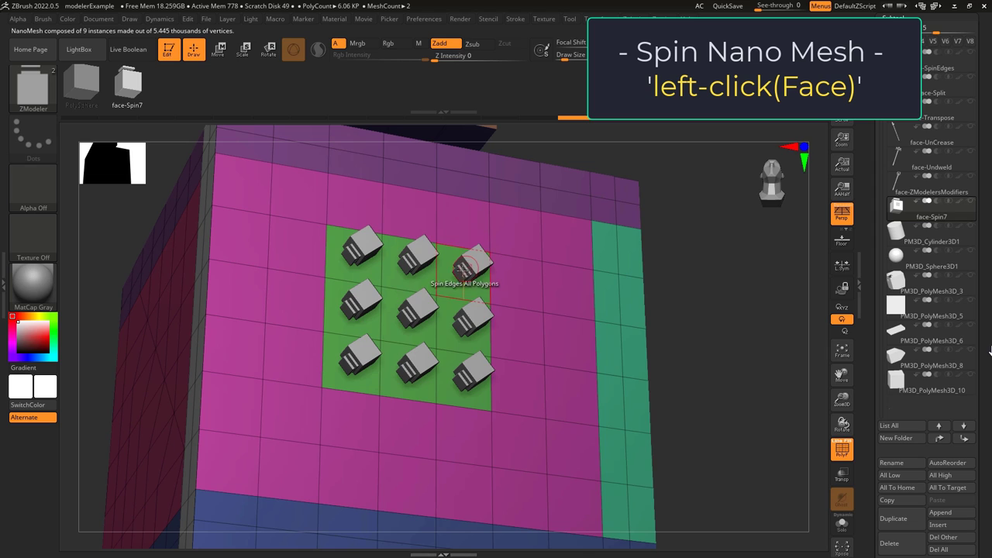
Step: Apply Spin Edges with A Single Poly and Clockwise to the nanomesh instance in the green patch's upper-right corner
key("space")
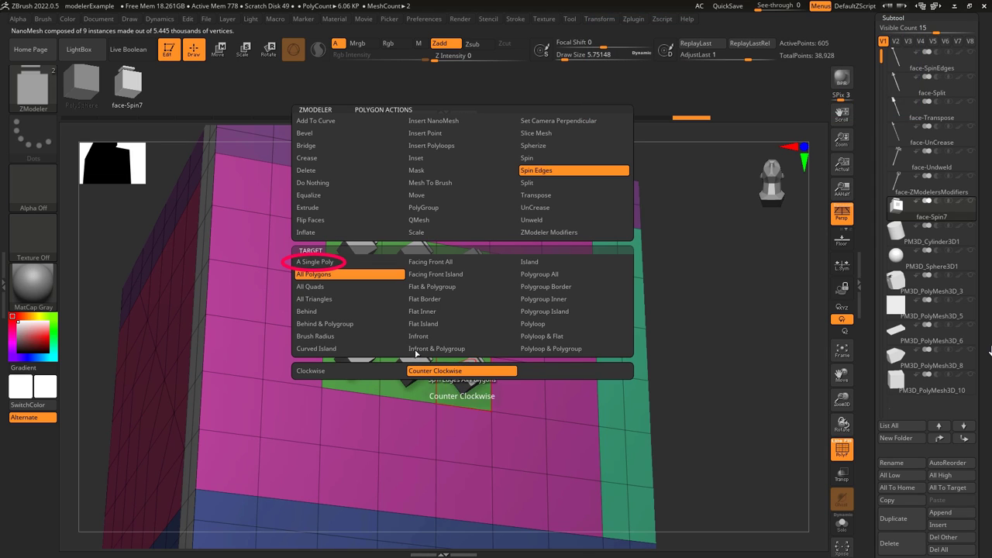
left_click(315, 262)
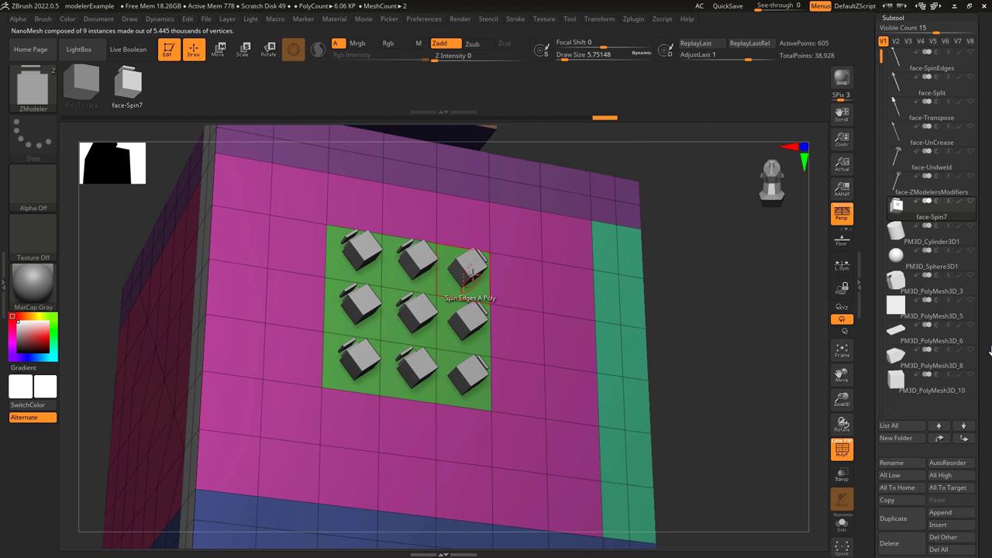
key("space")
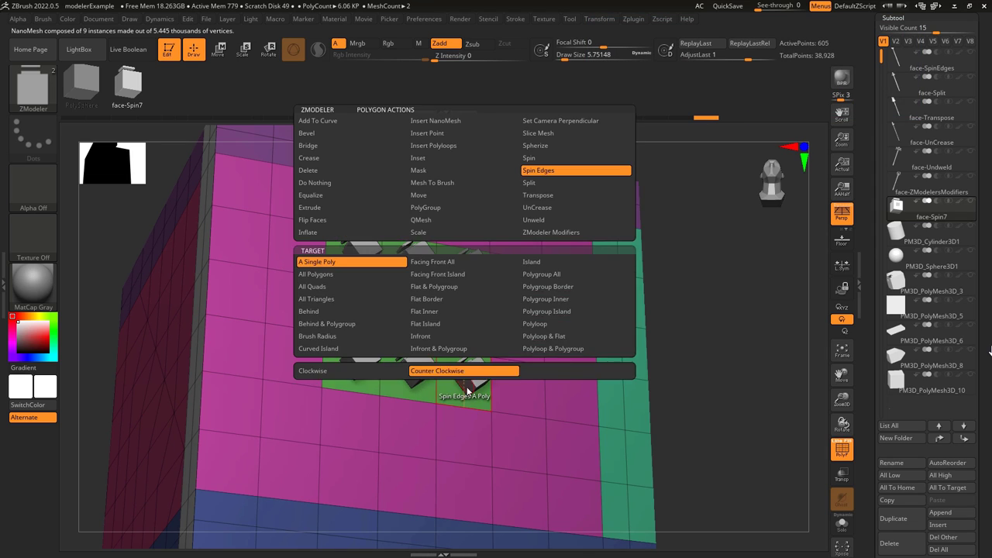
left_click(356, 372)
left_click(475, 270)
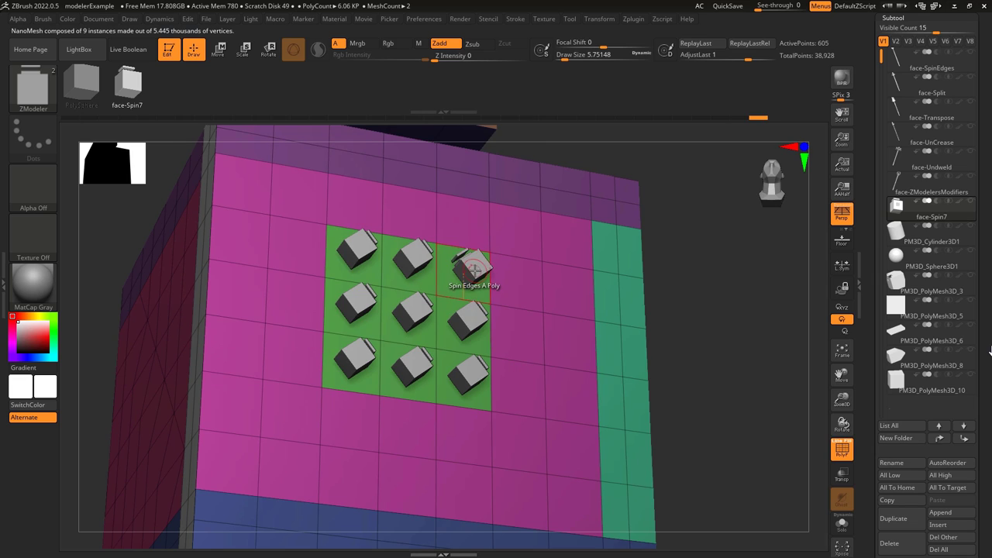
Step: Spin the edges of the same single corner polygon with the Counter Clockwise option
key("space")
left_click(472, 269)
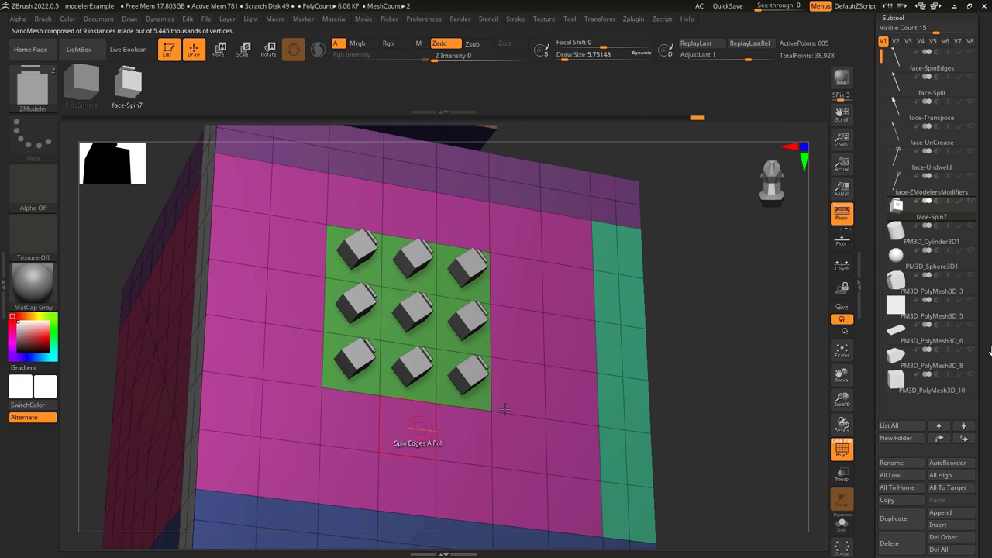
left_click(469, 269)
Step: Apply Spin Edges with All Polygons and Counter Clockwise to the nanomesh instances on the green patch, and set the target to A Single Poly
key("space")
left_click(355, 276)
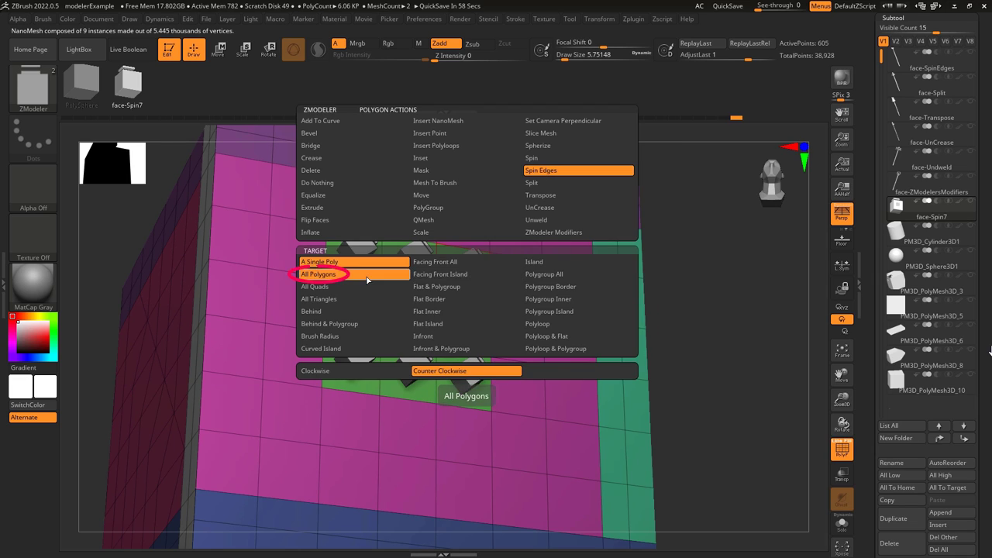
left_click(456, 284)
left_click(464, 270)
left_click(465, 268)
left_click(465, 267)
key("space")
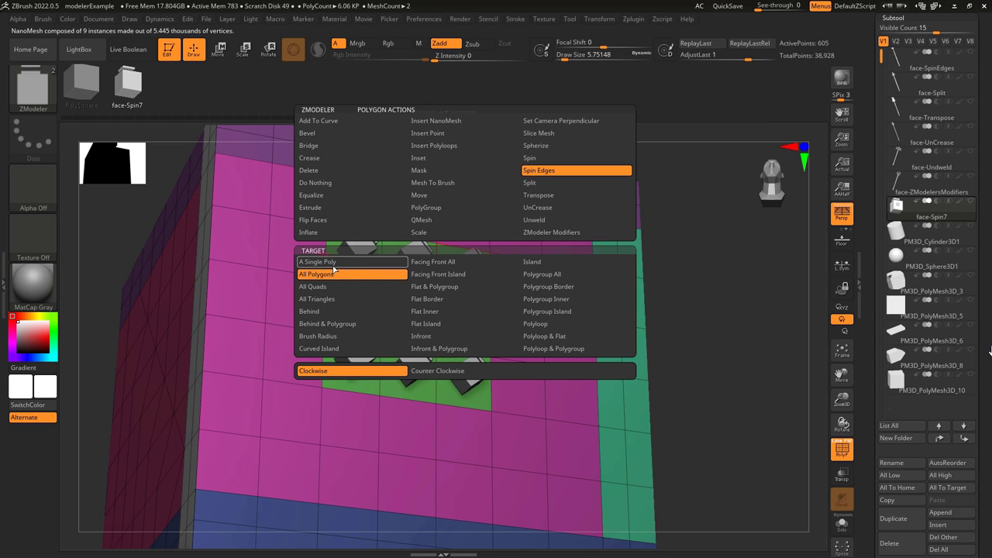
left_click(334, 264)
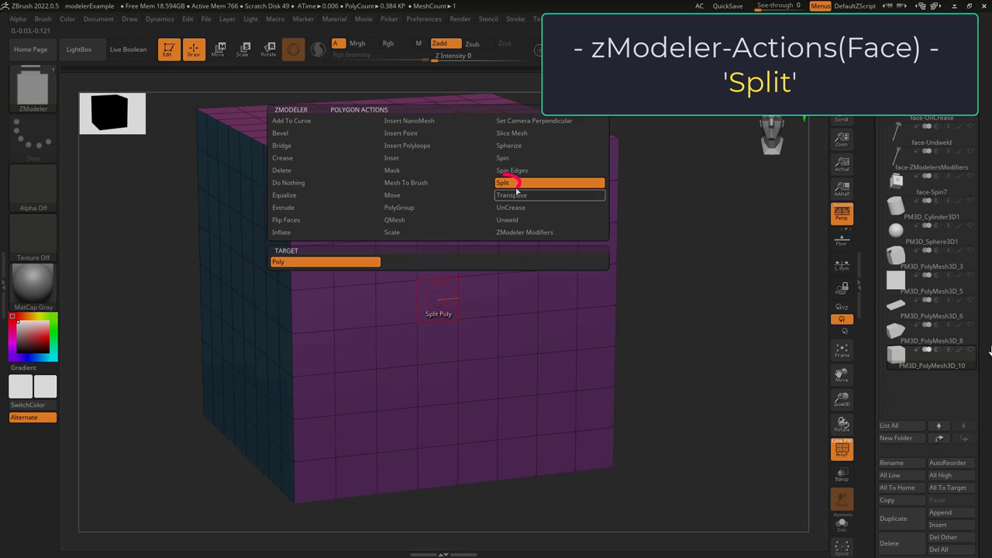
Step: Choose the Split polygon action and split polygons across the cube's purple front face
left_click(493, 184)
left_click(402, 257)
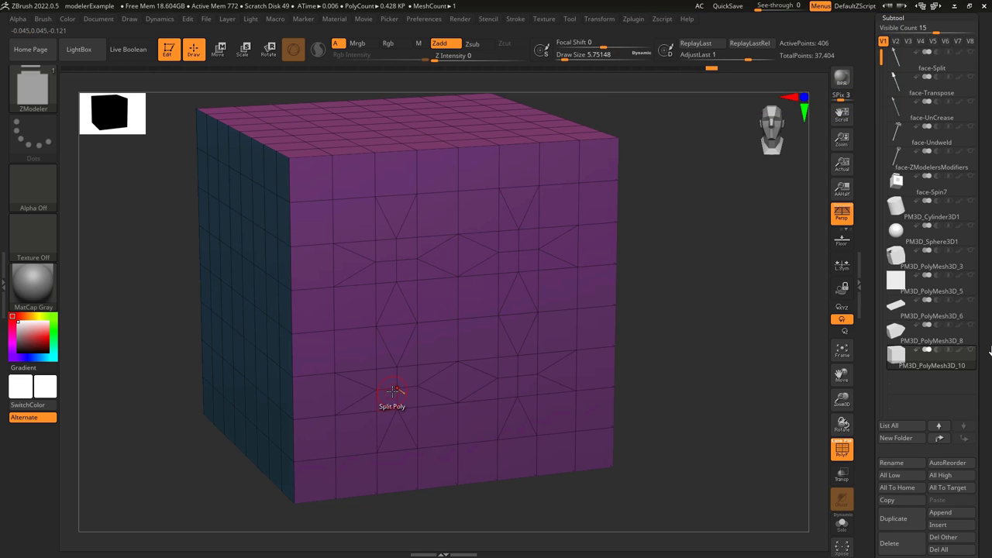
Step: Mark two rows and two single polygons on the purple face as targets, split them with a lower polygon, and undo the split
right_click_drag(392, 391, 397, 385, "ctrl")
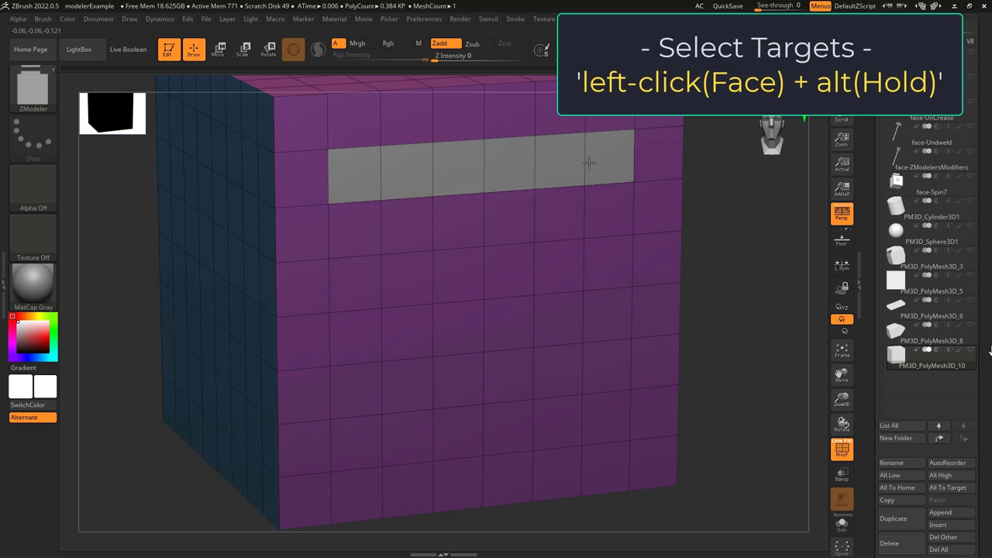
left_click_drag(613, 209, 357, 221)
left_click(406, 332)
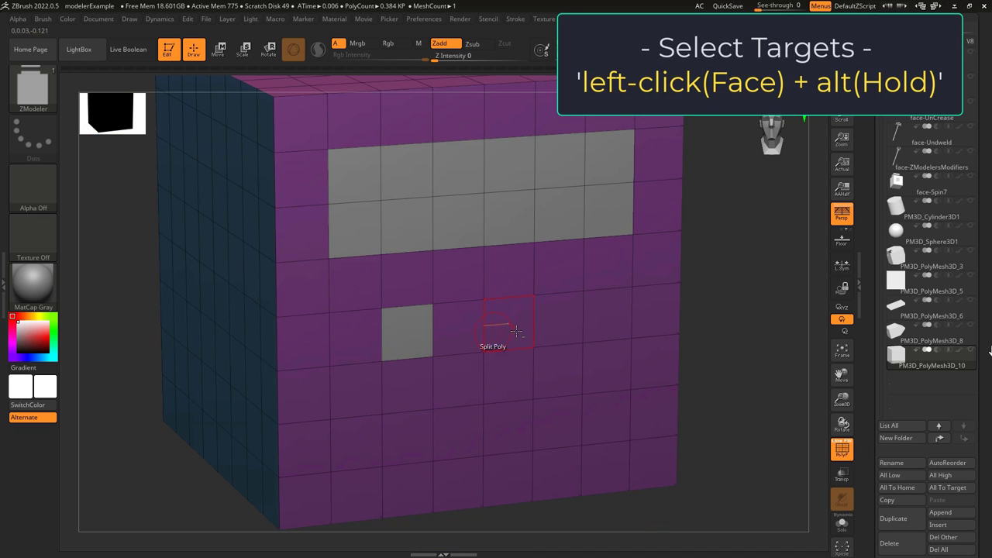
left_click(558, 318)
left_click(508, 422, "alt")
left_click(508, 423)
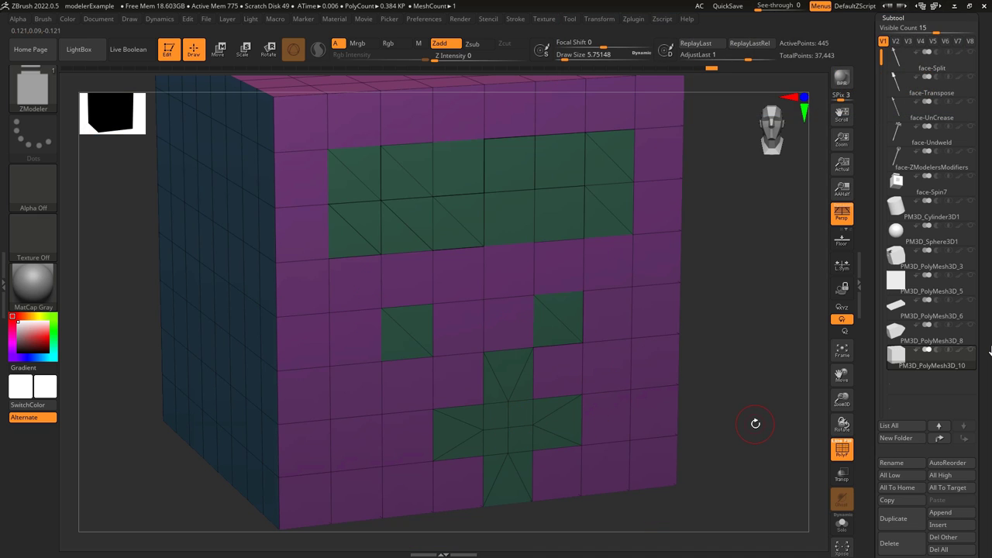
key("ctrl+z")
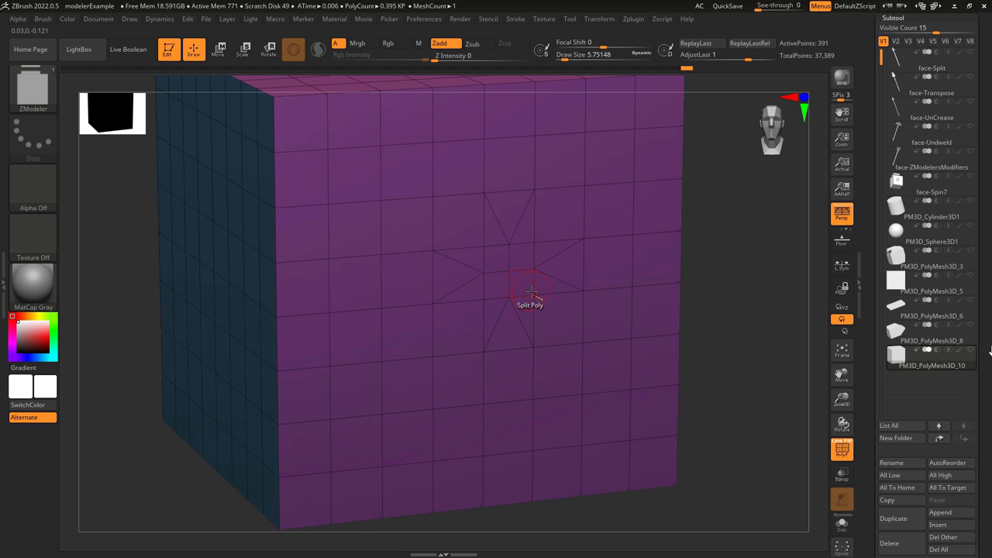
Step: Choose the Transpose polygon action and move single polygons near the green face's far corner and along its upper edge
key("space")
left_click(587, 304)
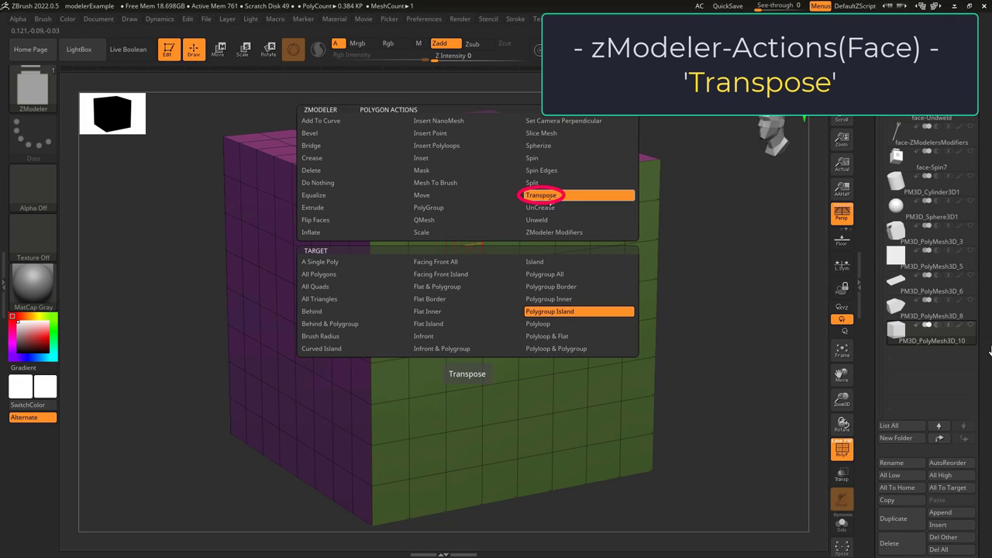
left_click(541, 195)
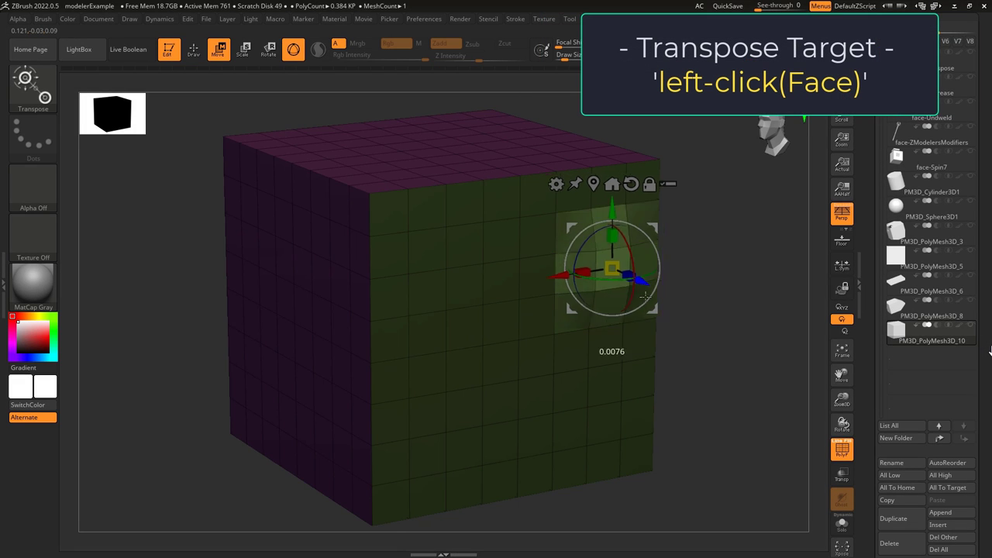
left_click_drag(616, 272, 713, 299)
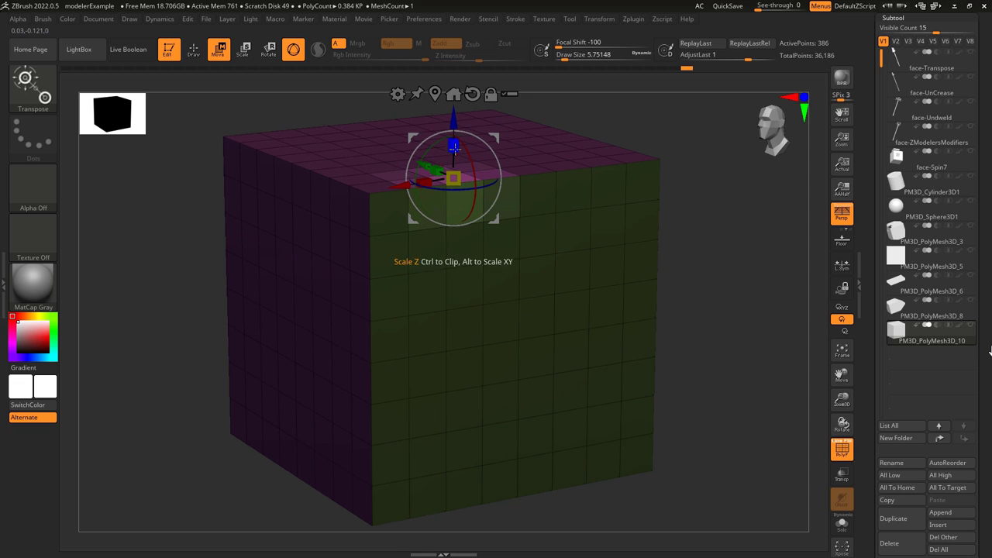
left_click_drag(455, 171, 454, 147)
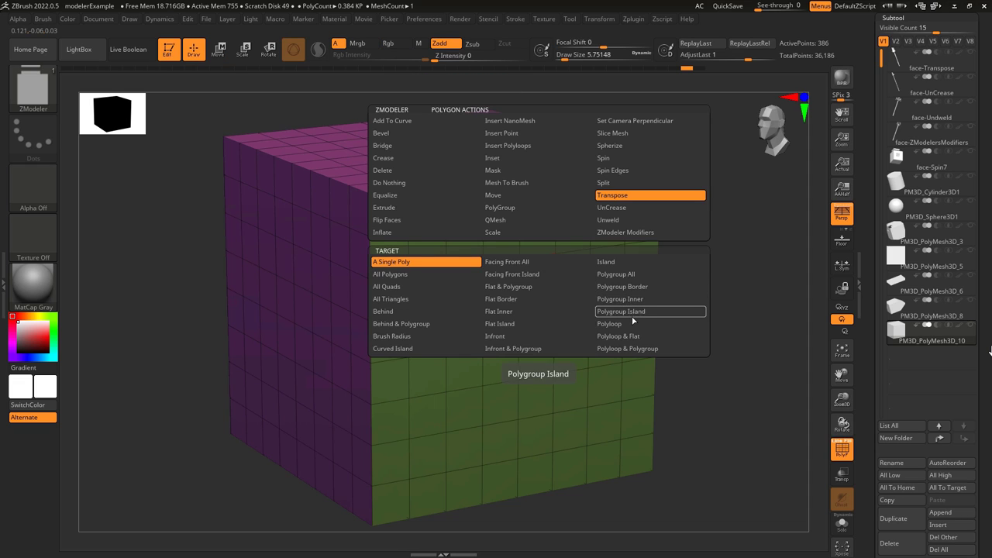
Step: Transpose the cube's purple side with the Polygroup Island target, and the whole cube with All Polygons
left_click(634, 314)
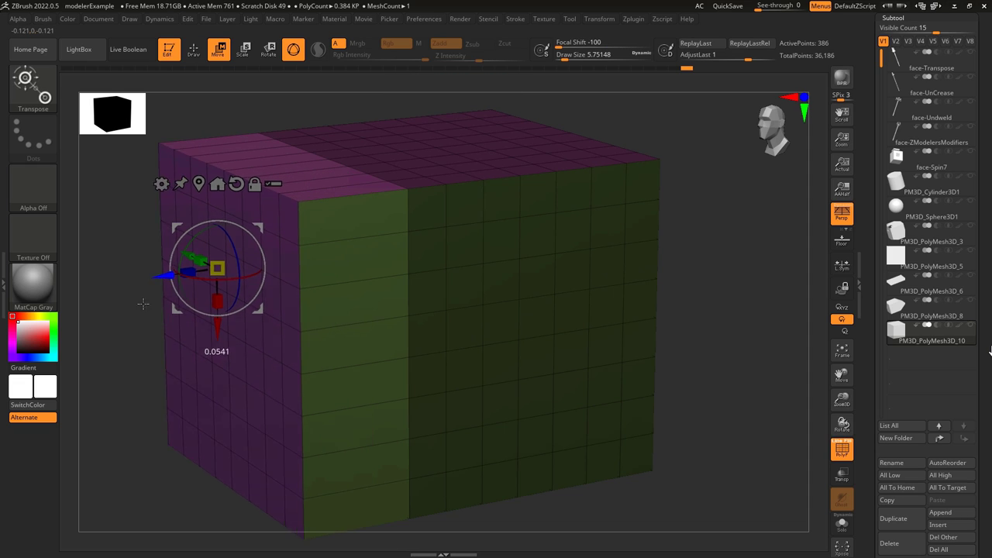
left_click_drag(144, 303, 232, 283)
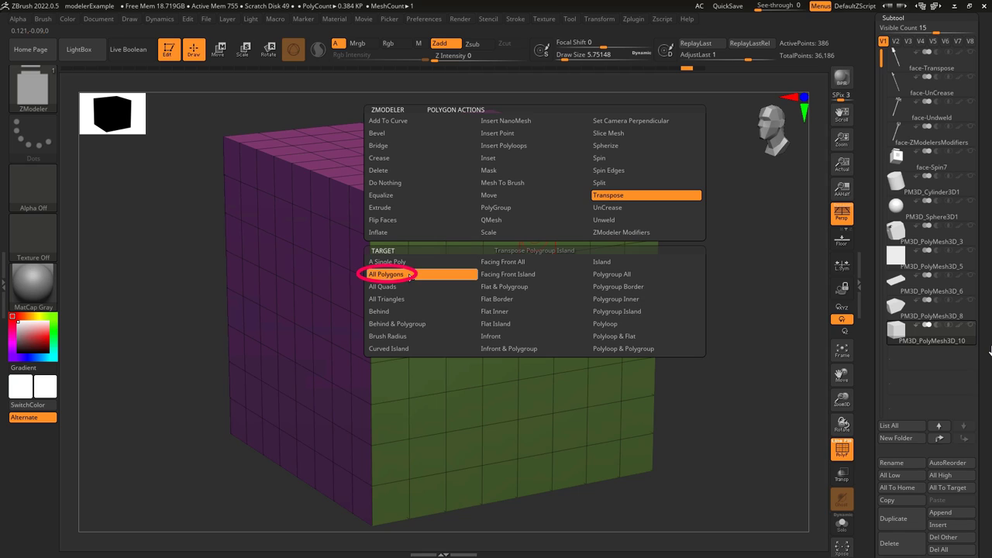
left_click(410, 277)
left_click(501, 281)
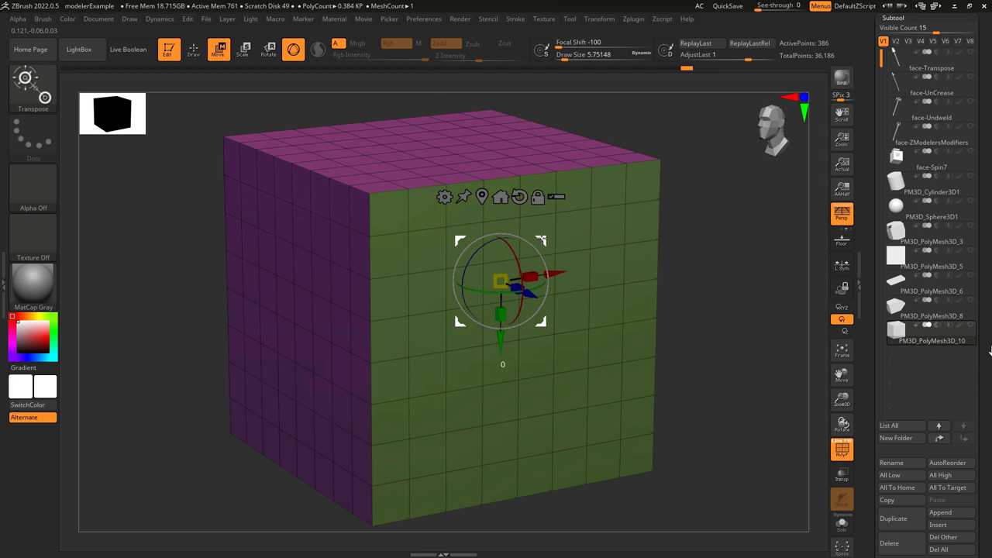
left_click_drag(535, 243, 577, 265)
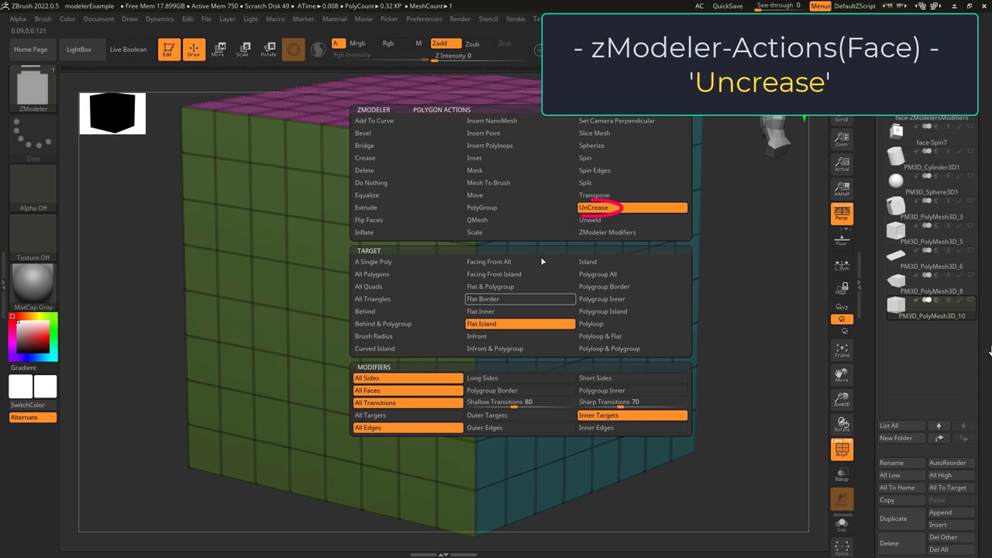
Step: Apply the UnCrease action with All Polygons and All Sides to the red and green PM3D_PolyMesh3D_5 block
left_click(598, 200)
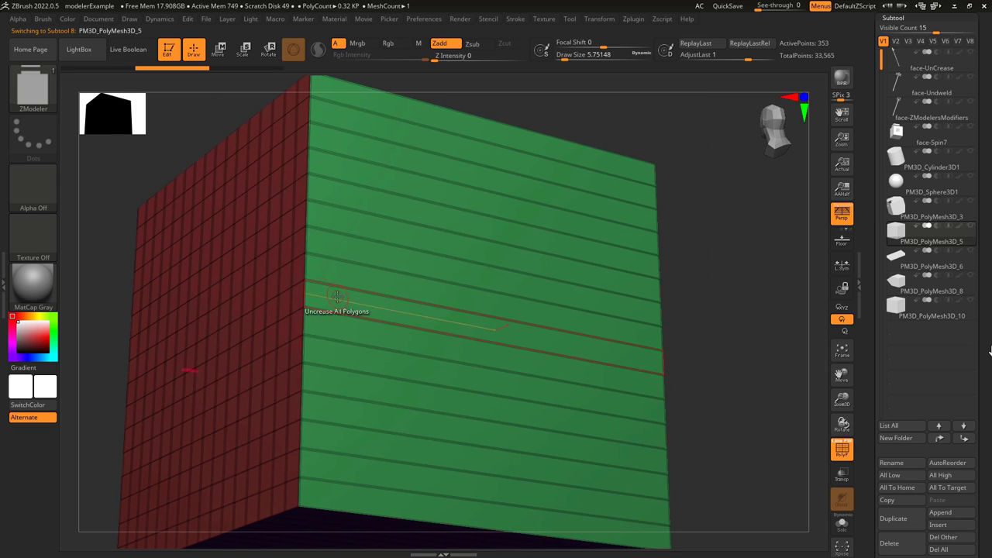
key("space")
left_click(178, 377)
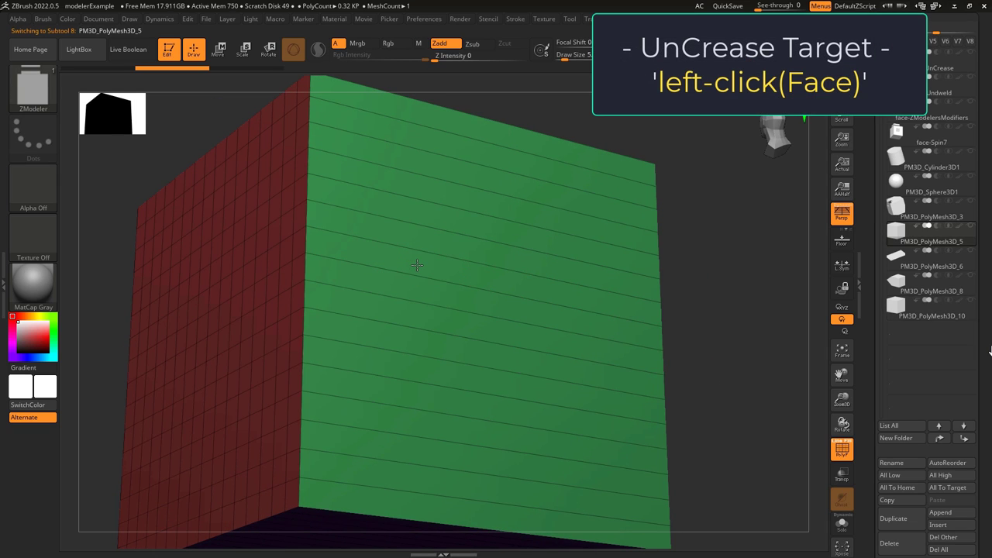
Step: Uncrease the green face's polygroup island with the Long Sides modifier, and again with Short Sides
key("space")
left_click(474, 378)
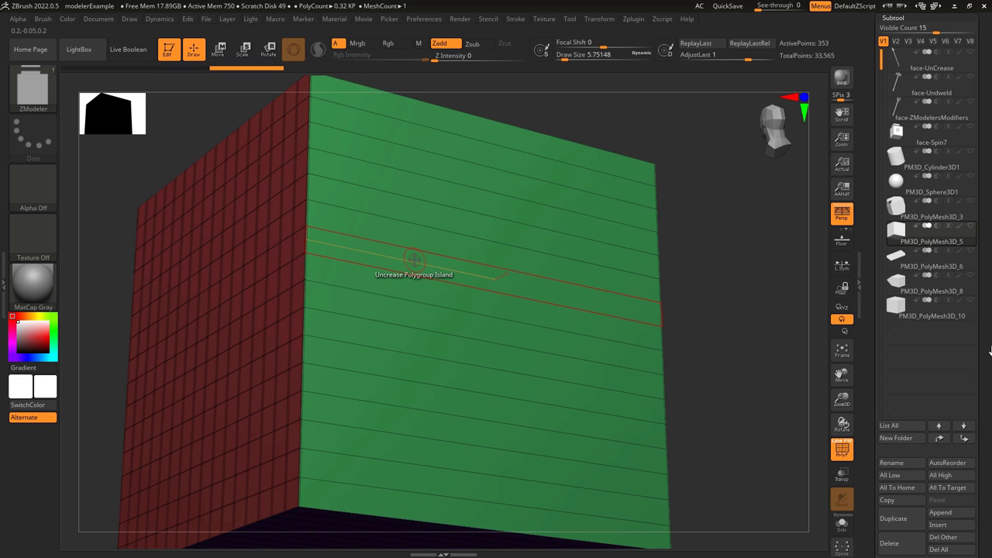
key("space")
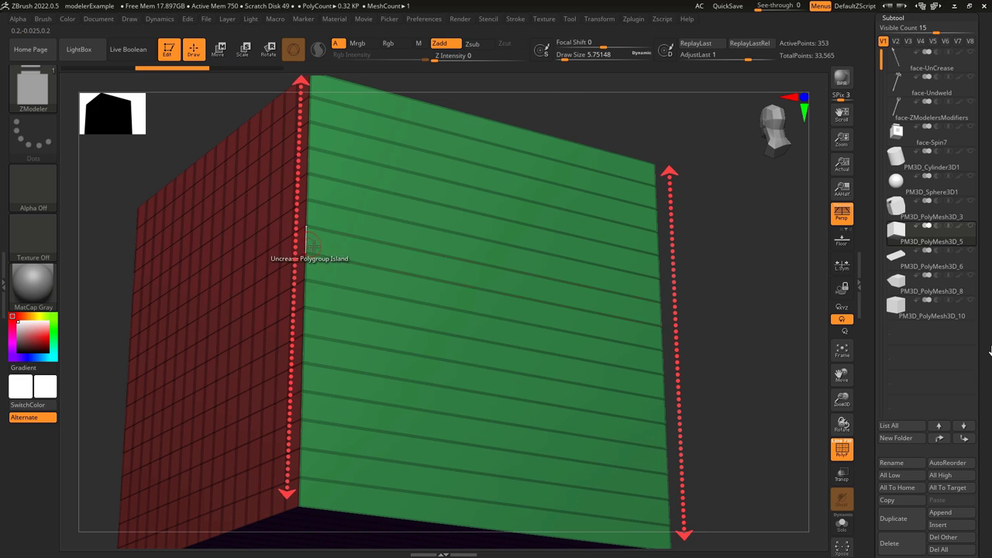
left_click(321, 243)
Step: Apply UnCrease with Polygroup Island and the All Faces modifier to the cube's light green face
key("space")
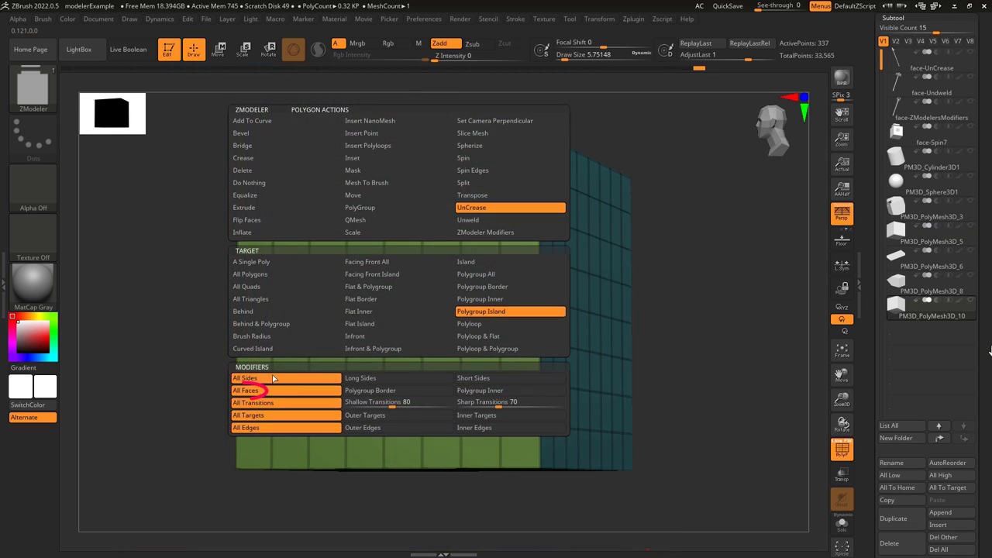
left_click(266, 395)
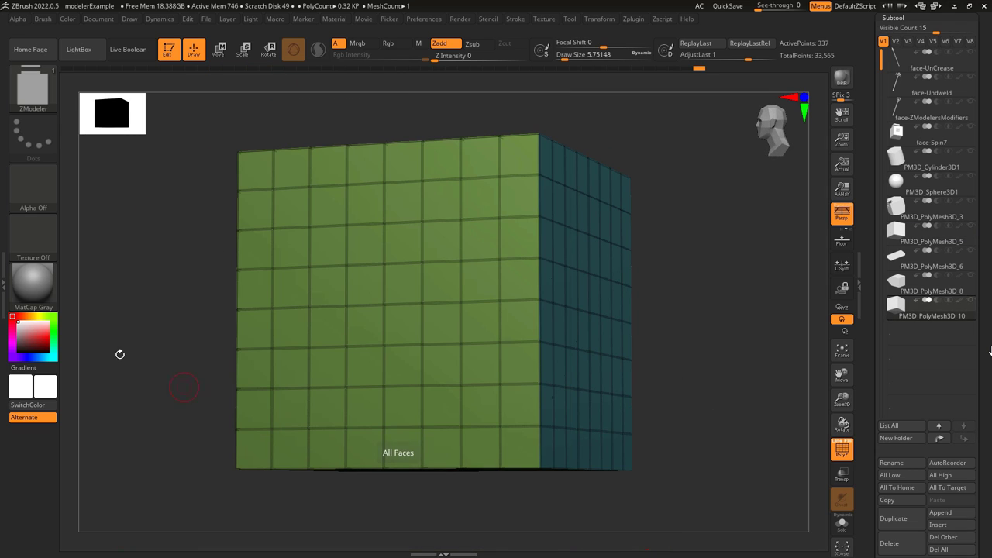
left_click(361, 326)
Step: Uncrease the light green polygroup with the Polygroup Border modifier, and again with Polygroup Inner
key("space")
left_click(387, 388)
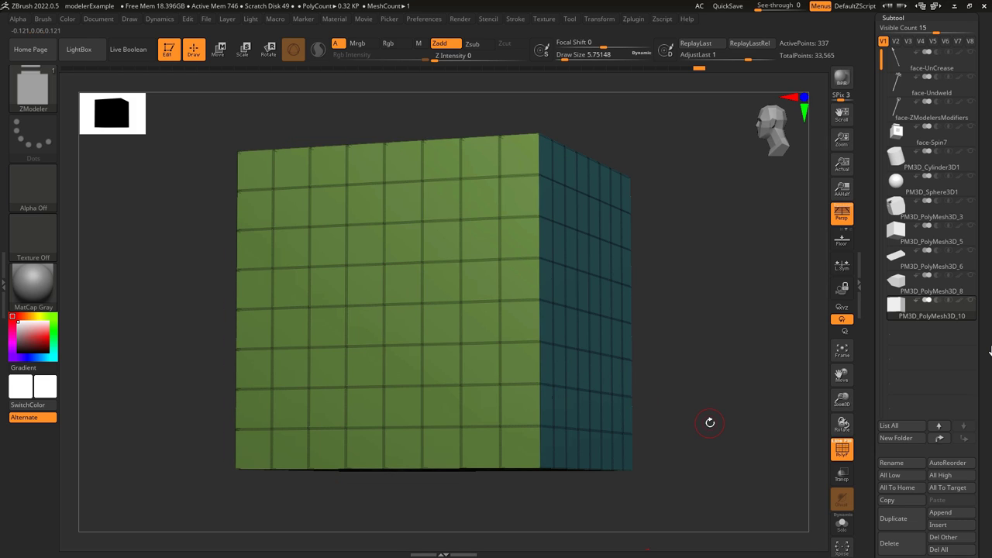
key("space")
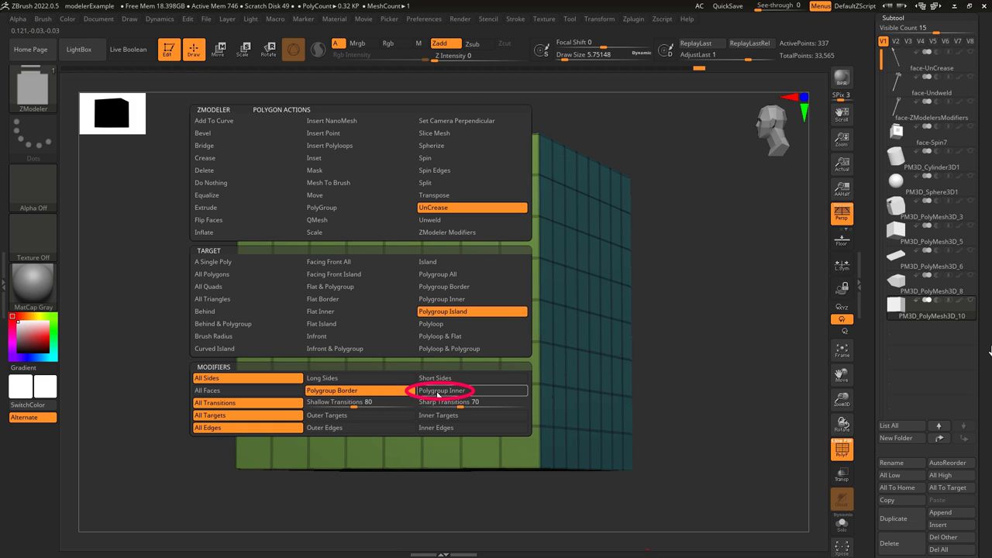
left_click(438, 392)
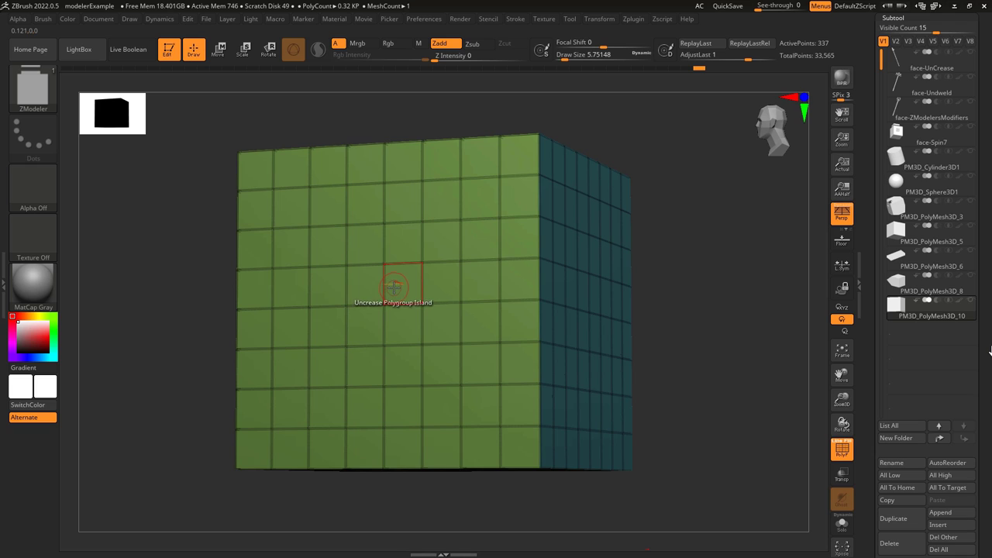
left_click(394, 288)
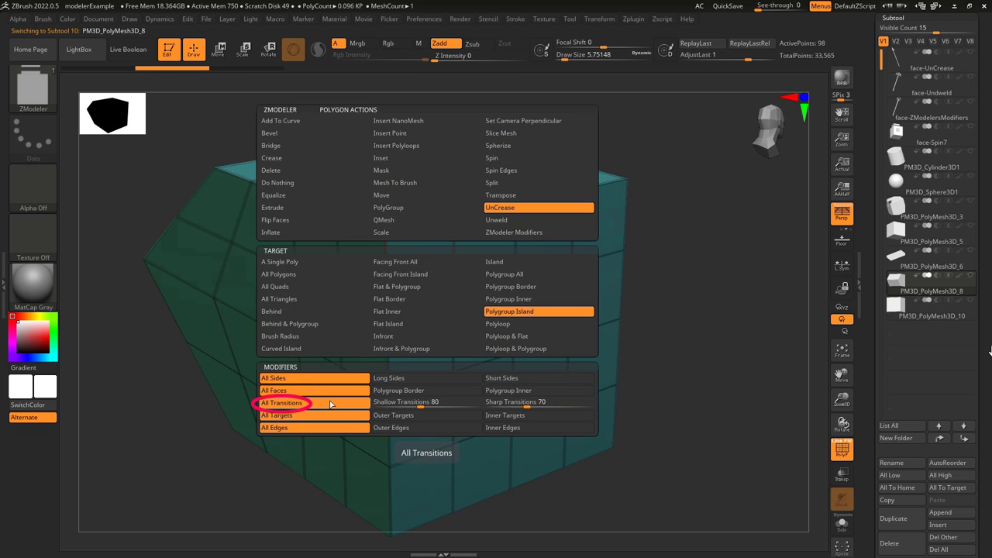
Step: Uncrease the teal polygroup of PM3D_PolyMesh3D_8 with the All Transitions modifier, and again with Shallow Transitions at 80
left_click(276, 399)
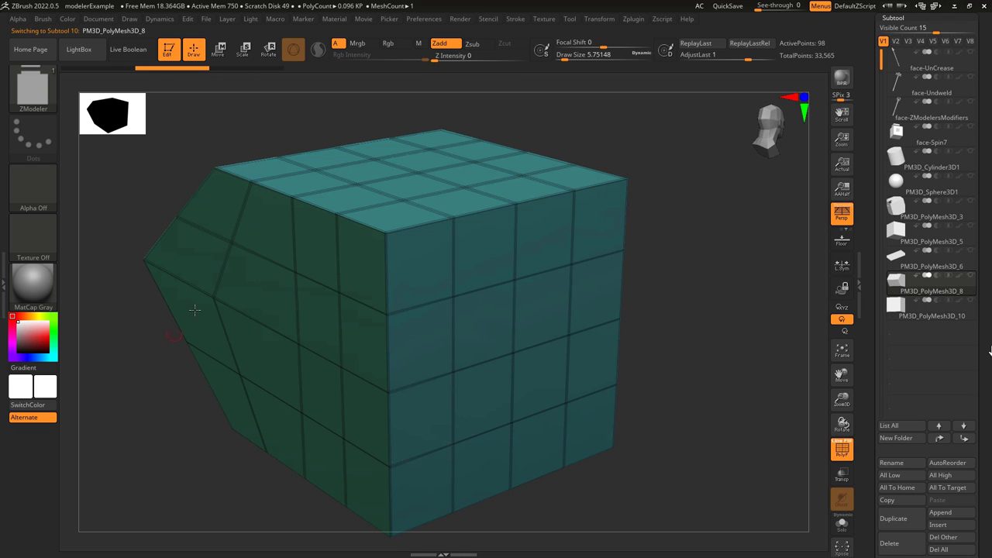
left_click(429, 350)
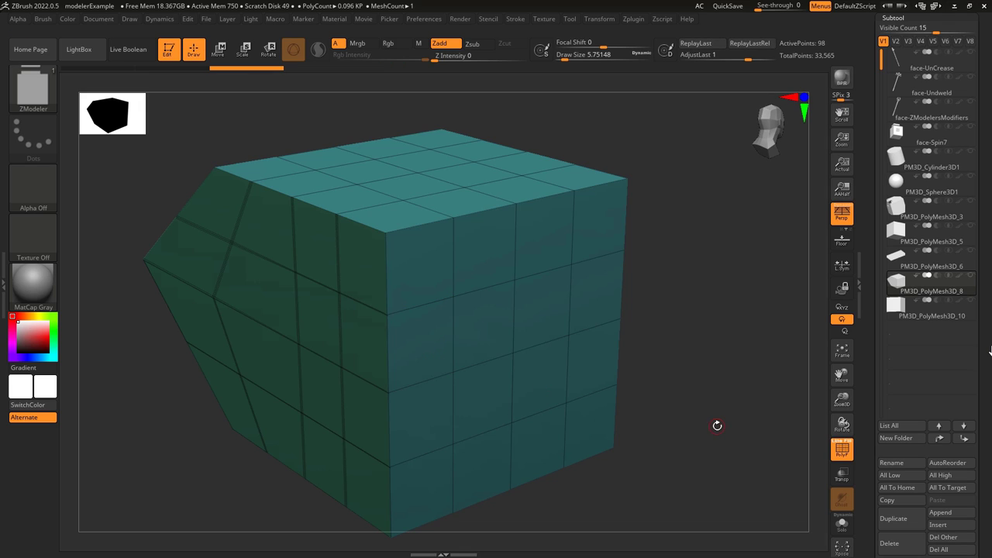
key("space")
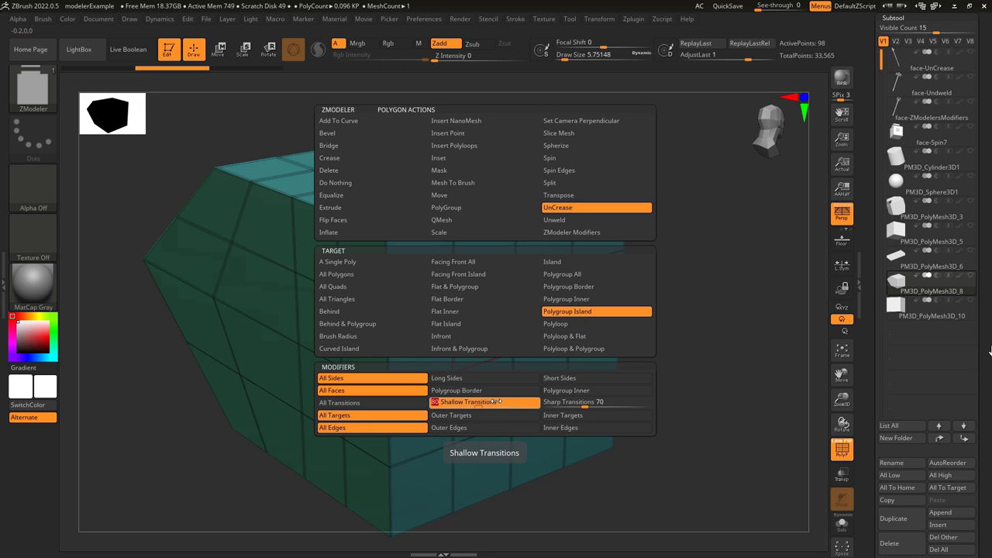
left_click(502, 401)
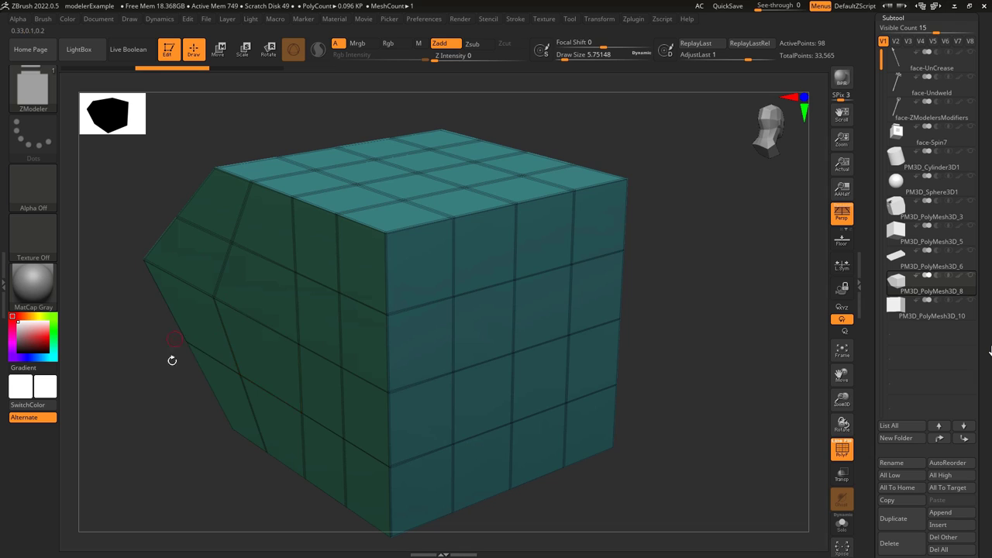
key("space")
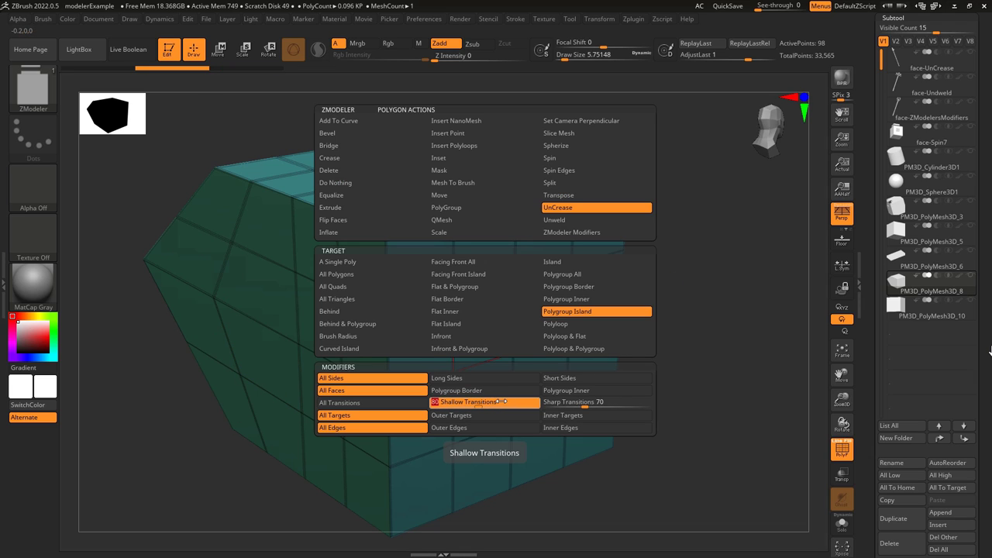
left_click(330, 311)
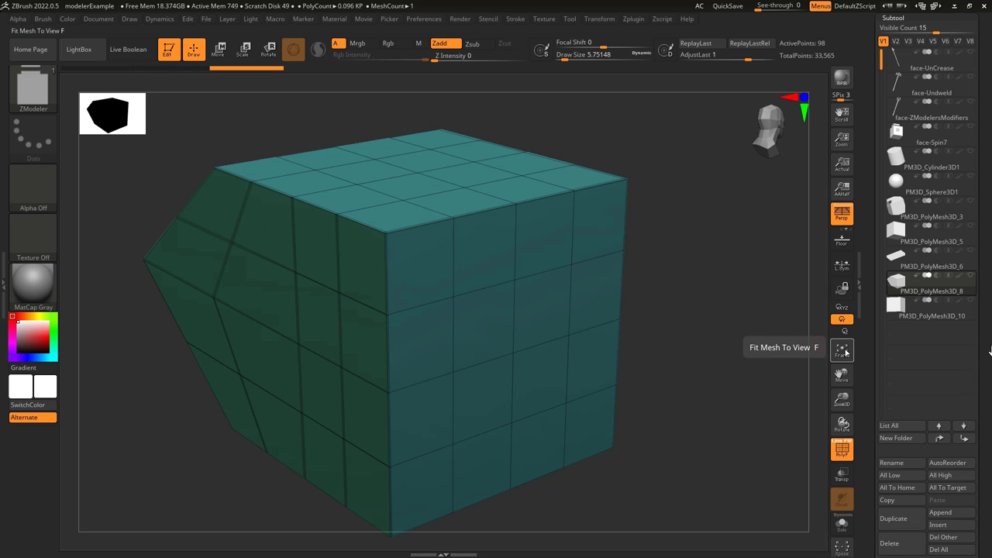
Step: Apply UnCrease with the Flat Island target and the All Transitions modifier to the green face of PM3D_PolyMesh3D_10
key("space")
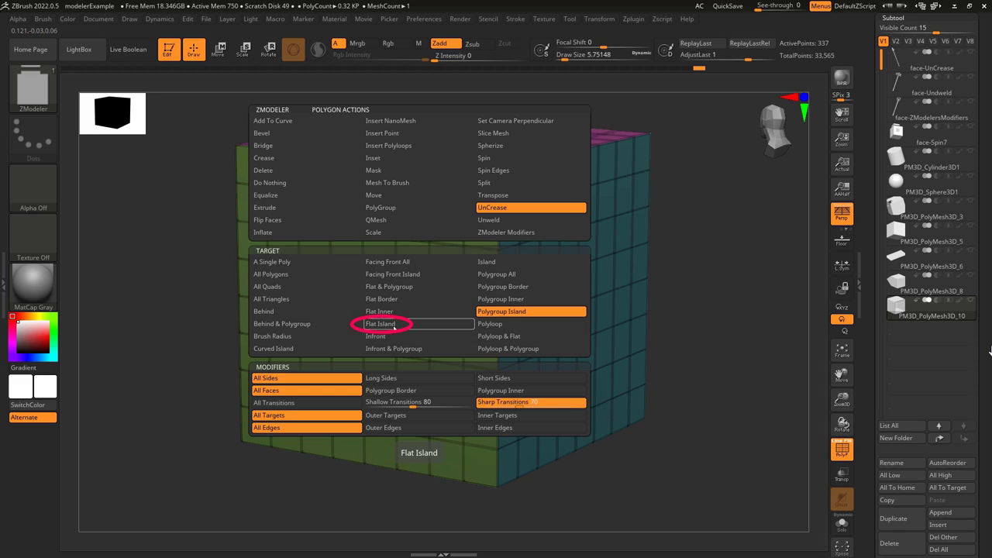
left_click(394, 326)
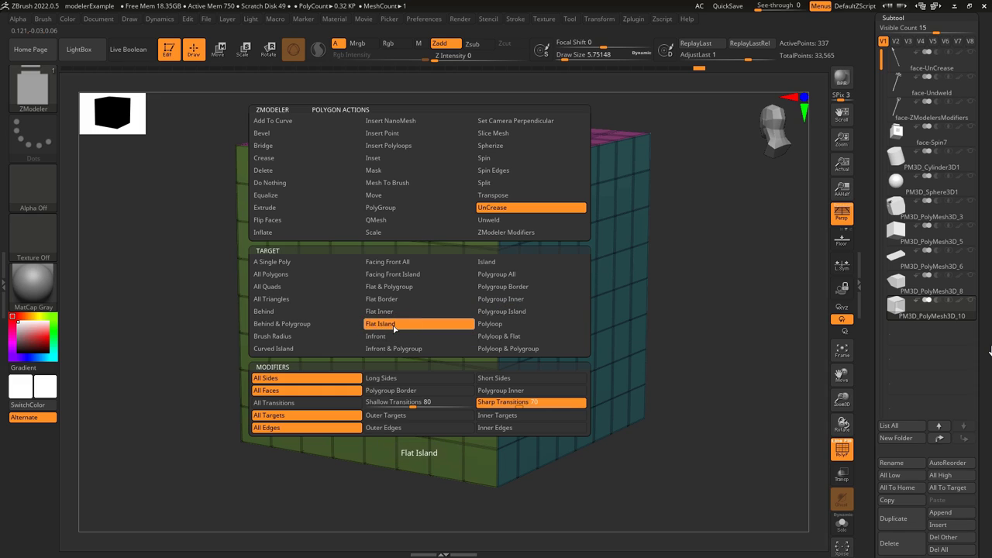
left_click(307, 404)
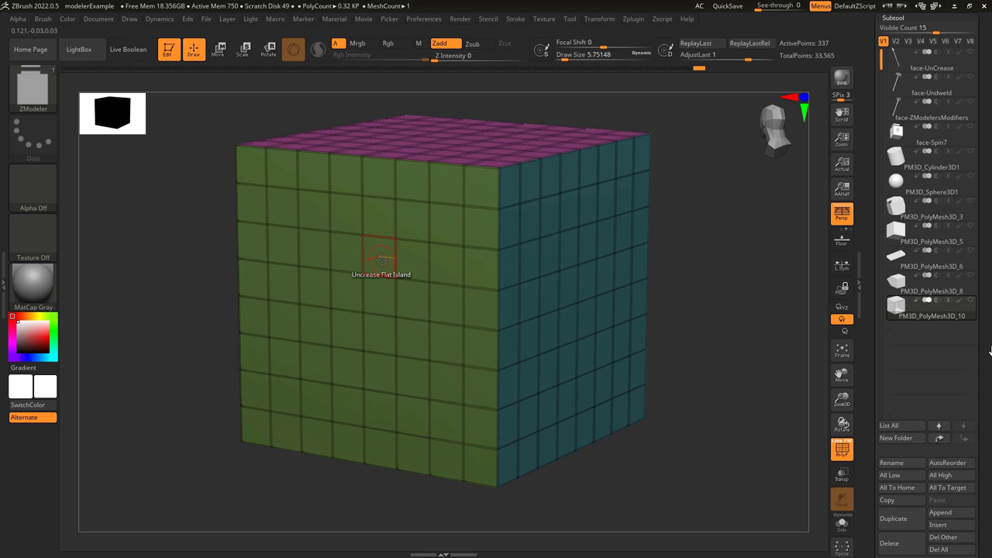
left_click(382, 259)
Step: Uncrease the green face's flat island with the Outer Targets modifier, and again with Inner Targets
key("space")
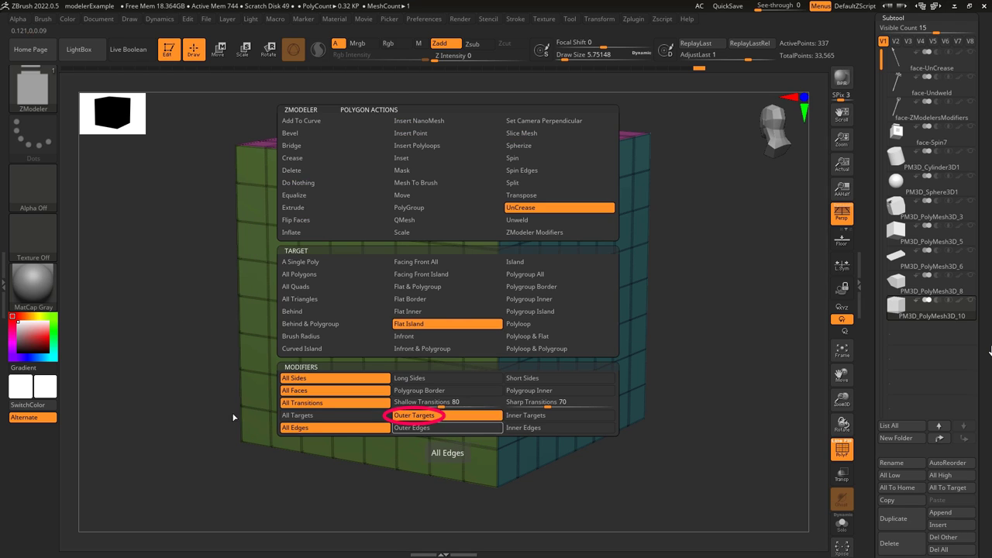
left_click(412, 416)
left_click(372, 295)
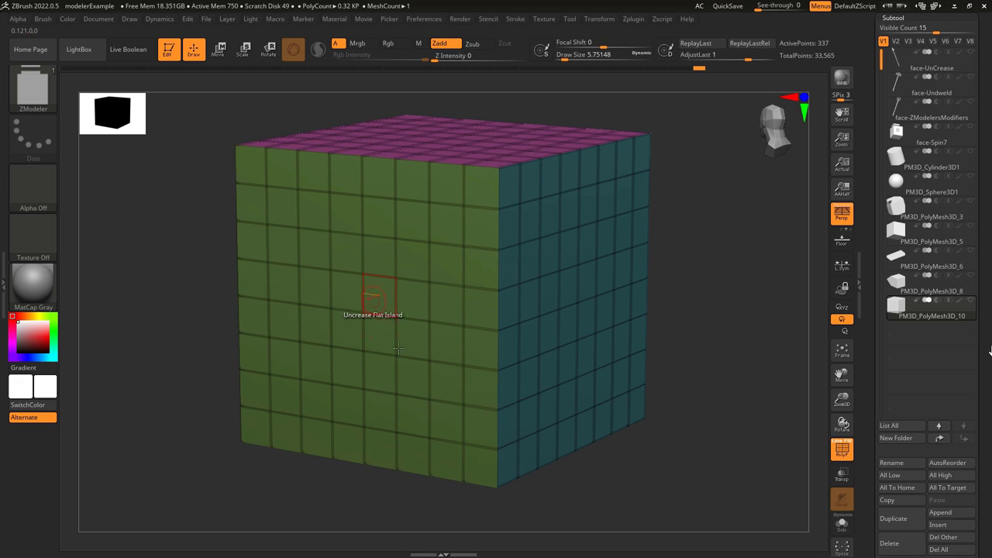
key("space")
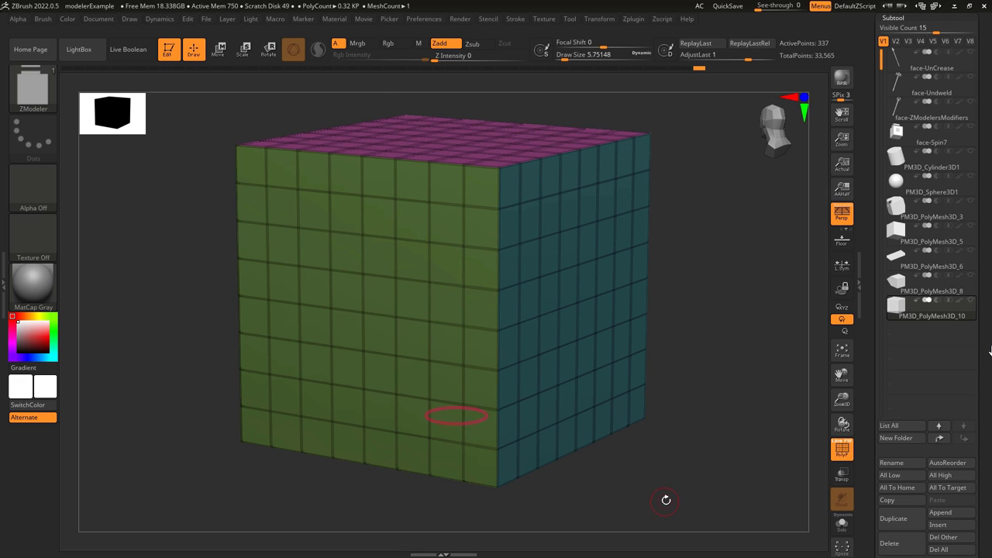
left_click(378, 297)
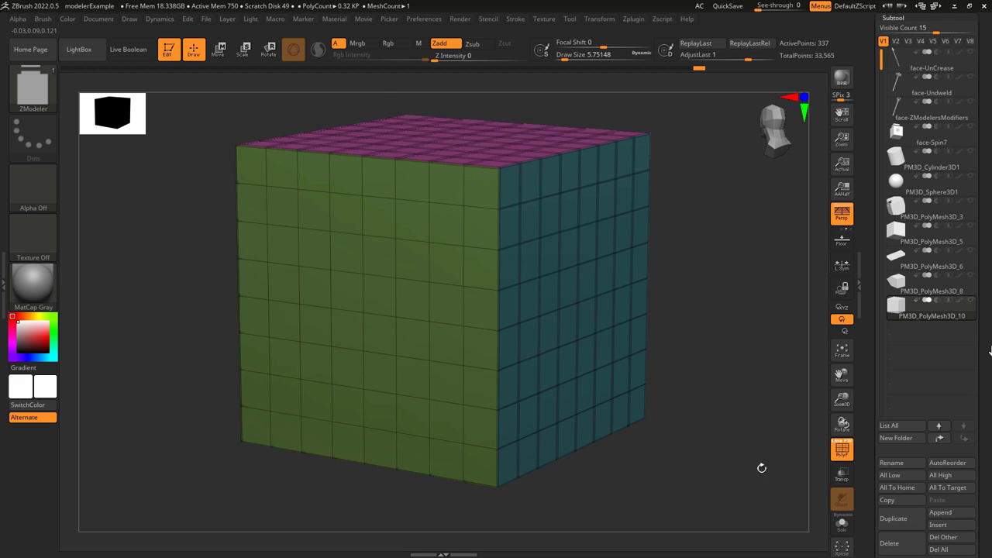
Step: Apply UnCrease with the All Polygons target and the All Edges modifier to the open-sided cube
key("space")
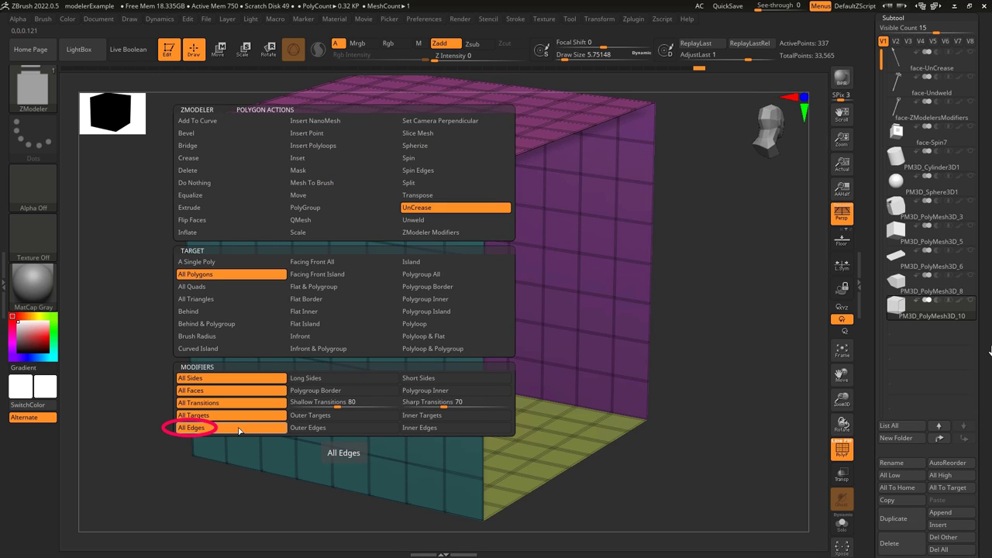
left_click(189, 498)
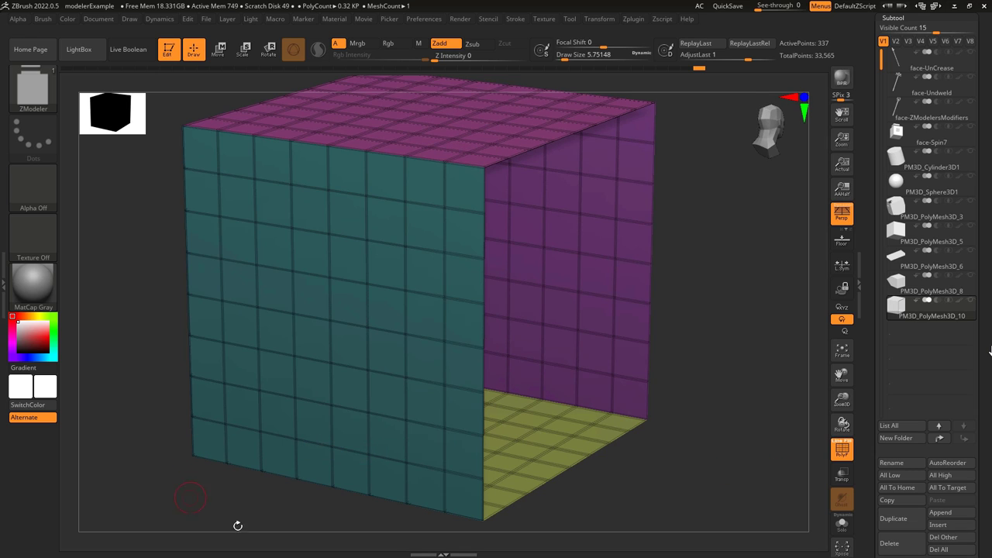
left_click(350, 394)
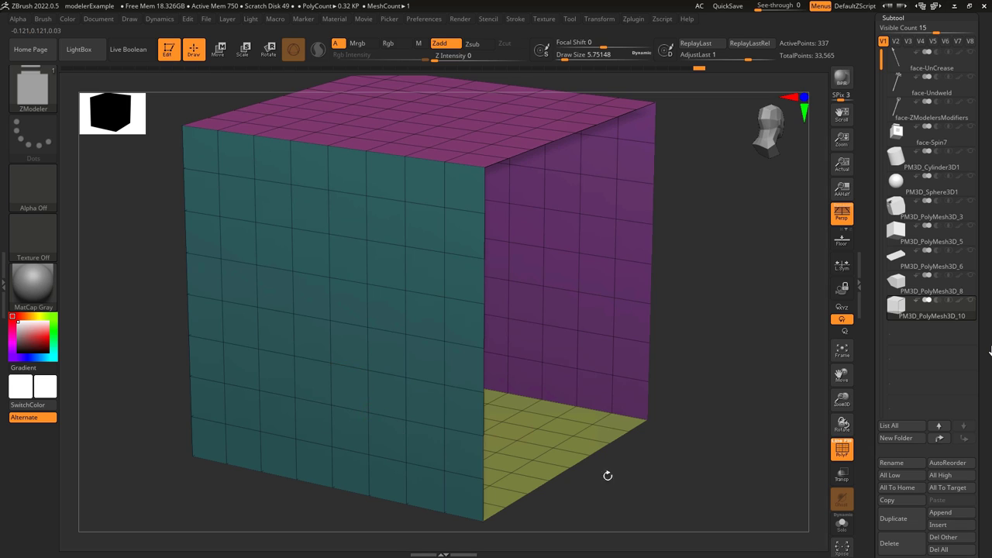
Step: Uncrease all polygons of the open cube with the Outer Edges modifier, and again with Inner Edges
key("space")
left_click(387, 427)
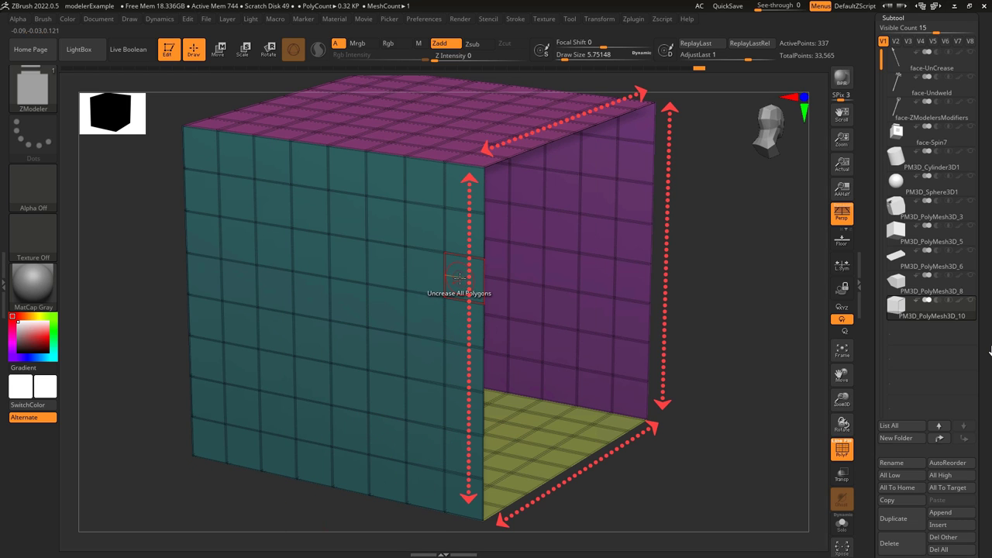
key("space")
left_click(575, 429)
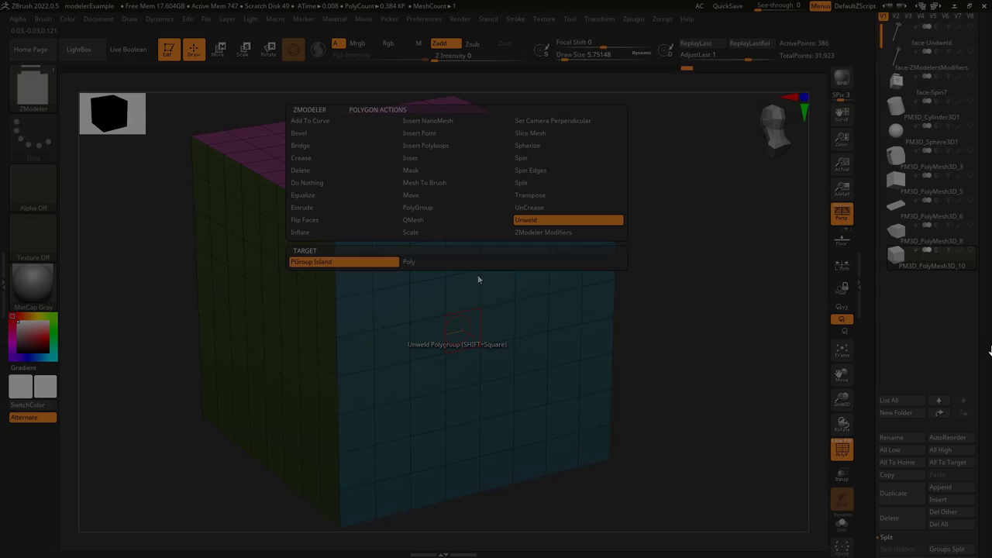
Step: Unweld the cube's side-face polygroups with the PGroup Island target and toggle polygroup visibility to inspect the separated border
left_click(544, 221)
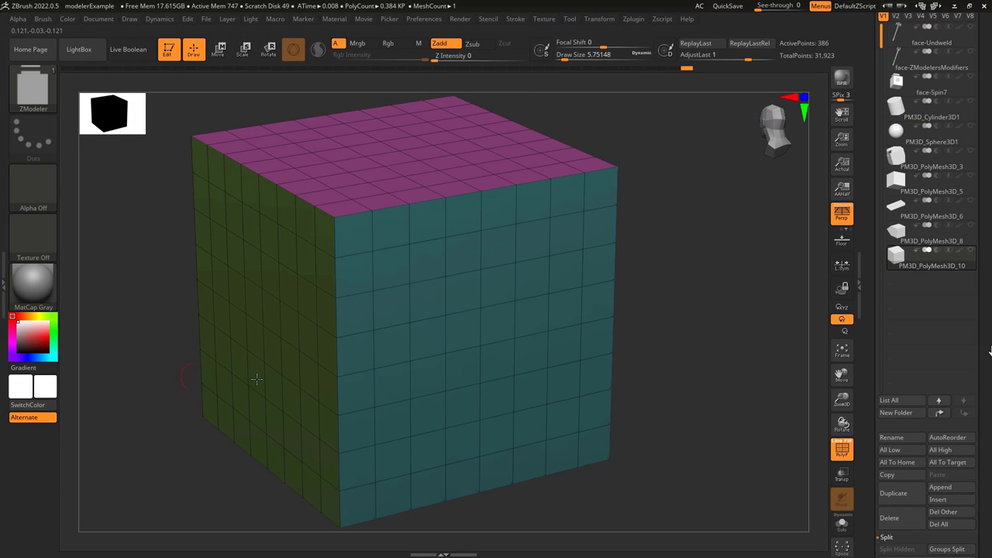
left_click(310, 262)
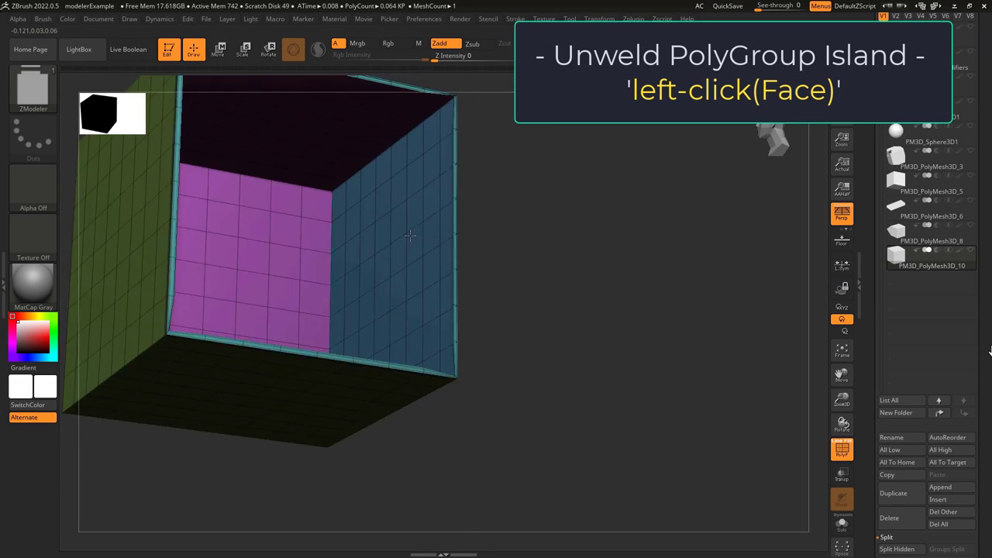
left_click(295, 248)
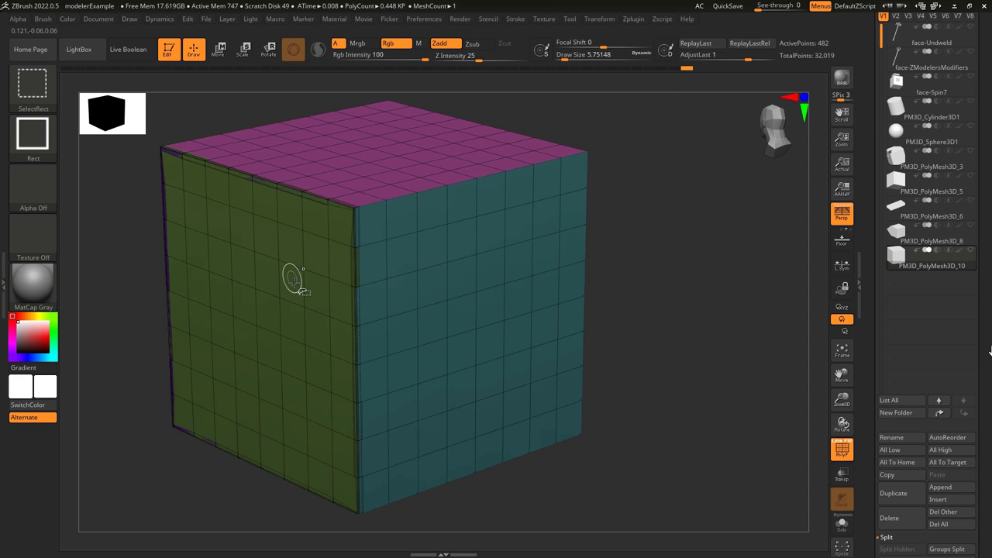
left_click(291, 287, "ctrl+shift")
mouse_move(290, 288)
right_mouse_down()
mouse_move(313, 242)
mouse_move(334, 256)
mouse_move(350, 294)
right_mouse_up()
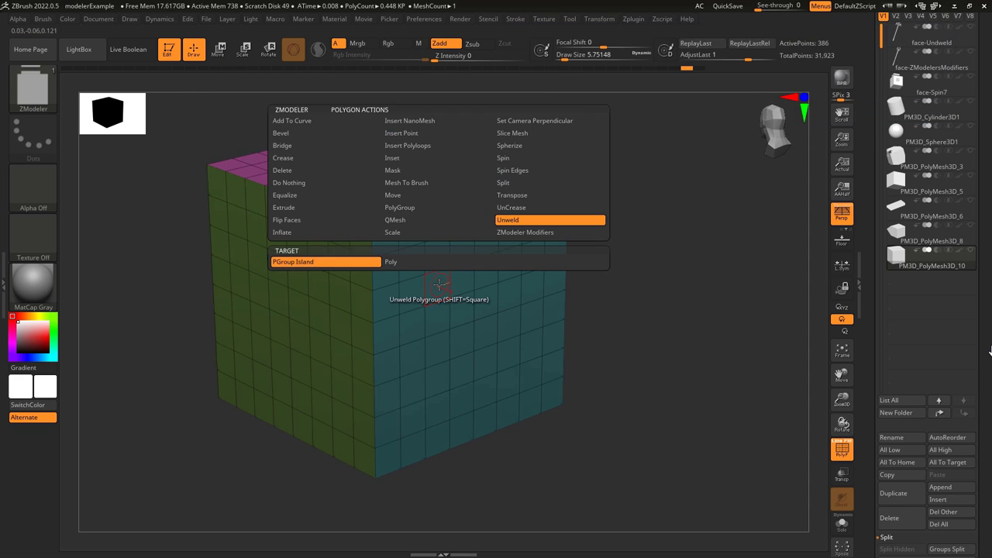
Step: Unweld a single polygon on the cube's teal face with the Poly target and toggle polygroup visibility to inspect it
left_click(396, 264)
left_click(421, 233, "ctrl+shift")
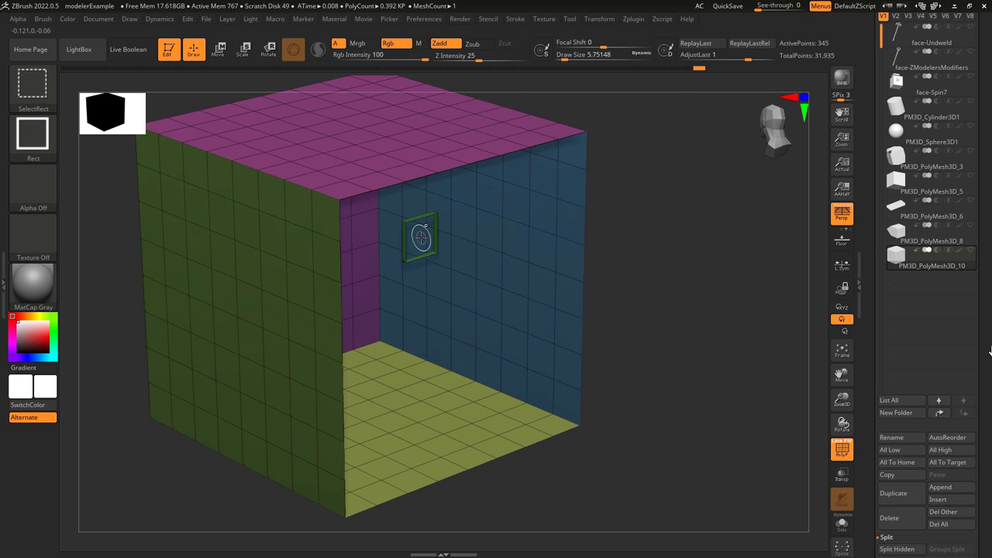
right_click_drag(421, 233, 465, 234)
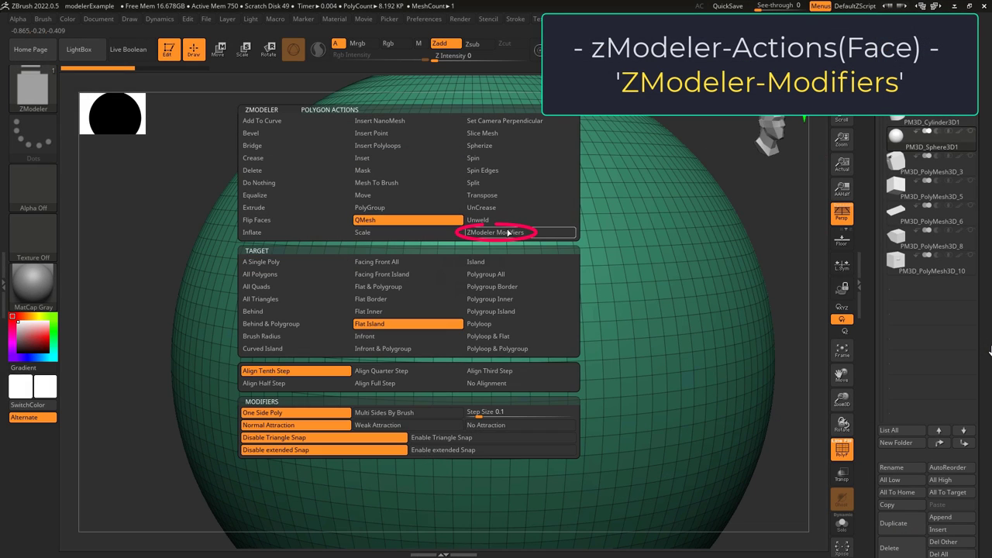
Step: Review the ZModeler Modifiers, try a QMesh Flat Island extrusion on the sphere with default flatness, and undo it
left_click(510, 233)
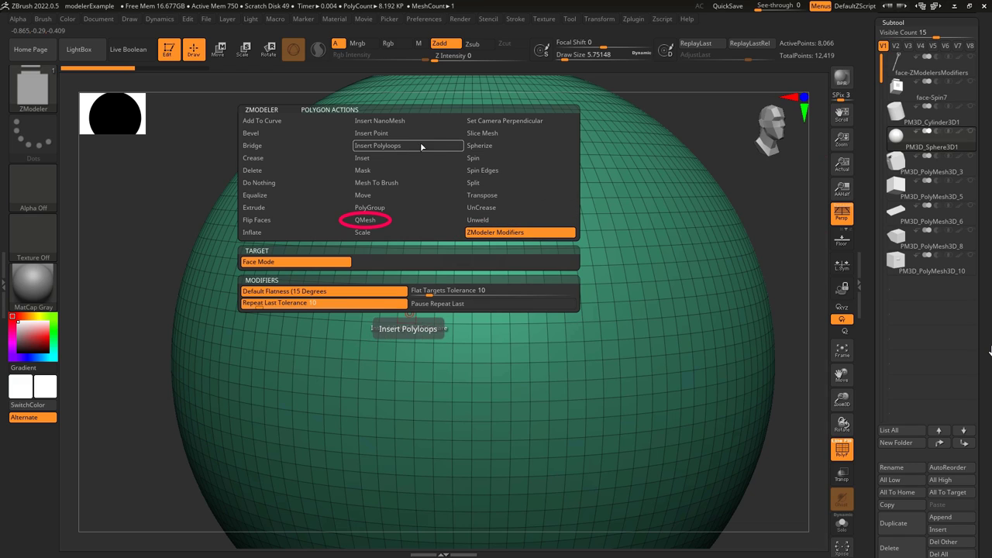
left_click(366, 220)
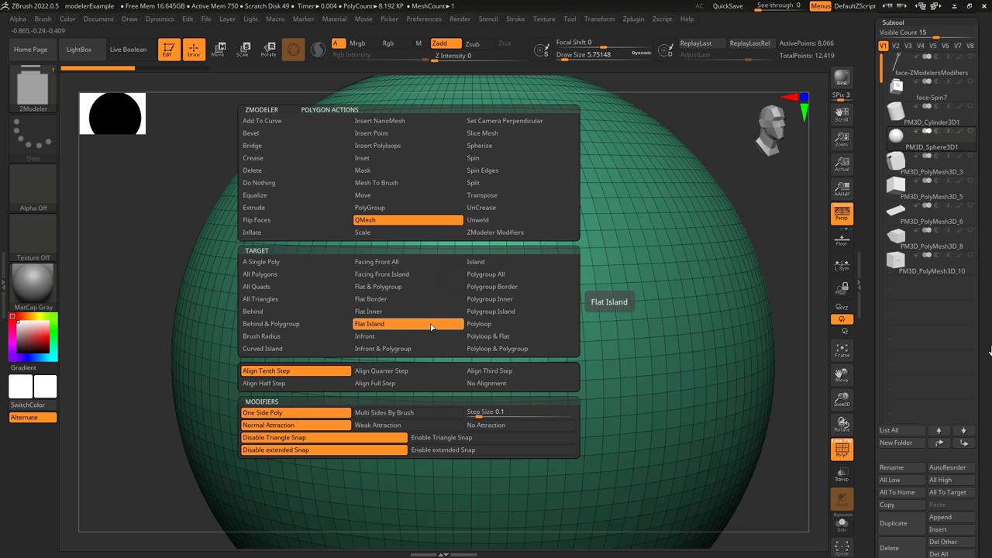
right_click_drag(261, 387, 365, 303, "alt")
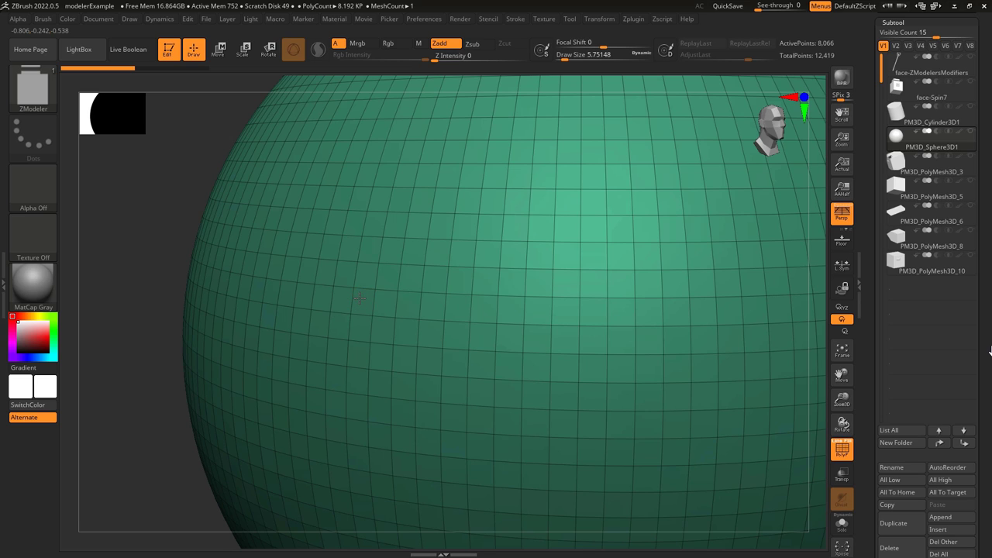
left_click_drag(360, 298, 315, 299)
key("ctrl+z")
Step: Enable Flat Targets Tolerance in ZModeler Modifiers and extrude a flat island on the sphere with QMesh
key("space")
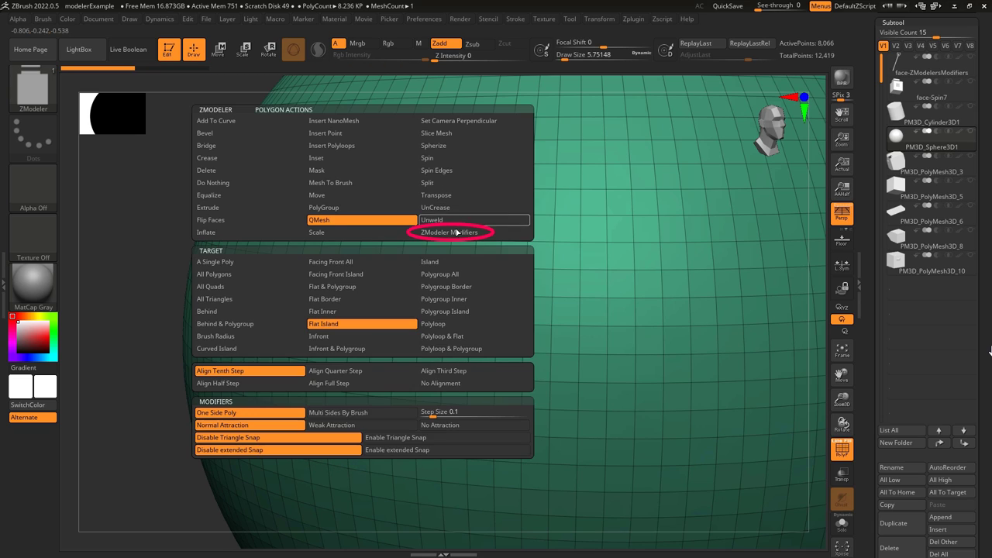
left_click(457, 232)
left_click(399, 291)
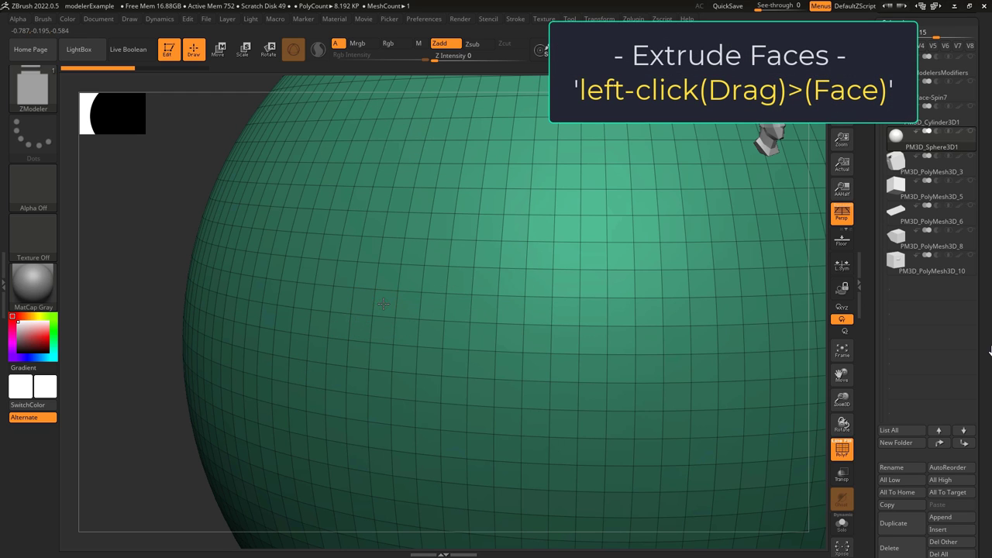
mouse_move(383, 304)
left_mouse_down()
mouse_move(214, 322)
mouse_move(321, 321)
mouse_move(301, 322)
left_mouse_up()
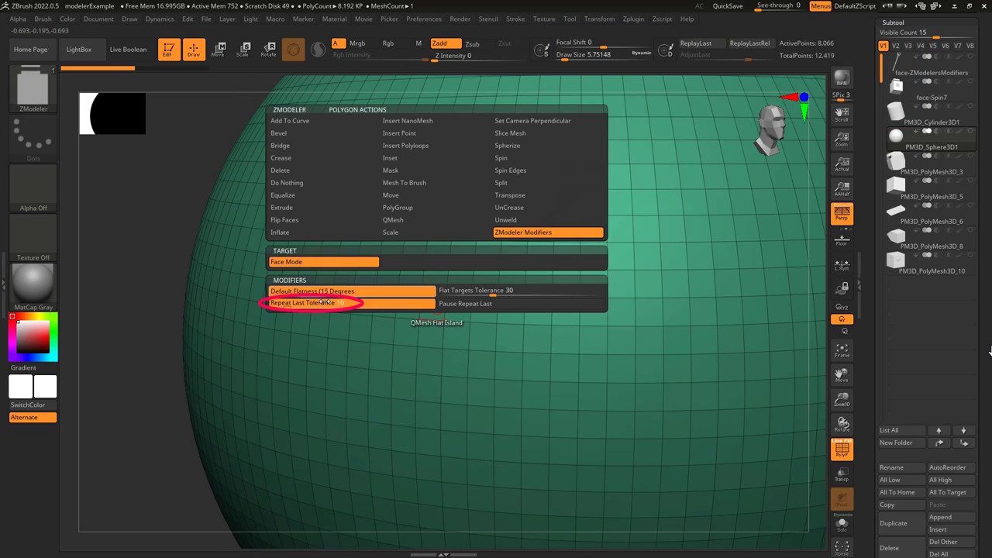
Step: Enable Repeat Last Tolerance in ZModeler Modifiers and inset a single polygon on the sphere
left_click(316, 303)
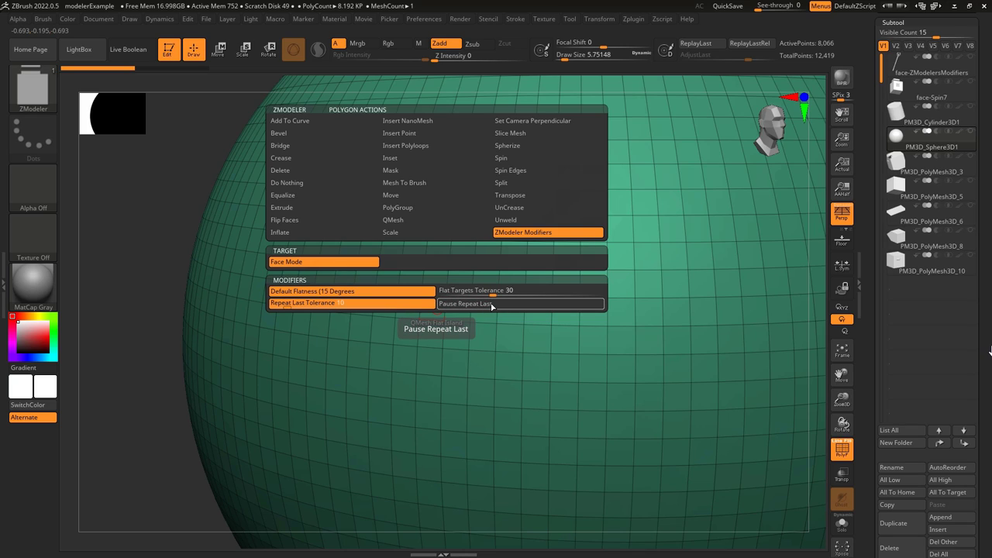
left_click(390, 158)
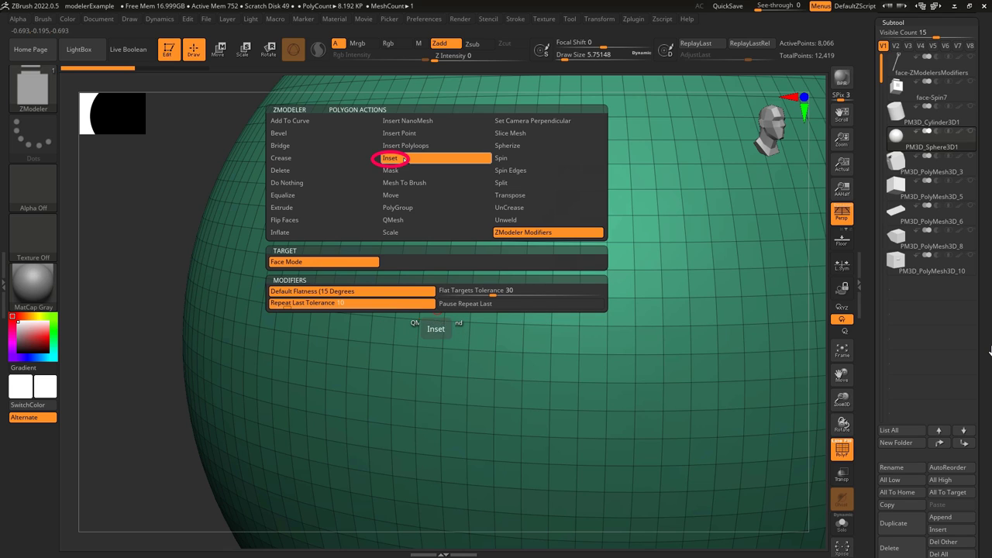
left_click(326, 261)
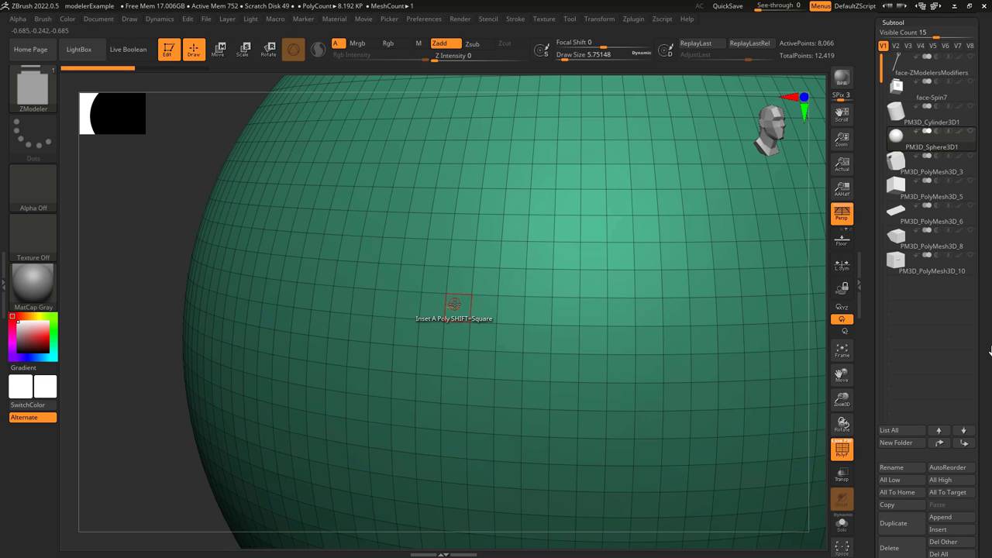
left_click_drag(458, 307, 468, 305)
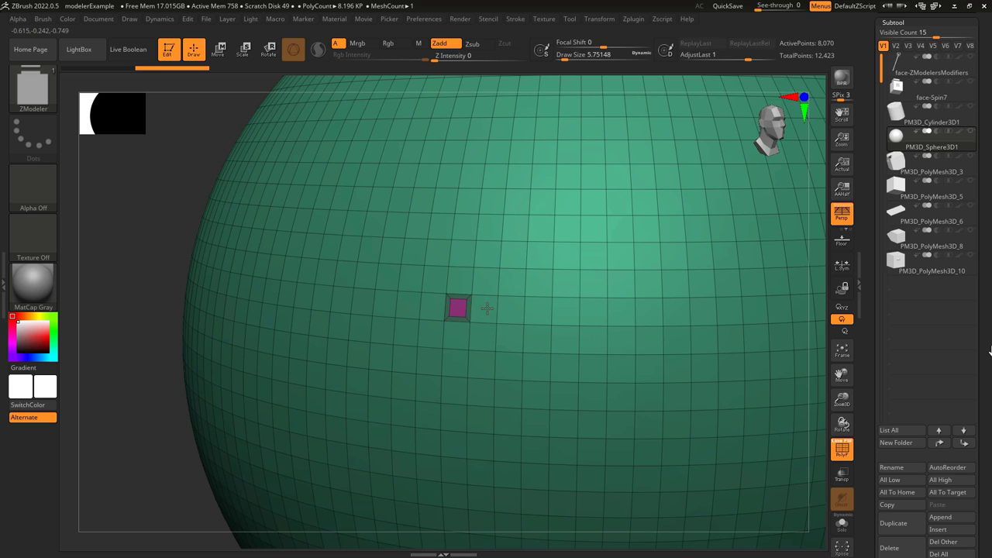
Step: Repeat the last inset on eight more polygons in a stair-like path across the sphere
left_click(486, 309)
left_click(512, 309)
left_click(509, 338)
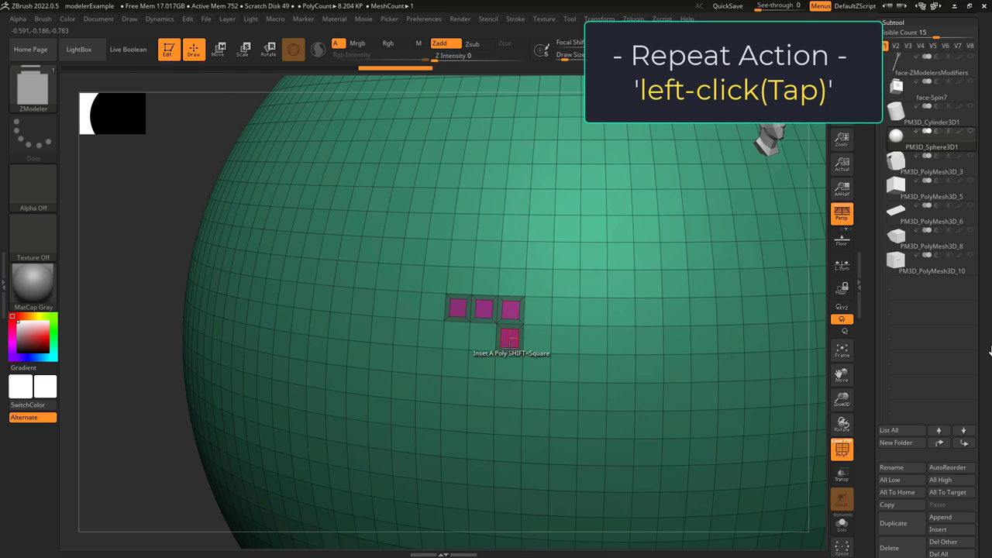
left_click(508, 366)
left_click(536, 366)
left_click(535, 396)
left_click(564, 397)
left_click(592, 396)
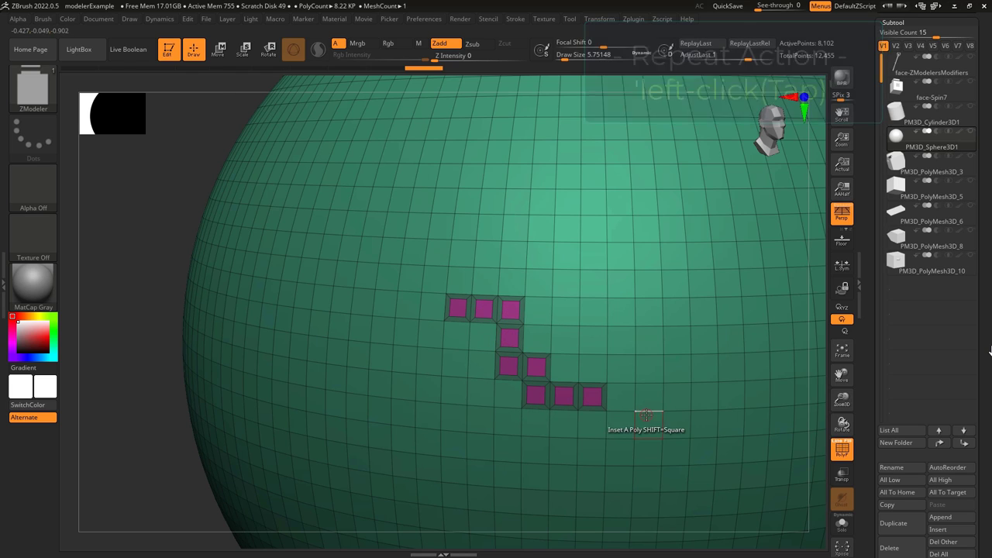
Step: Inset another polygon down to a tiny centre and repeat that inset on five nearby polygons of the sphere
left_click(565, 311)
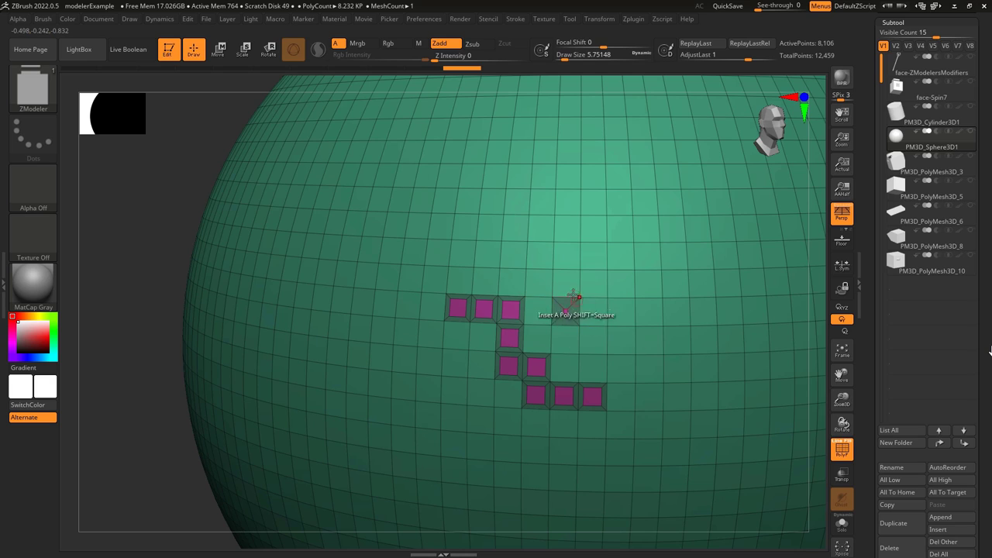
left_click(593, 284)
left_click(622, 283)
left_click(621, 312)
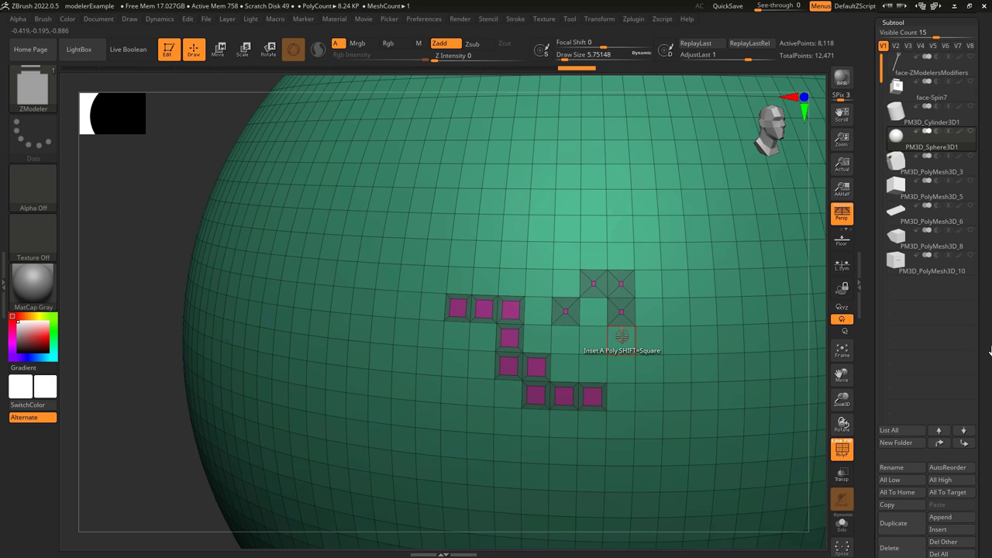
left_click(621, 339)
left_click(621, 367)
Step: Enable Pause Repeat Last and inset the polygon at the end of the inset row to a smaller centre
key("space")
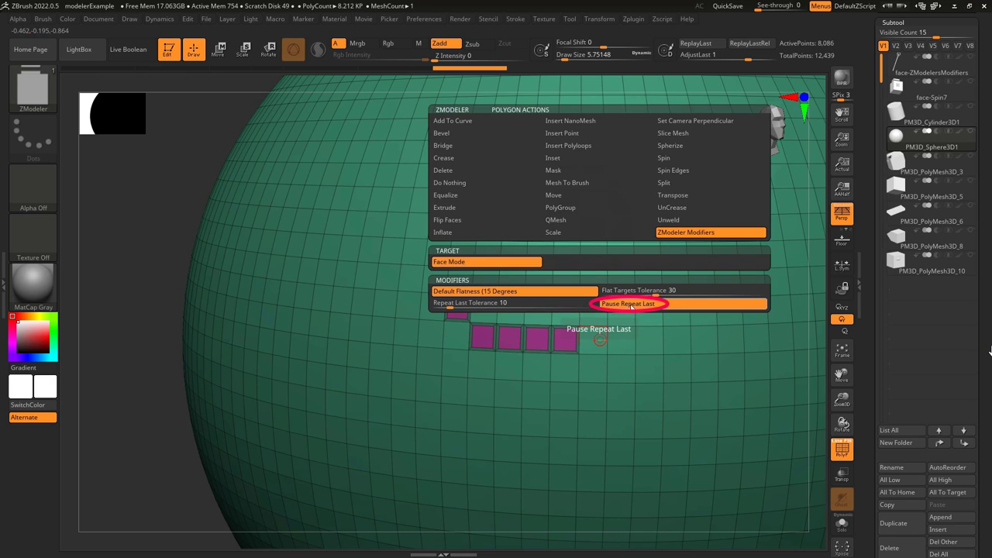
left_click(656, 303)
left_click(593, 340)
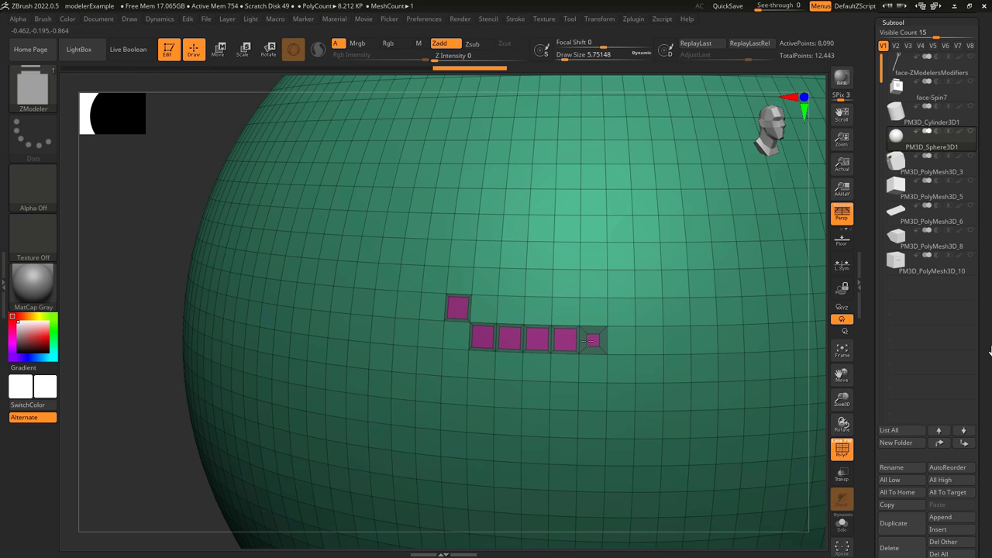
left_click_drag(589, 339, 618, 342)
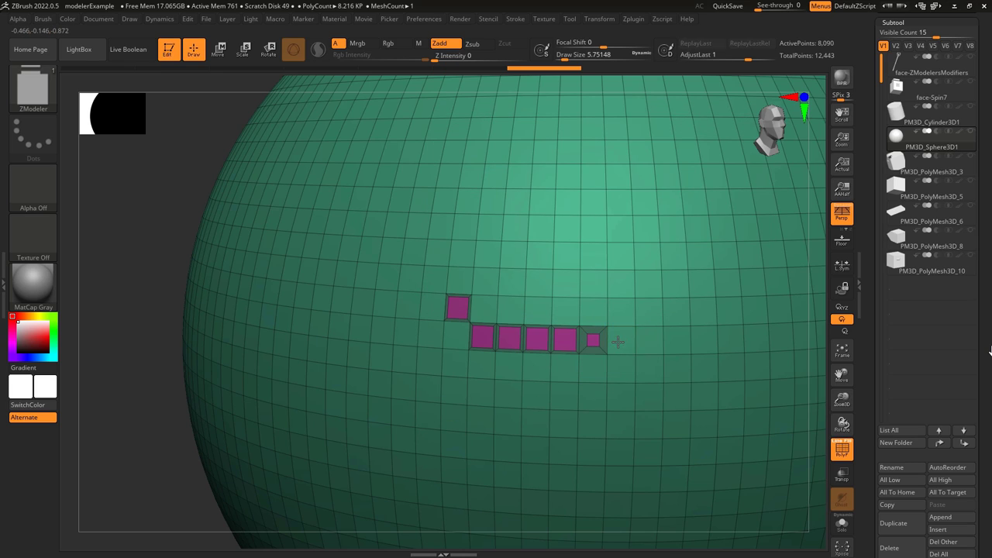
Step: Switch back to Repeat Last Tolerance at 10 and repeat the stored inset on eight more polygons along the sphere
key("space")
left_click(729, 232)
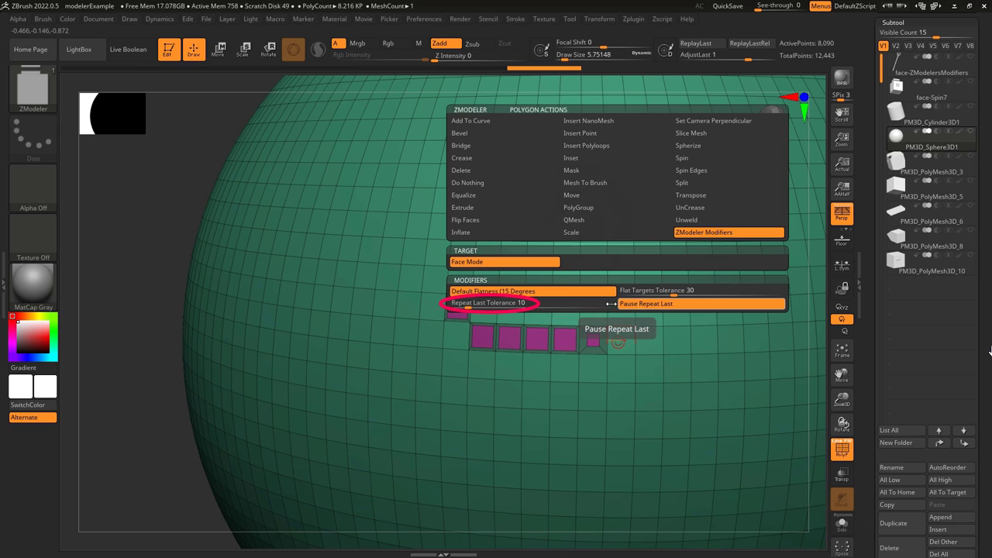
left_click(598, 304)
left_click(593, 368)
left_click(621, 396)
left_click(649, 397)
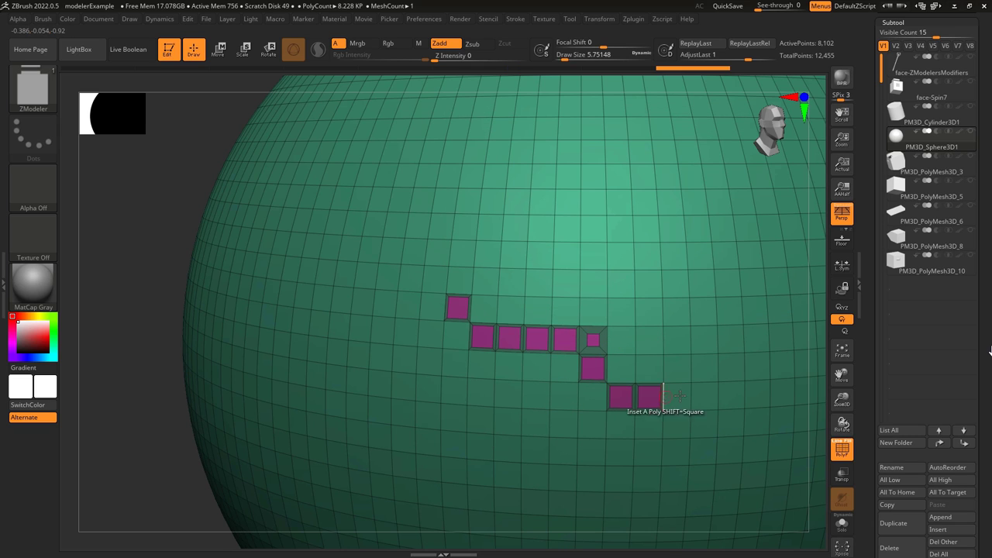
left_click(678, 396)
left_click(678, 368)
left_click(705, 368)
left_click(704, 340)
left_click(731, 339)
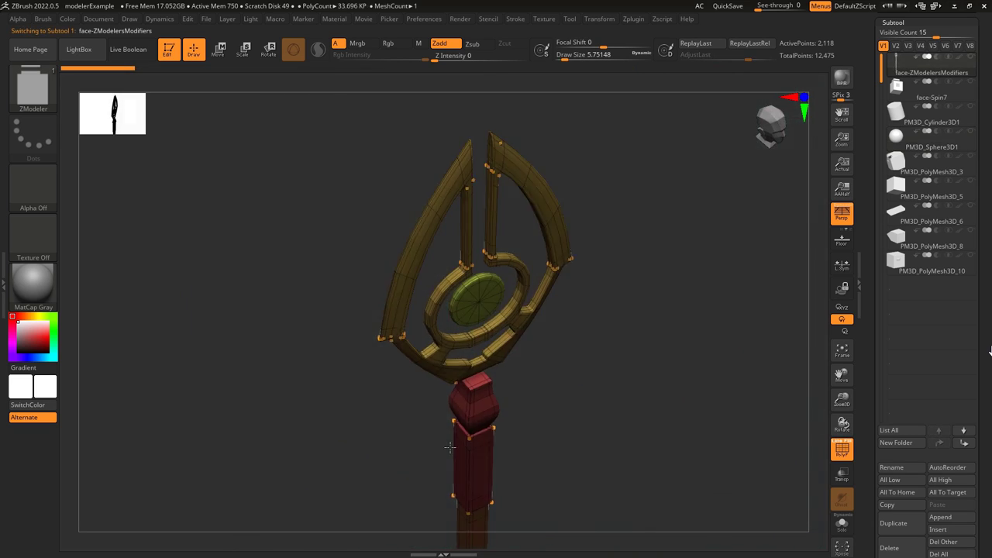
left_click_drag(434, 465, 313, 422)
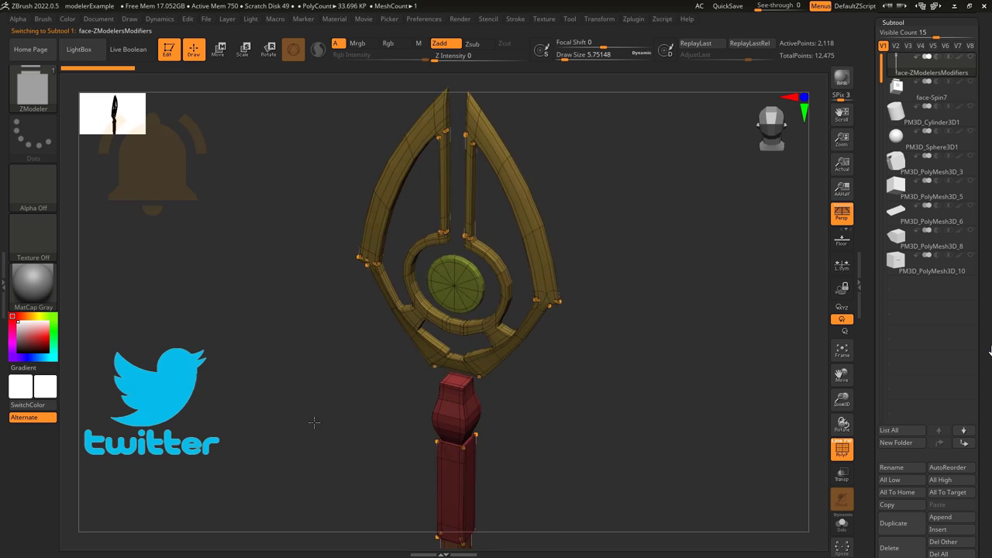
left_click_drag(314, 423, 244, 421)
left_click_drag(487, 463, 290, 452)
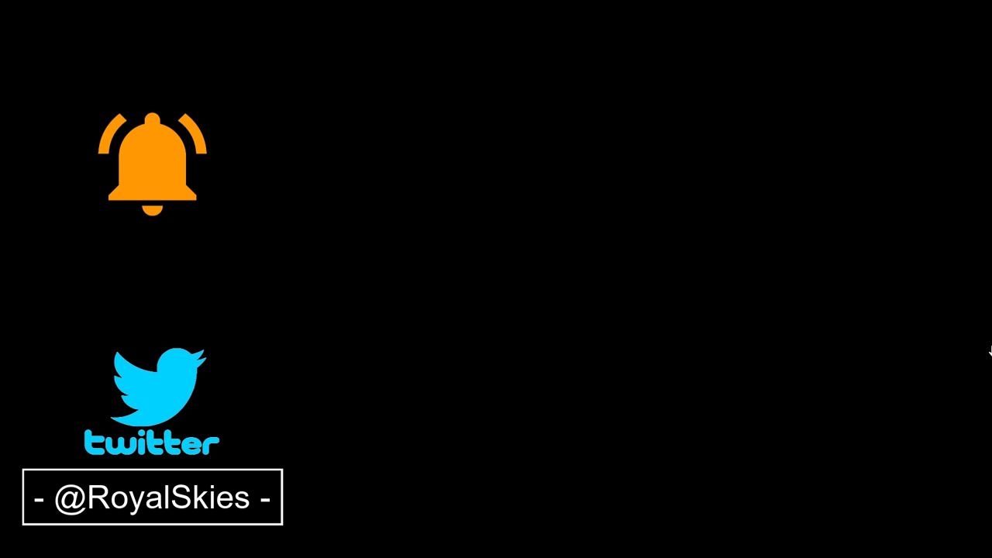